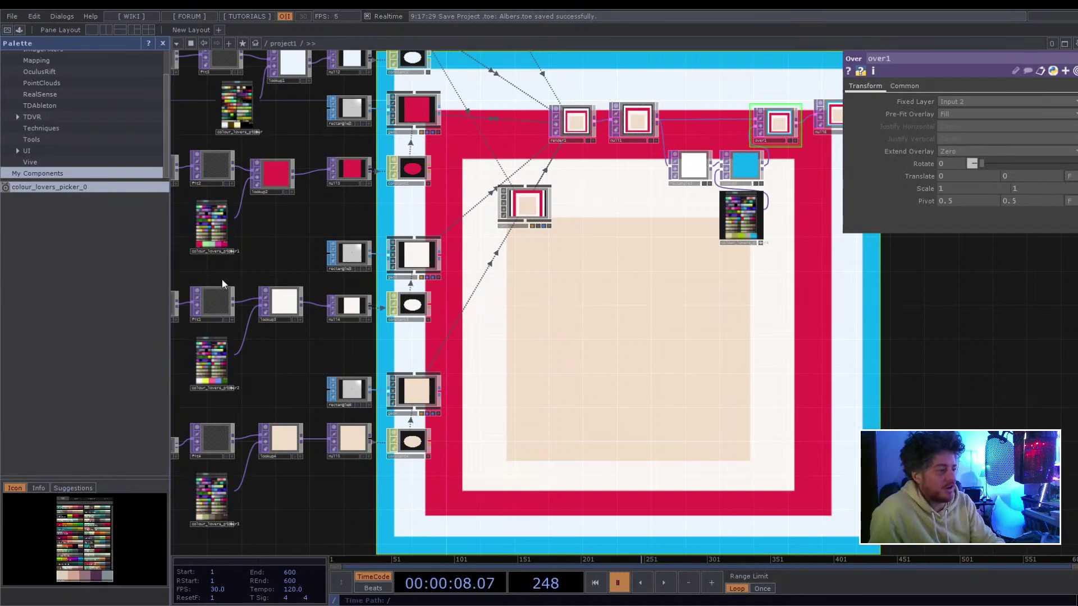
- Leave project1 for the root network, select the perform window to show its settings, and preview the output in perform mode
left_click_drag(759, 380, 554, 415)
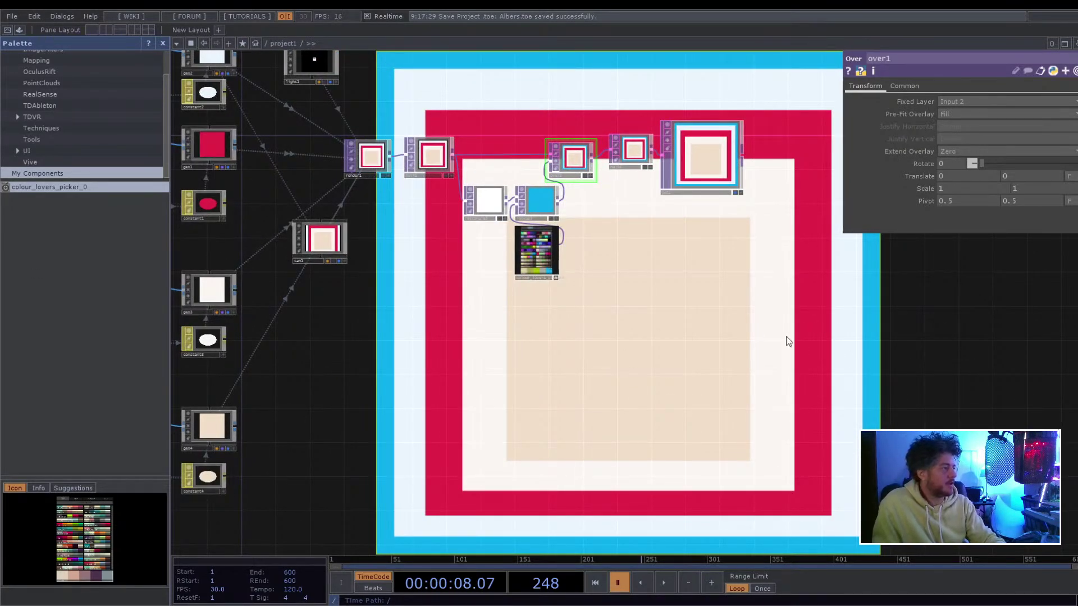
scroll(595, 320, "down", 2)
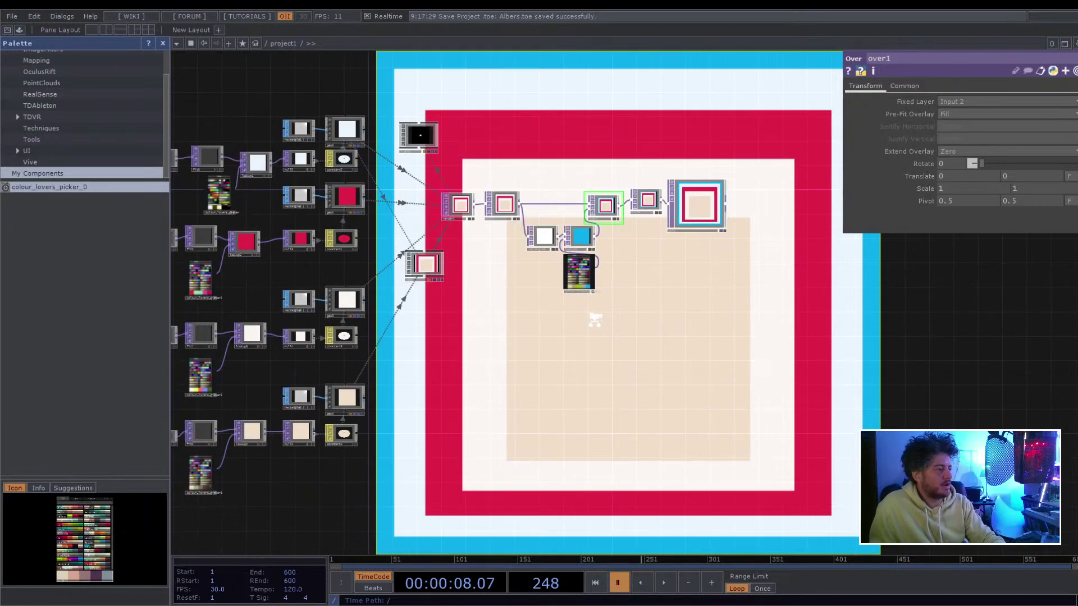
scroll(594, 344, "down", 6)
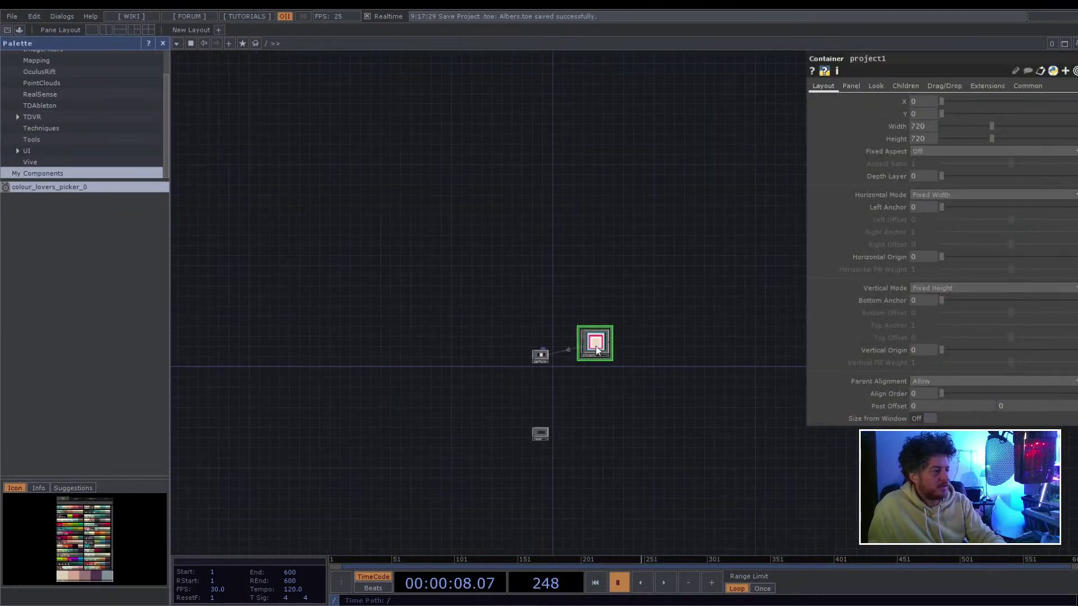
scroll(595, 344, "up", 2)
left_click(457, 362)
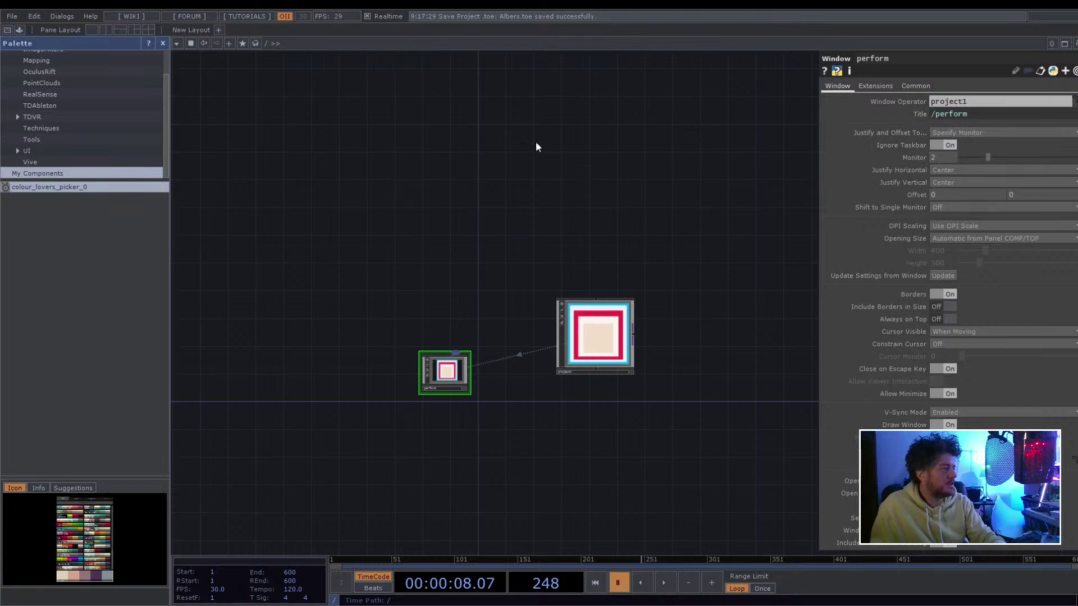
left_click(8, 30)
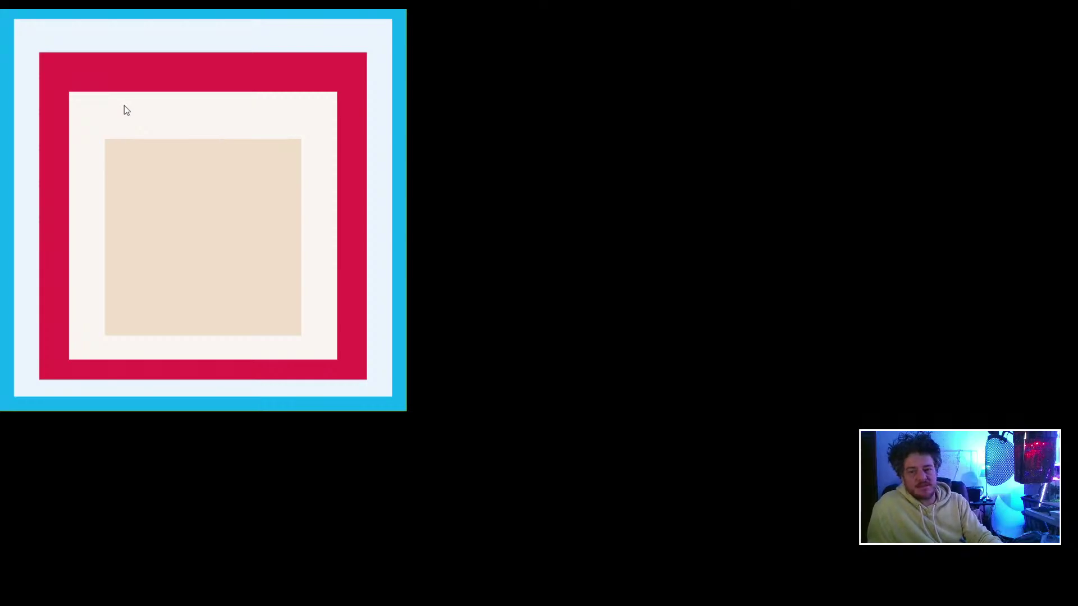
key("Escape")
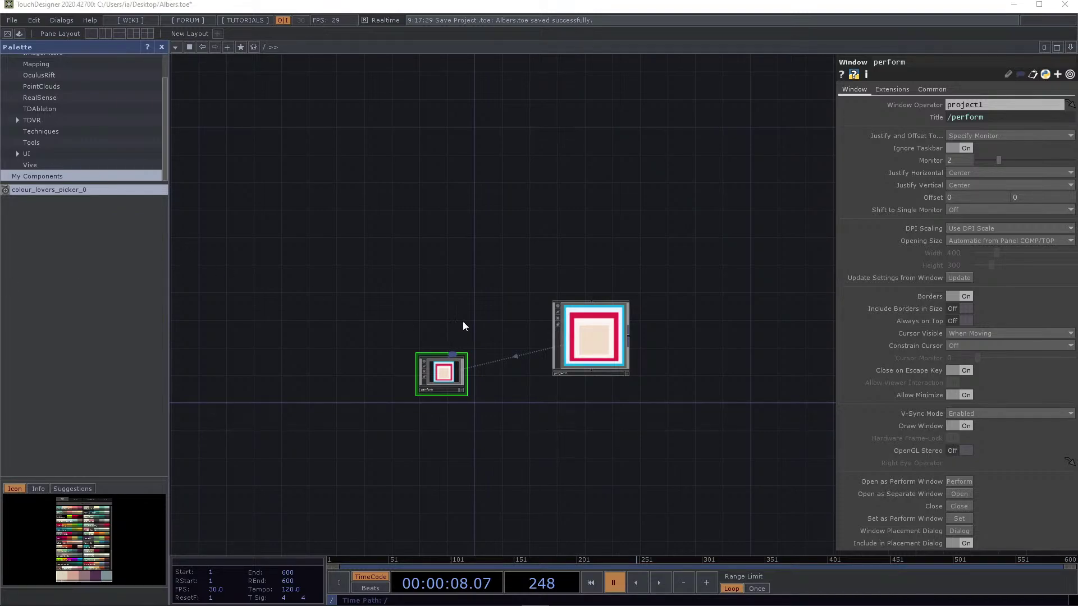
- Preview the composition once more in perform mode, exit it, and go back inside the project1 container
scroll(466, 323, "up", 5)
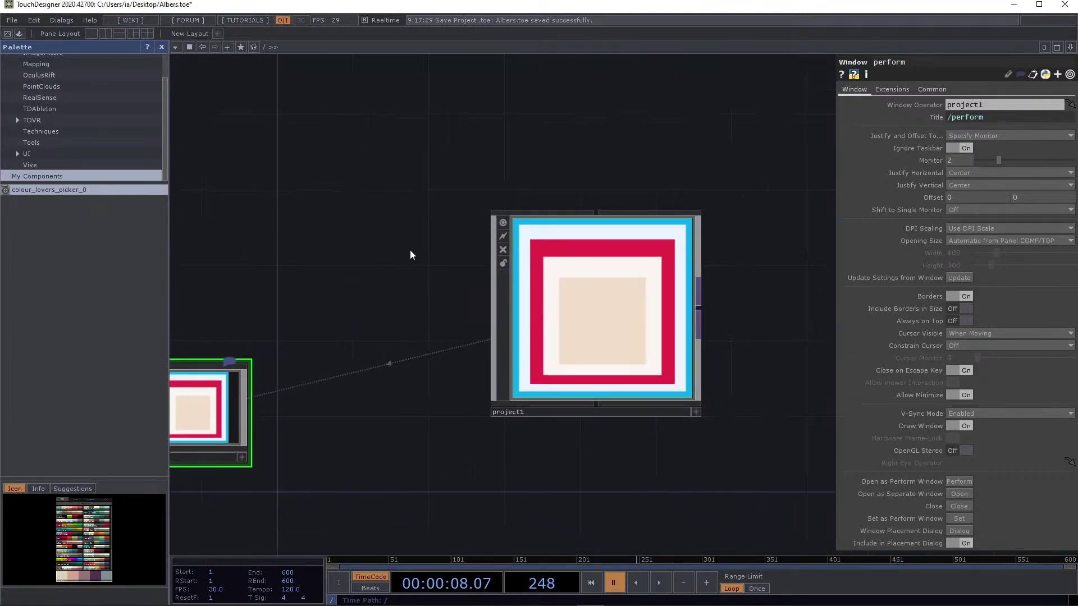
key("F1")
key("Escape")
left_click(603, 312)
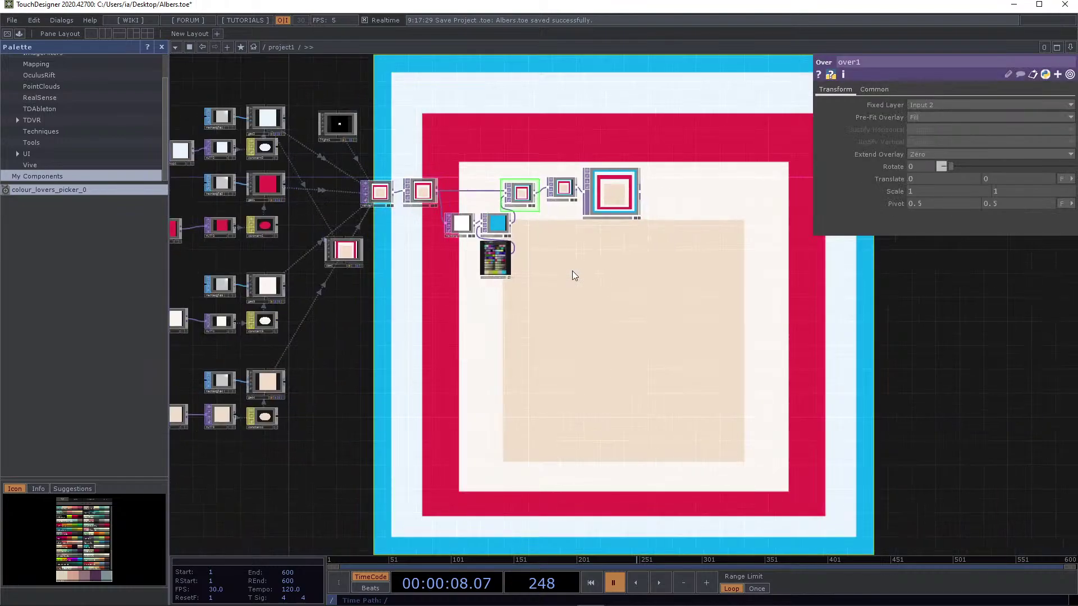
- Look over the project1 network from the movie file inputs through the render to the out1 output
left_click_drag(709, 268, 451, 353)
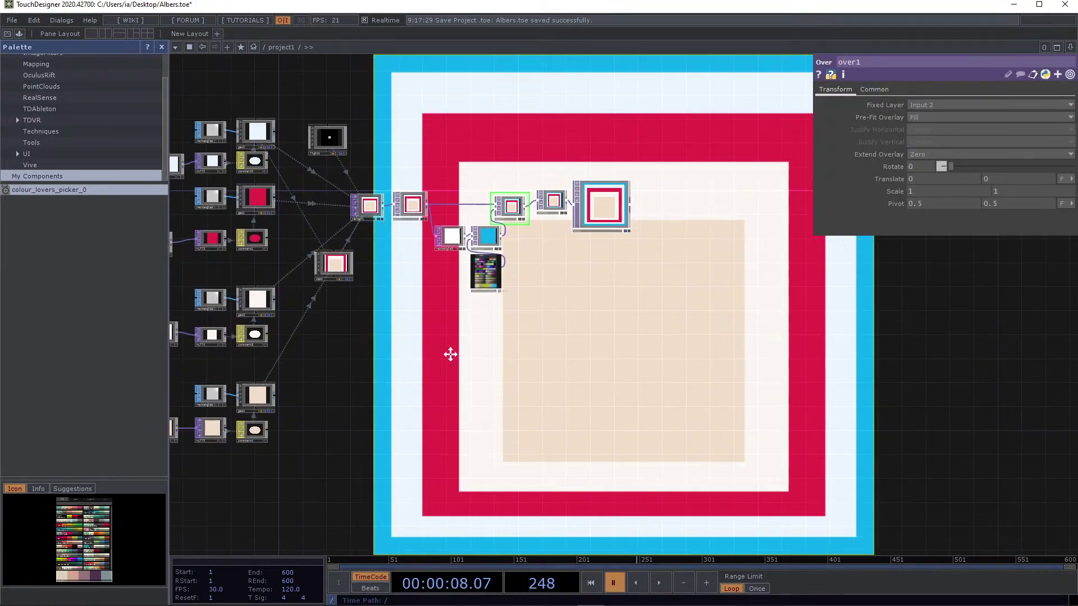
left_click_drag(478, 253, 424, 302)
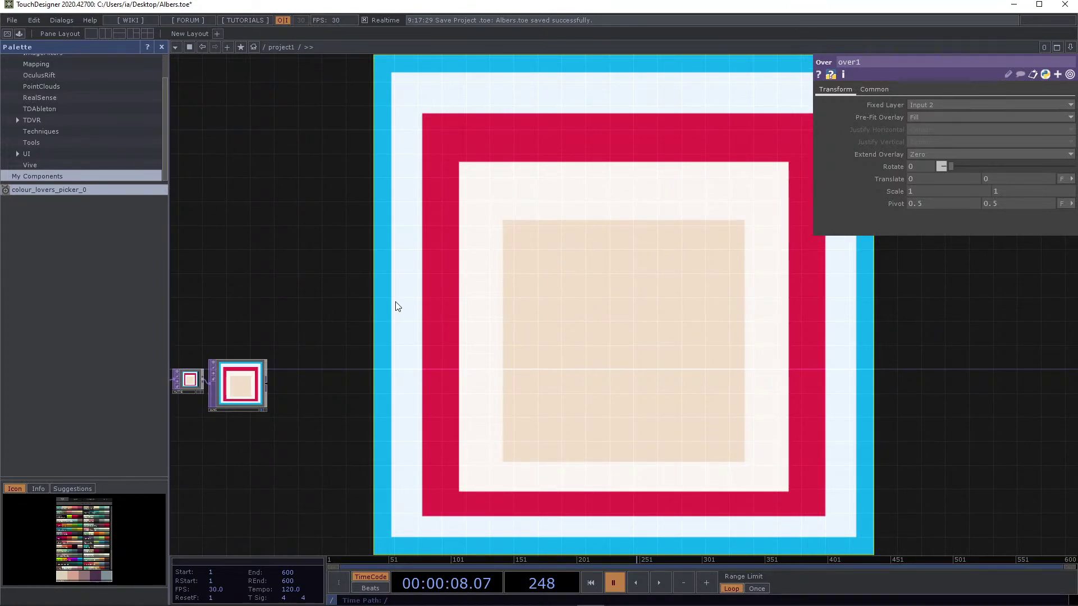
left_click_drag(302, 274, 584, 260)
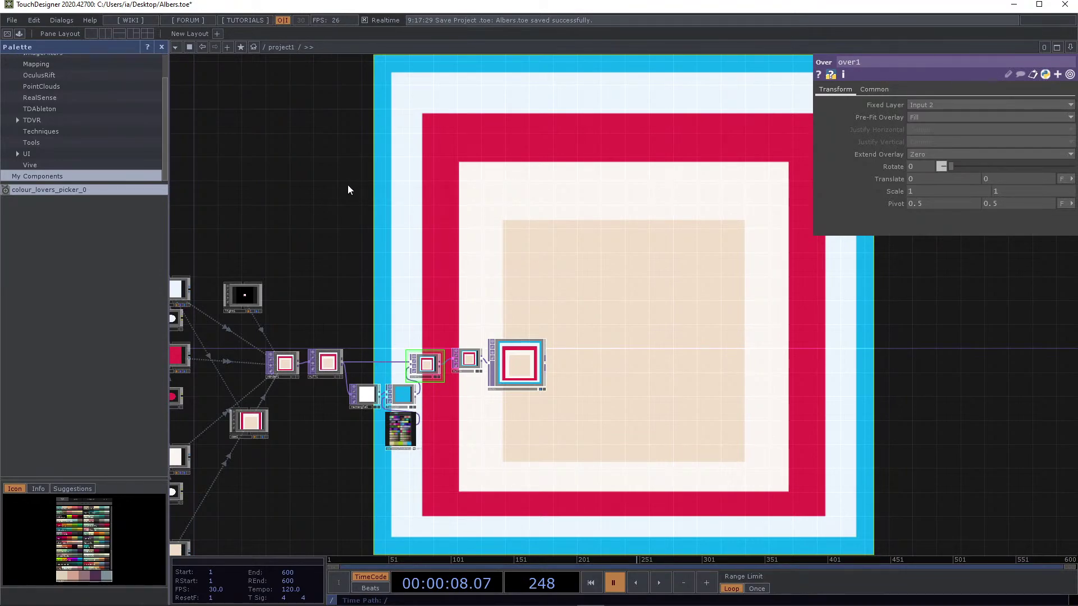
scroll(339, 194, "down", 4)
scroll(365, 143, "up", 5)
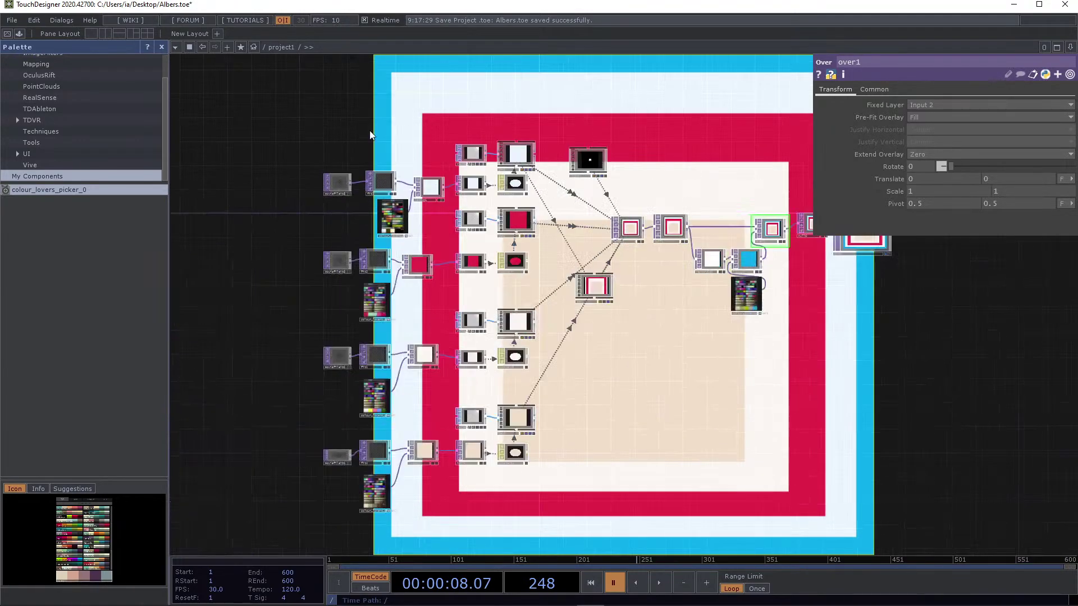
left_click_drag(322, 136, 183, 159)
scroll(261, 162, "up", 3)
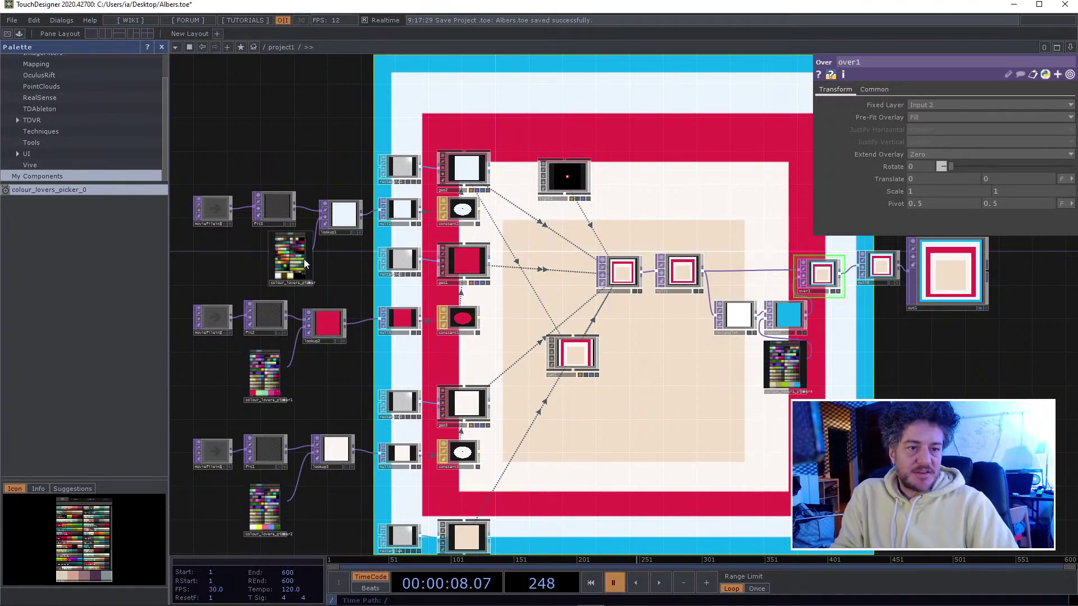
- Choose a purple palette in the colour_lovers_picker that feeds lookup1 to recolour the geo2 square
scroll(322, 260, "up", 2)
scroll(322, 259, "up", 5)
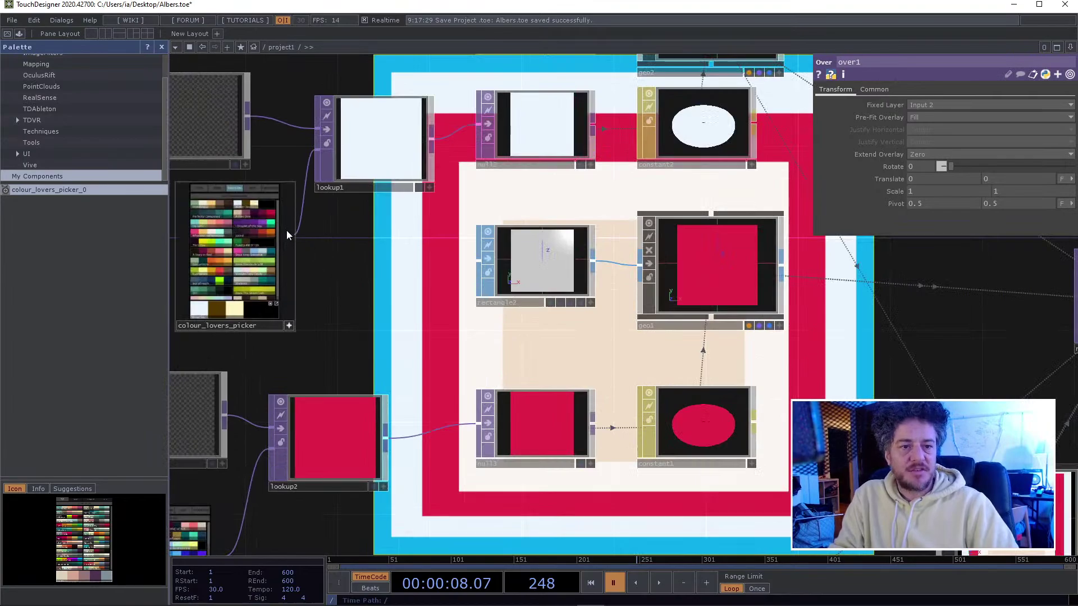
left_click(264, 221)
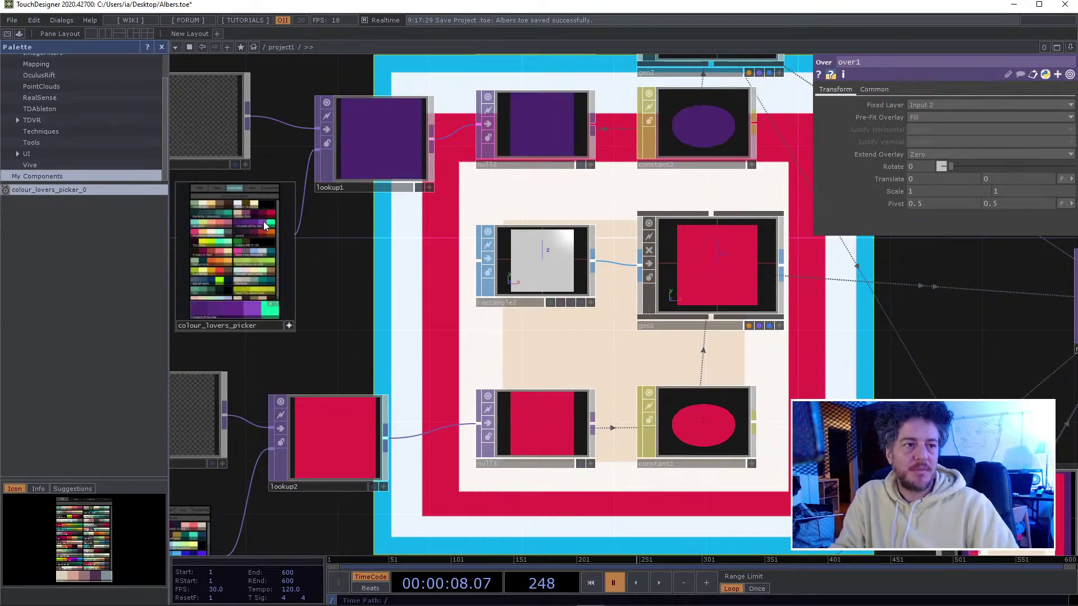
- Examine how the recoloured geo2, the other geometries, light1 and cam1 feed render1 and continue to the output
scroll(300, 248, "down", 5)
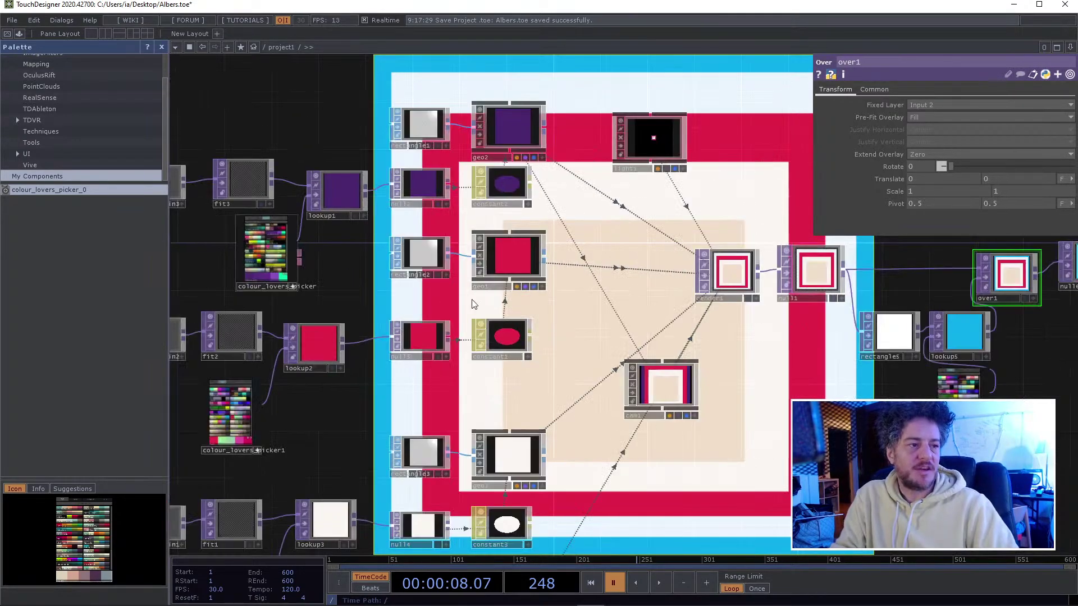
left_click_drag(737, 344, 332, 392)
left_click_drag(472, 423, 602, 403)
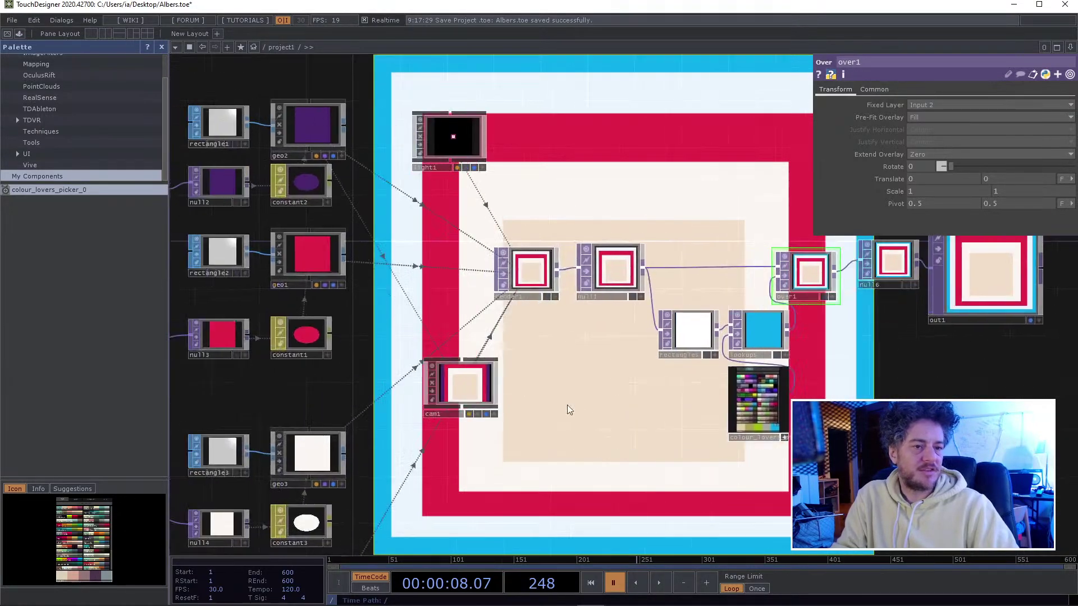
left_click_drag(401, 337, 473, 363)
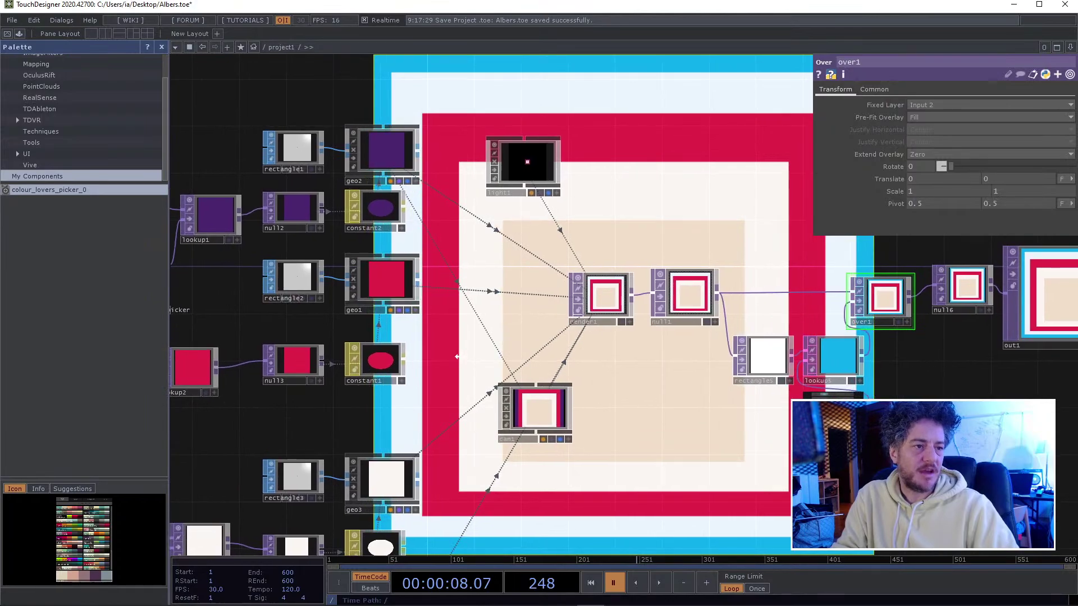
scroll(531, 308, "up", 2)
scroll(531, 310, "up", 2)
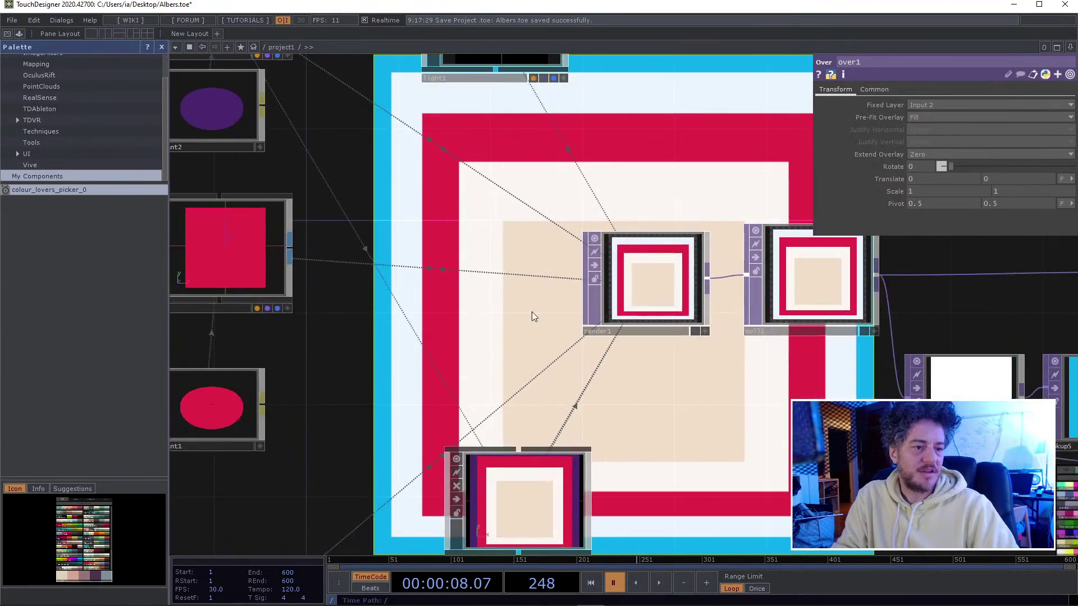
scroll(531, 312, "down", 3)
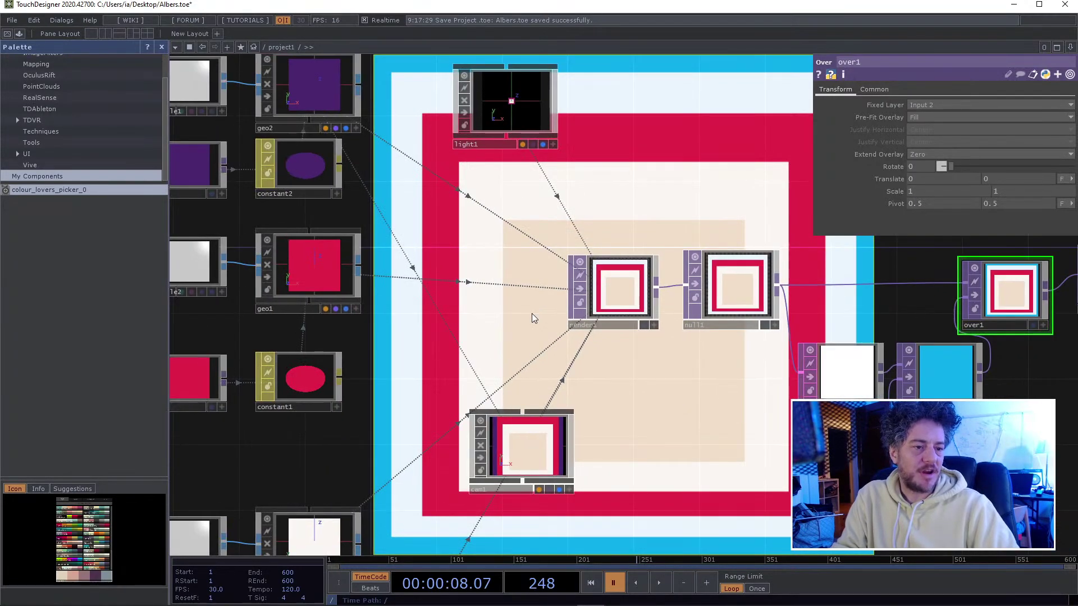
scroll(531, 314, "down", 4)
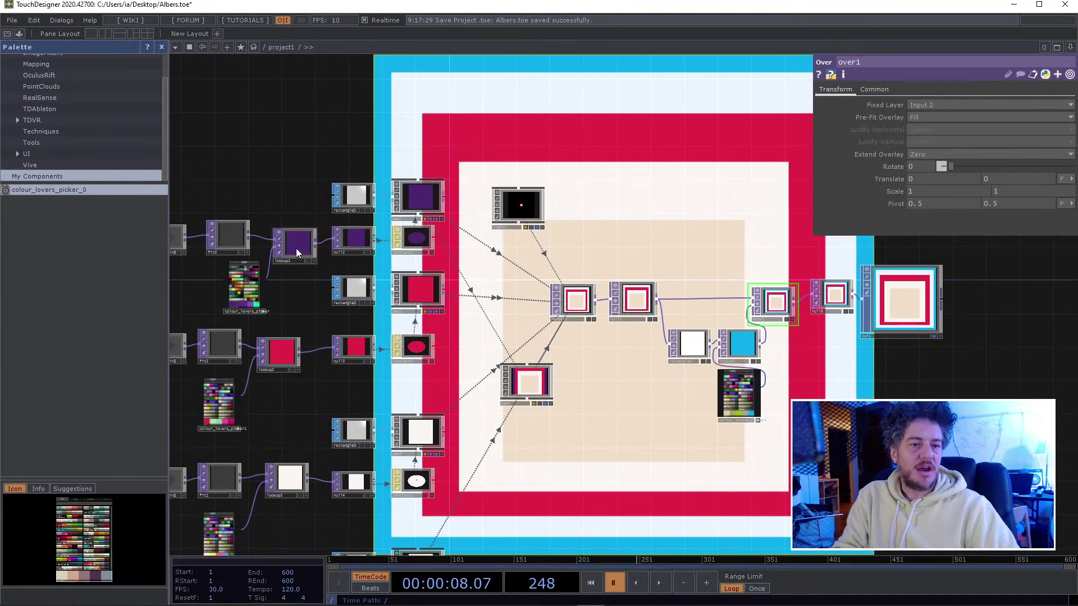
- Choose a beige palette in the colour picker that feeds lookup2 to recolour the geo1 square
scroll(264, 336, "up", 2)
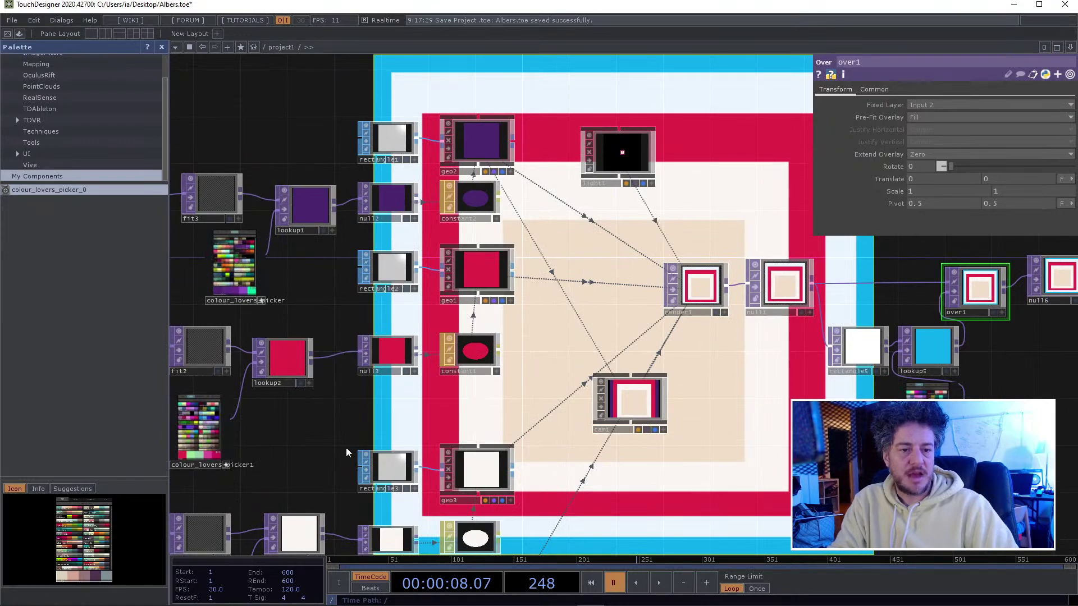
middle_click_drag(215, 444, 265, 421)
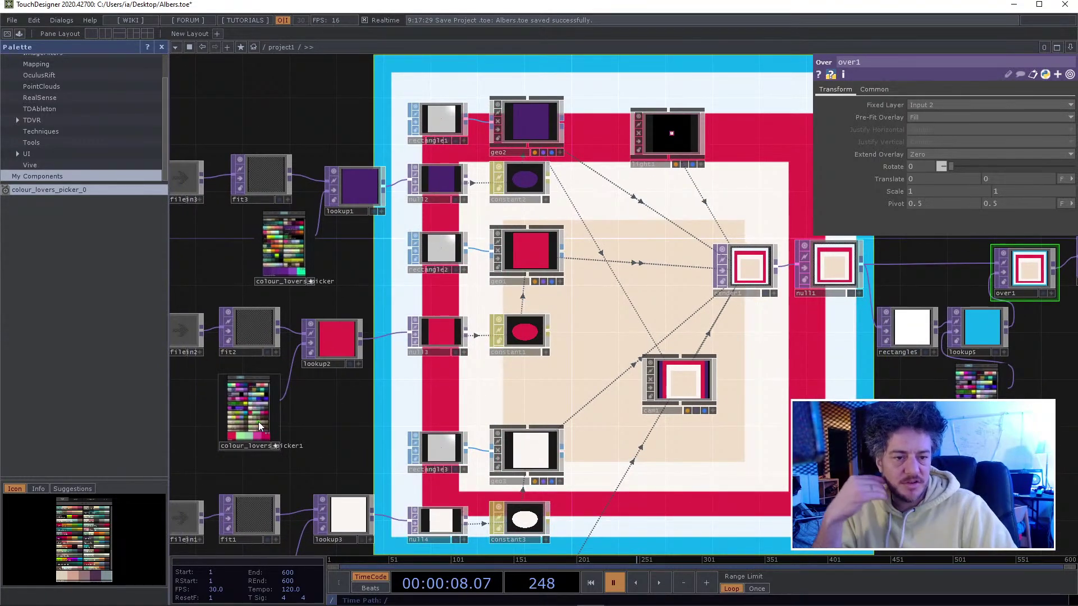
left_click(258, 422)
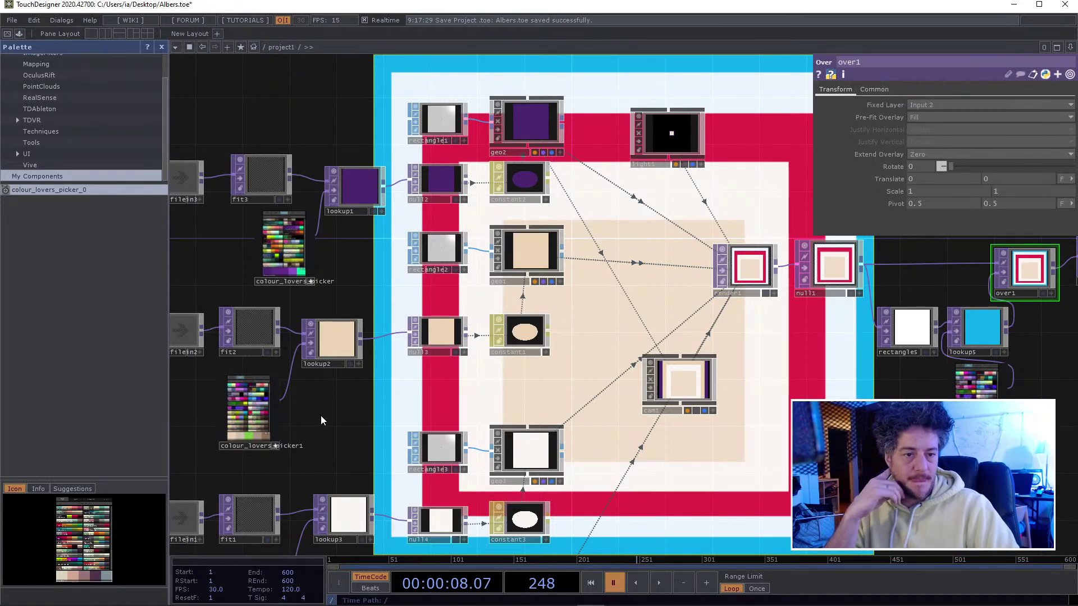
- Review the movie file, fit, lookup and colour picker chains behind each of the four squares
left_click_drag(361, 421, 453, 430)
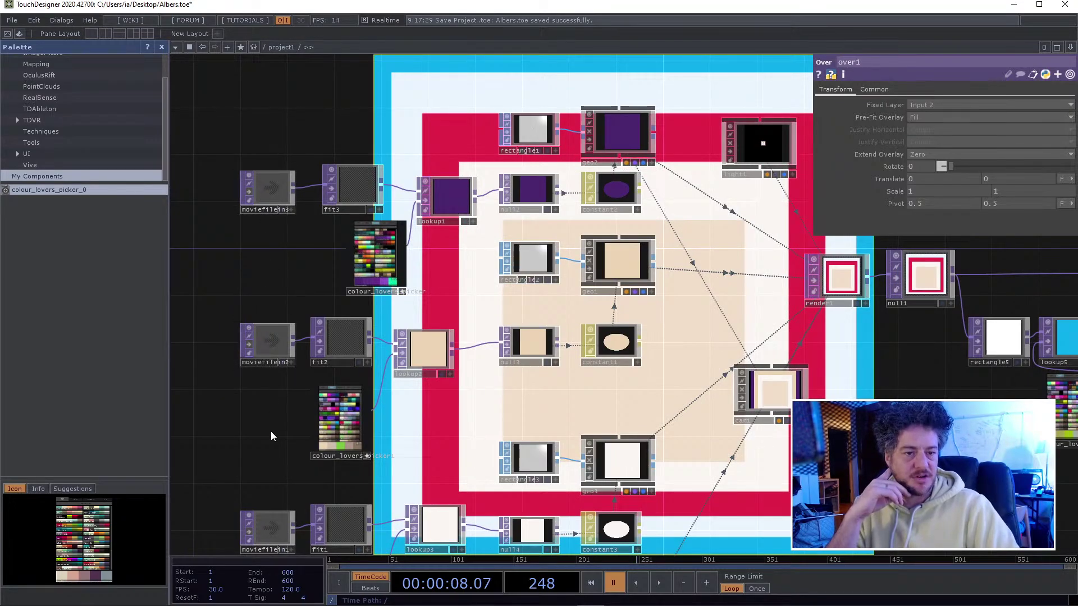
left_click_drag(270, 431, 316, 275)
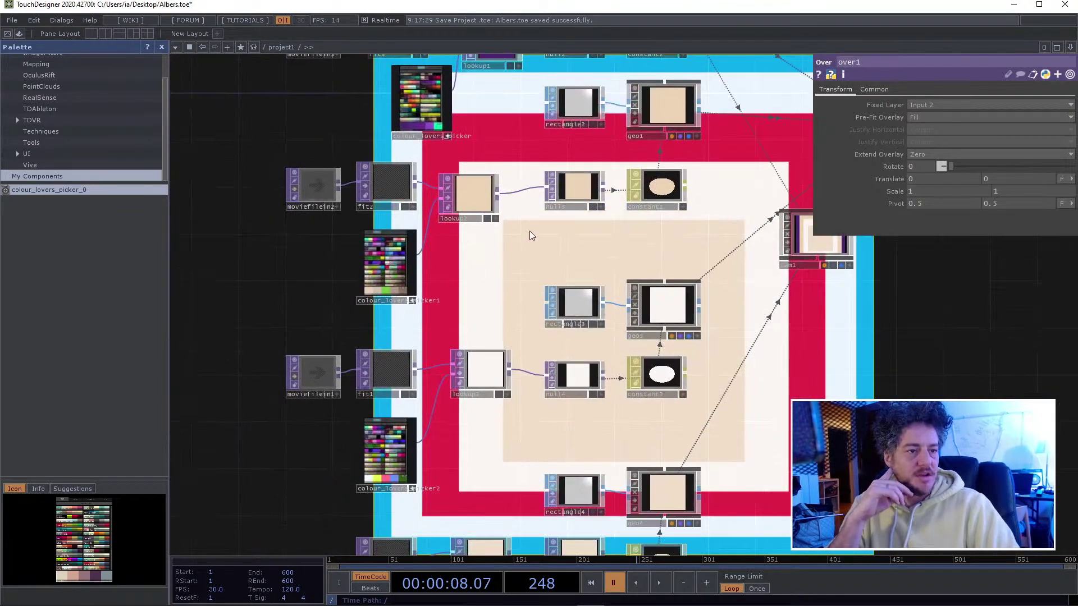
left_click_drag(450, 224, 263, 207)
scroll(398, 226, "down", 5)
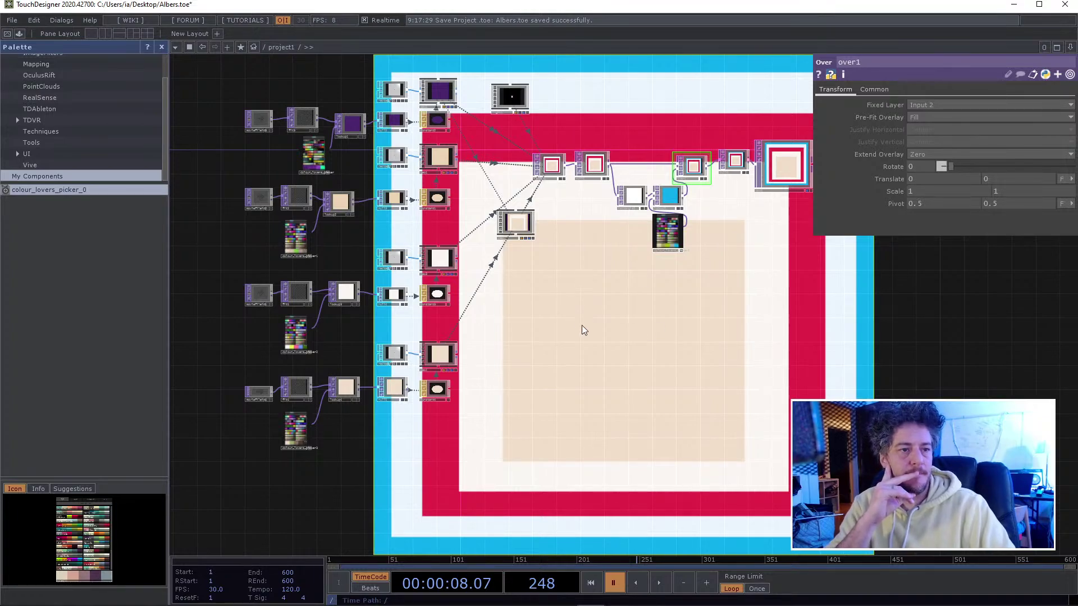
scroll(567, 309, "up", 3)
scroll(550, 269, "up", 8)
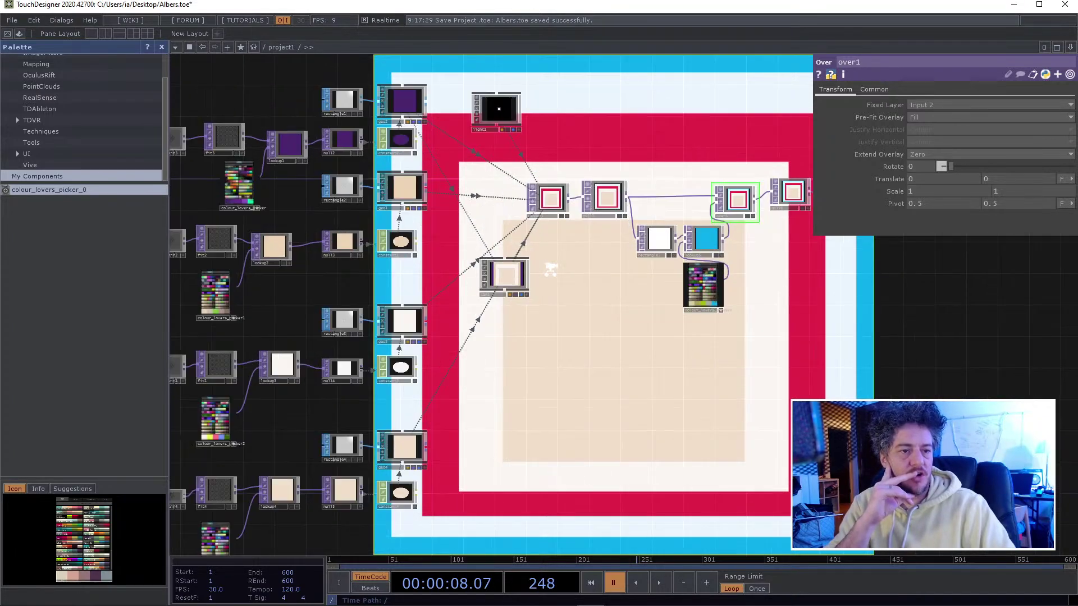
- Trace the second square's colour from lookup2 through null3, constant1 and geo1 to render1
left_click_drag(281, 289, 620, 303)
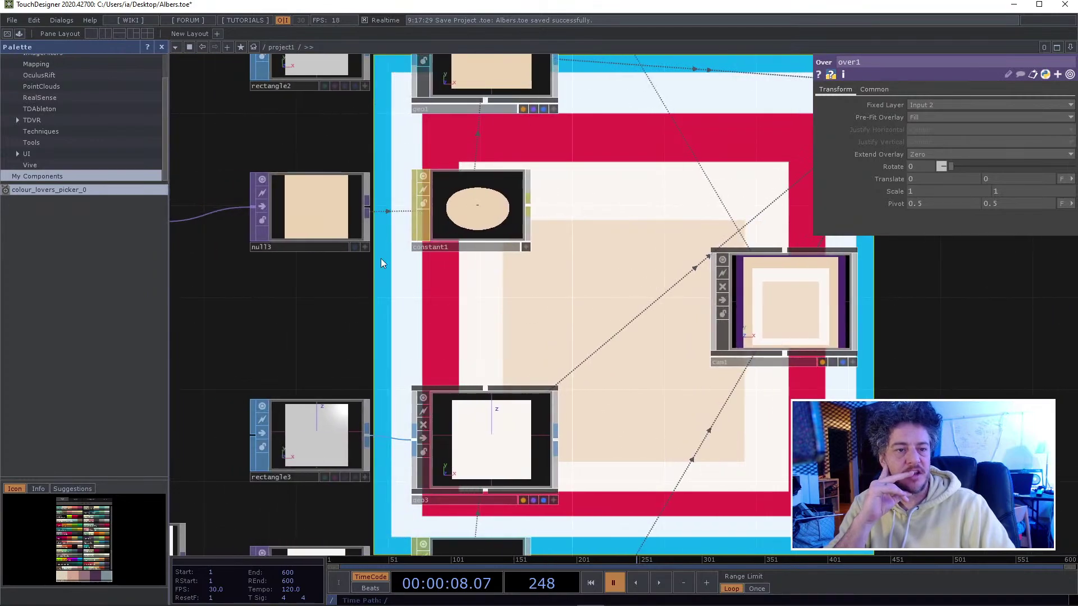
left_click_drag(382, 319, 560, 328)
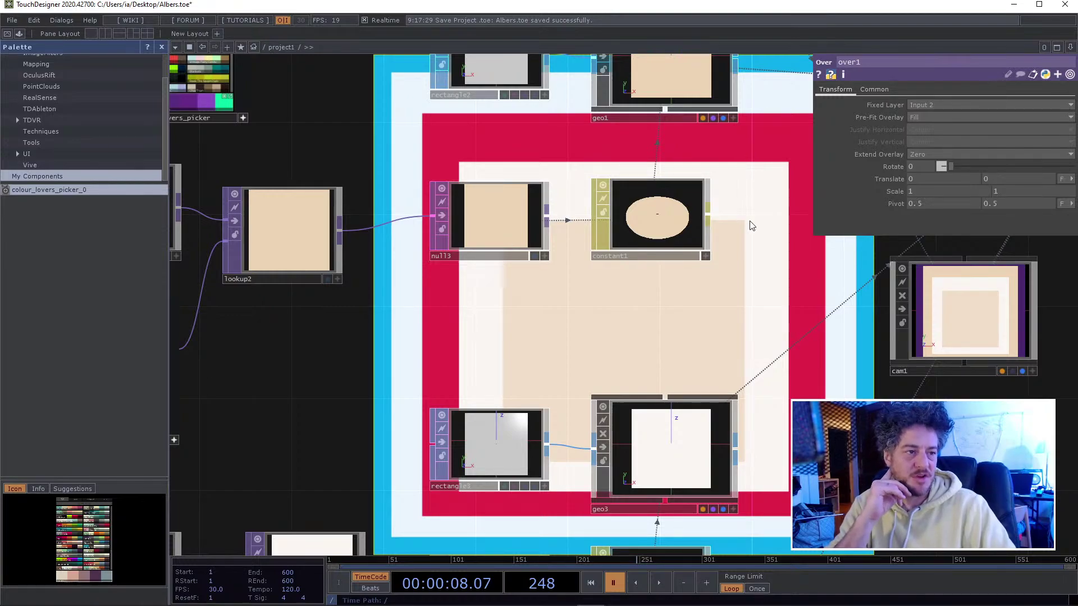
left_click_drag(616, 213, 456, 318)
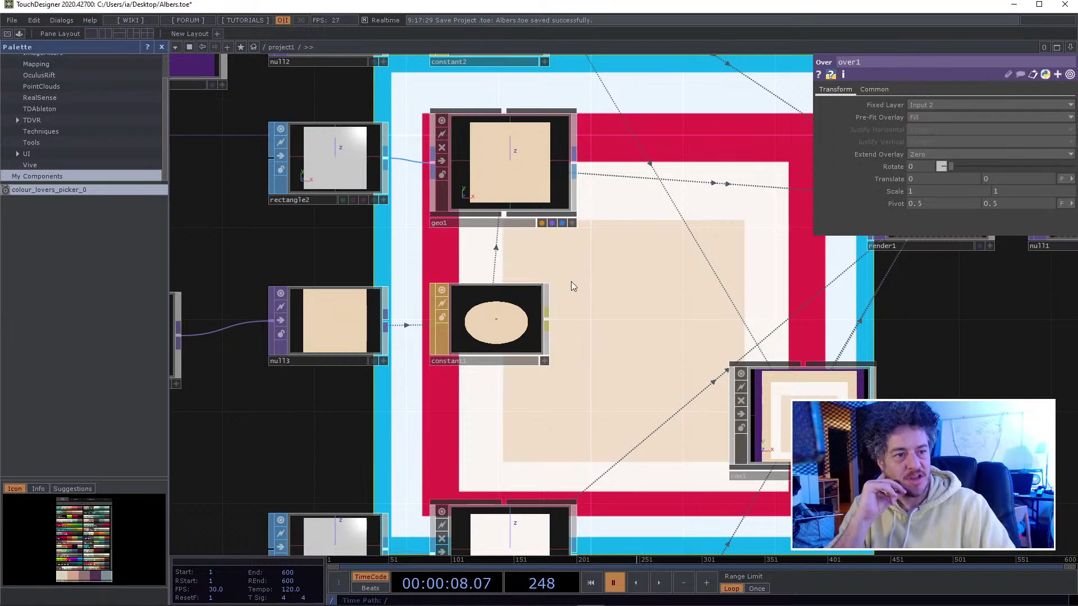
left_click_drag(568, 279, 366, 278)
scroll(367, 279, "down", 2)
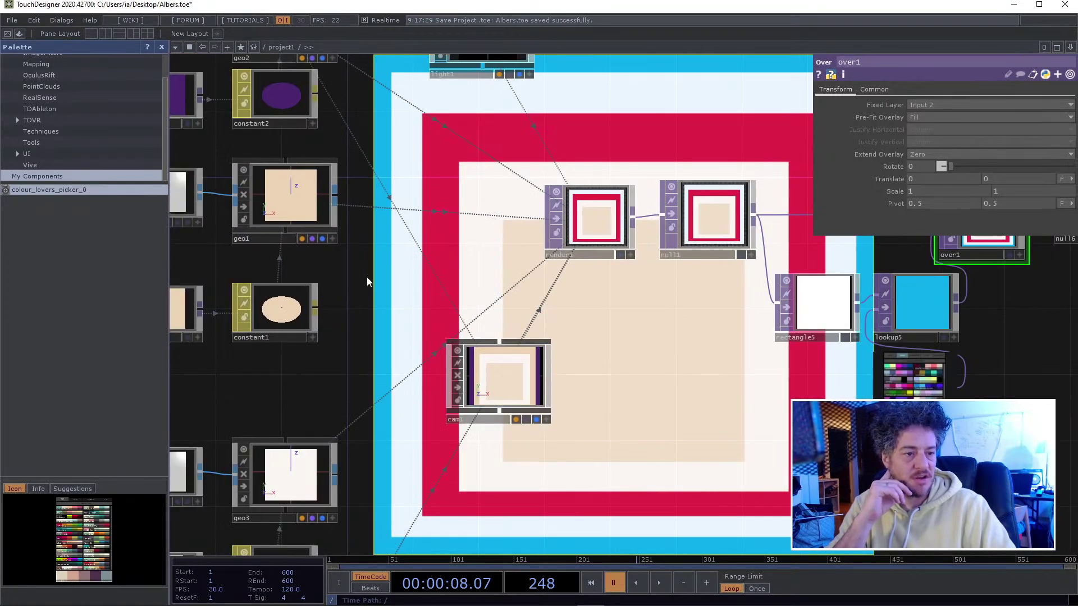
- Show the cam1 camera's transform parameters and inspect its place beside render1
left_click(526, 395)
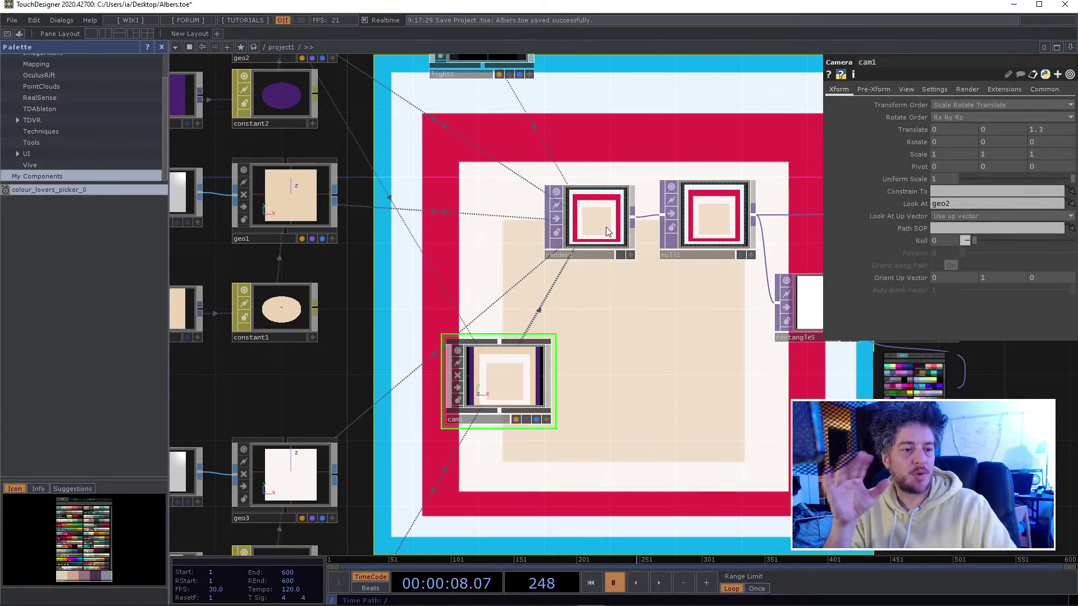
scroll(601, 326, "down", 5)
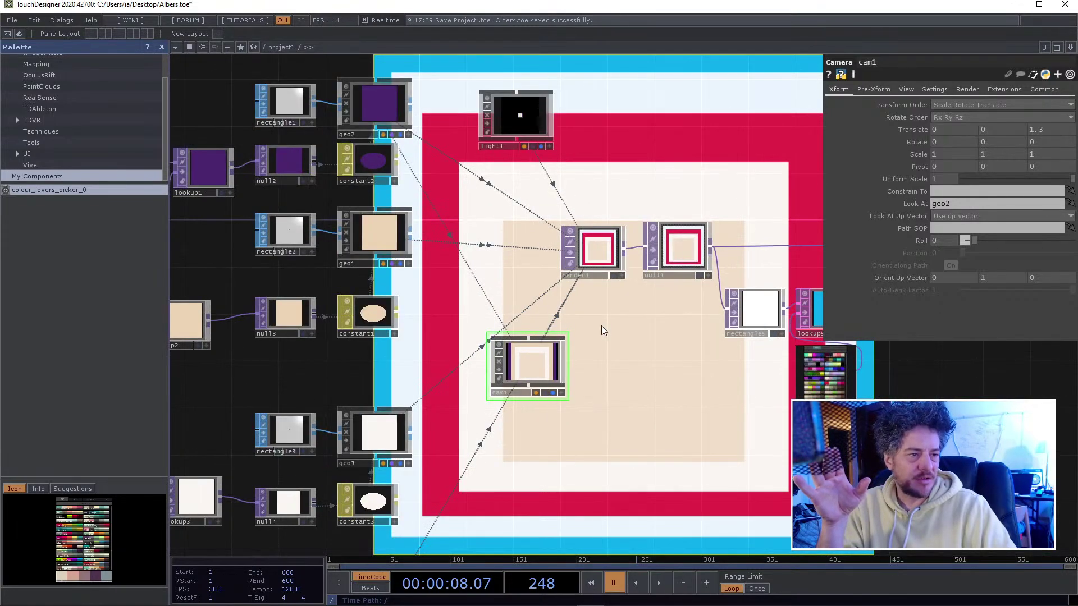
scroll(601, 326, "up", 3)
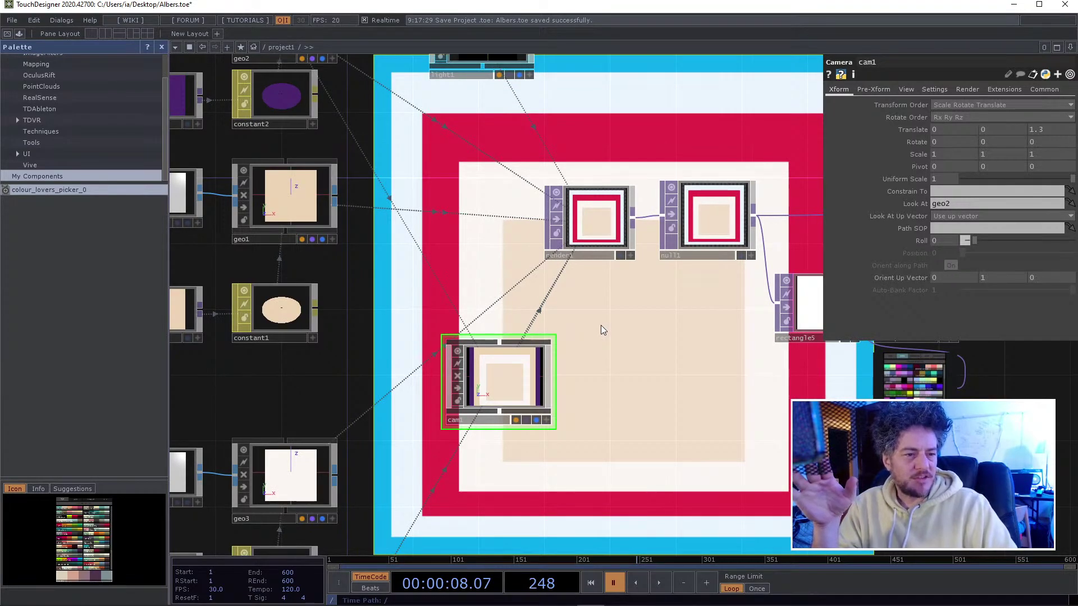
- Follow the network from cam1 and light1 through render1 and null1 to the over1 and out1 output chain
scroll(601, 325, "down", 2)
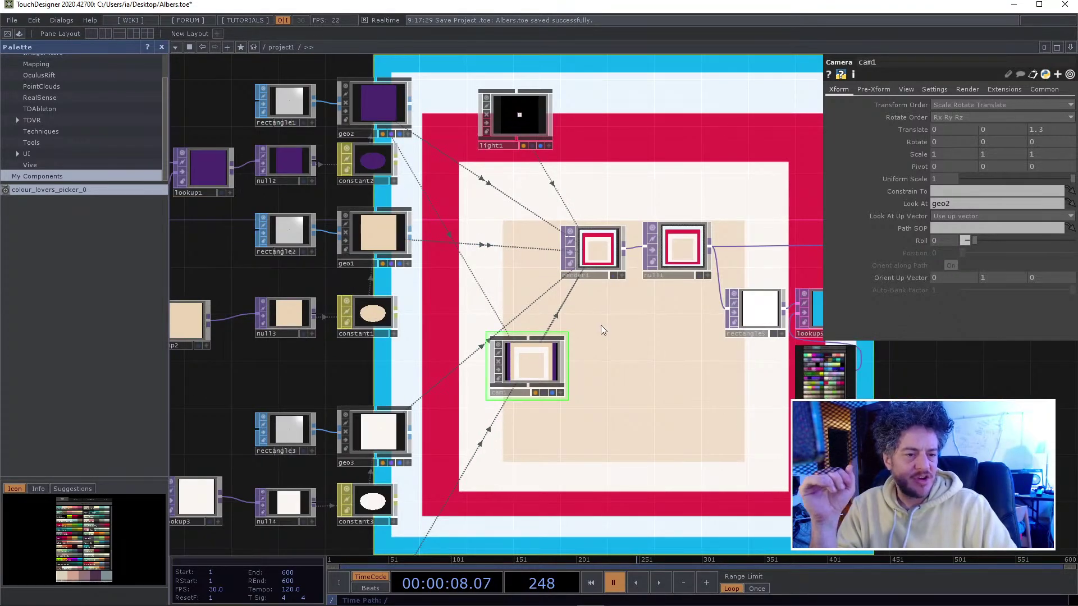
left_click_drag(601, 325, 575, 349)
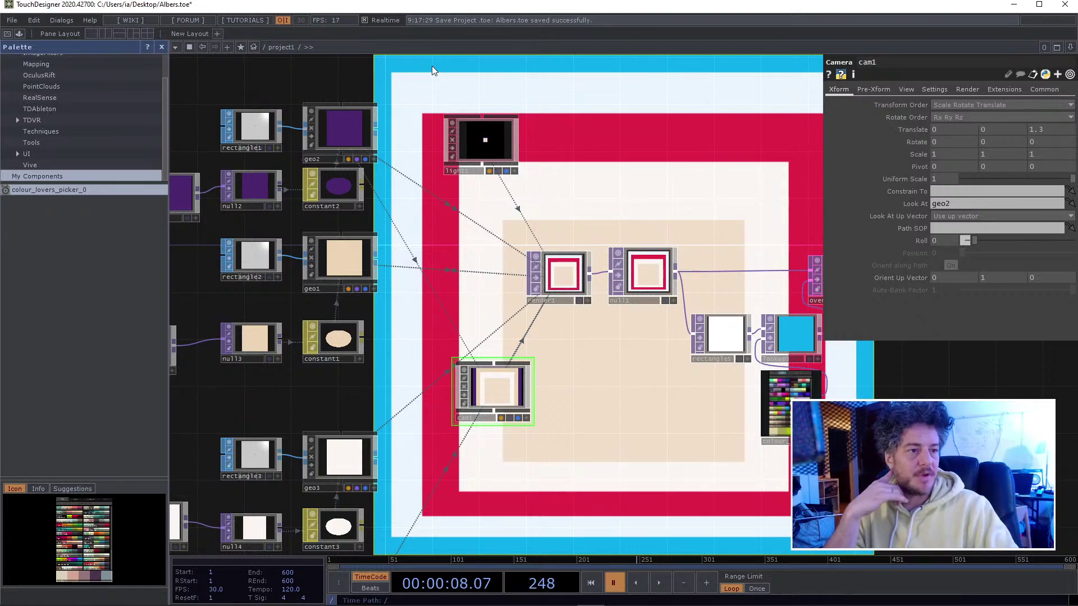
left_click_drag(631, 366, 236, 605)
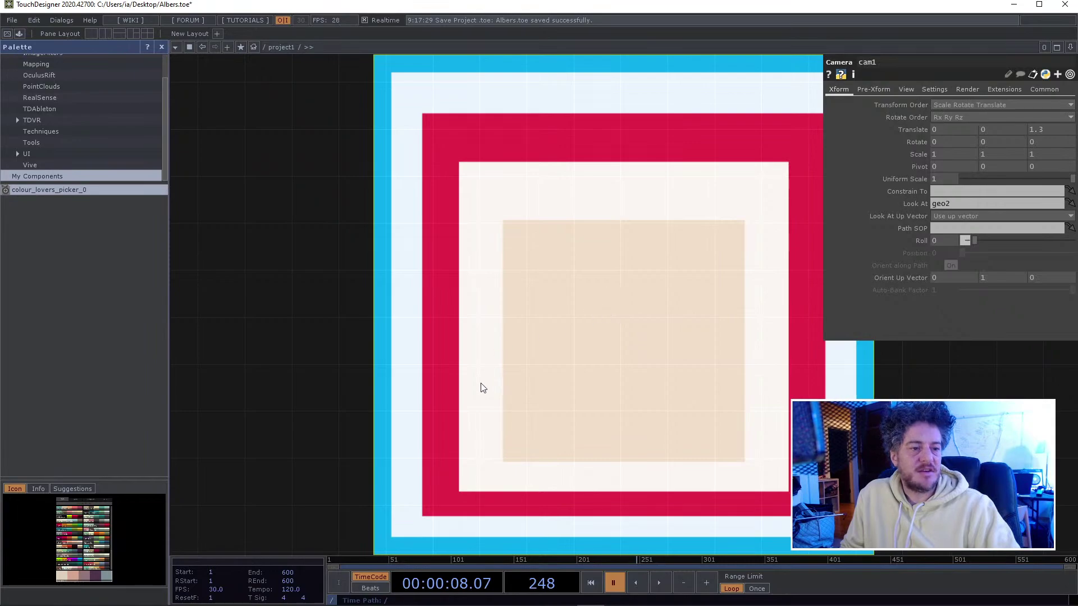
left_click_drag(481, 384, 670, 197)
left_click_drag(557, 382, 611, 181)
left_click_drag(591, 234, 614, 202)
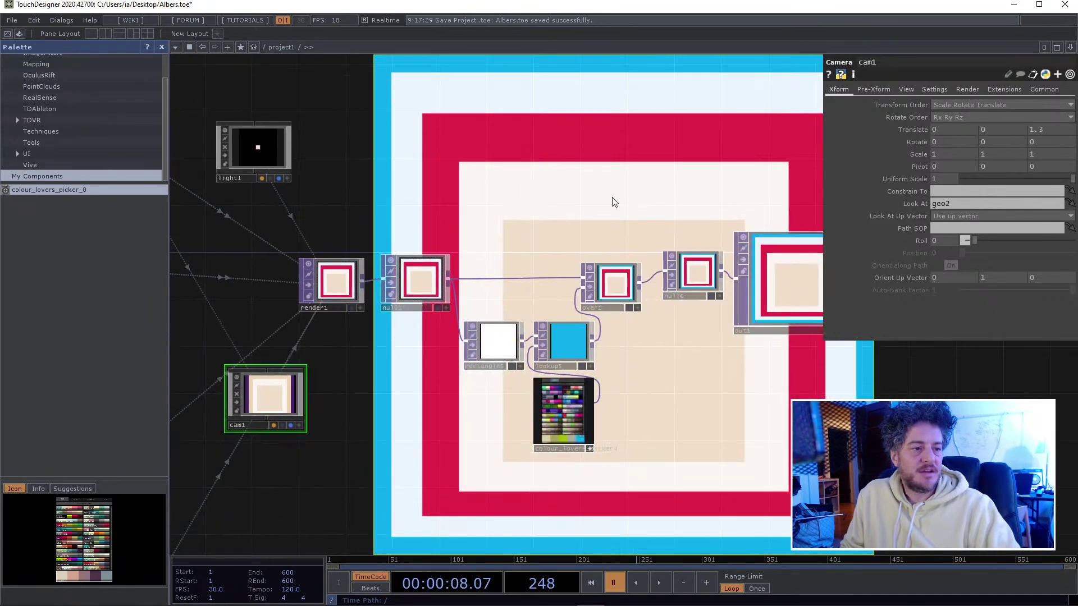
- Try several palettes in the colour picker feeding lookup5 to recolour the outermost border, ending on green
left_click(571, 419)
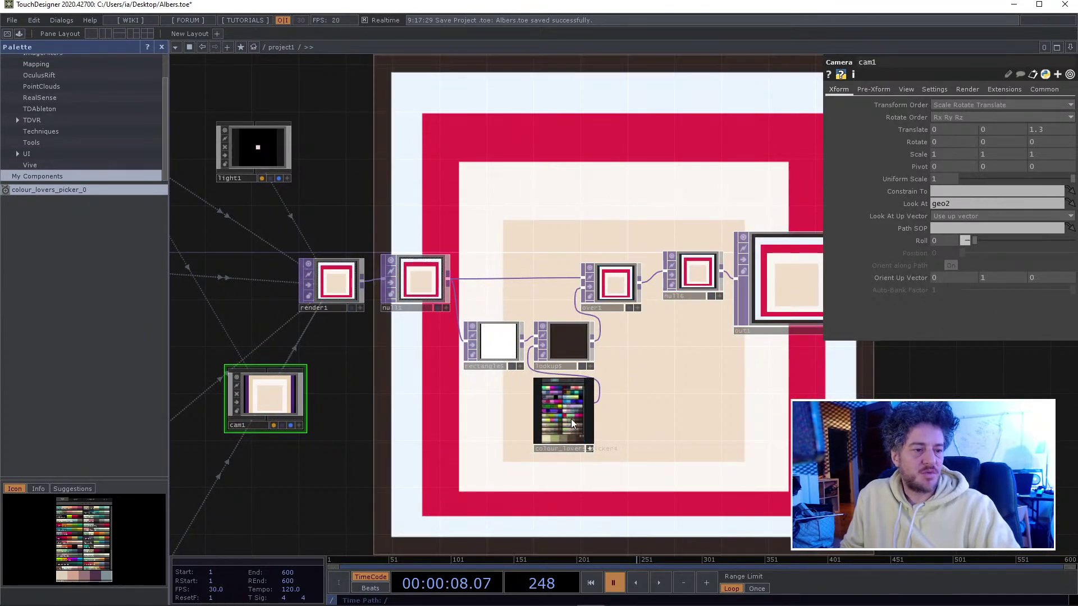
left_click(564, 410)
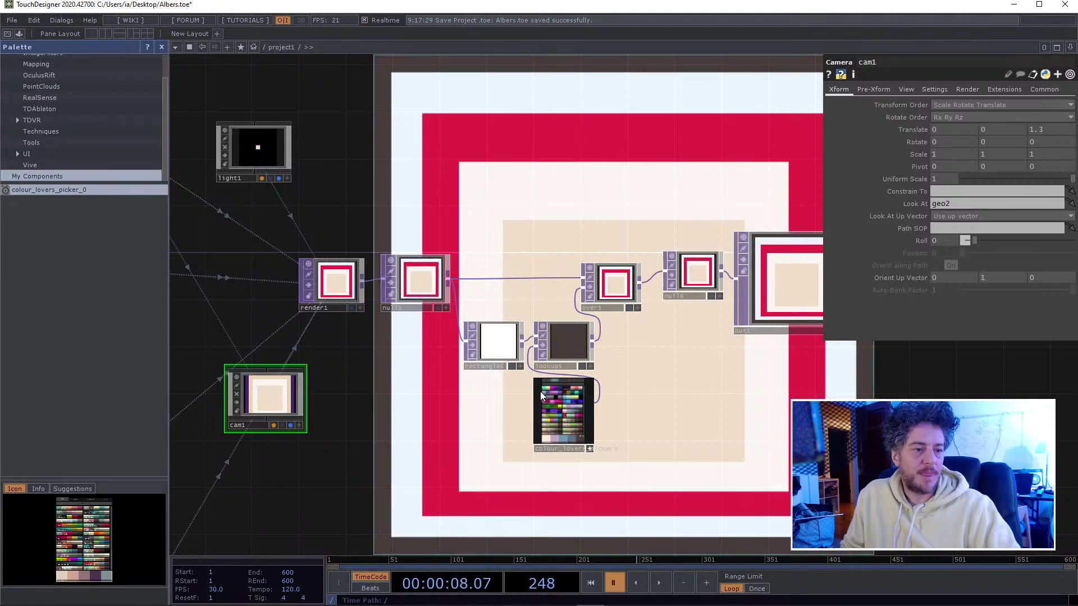
left_click(540, 392)
left_click(555, 388)
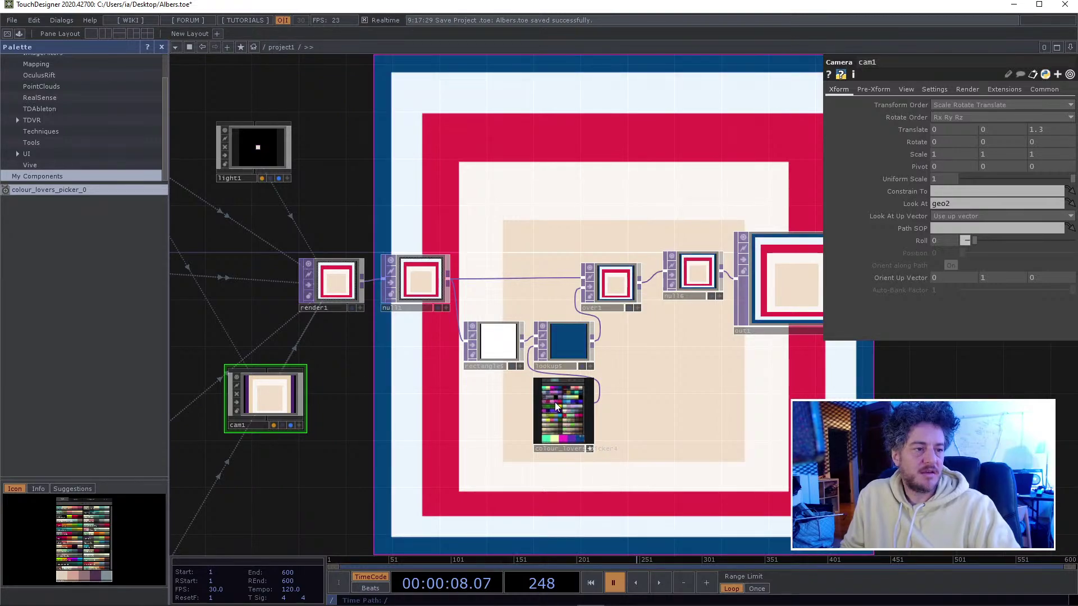
left_click(554, 402)
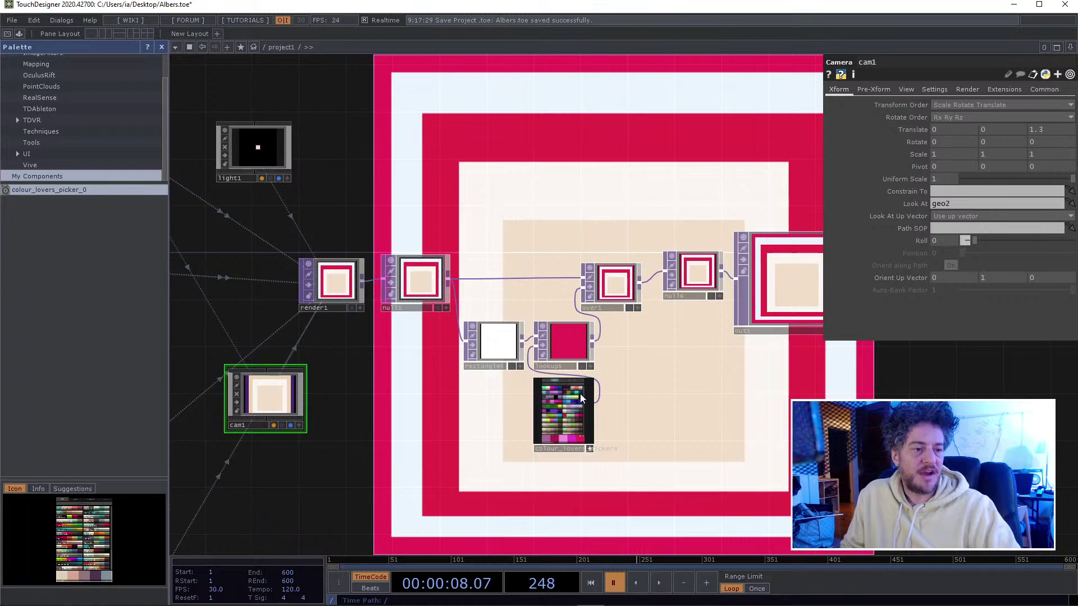
left_click(580, 393)
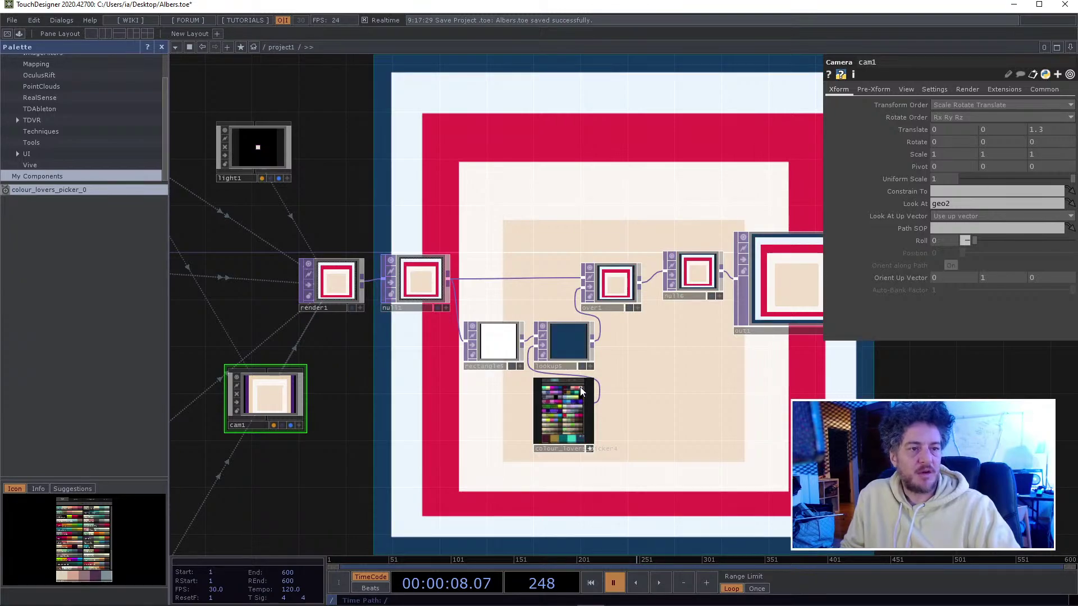
left_click(580, 386)
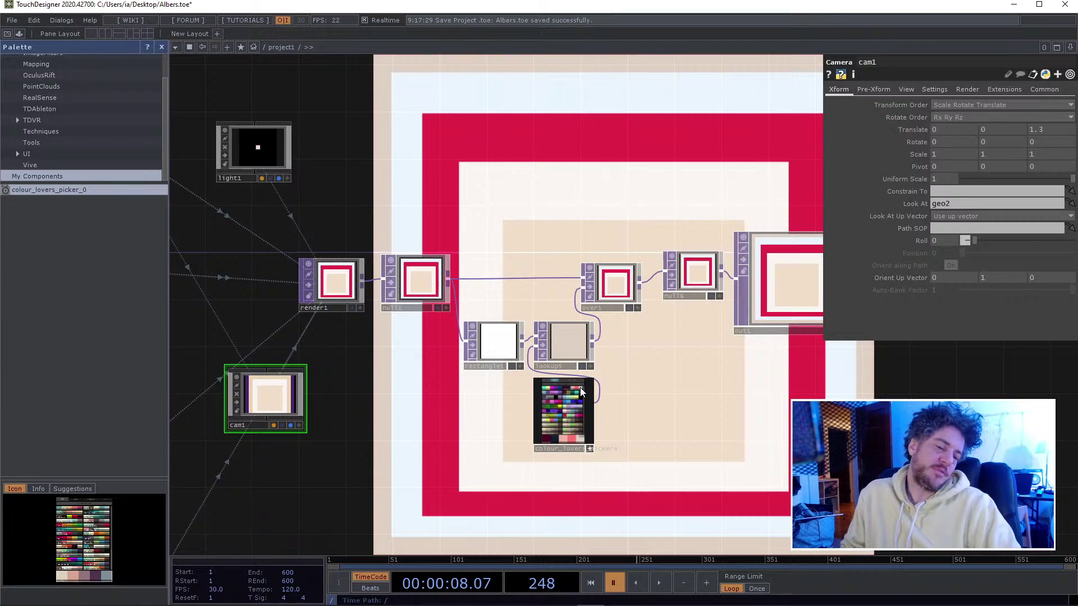
left_click(556, 419)
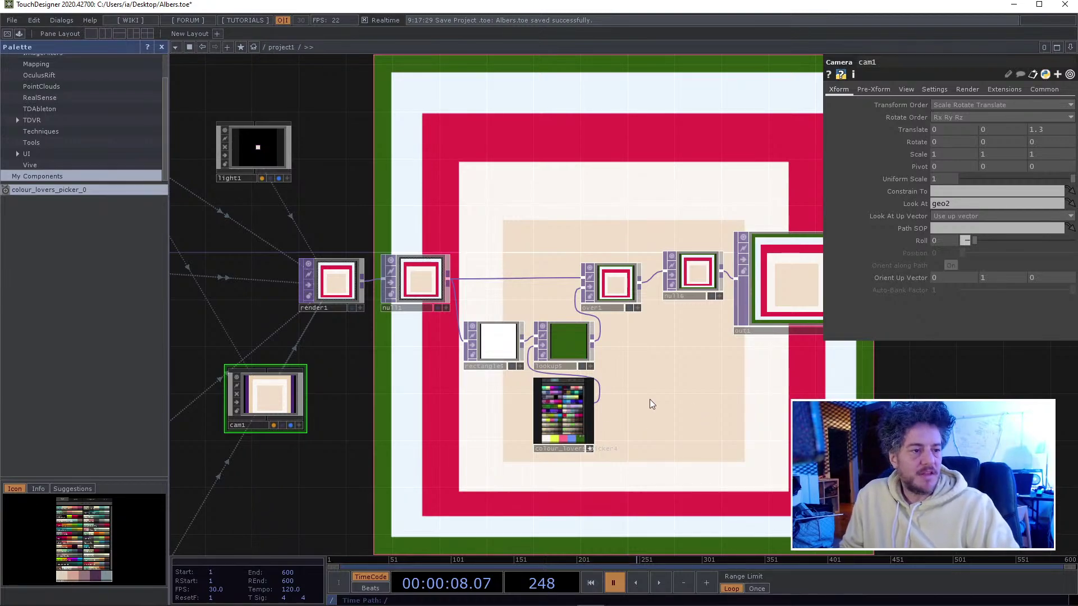
- Resume timeline playback and choose the "cheer up emo kid" palette in the colour picker feeding lookup1
scroll(662, 396, "down", 10)
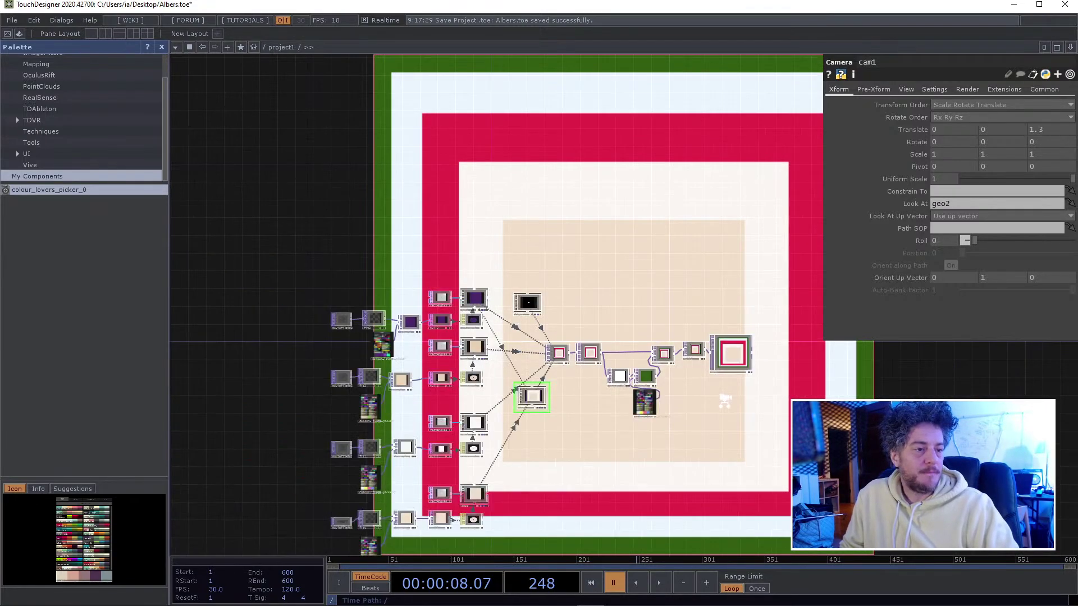
left_click_drag(724, 400, 519, 470)
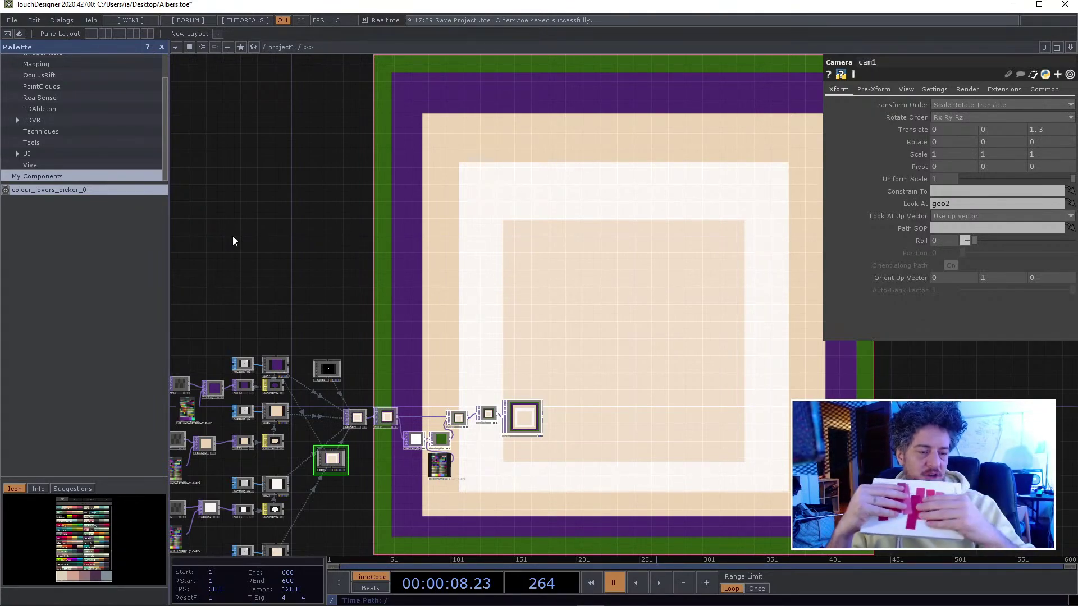
key("space")
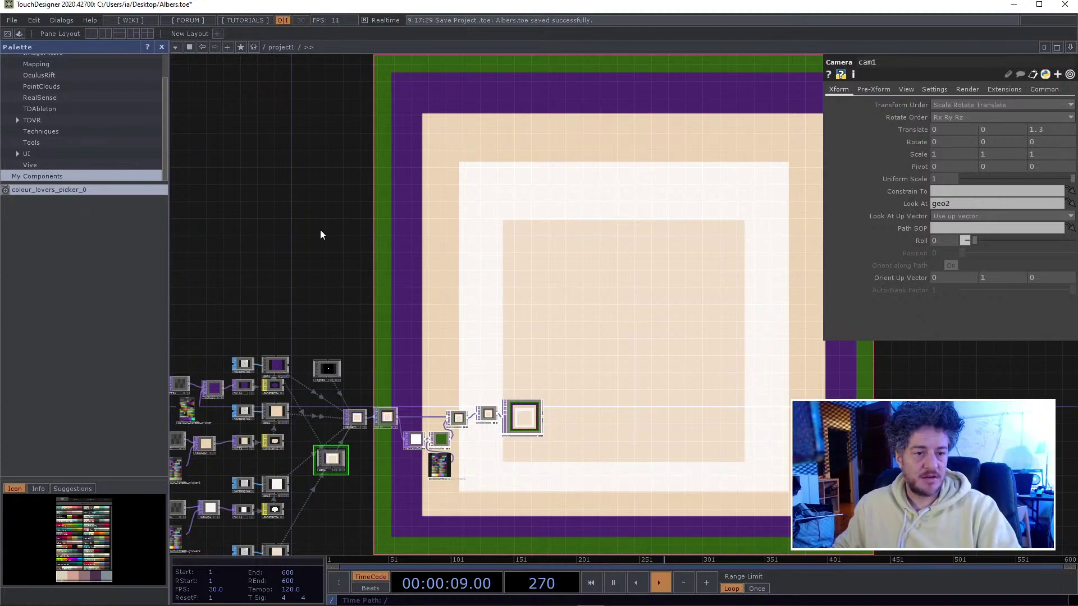
left_click_drag(192, 433, 311, 303)
scroll(325, 291, "up", 6)
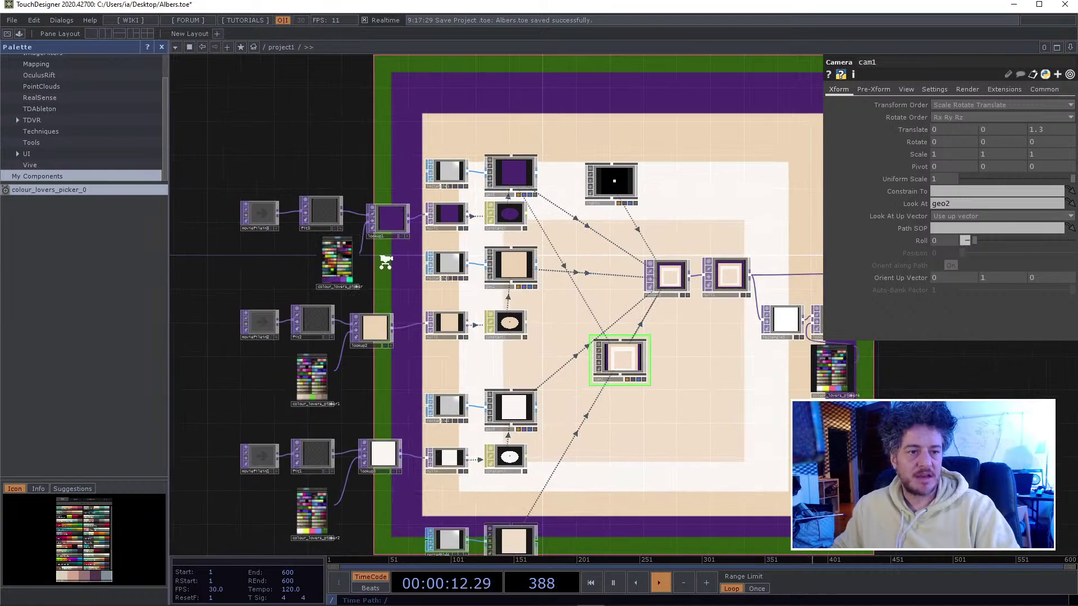
scroll(365, 261, "up", 5)
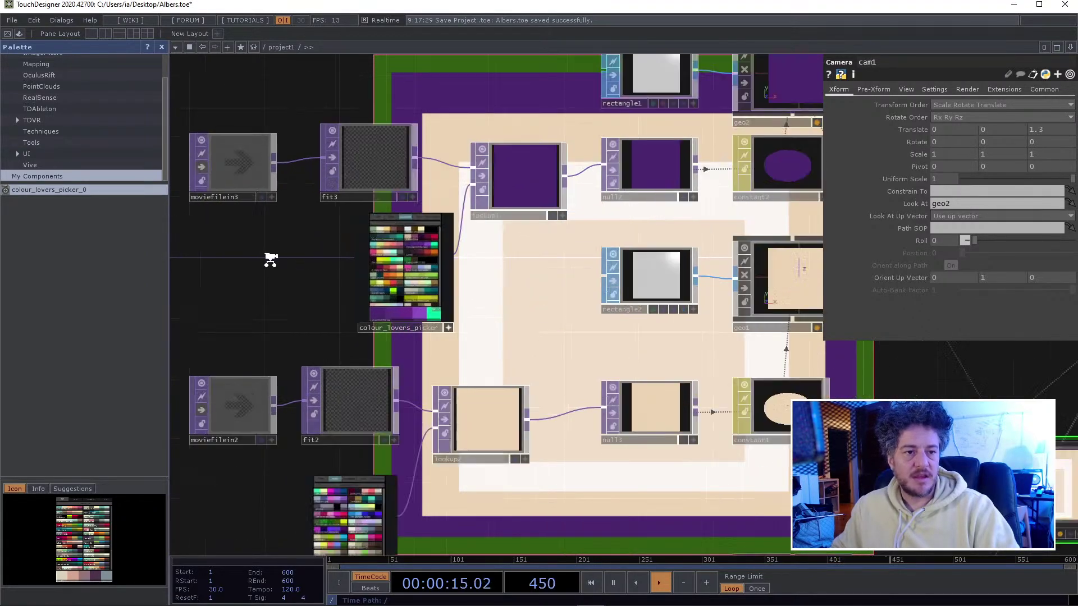
scroll(269, 258, "up", 5)
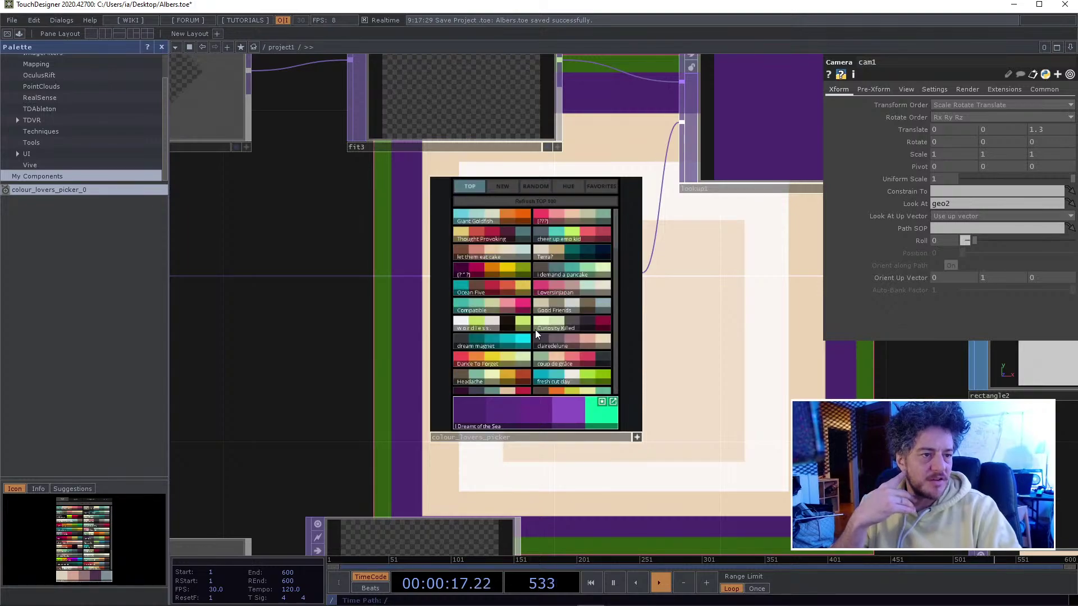
left_click(581, 232)
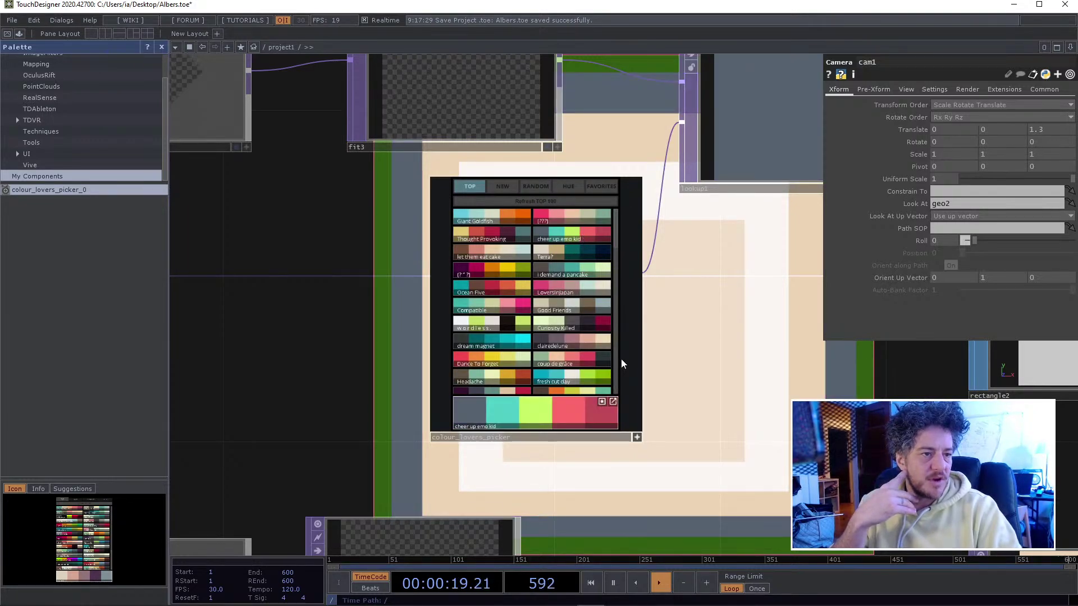
- Switch the colour picker feeding lookup2 to its top palettes and choose "I demand a pancake"
left_click_drag(302, 397, 264, 183)
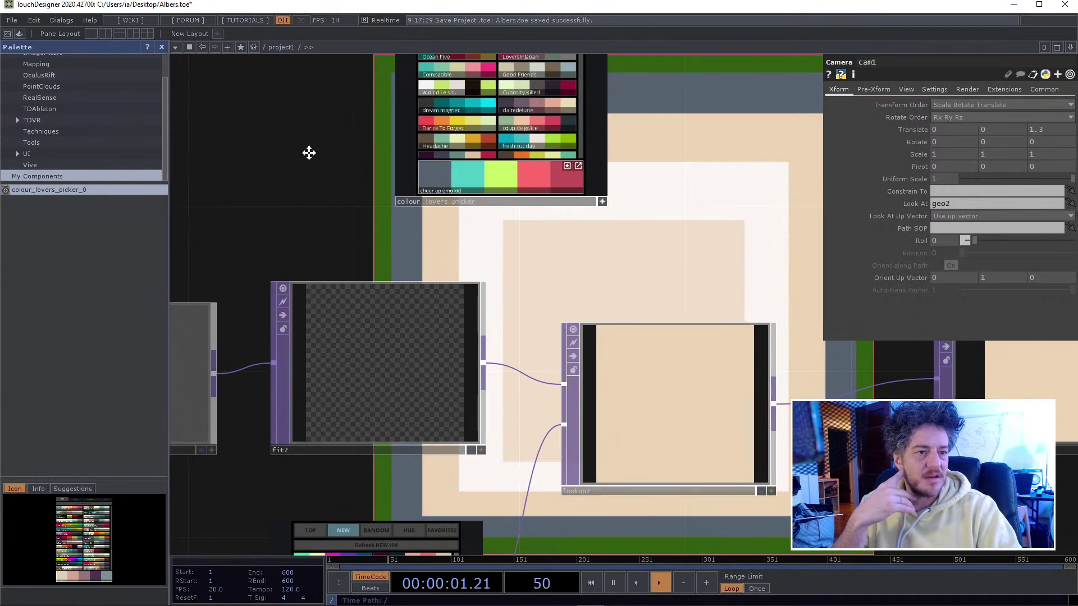
left_click_drag(309, 152, 314, 93)
left_click_drag(268, 395, 263, 140)
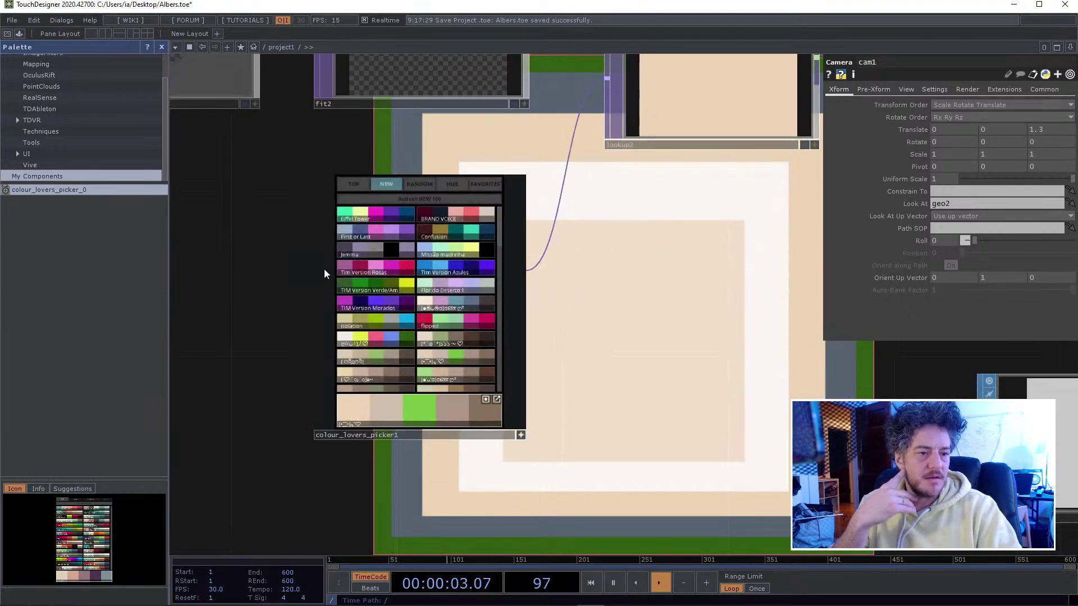
left_click(354, 184)
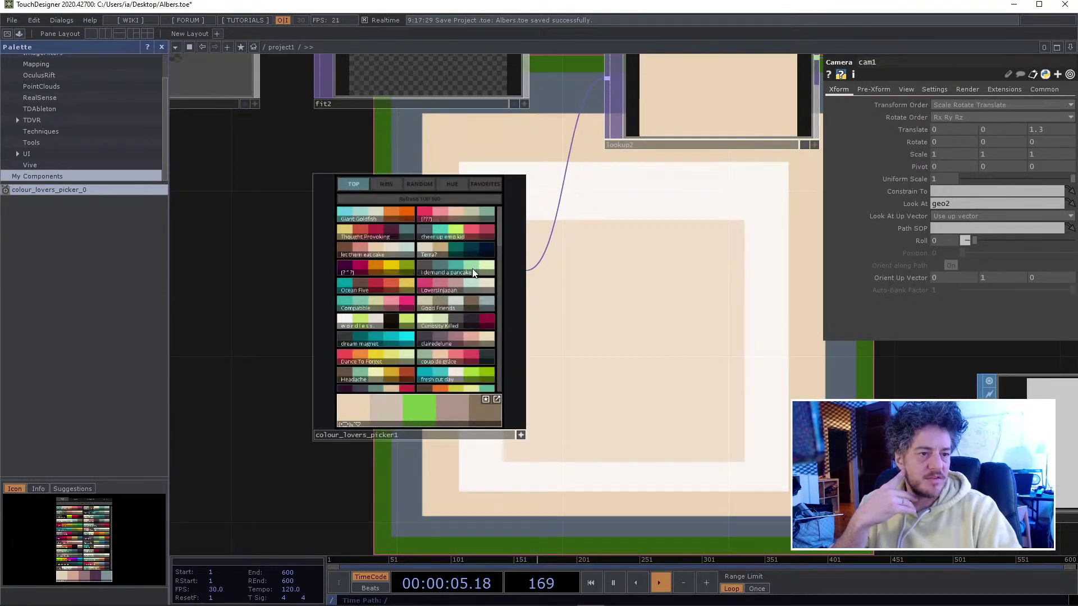
left_click(472, 272)
- Review the whole network layout, from the four square chains through the camera and render to the output
left_click_drag(236, 406, 198, 288)
scroll(215, 331, "down", 1)
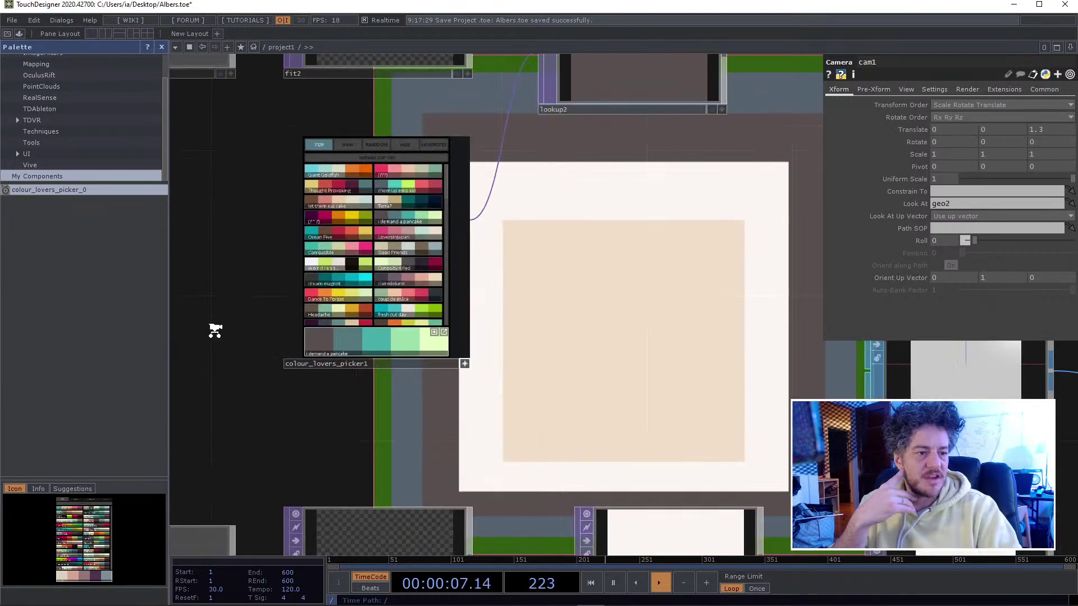
scroll(215, 331, "down", 6)
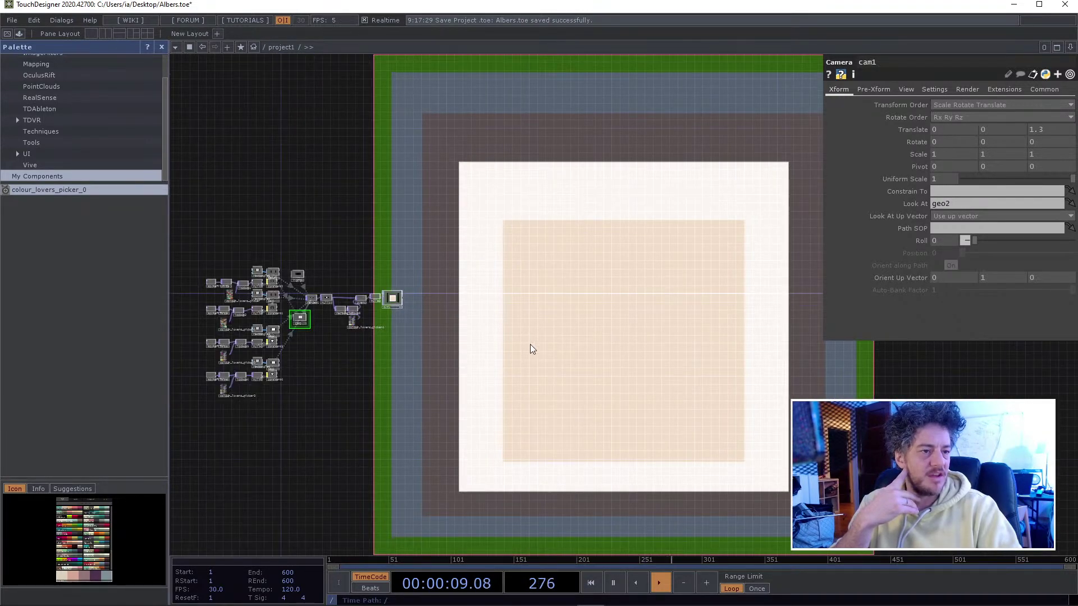
left_click_drag(466, 354, 314, 367)
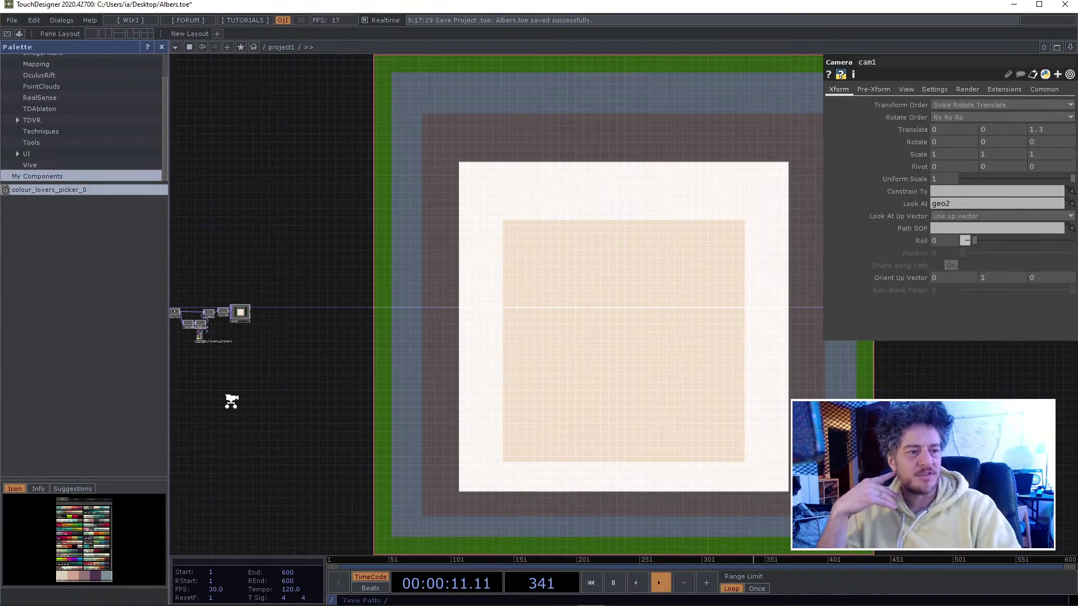
scroll(231, 401, "up", 6)
left_click_drag(236, 308, 522, 452)
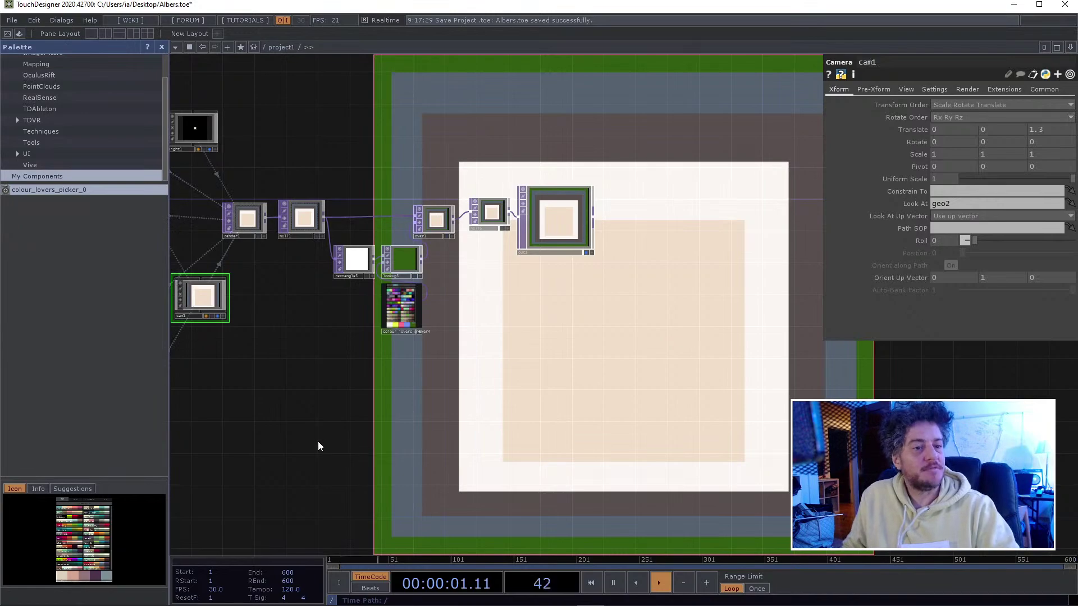
left_click_drag(318, 441, 414, 429)
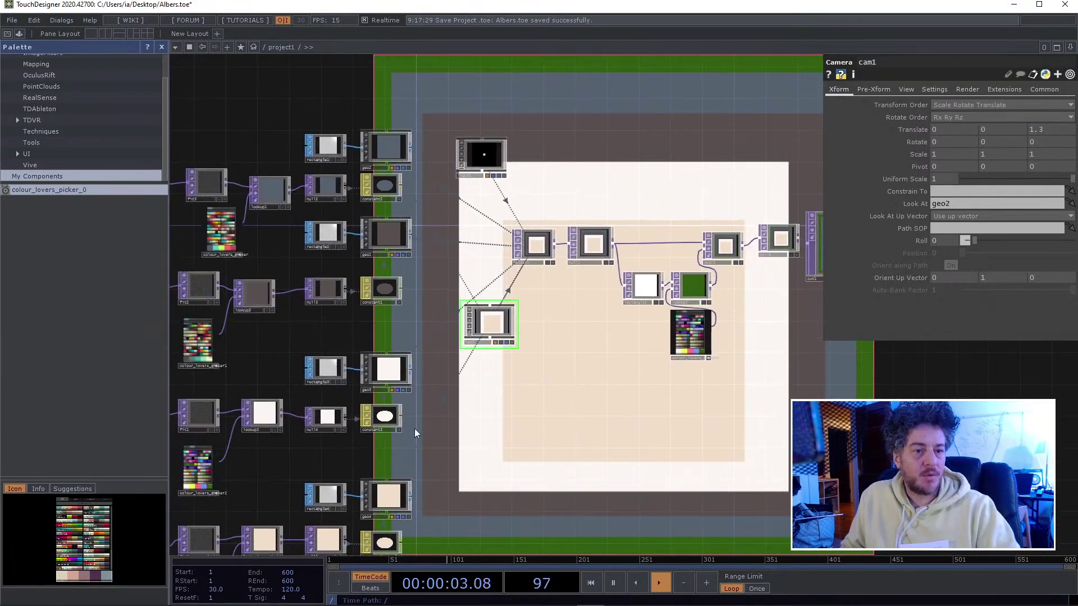
left_click_drag(257, 357, 443, 356)
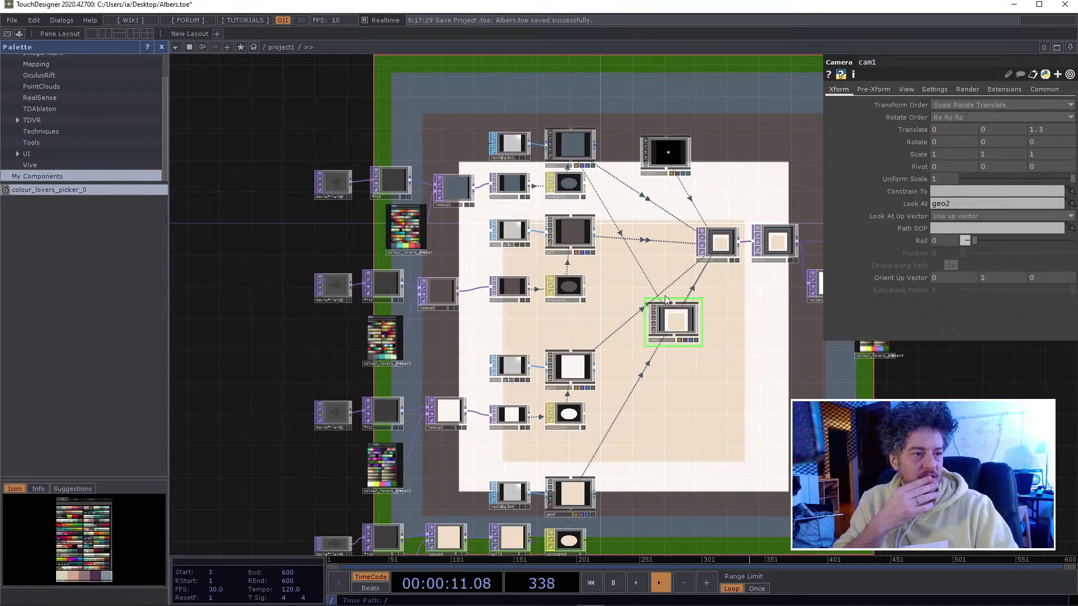
- Inspect how null1 takes the render1 image and branches to rectangle5, lookup5 and over1 for the outer border
scroll(590, 242, "up", 10)
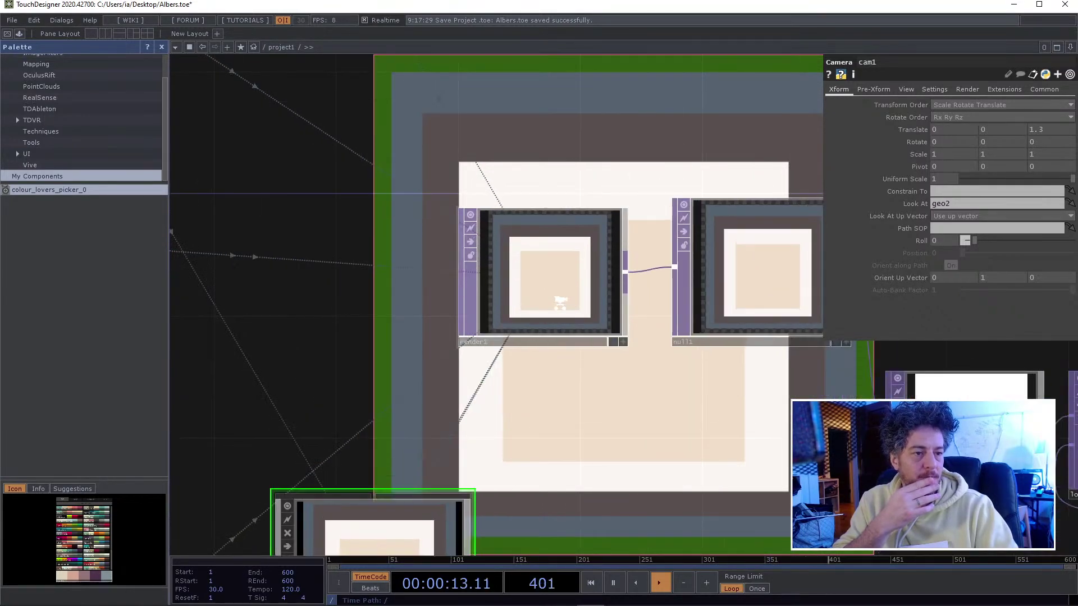
scroll(560, 303, "up", 3)
left_click_drag(662, 397, 345, 450)
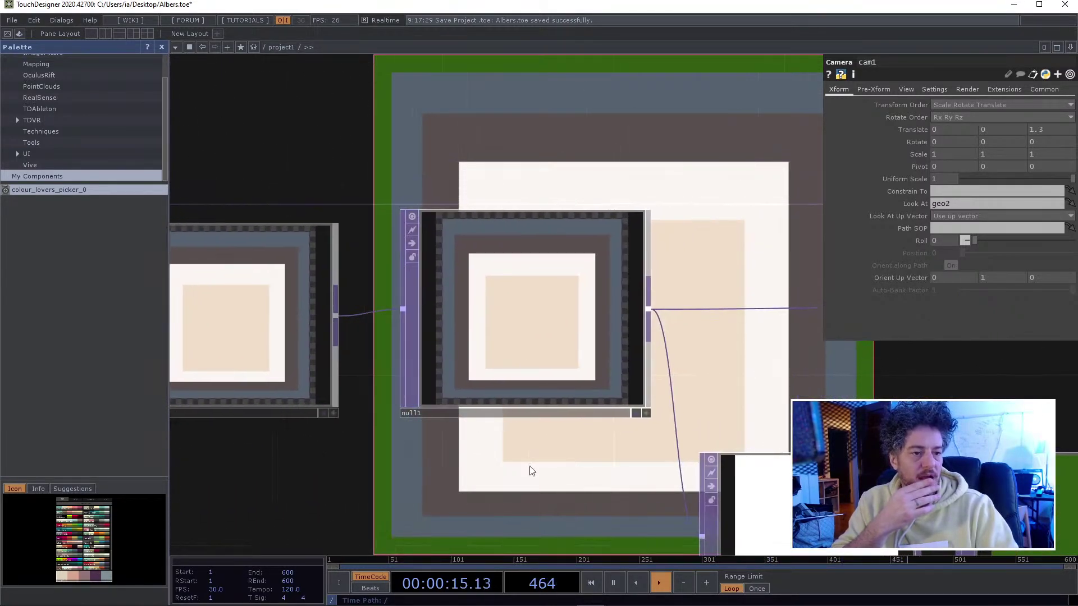
left_click_drag(407, 482, 196, 484)
left_click_drag(603, 381, 647, 354)
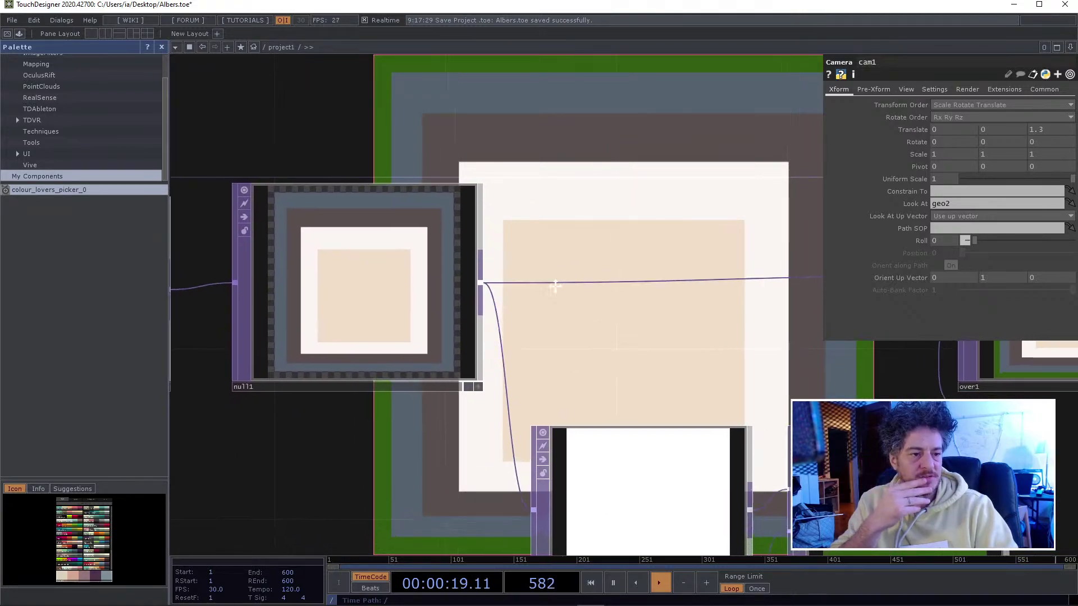
left_click_drag(555, 287, 544, 241)
left_click_drag(338, 481, 243, 489)
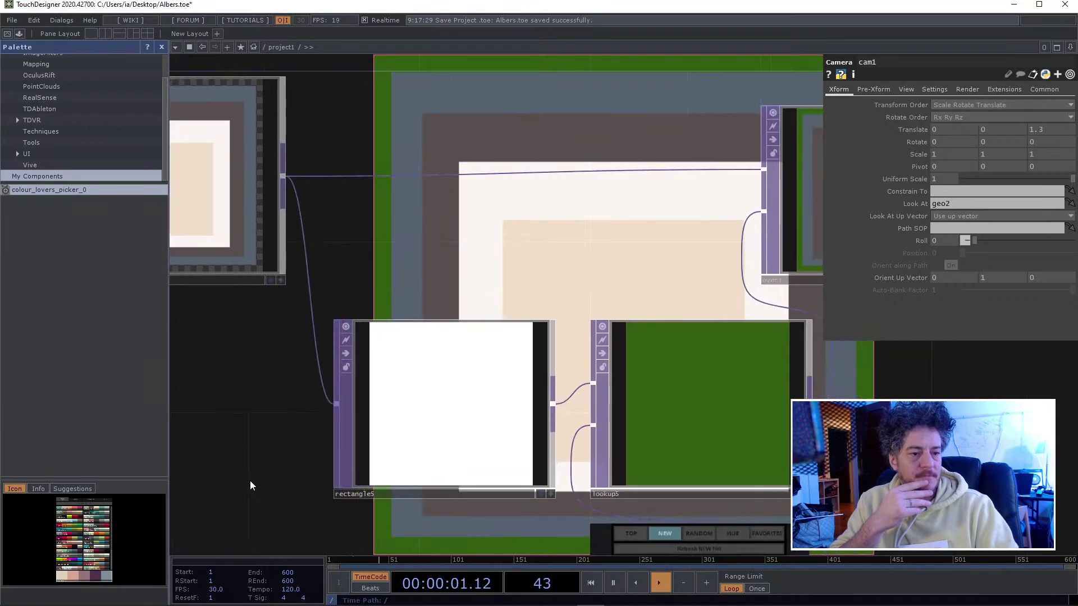
- Try other palettes in the colour picker feeding lookup5, finishing with a dark grey outermost border
scroll(249, 478, "down", 5)
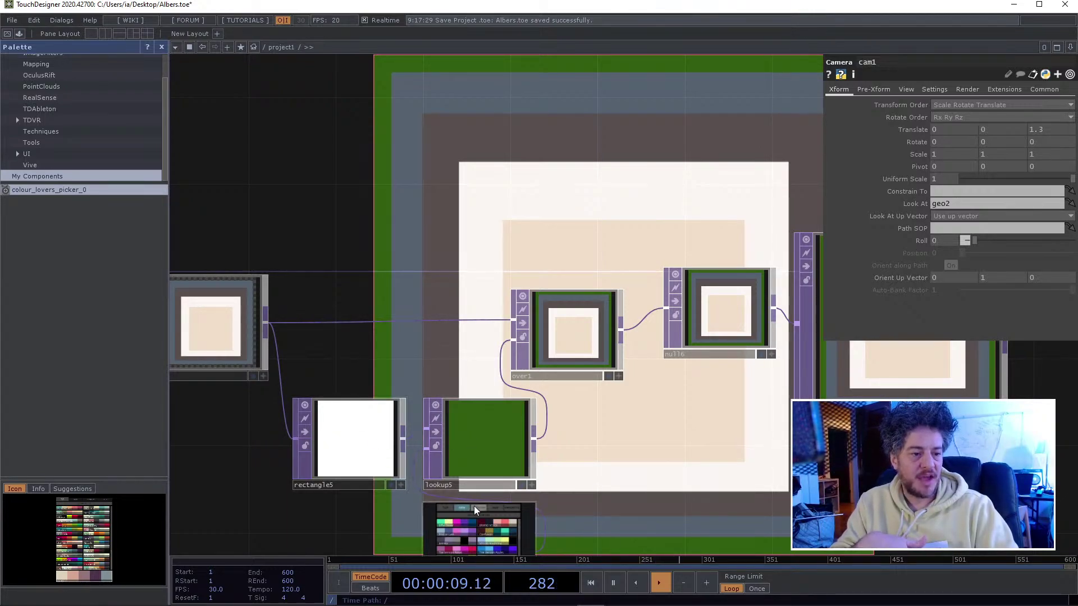
left_click(492, 529)
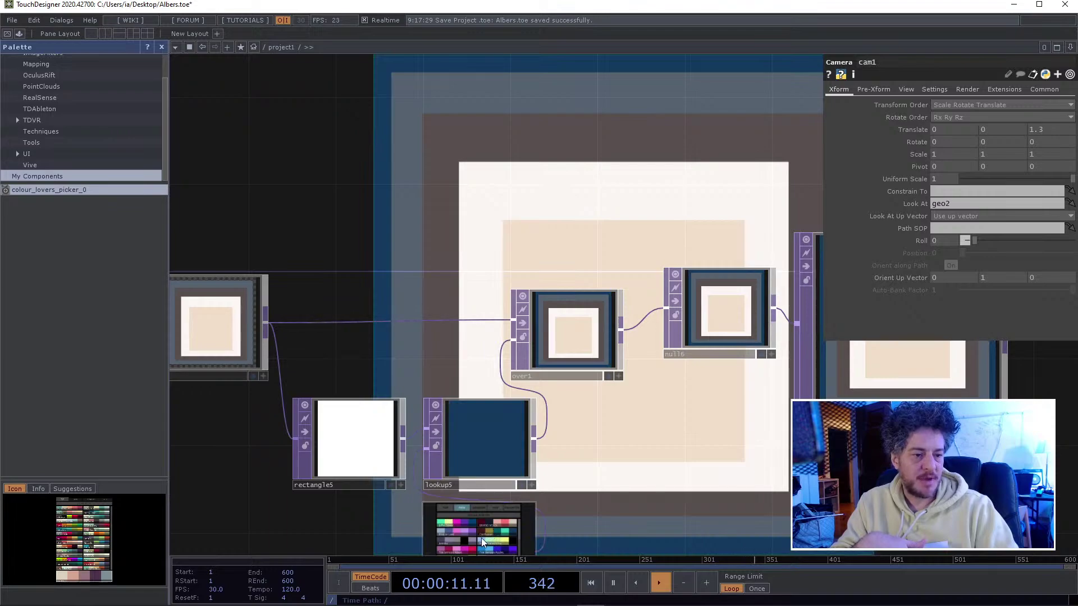
left_click(463, 548)
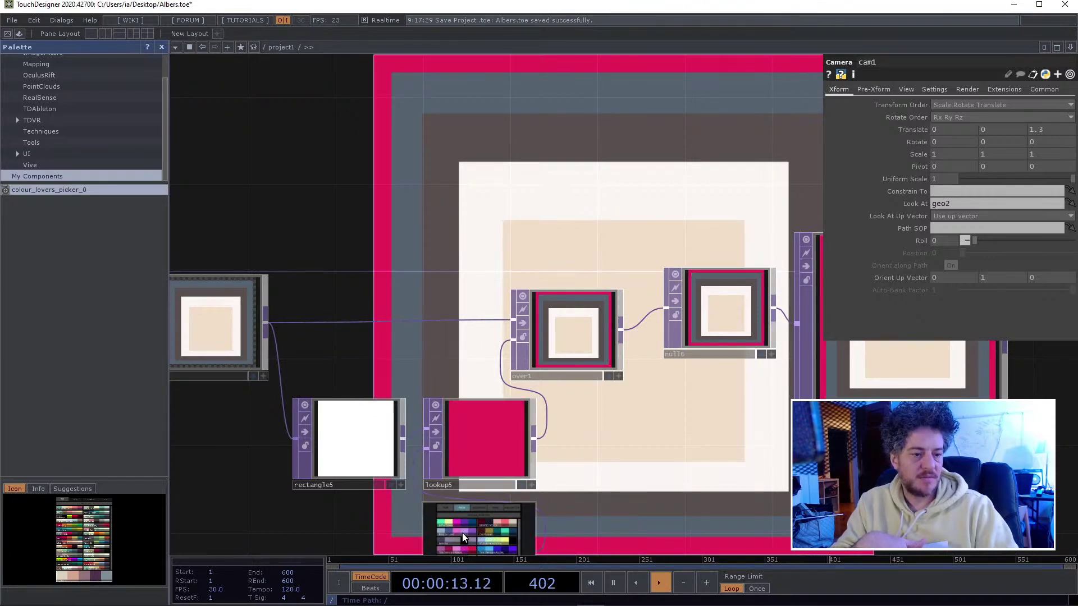
left_click(460, 523)
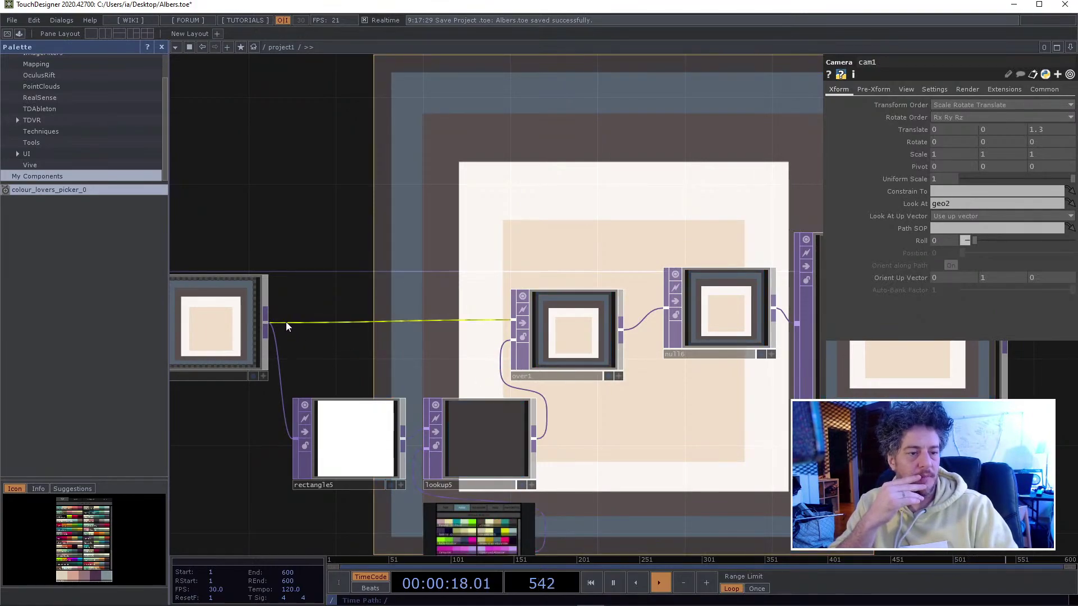
- Change the outermost border to bright green with the colour picker feeding lookup5
left_click(460, 522)
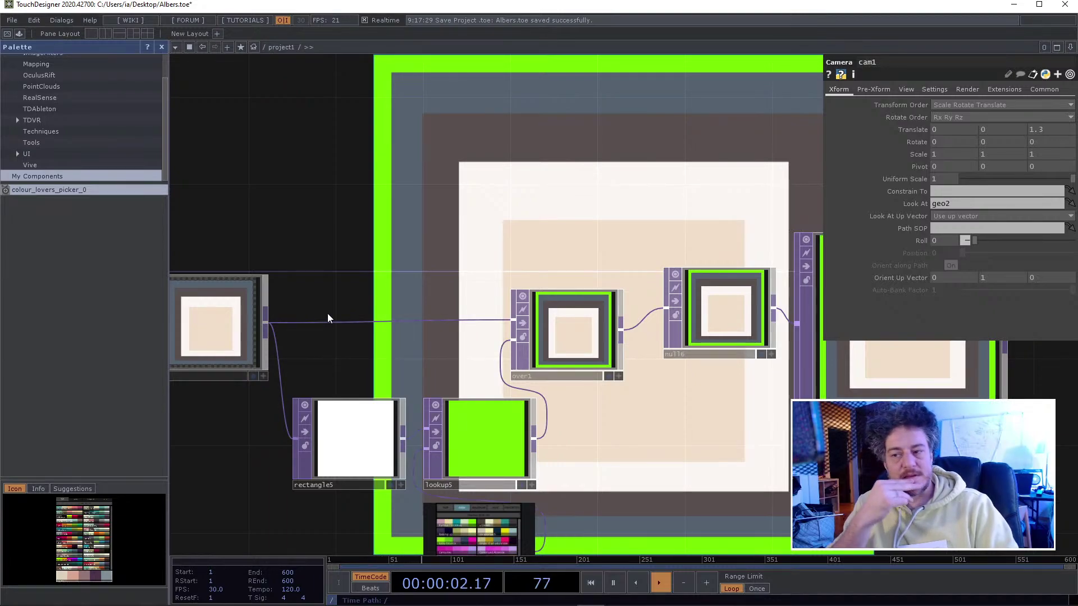
left_click_drag(599, 424, 417, 447)
middle_click_drag(457, 474, 460, 470)
scroll(460, 470, "down", 4)
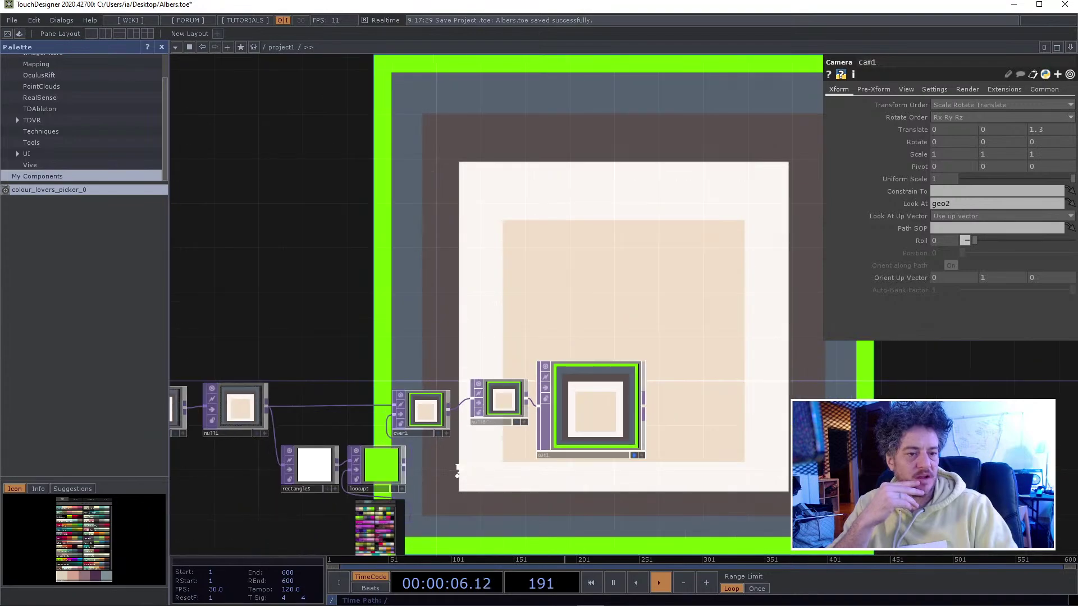
- Try moving cam1 closer with a Z translate of 1.2, and undo the change
scroll(460, 471, "up", 4)
left_click_drag(437, 477, 898, 379)
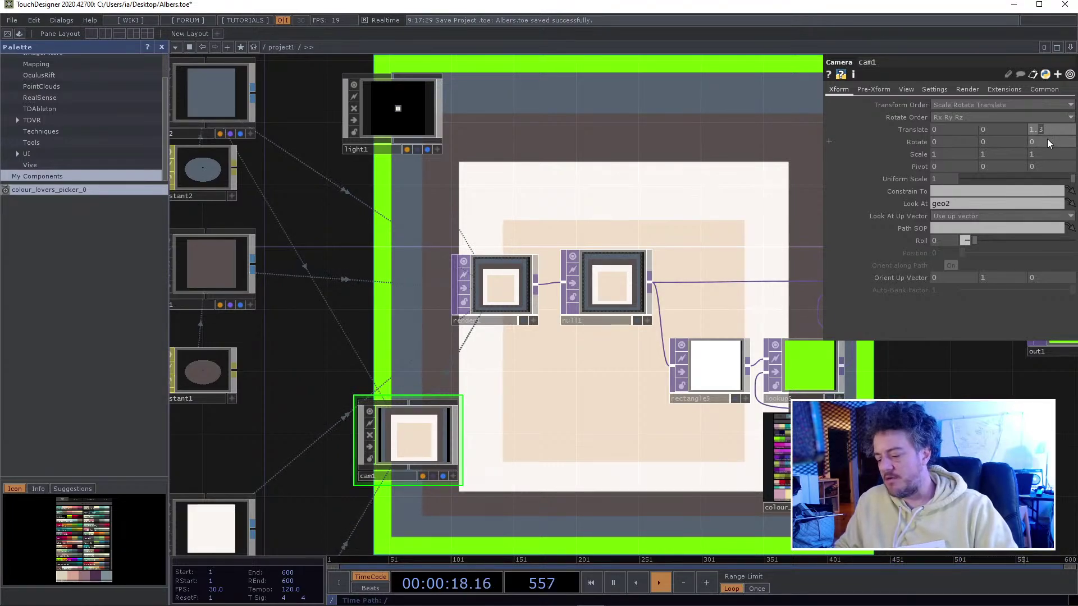
key("Return")
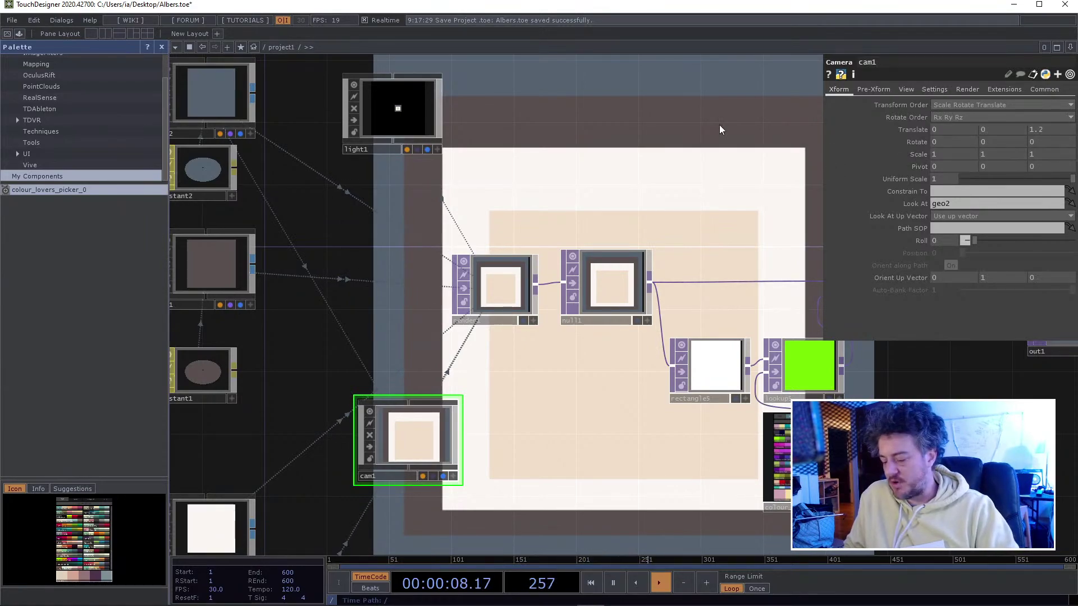
key("ctrl+z")
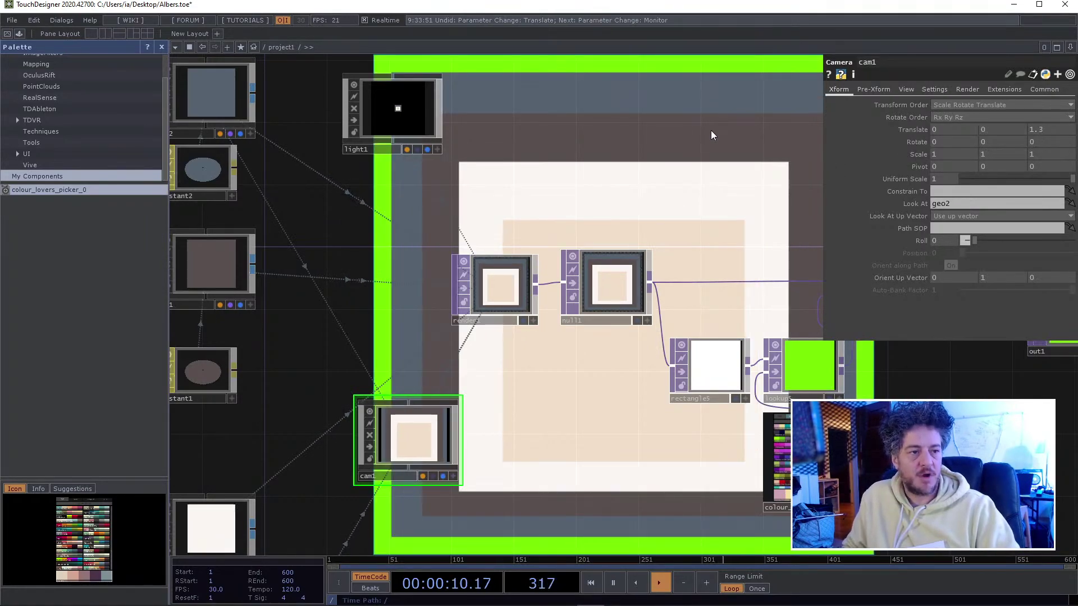
- Turn off the bypass on moviefilein3 so that its video feeds the outer square through lookup1
scroll(710, 130, "down", 5)
mouse_move(743, 143)
left_mouse_down()
mouse_move(571, 217)
mouse_move(740, 136)
left_mouse_up()
scroll(621, 306, "down", 3)
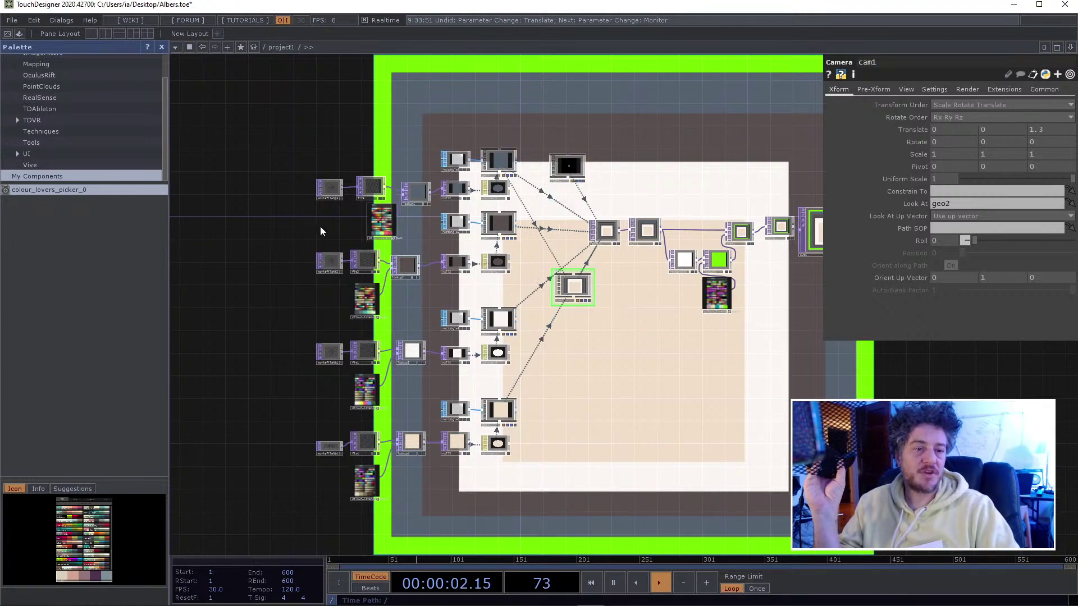
scroll(324, 258, "up", 5)
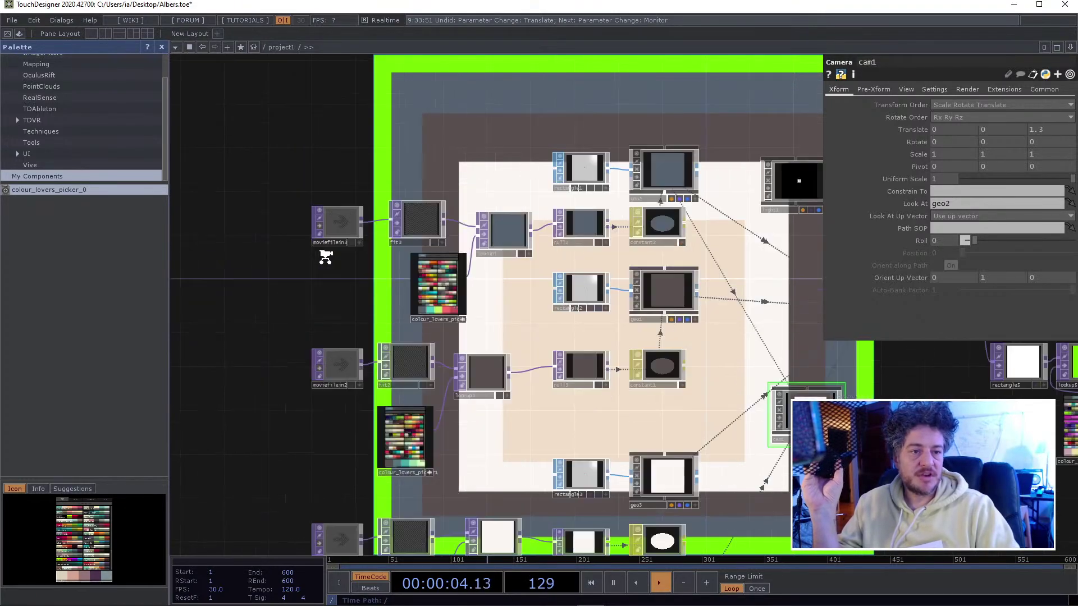
scroll(326, 243, "up", 2)
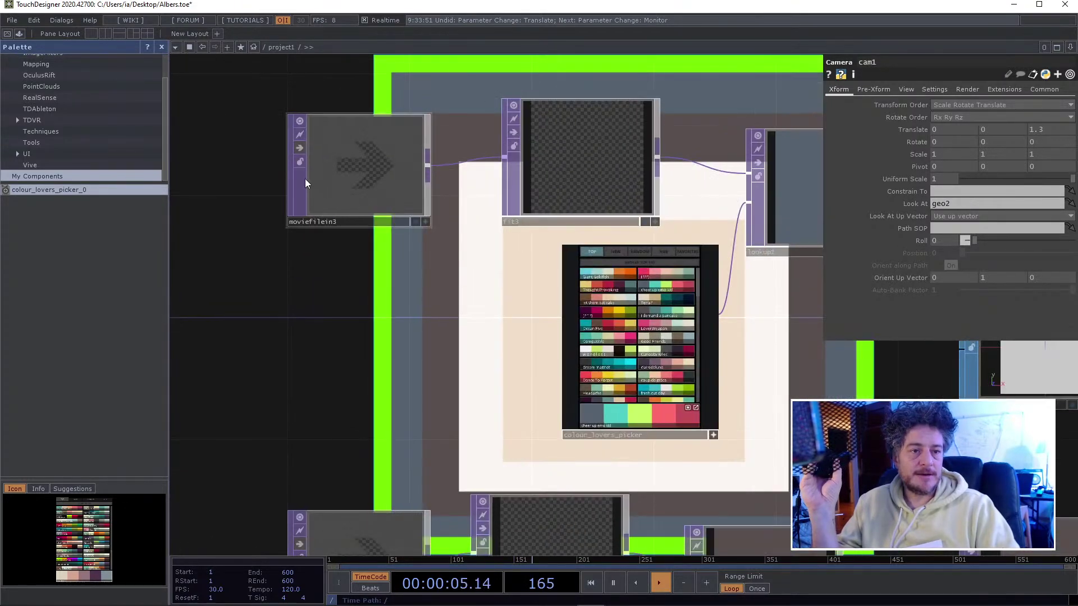
left_click(300, 146)
- Turn off the bypass on moviefilein1 so that its video feeds the square coloured by lookup3
scroll(293, 284, "down", 7)
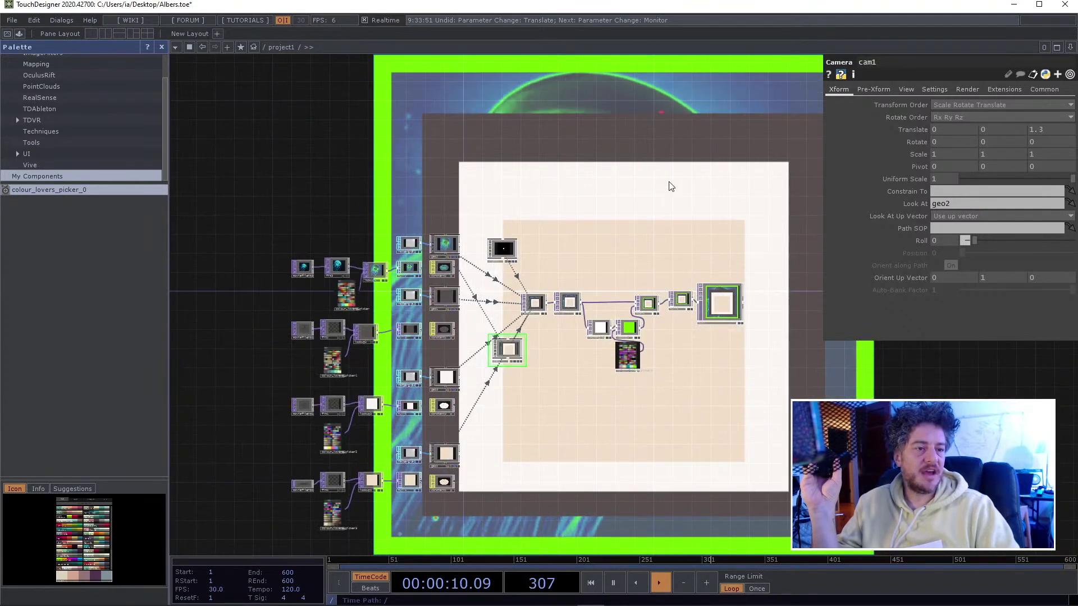
left_click_drag(668, 183, 450, 235)
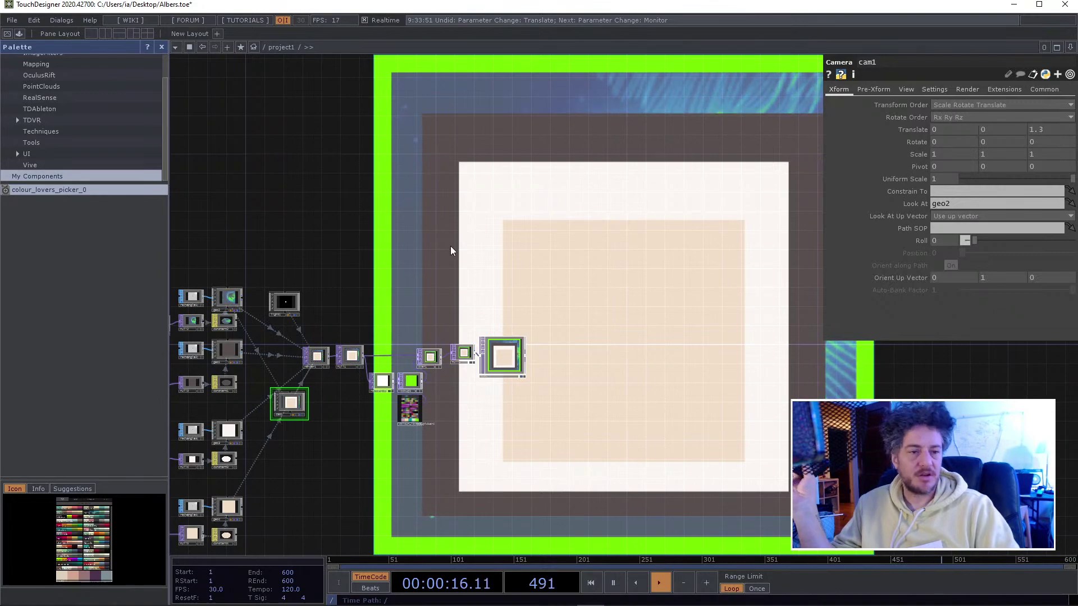
left_click_drag(264, 367, 343, 312)
left_click_drag(237, 383, 352, 328)
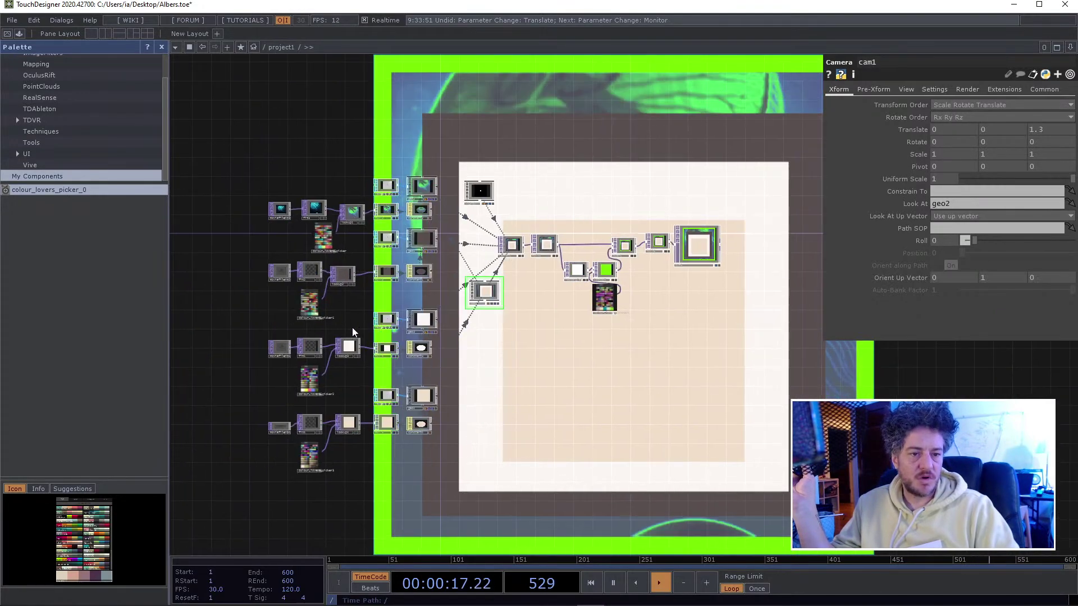
left_click(272, 348)
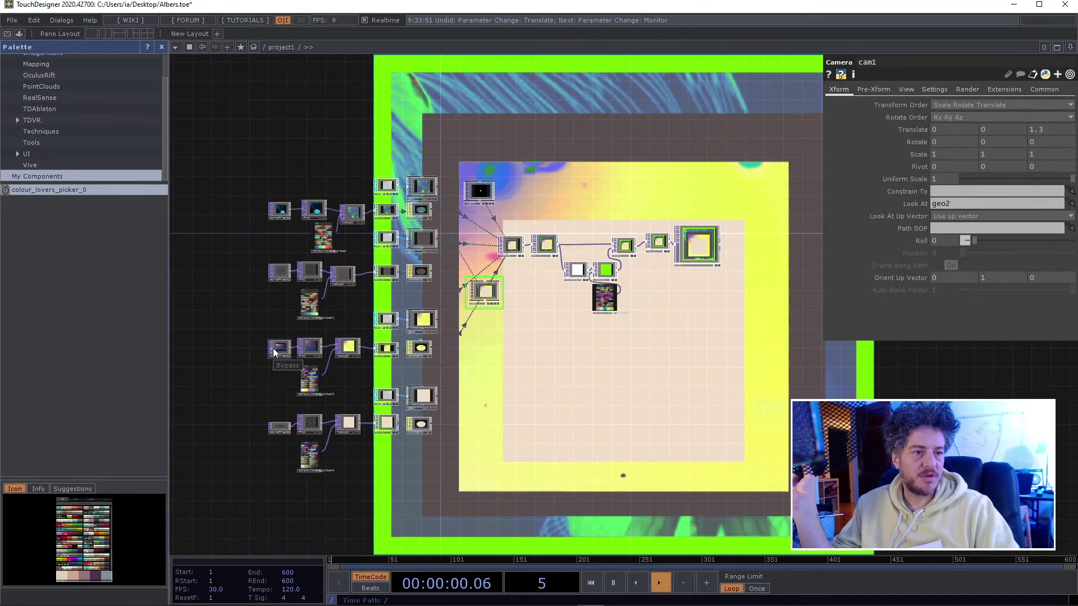
- Preview the composition with its videos in perform mode and return to the network editor
left_click_drag(209, 244, 103, 357)
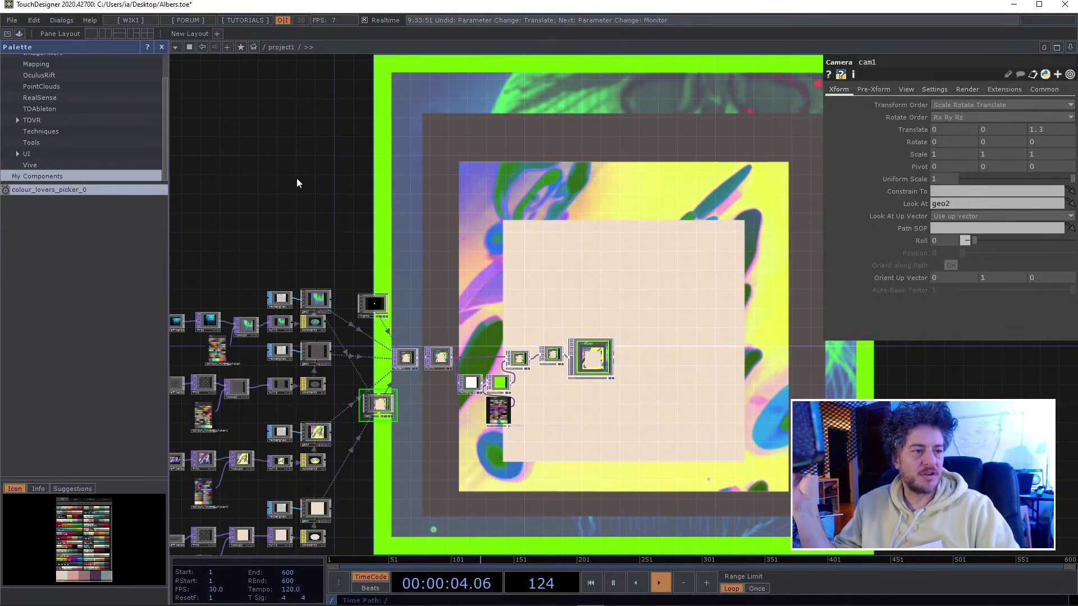
key("F1")
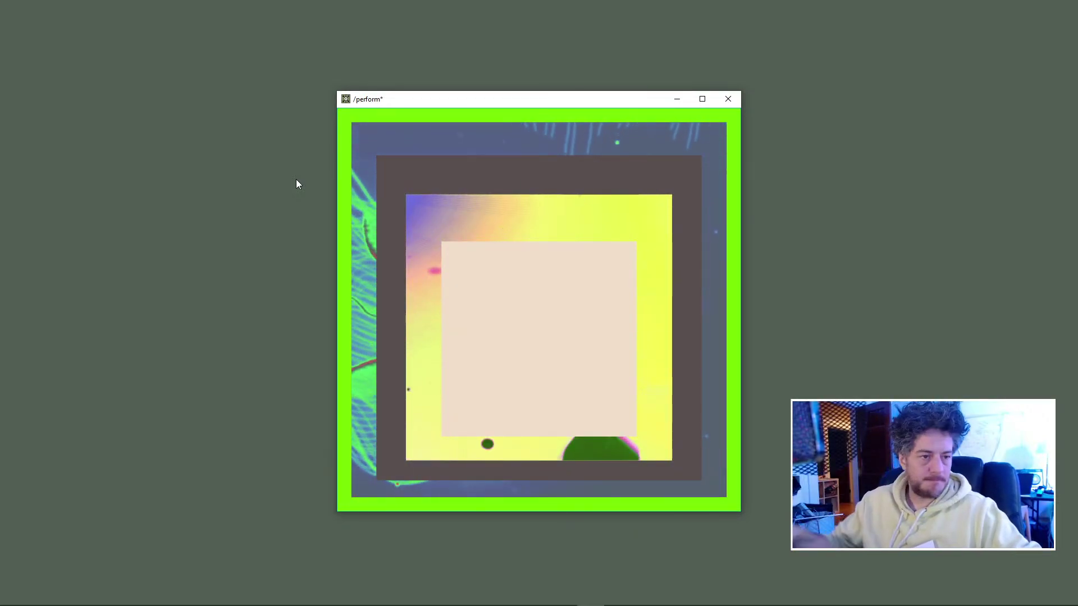
key("Escape")
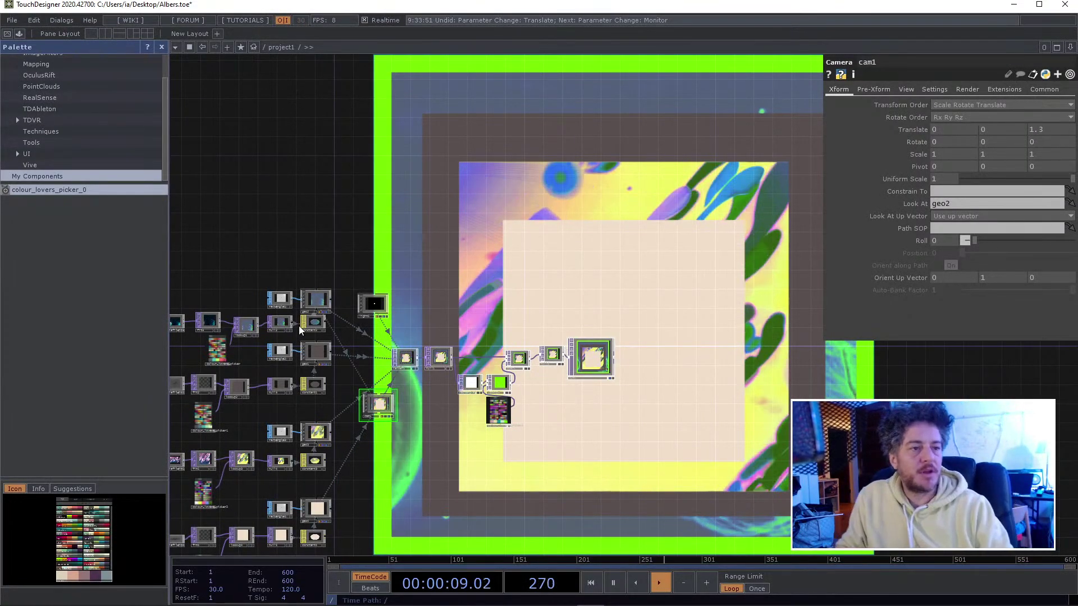
- Pause the timeline and bypass moviefilein3 and moviefilein1 to restore the flat palette colours
key("space")
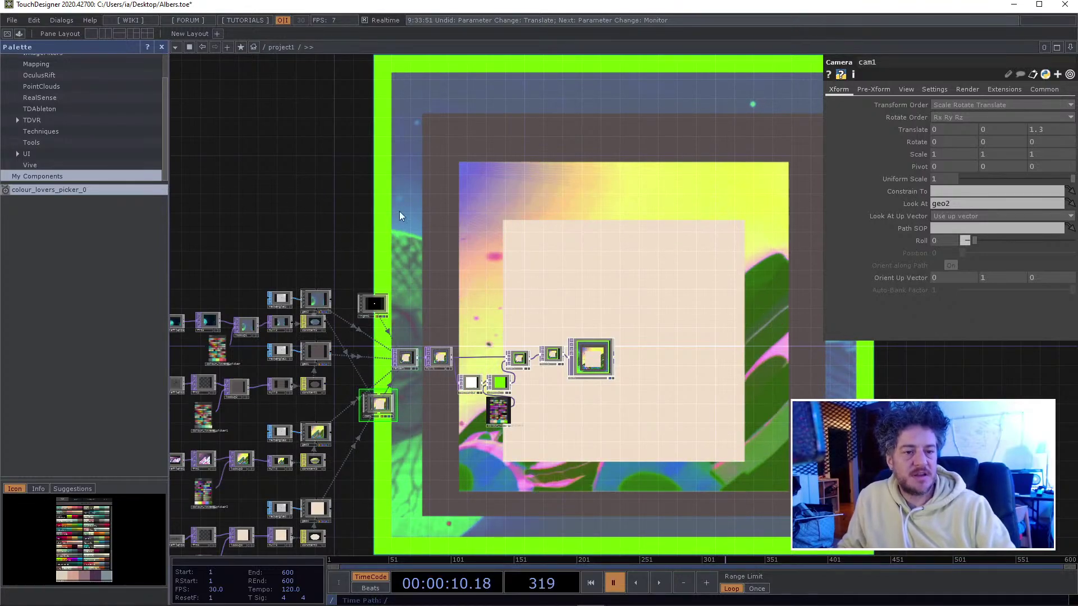
scroll(348, 247, "up", 6)
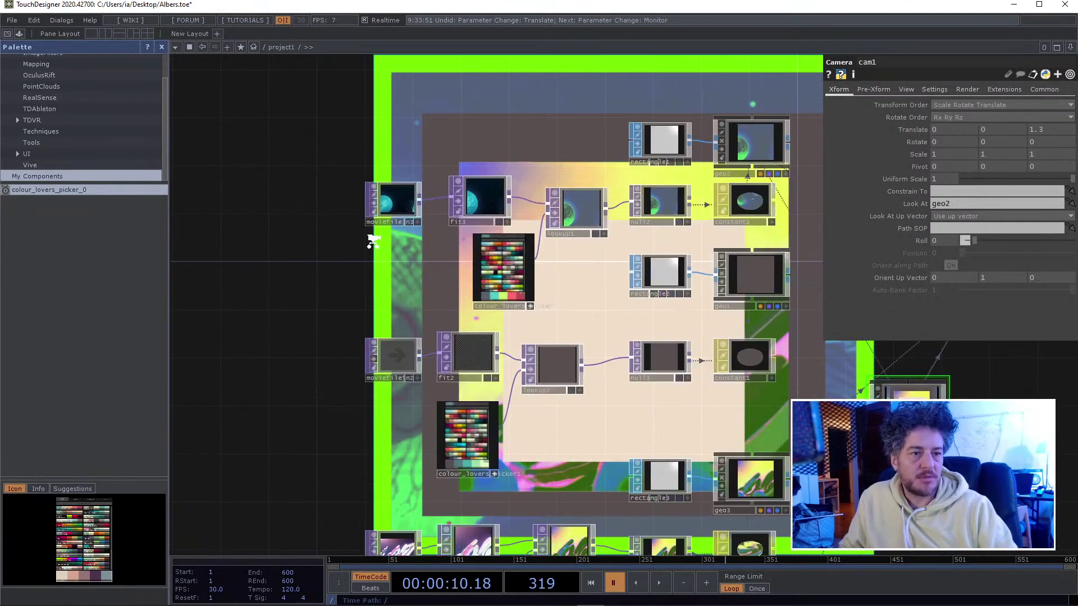
scroll(373, 242, "up", 5)
left_click(370, 162)
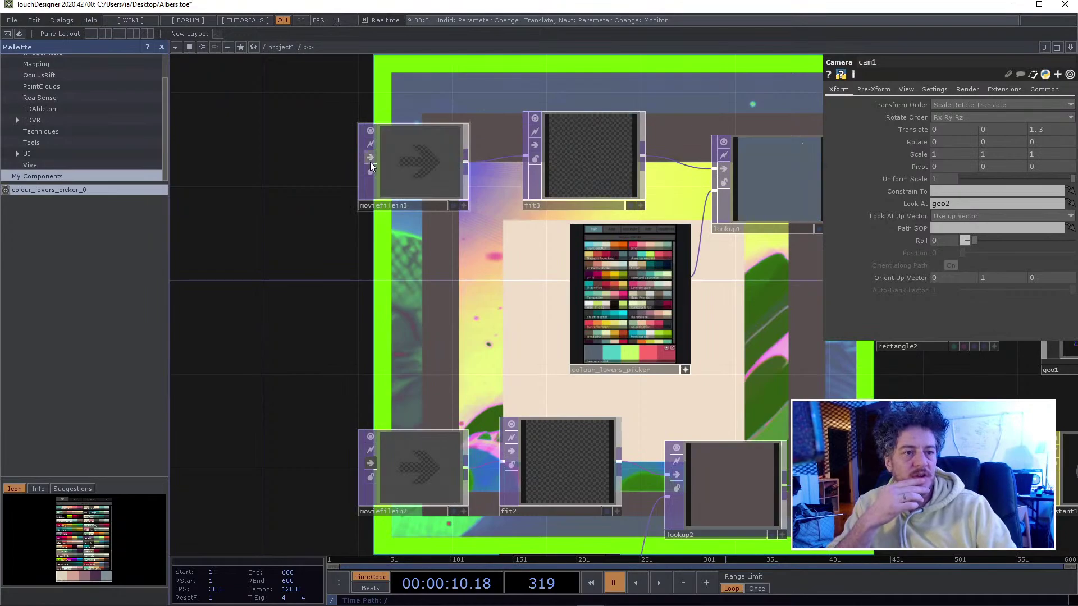
scroll(275, 246, "down", 2)
scroll(284, 433, "down", 6)
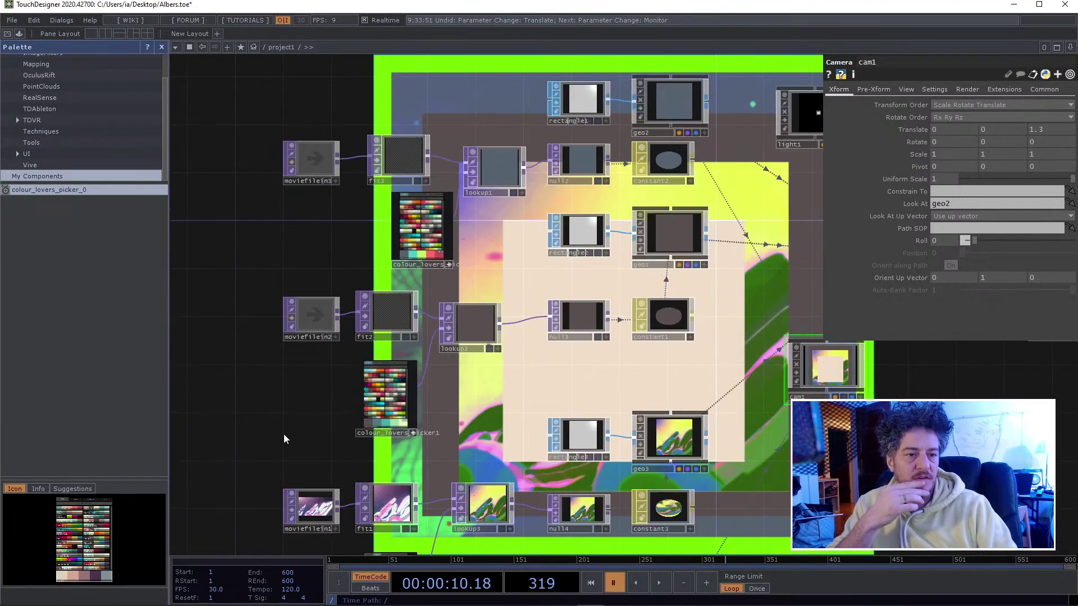
scroll(278, 443, "up", 4)
left_click(275, 404)
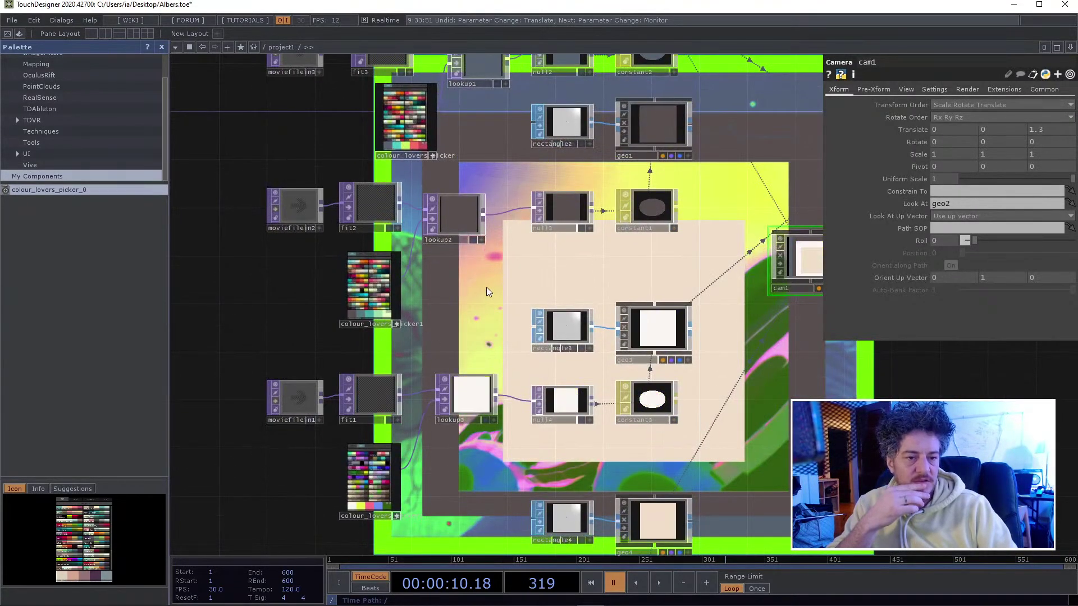
- Move null6 and out1 together away from over1 to make room for another operator between them
left_click_drag(501, 250, 68, 335)
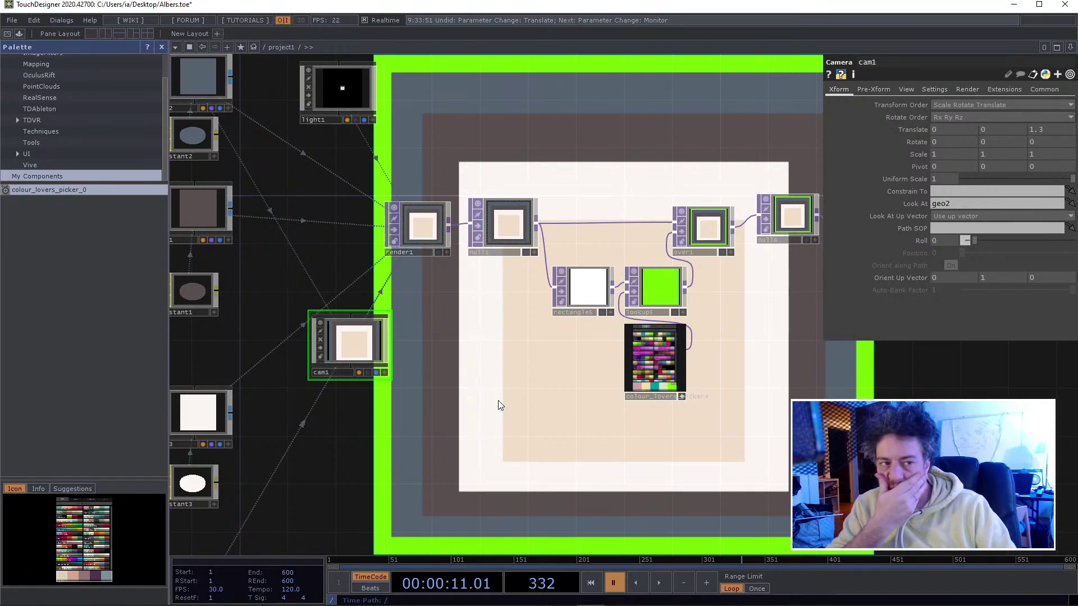
scroll(501, 385, "up", 5)
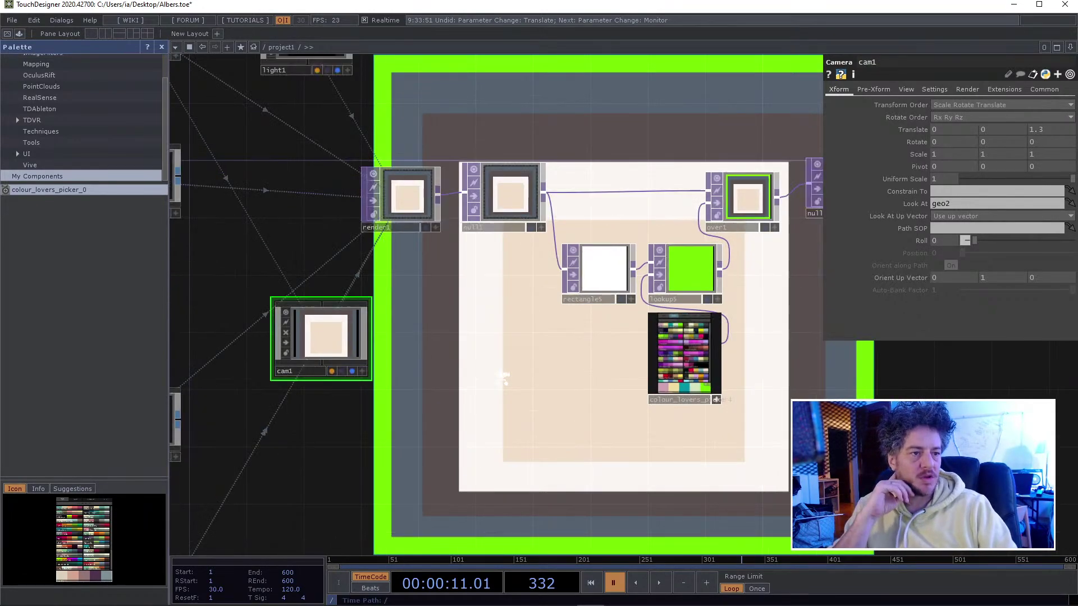
left_click_drag(605, 172, 469, 234)
scroll(458, 235, "down", 3)
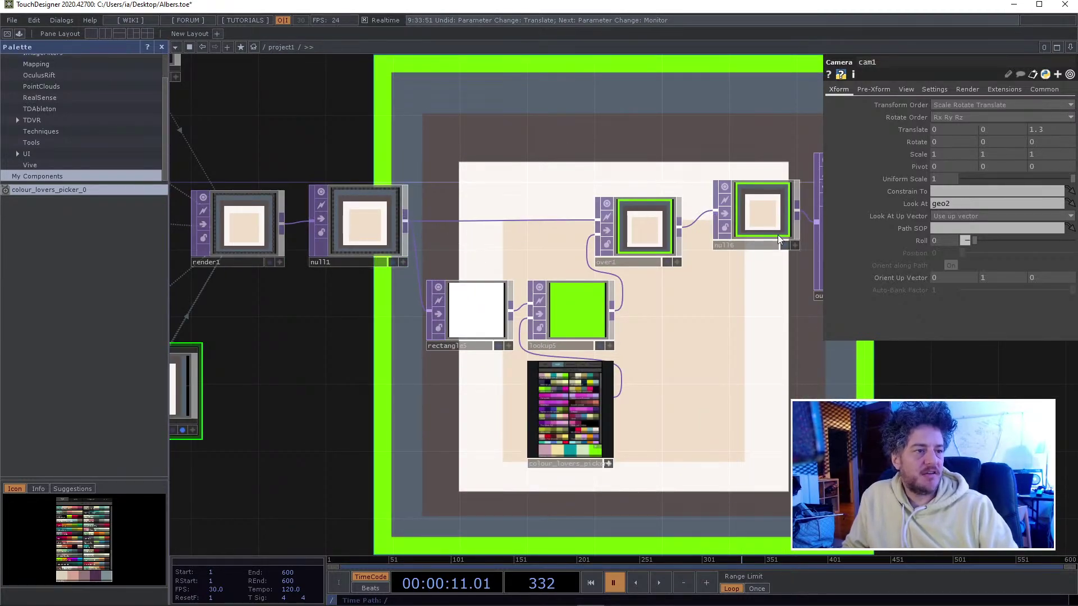
left_click_drag(732, 314, 704, 320)
left_click_drag(469, 104, 753, 434)
left_click_drag(544, 217, 778, 233)
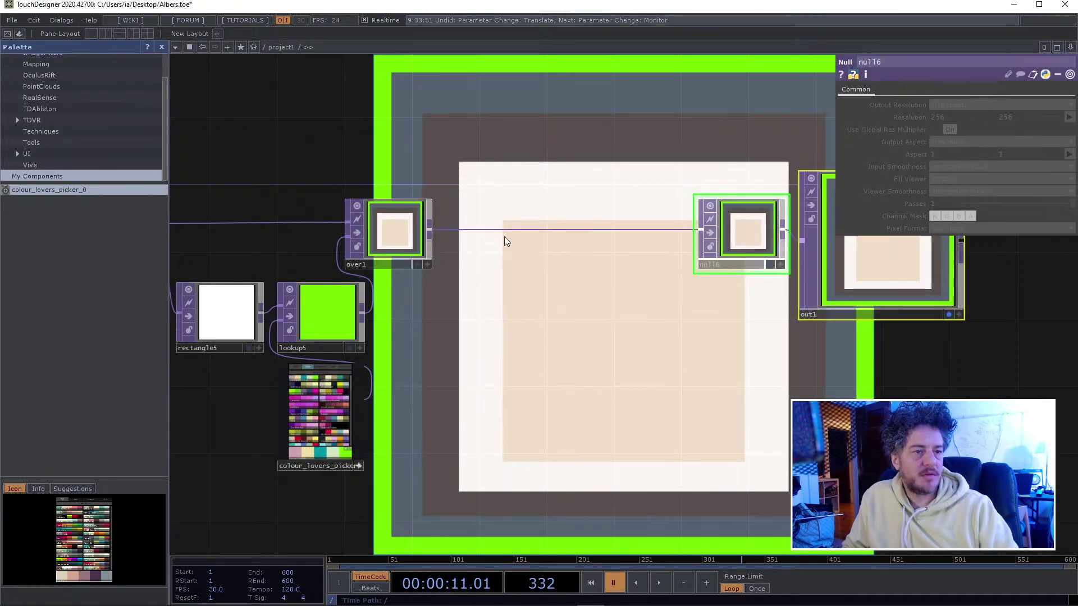
- Insert a Lookup TOP between over1 and null6
right_click(430, 232)
type("lookup")
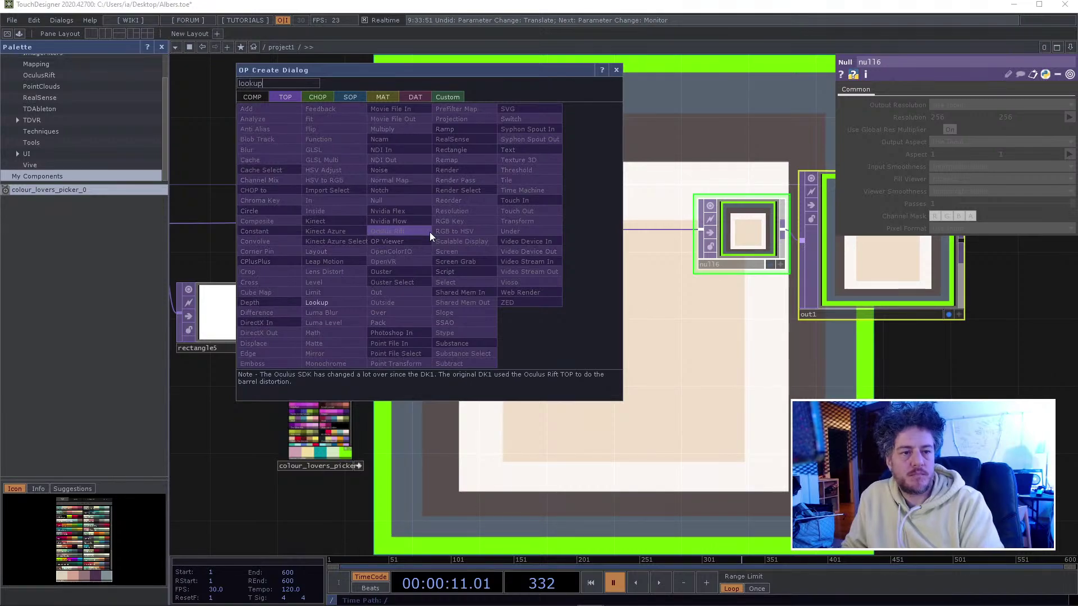
key("Return")
left_click(429, 231)
left_click_drag(429, 232, 623, 243)
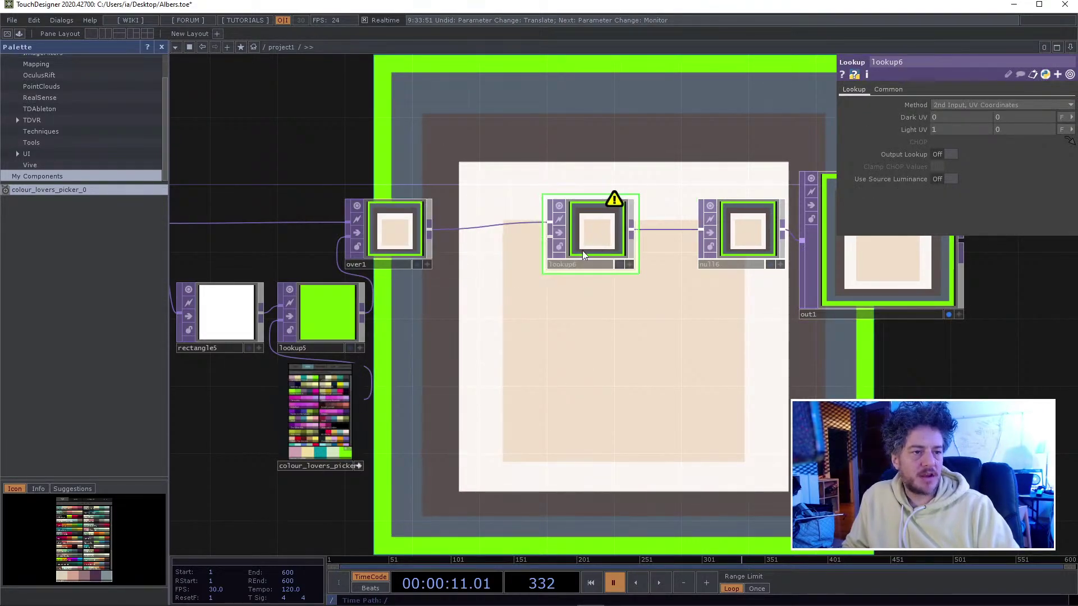
- Duplicate the colour picker feeding lookup5, place the copy below the new lookup and connect it to that lookup's second input
left_click(317, 467)
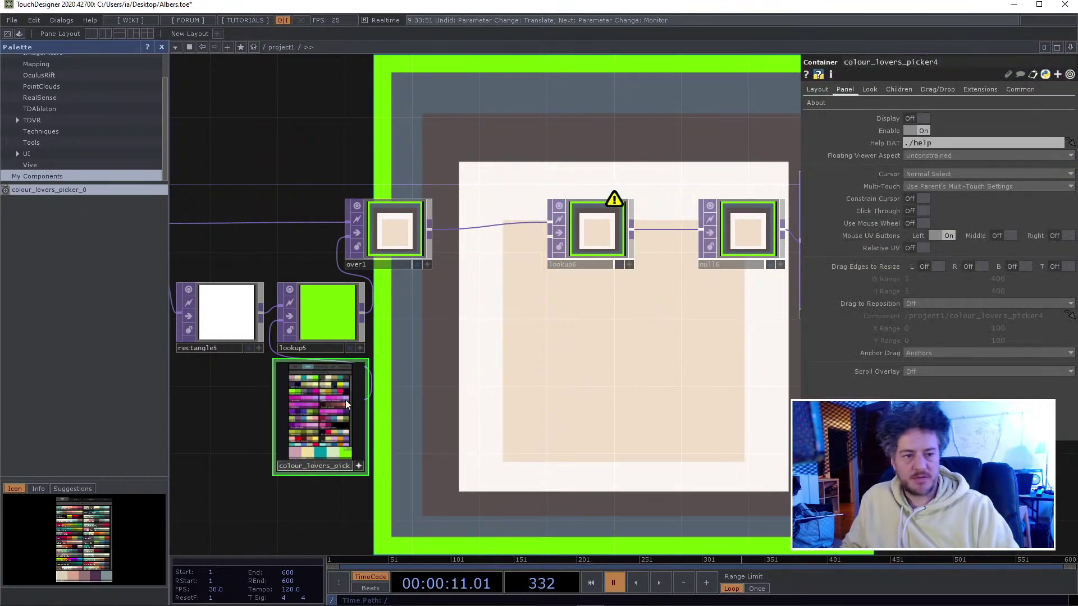
left_click_drag(424, 427, 261, 477)
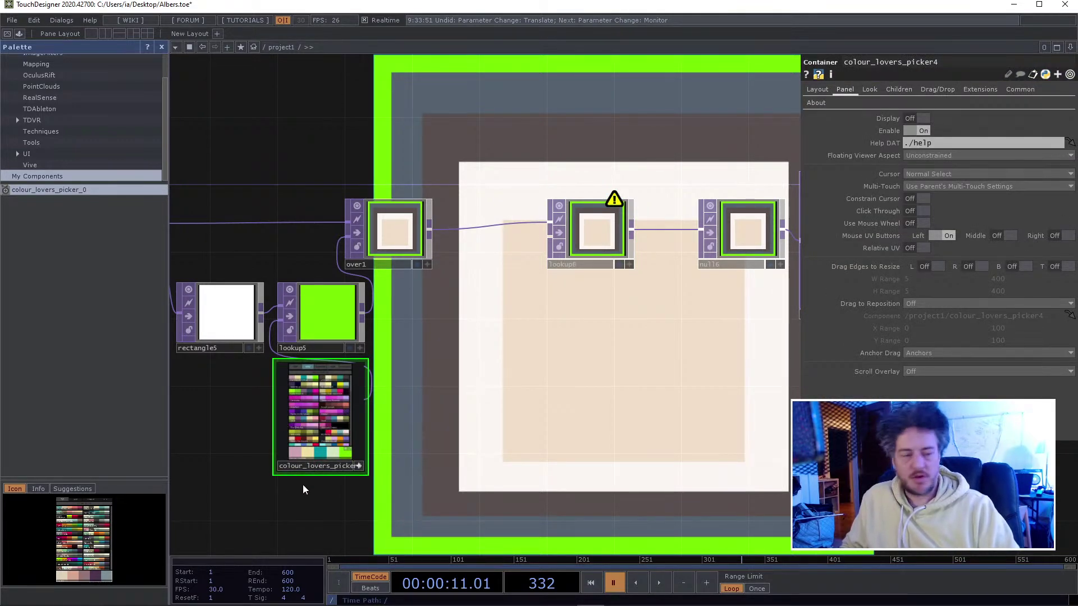
key("ctrl+c")
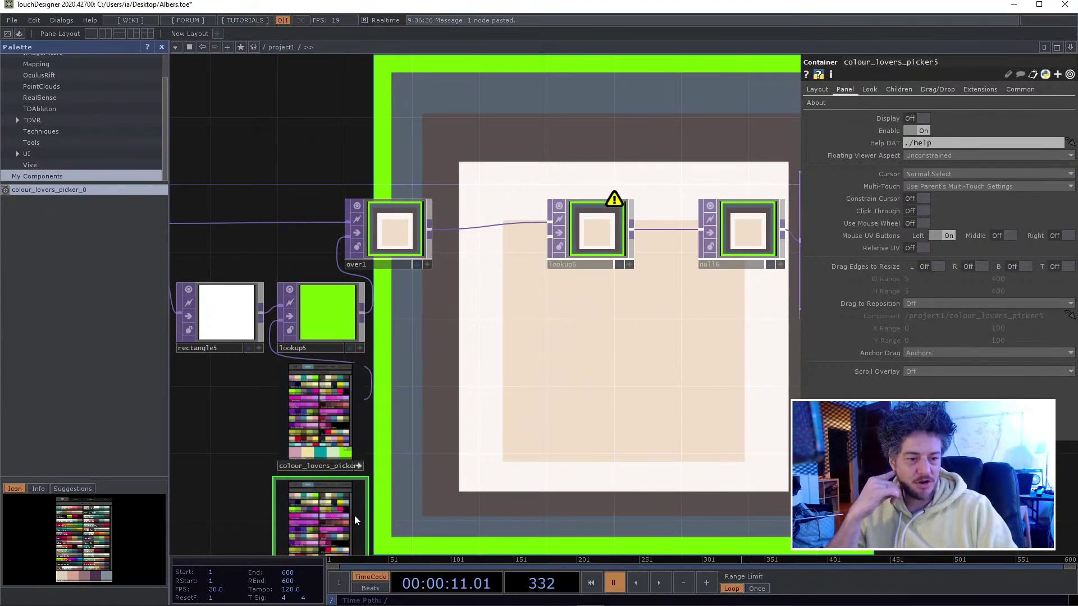
scroll(449, 474, "down", 5)
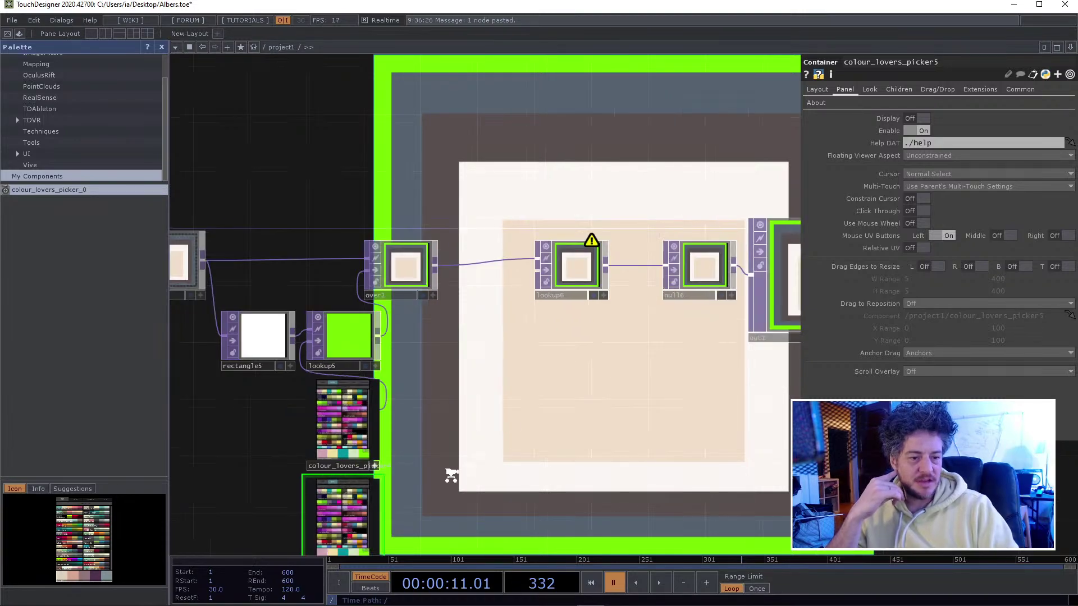
mouse_move(440, 514)
left_mouse_down()
mouse_move(524, 424)
mouse_move(508, 410)
mouse_move(509, 348)
left_mouse_up()
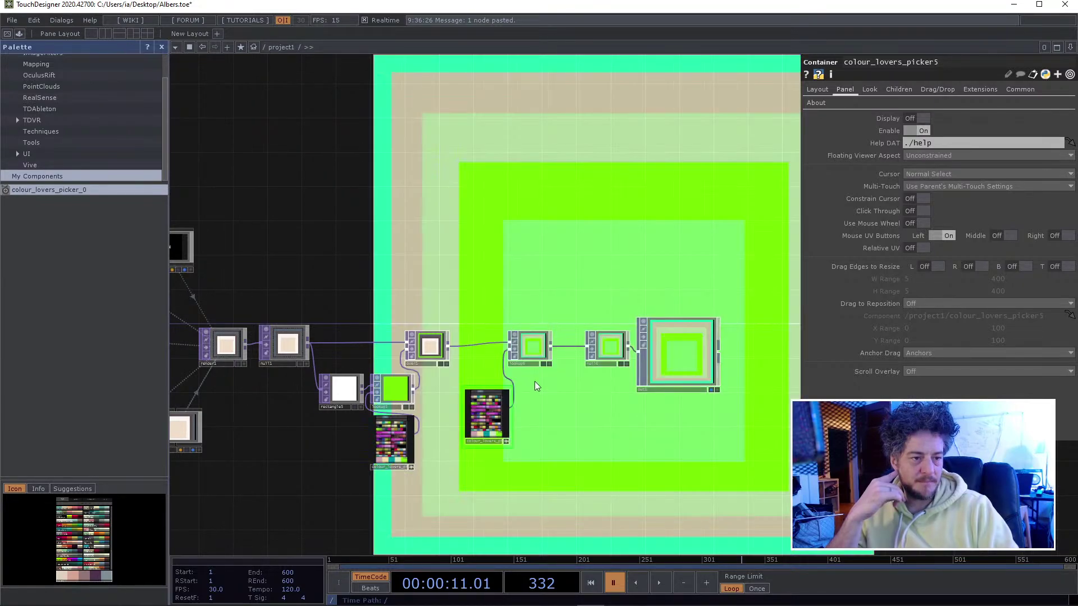
- Try palettes in the duplicated colour picker to recolour the whole composition, finishing with the dark red, purple, blue, cream and olive one
scroll(471, 407, "up", 5)
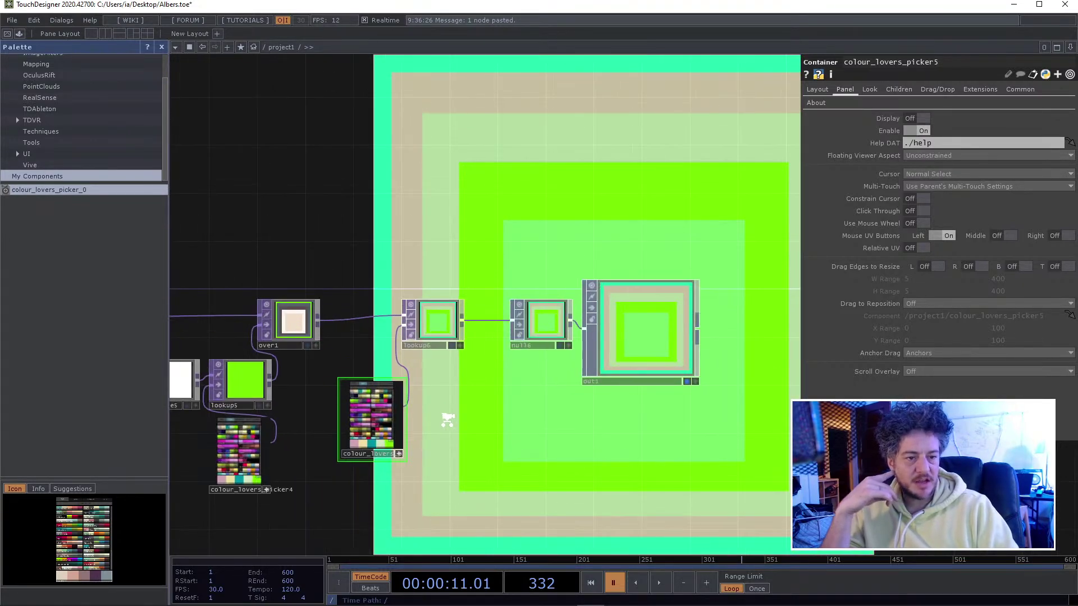
scroll(380, 430, "up", 2)
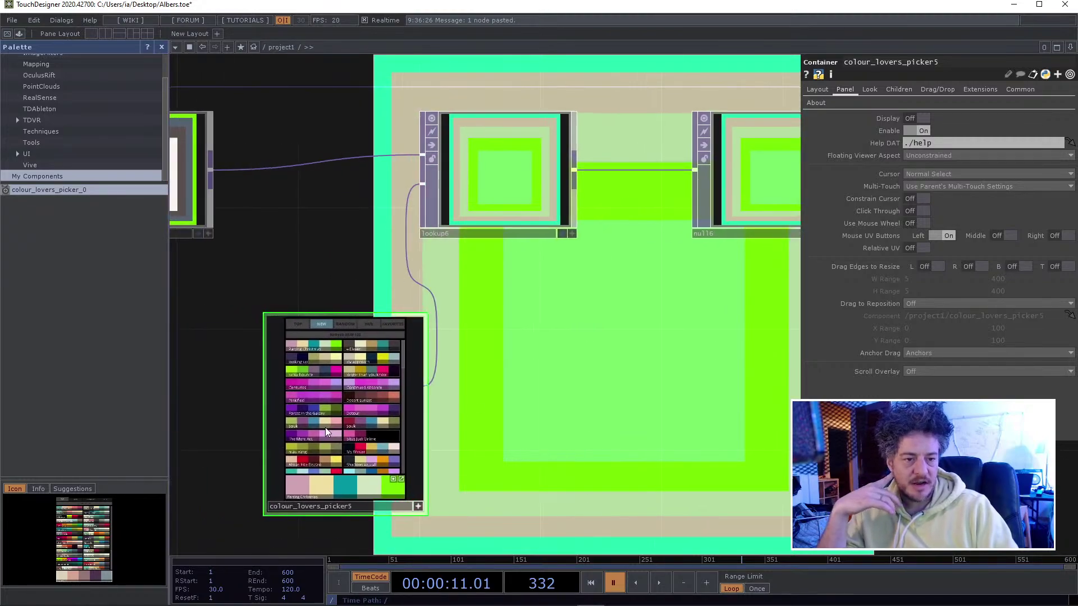
left_click(325, 439)
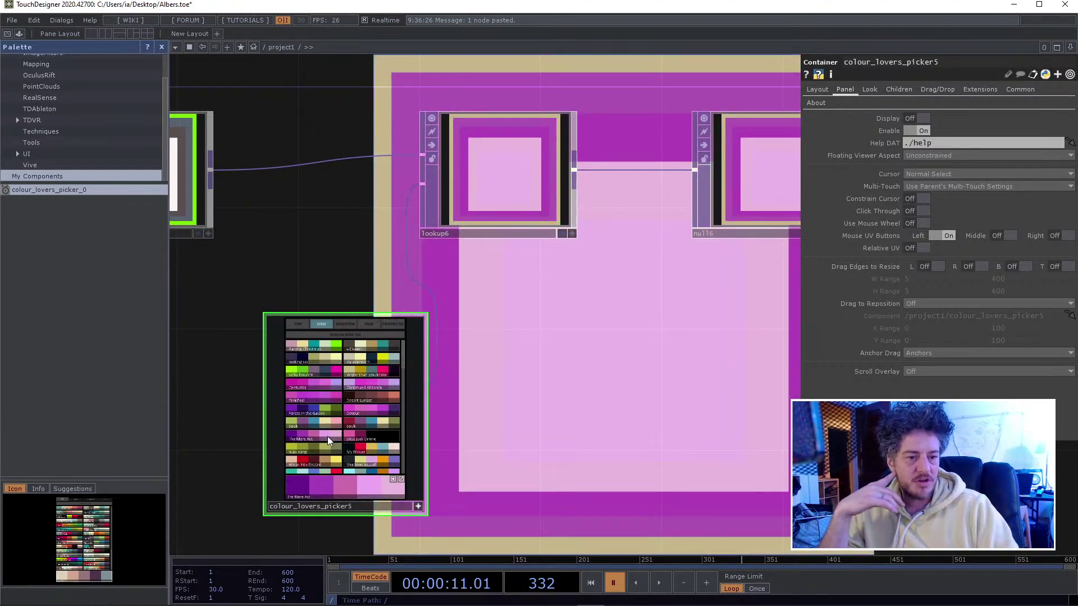
left_click(376, 423)
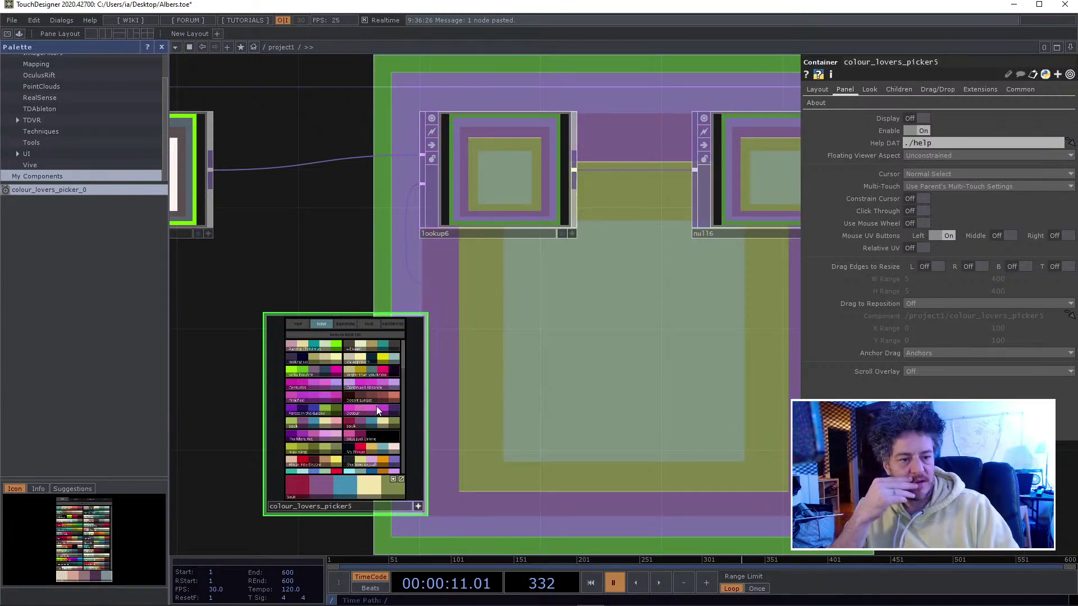
- Recolour the whole composition by picking the beige, cream, dark navy, yellow and pale blue palette in lookup6's colour picker
left_click(372, 357)
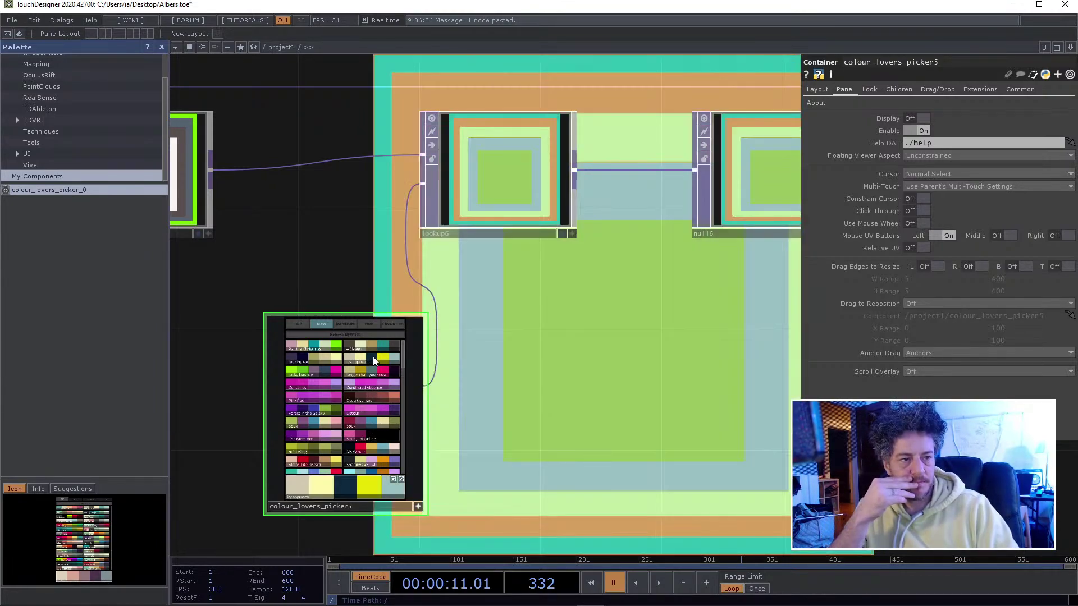
left_click_drag(557, 328, 368, 387)
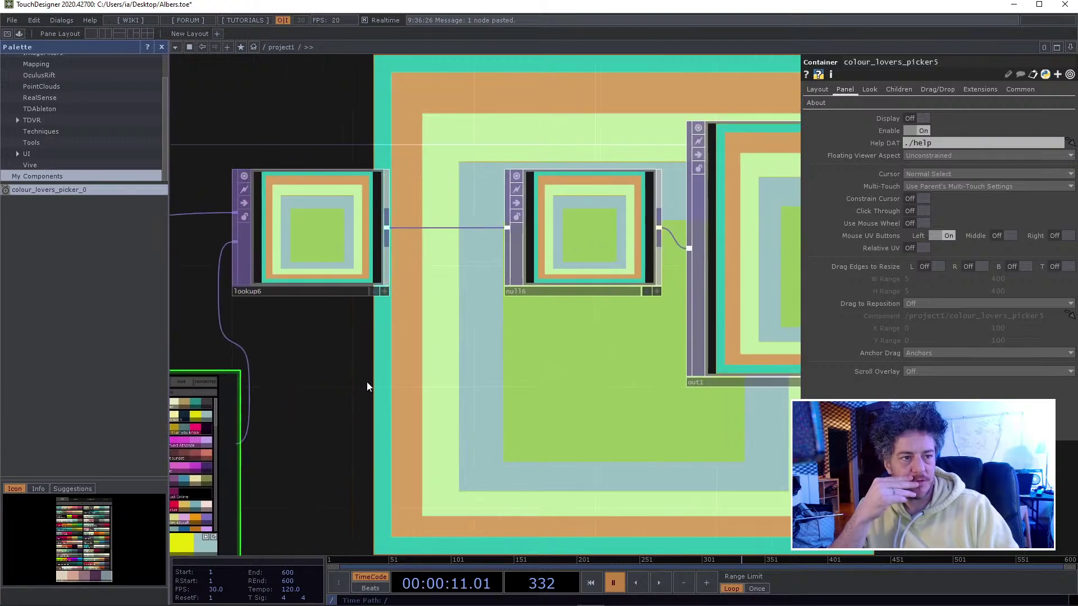
scroll(368, 386, "down", 5)
scroll(368, 386, "down", 3)
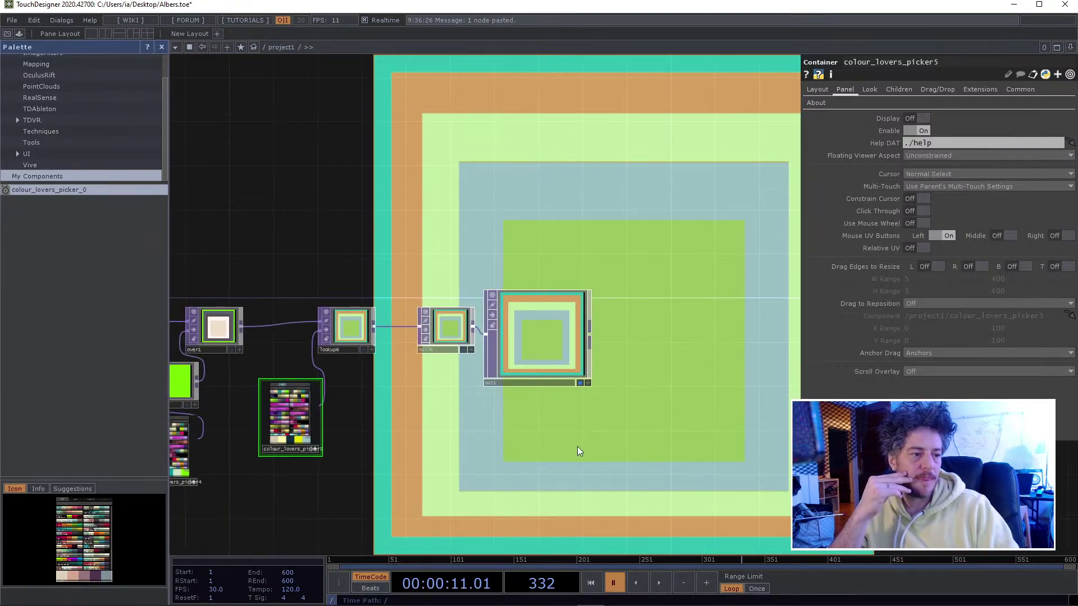
- Bypass lookup6 and switch it back on to compare the composition with and without the final recolouring
left_click_drag(577, 446, 645, 436)
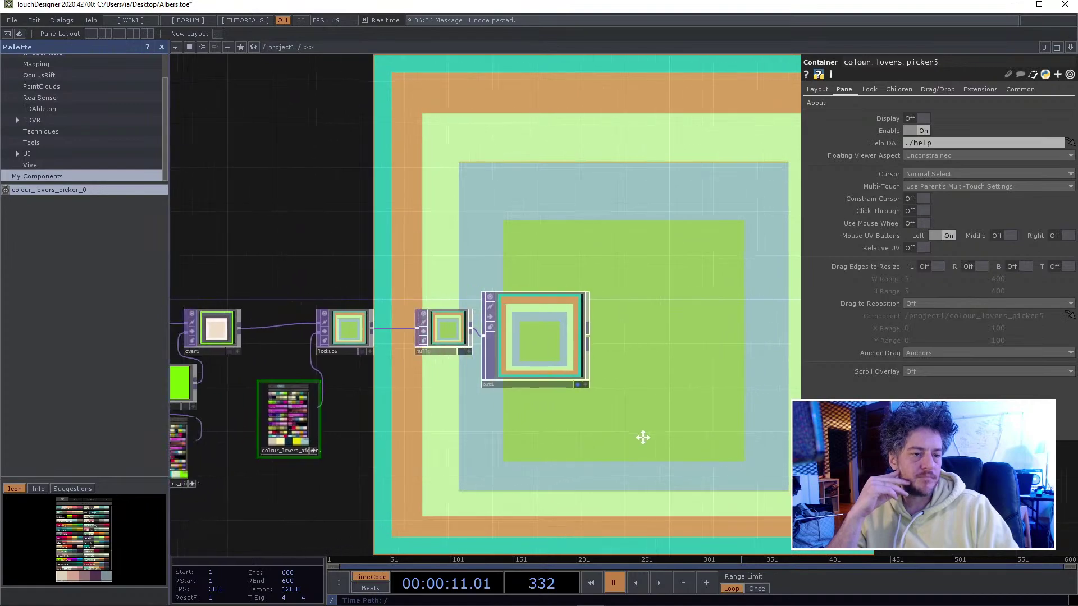
left_click_drag(509, 464, 582, 449)
scroll(525, 450, "down", 4)
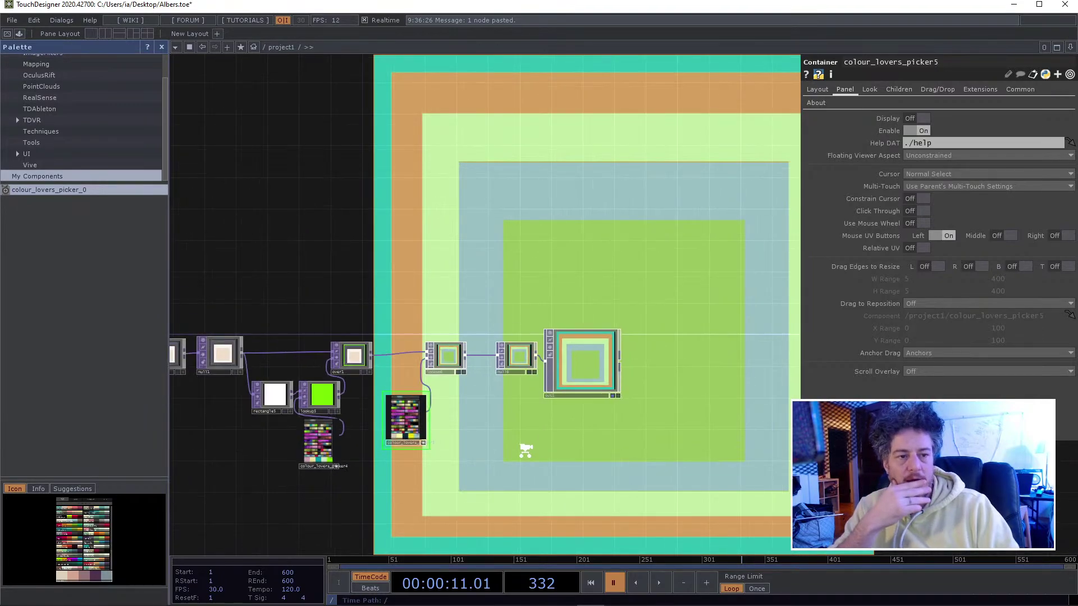
scroll(524, 450, "up", 2)
scroll(525, 450, "up", 2)
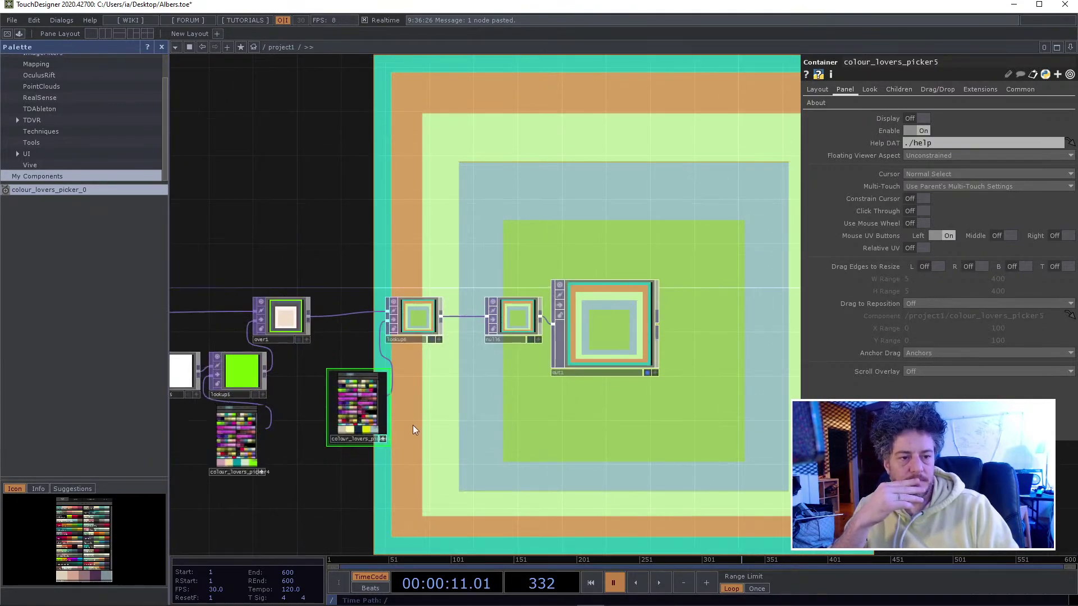
left_click(392, 321)
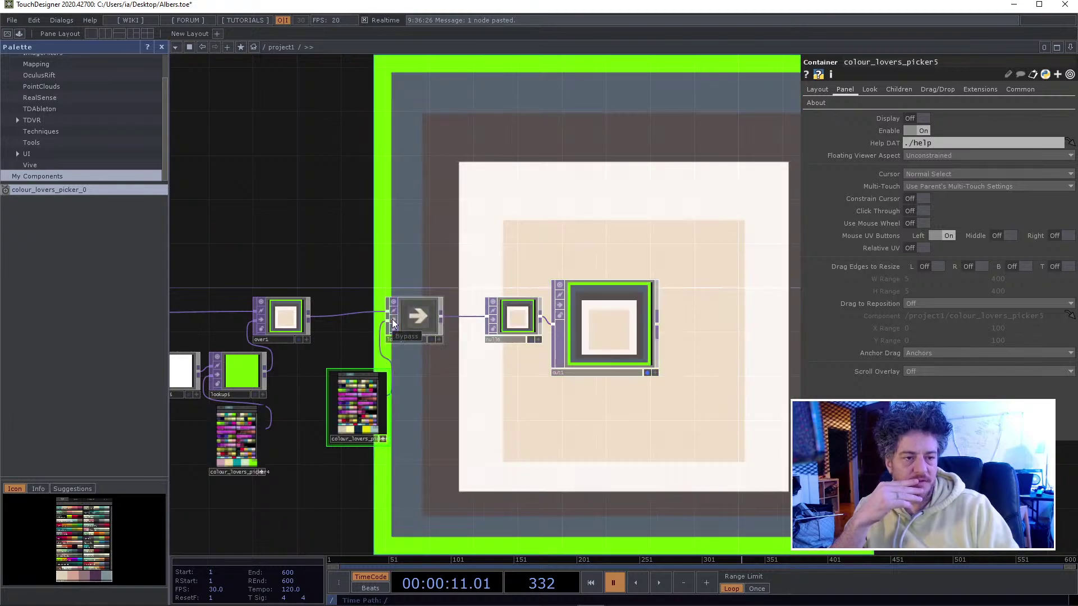
left_click(393, 321)
- Review the four colour branches of the network and start timeline playback
scroll(368, 296, "down", 2)
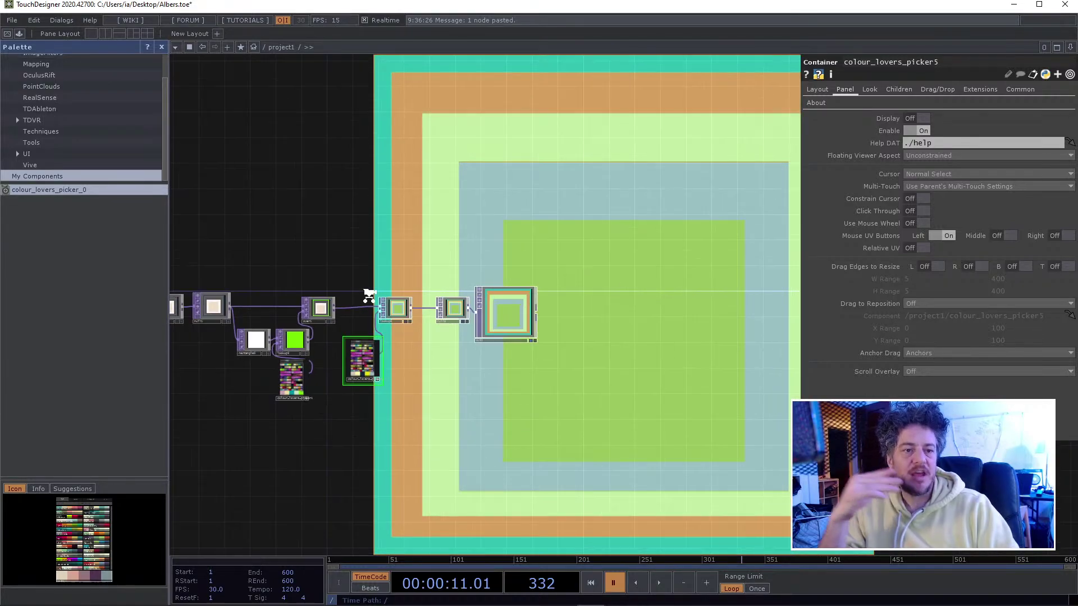
scroll(368, 296, "down", 3)
left_click_drag(312, 250, 606, 304)
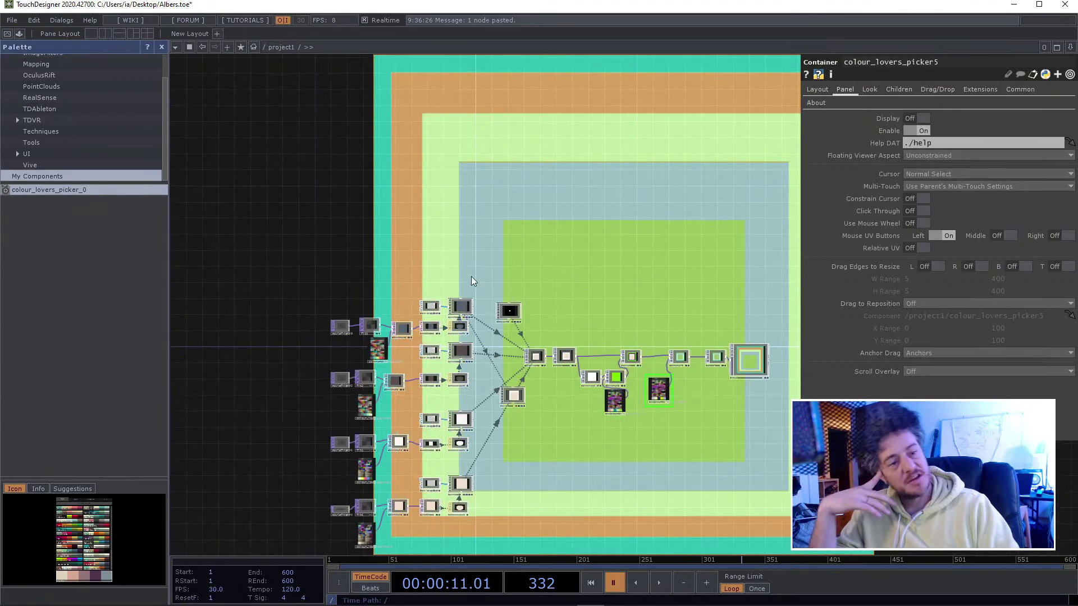
left_click_drag(360, 289, 408, 167)
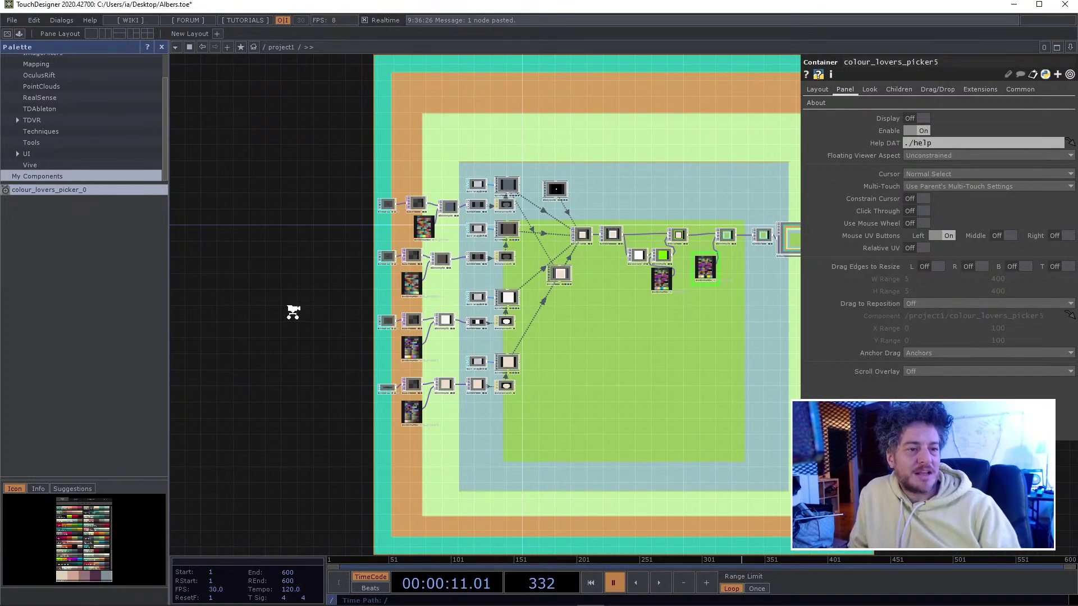
scroll(292, 312, "up", 3)
left_click_drag(356, 305, 275, 304)
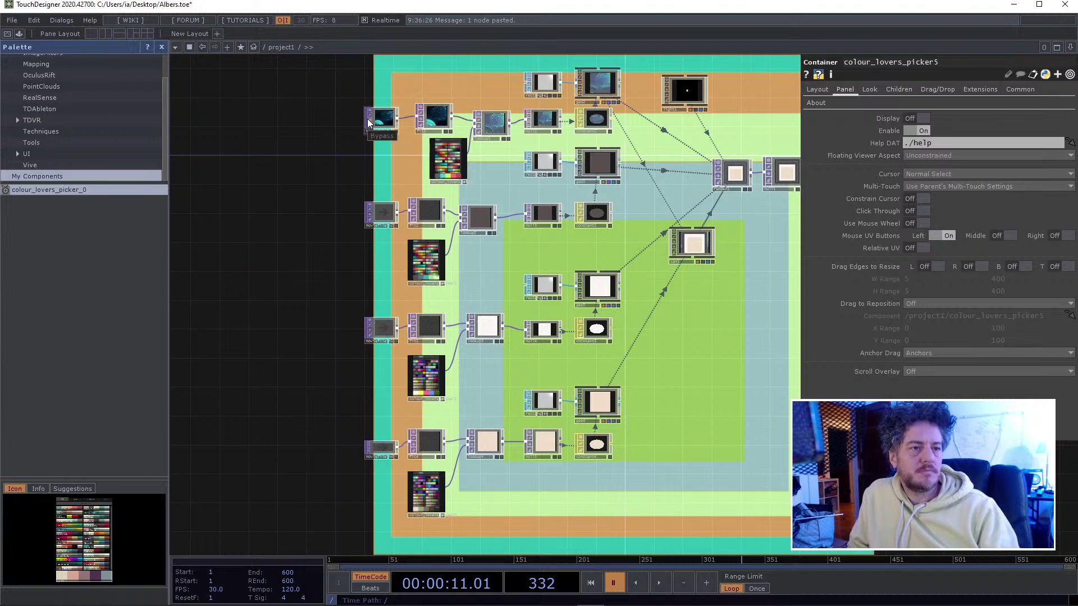
key("space")
left_click_drag(312, 142, 234, 321)
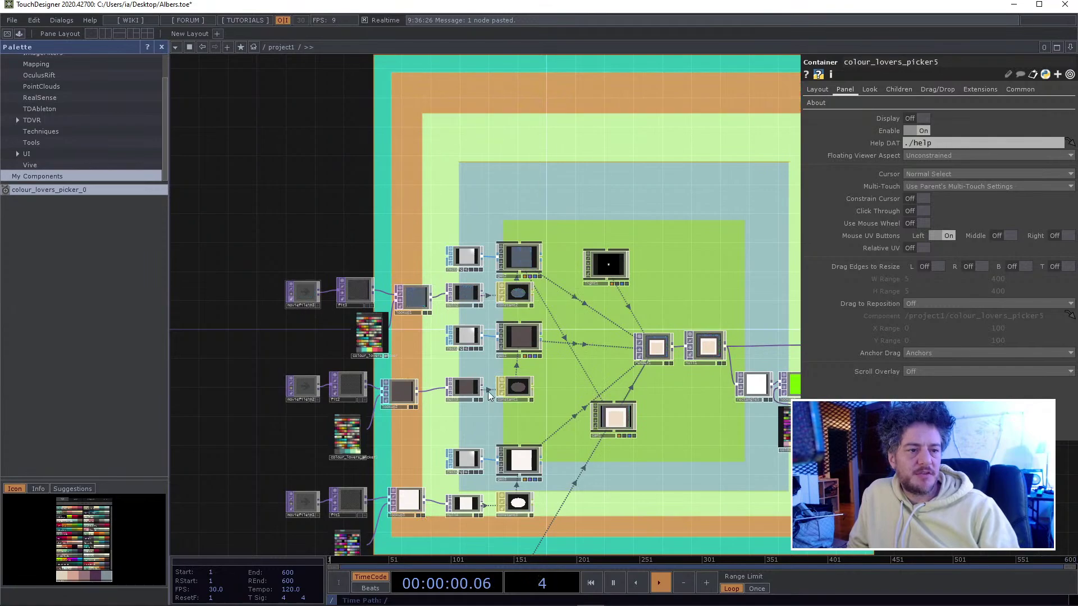
- Examine the operator chain from the geometry branches through the render and lookups to out1
scroll(502, 167, "up", 7)
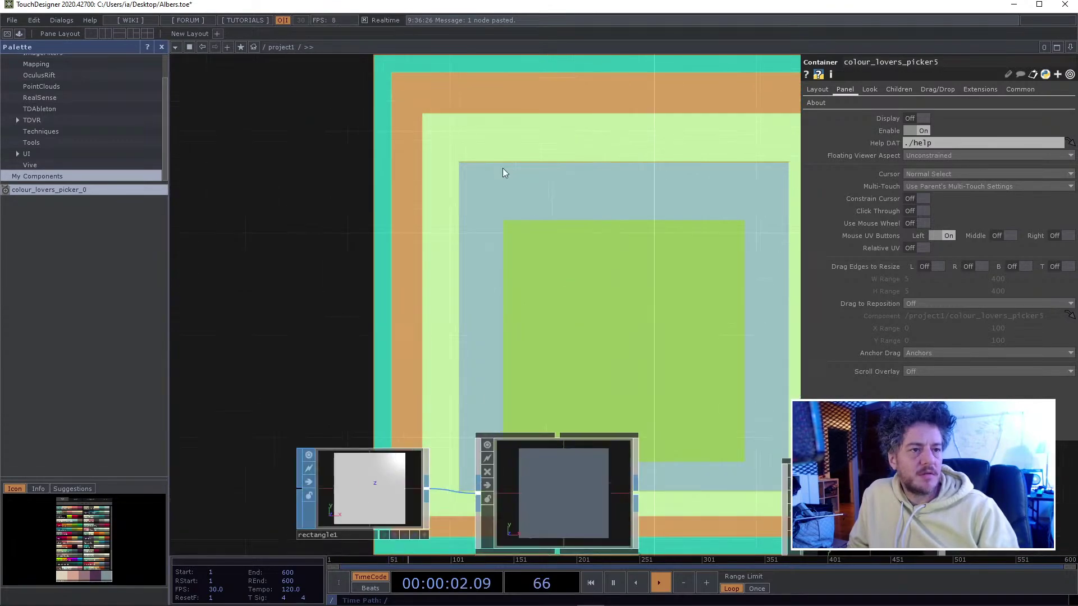
scroll(502, 168, "down", 10)
scroll(512, 194, "down", 2)
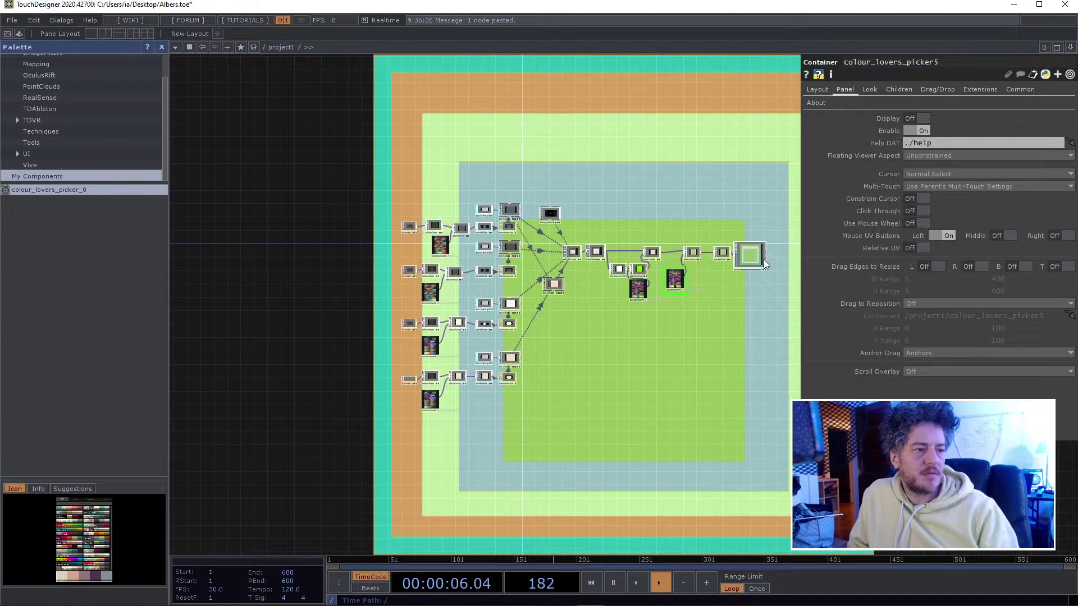
left_click(735, 258)
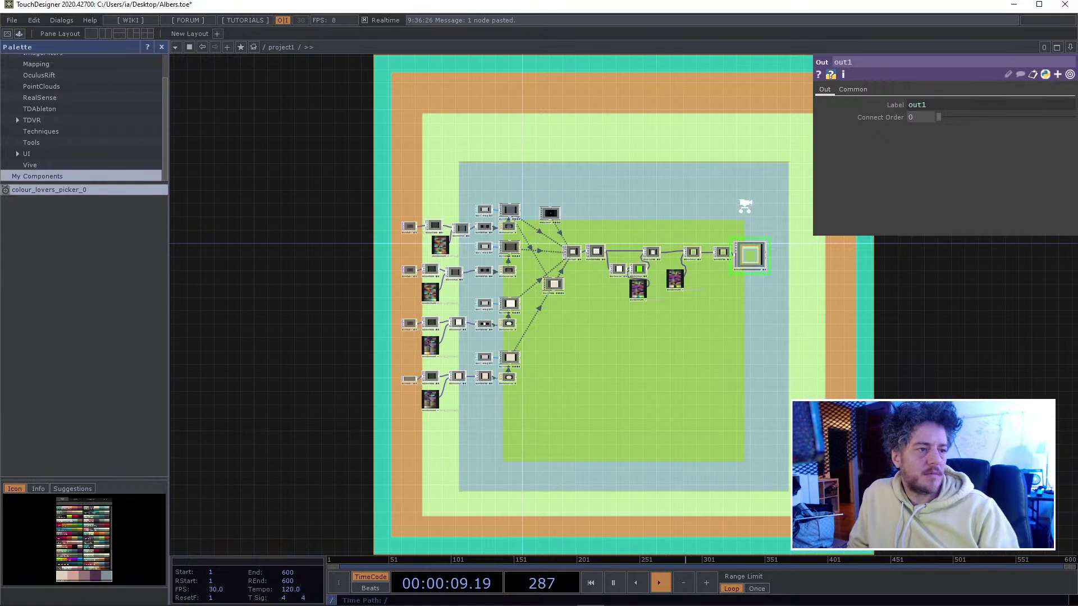
scroll(744, 206, "up", 5)
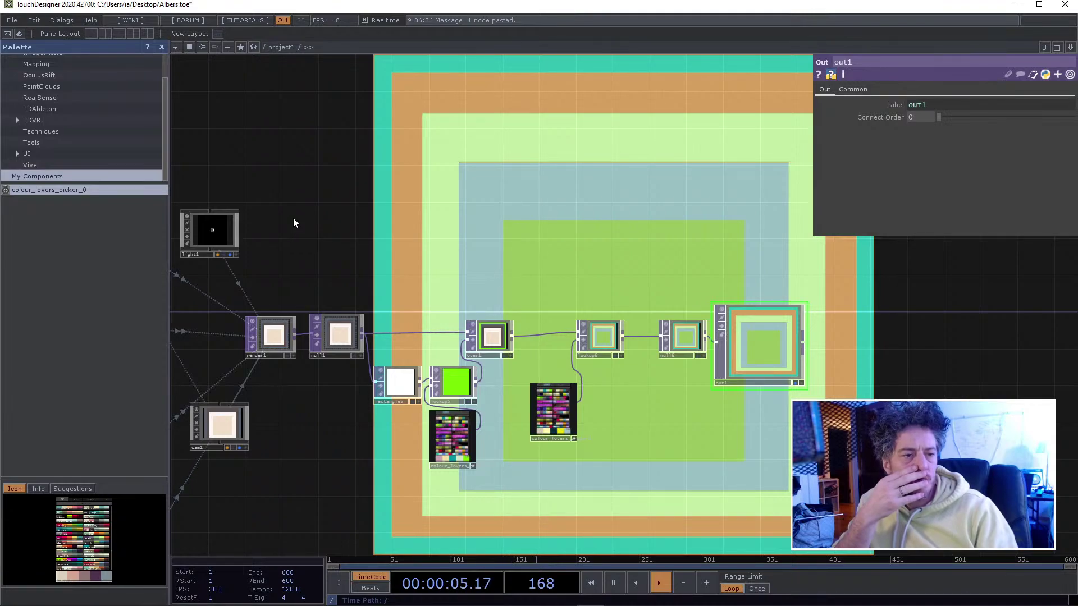
scroll(293, 218, "down", 1)
scroll(302, 220, "down", 3)
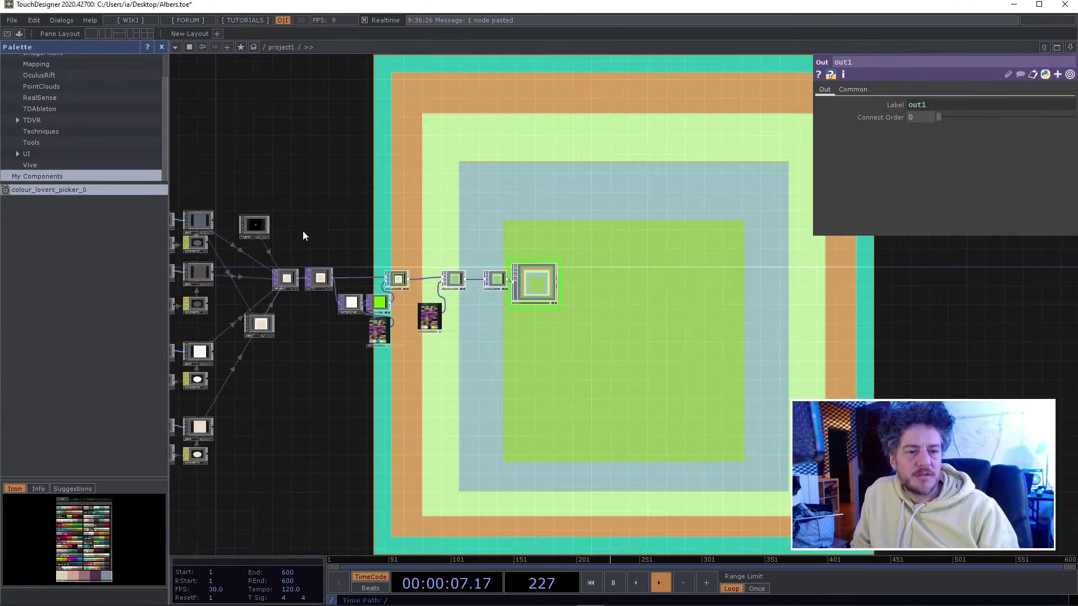
left_click_drag(302, 230, 460, 220)
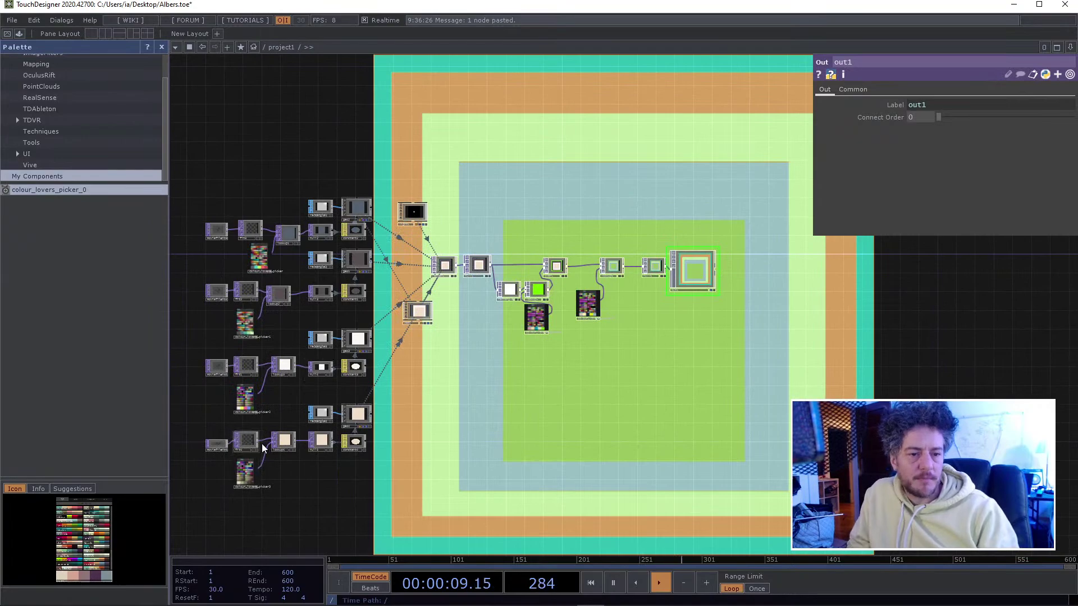
- Check the parameters of rectangle4 and rectangle1, the innermost and outermost squares
scroll(272, 452, "up", 2)
scroll(297, 488, "up", 3)
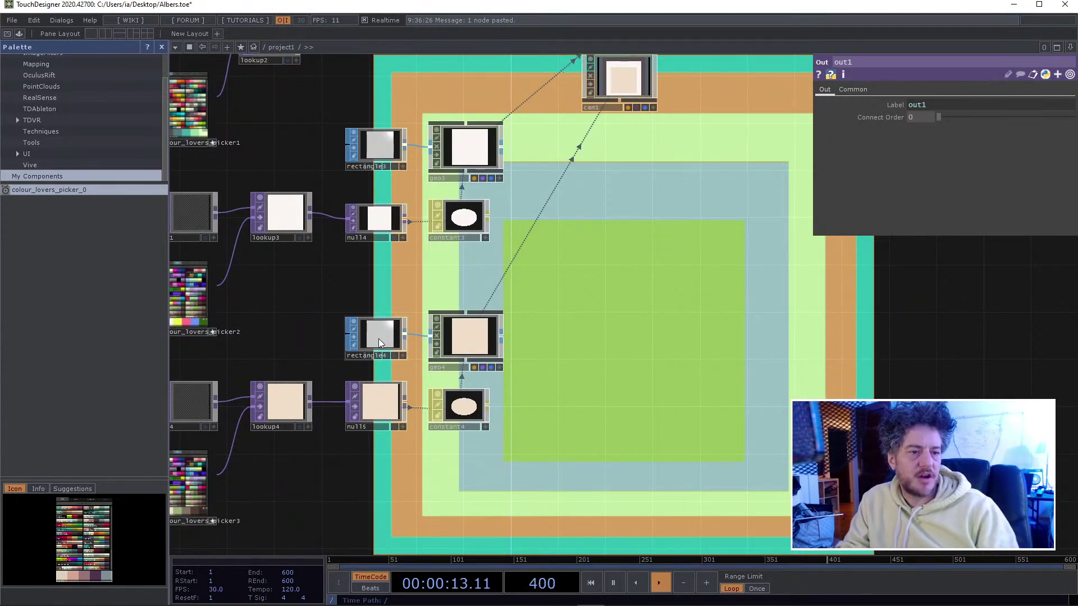
left_click(378, 339)
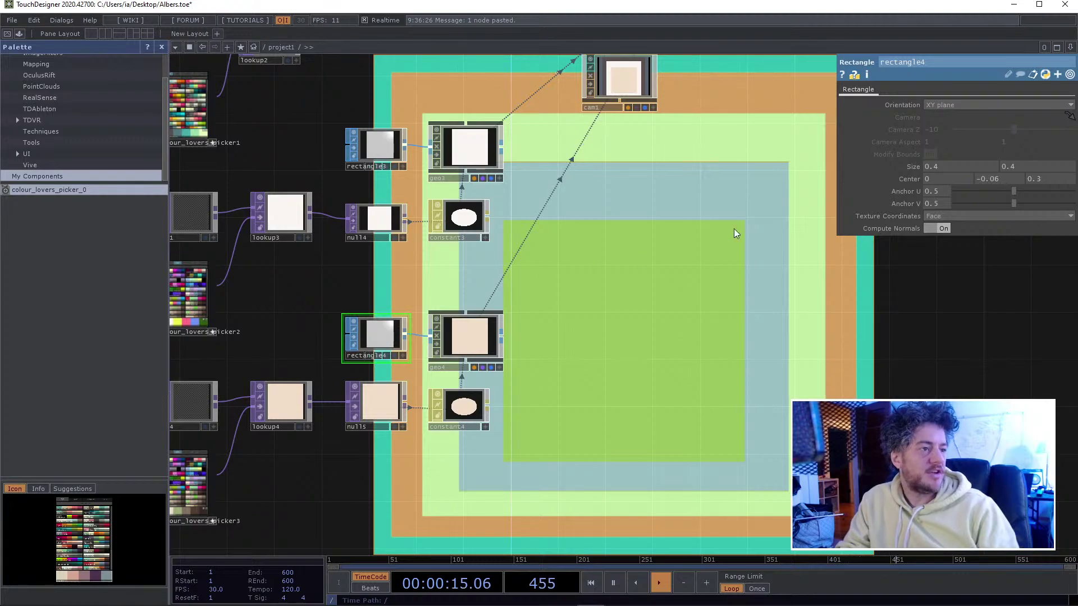
left_click_drag(520, 164, 576, 385)
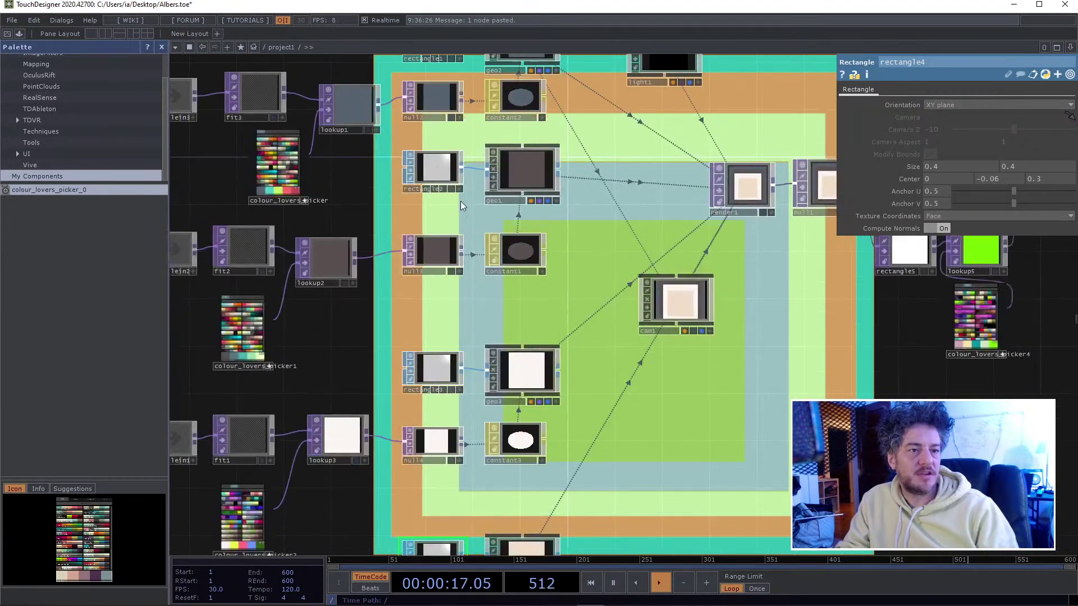
left_click_drag(484, 451, 485, 466)
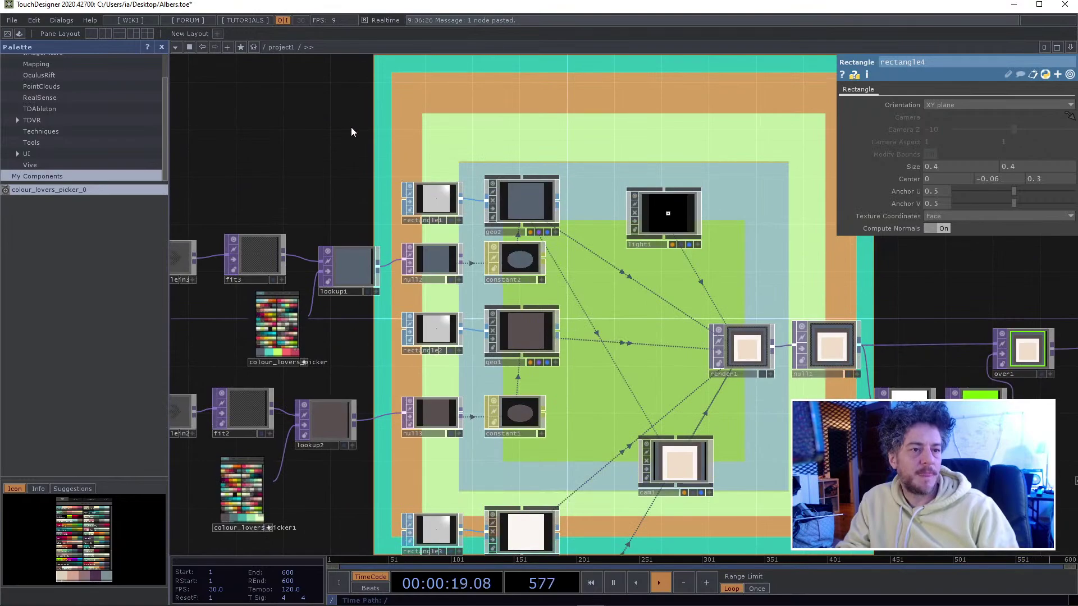
left_click(441, 203)
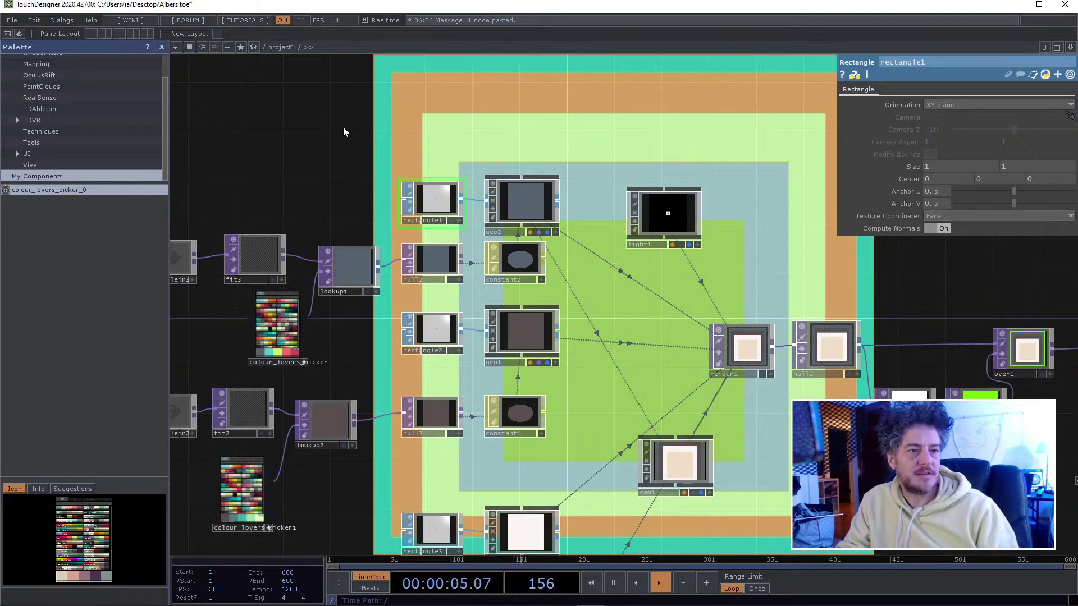
- Create a Box SOP and place it directly above rectangle1, beside geo2
key("Tab")
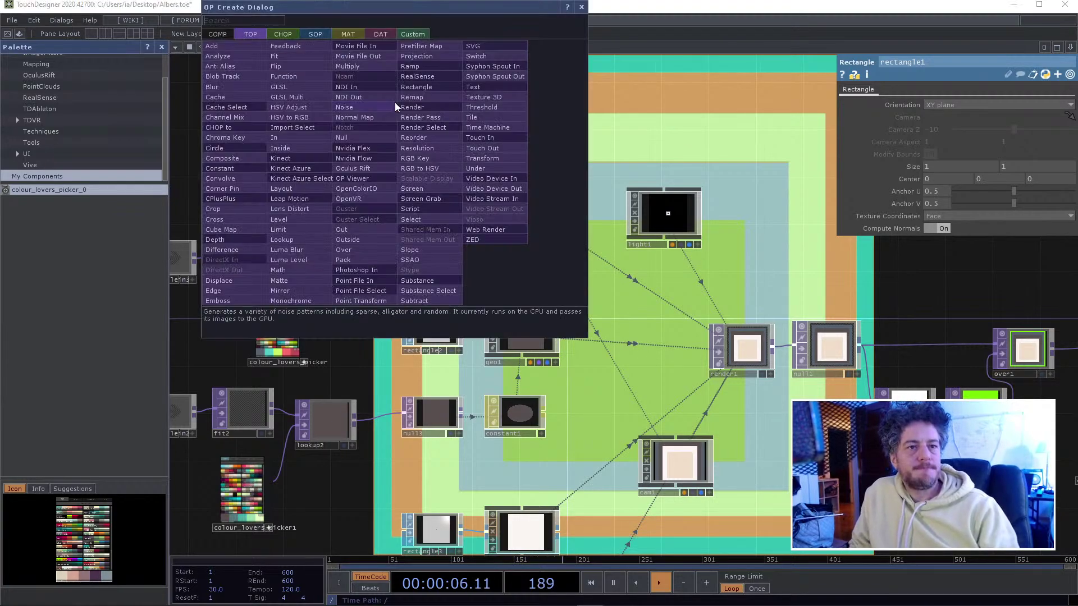
left_click(317, 34)
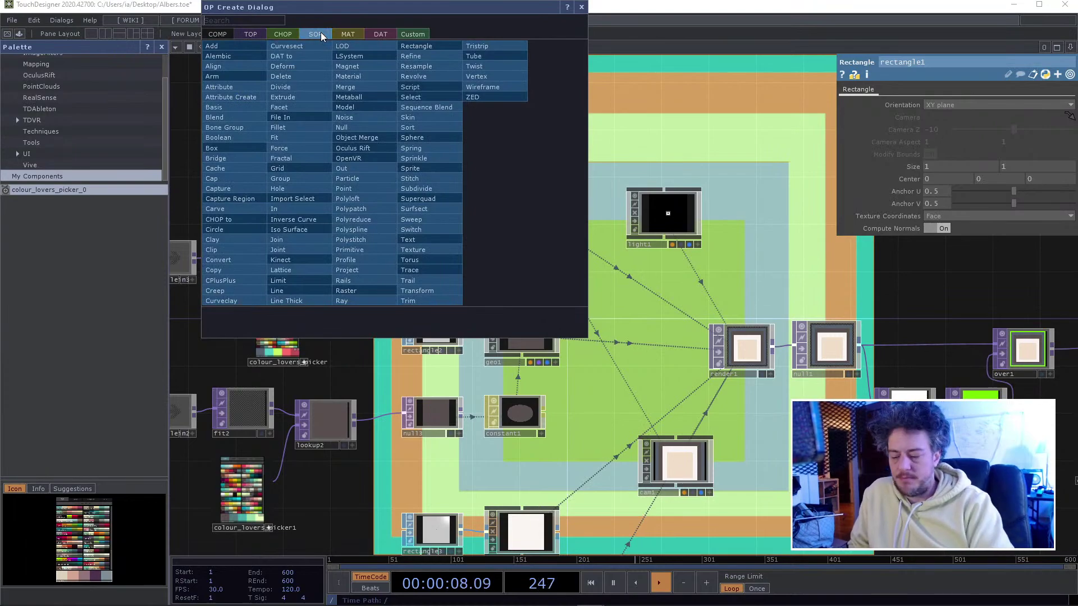
type("box")
key("Return")
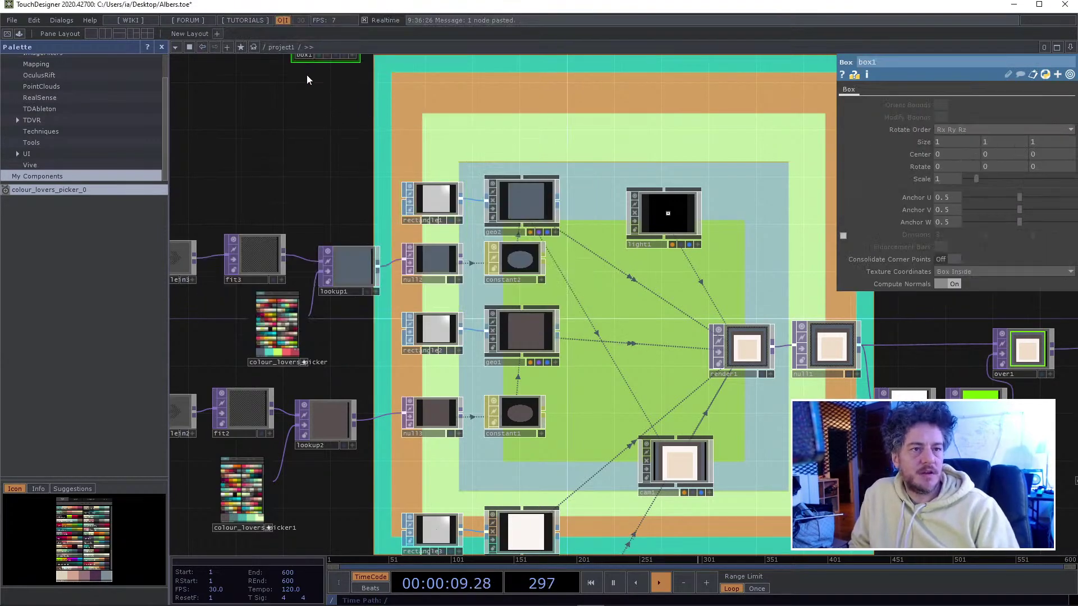
left_click(312, 112)
left_click_drag(325, 83, 488, 249)
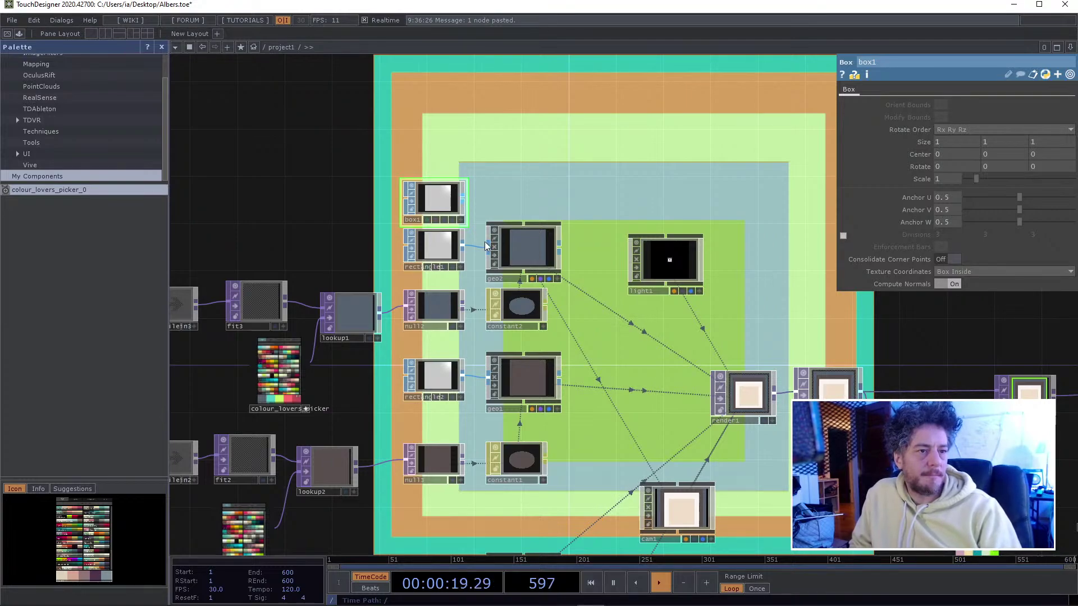
- Try deleting rectangle1 and connecting box1 to geo2 in its place, and undo both changes
left_click(442, 248)
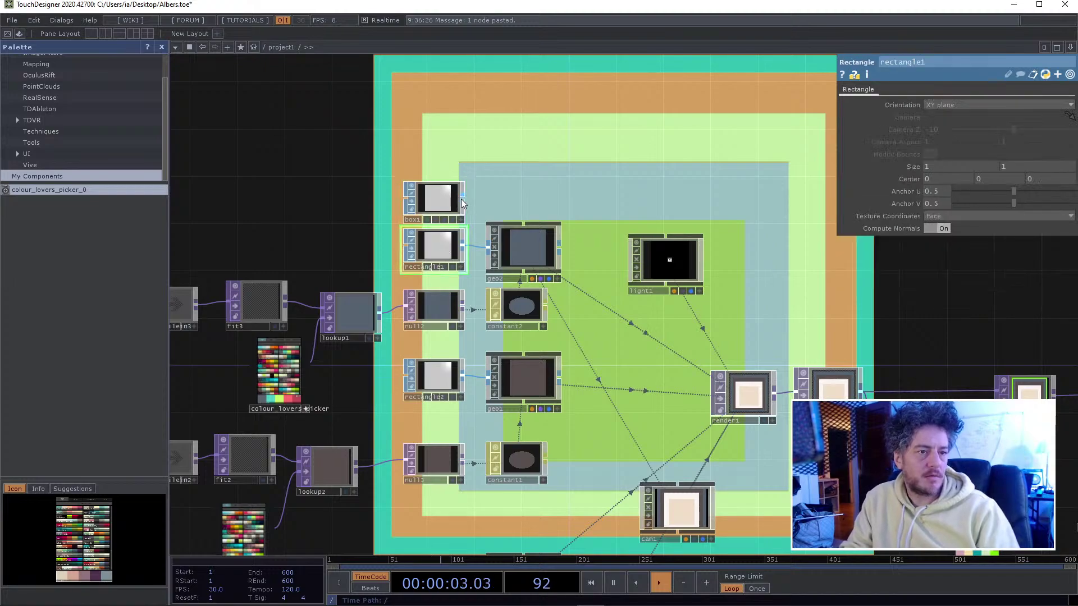
key("Delete")
left_click_drag(463, 201, 480, 248)
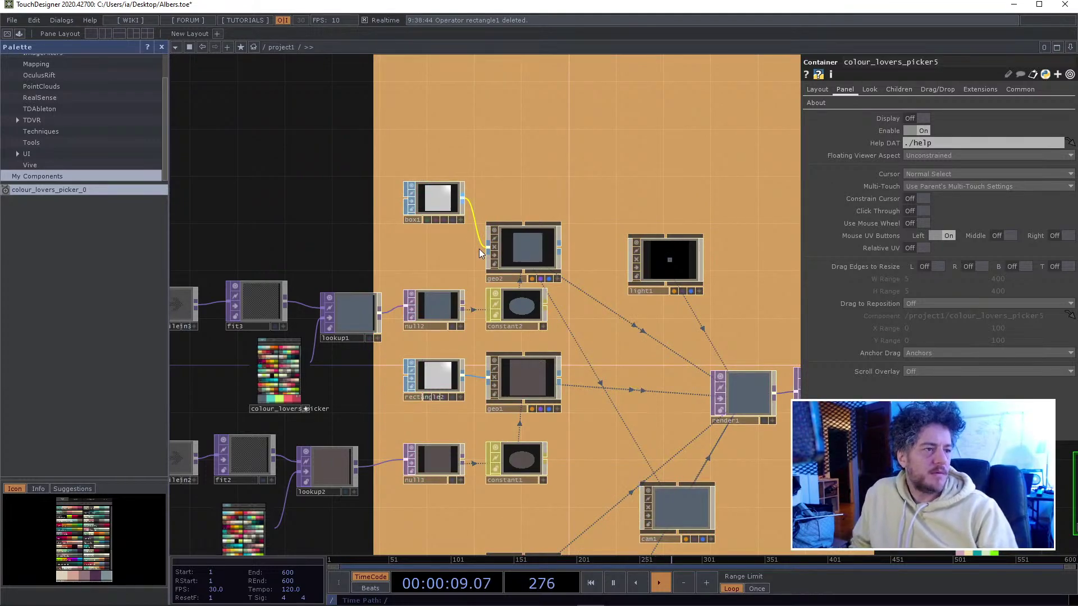
key("ctrl+z")
key("ctrl+z")
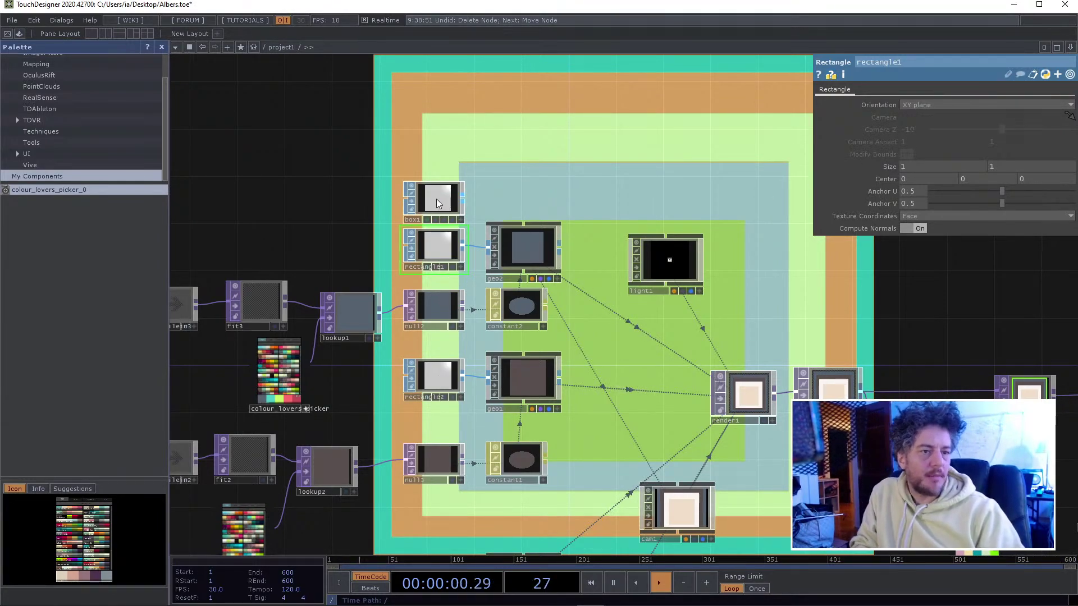
- Connect box1 to geo2 in place of rectangle1 and set the box's scale to 0.7
left_click_drag(463, 197, 492, 255)
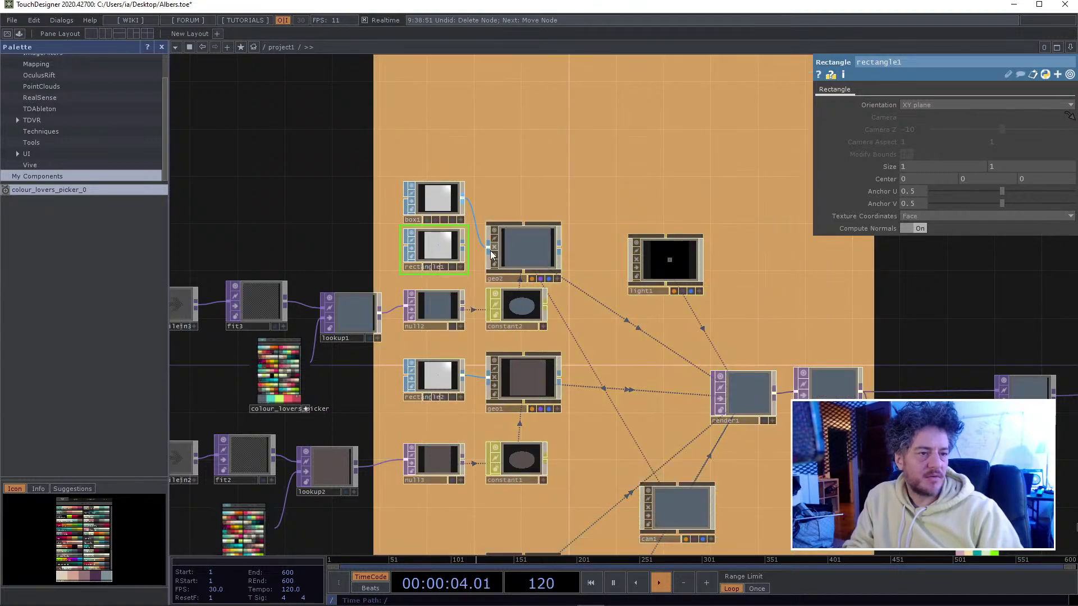
left_click(532, 240)
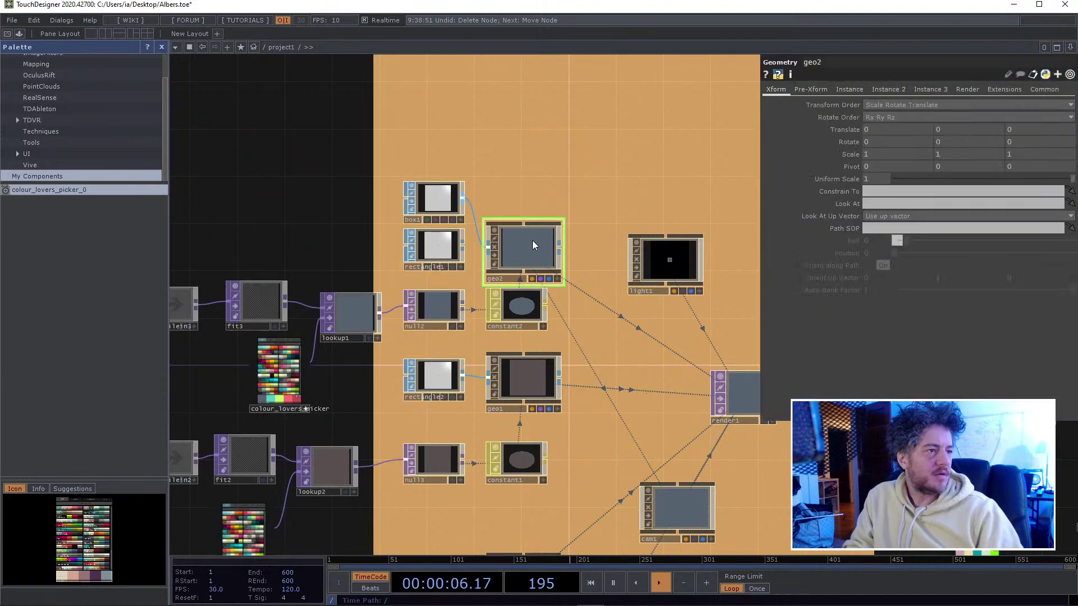
left_click(432, 197)
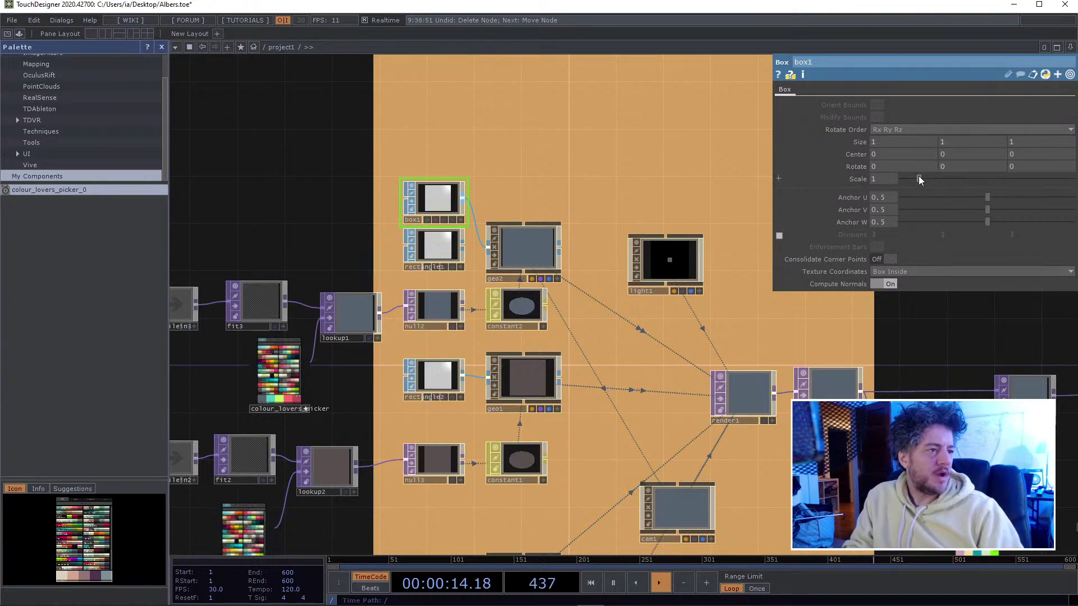
left_click_drag(917, 176, 914, 181)
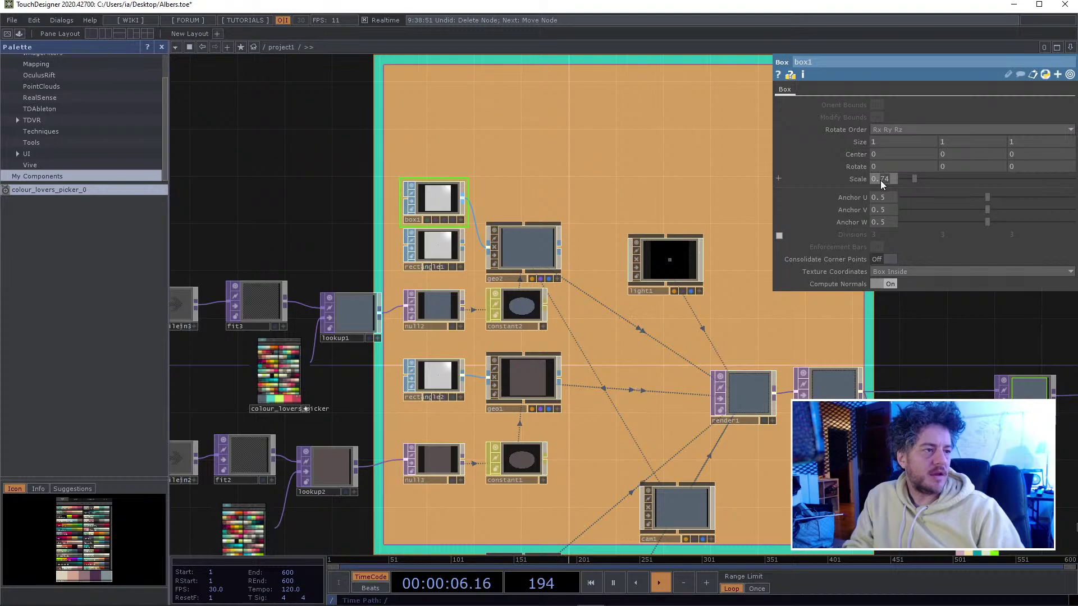
type("8")
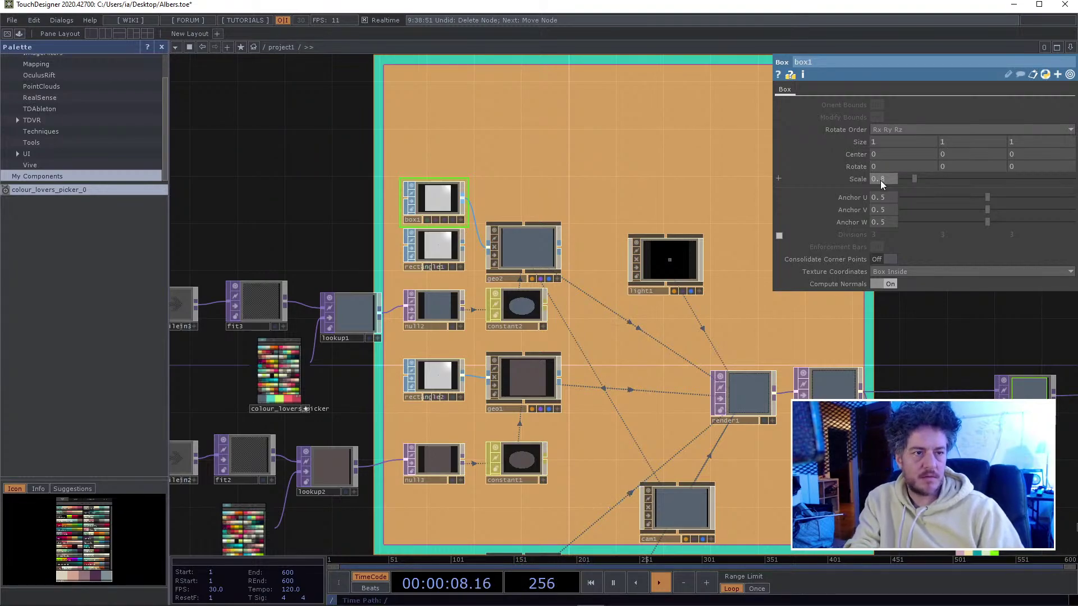
key("Return")
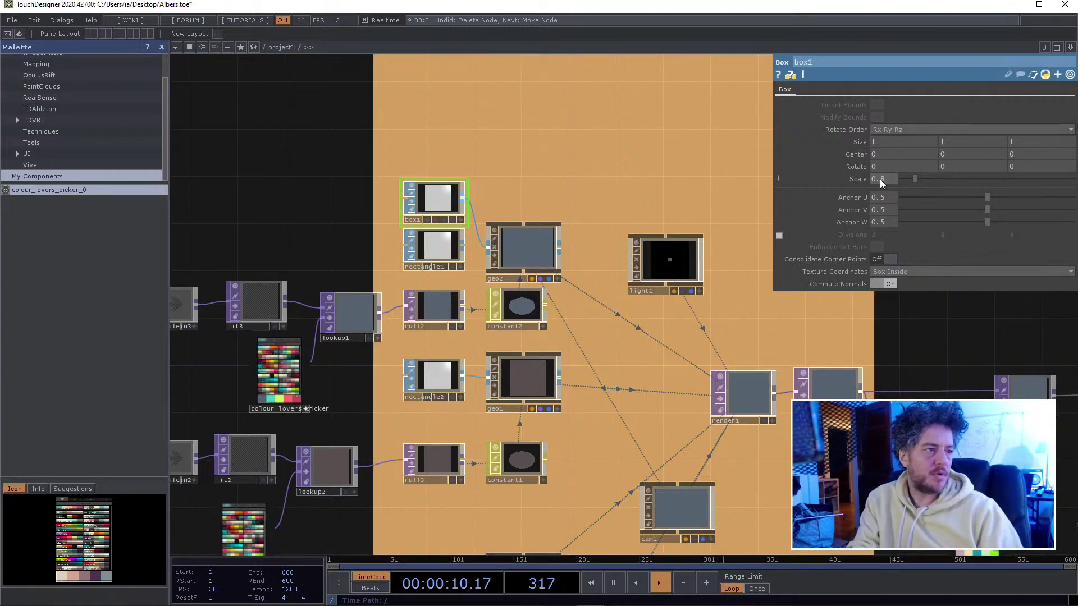
type("7")
key("Return")
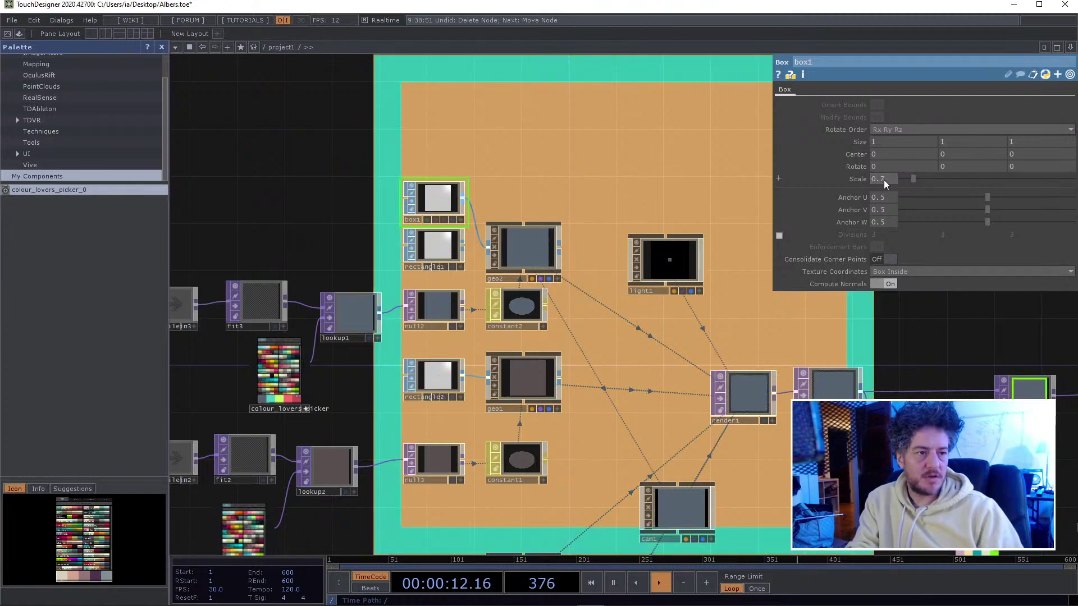
- Move box1 back in depth by setting its Z center to -0.2
left_click(1012, 153)
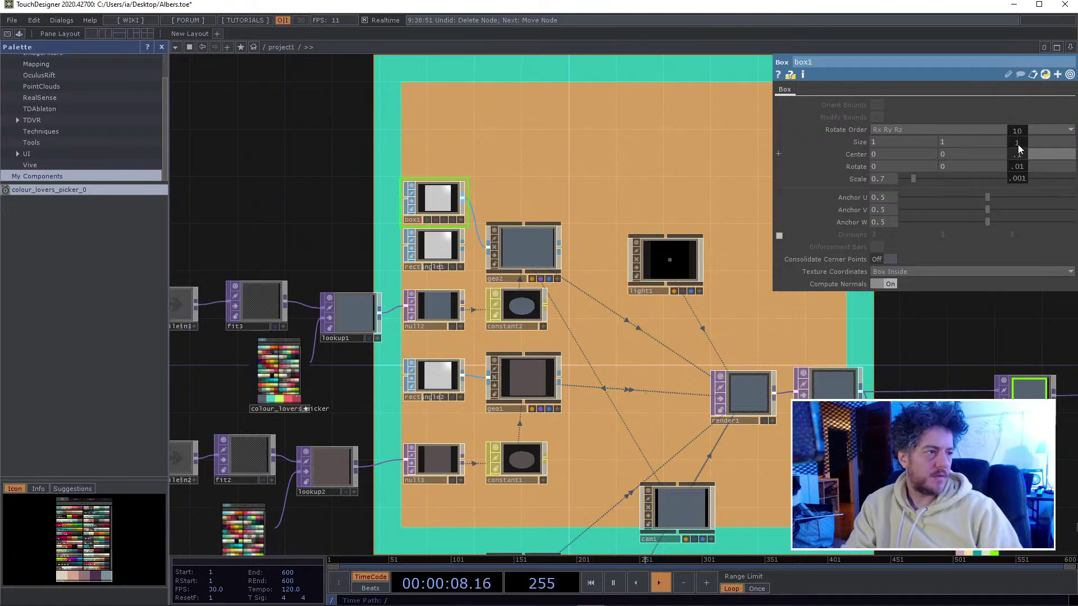
middle_click_drag(1019, 156, 1014, 133)
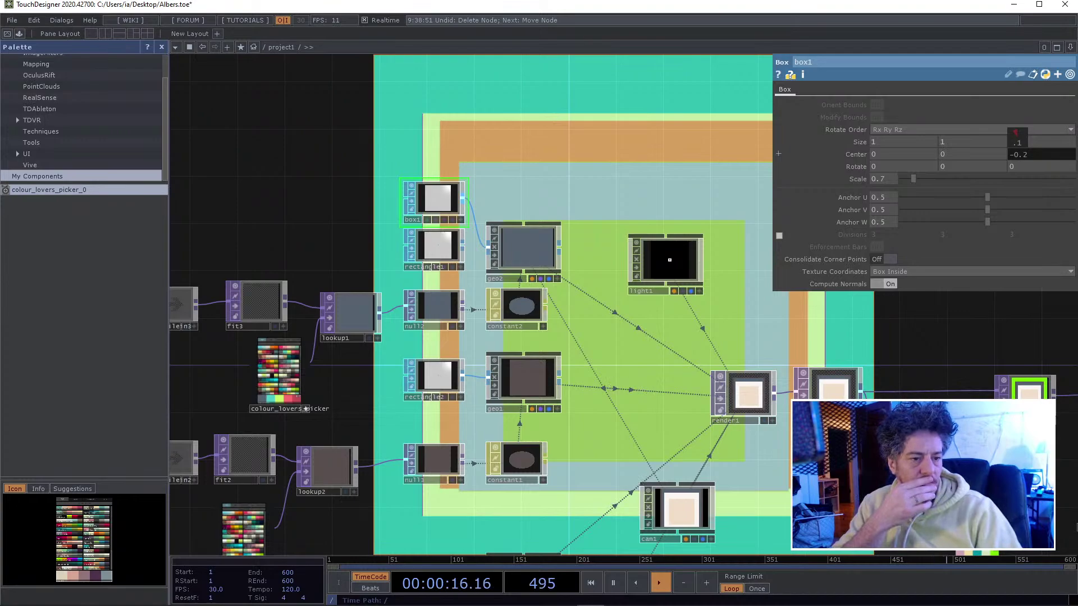
middle_click_drag(1015, 132, 1015, 132)
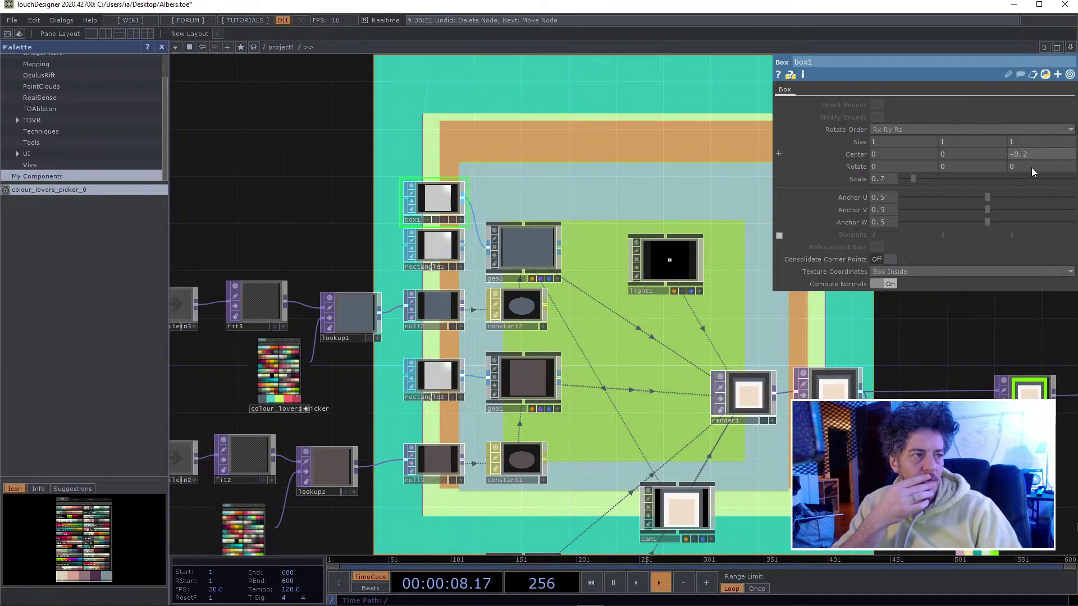
- Delete the disconnected rectangle1 below box1
left_click_drag(948, 315, 1008, 302)
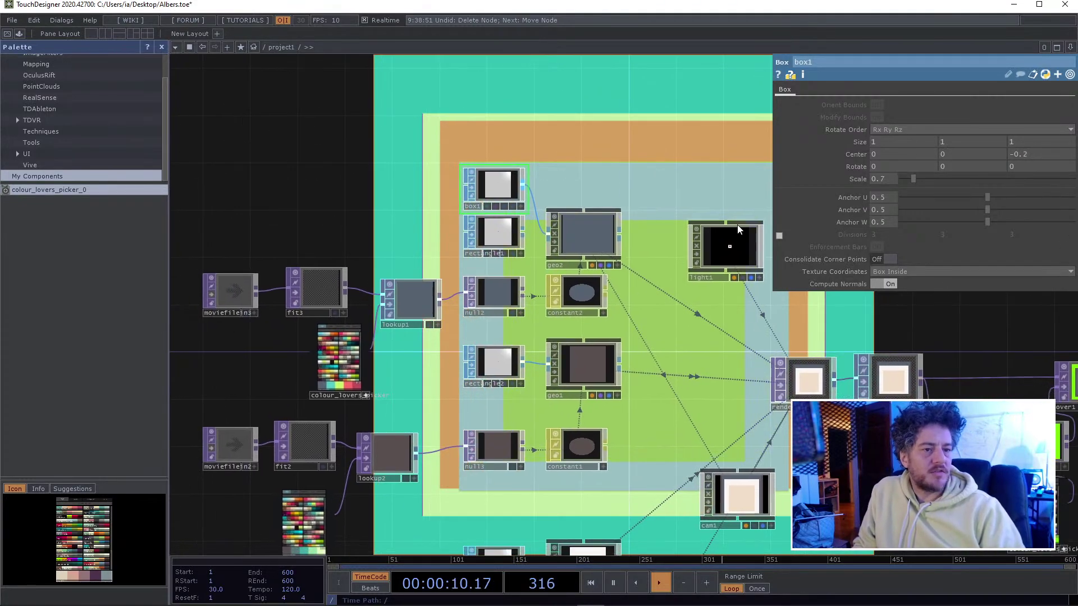
left_click_drag(385, 163, 252, 121)
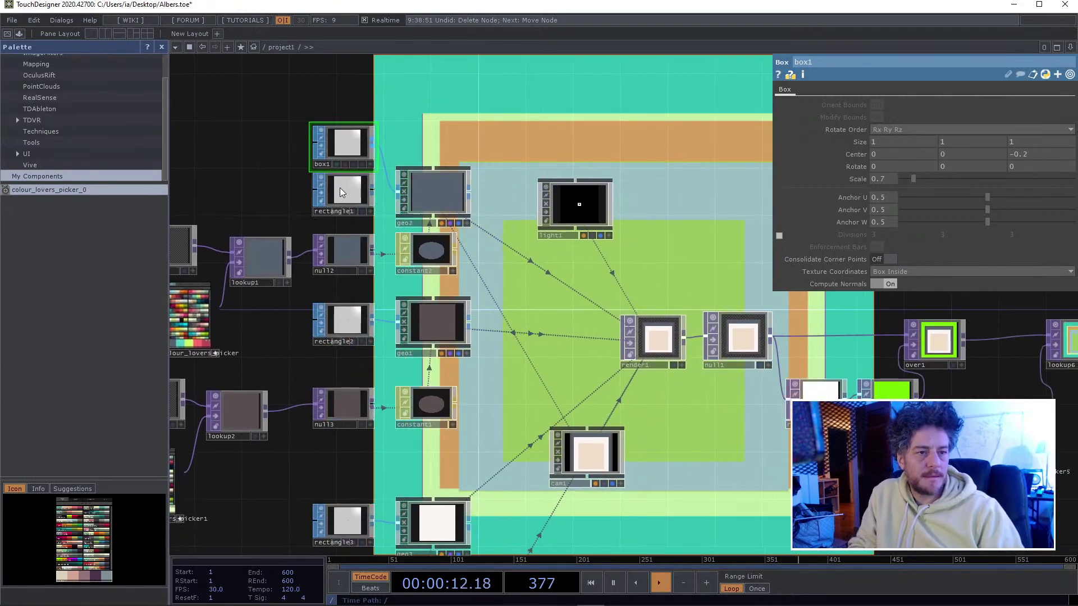
left_click(339, 194)
key("Delete")
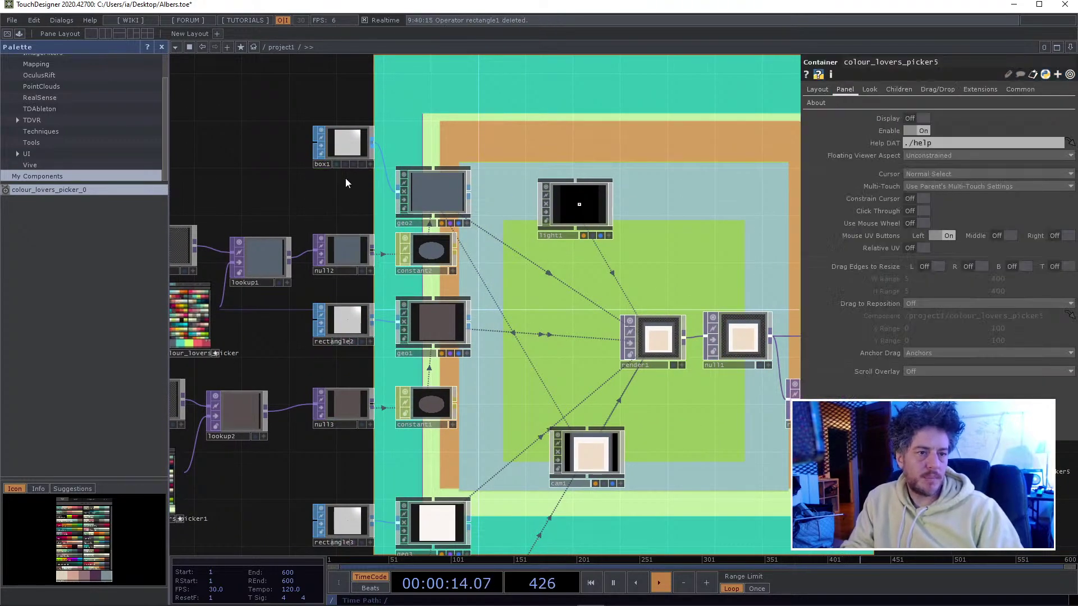
- Duplicate box1 and place the copy beside geo1, moving rectangle2 down to make room for it
left_click(341, 145)
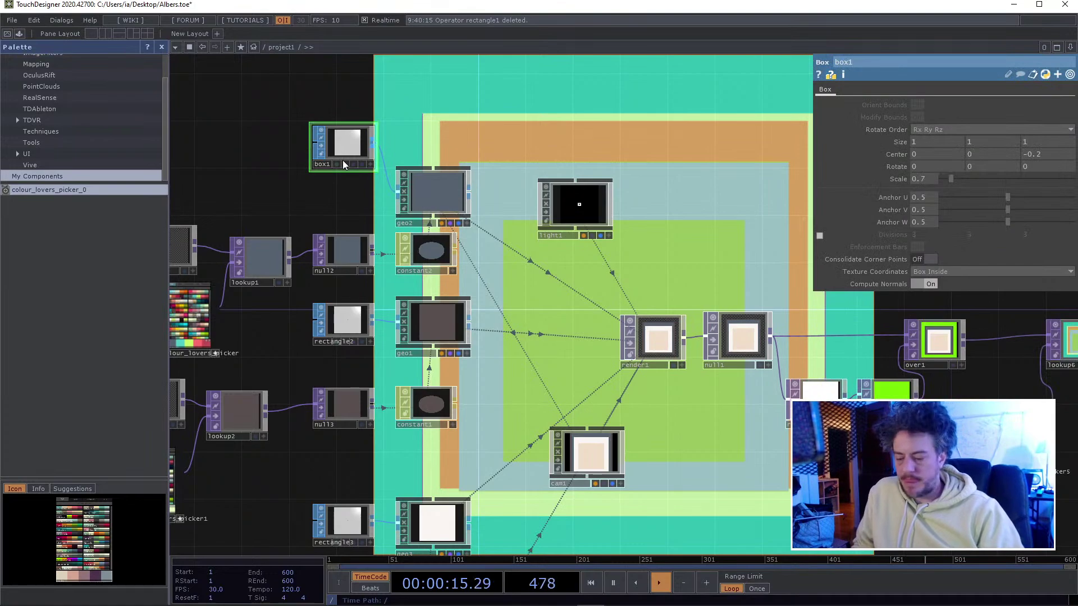
key("ctrl+c")
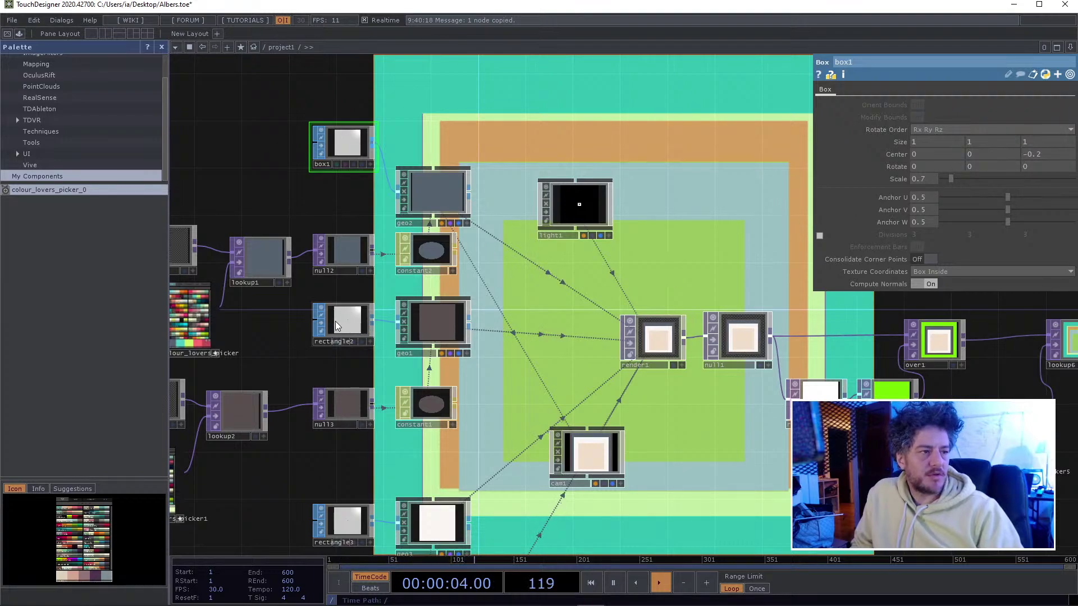
left_click(349, 323)
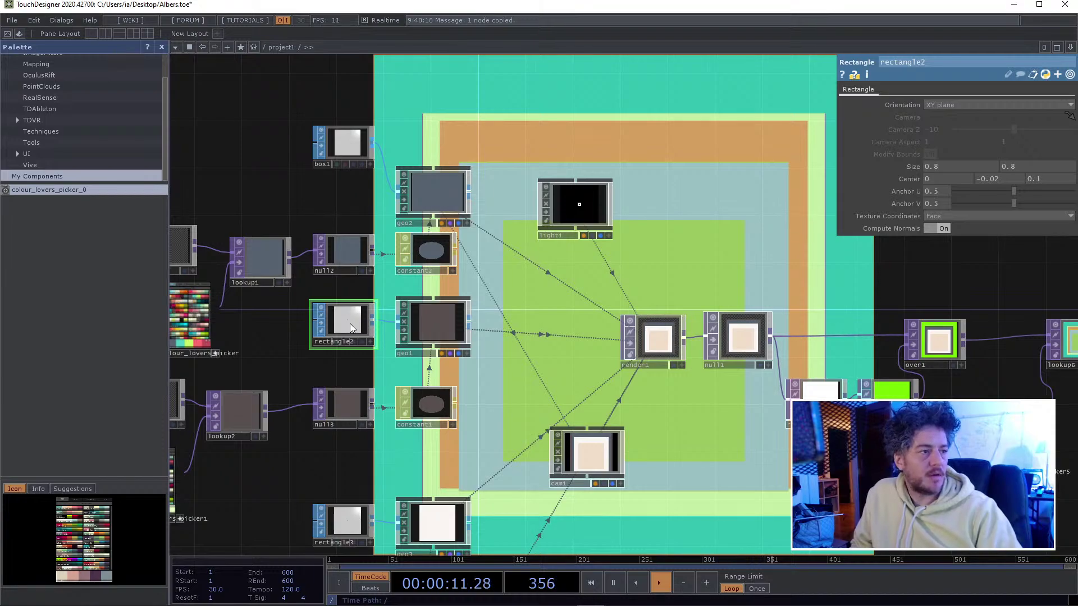
scroll(349, 323, "up", 2)
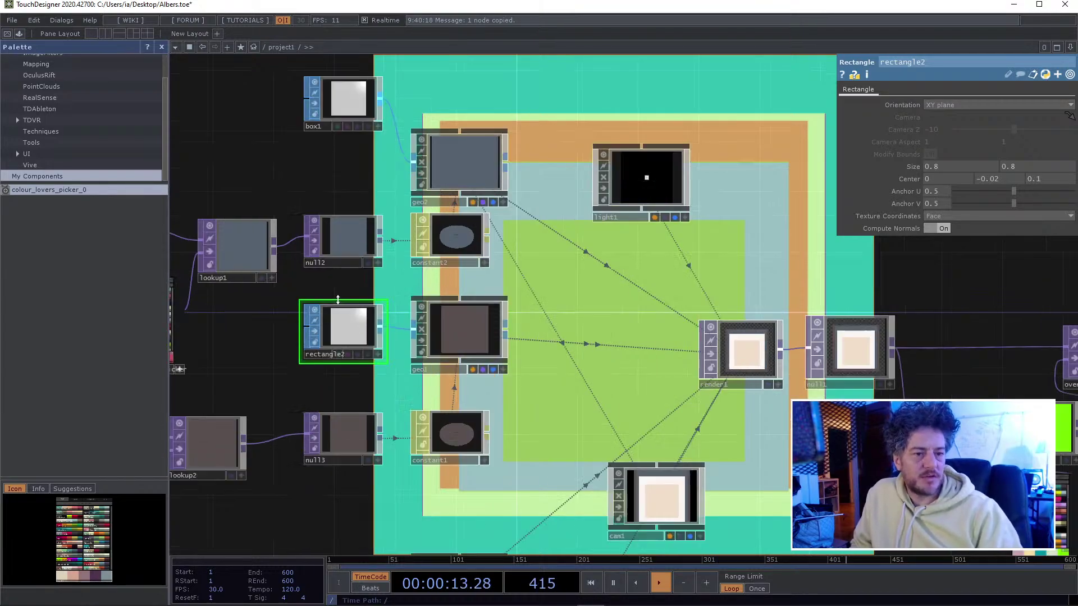
scroll(337, 299, "up", 1)
left_click_drag(346, 329, 346, 379)
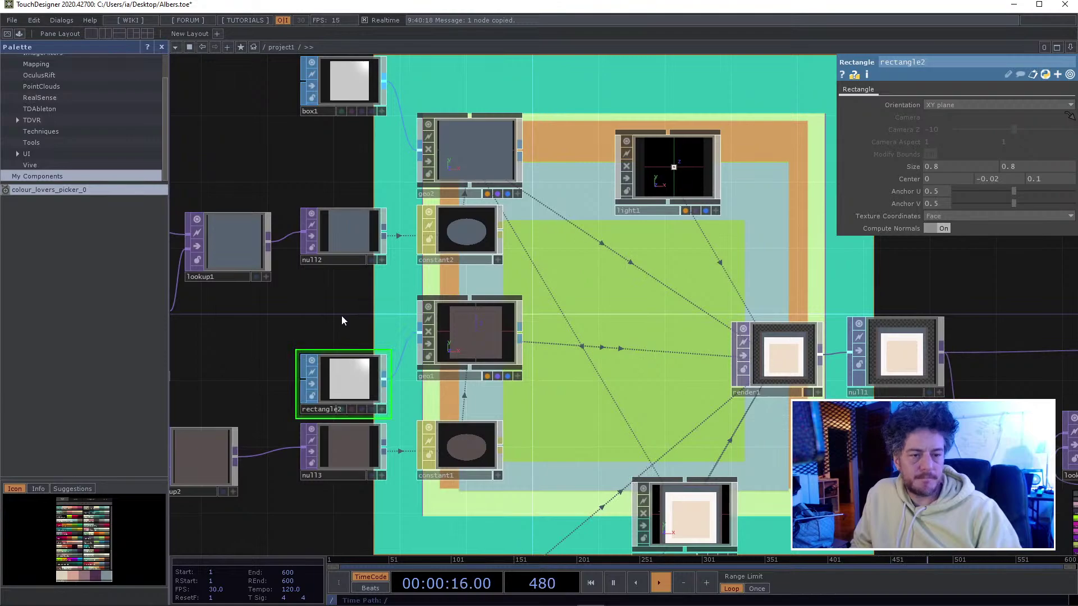
key("ctrl+v")
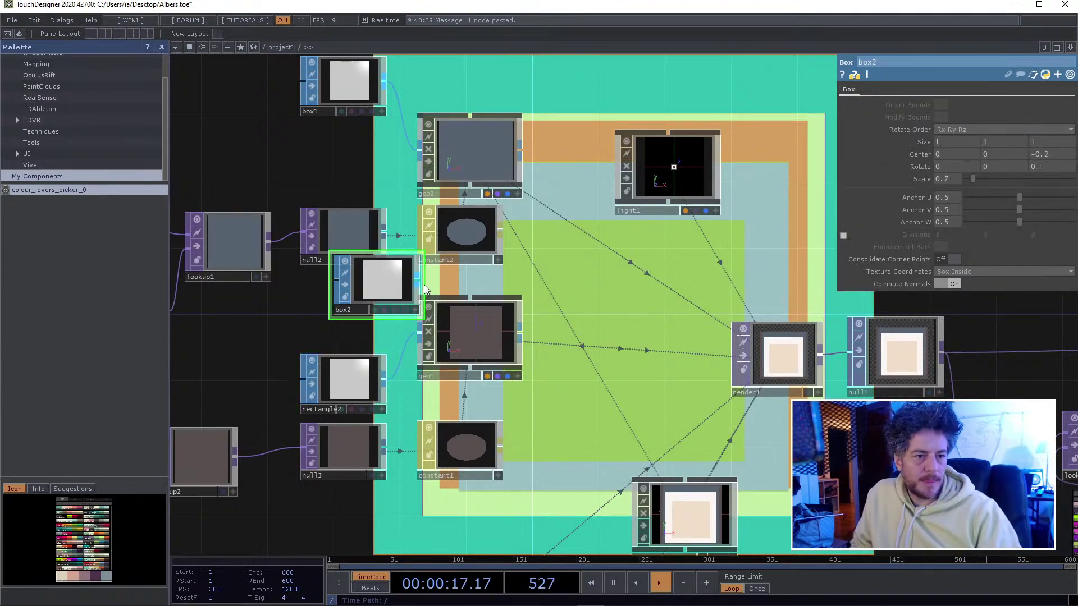
left_click(348, 308)
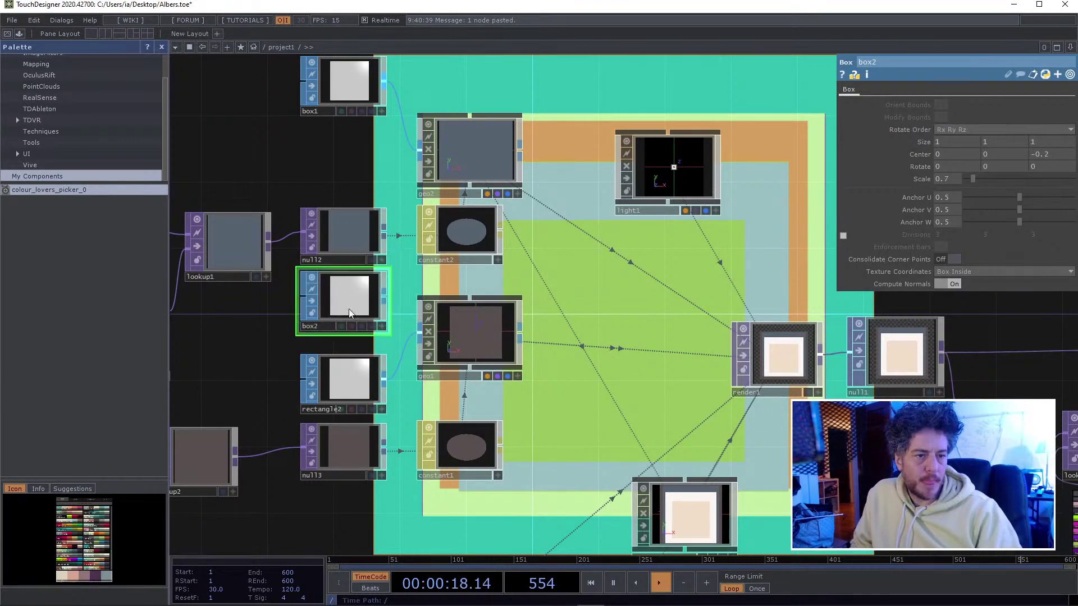
- Set box2's center to -0.2 in Y and 0.1 in Z, using rectangle2's center as reference
left_click(354, 379)
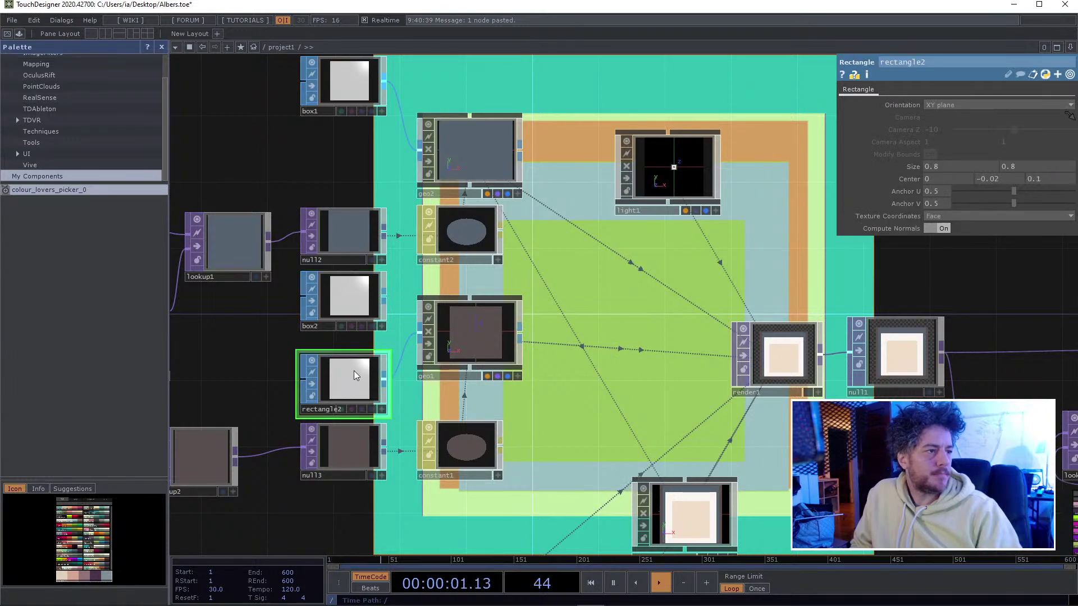
left_click(357, 296)
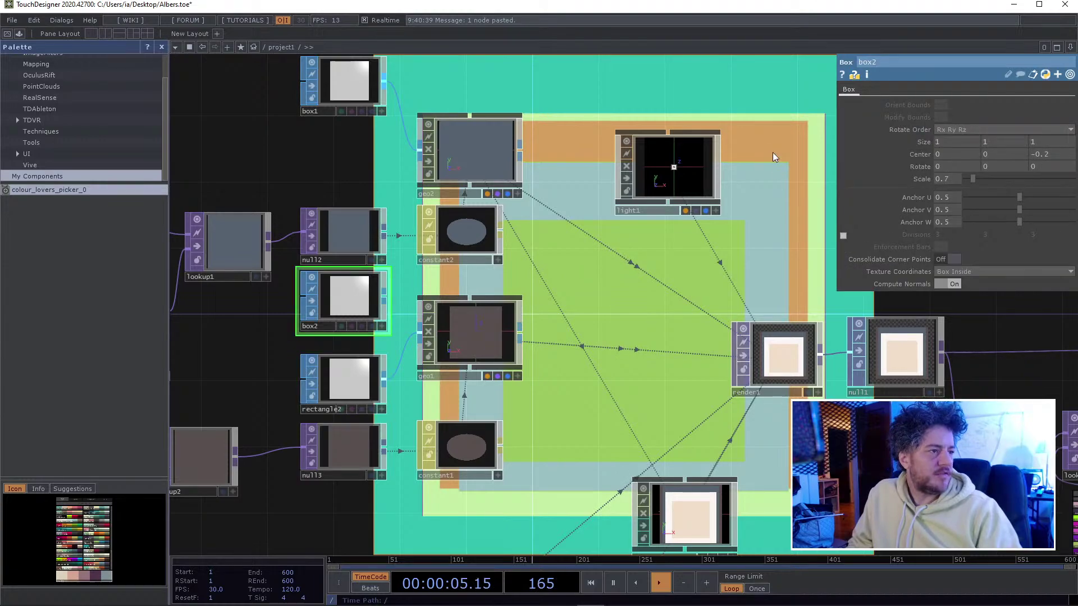
left_click(978, 156)
type("-0.2")
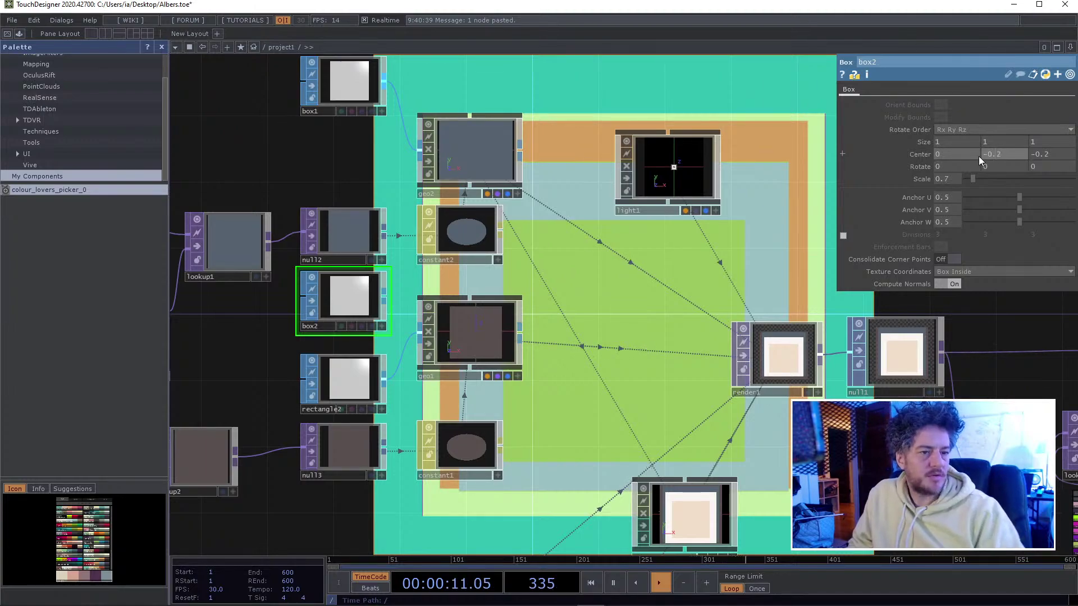
left_click(352, 384)
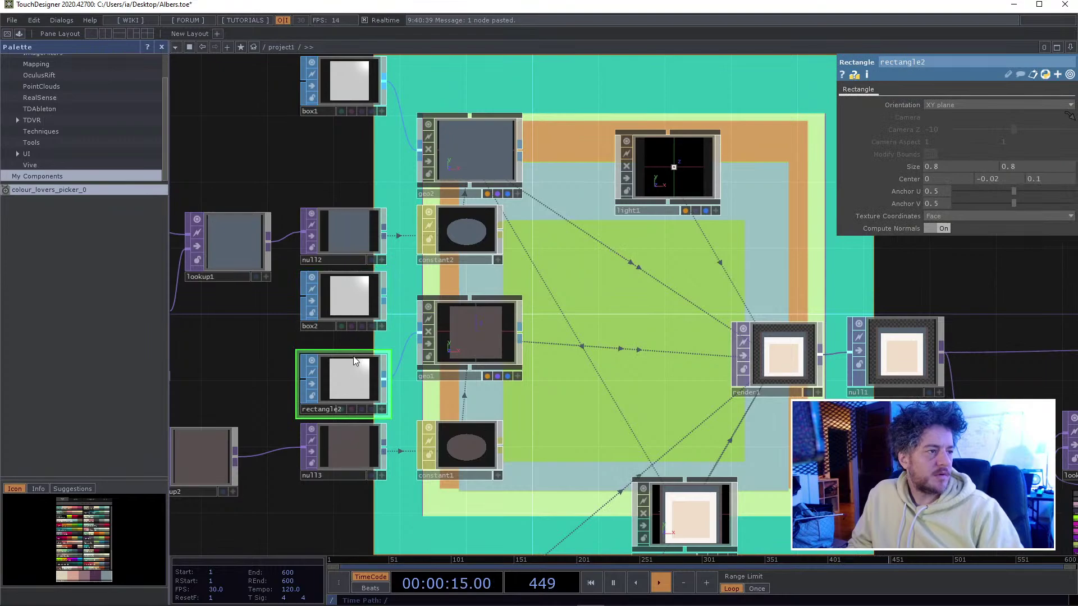
left_click(372, 295)
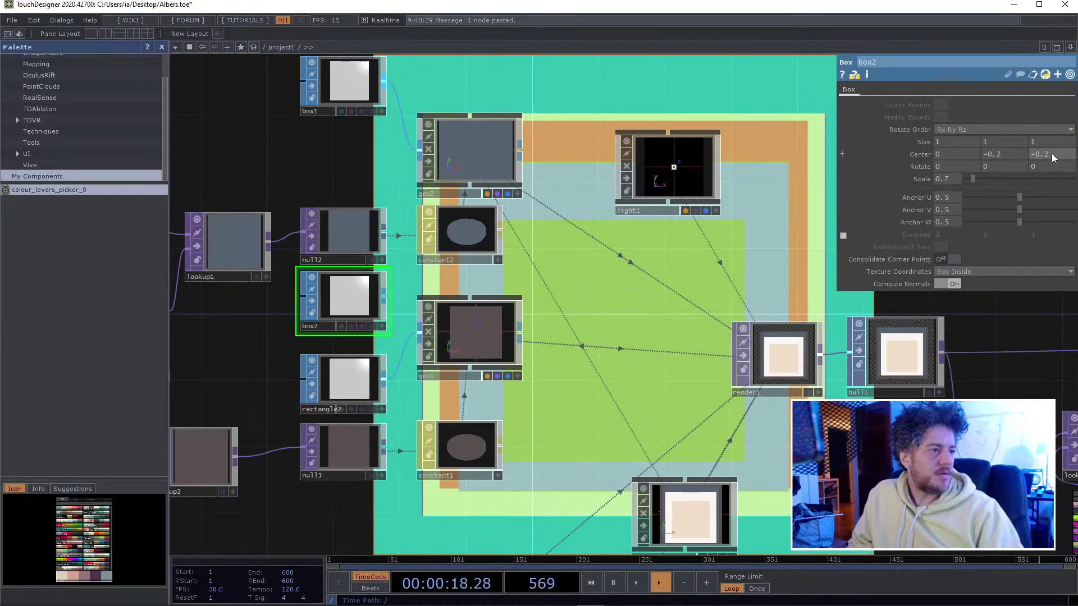
left_click_drag(1052, 154, 1020, 157)
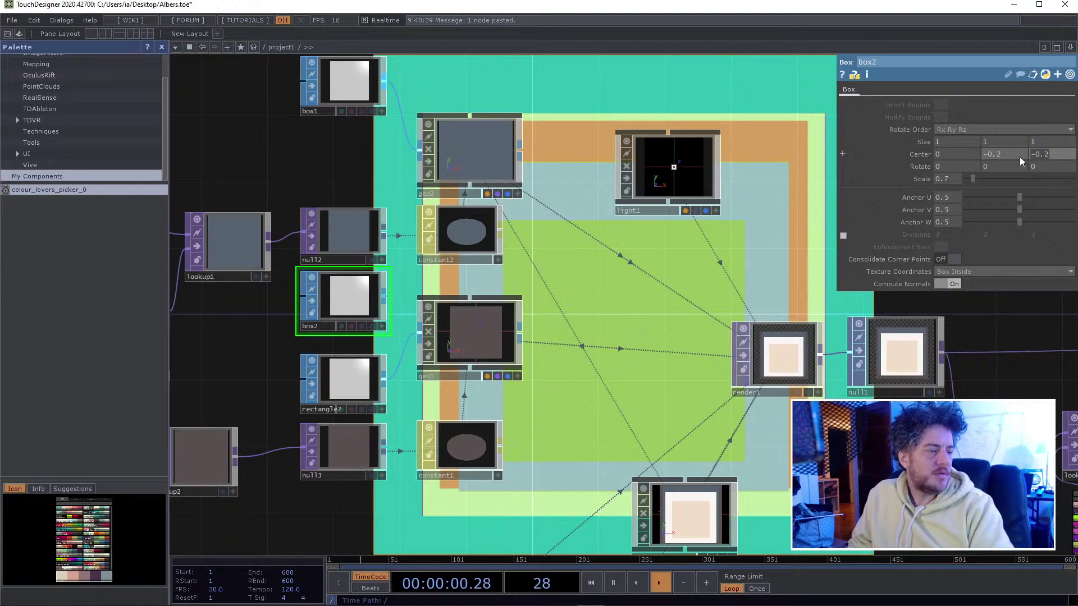
type(".")
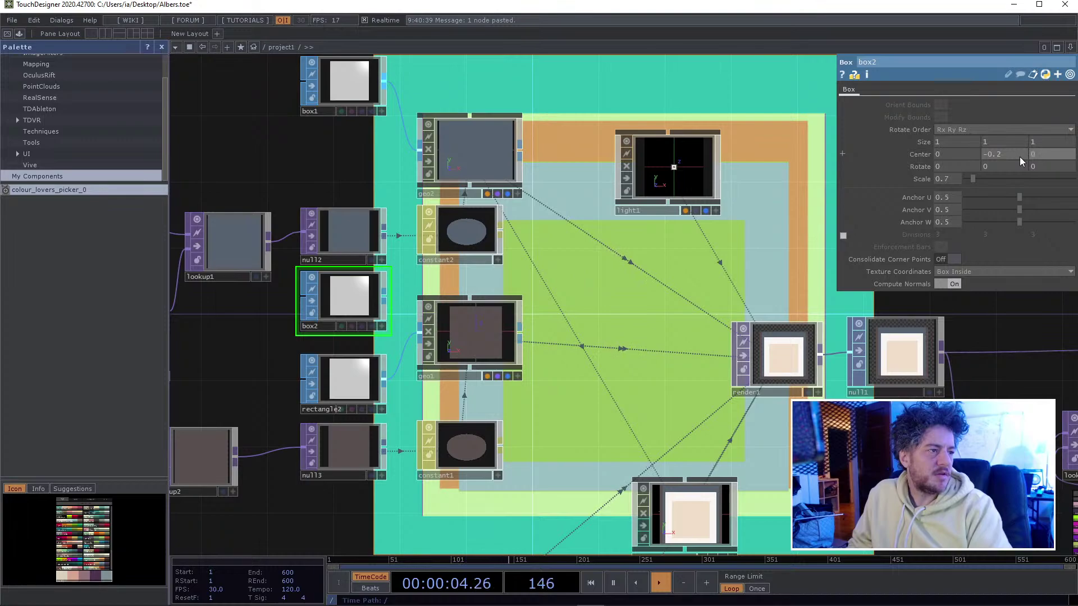
type("1")
key("Return")
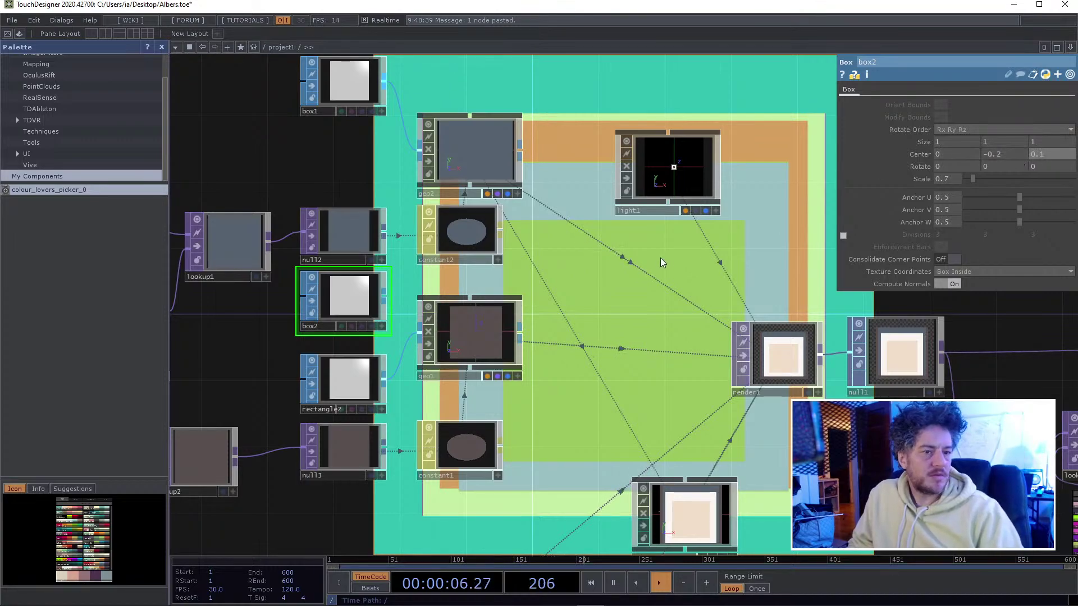
- Set box2's size to 0.8 on all three axes, following rectangle2's size
left_click(361, 382)
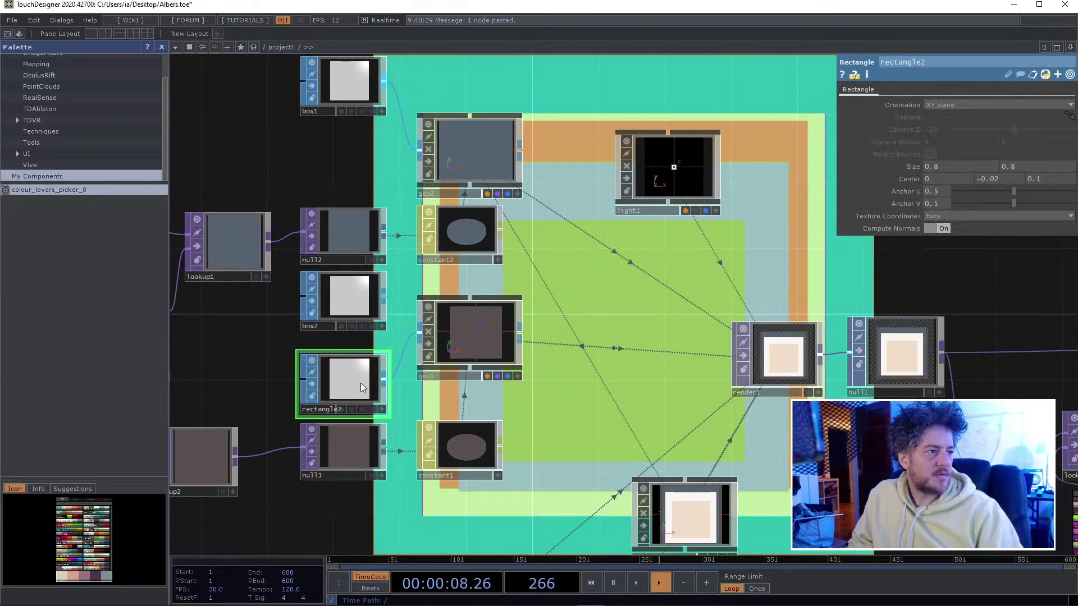
left_click(354, 297)
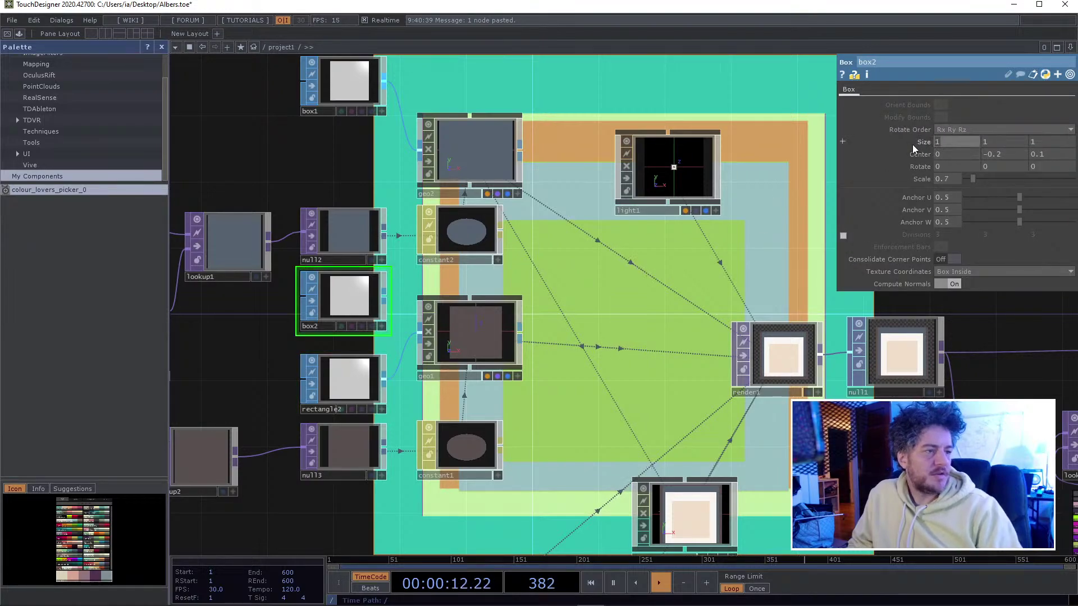
type("0.8")
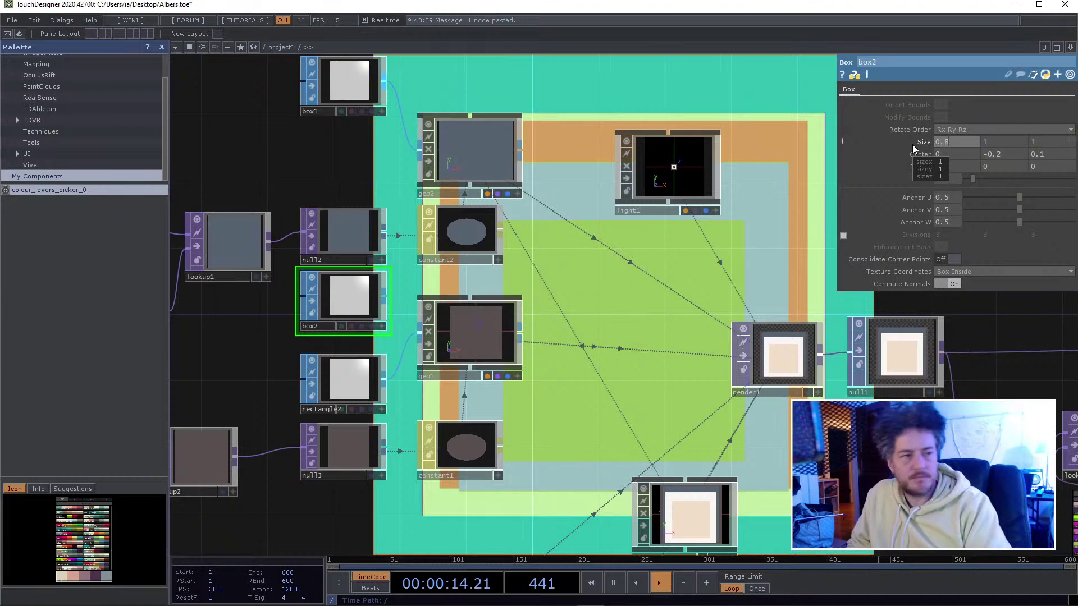
key("Tab")
type("0.8")
key("Return")
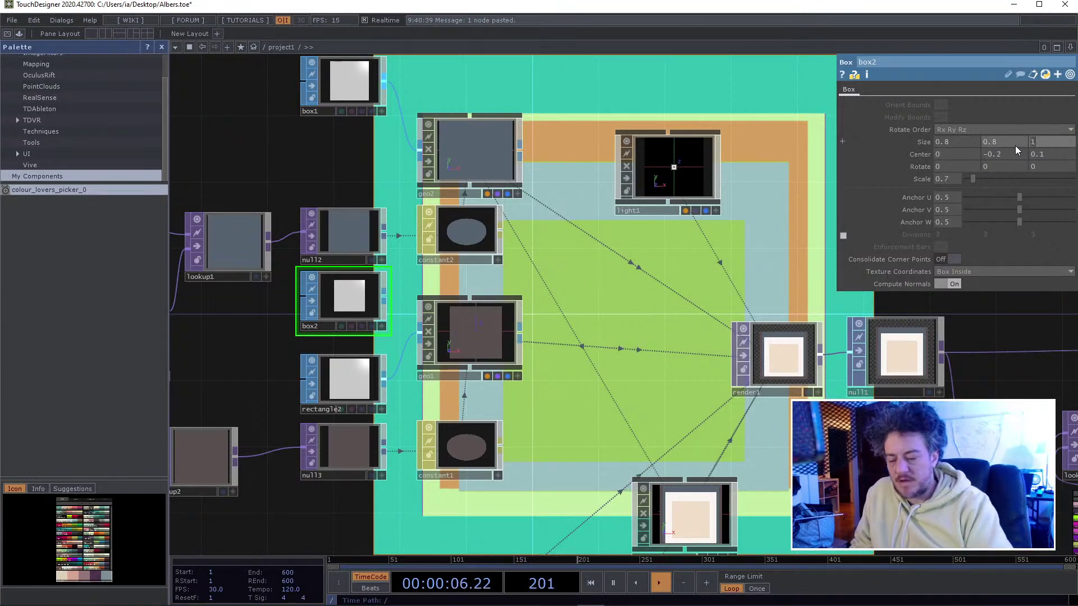
type("8")
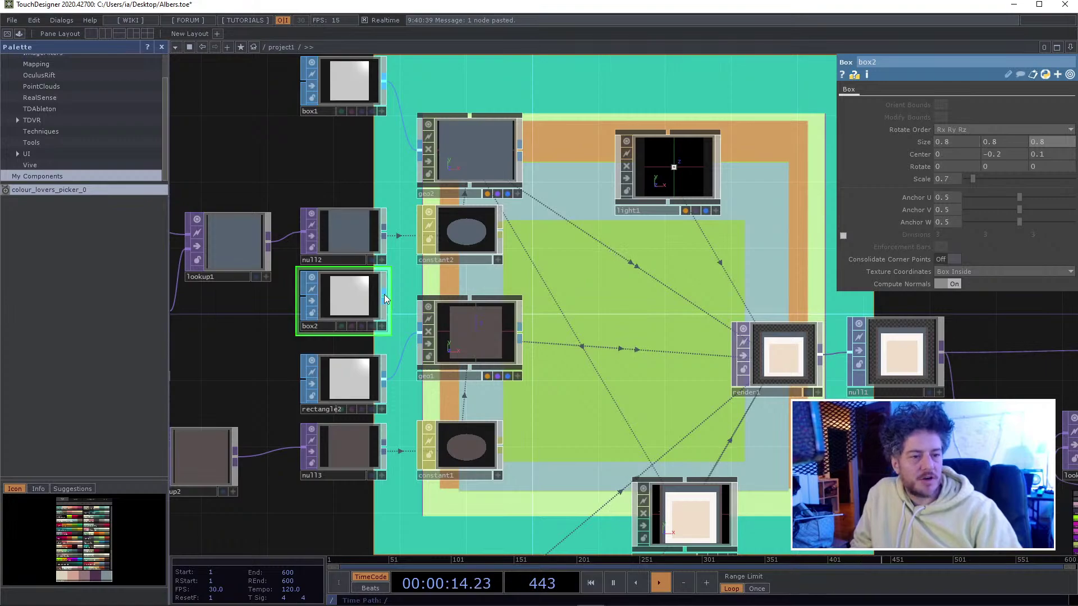
- Connect box2 to geo1 in place of rectangle2 and set box2's scale to 0.8
left_click_drag(384, 294, 410, 334)
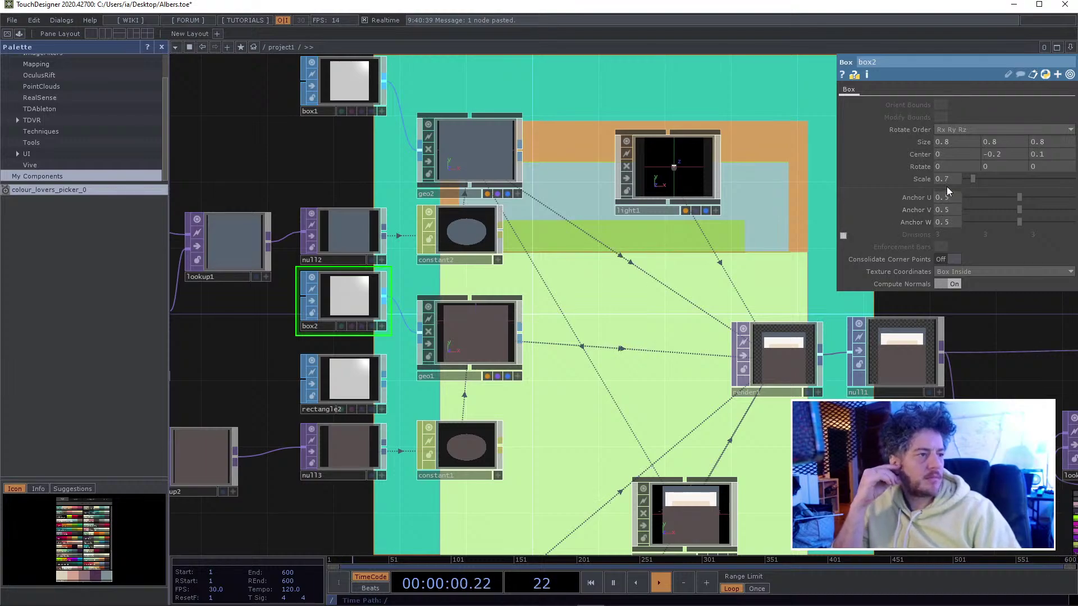
mouse_move(973, 179)
left_mouse_down()
mouse_move(1014, 180)
mouse_move(958, 176)
left_mouse_up()
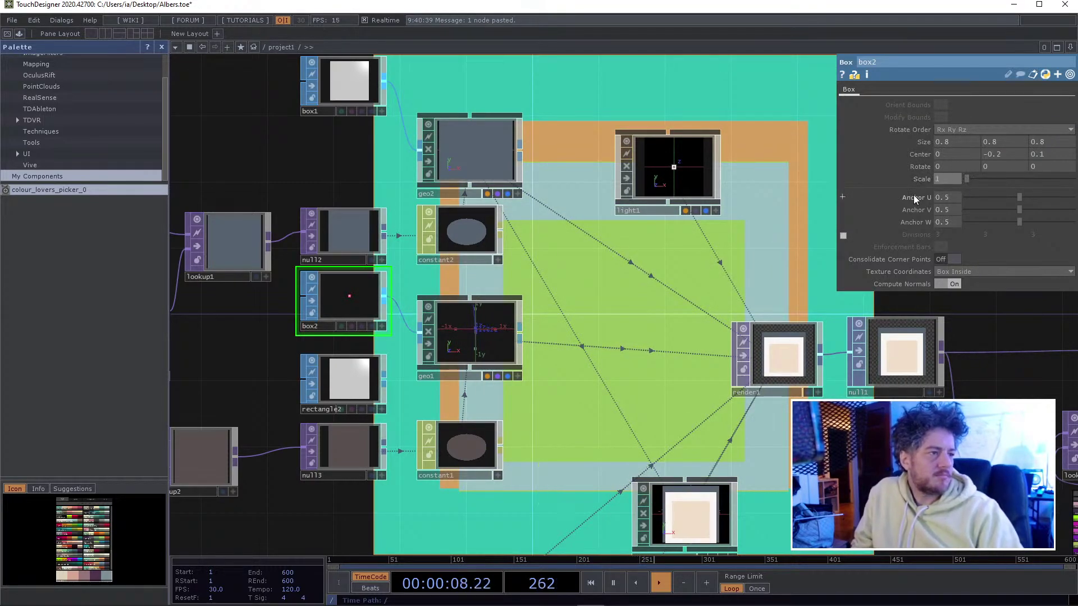
type("1")
key("Return")
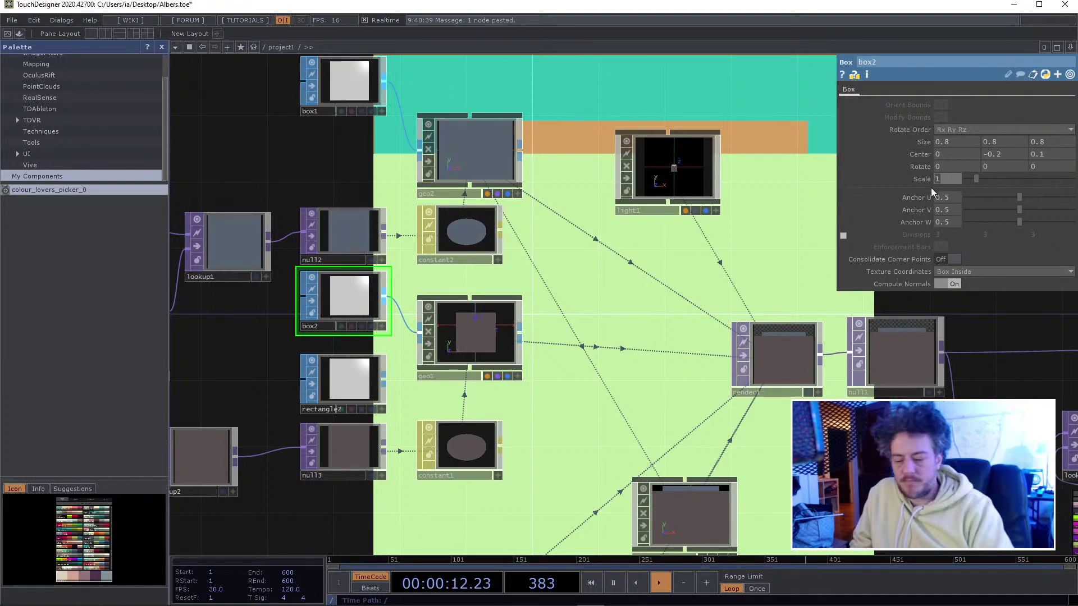
type("0.8")
key("Return")
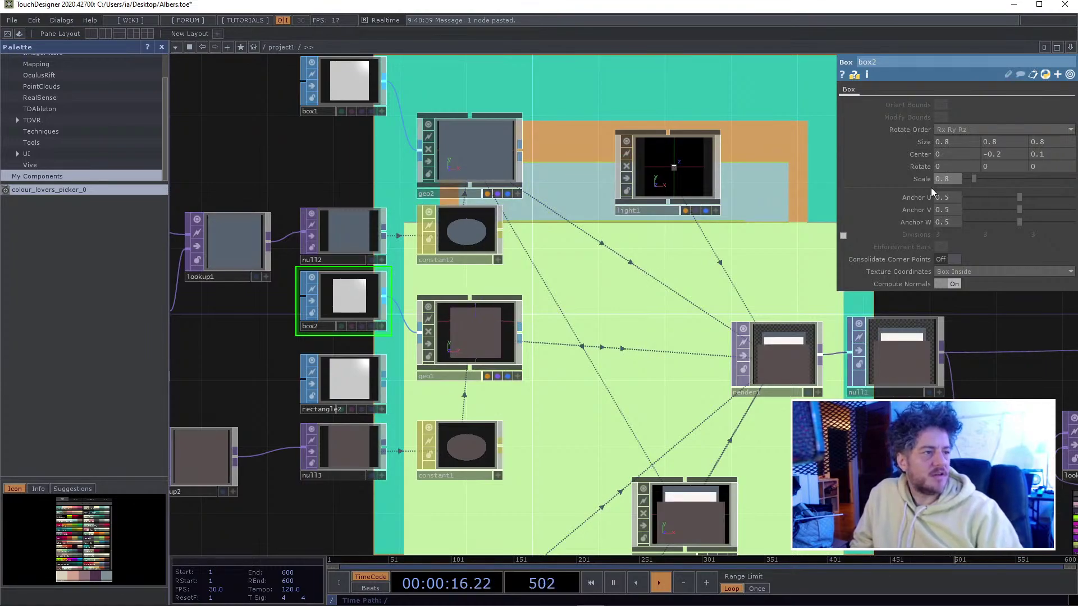
- Set box2's size to 1 on all three axes
type("1")
left_click_drag(994, 142, 971, 142)
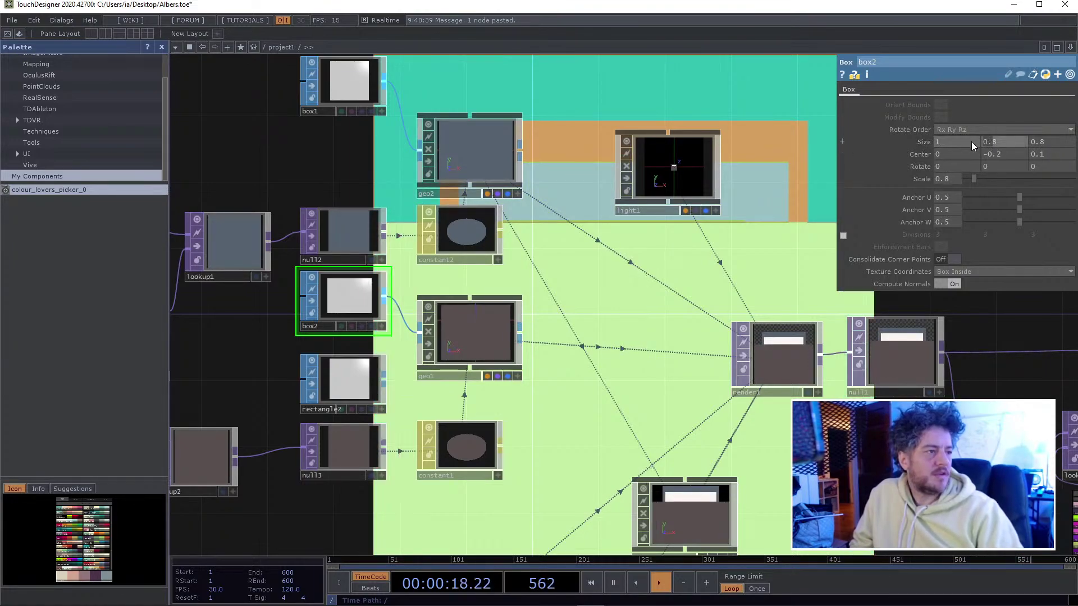
type("1")
double_click(1049, 143)
type("1")
key("Return")
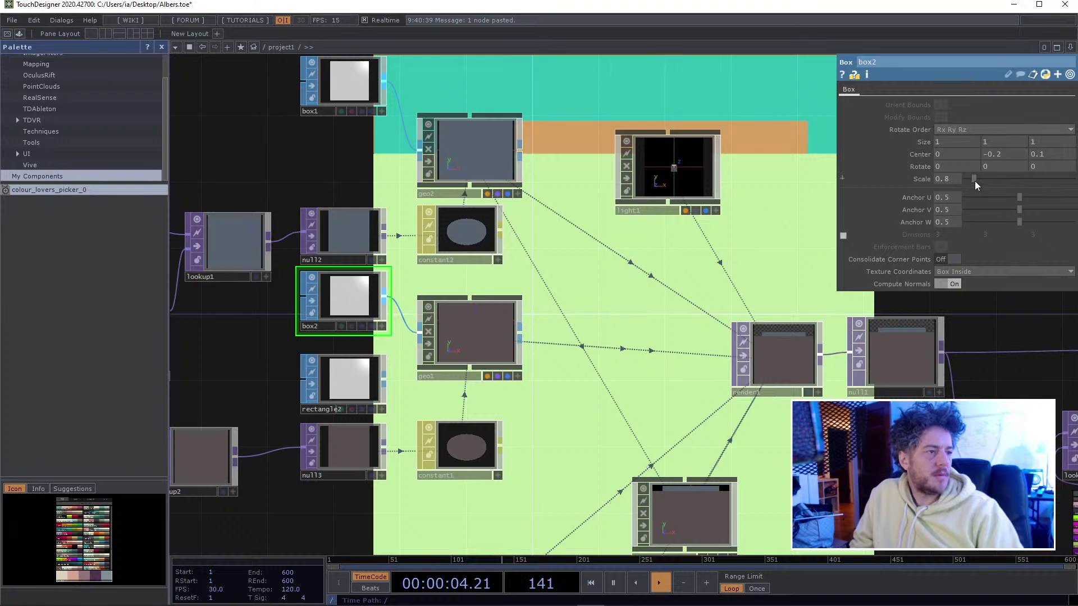
- Reduce box2's uniform scale to 0.6
left_click_drag(975, 180, 974, 183)
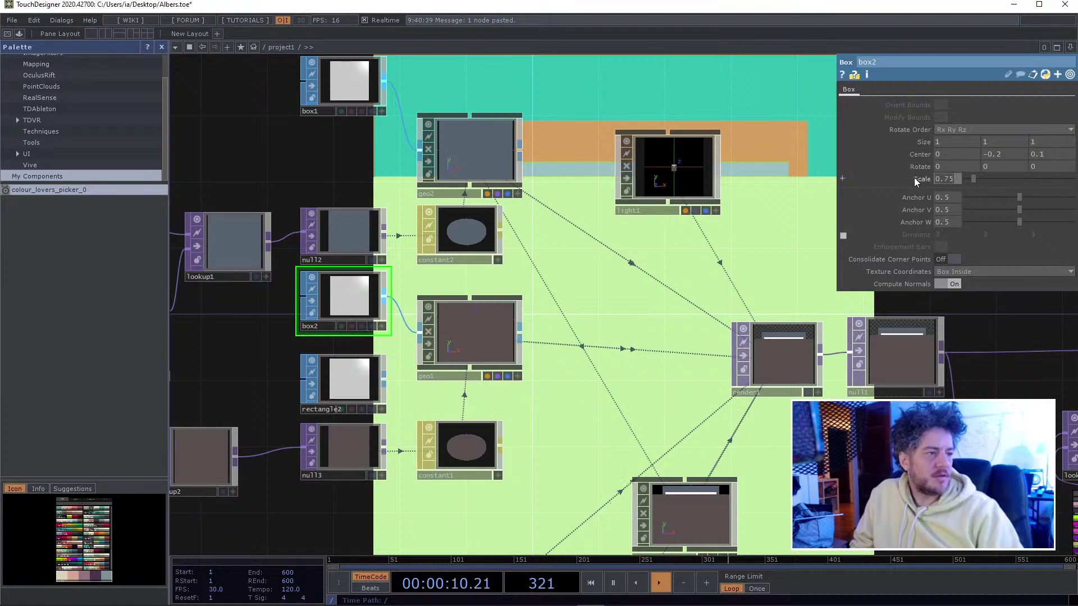
type("0.6")
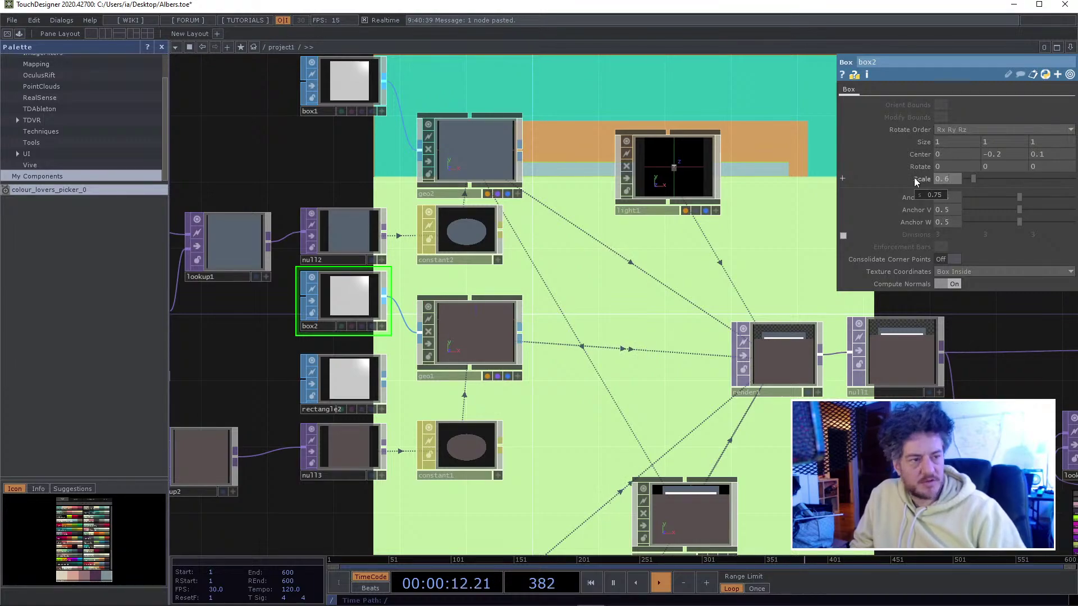
key("Return")
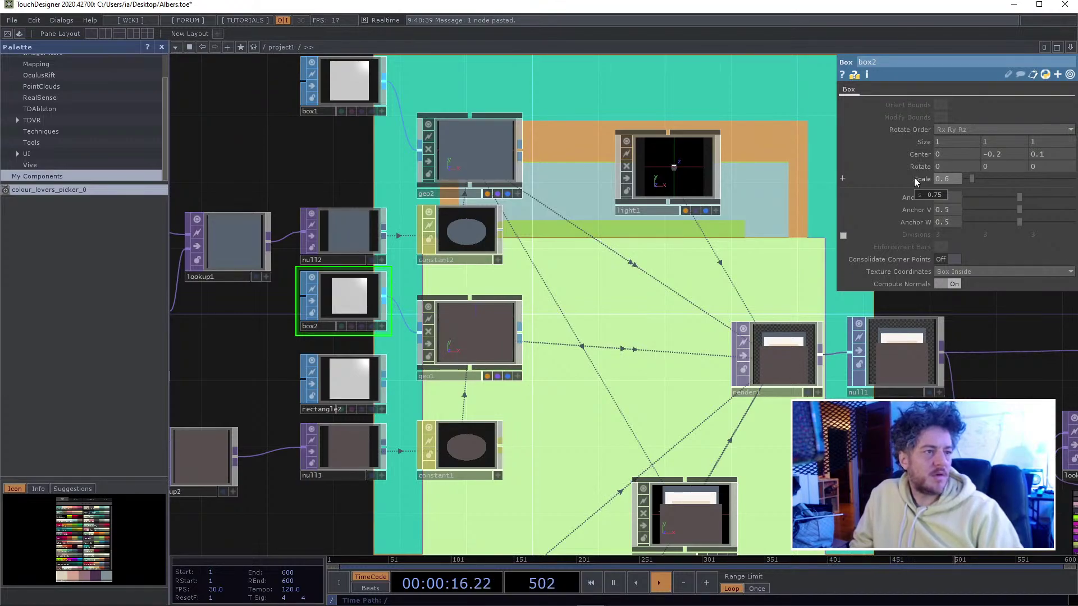
- Move box1 down beside geo2 and set its scale to 0.8
left_click_drag(348, 86, 350, 157)
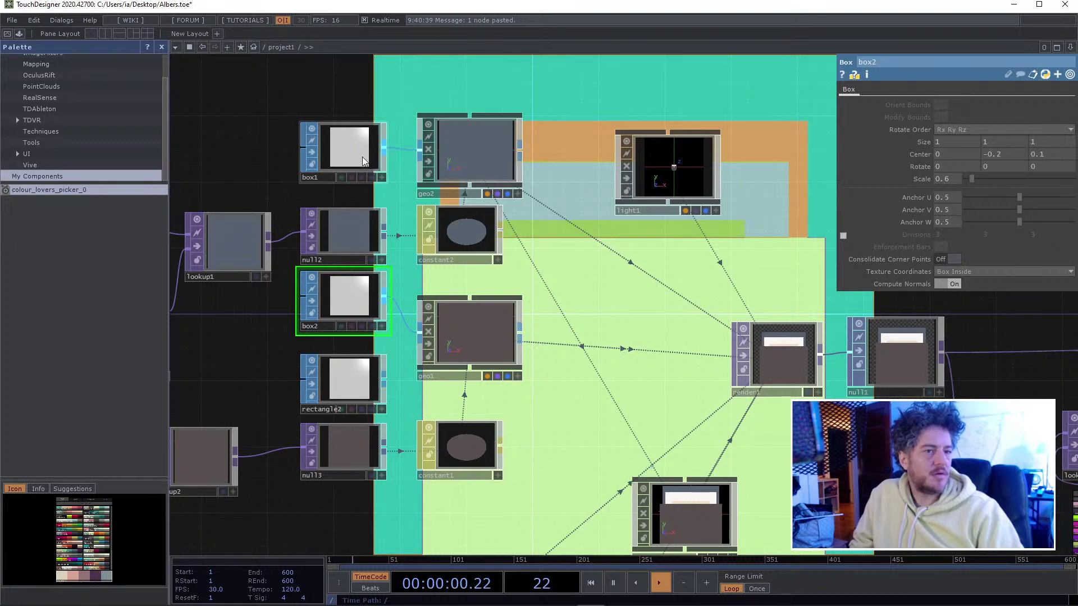
left_click(362, 157)
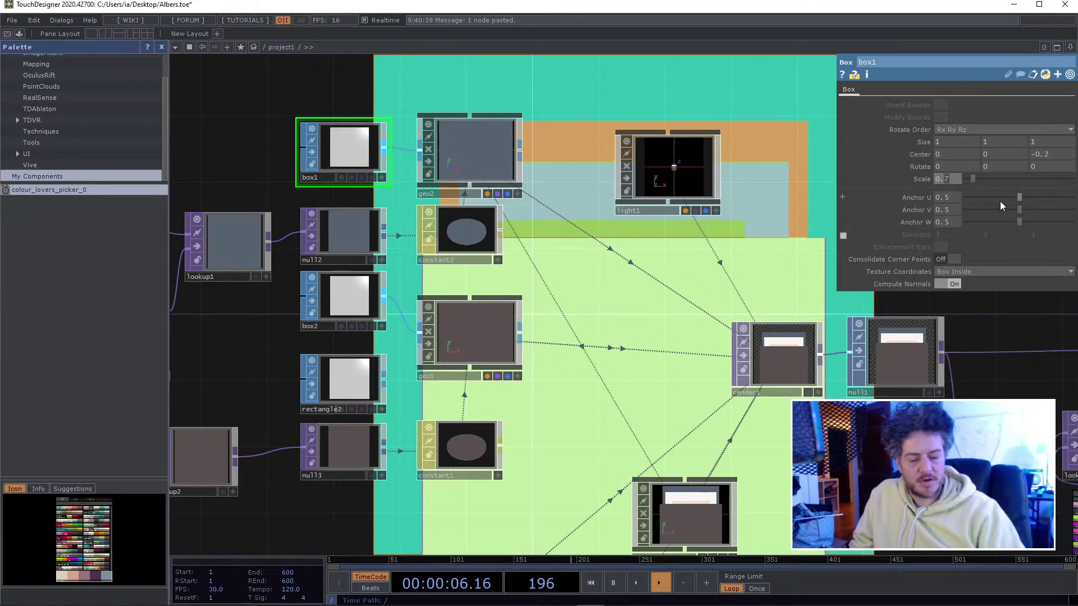
type("8")
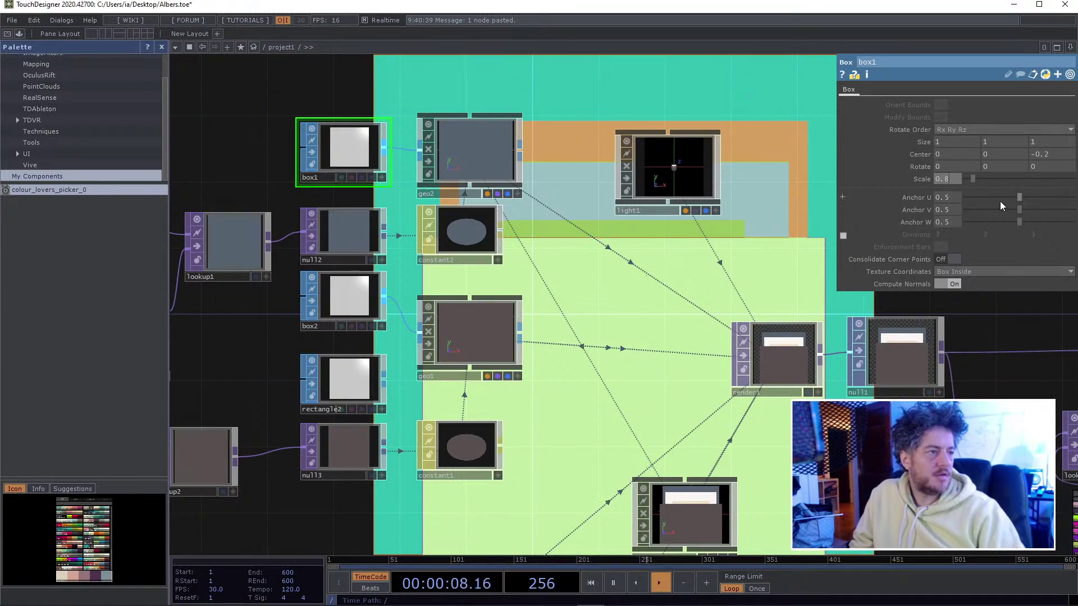
key("Return")
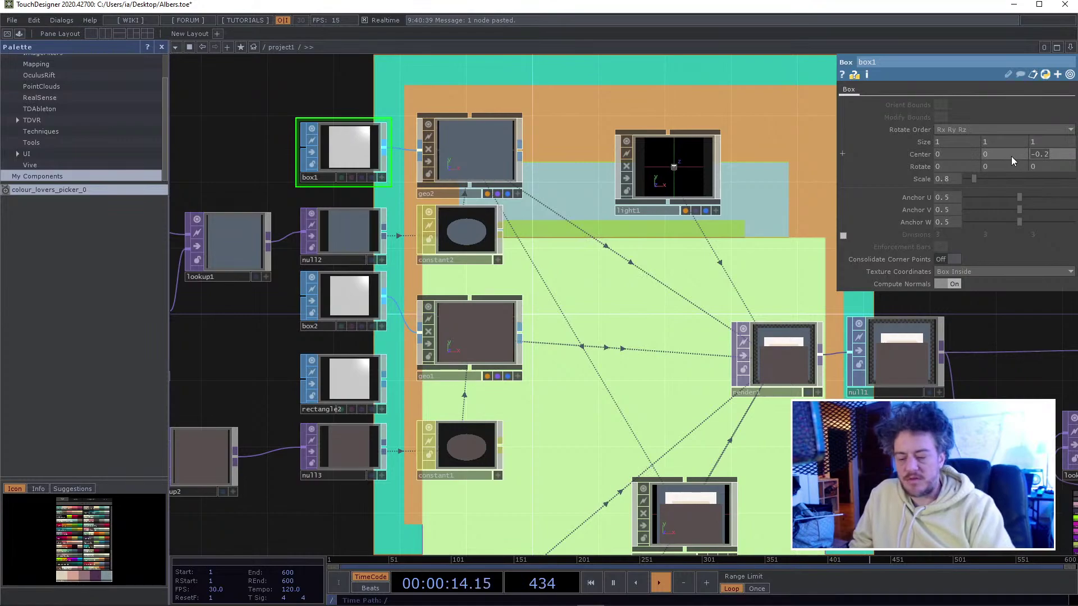
- Try 0.1 as box1's center in Z and compare its parameters with those of box2
type("0")
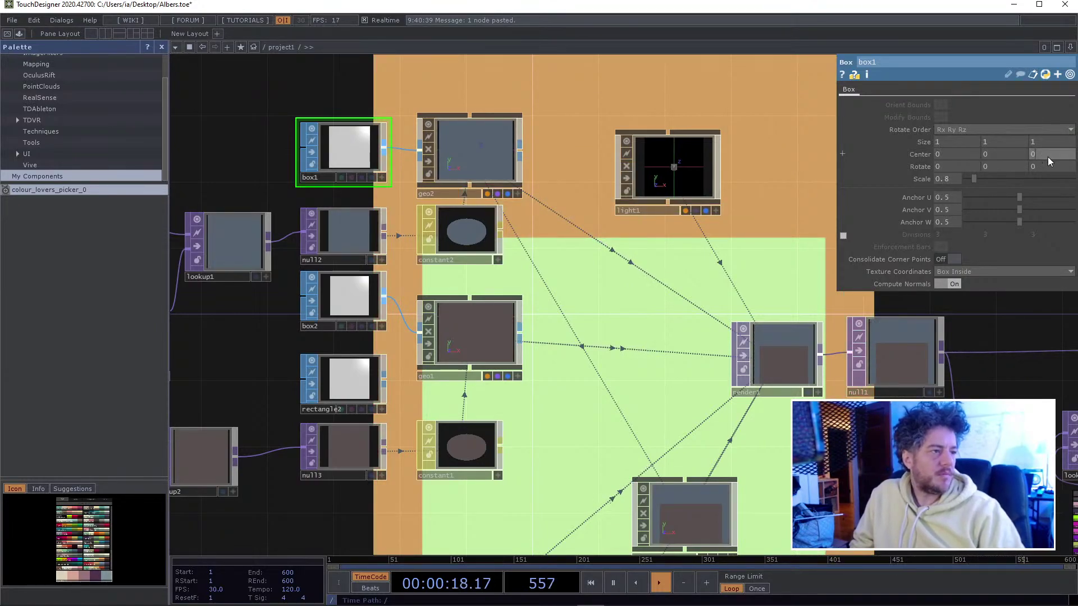
type(".1")
key("Return")
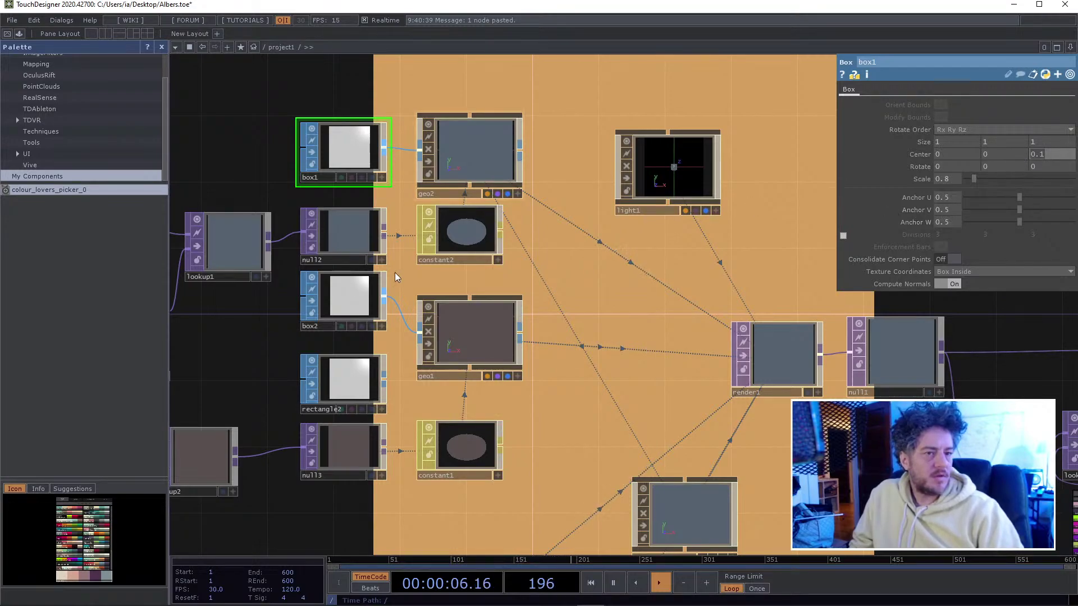
left_click(350, 294)
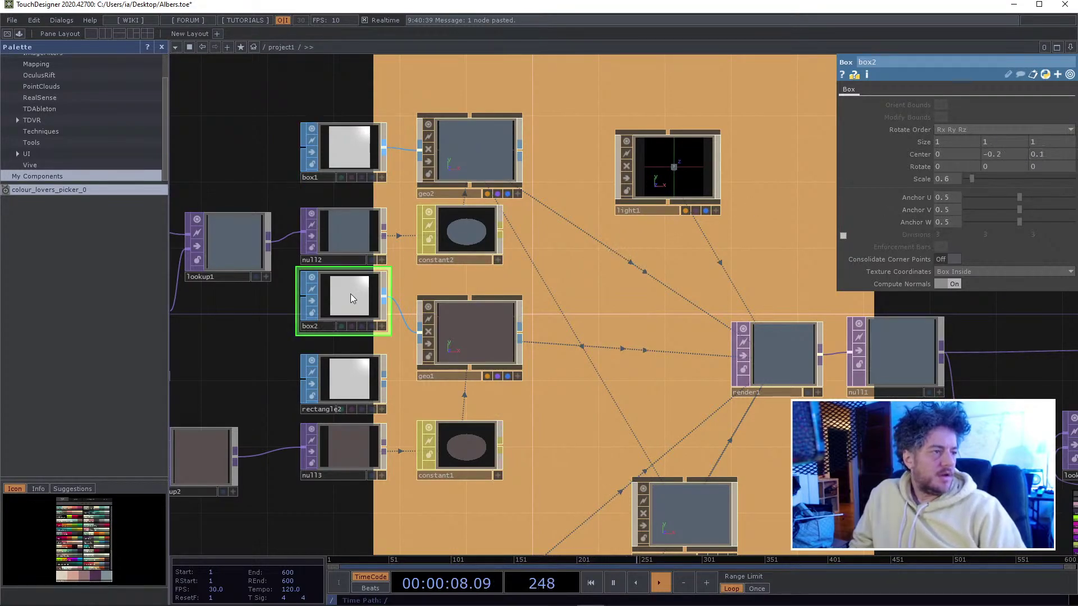
left_click(348, 147)
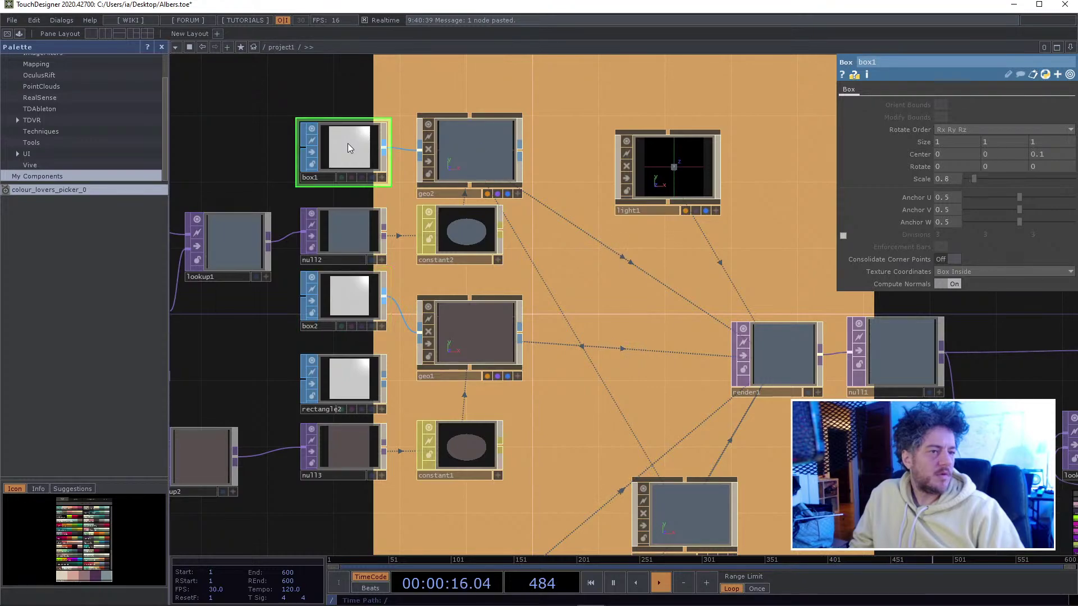
left_click(366, 302)
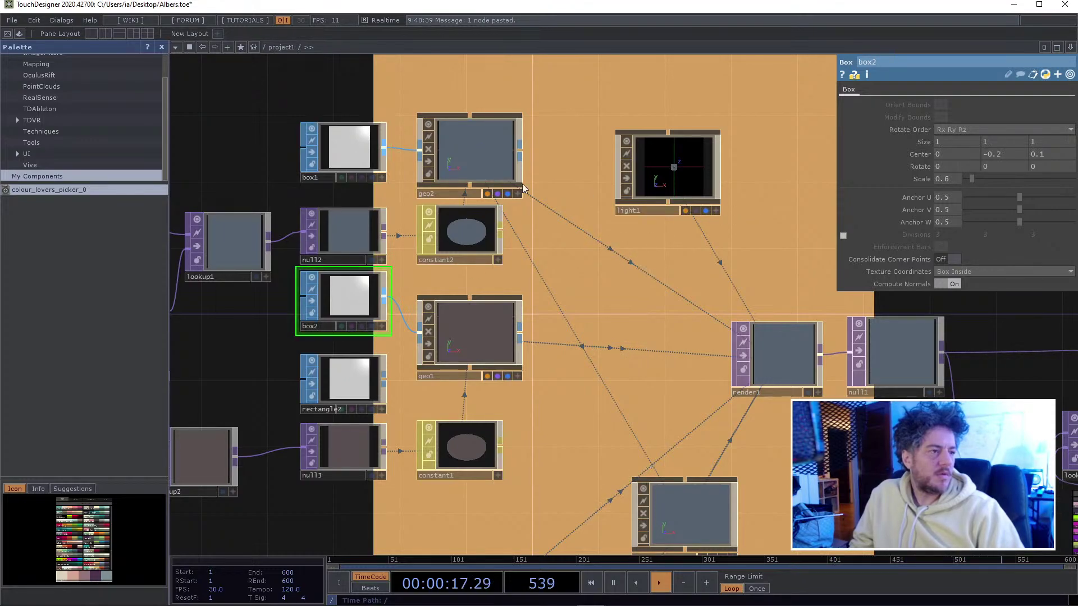
- Set box1's center to 0 in Z
left_click(349, 160)
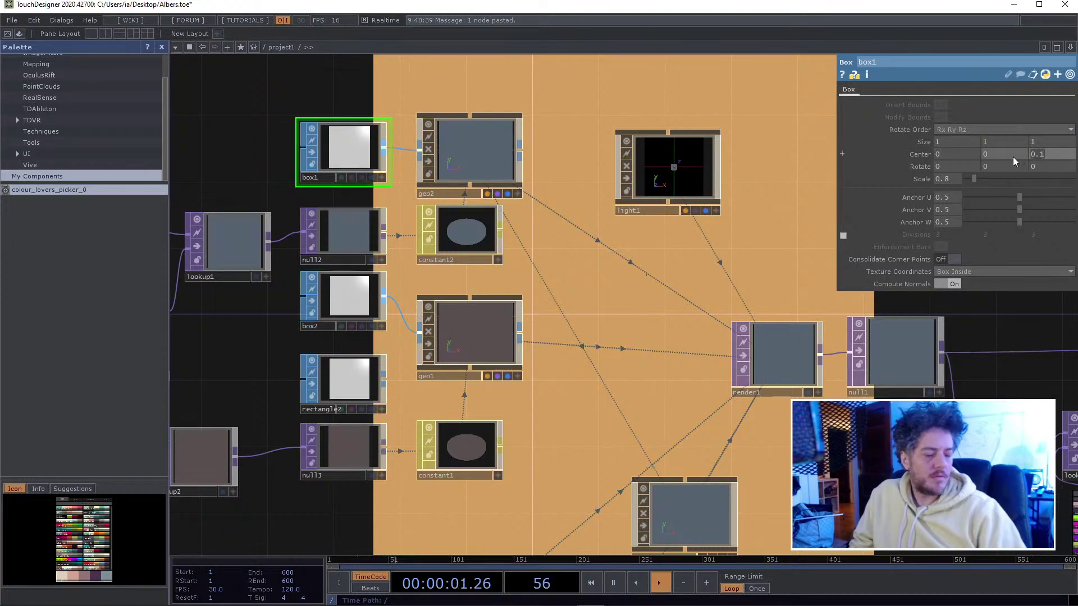
key("BackSpace")
key("BackSpace")
key("Return")
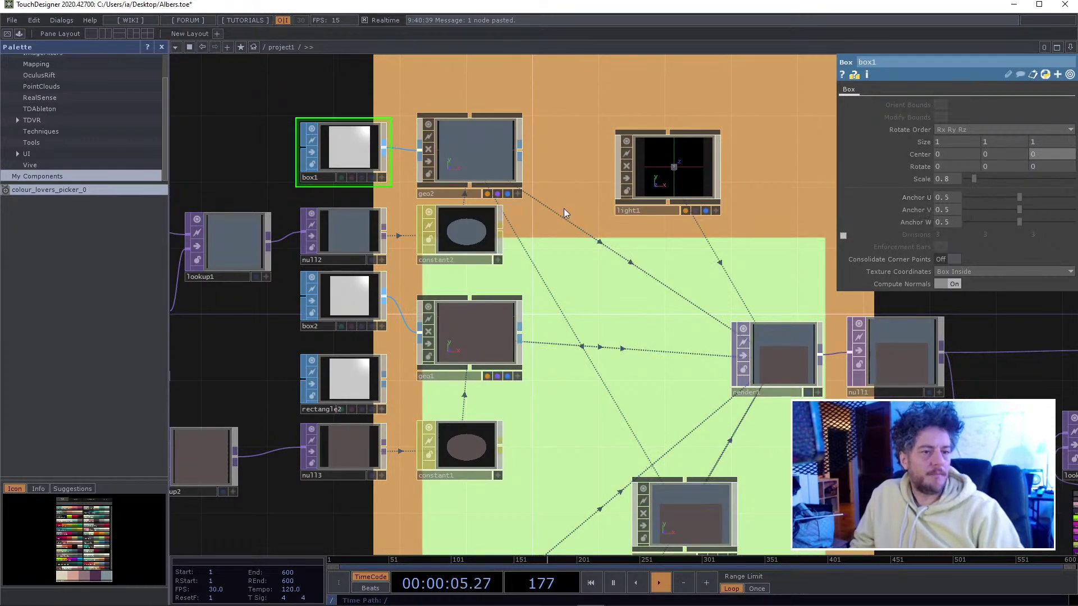
- Set box2's center to -0.03 in Y, checking rectangle2's center for reference
left_click(352, 376)
left_click(347, 298)
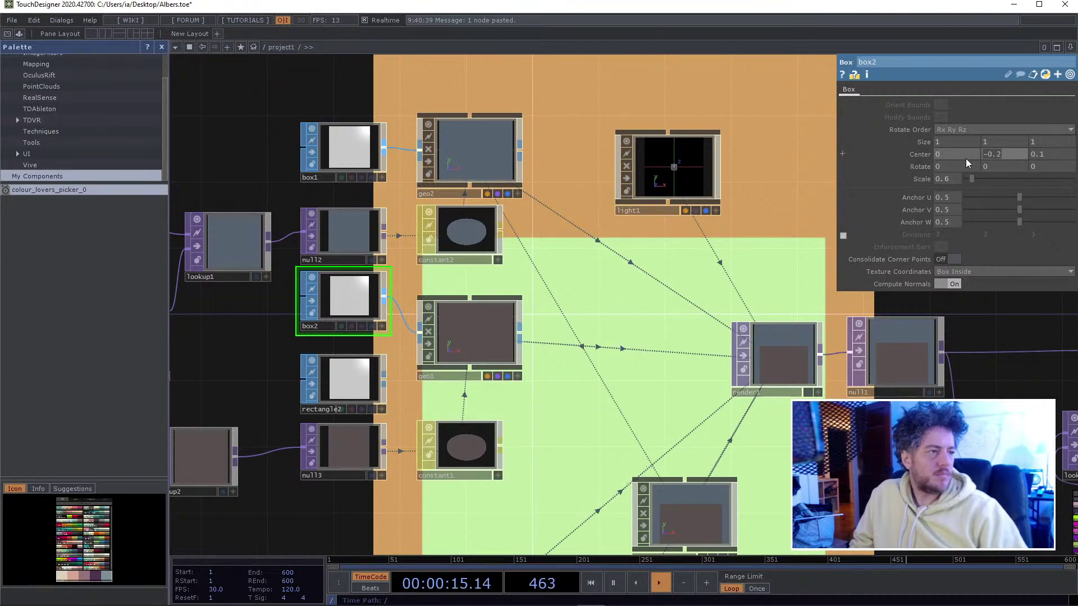
key("ctrl+z")
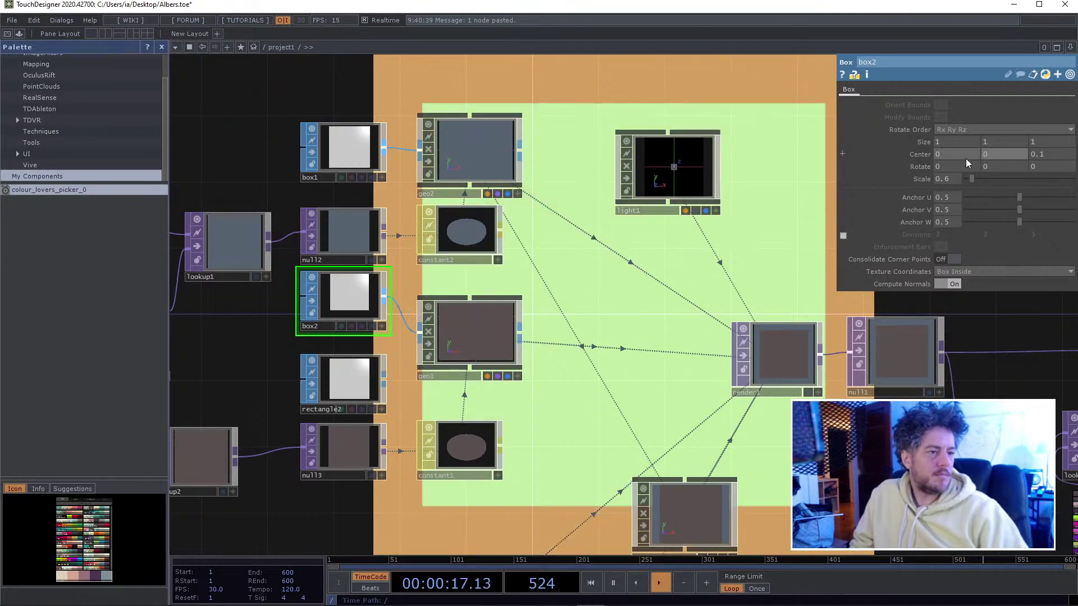
left_click(999, 155)
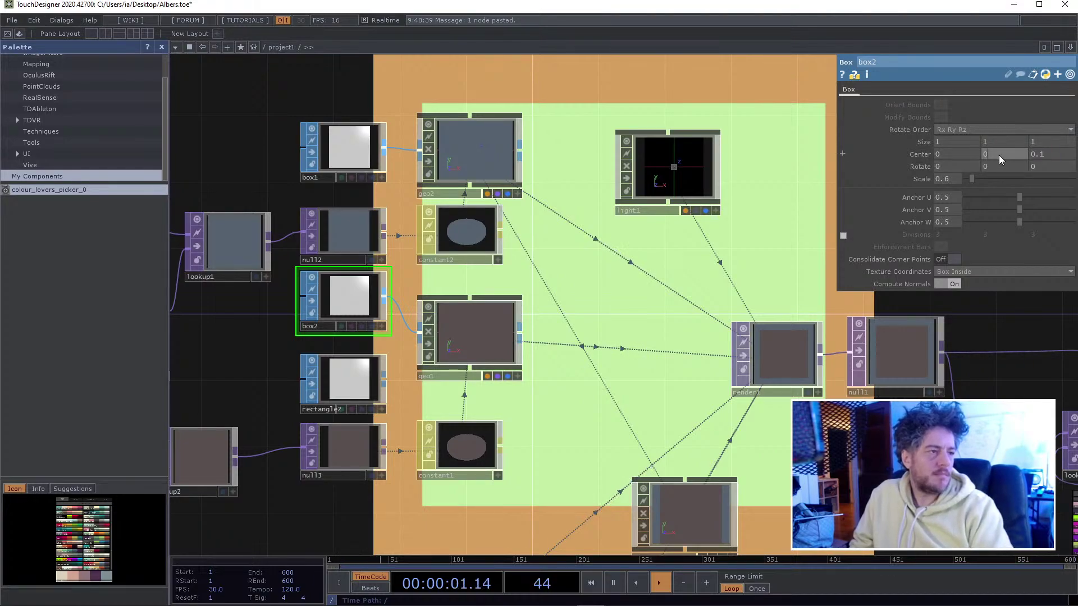
type("-0.01")
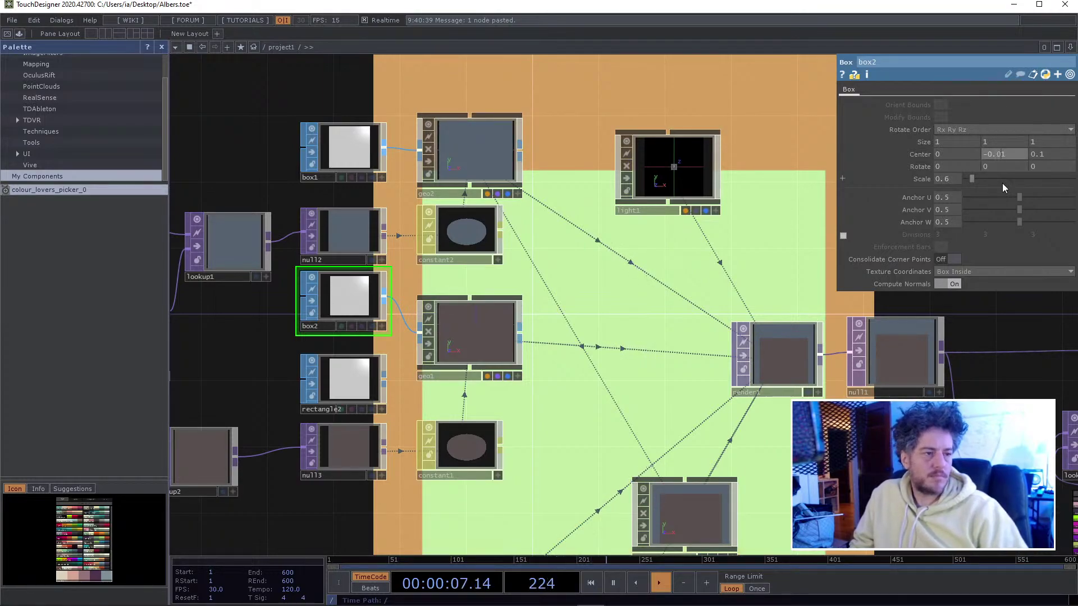
type("0")
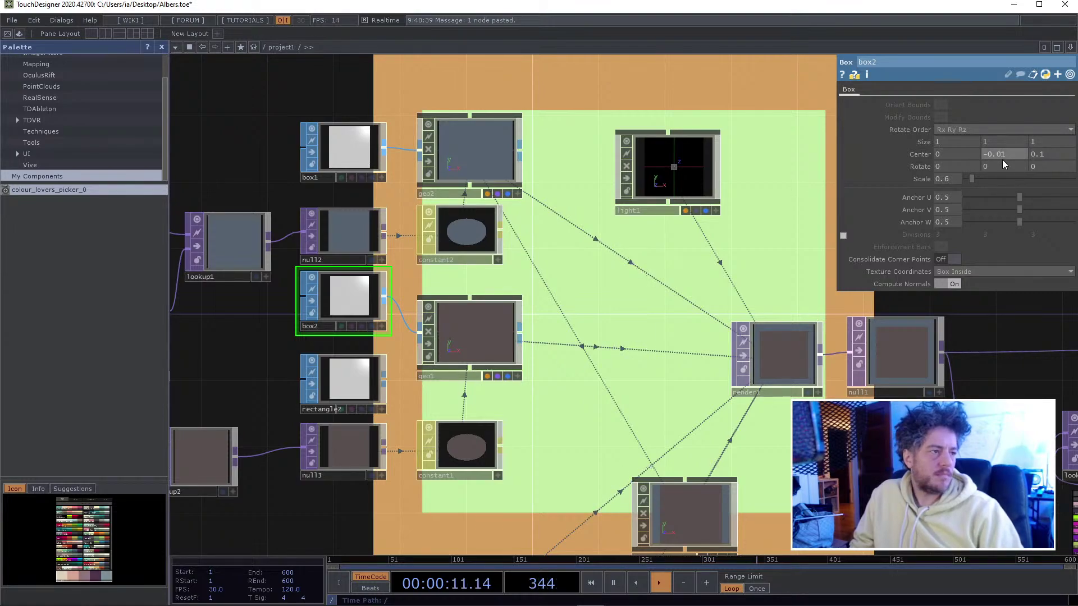
type("0")
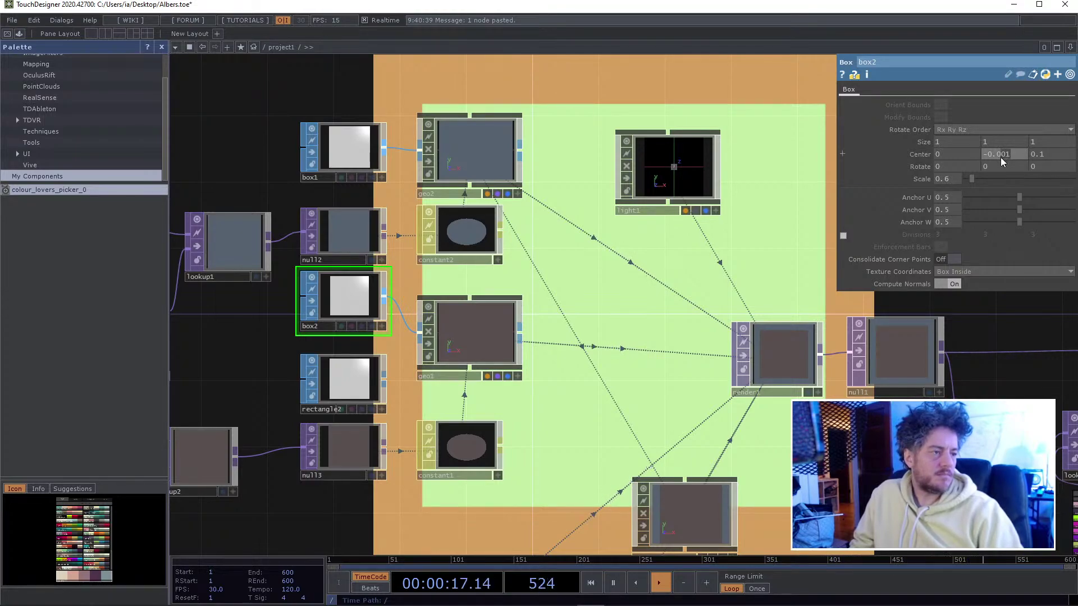
key("Return")
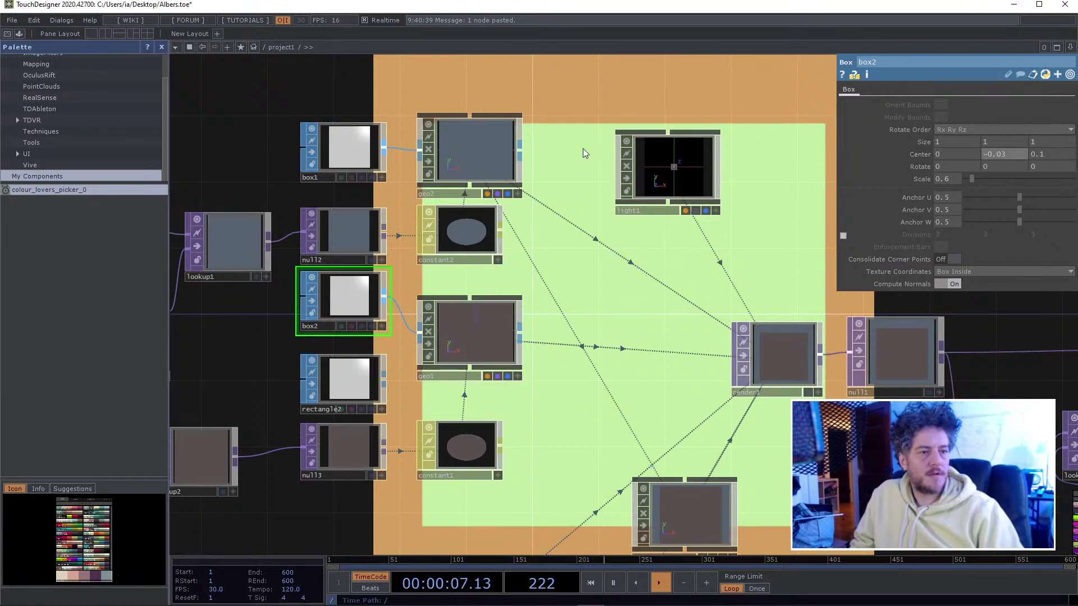
- Delete the disconnected rectangle2 and move box2 down beside geo1
left_click_drag(584, 148, 591, 147)
scroll(591, 147, "down", 5)
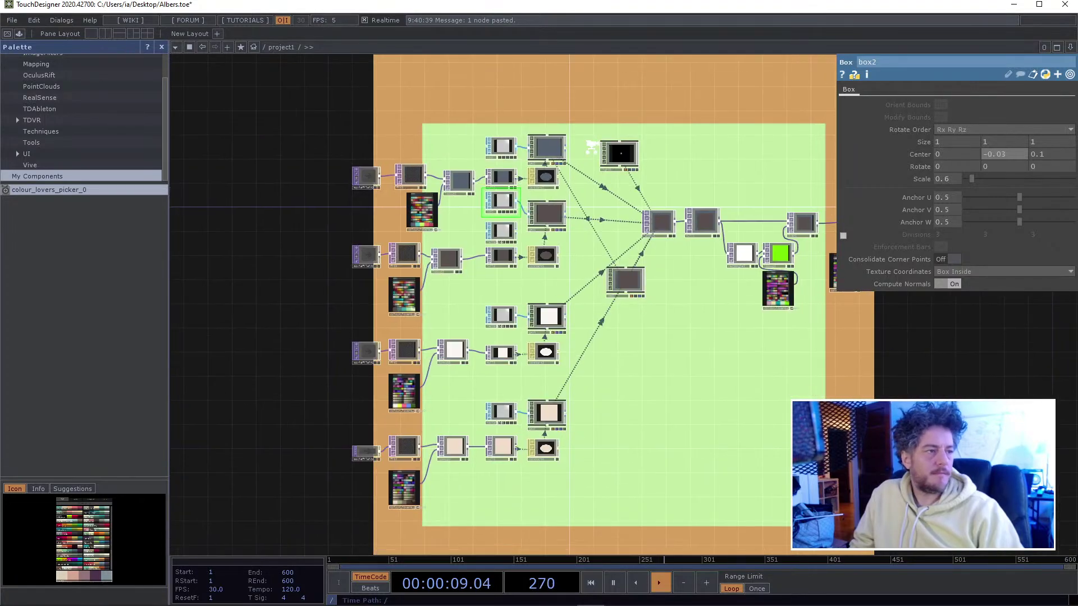
scroll(591, 148, "up", 3)
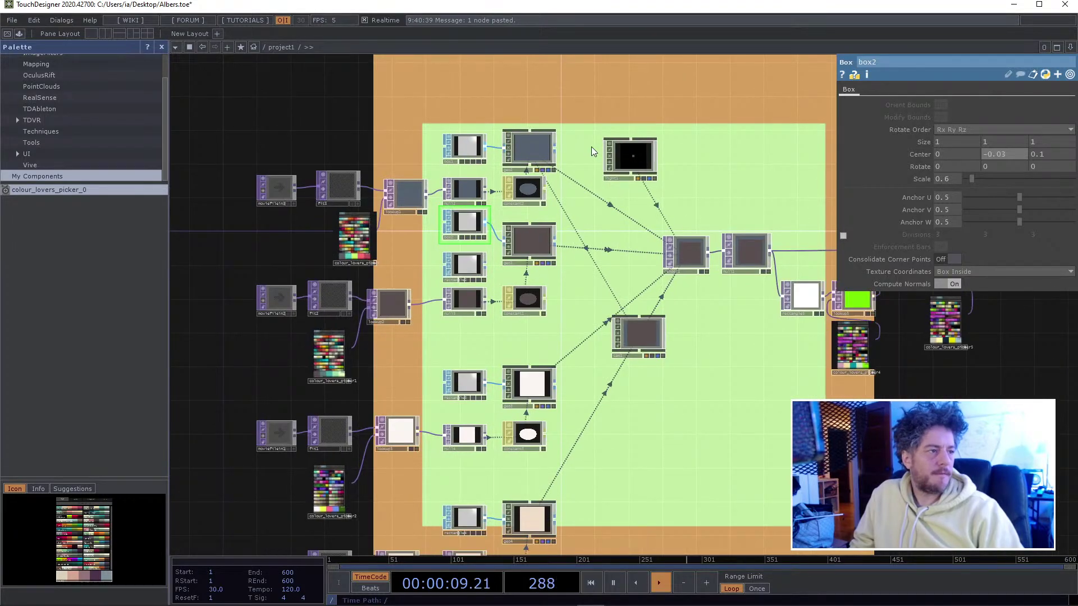
left_click(466, 263)
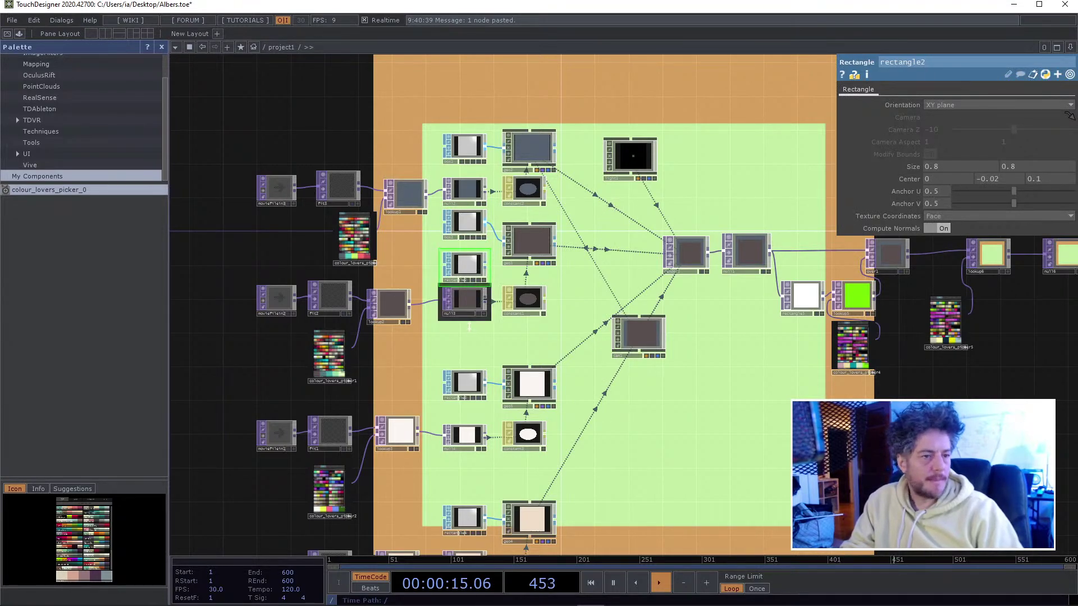
key("Delete")
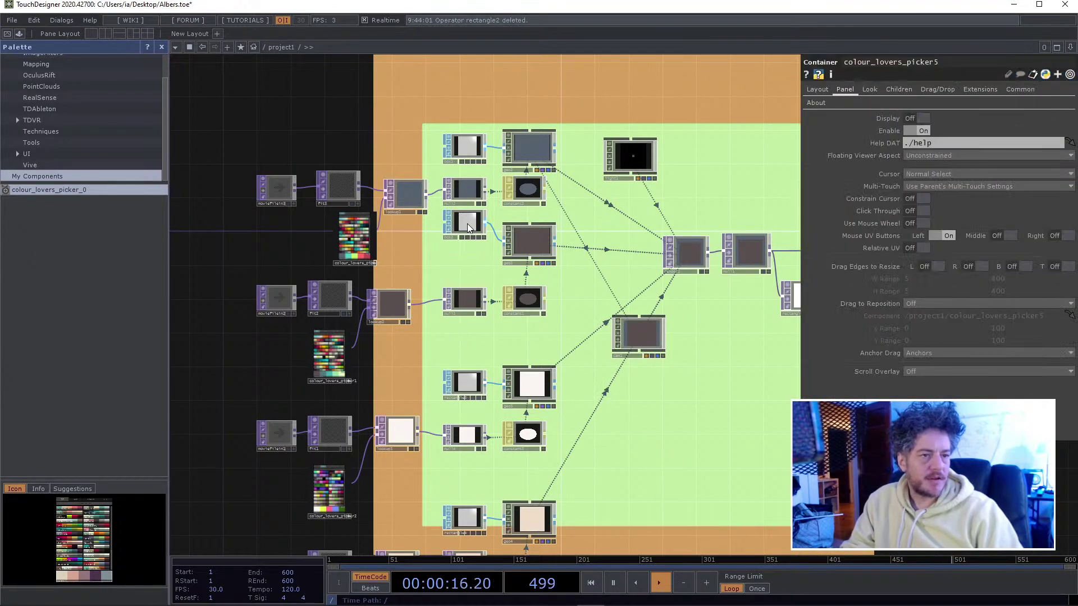
left_click_drag(467, 224, 461, 249)
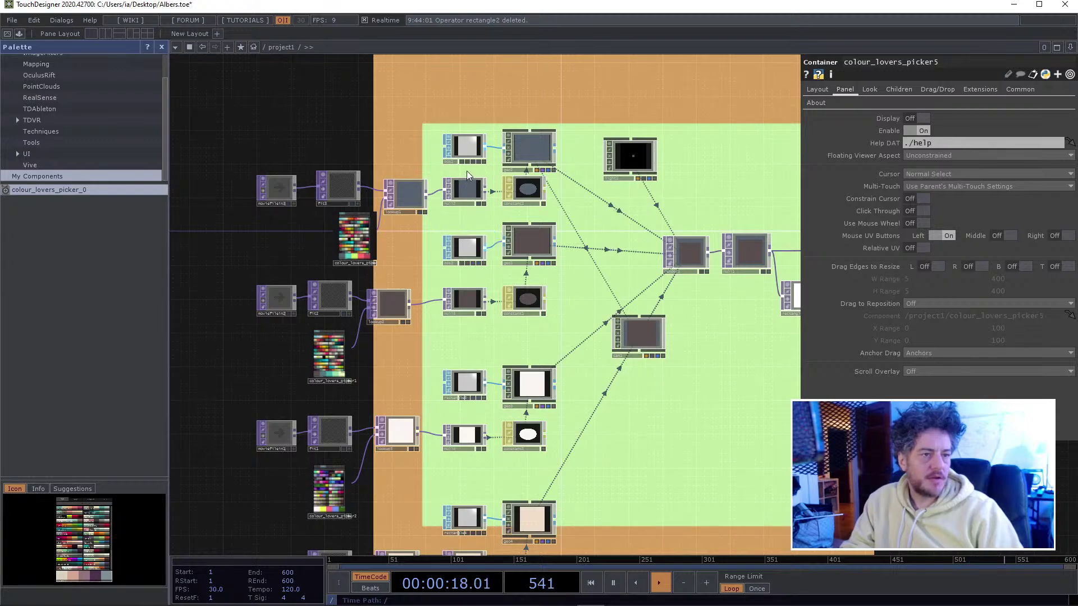
- Copy box2 for reuse and save the project
left_click(469, 253)
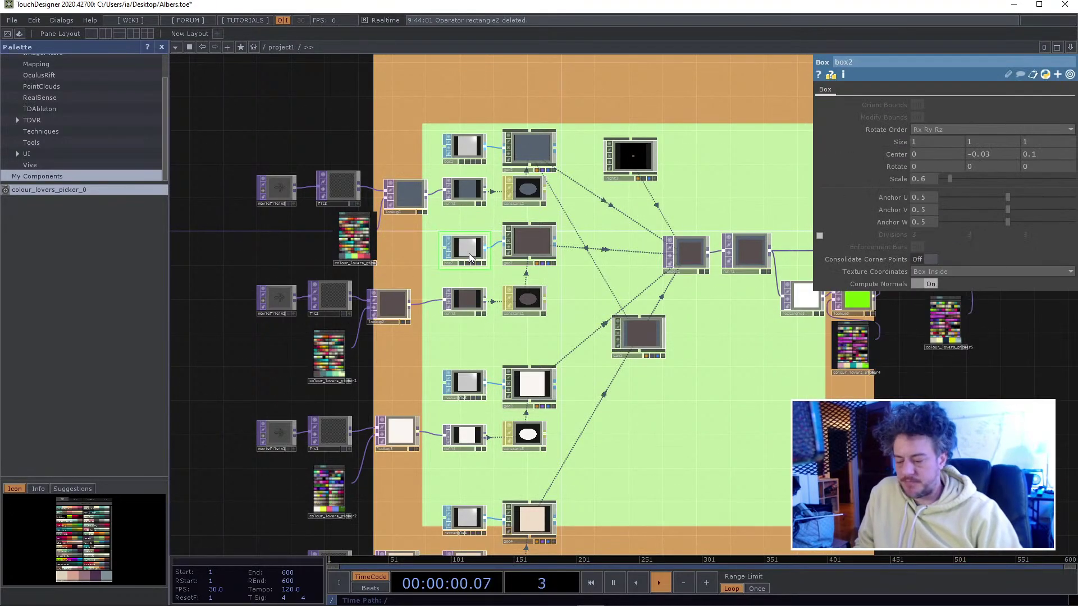
key("ctrl+c")
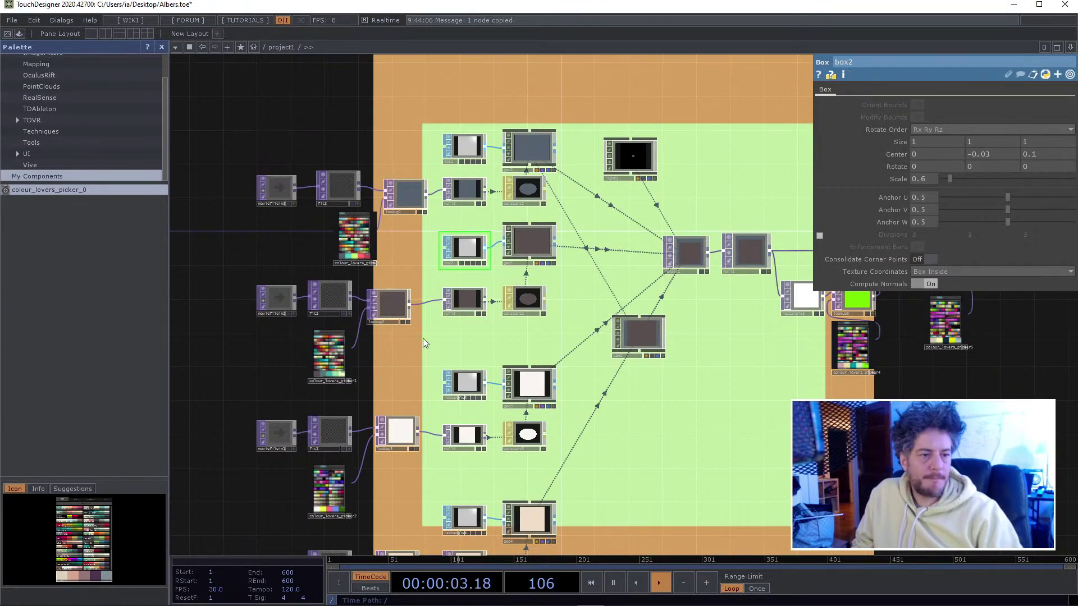
key("ctrl+s")
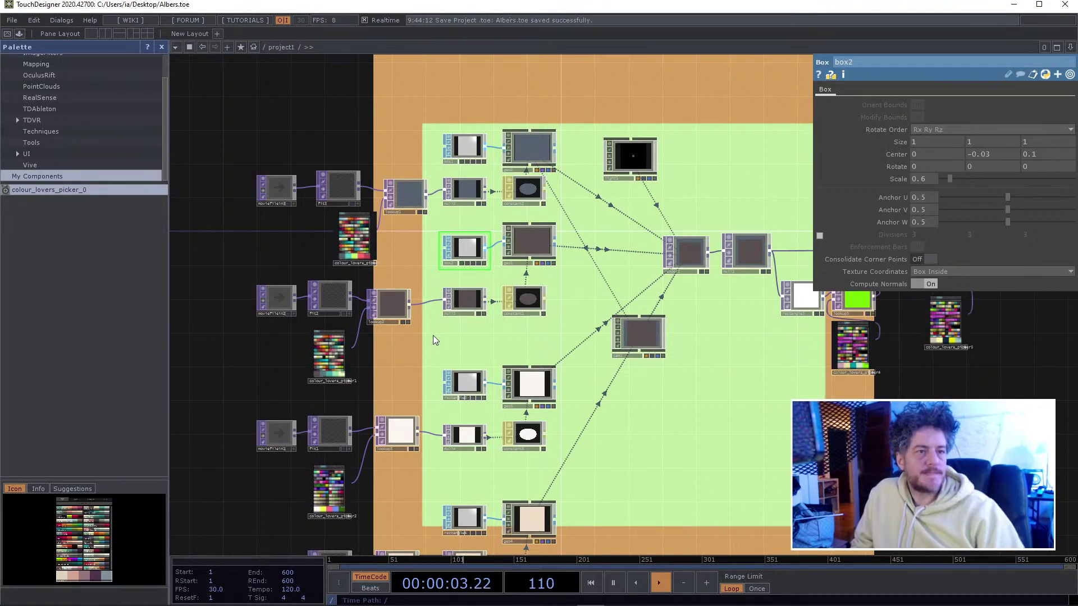
- Pause the timeline and compare the size and center of rectangle3 with the settings of box2
scroll(433, 335, "up", 3)
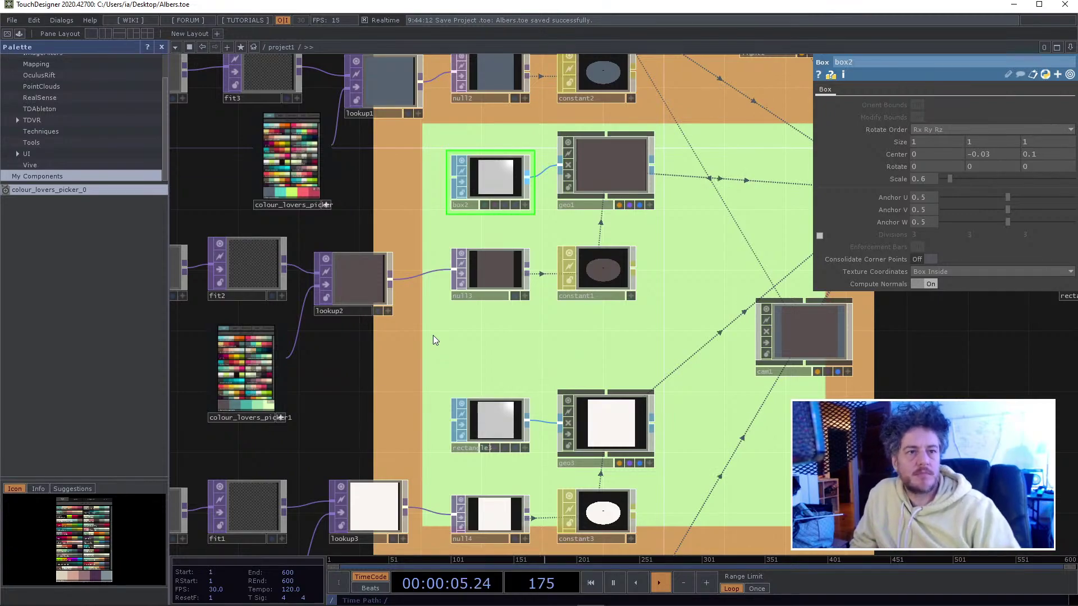
key("space")
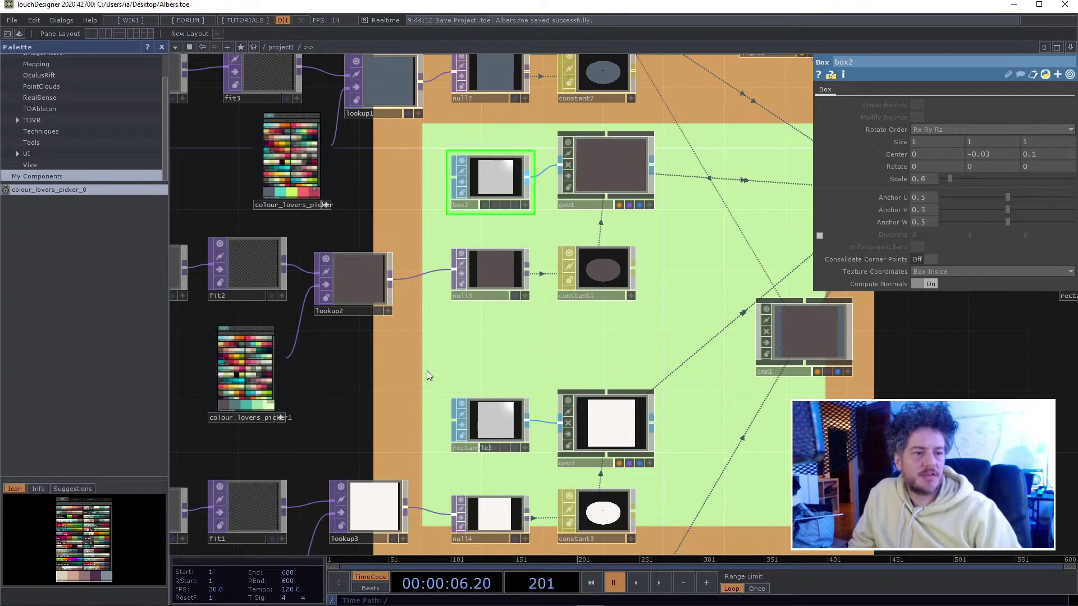
left_click_drag(406, 392, 406, 443)
left_click_drag(406, 355, 395, 382)
left_click(395, 382)
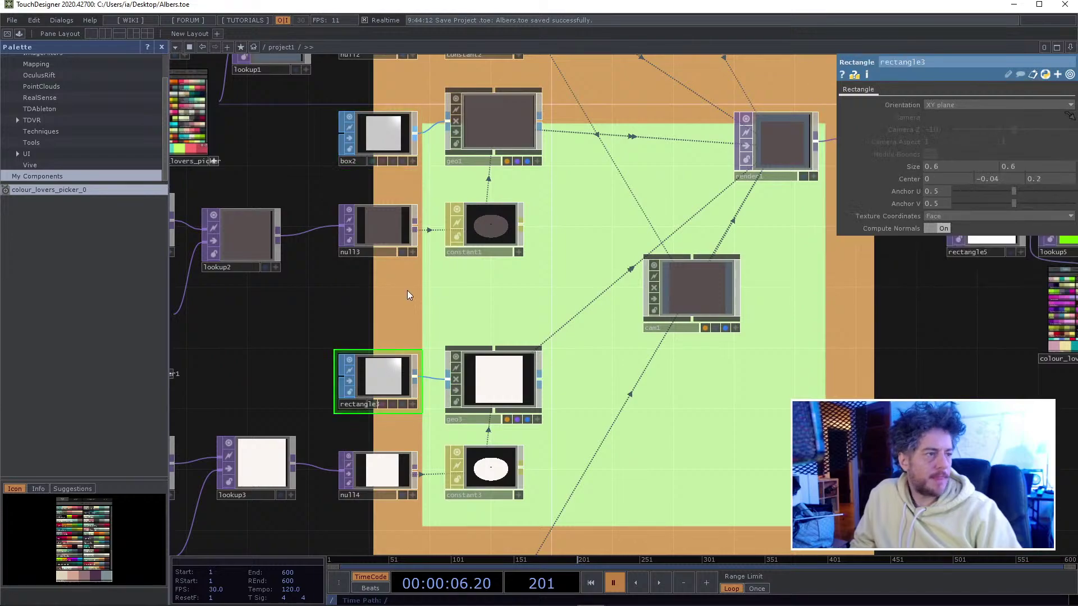
left_click_drag(391, 300, 507, 299)
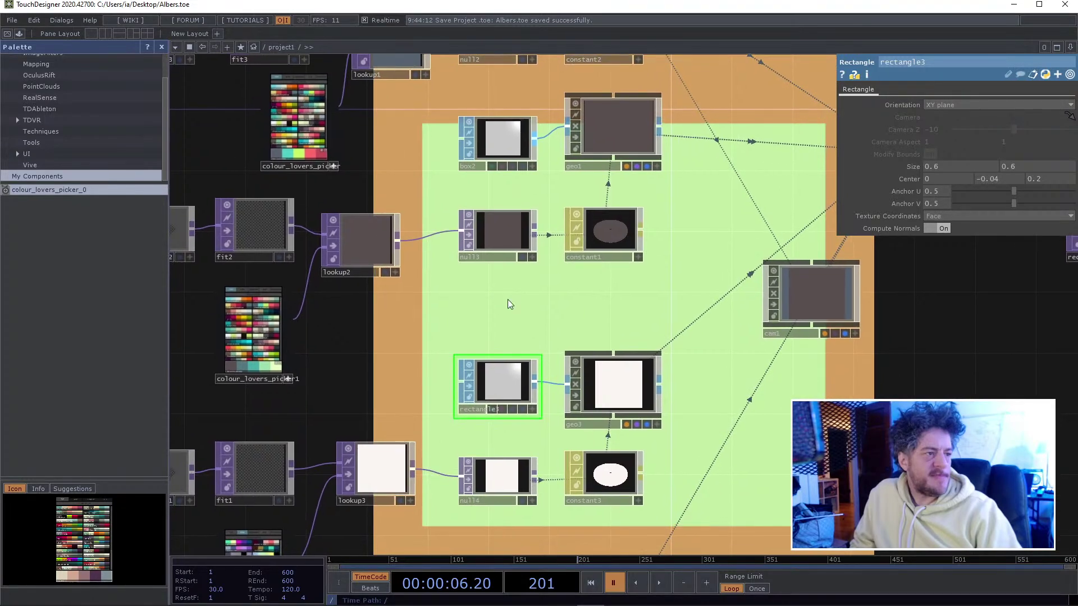
left_click(506, 142)
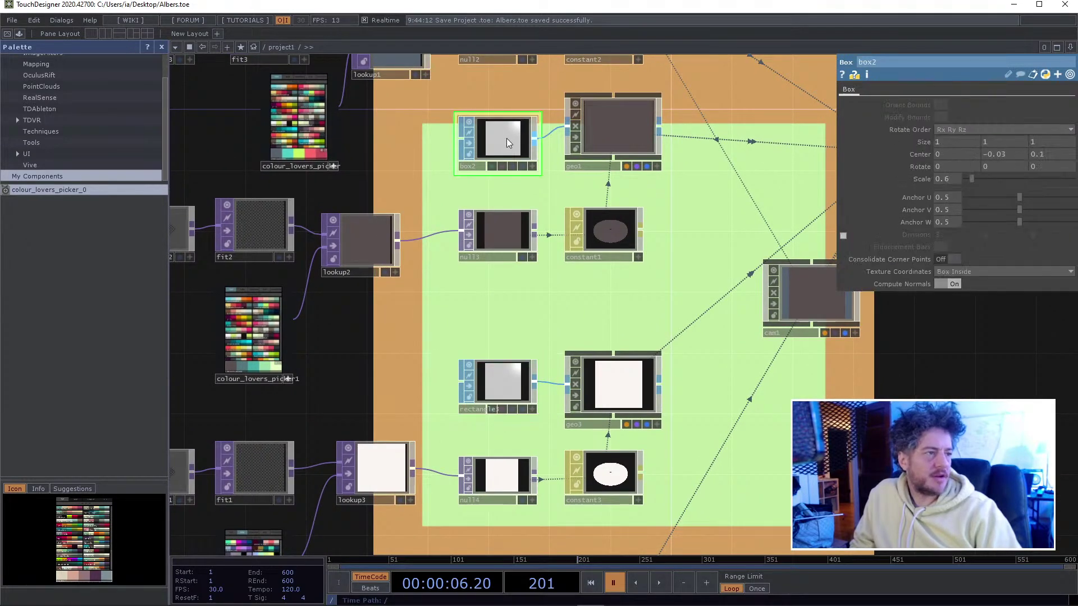
left_click(500, 367)
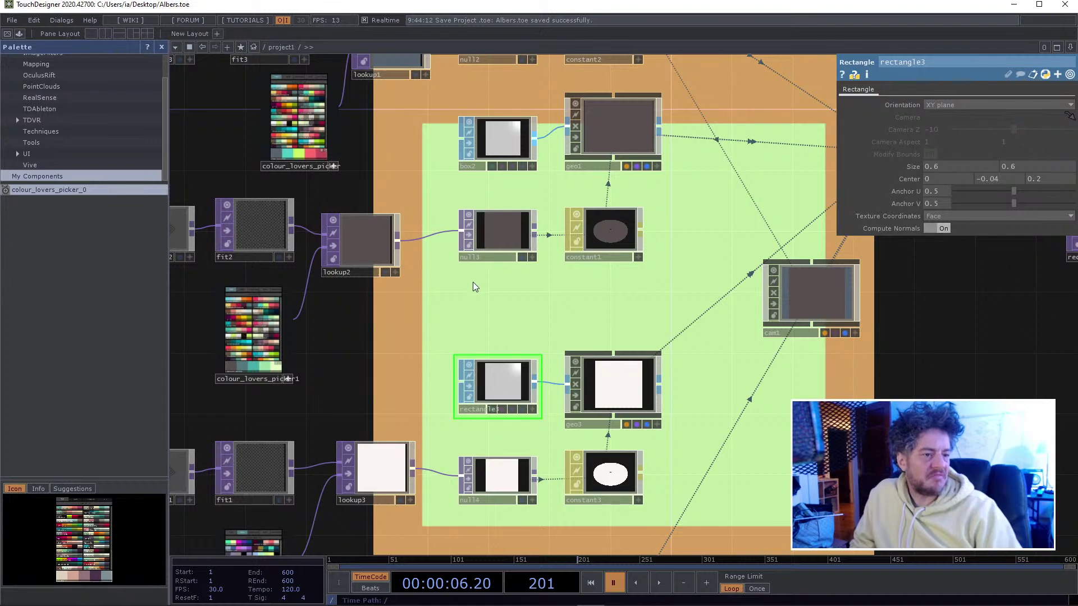
- Delete rectangle3 and paste the copied box in its place as the input geometry of geo3
left_click_drag(475, 300, 506, 403)
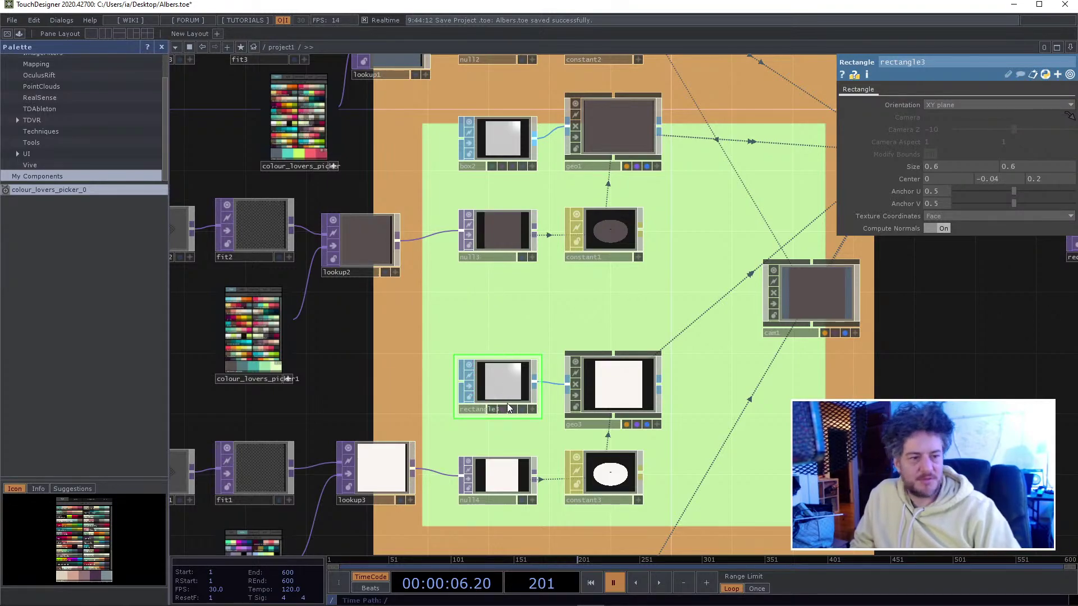
key("Delete")
key("ctrl+v")
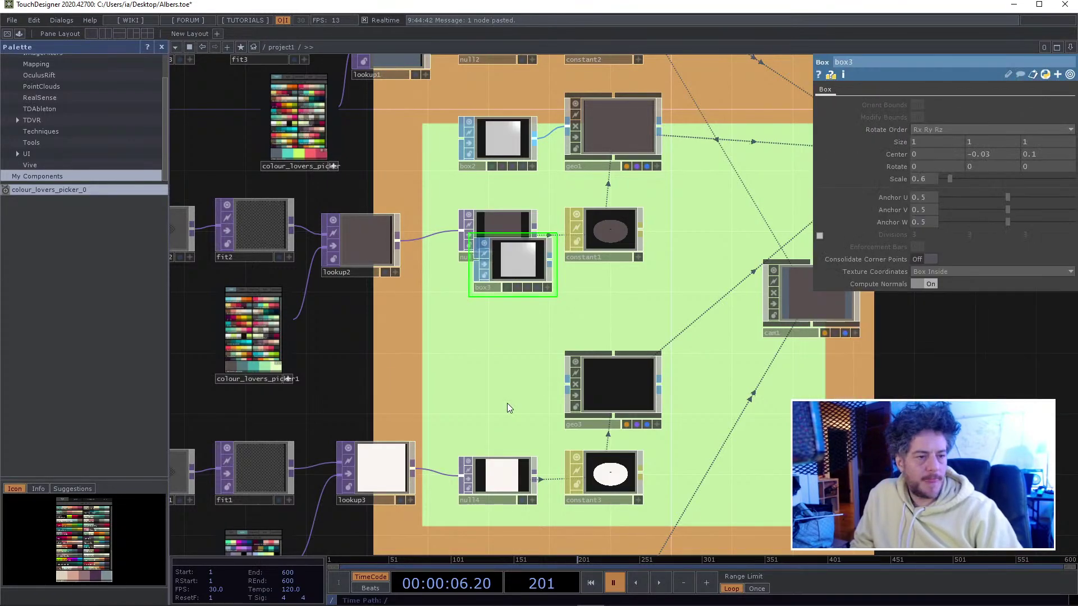
left_click_drag(517, 281, 568, 384)
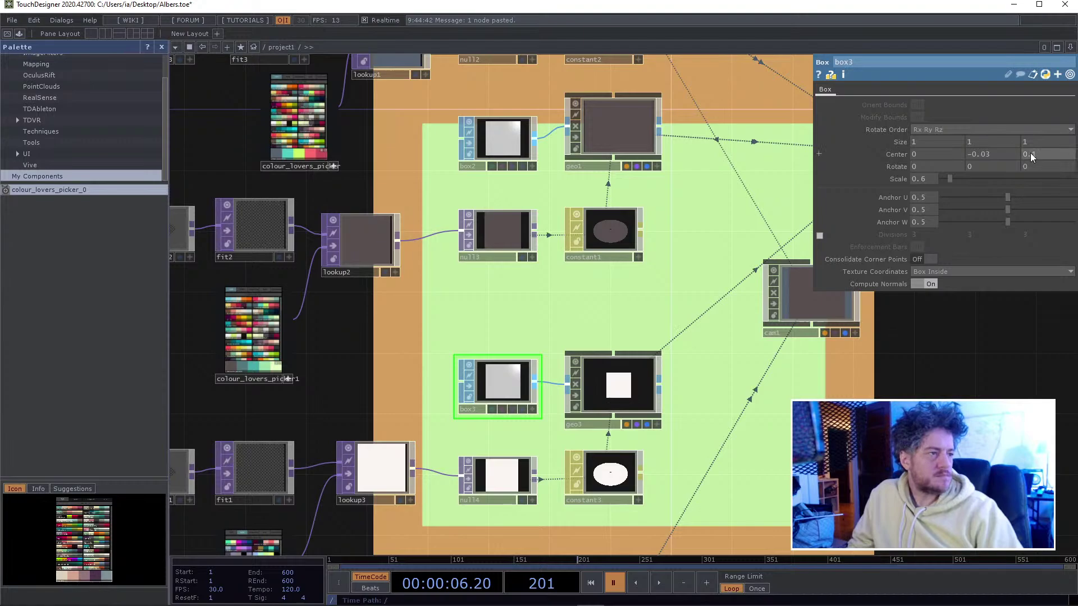
- Set box3's center to 0.2 in Z
left_click_drag(1030, 153, 1035, 154)
type("2")
key("Return")
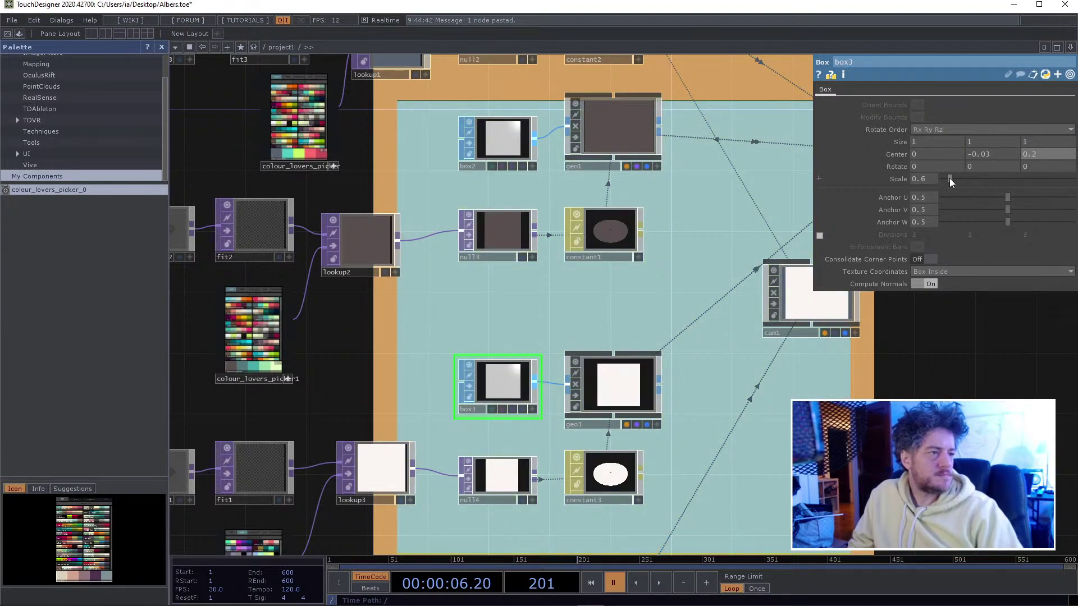
- Try a scale of 0.5 on box3, and return it to 0.6
left_click_drag(924, 179, 925, 180)
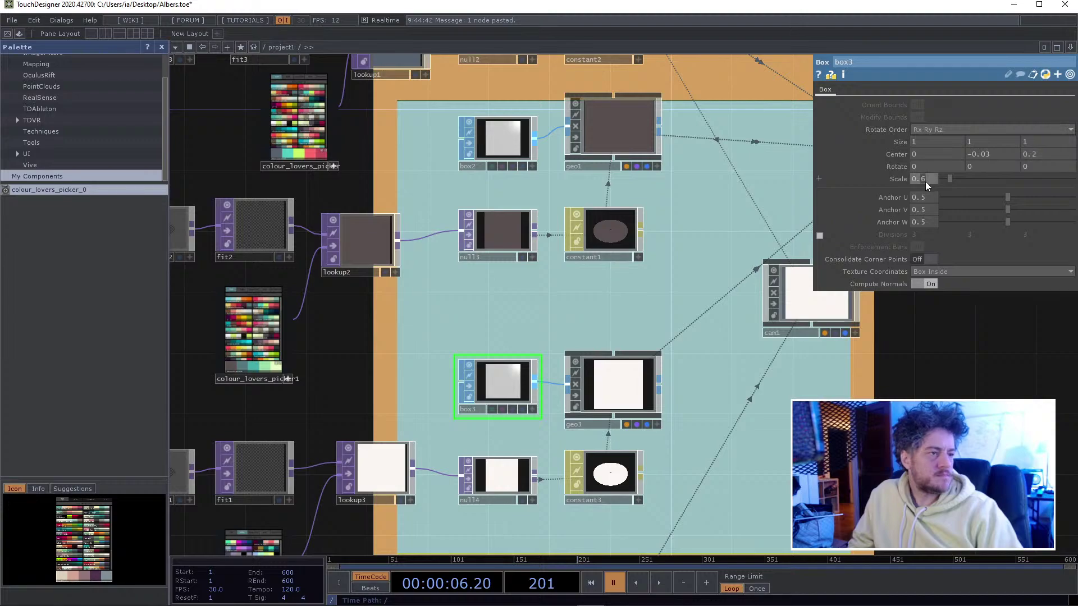
type("5")
key("Return")
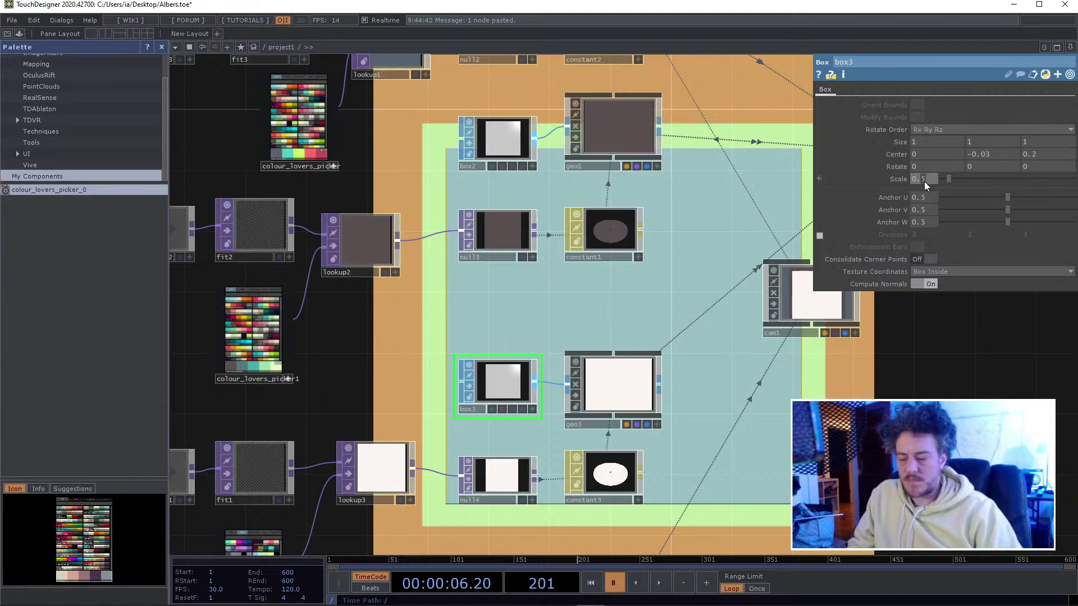
type("6")
key("Return")
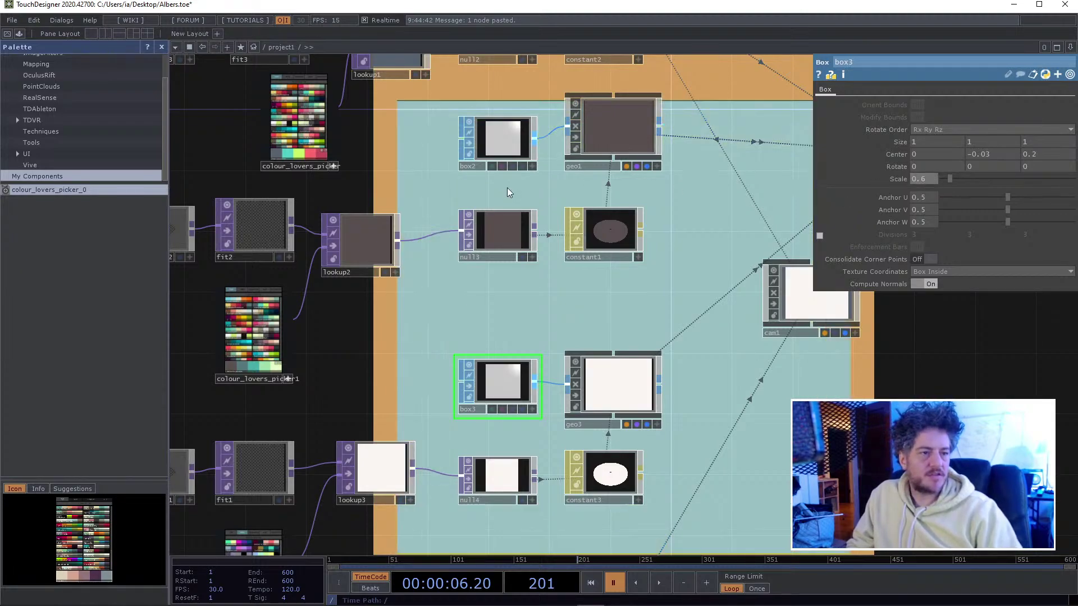
- Set box2's scale to 0.7 and check box1's scale for comparison
left_click(502, 142)
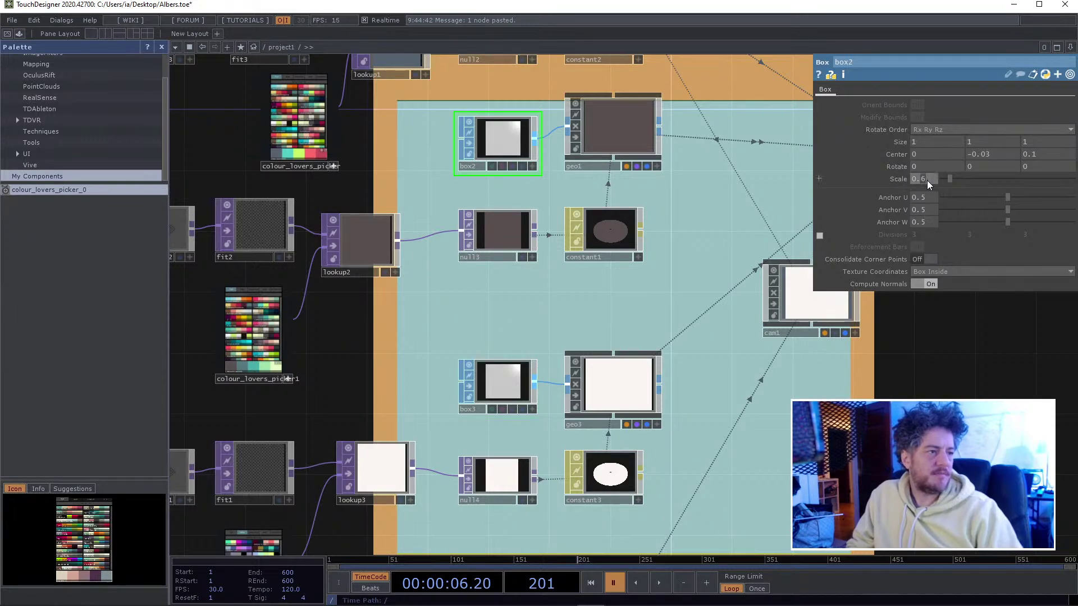
type("7")
key("Return")
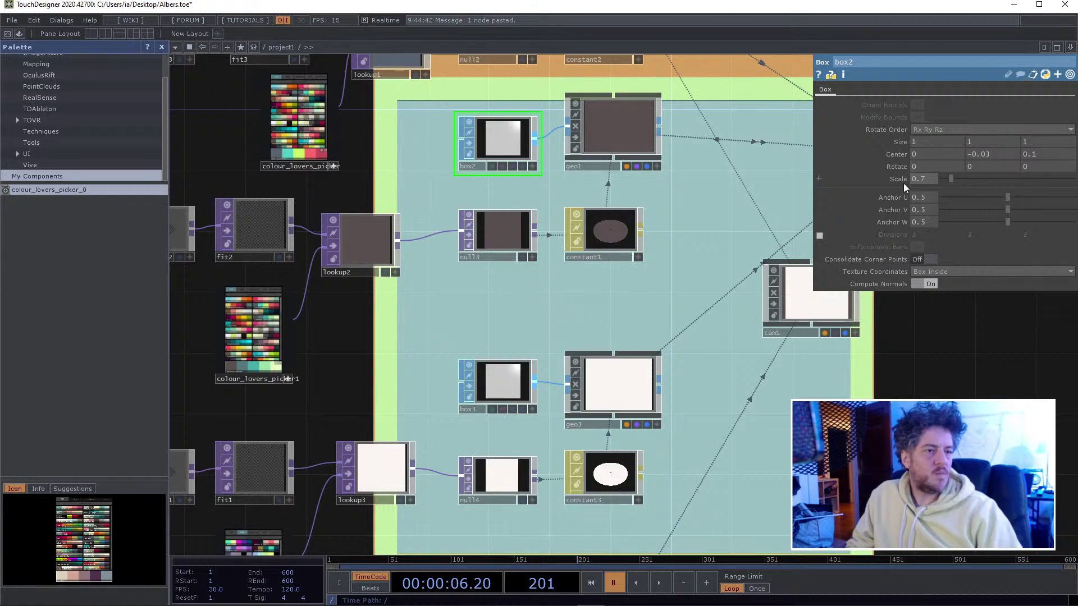
scroll(537, 107, "up", 2)
scroll(536, 108, "down", 1)
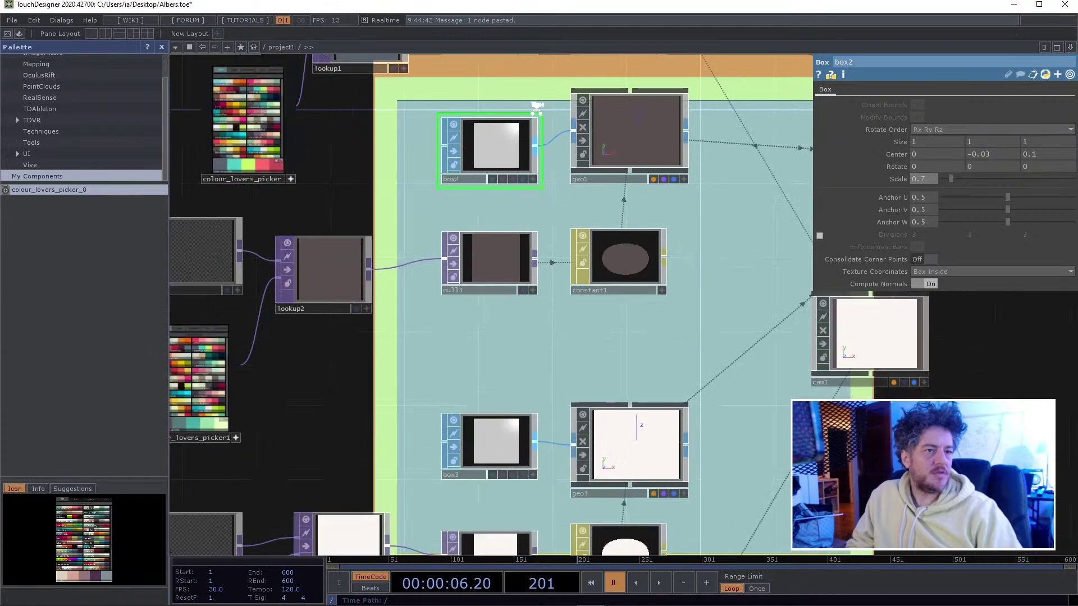
scroll(536, 107, "down", 3)
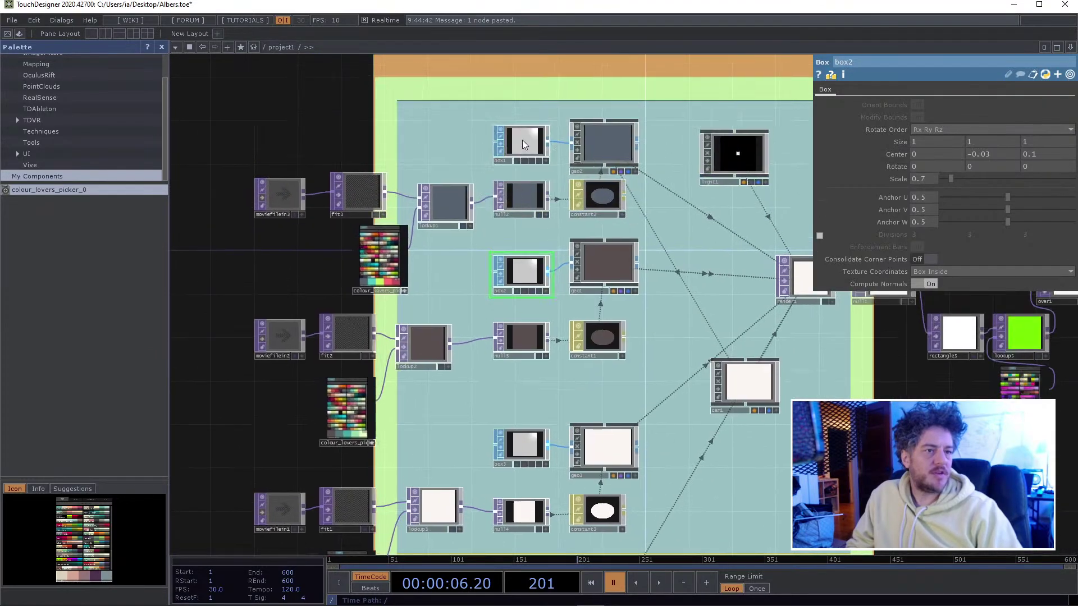
left_click(522, 144)
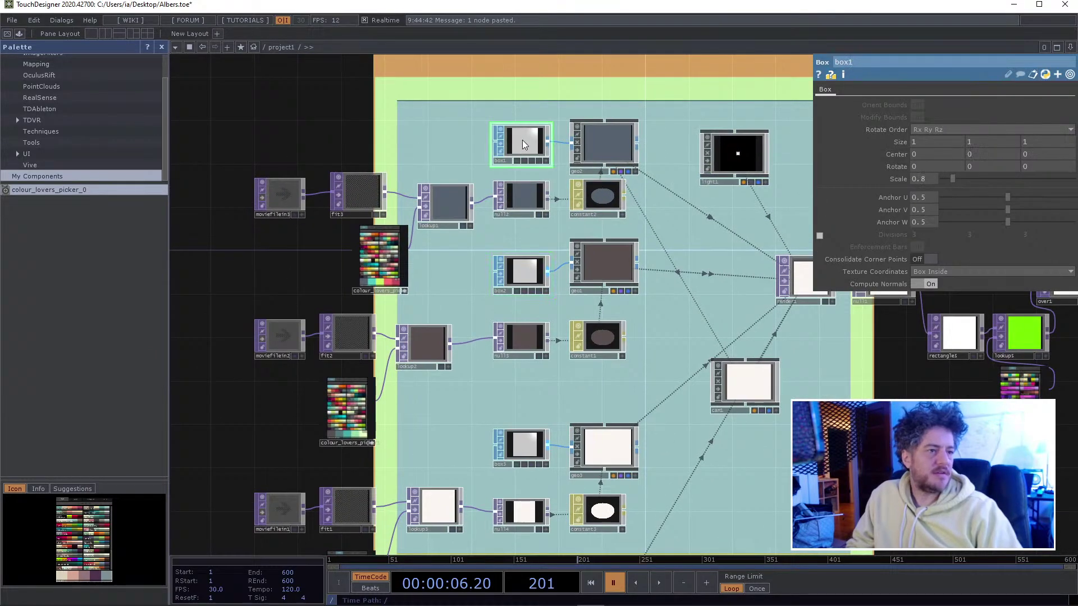
- Clear the Look At target geo2 from the camera cam1
scroll(460, 139, "down", 3)
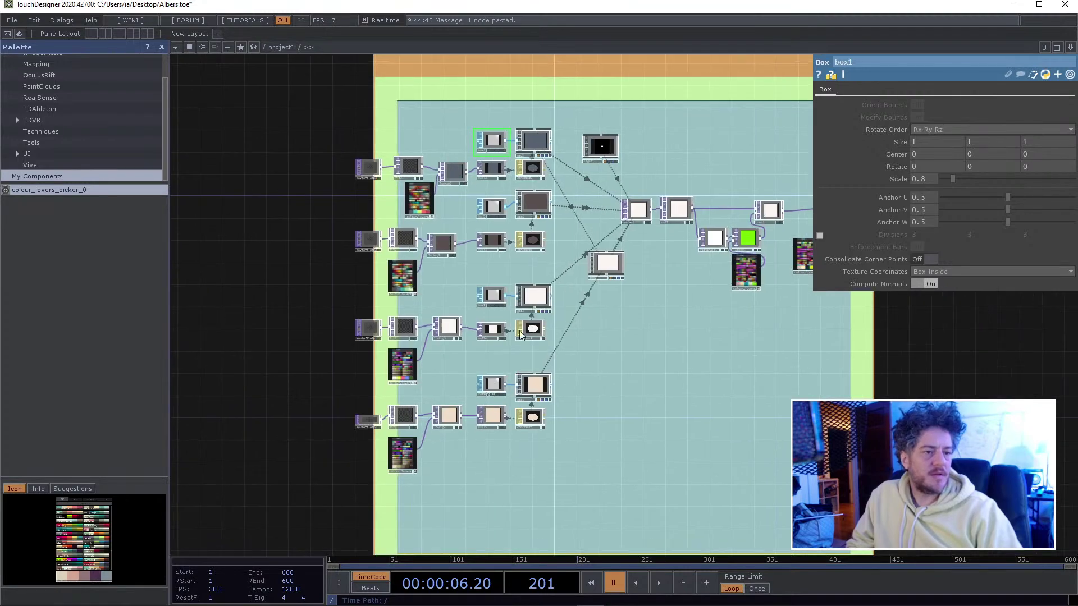
left_click(602, 270)
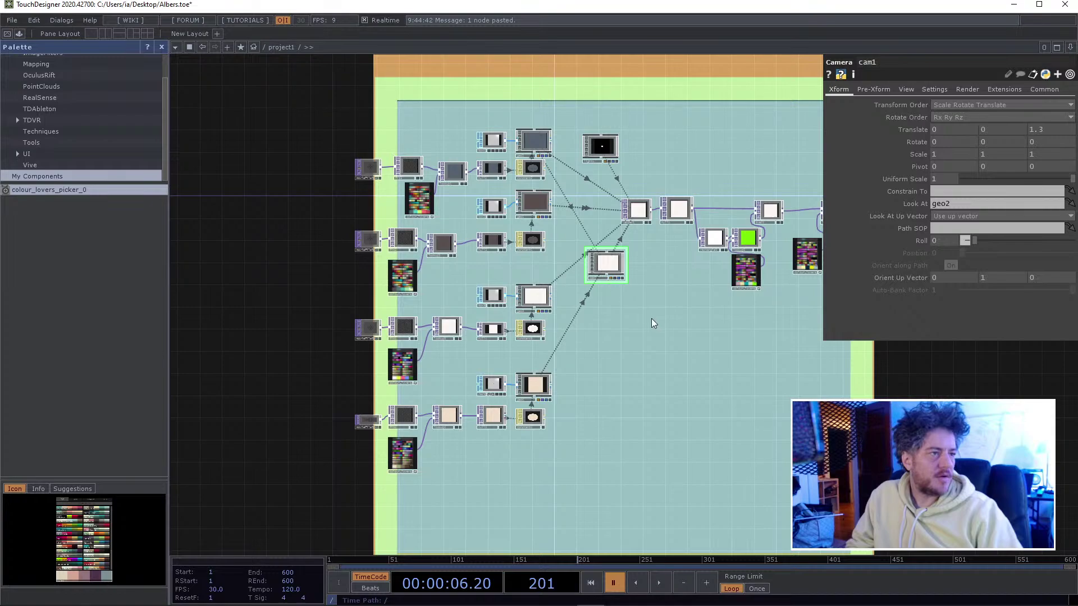
left_click(964, 201)
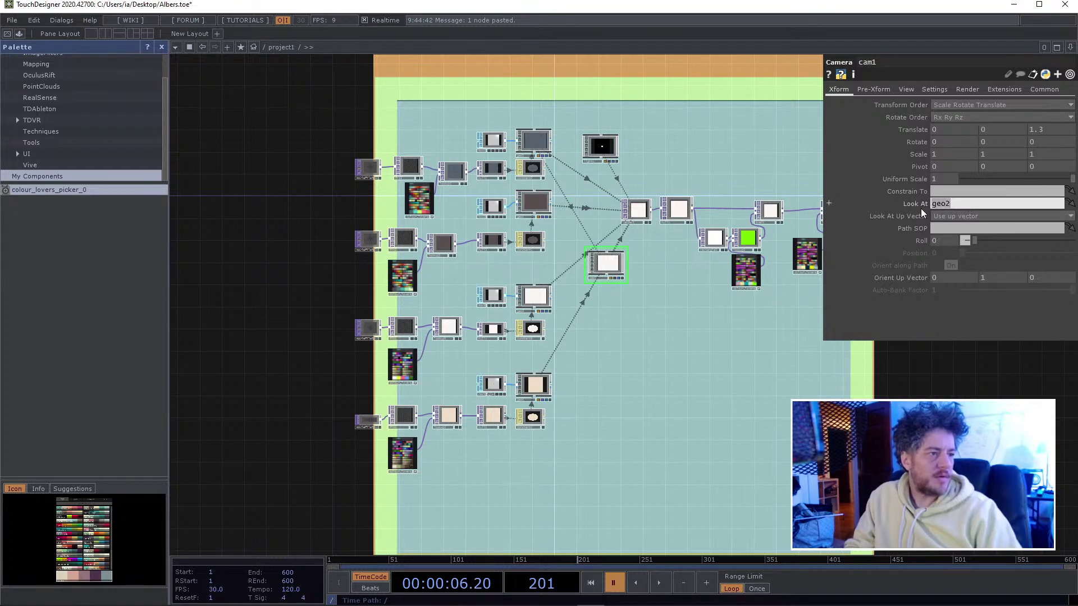
key("BackSpace")
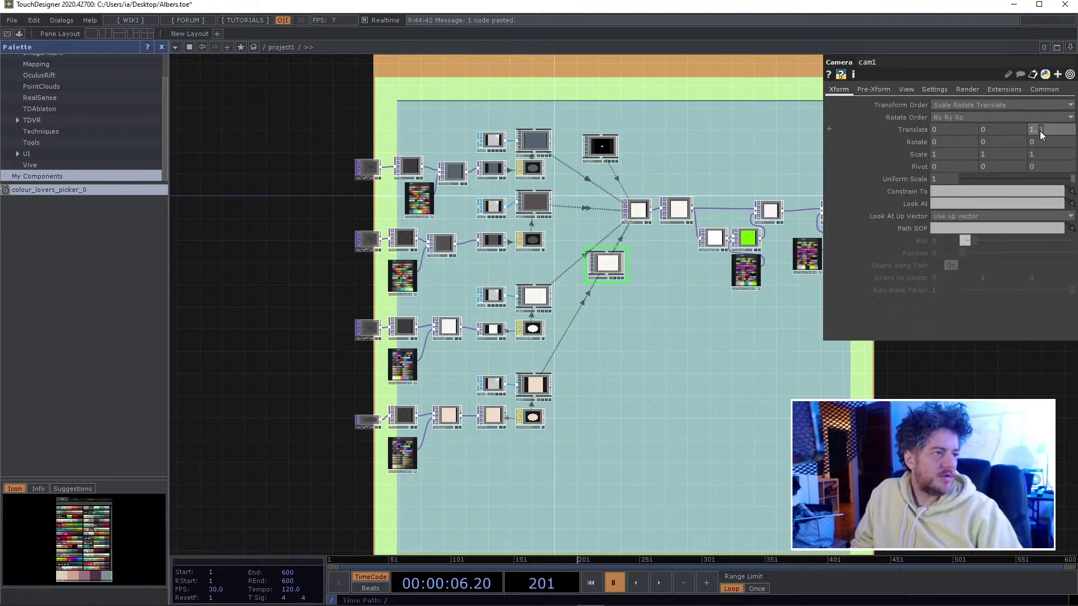
- Move cam1 back by setting its Z translation to 1.42 to reframe the nested squares
scroll(1040, 130, "up", 2)
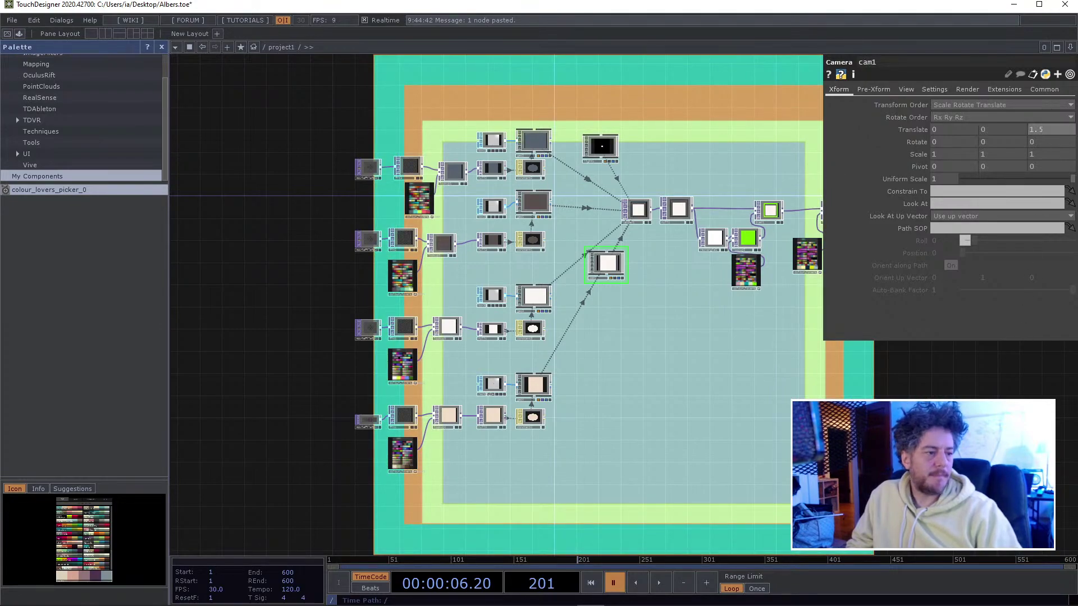
left_click_drag(702, 359, 609, 385)
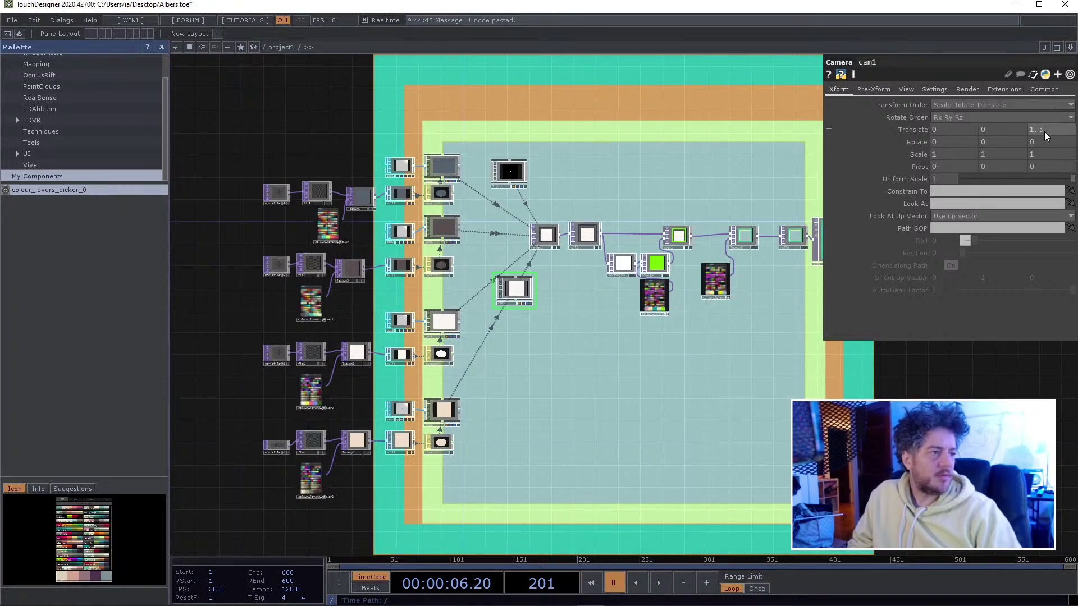
left_click_drag(1044, 132, 1044, 150)
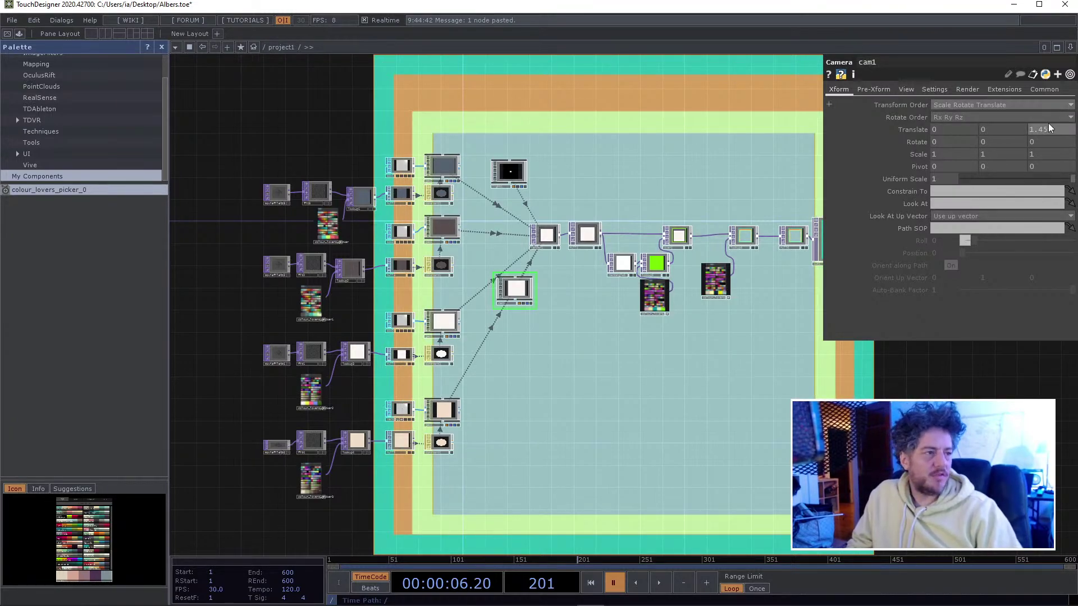
scroll(1048, 137, "down", 3)
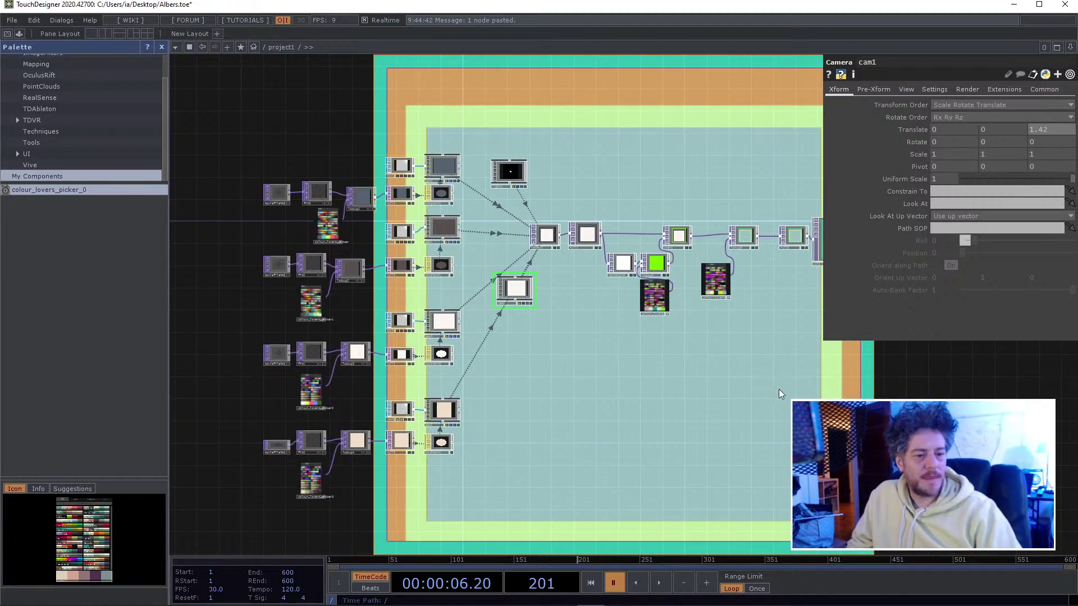
key("h")
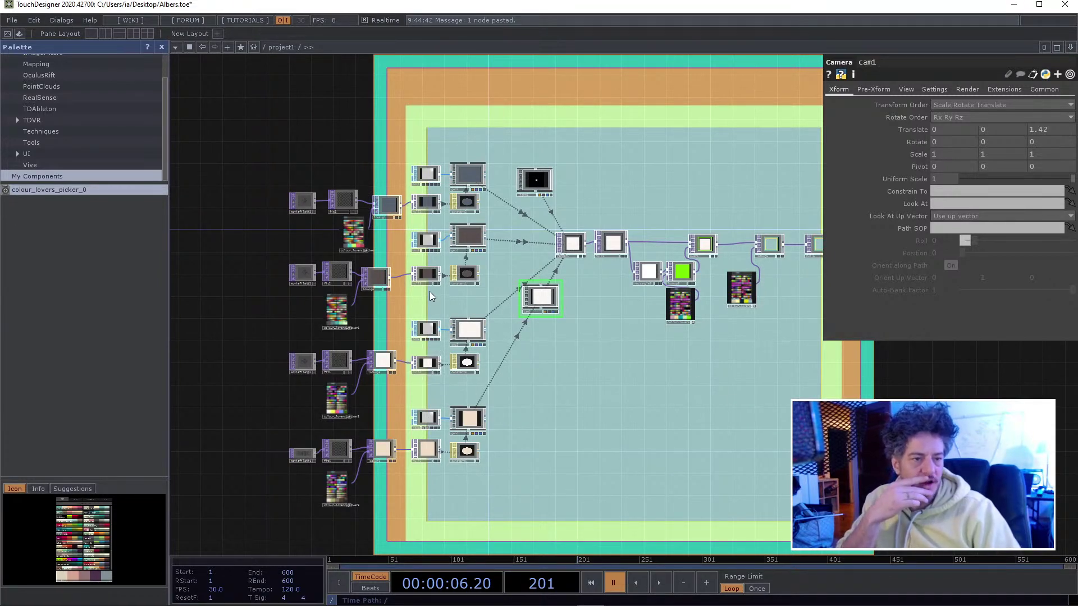
- Try a Y center of -0.04 on box3, and return it to -0.03
left_click(427, 331)
scroll(427, 337, "up", 5)
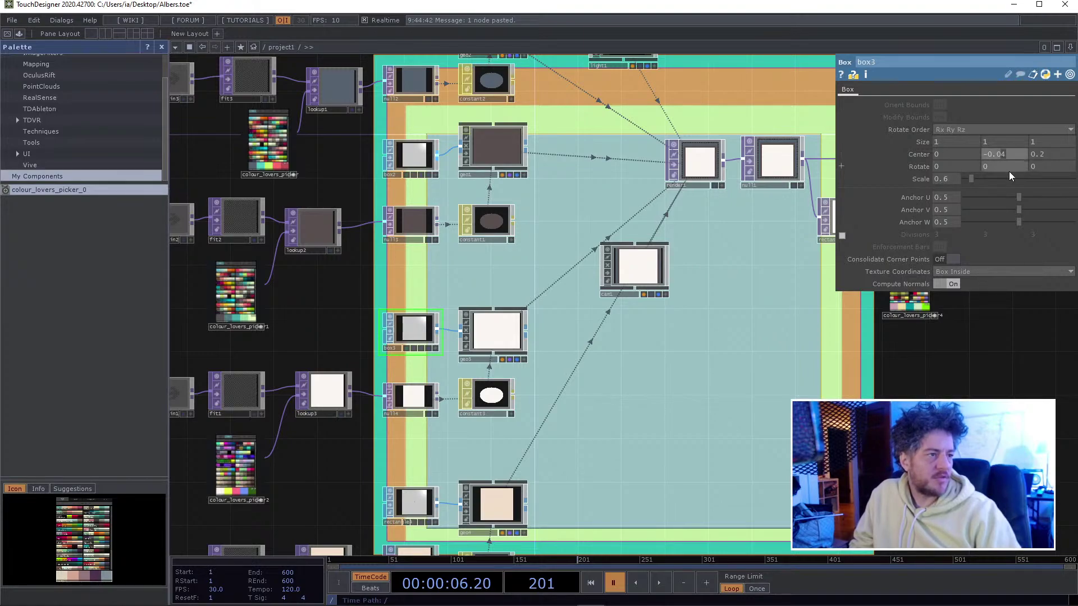
key("Return")
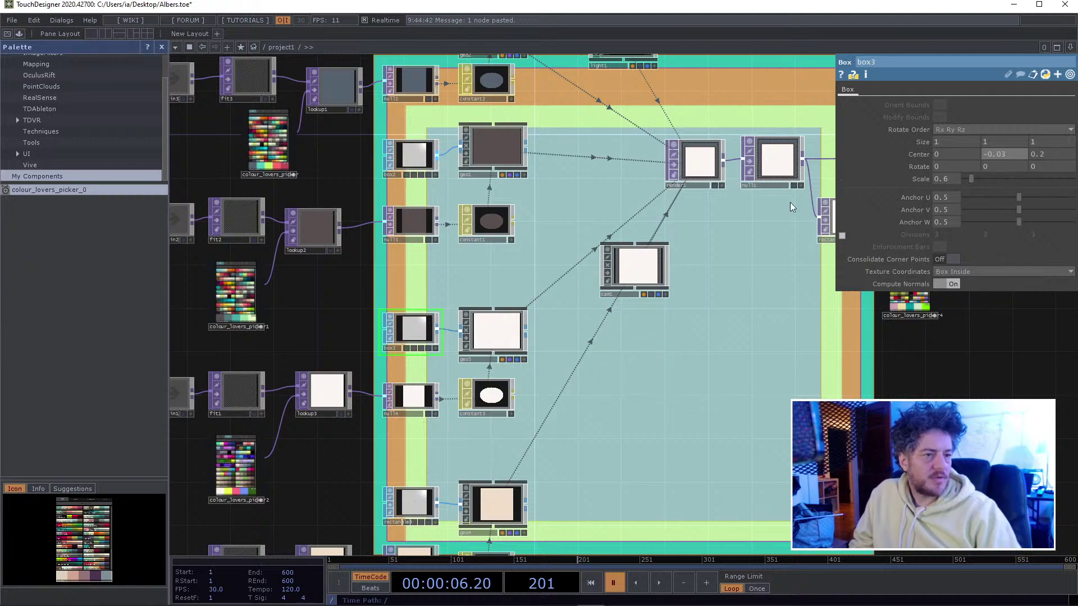
- Check box1's center for reference and set box2's center to -0.02 in Y
left_click_drag(499, 263, 564, 291)
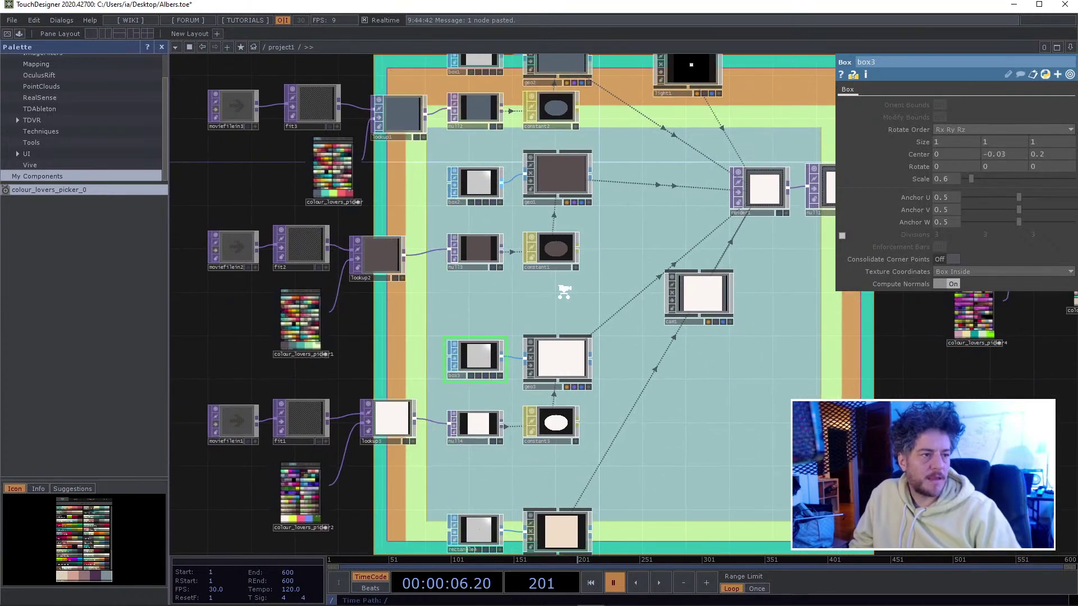
scroll(563, 291, "down", 3)
scroll(555, 292, "up", 2)
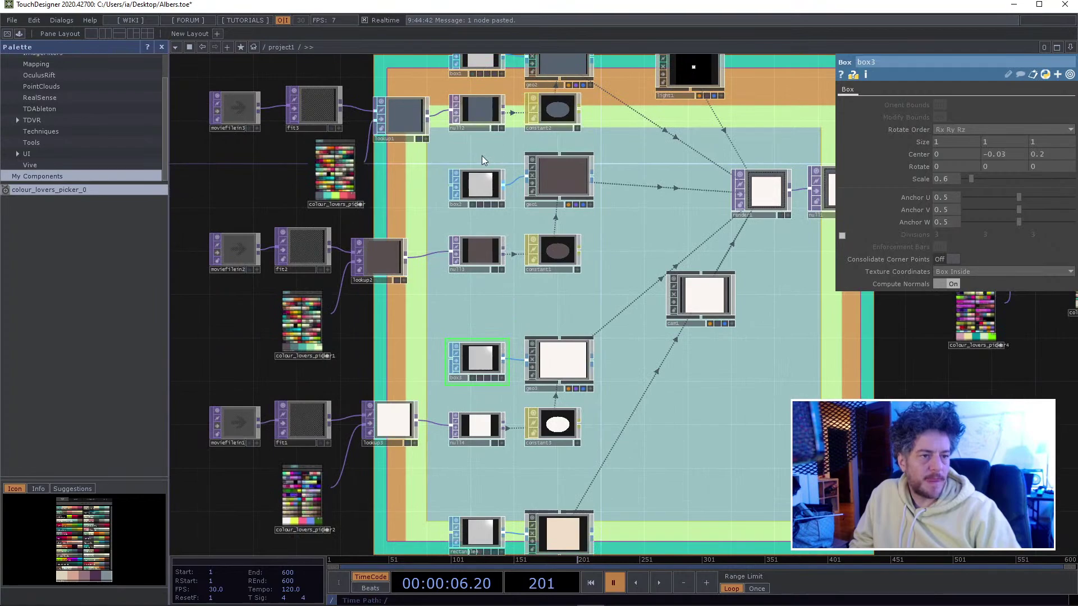
left_click(484, 188)
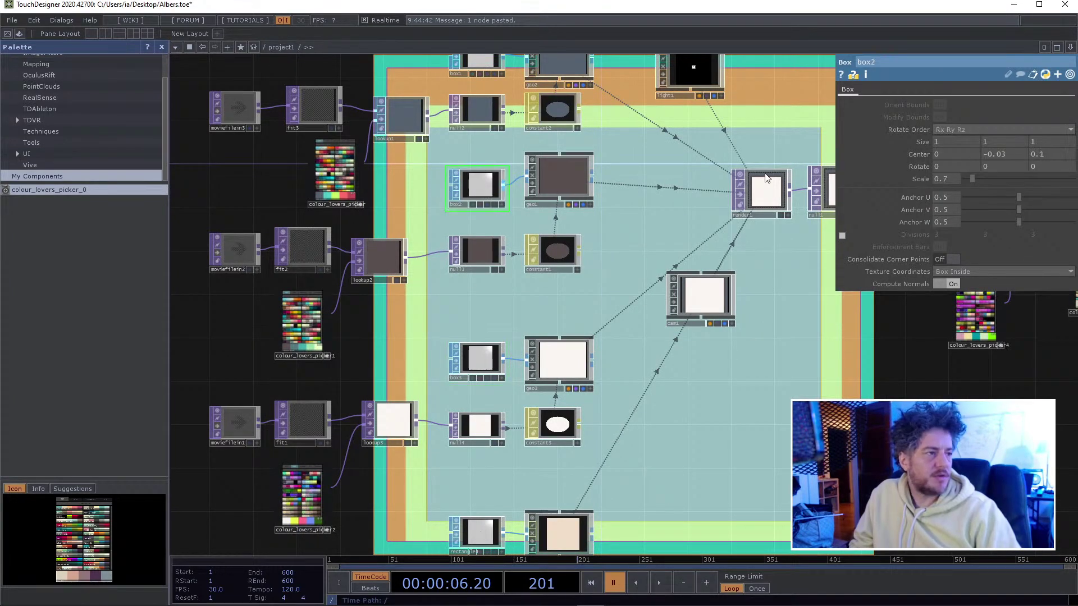
left_click(480, 65)
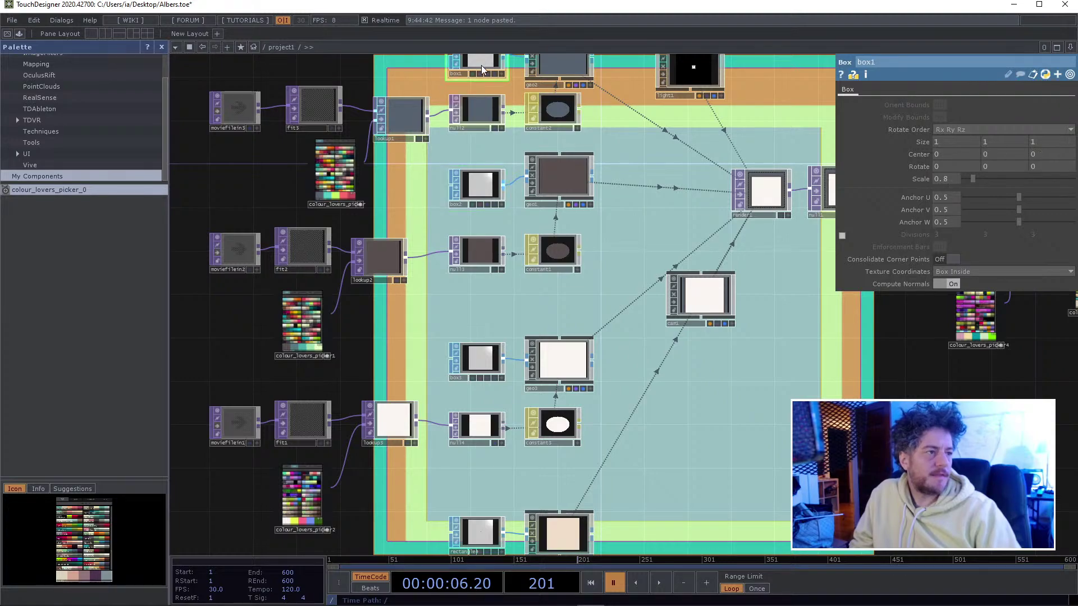
left_click(489, 186)
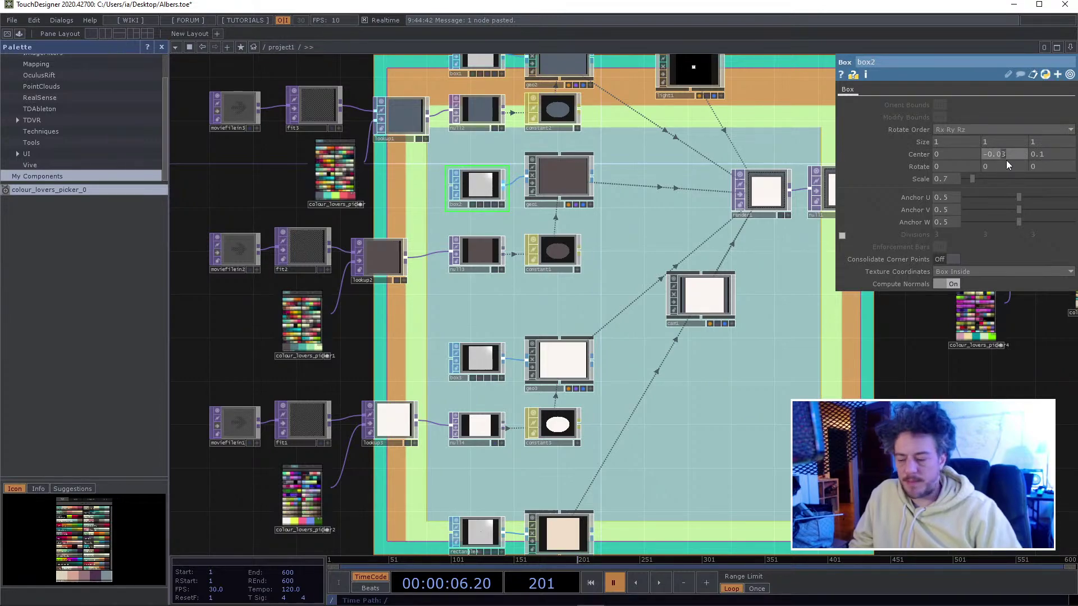
scroll(1006, 162, "down", 1)
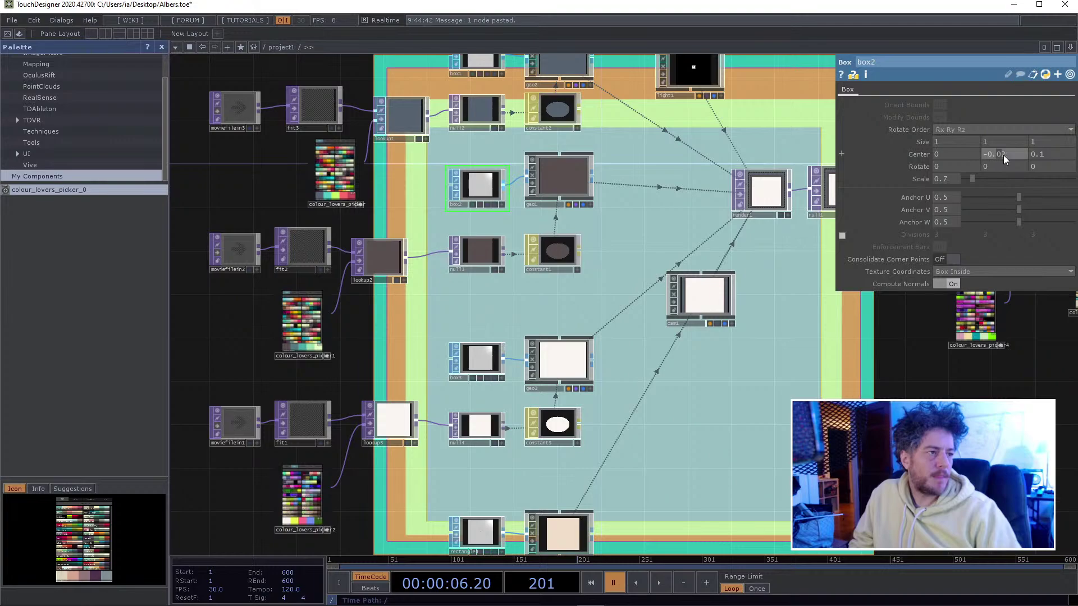
- Set the Y center of both box2 and box3 to -0.006
type("5")
key("Return")
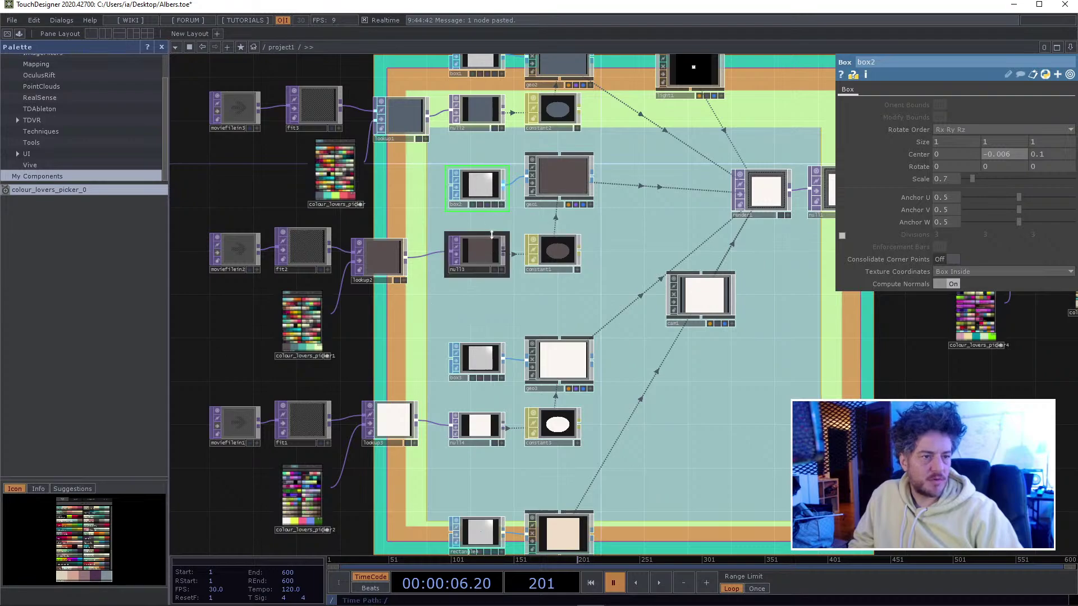
left_click(486, 358)
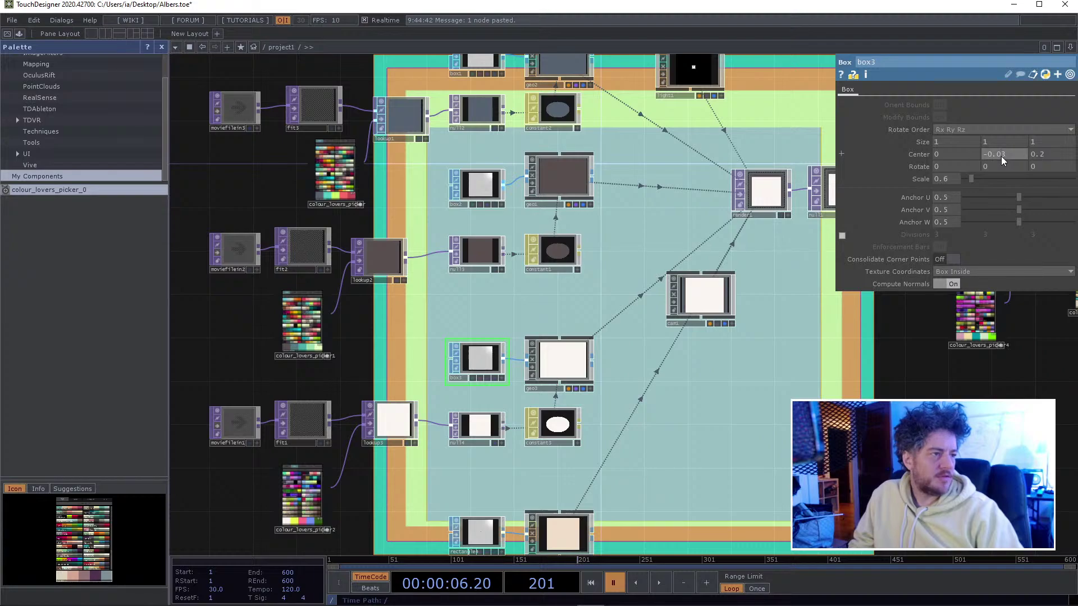
type("0")
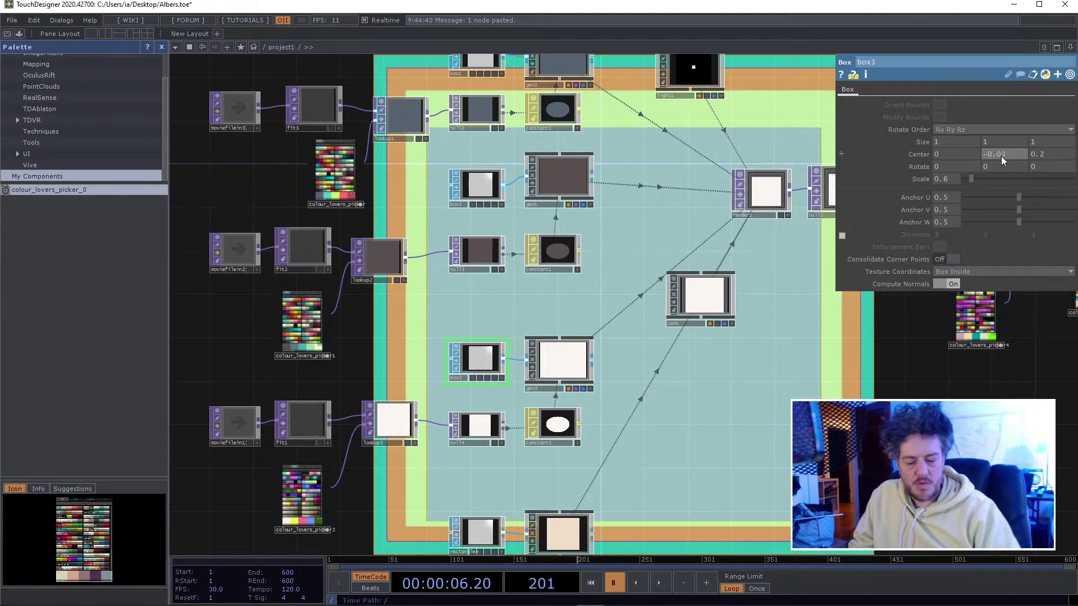
key("Delete")
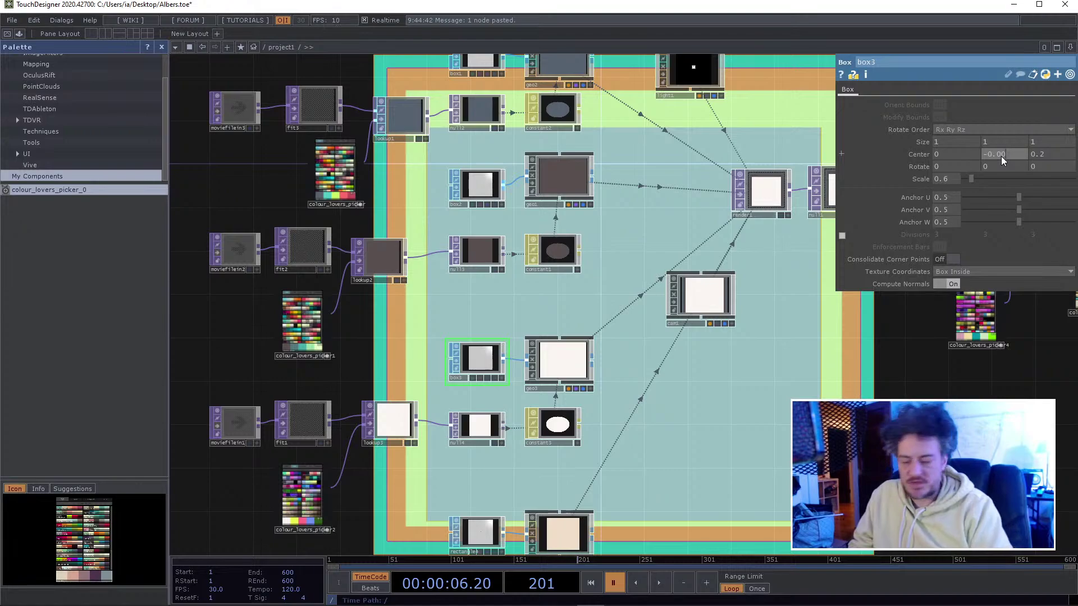
type("6")
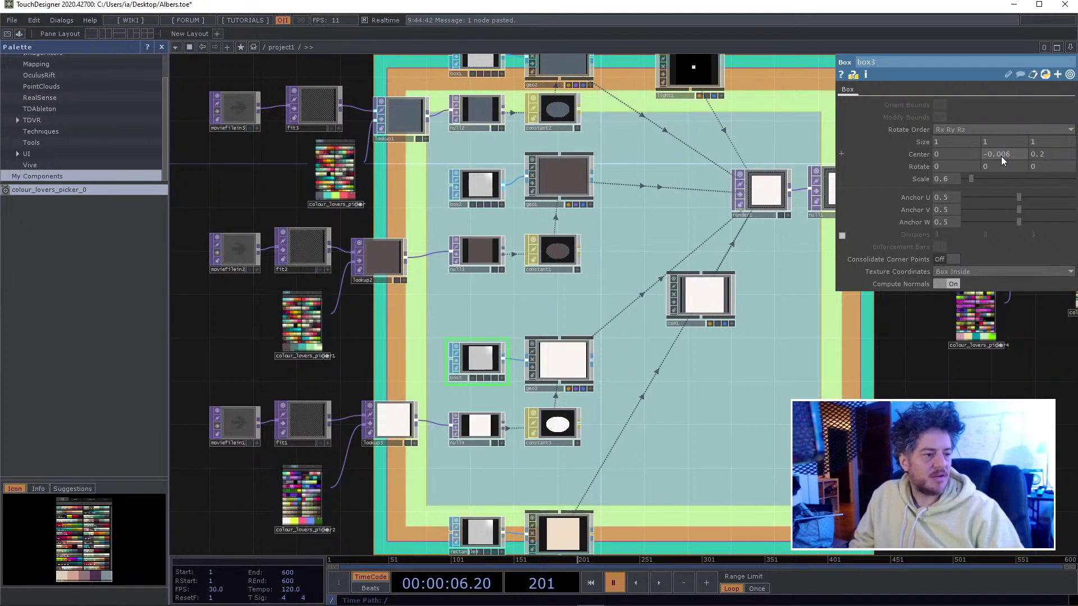
- Delete rectangle4 and paste a copy of the box in its place beside geo4
left_click_drag(711, 380, 585, 433)
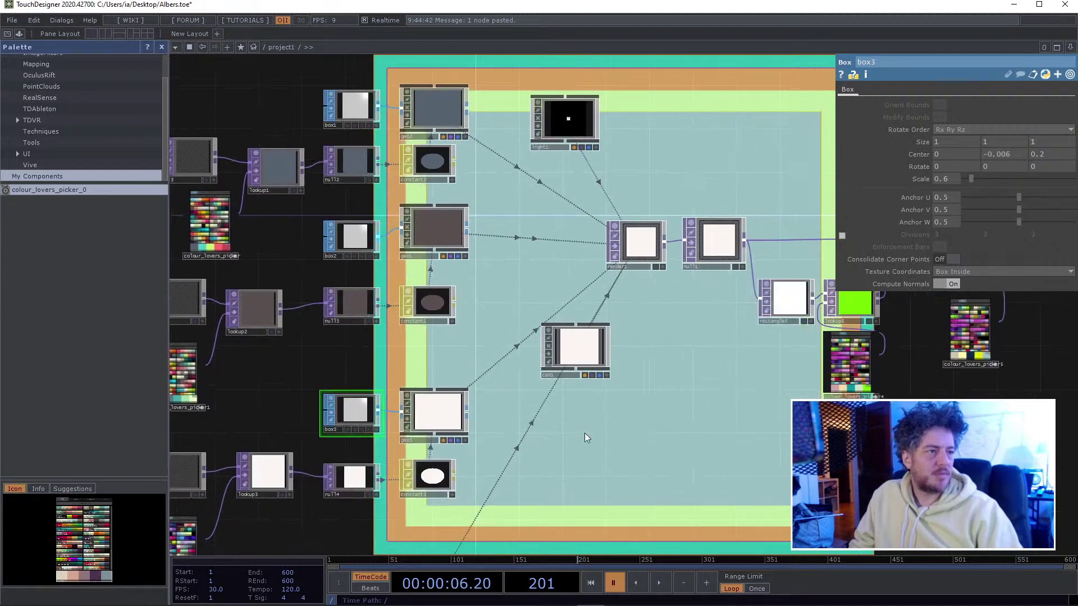
left_click_drag(865, 448, 977, 467)
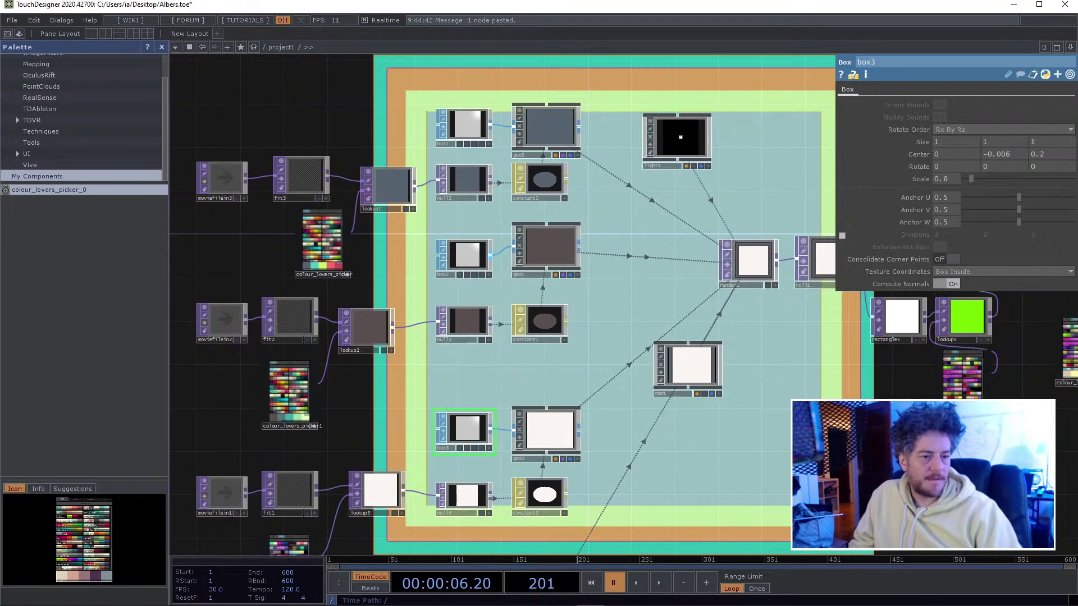
scroll(831, 387, "down", 5)
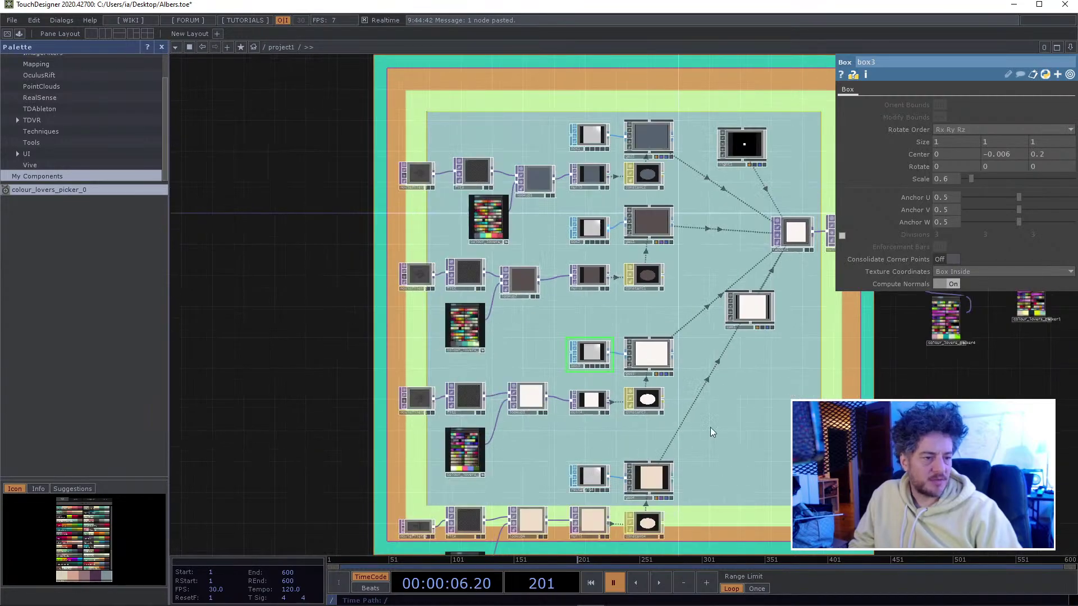
left_click_drag(731, 368, 650, 397)
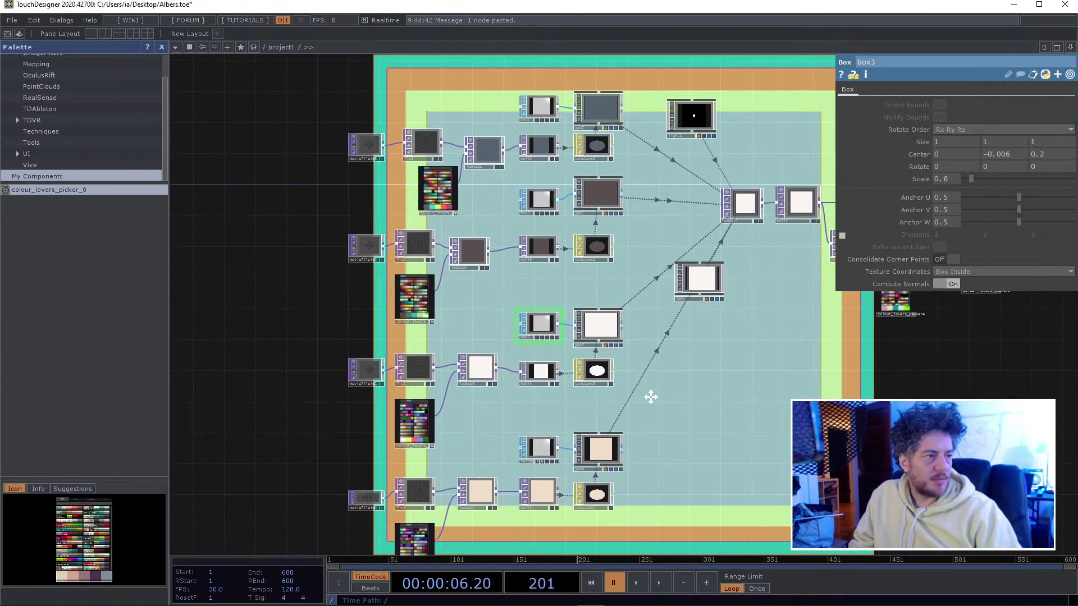
scroll(536, 419, "up", 2)
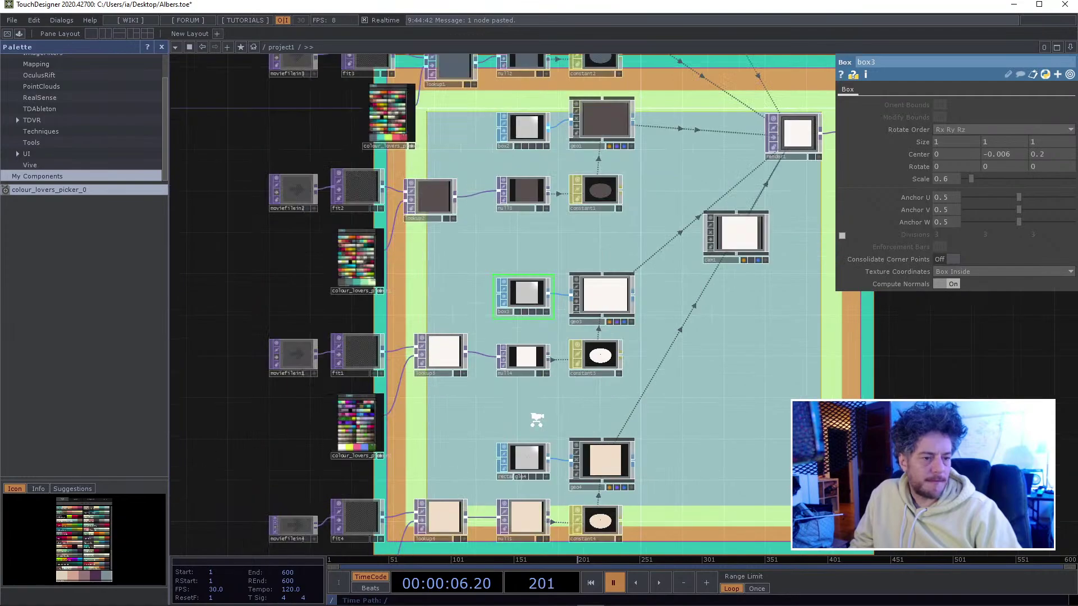
scroll(535, 419, "up", 2)
scroll(527, 449, "up", 1)
left_click(526, 445)
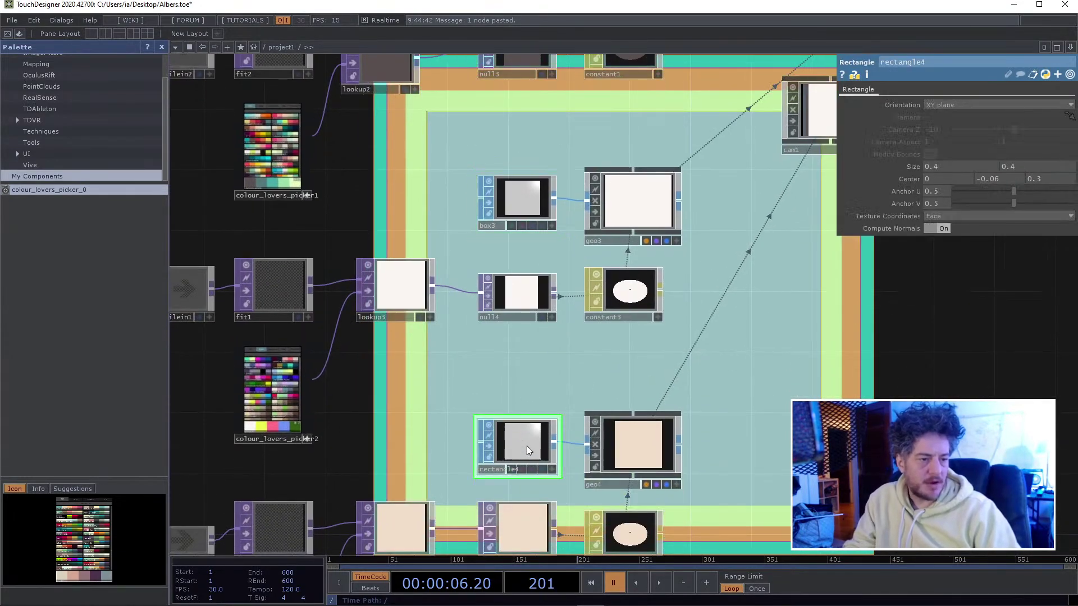
key("Delete")
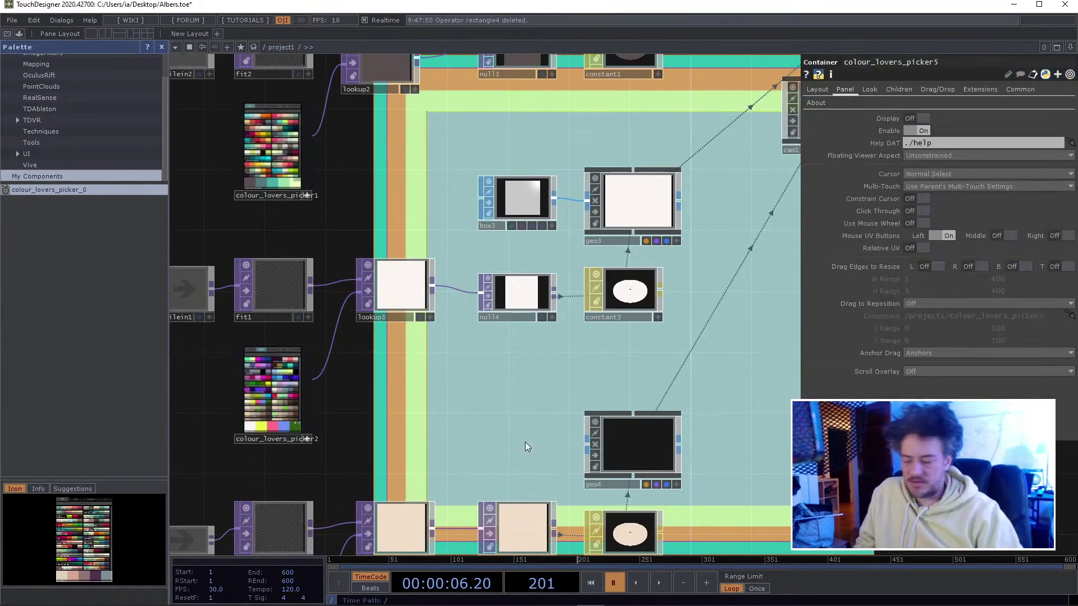
key("ctrl+v")
left_click_drag(565, 409, 514, 438)
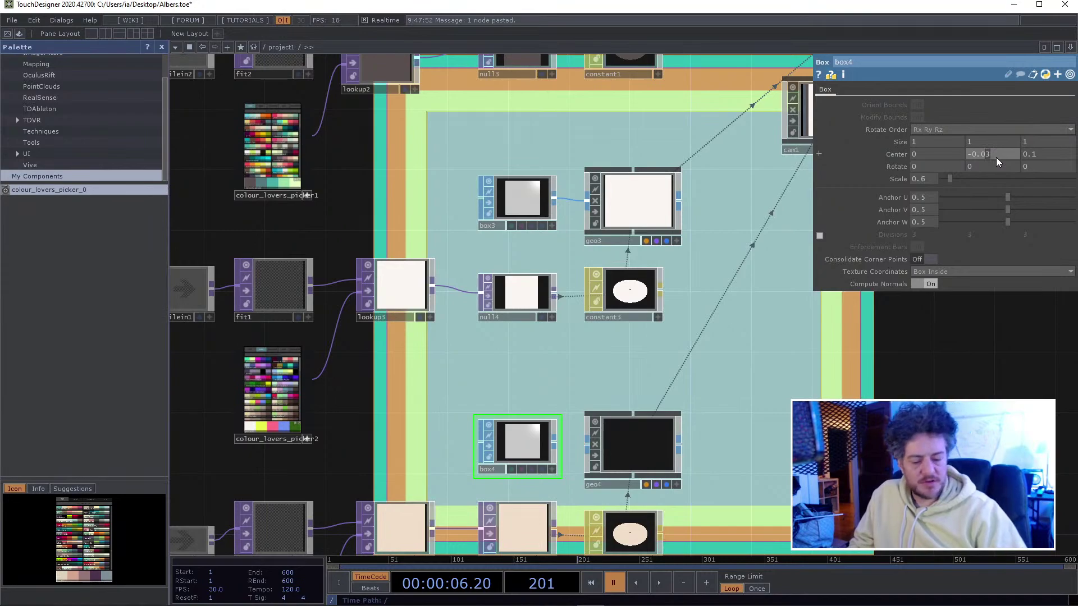
- Set box4's center to -0.006 in Y and 0.3 in Z, and its scale to 0.5
left_click_drag(996, 155, 1033, 154)
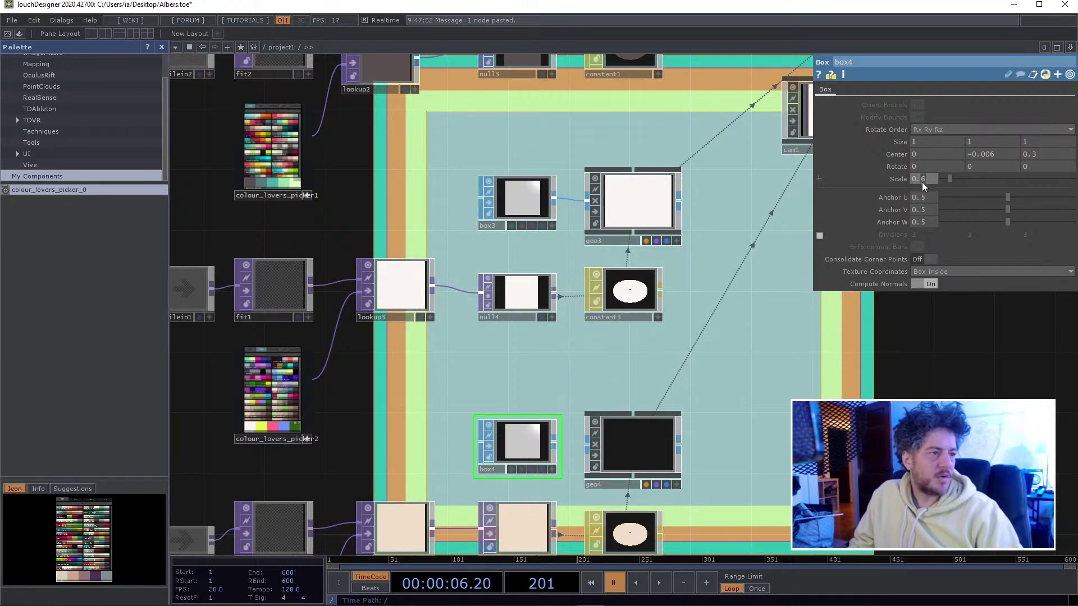
type("5")
key("Return")
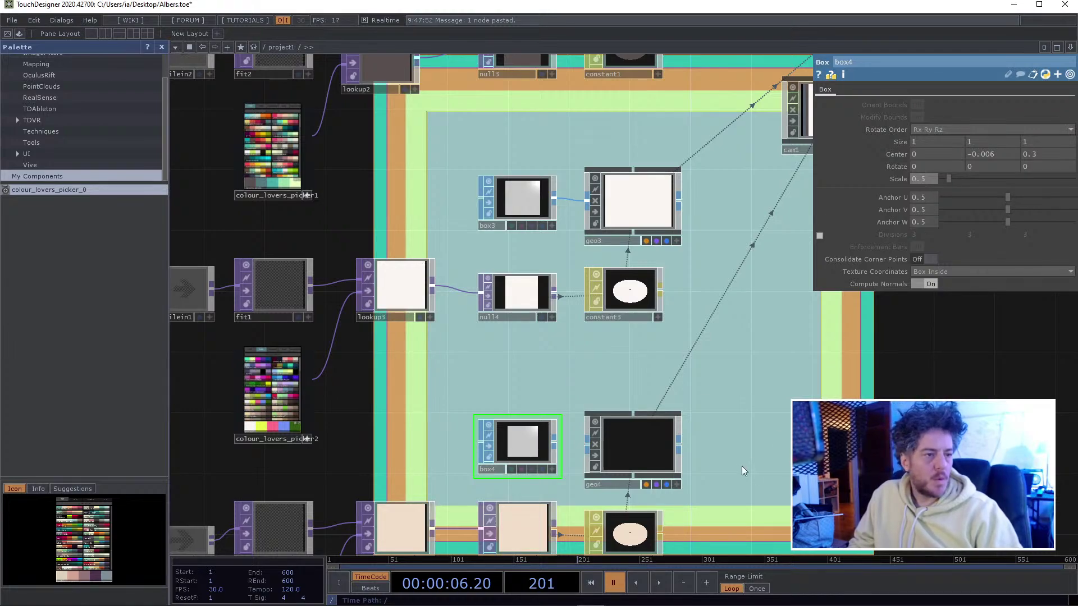
- Connect box4's output to the input of geo4
scroll(742, 466, "down", 3)
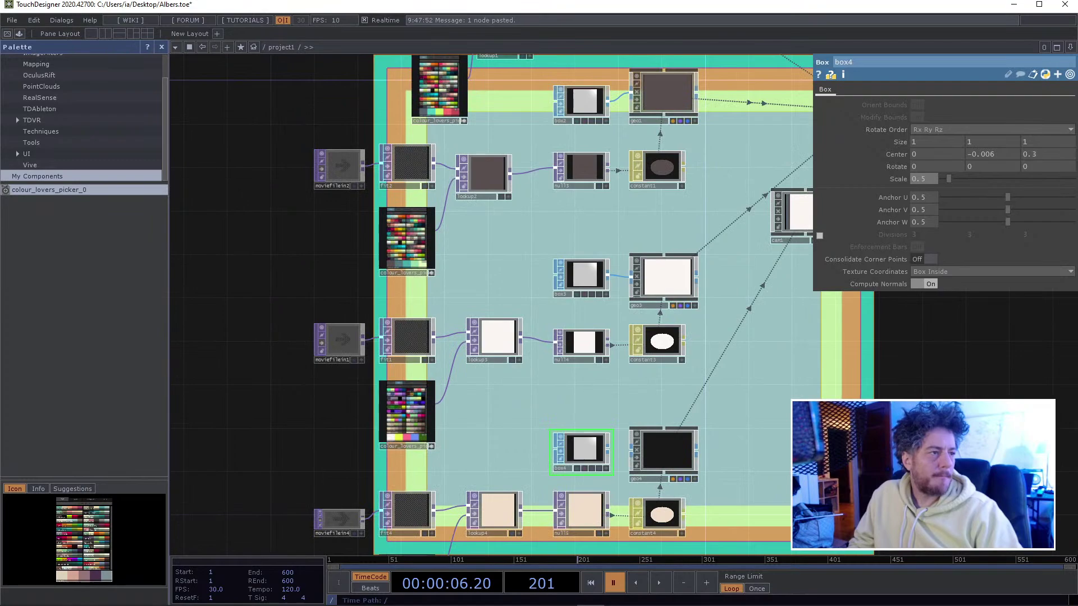
scroll(851, 395, "down", 3)
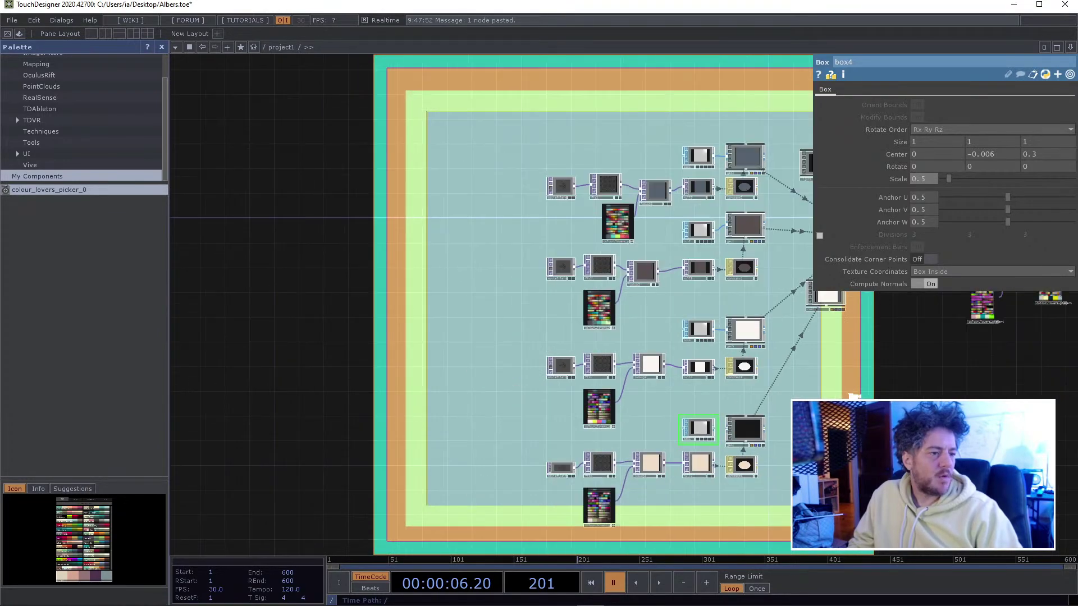
scroll(852, 395, "down", 1)
left_click_drag(885, 405, 712, 407)
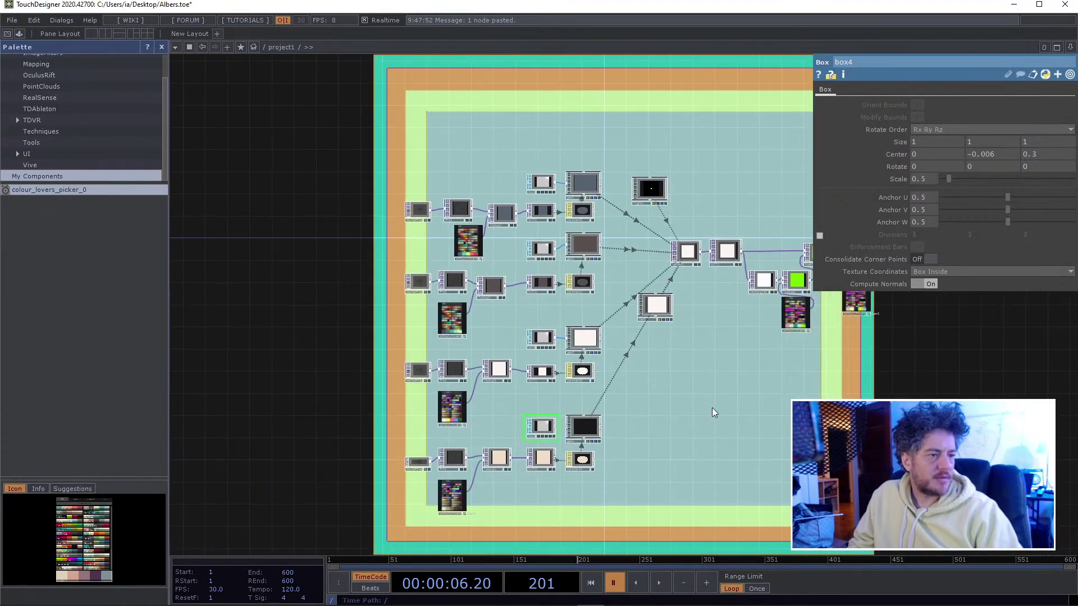
scroll(614, 415, "up", 3)
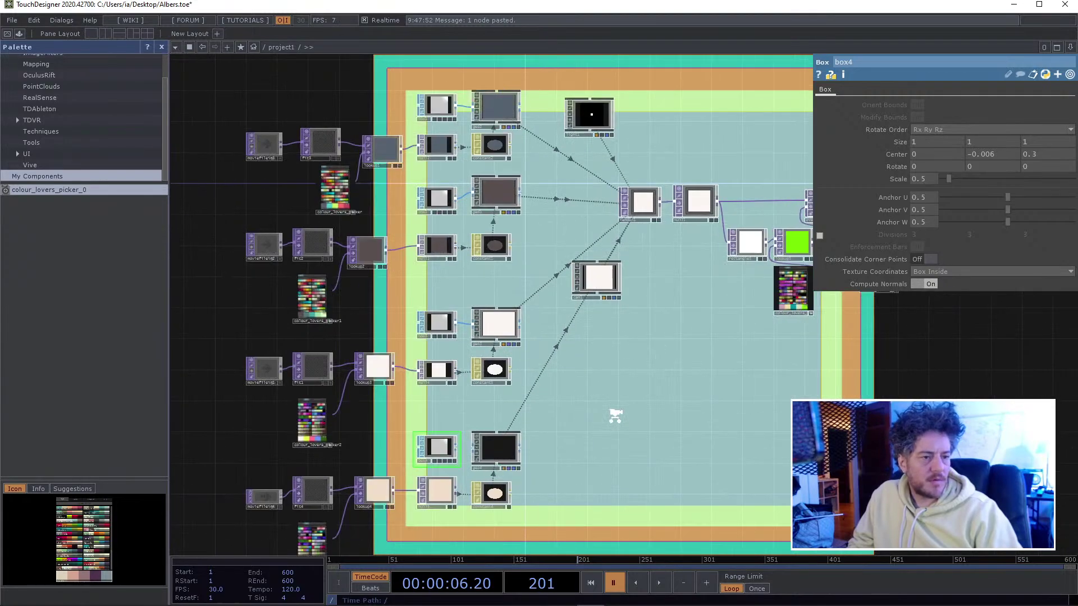
scroll(615, 415, "up", 2)
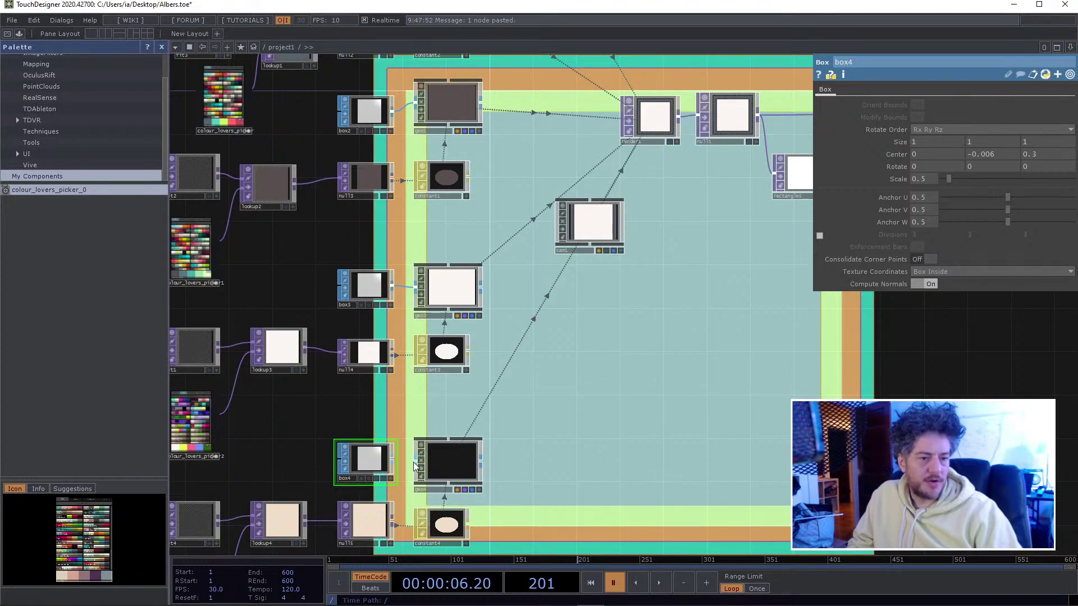
left_click_drag(396, 462, 416, 460)
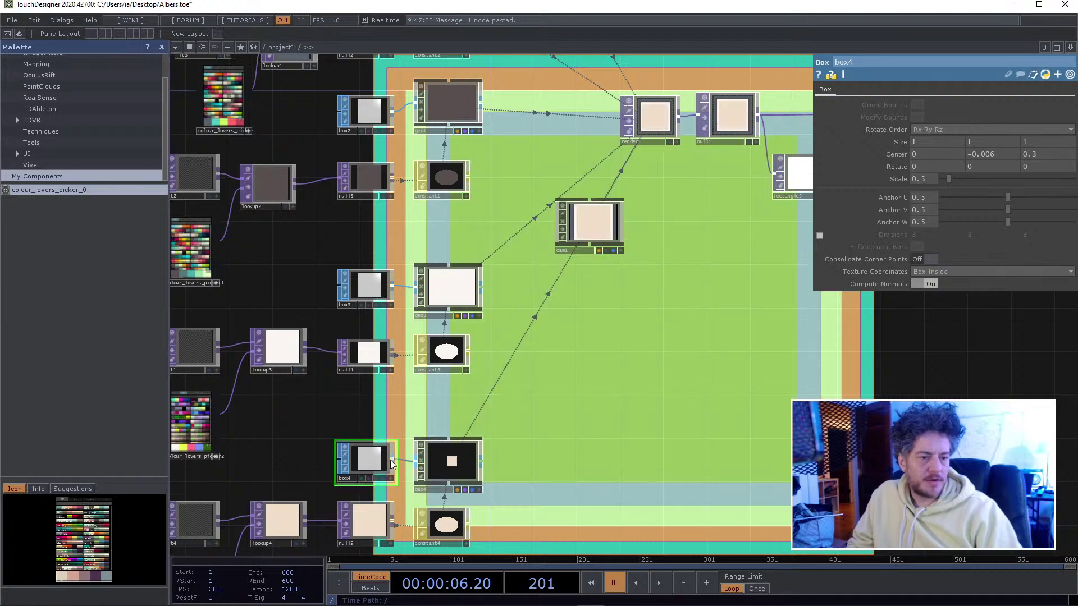
- Review the end of the network with the final composite, and save the project
scroll(708, 447, "down", 3)
left_click(703, 447)
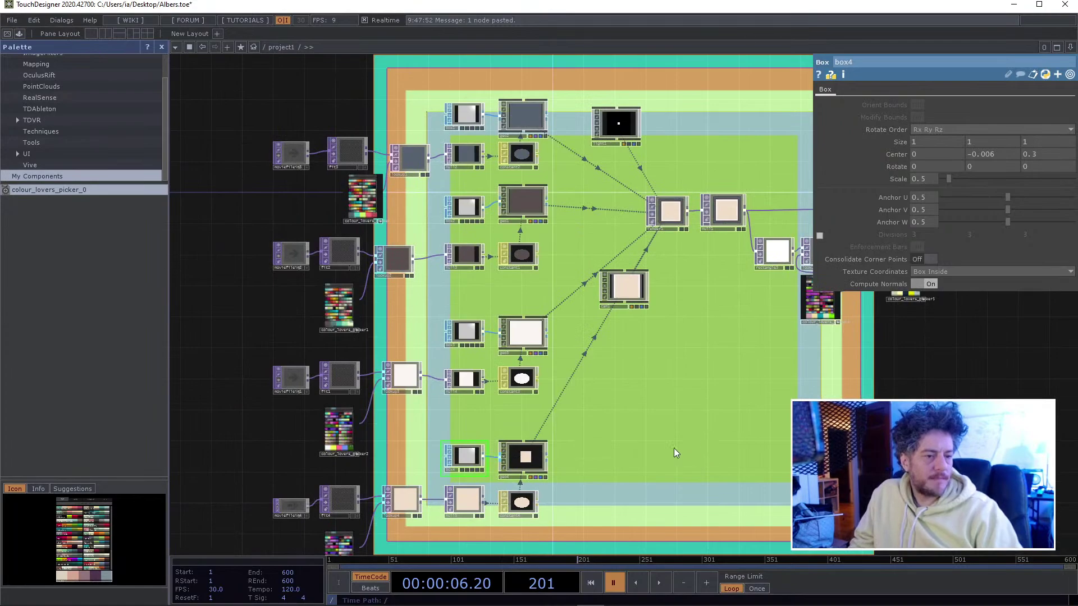
left_click_drag(665, 443, 251, 481)
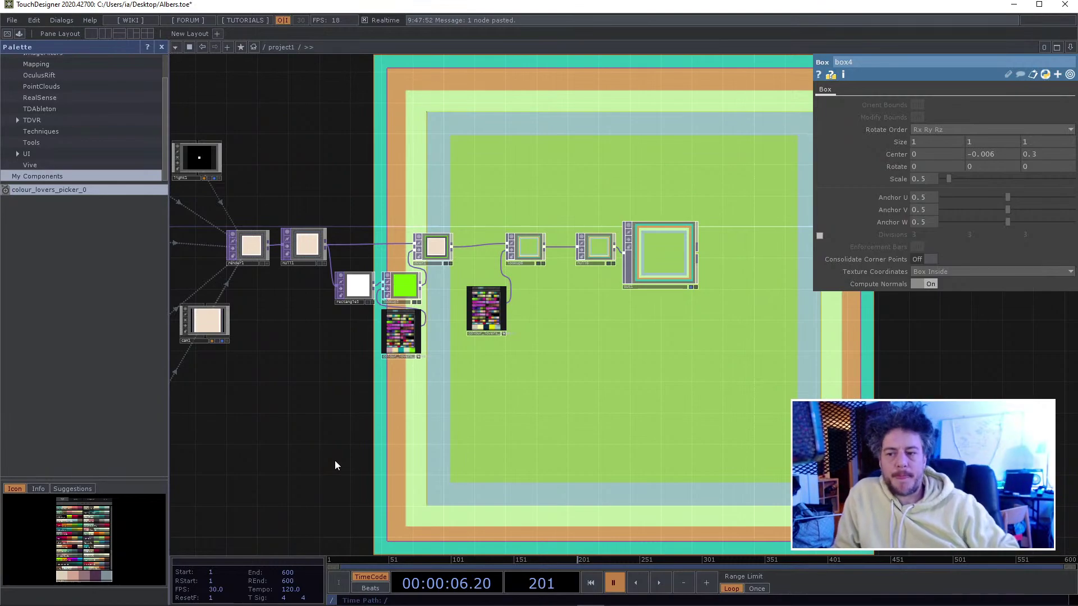
key("ctrl+s")
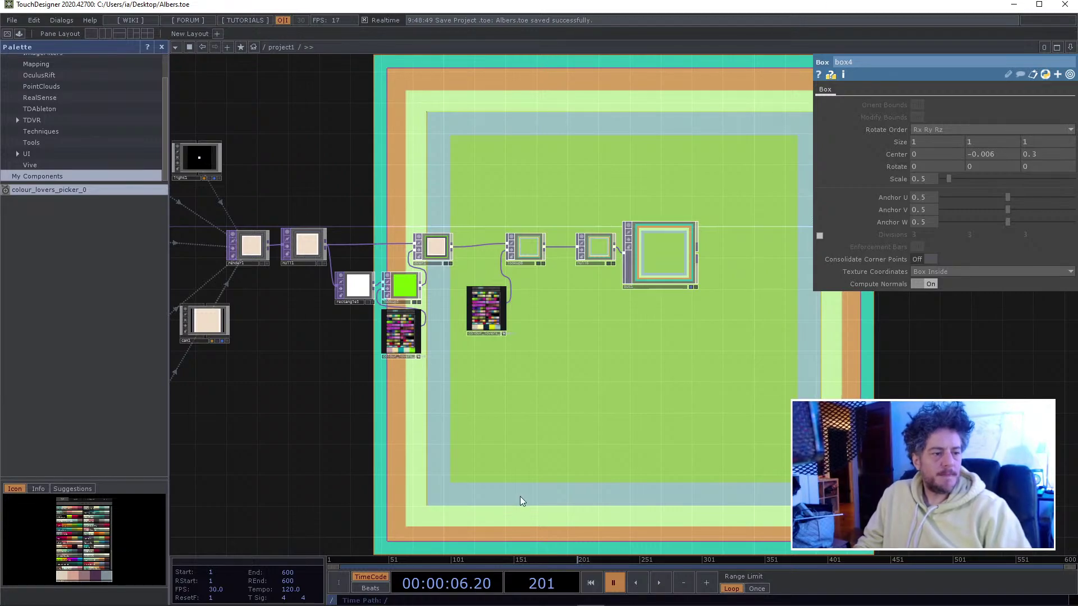
- Check box1's center for reference, try a different Z center on box2, and return it to 0.1
left_click_drag(454, 460, 632, 469)
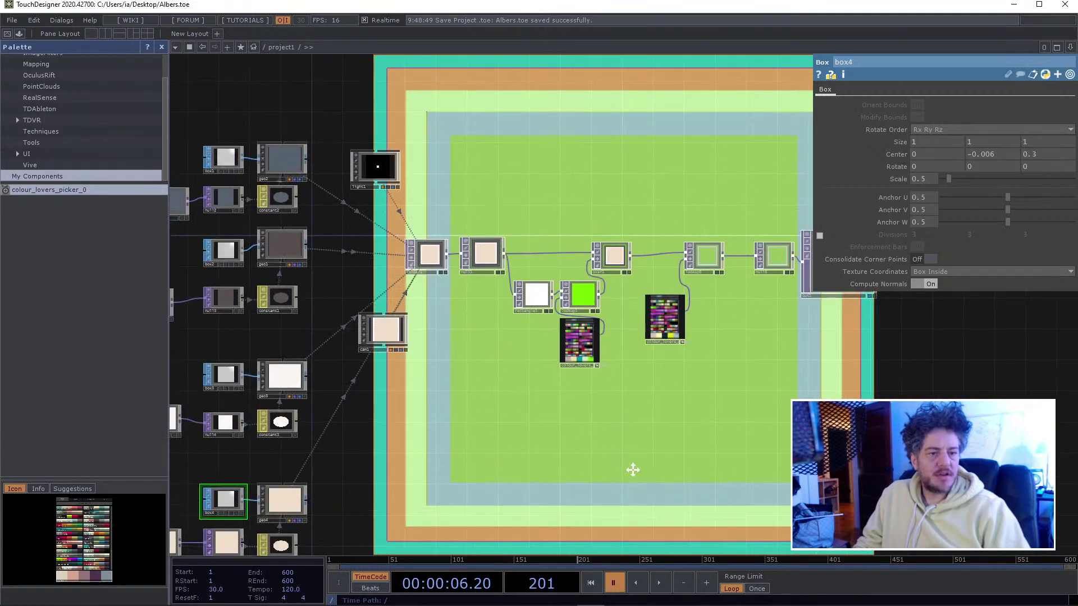
left_click_drag(529, 456, 728, 433)
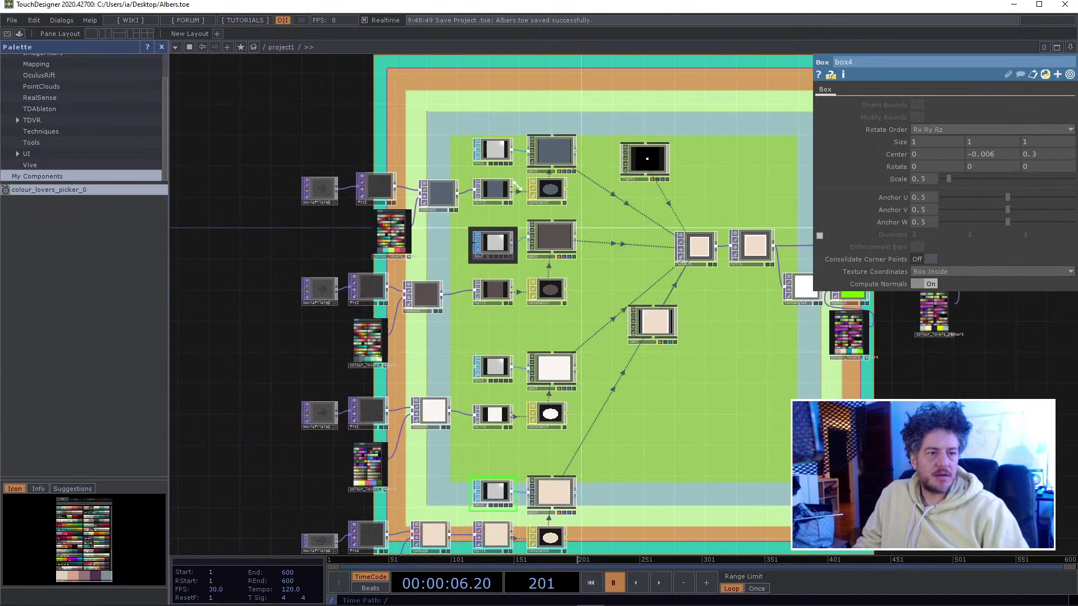
left_click(493, 154)
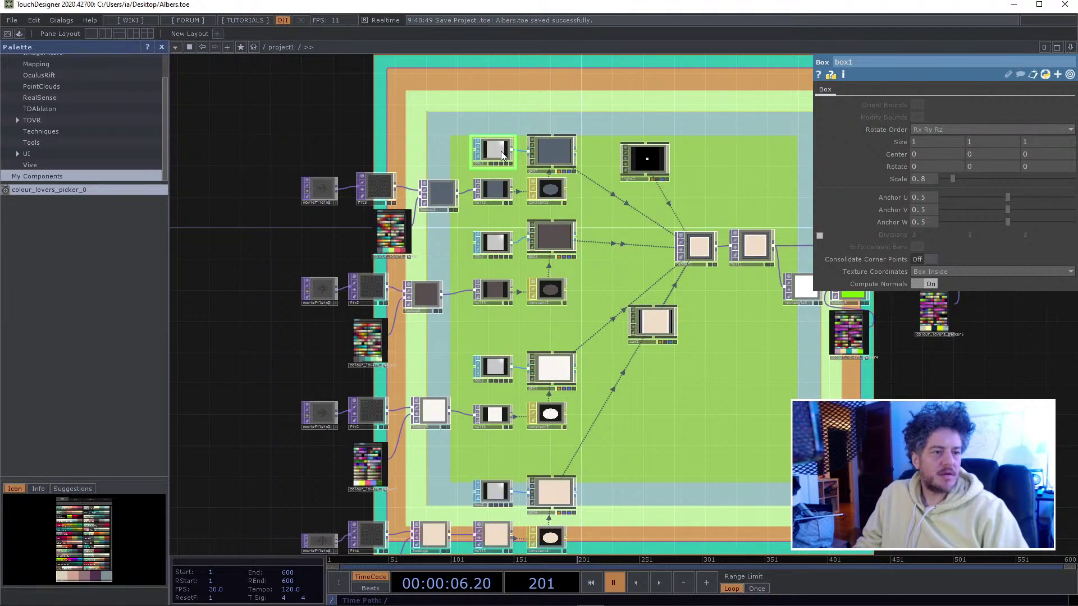
left_click(494, 243)
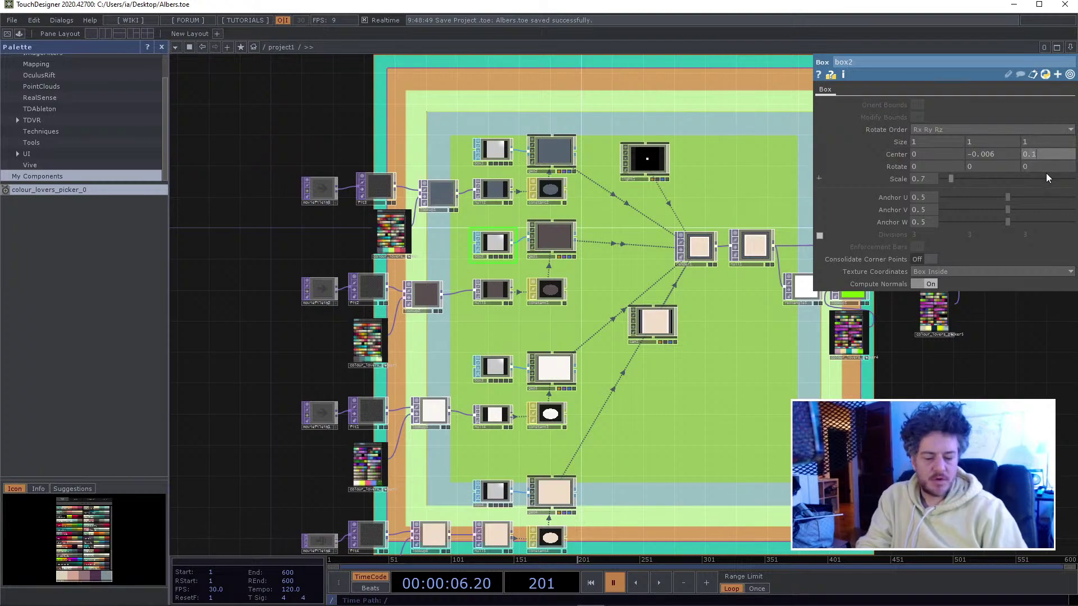
type("5")
key("Return")
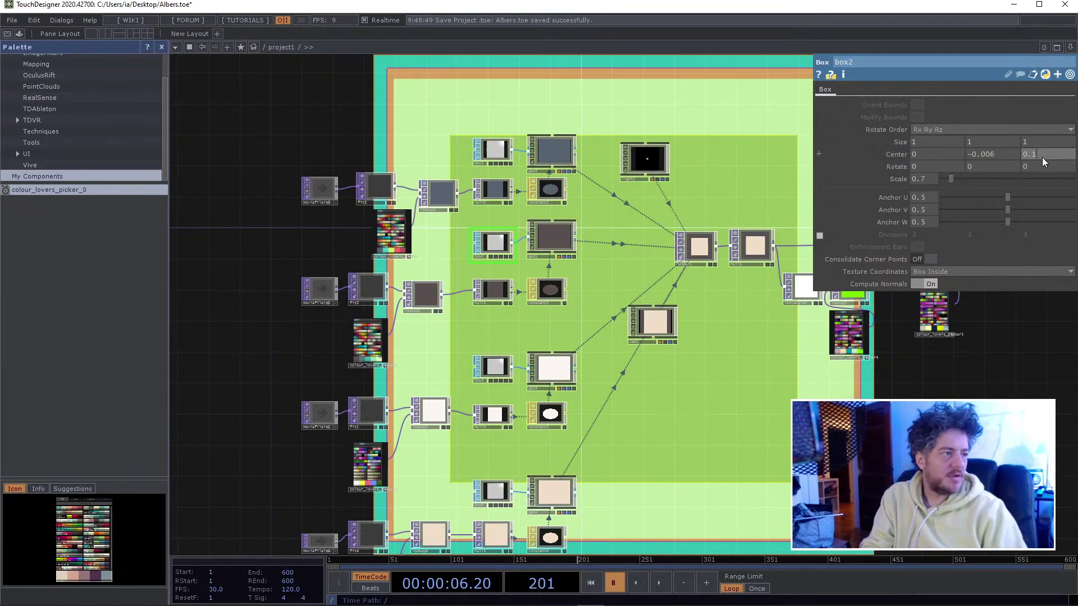
- Try Y centers of -0.004, -0.01 and -0.02 on box2, and settle on -0.015
left_click(988, 154)
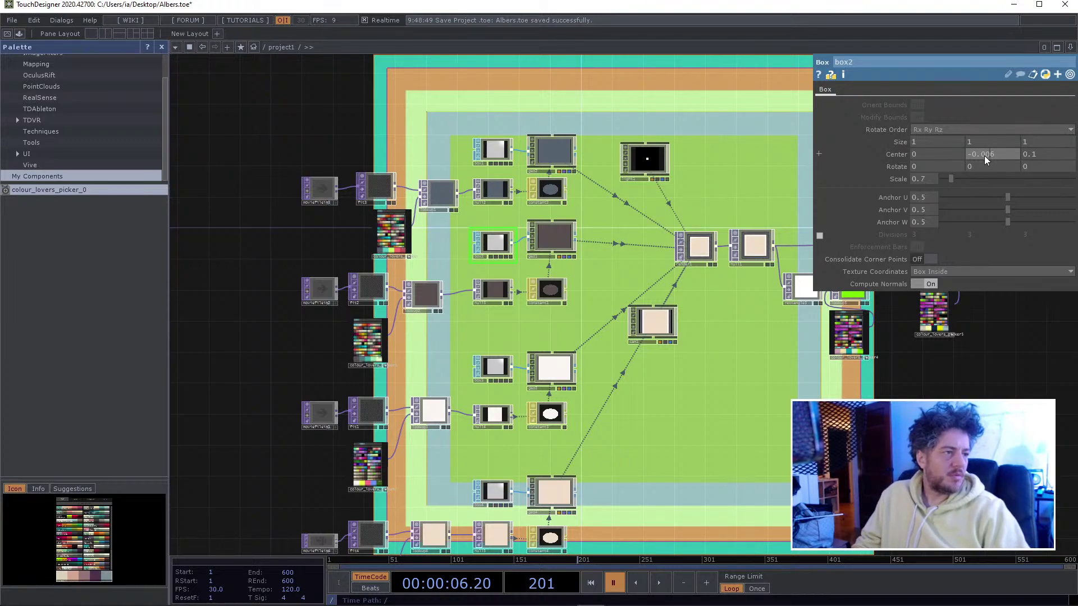
left_click_drag(986, 155, 995, 156)
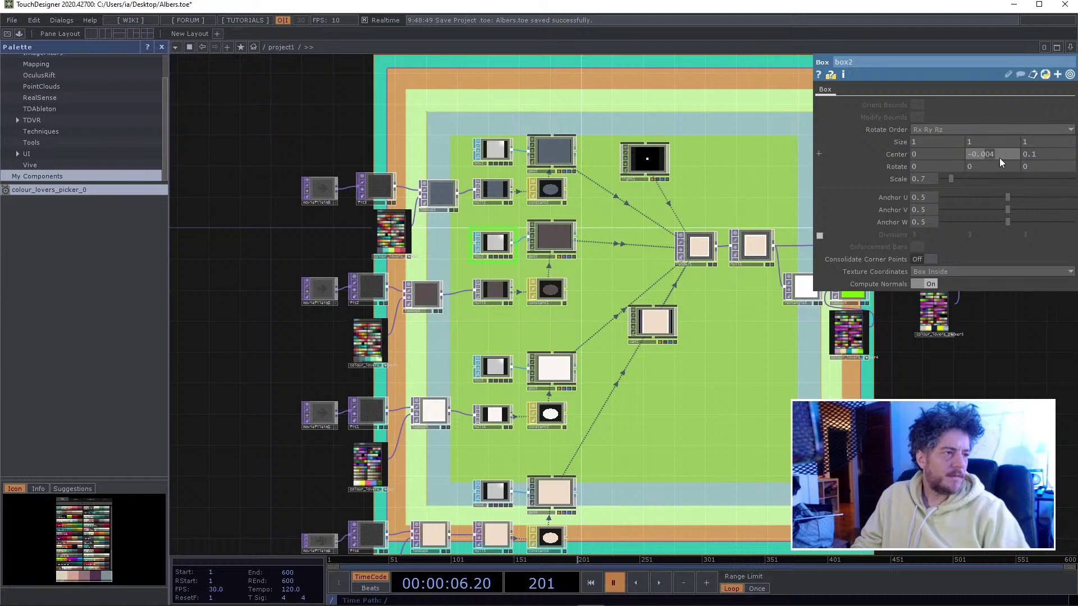
left_click(999, 155)
type("-0.01")
key("Return")
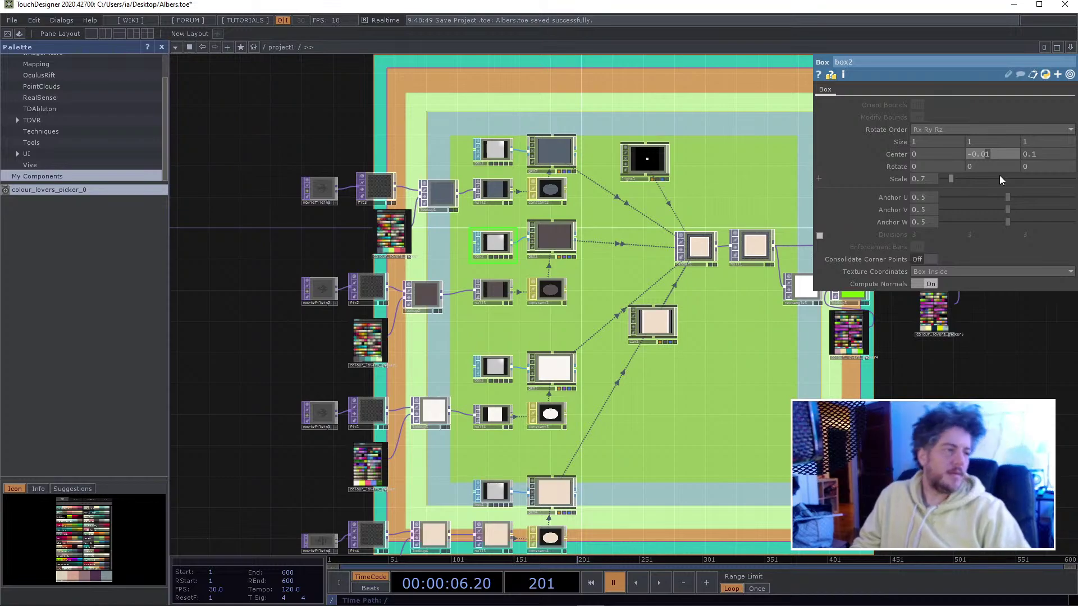
type("2")
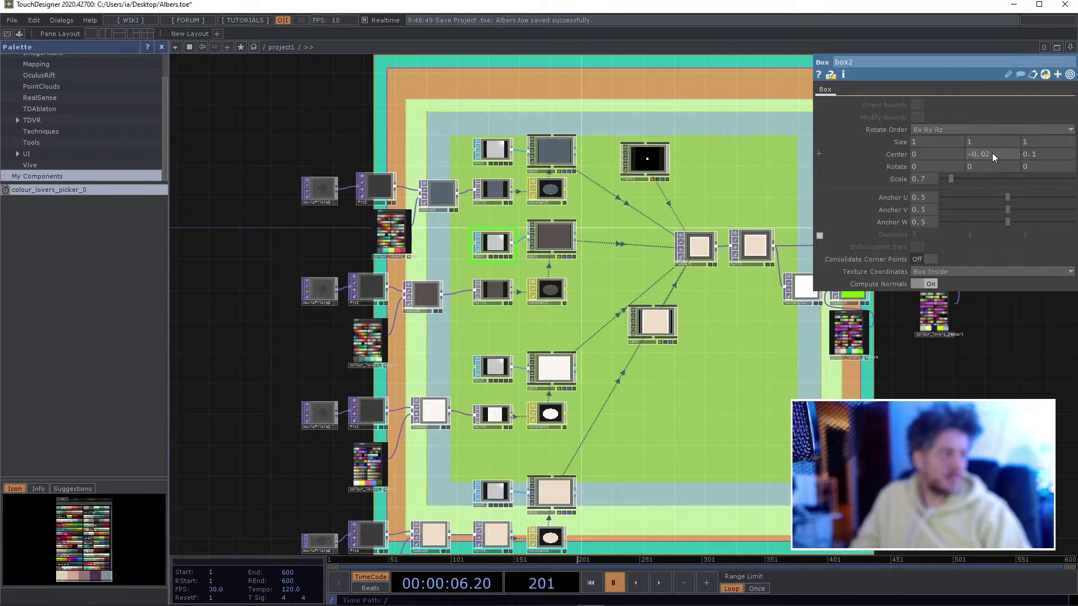
left_click_drag(989, 153, 989, 156)
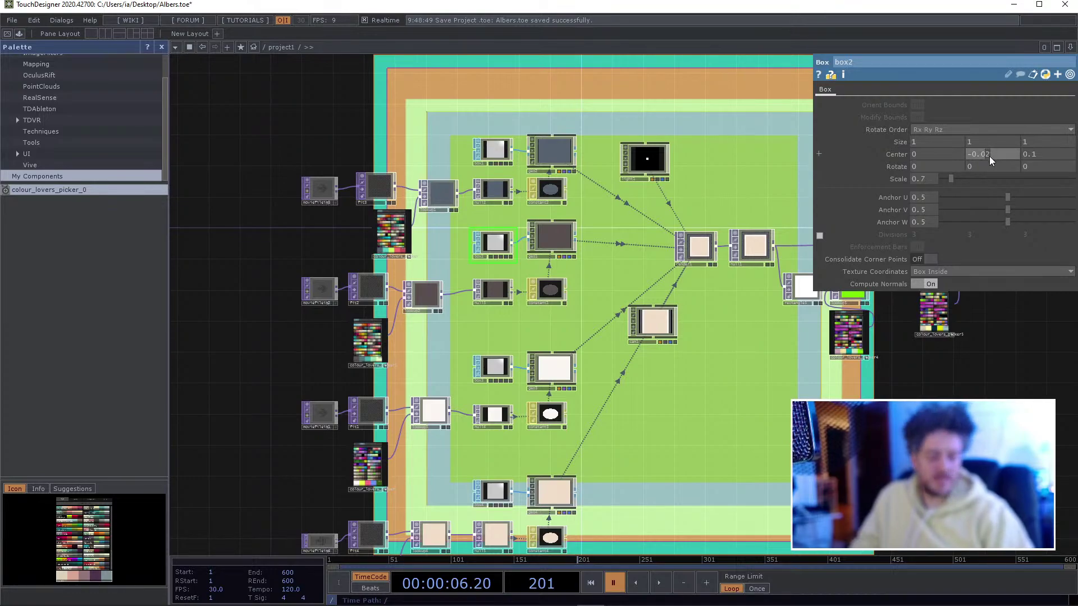
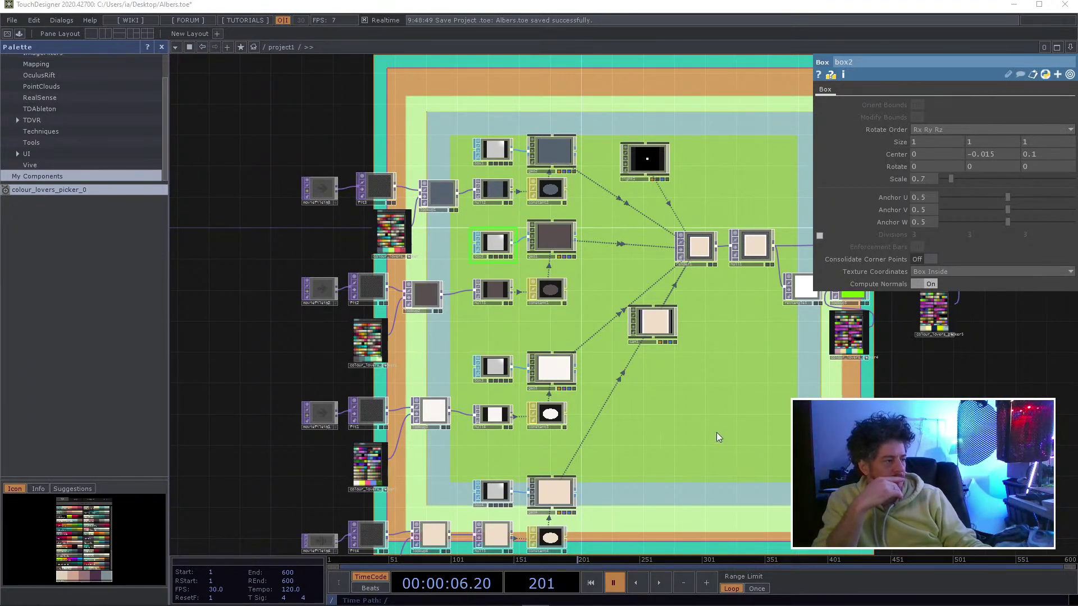
- Copy box2's Y center of -0.015 to the Y centers of box3 and box4
left_click_drag(716, 432, 671, 452)
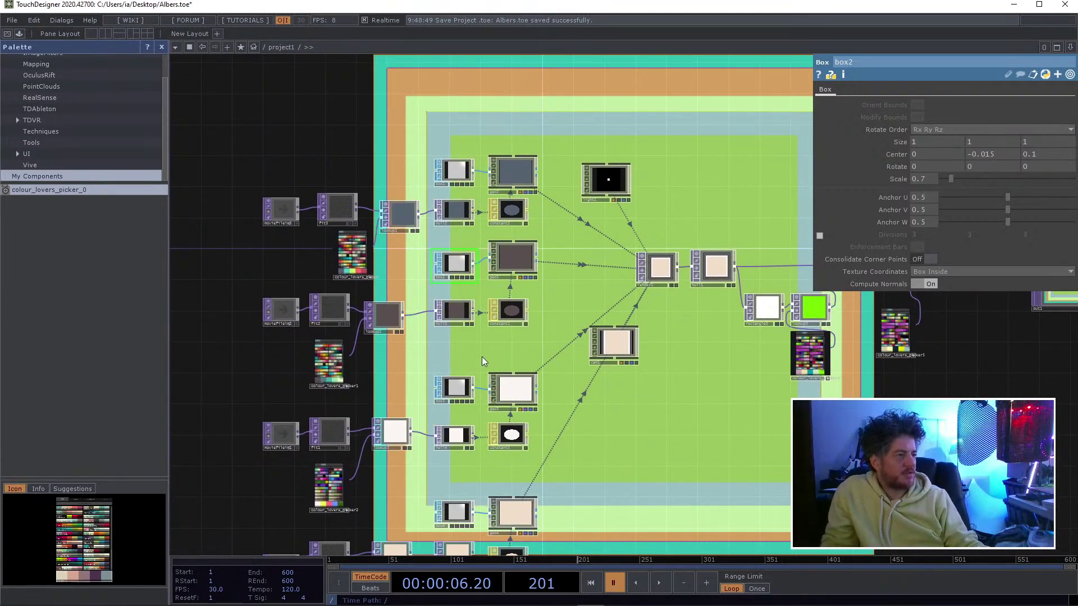
left_click(464, 180)
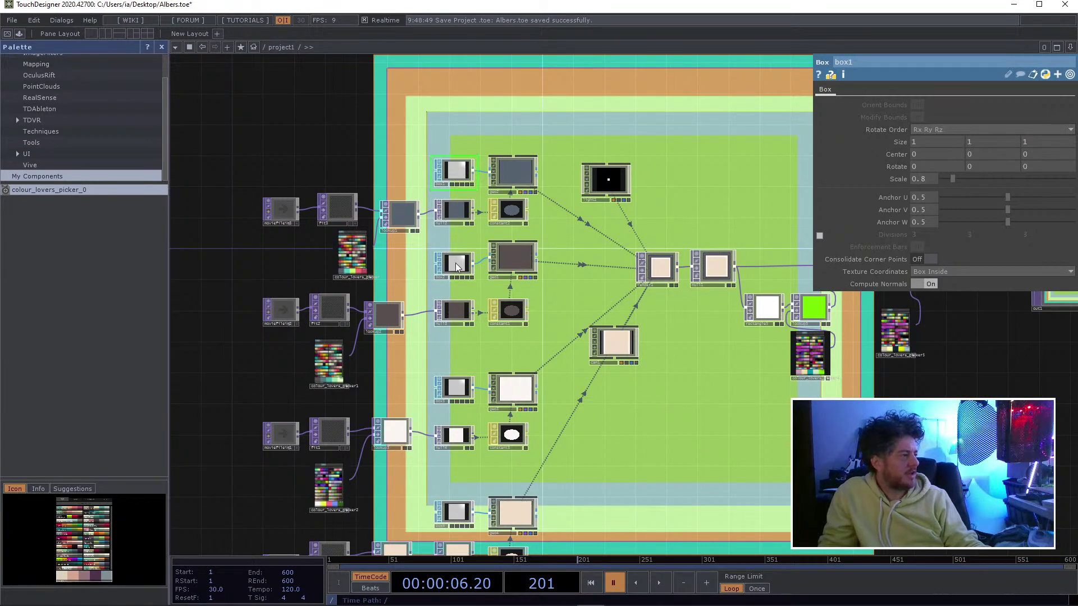
left_click(457, 267)
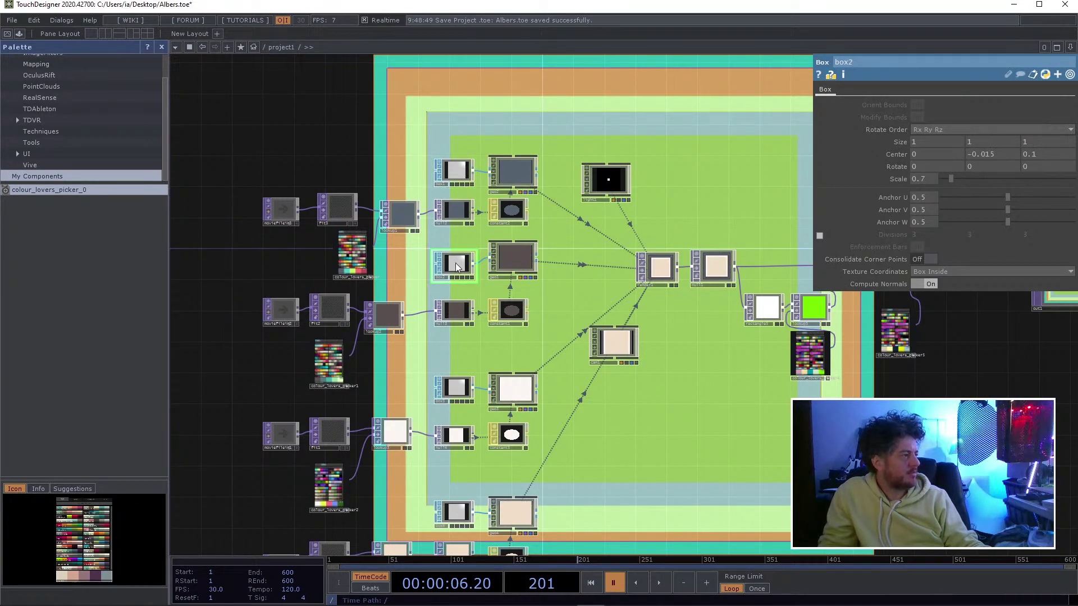
left_click(1001, 154)
key("ctrl+c")
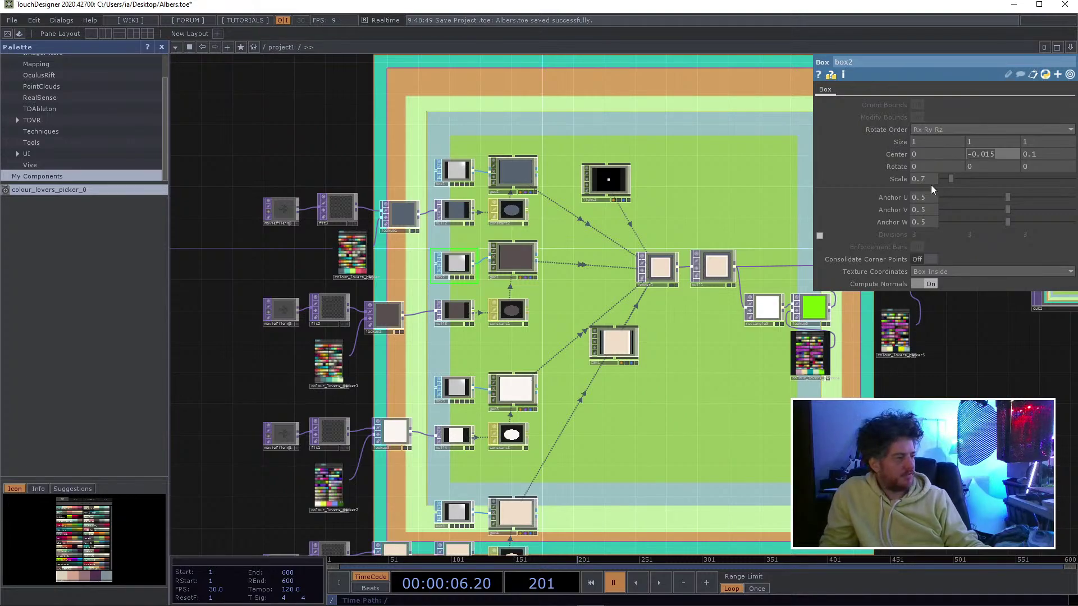
left_click(455, 390)
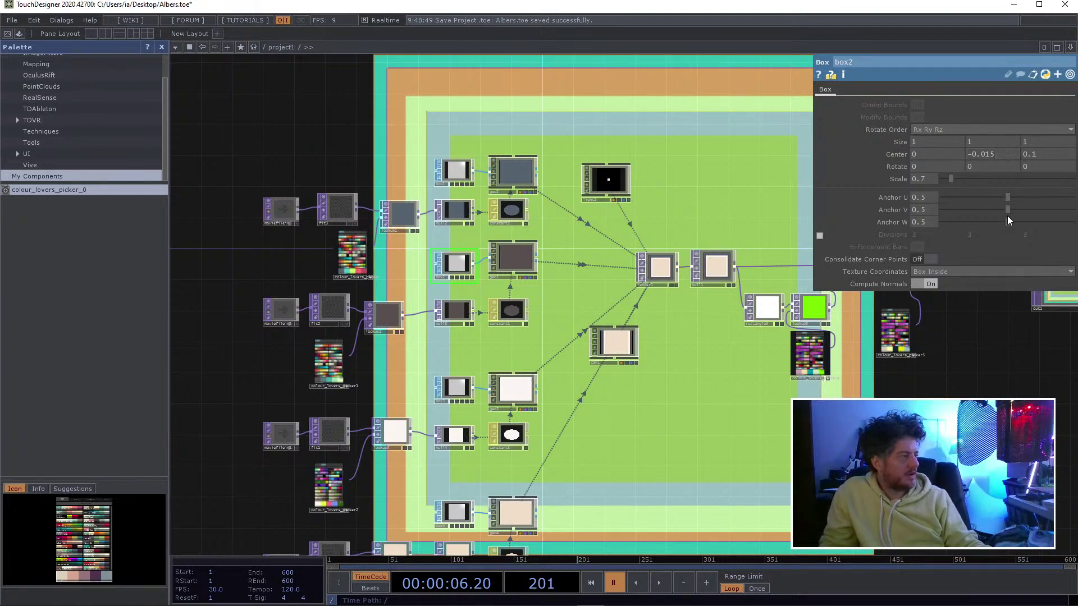
left_click(1004, 155)
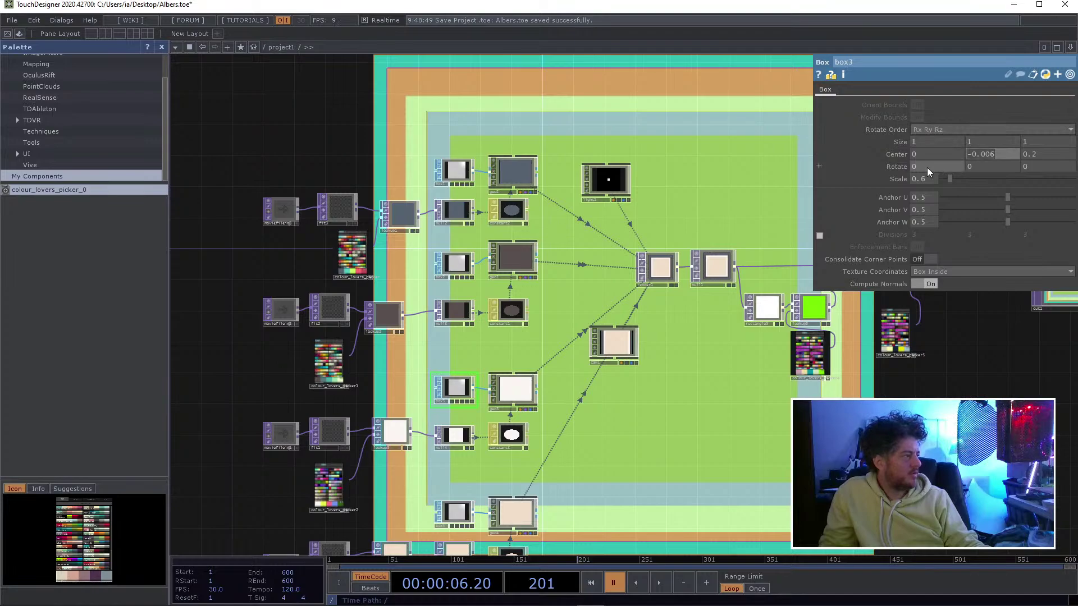
key("ctrl+v")
key("Return")
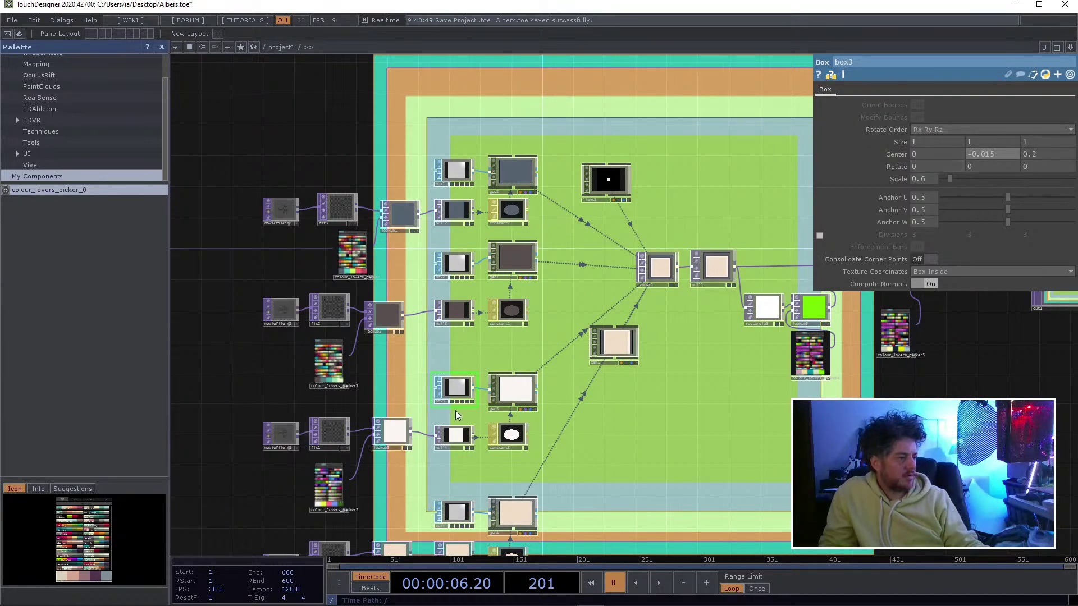
left_click(456, 510)
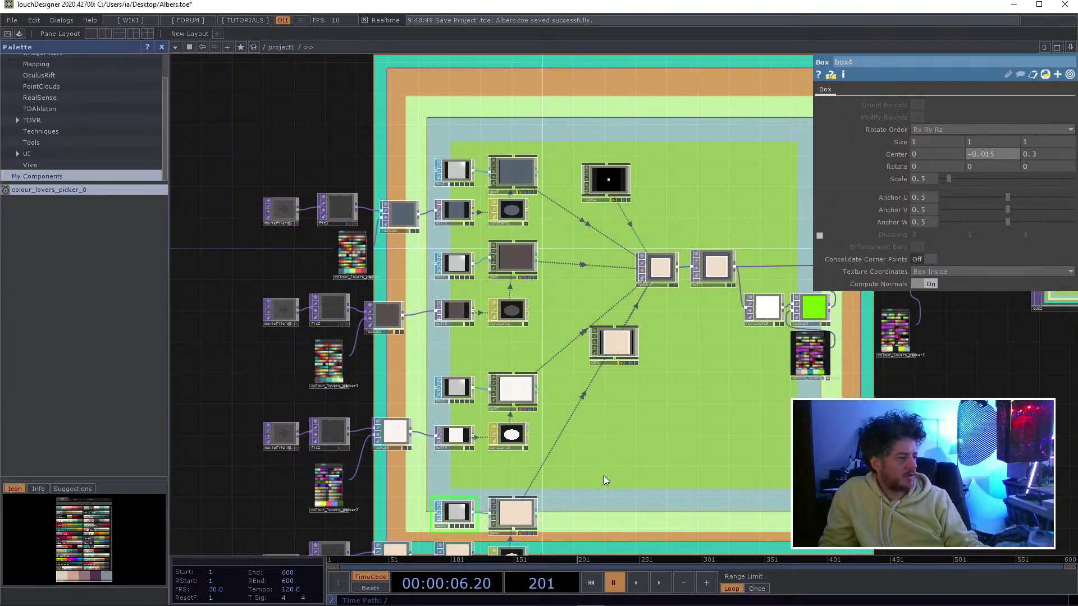
- Try uniform scales of 0.3 and 0.4 on box4, and return the scale to 0.5
left_click_drag(604, 476, 511, 351)
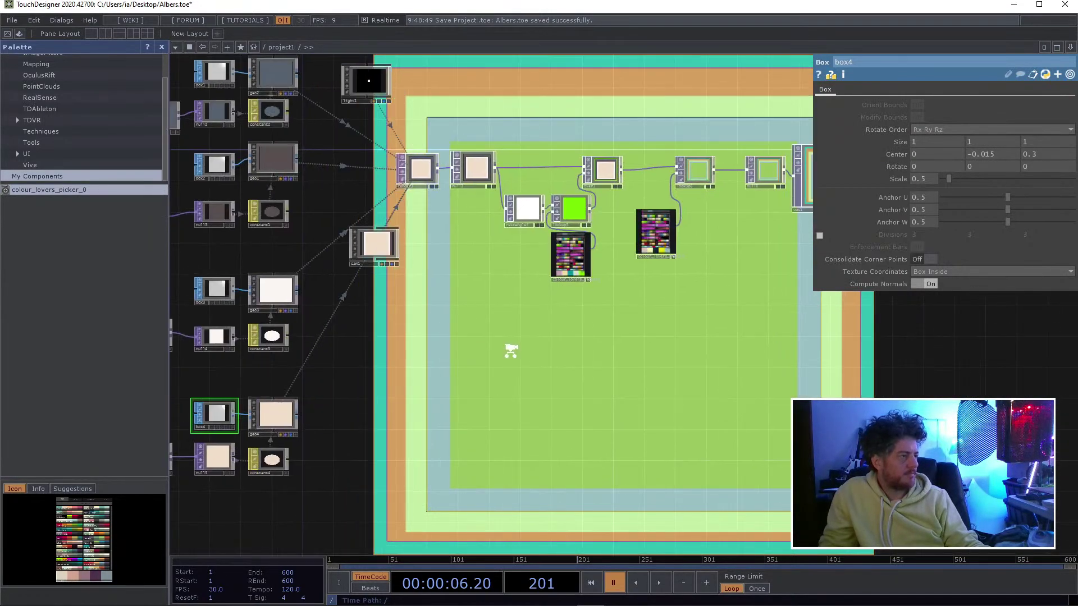
scroll(510, 351, "down", 10)
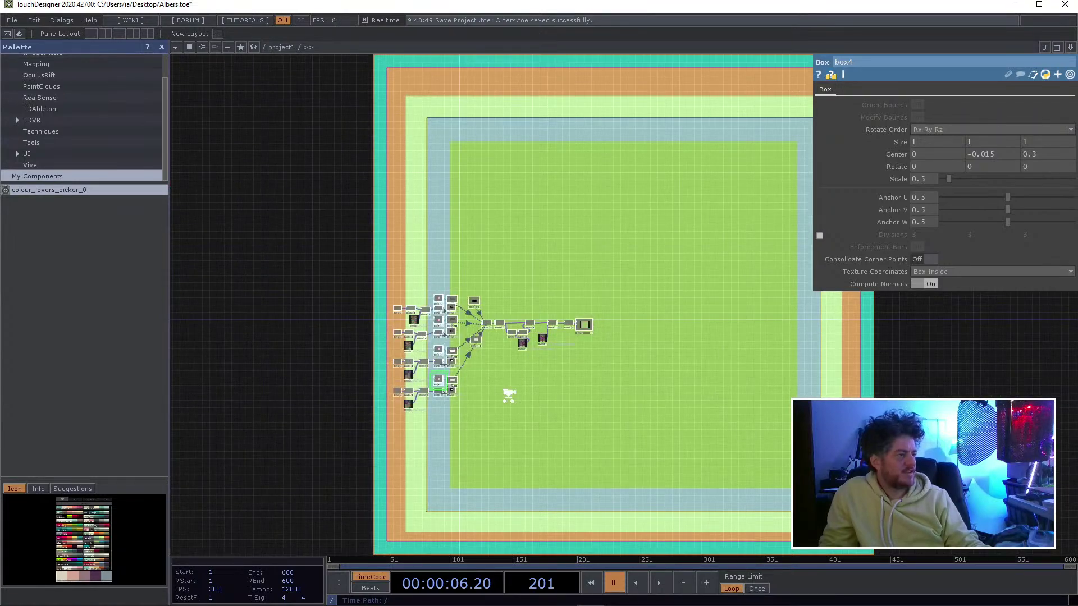
scroll(508, 396, "up", 10)
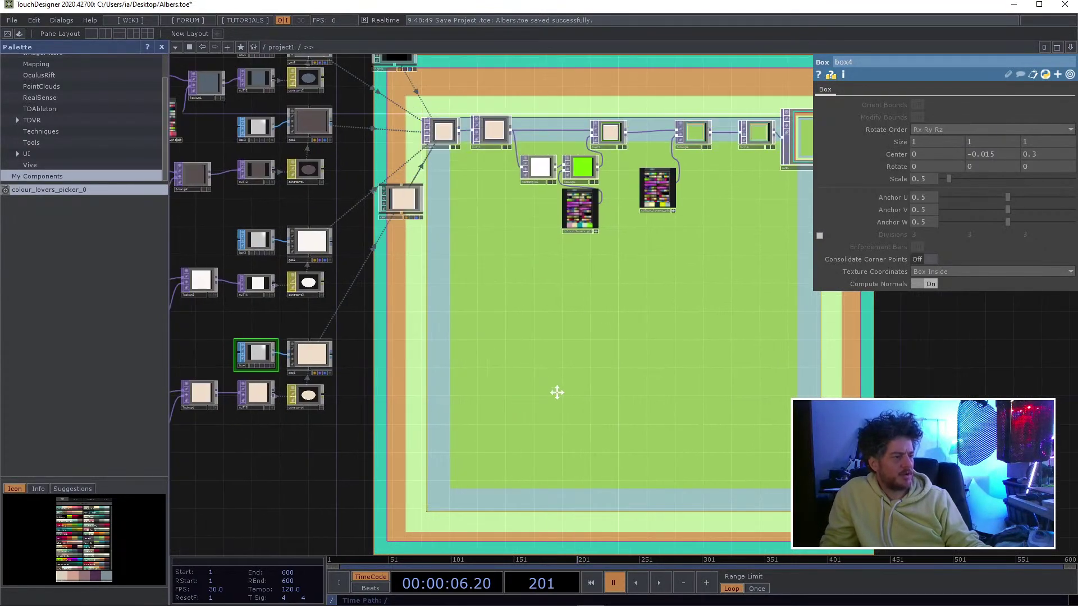
left_click_drag(557, 392, 641, 414)
scroll(447, 406, "up", 5)
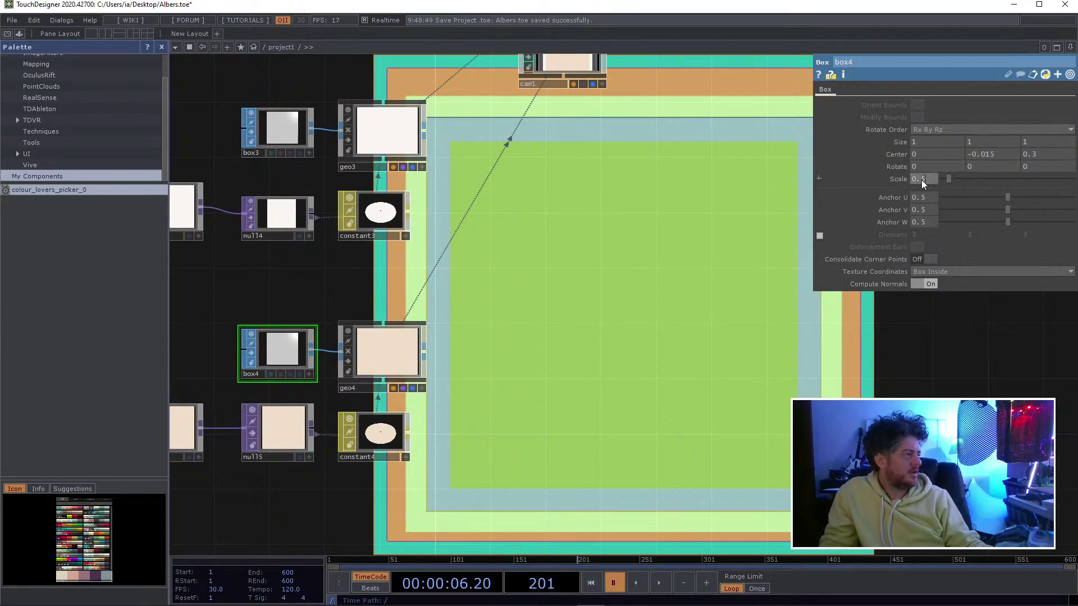
key("Return")
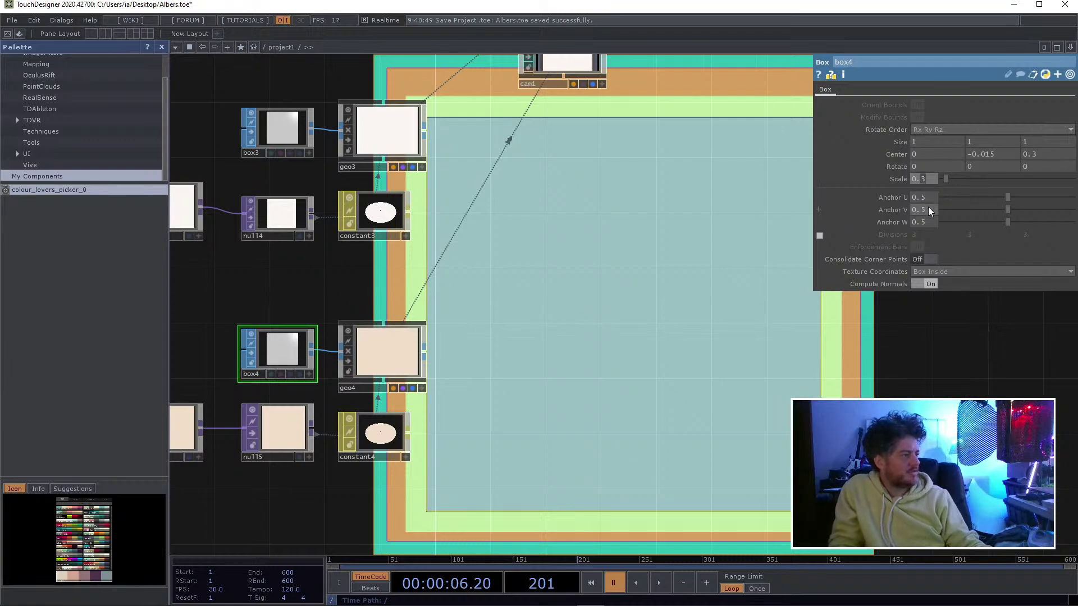
type("4")
key("Return")
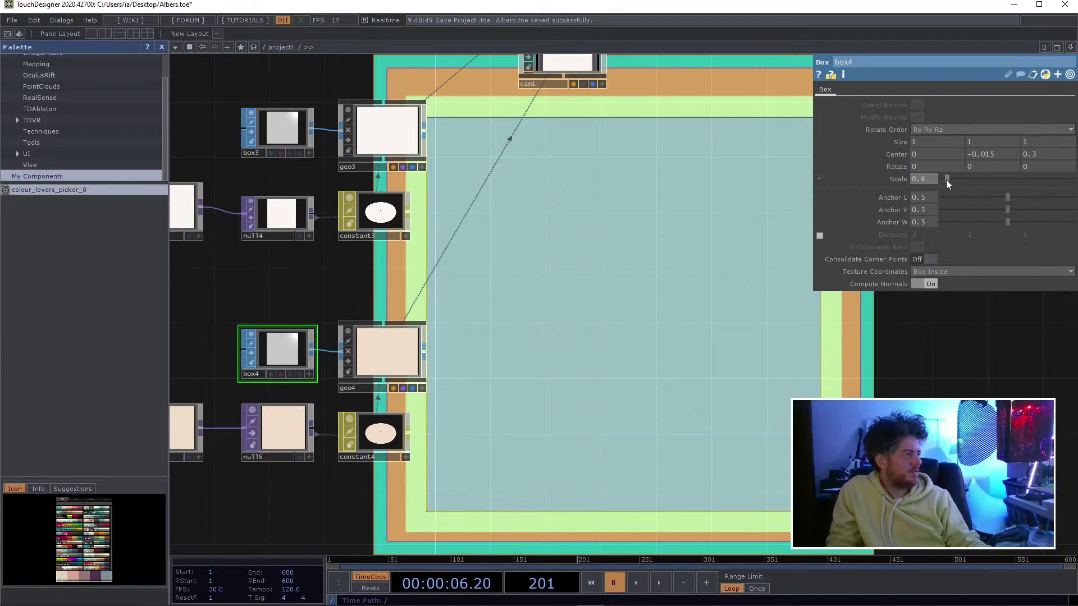
left_click_drag(927, 180, 919, 178)
type("5")
key("Return")
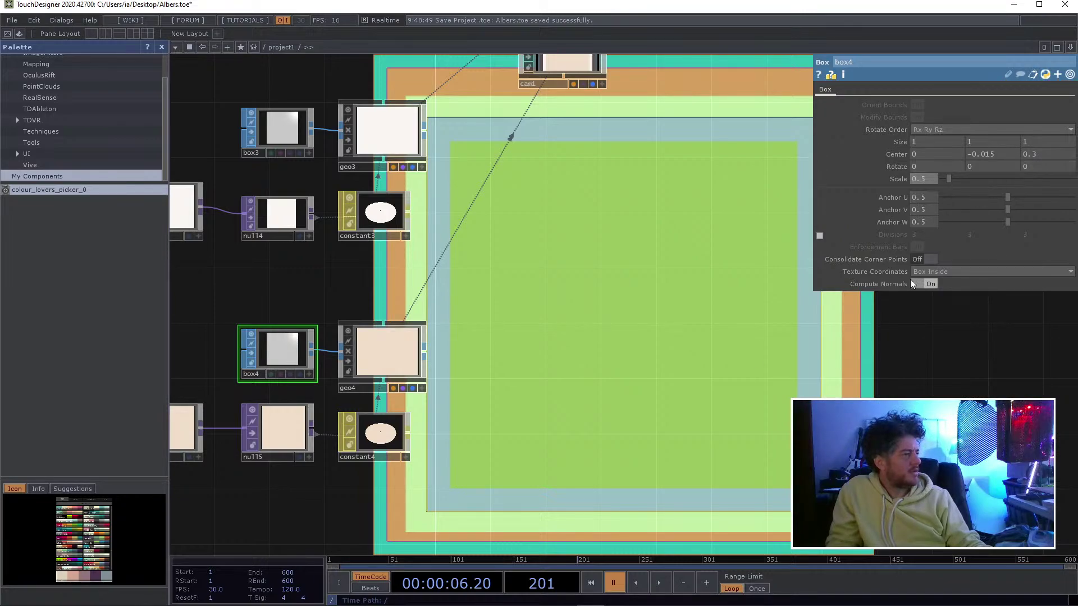
scroll(588, 339, "down", 5)
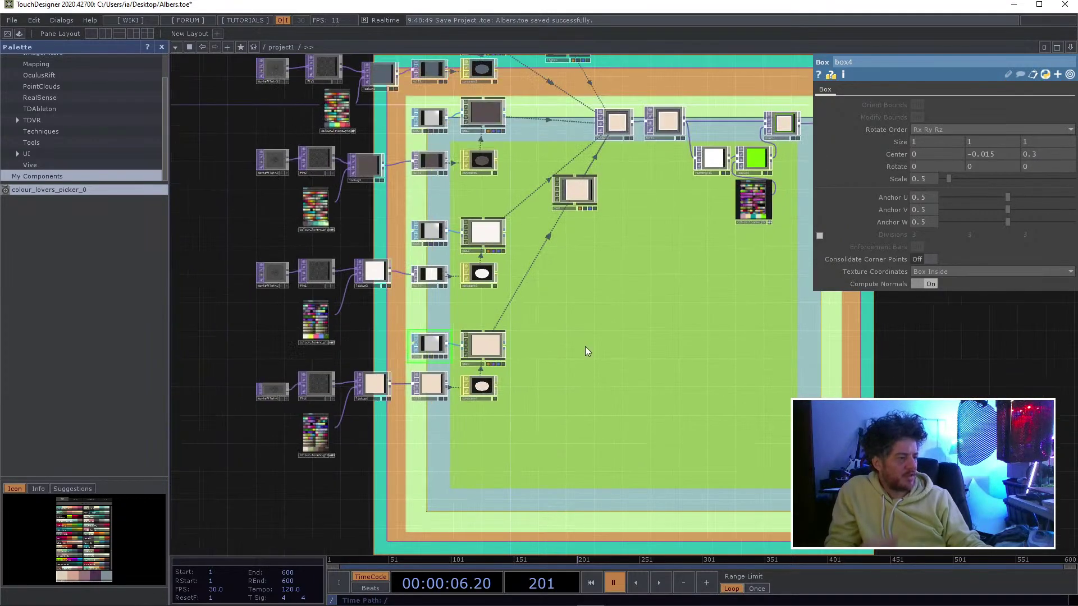
scroll(585, 348, "up", 4)
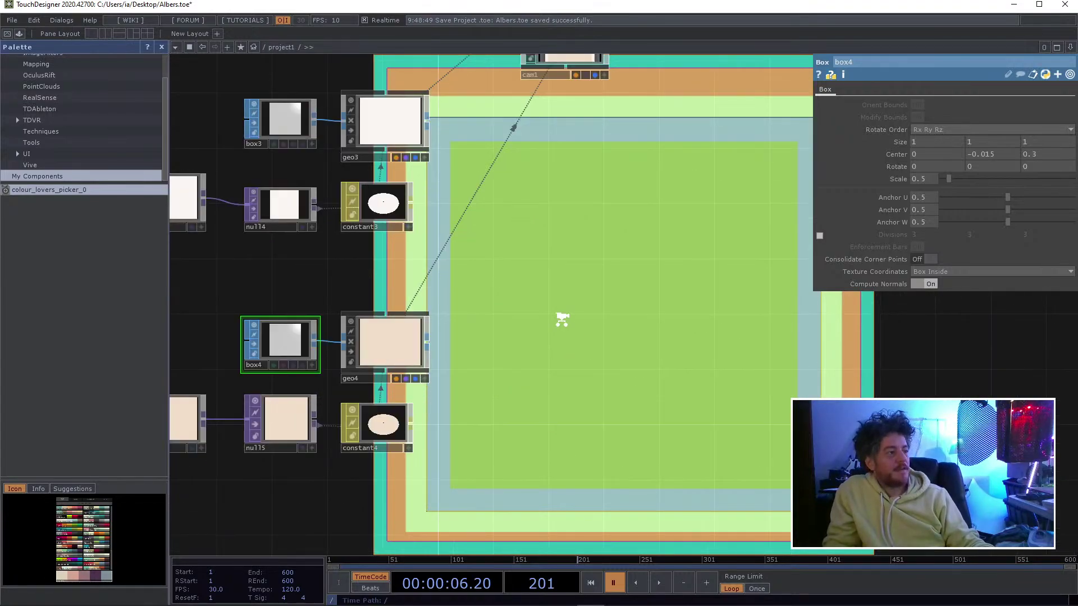
left_click_drag(568, 257, 473, 440)
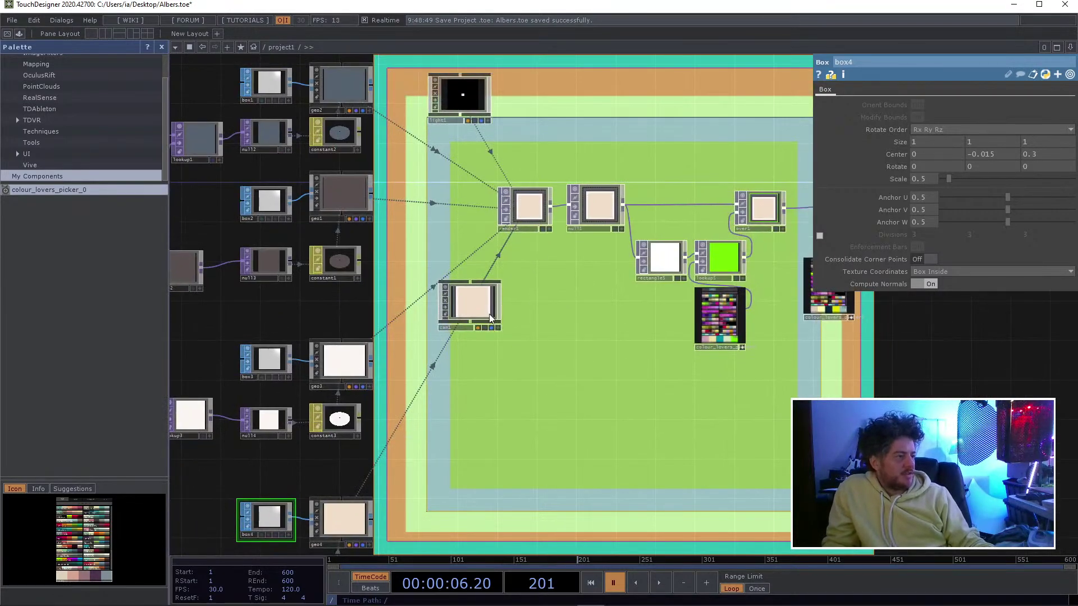
- Try rotating cam1 to 20.8 on X and to 34 on Y, undoing each rotation
left_click(470, 301)
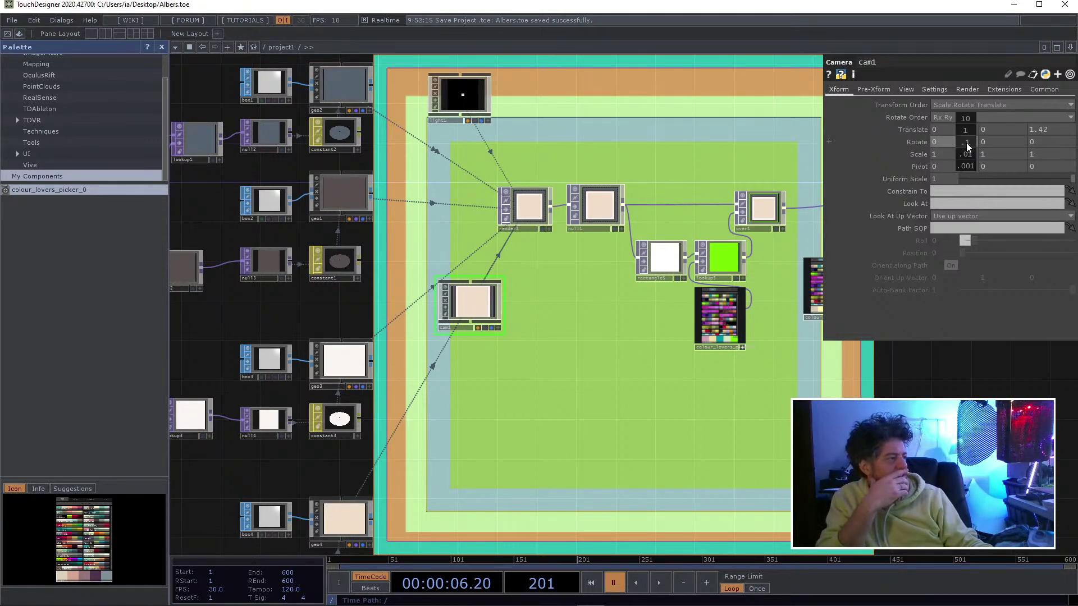
middle_click_drag(967, 146, 966, 127)
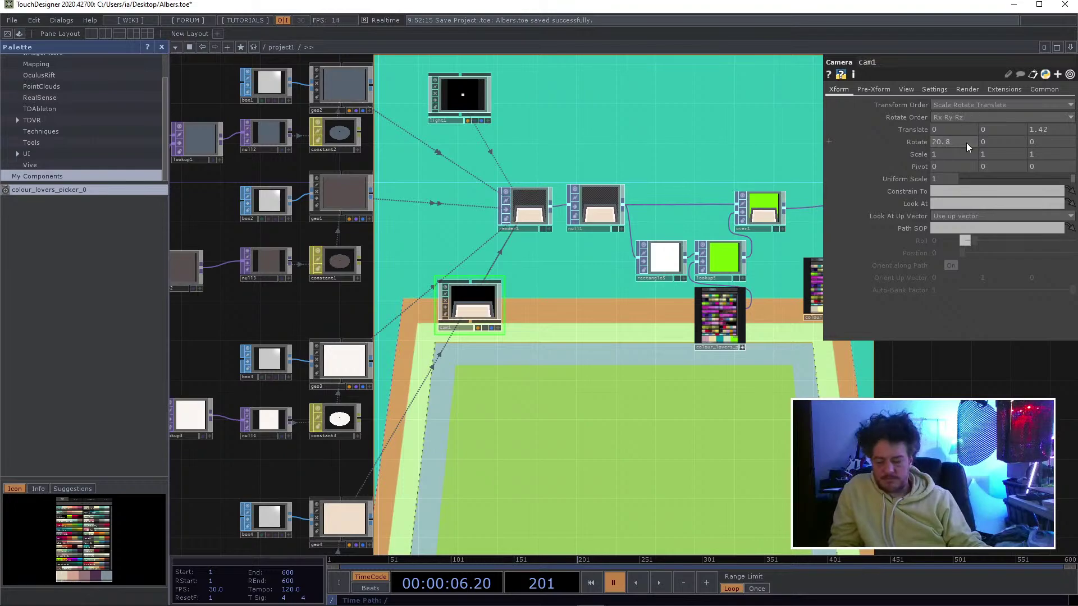
key("ctrl+z")
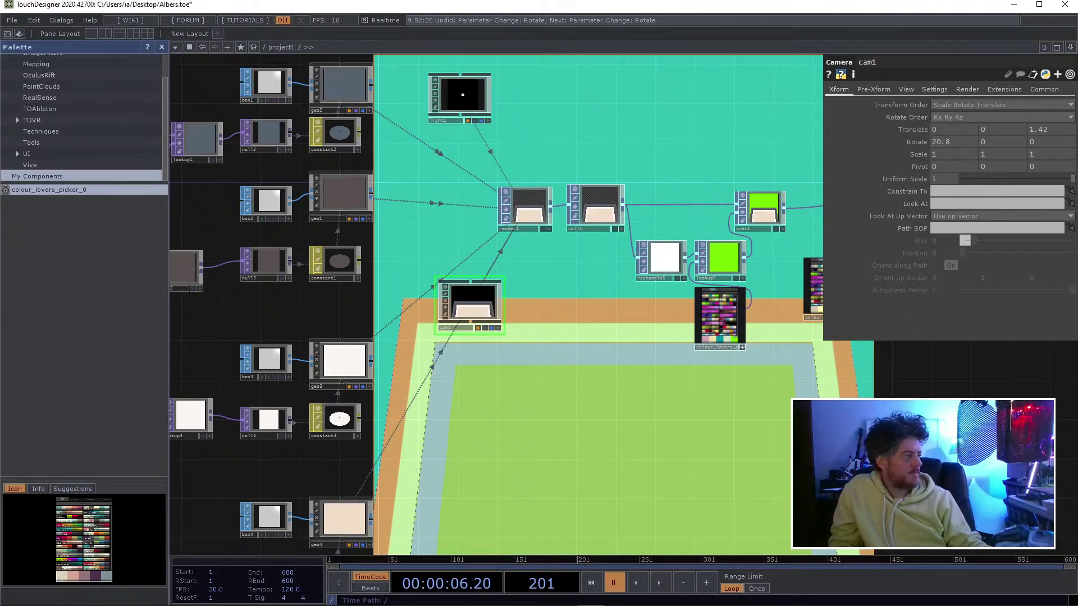
key("ctrl+z")
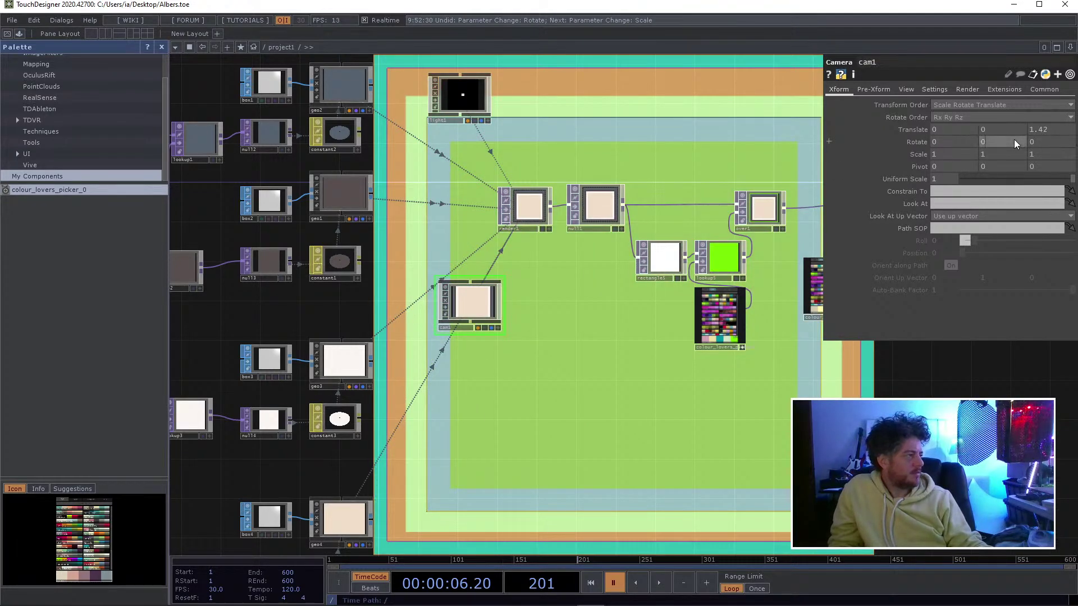
middle_click_drag(1012, 130, 1013, 126)
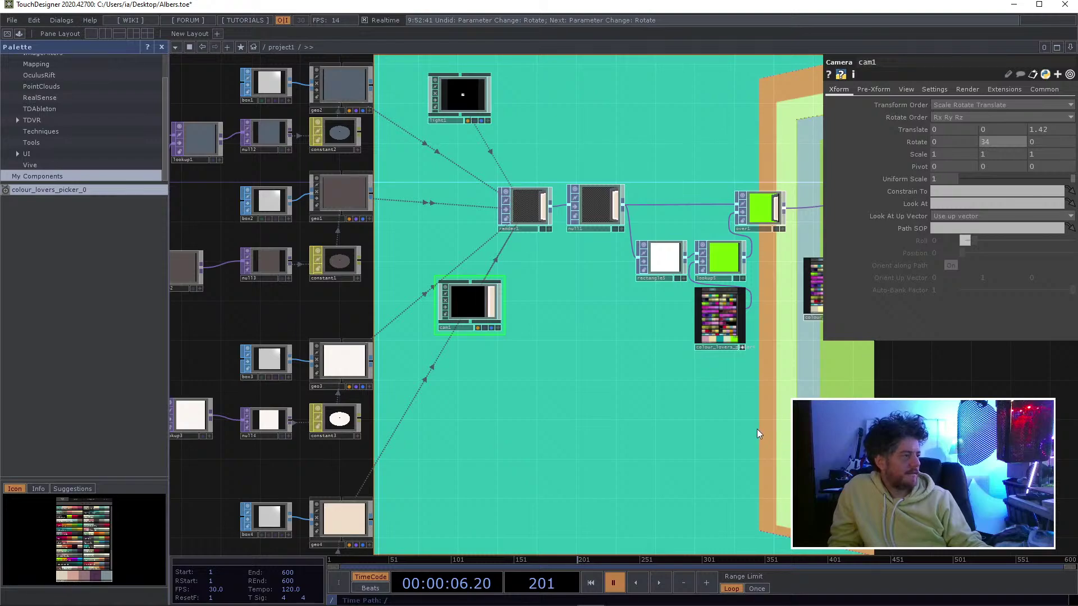
key("ctrl+z")
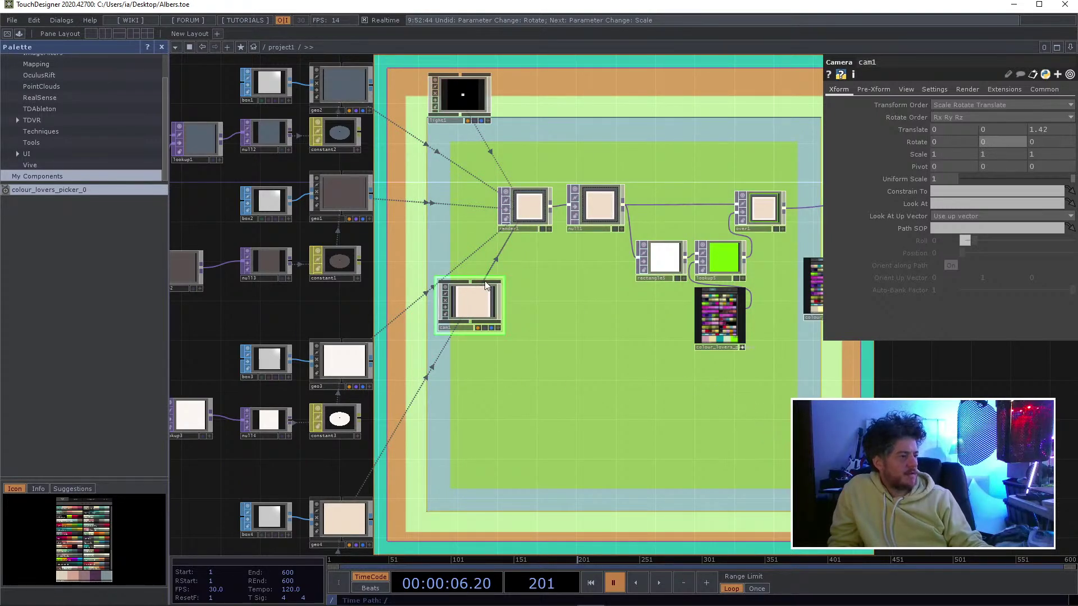
- Assign geo2 as the Look At target of cam1
left_click_drag(523, 435, 520, 518)
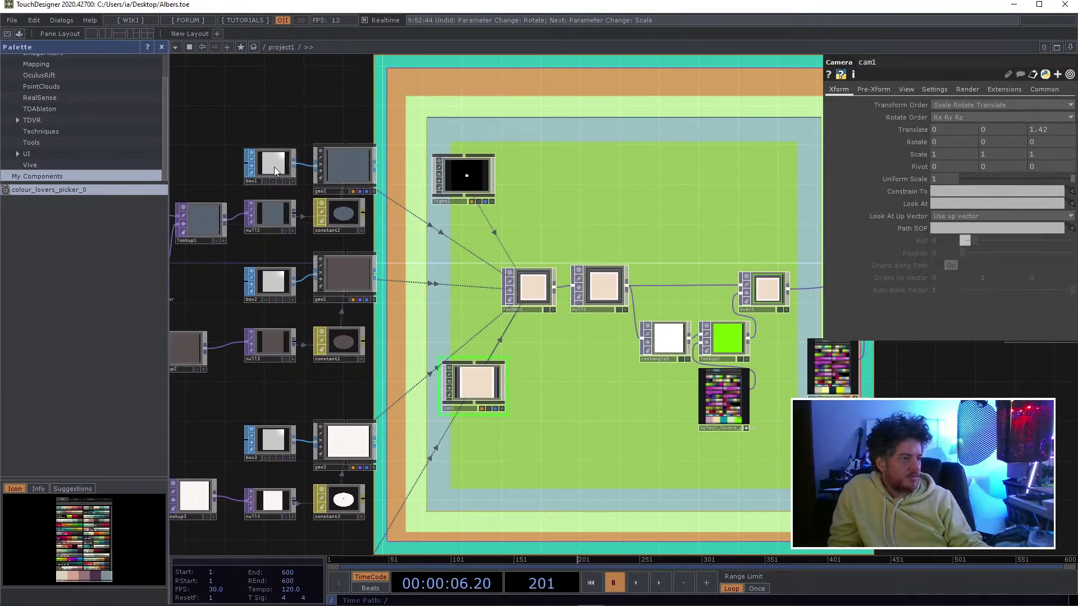
left_click(527, 284)
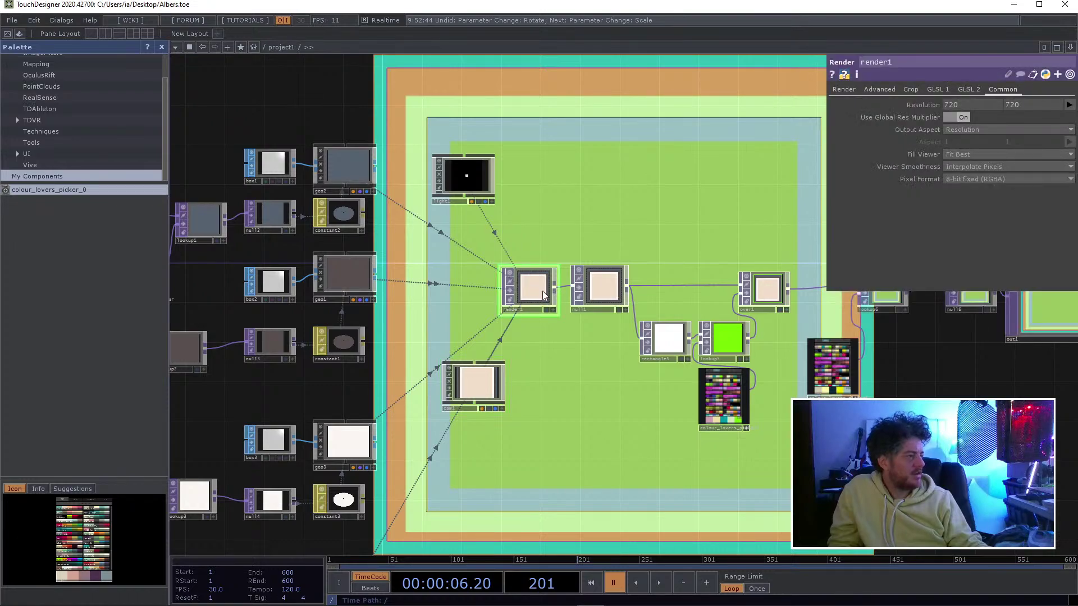
left_click(474, 384)
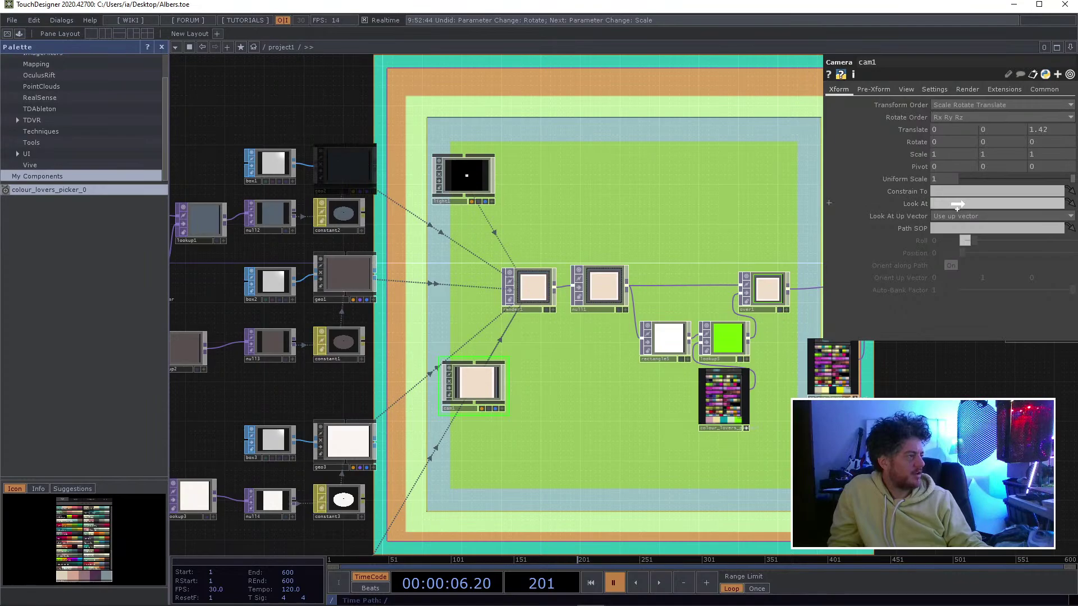
left_click_drag(956, 206, 957, 204)
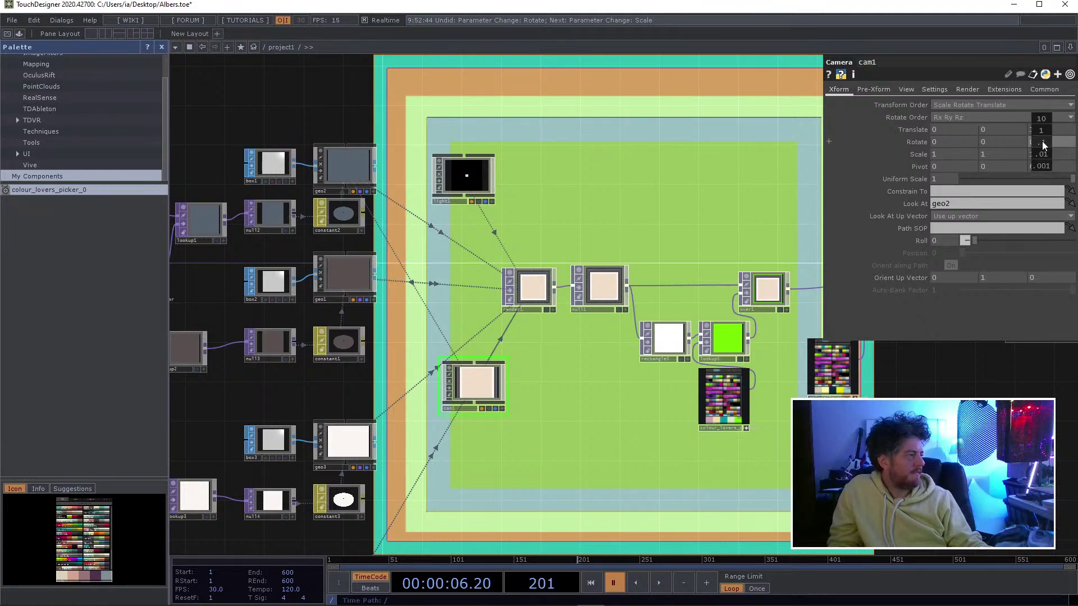
- Try adjusting cam1's Z rotation and Z pivot with the Look At target assigned, undoing the changes
middle_click_drag(1041, 141, 1042, 119)
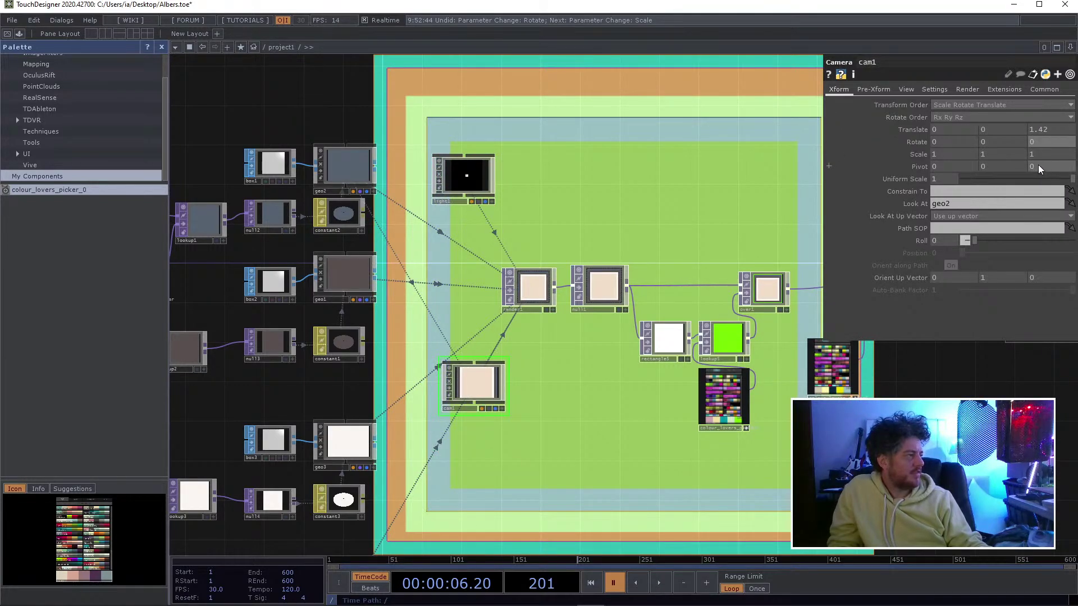
middle_click_drag(1039, 143, 1039, 151)
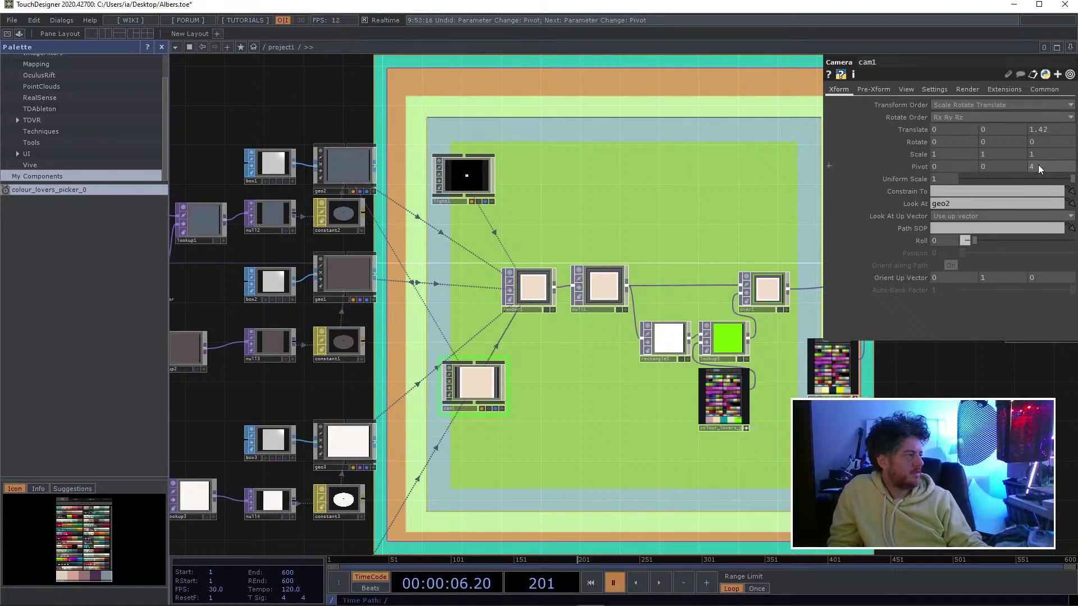
key("ctrl+z")
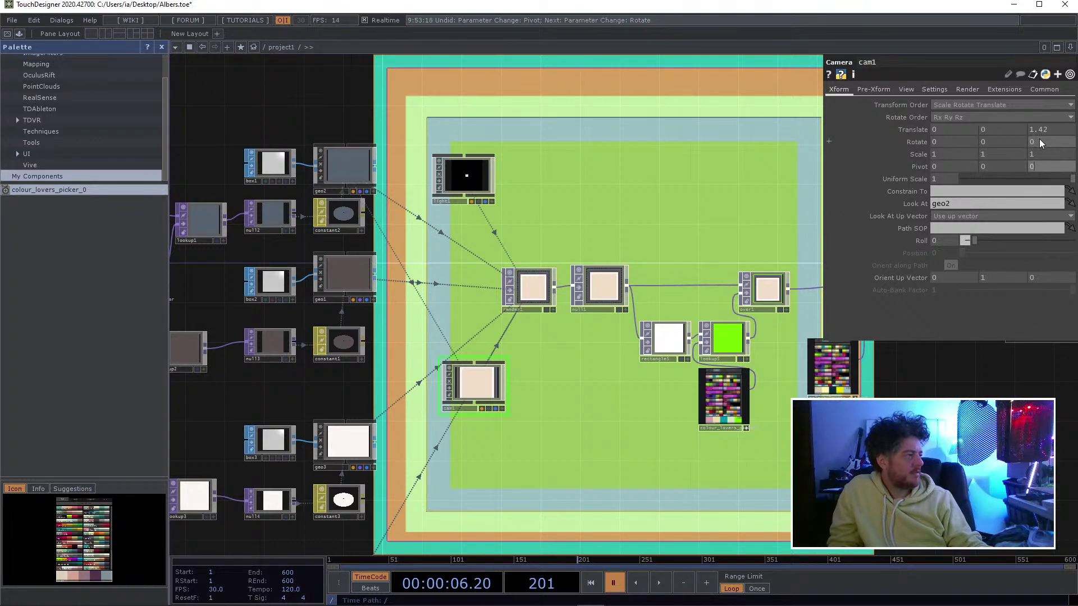
middle_click_drag(1039, 139, 992, 142)
key("ctrl+z")
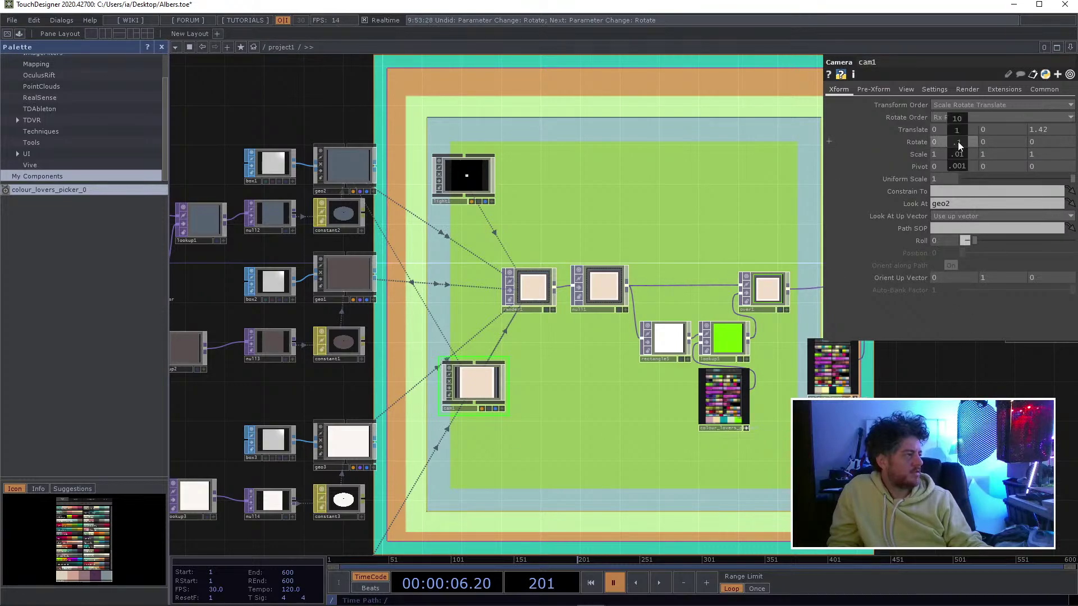
- Try rotating cam1 to -29 on X, undo it, and try adjusting its Z rotation and roll
middle_click_drag(957, 142, 954, 127)
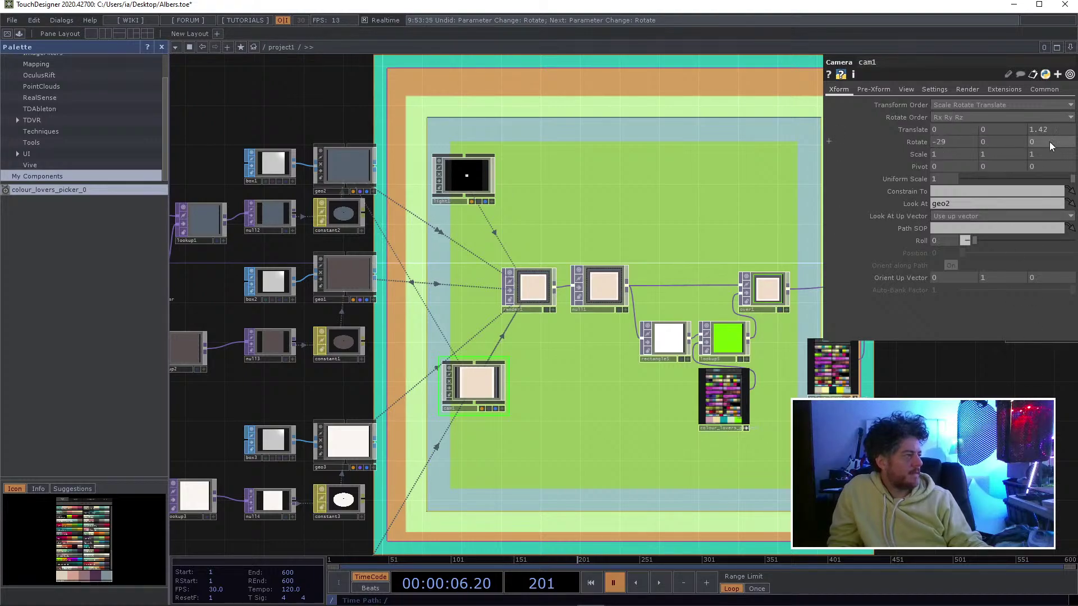
key("ctrl+z")
key("ctrl+z")
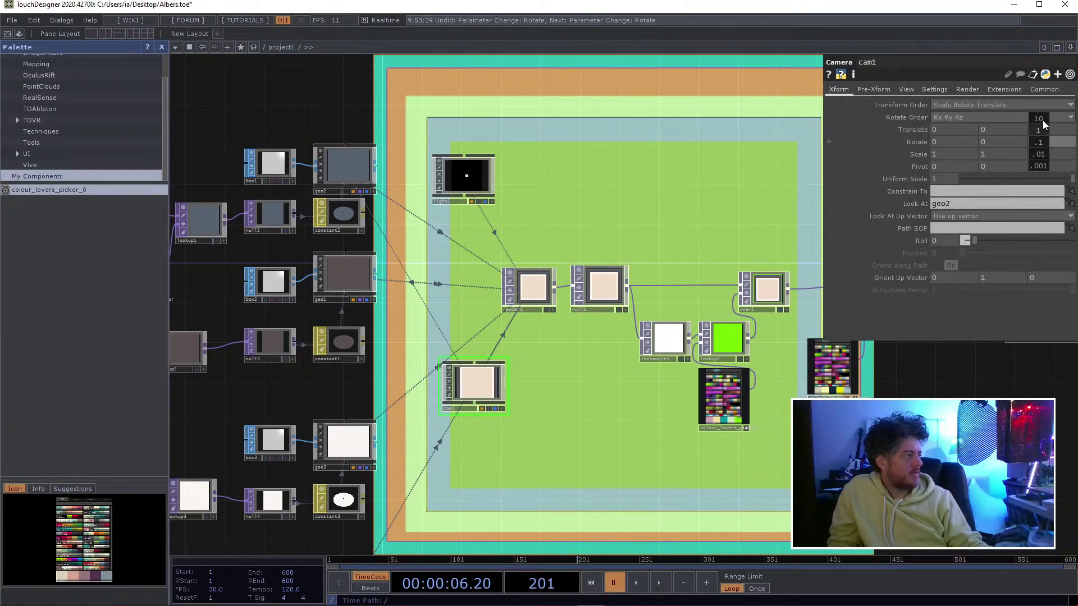
mouse_move(1042, 120)
middle_mouse_down()
mouse_move(1069, 118)
mouse_move(1039, 119)
middle_mouse_up()
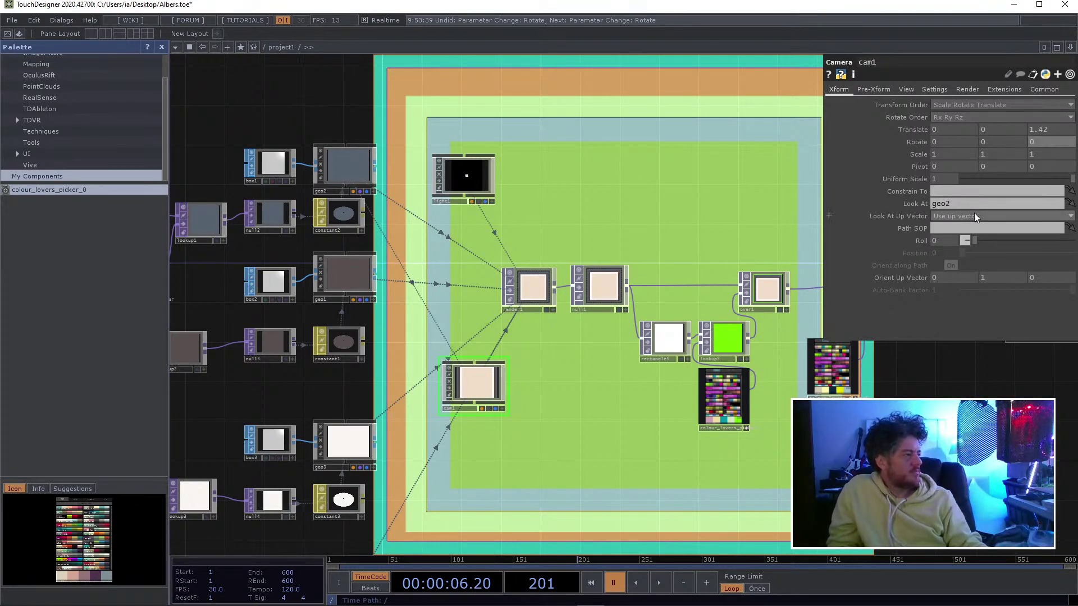
left_click_drag(974, 238, 935, 237)
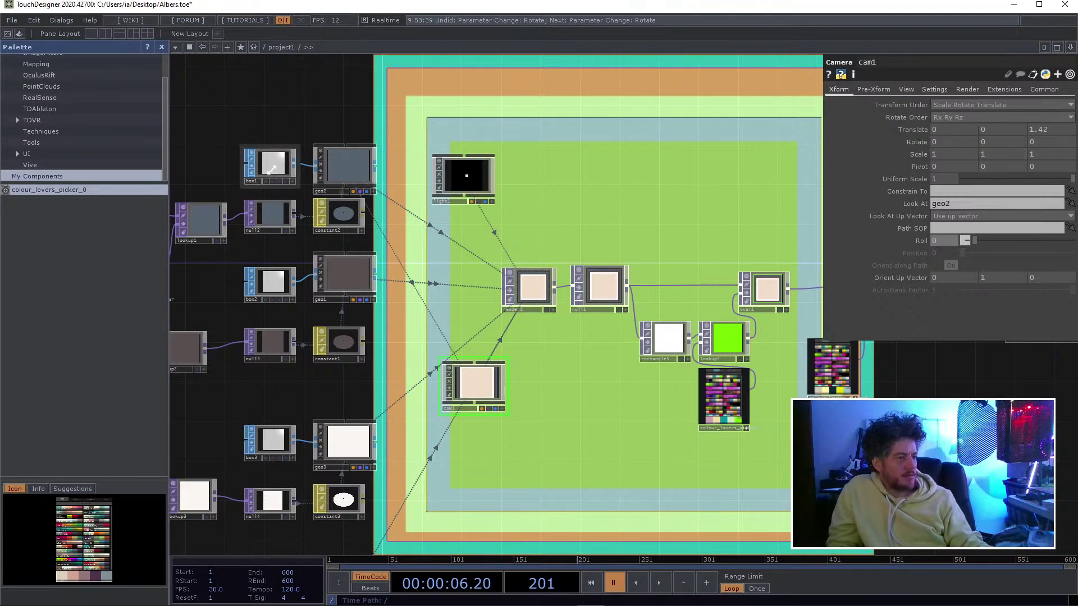
- Set the uniform scale of box1 to 0.785
left_click(273, 167)
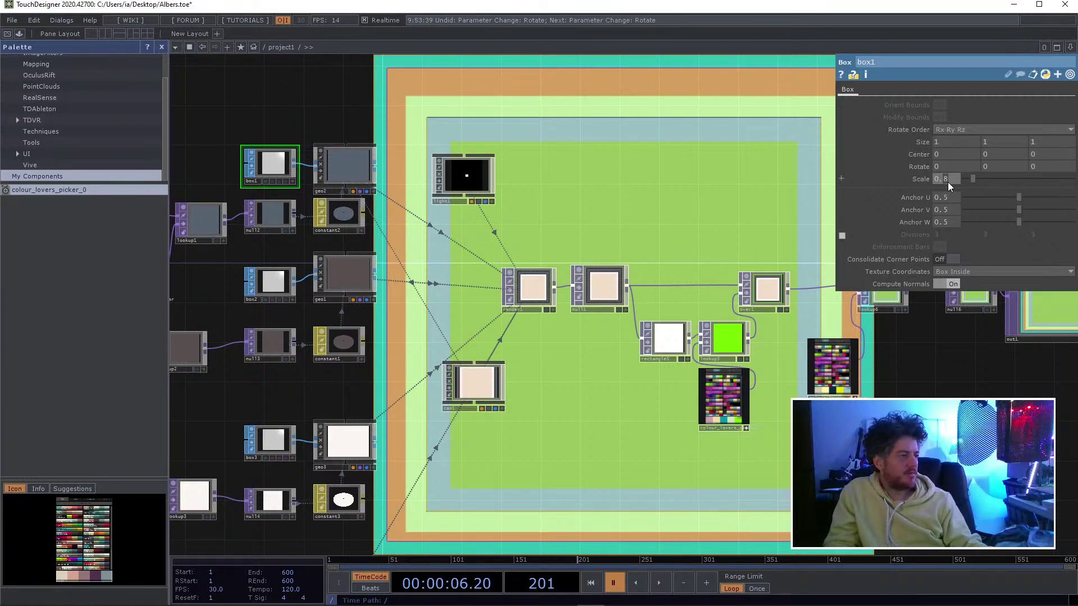
scroll(947, 182, "down", 1)
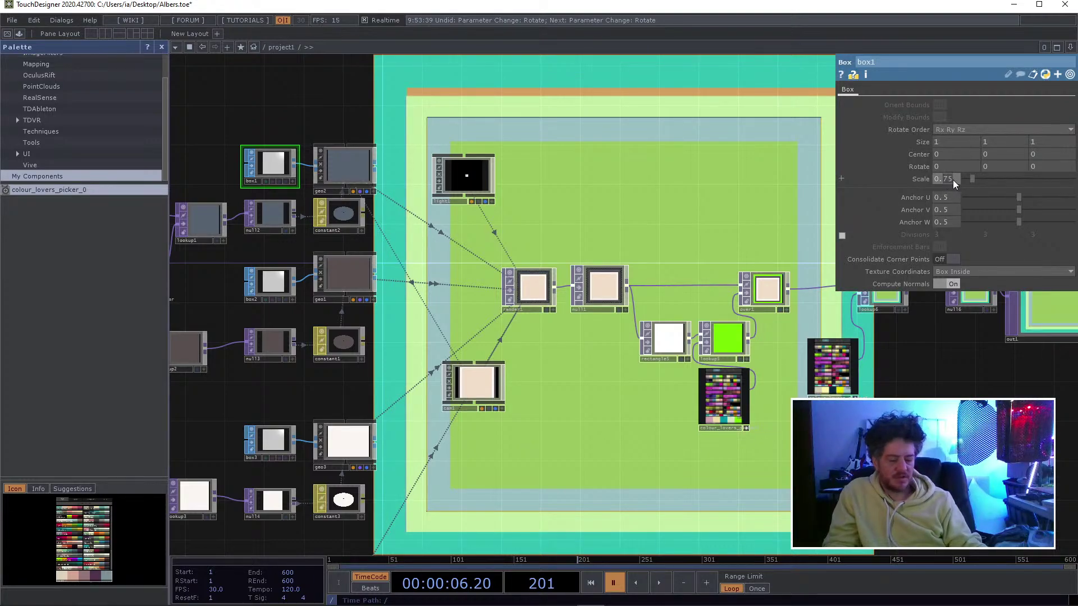
type("79")
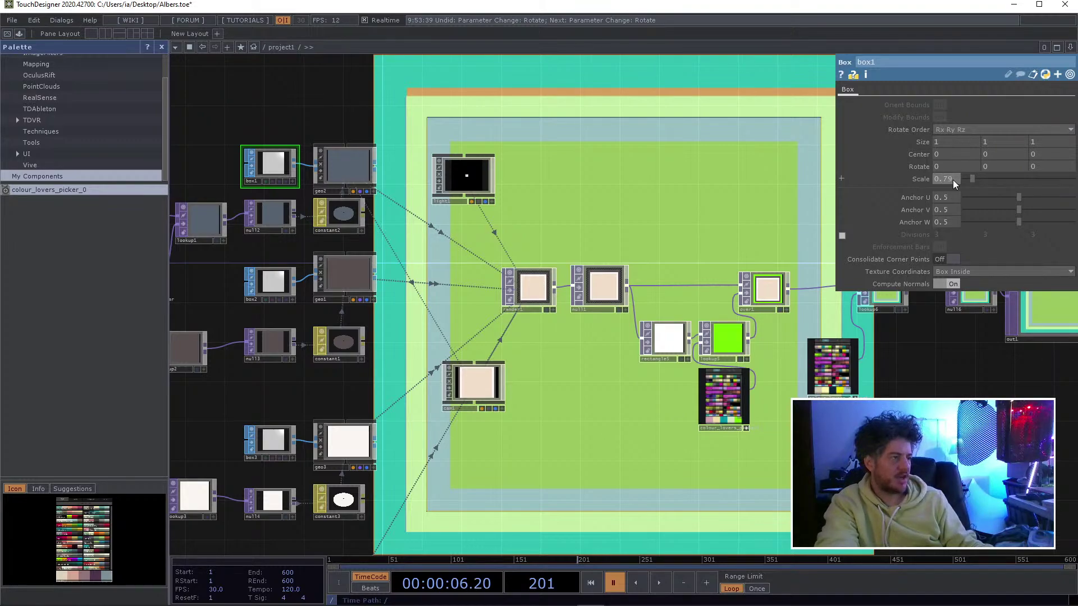
key("Return")
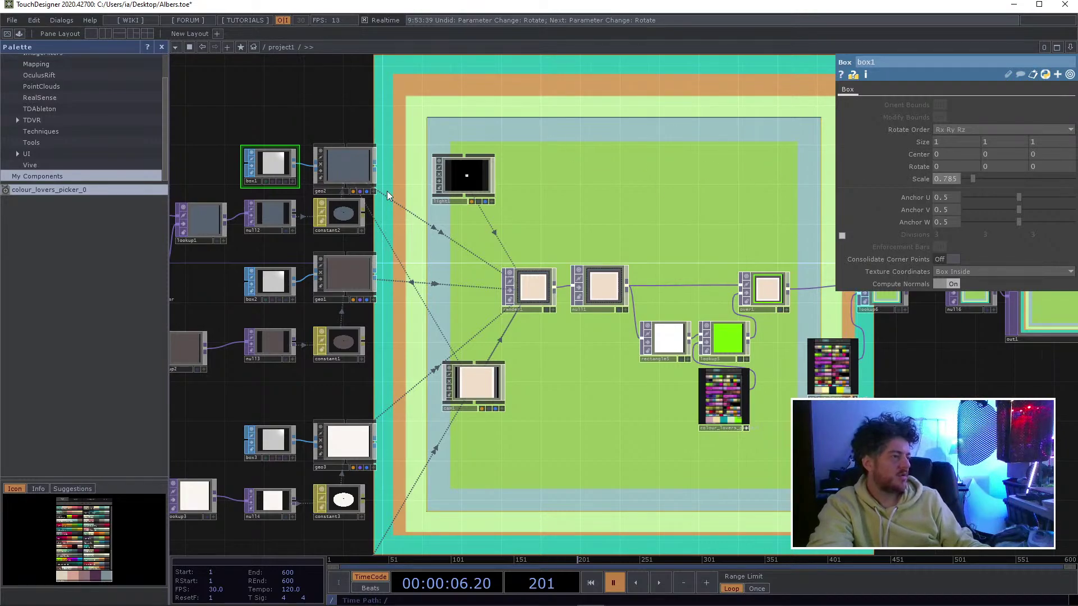
- Set the uniform scale of box2 to 0.685
left_click(268, 288)
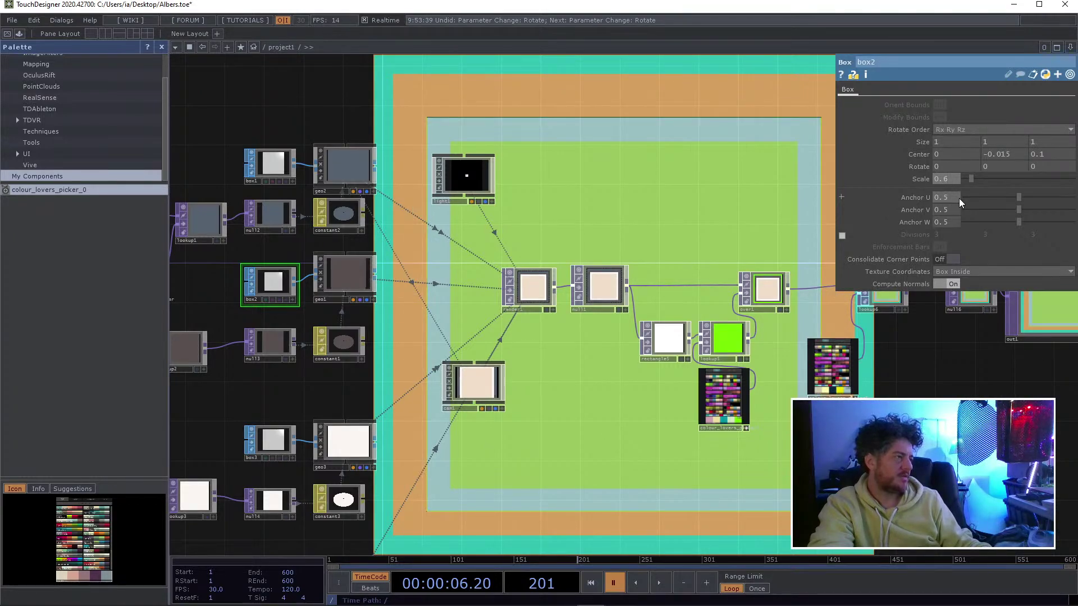
left_click(953, 180)
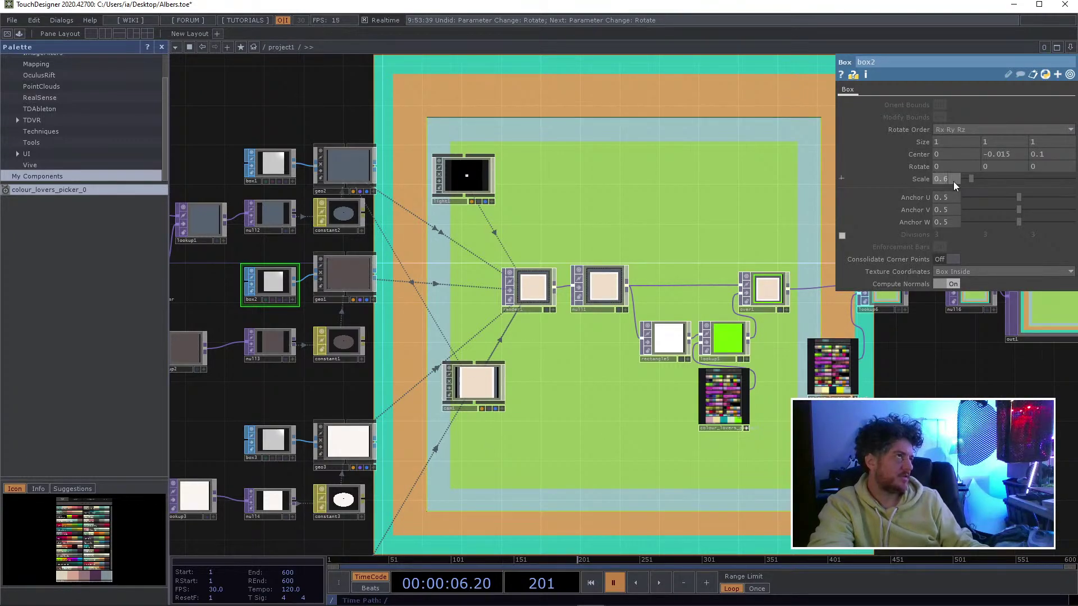
type("/8")
key("BackSpace")
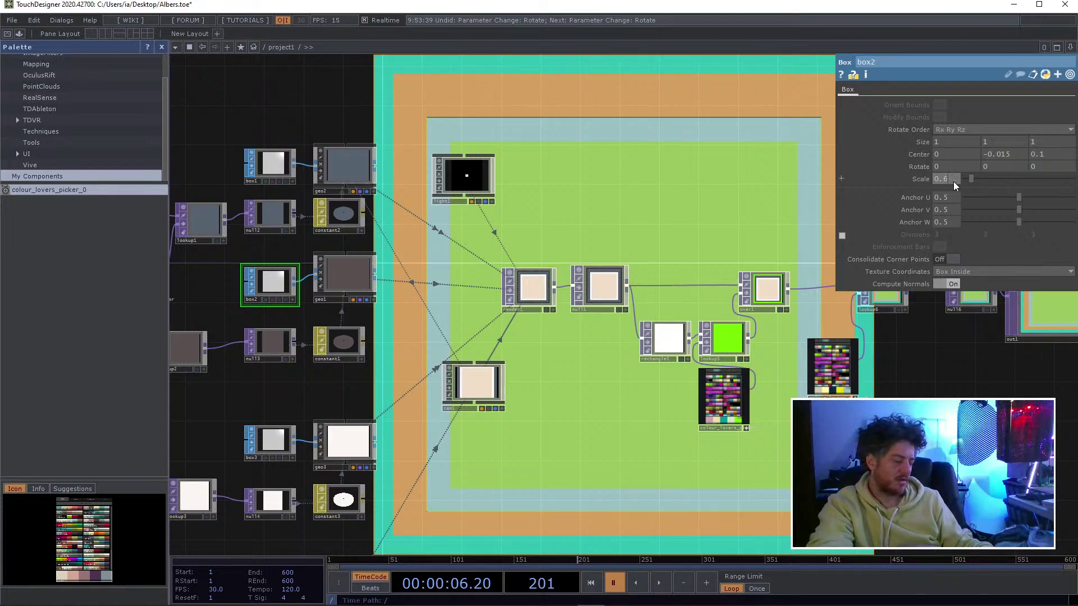
key("BackSpace")
type("85")
key("Return")
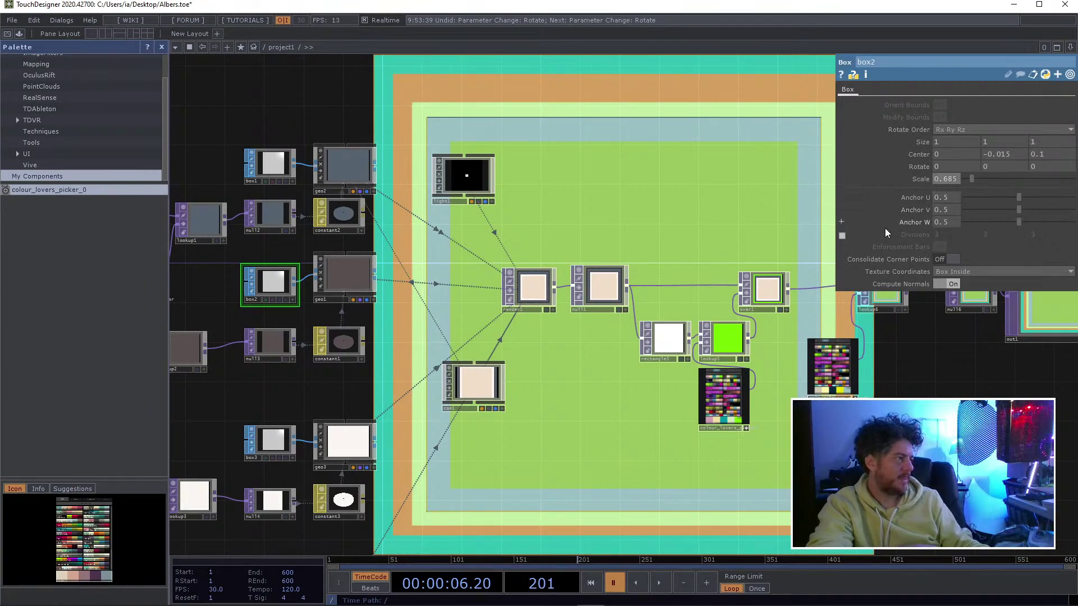
- Set the uniform scale of box3 to 0.585
left_click(273, 439)
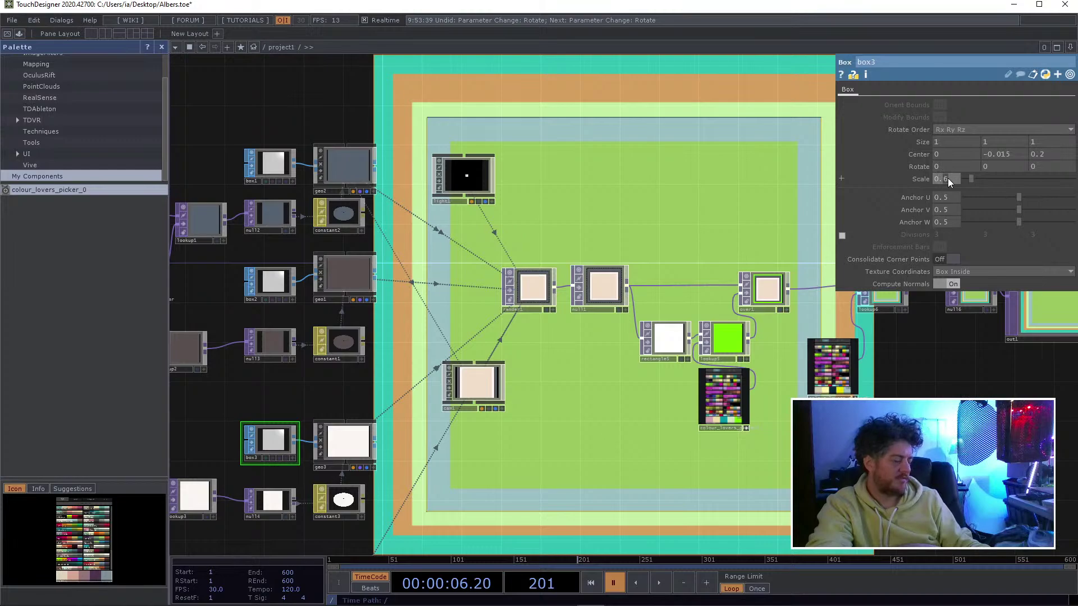
key("Delete")
type("585")
key("Return")
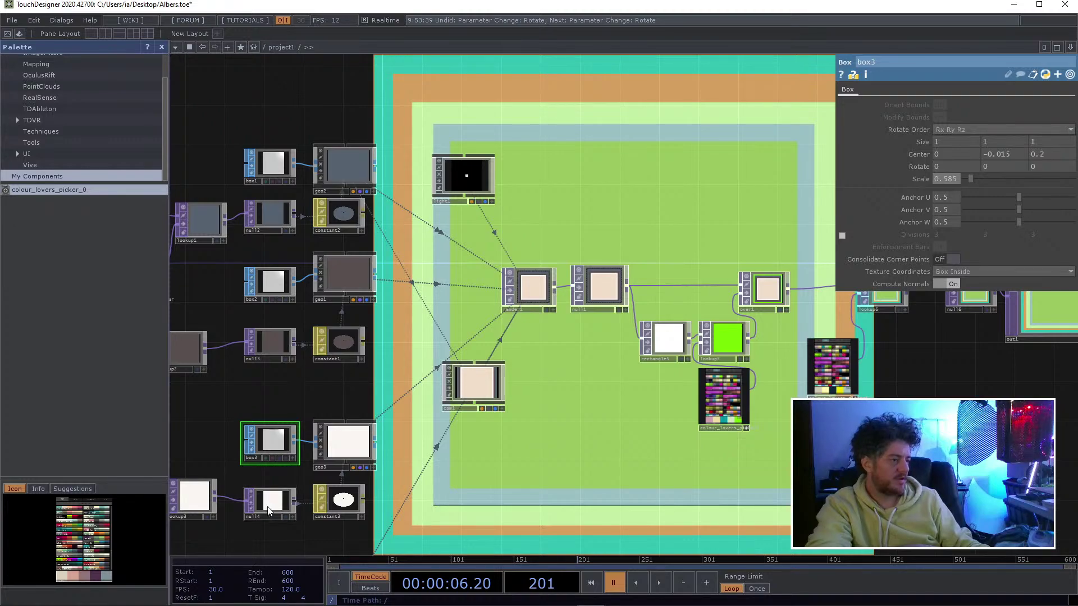
- Set the uniform scale of box4 to 0.485
scroll(278, 508, "down", 2)
left_click_drag(268, 542, 285, 481)
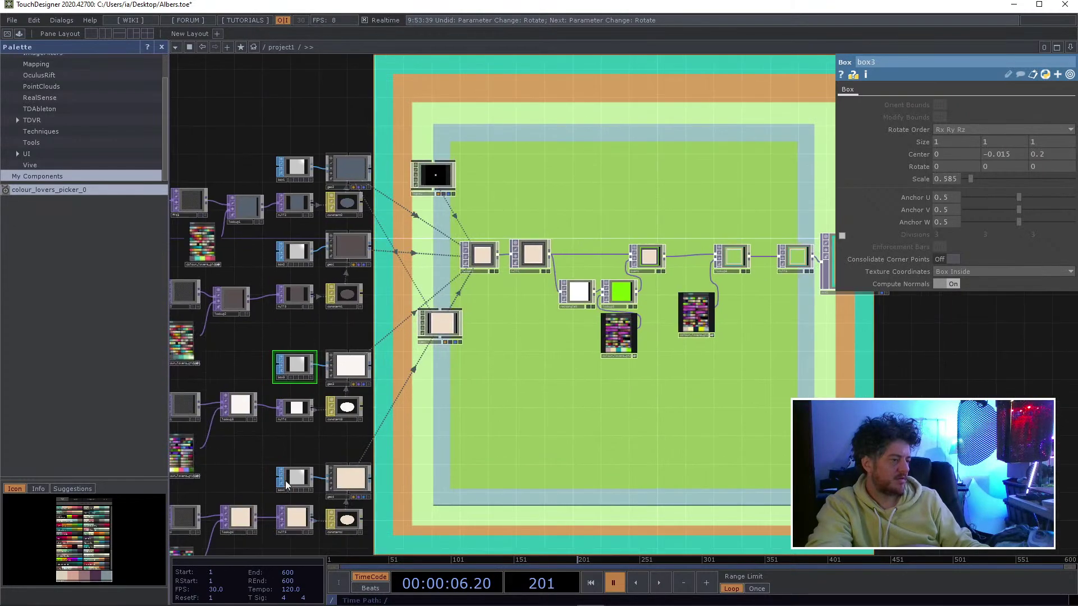
left_click(295, 478)
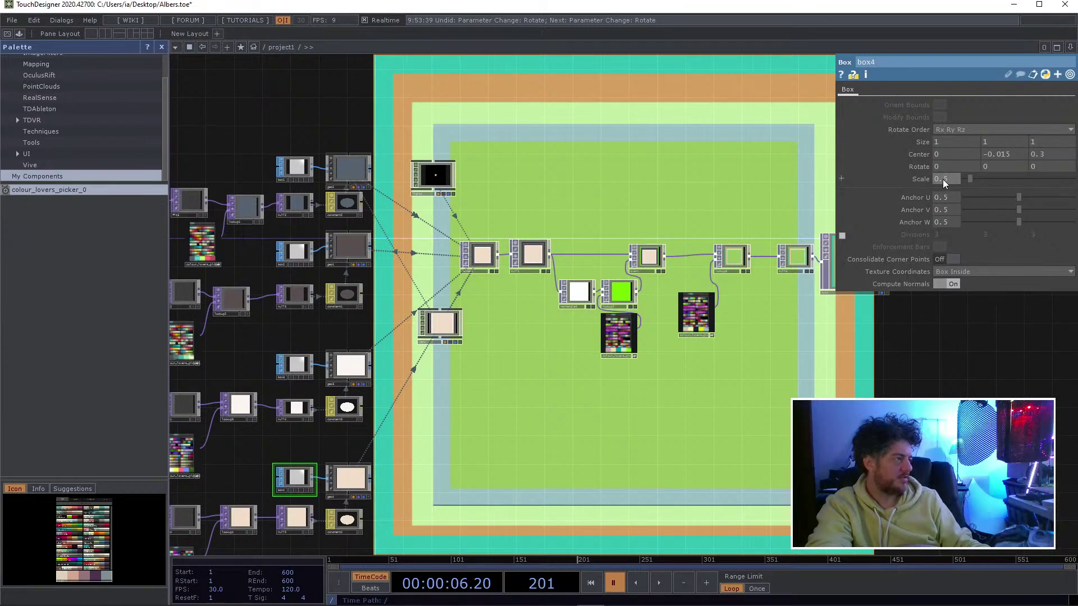
type("48")
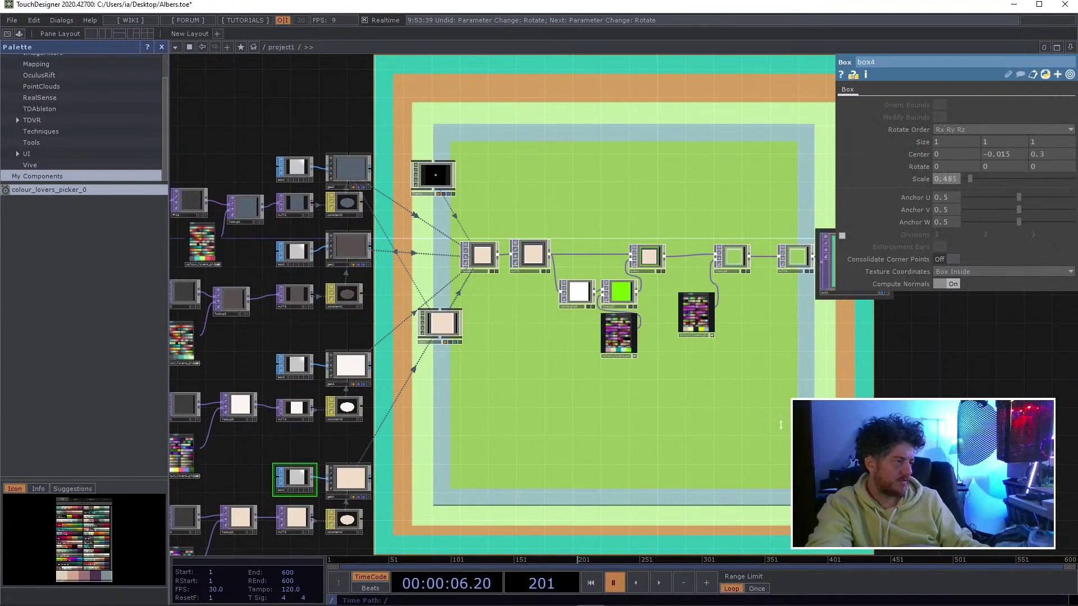
key("Return")
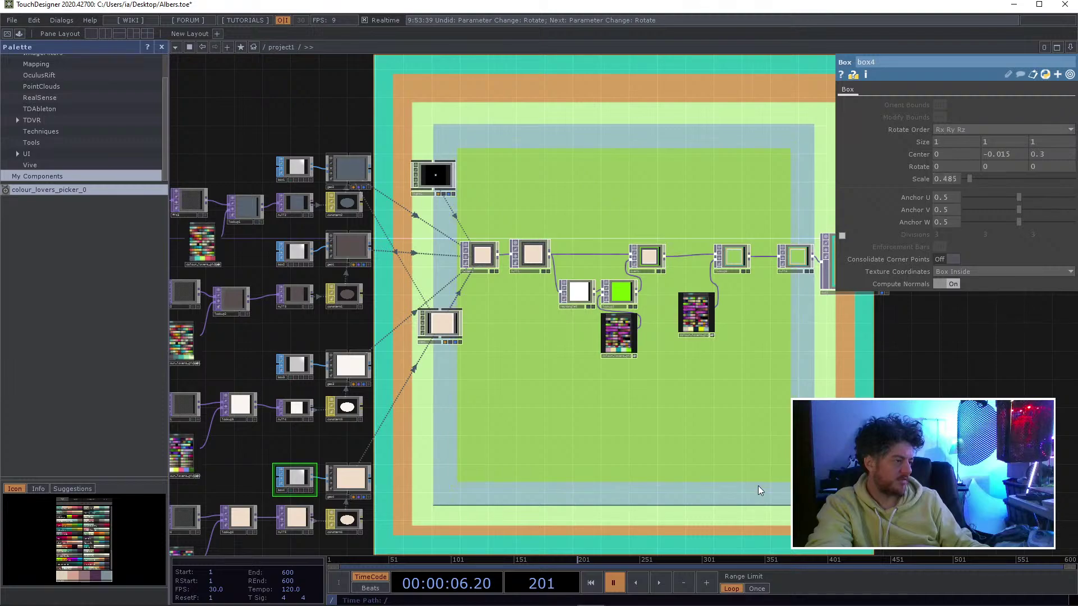
left_click_drag(765, 448, 856, 386)
left_click_drag(725, 425, 752, 462)
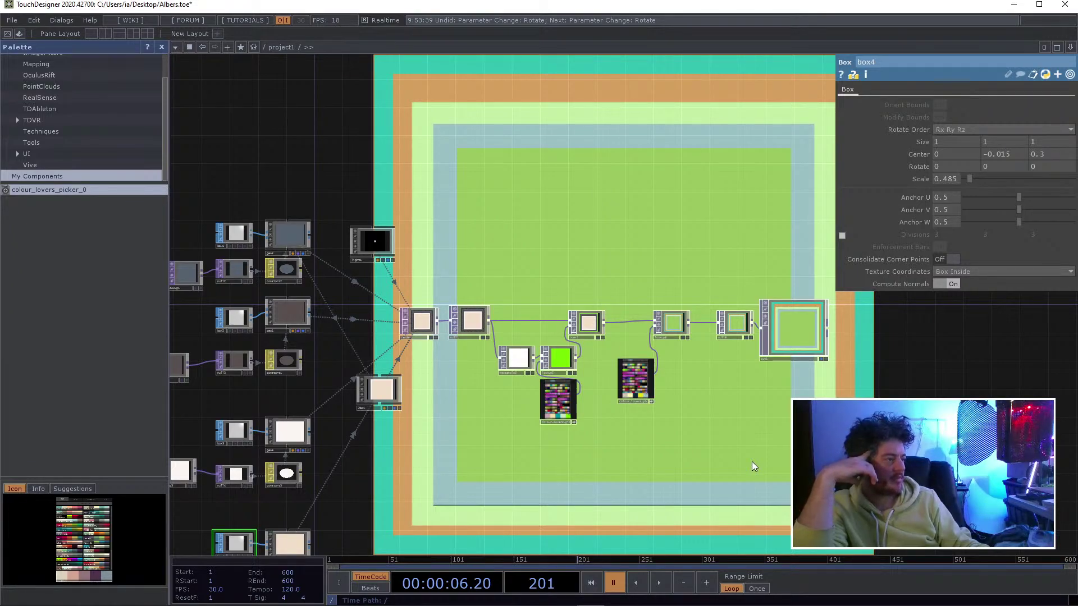
scroll(534, 499, "up", 5)
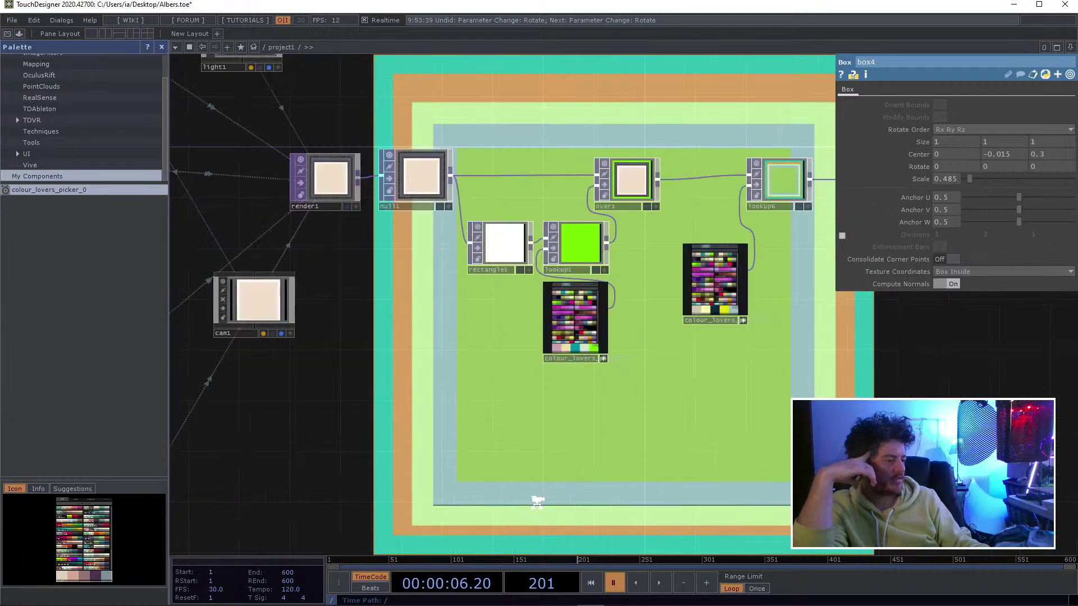
scroll(534, 498, "down", 6)
scroll(537, 498, "down", 2)
left_click_drag(538, 498, 621, 400)
scroll(576, 411, "up", 4)
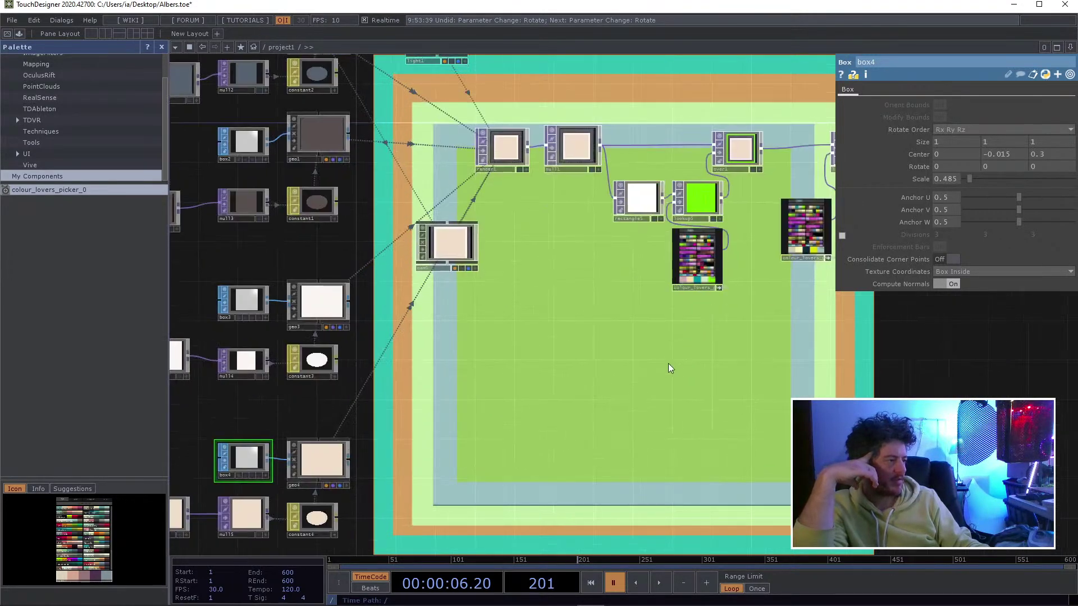
- Try several palettes in colour_lovers_picker5 and keep the one colouring the squares orange, pale pink, yellow and purple
left_click_drag(669, 366, 388, 414)
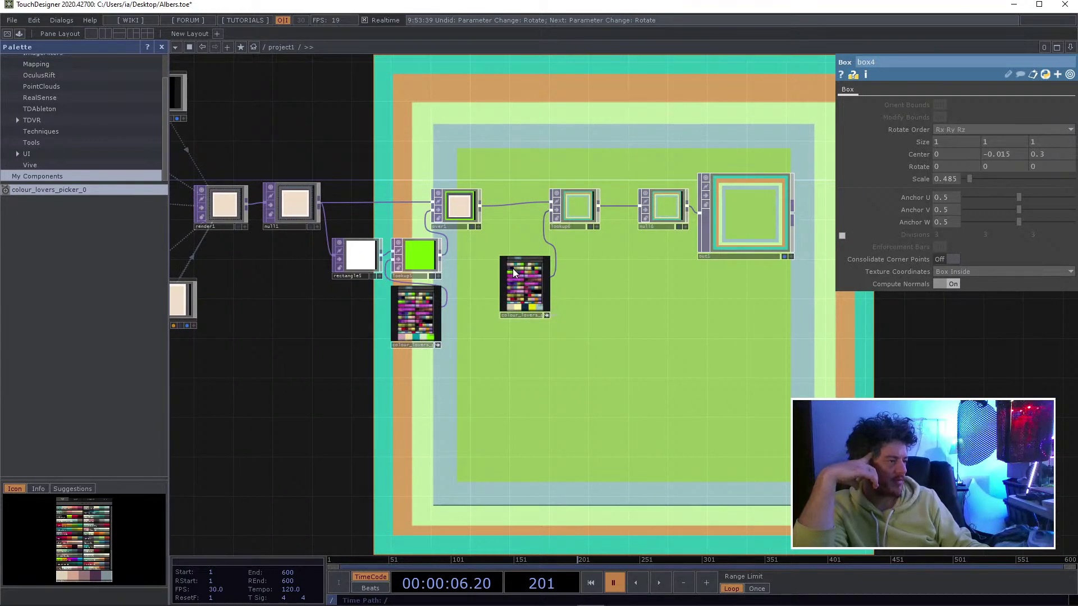
scroll(467, 295, "up", 4)
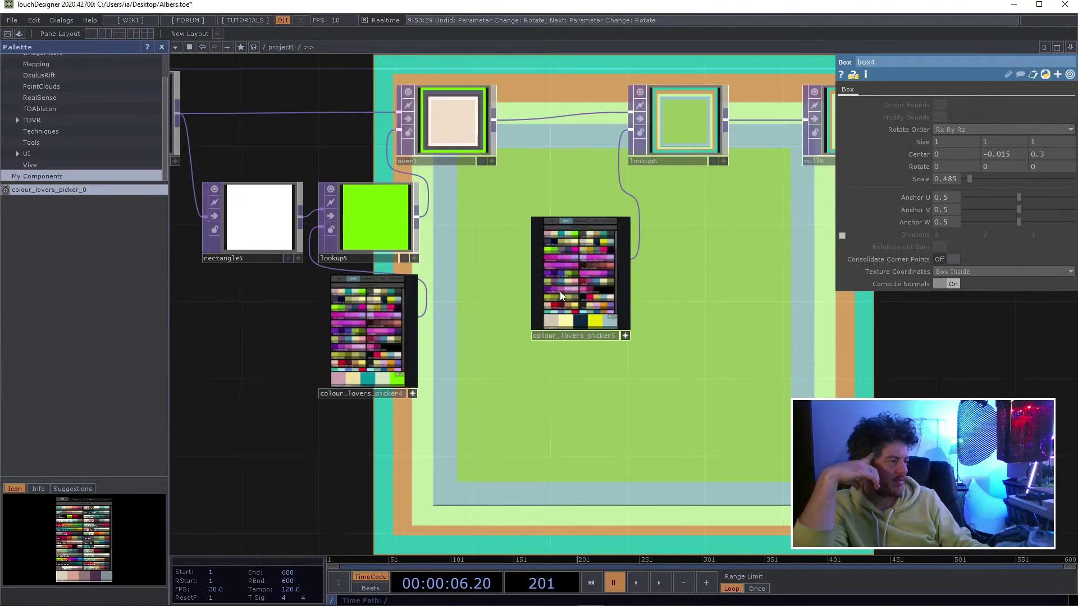
left_click(558, 314)
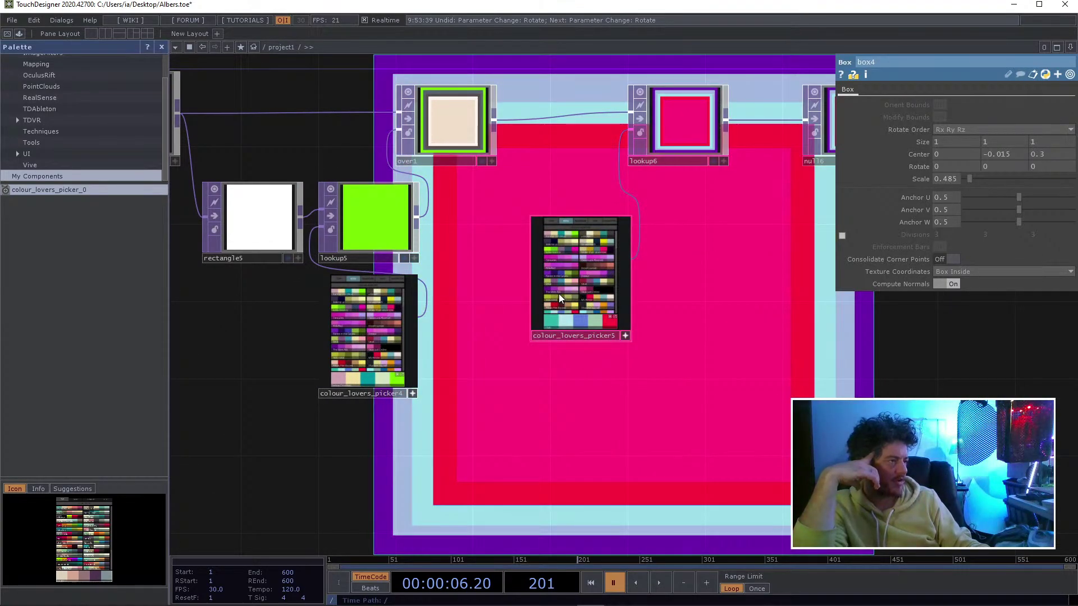
left_click(560, 285)
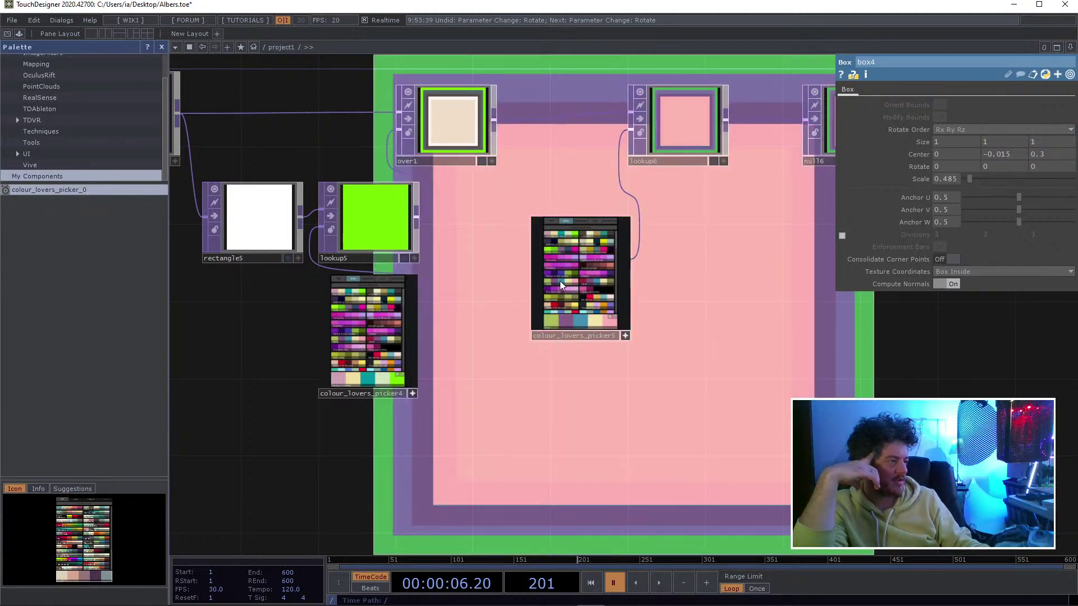
left_click(596, 296)
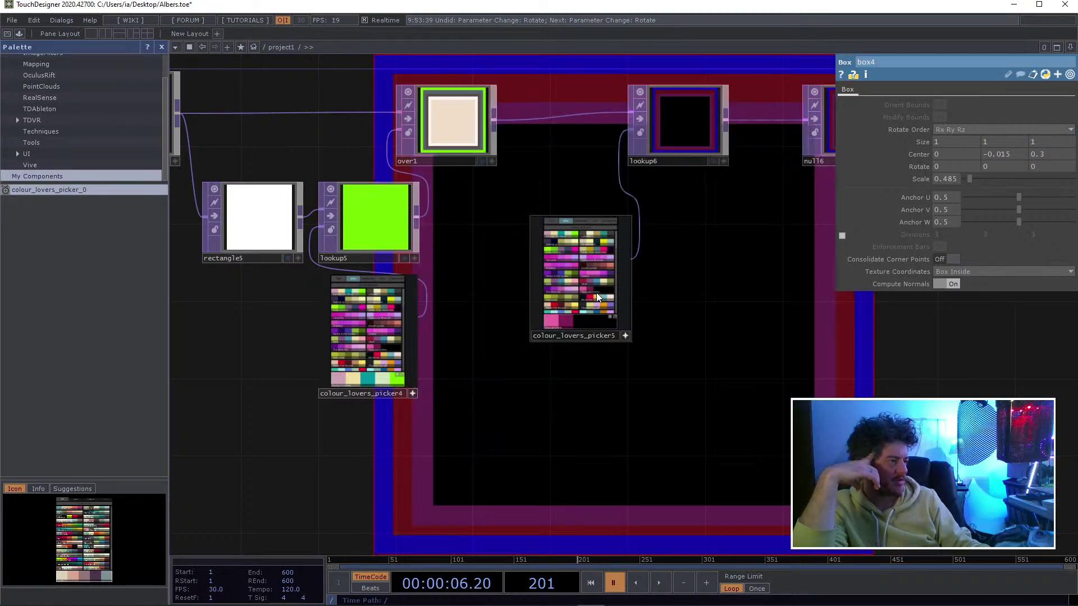
left_click(597, 303)
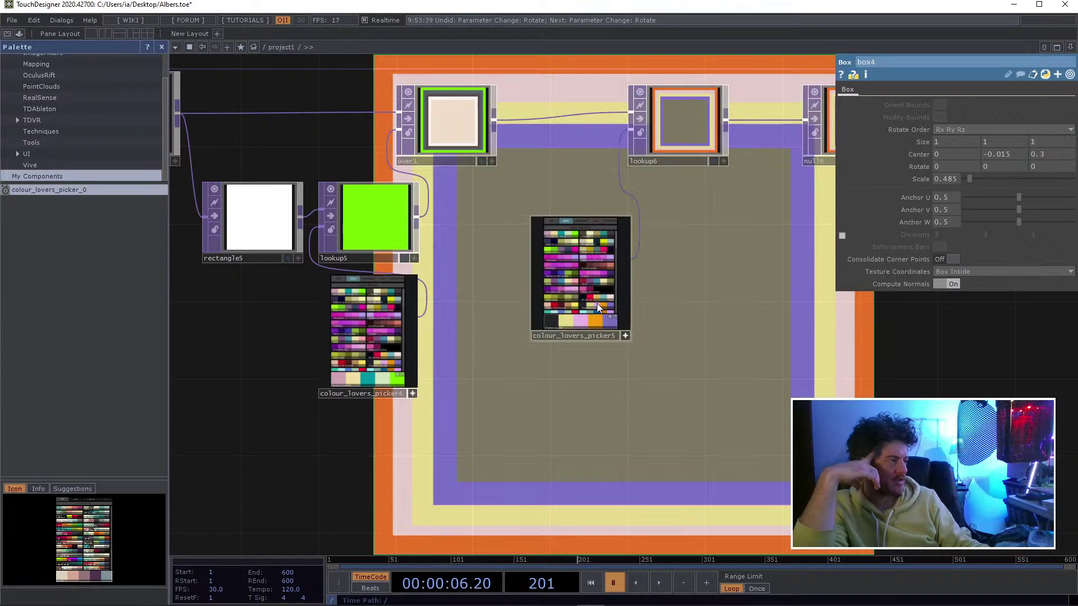
left_click_drag(583, 393, 517, 378)
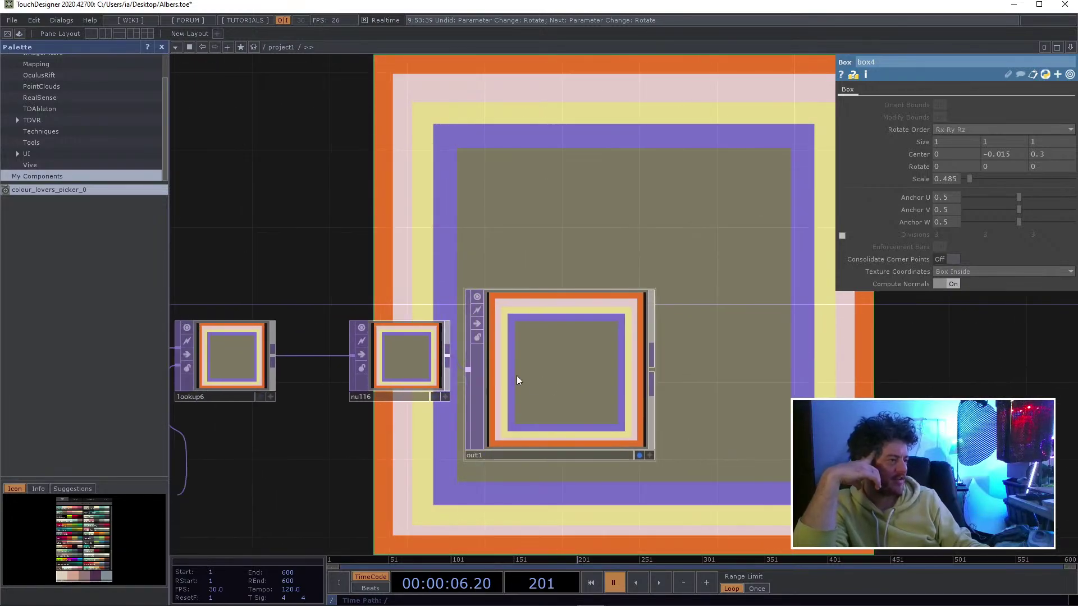
right_click(449, 355)
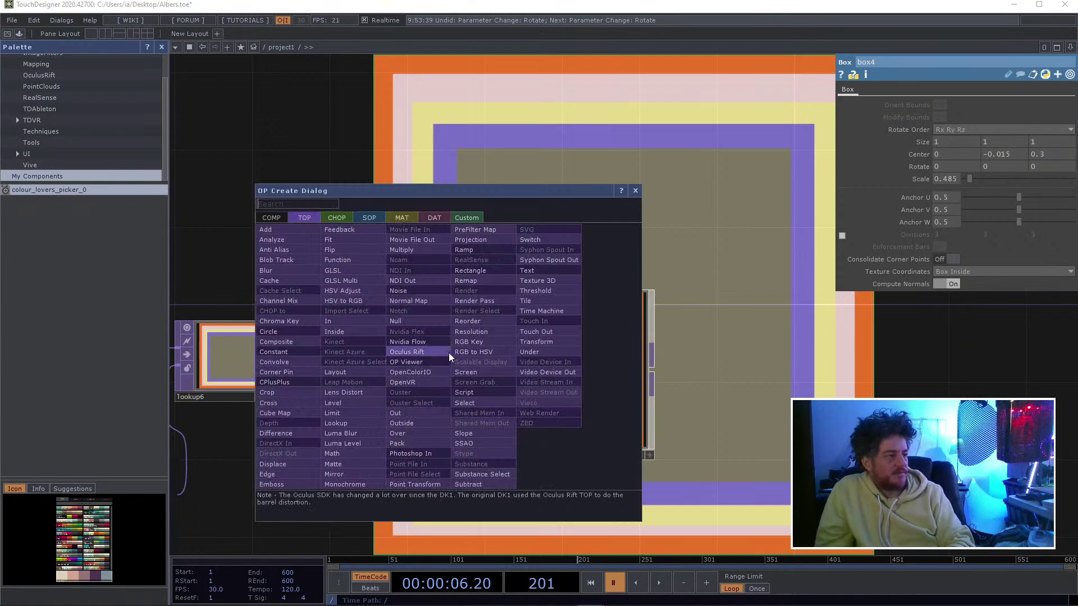
left_click(443, 240)
key("Escape")
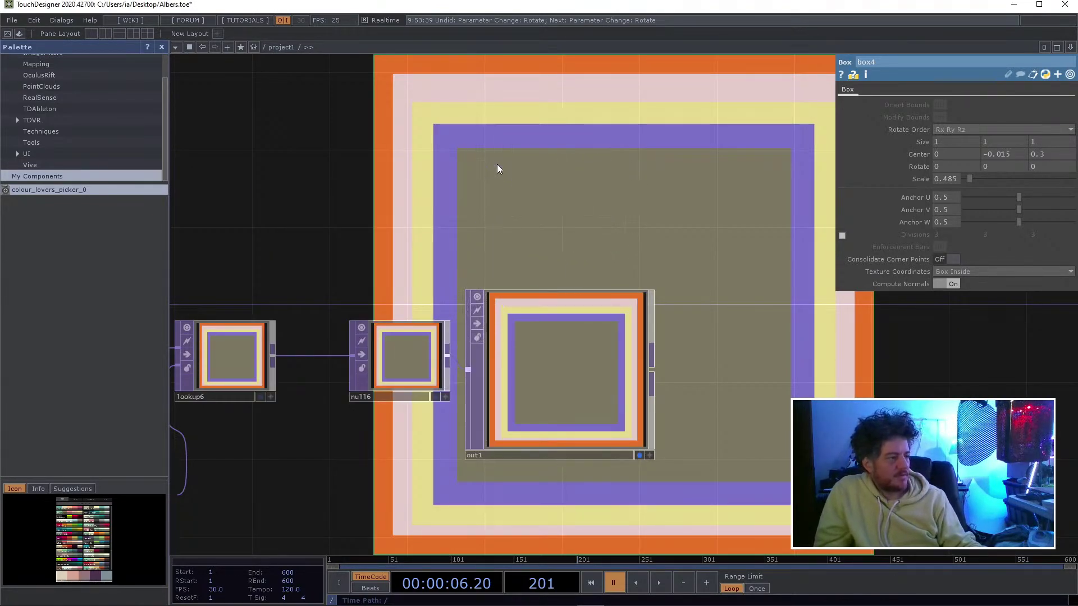
left_click(447, 355)
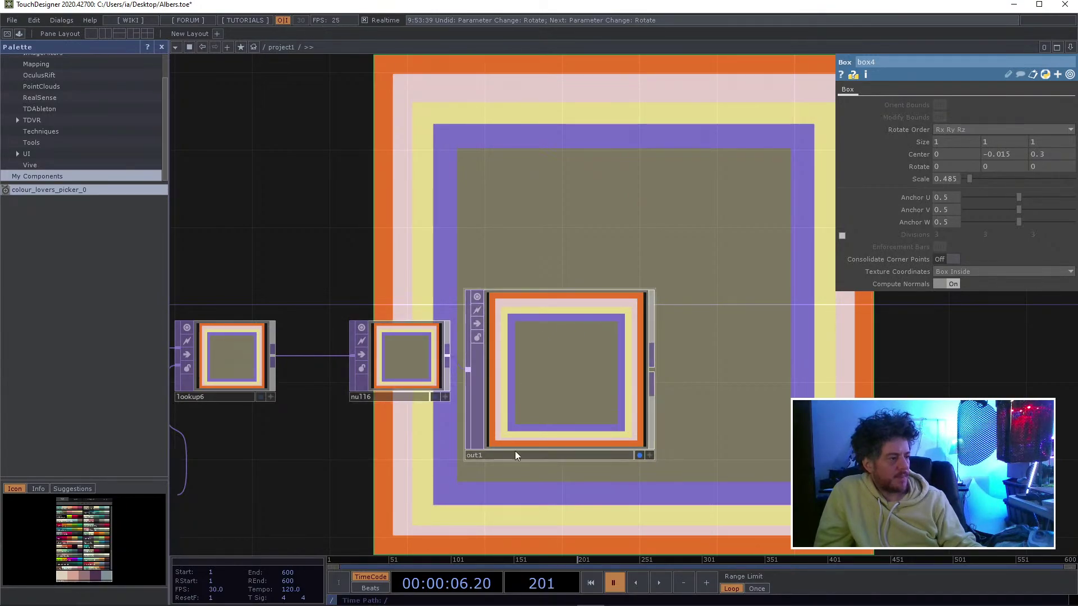
- Move out1 farther from null6 and add a Movie File Out TOP above it, fed by null6's output
left_click_drag(526, 410, 680, 356)
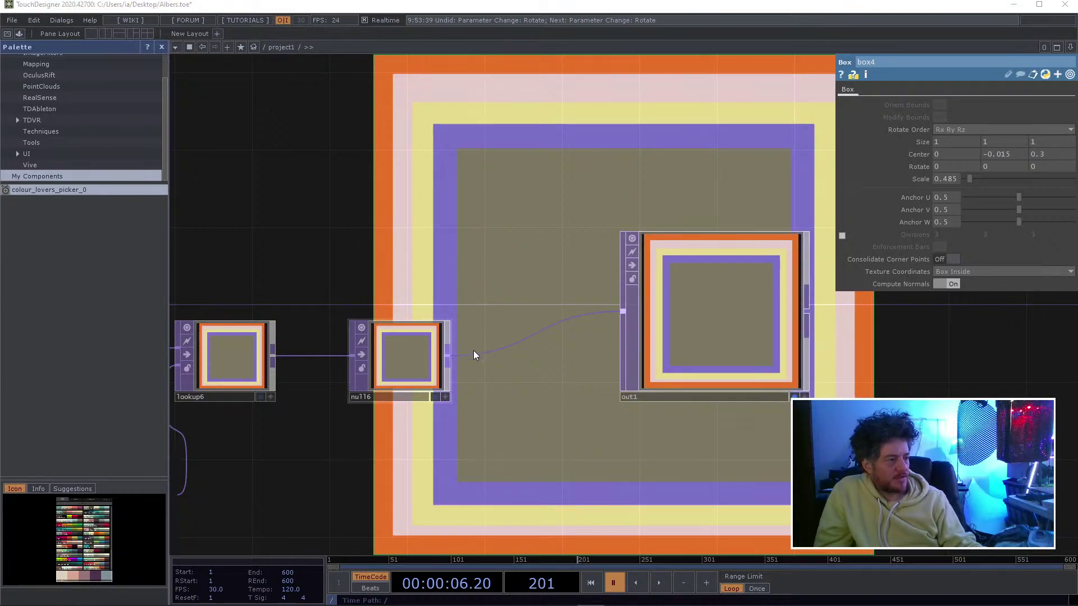
right_click(450, 363)
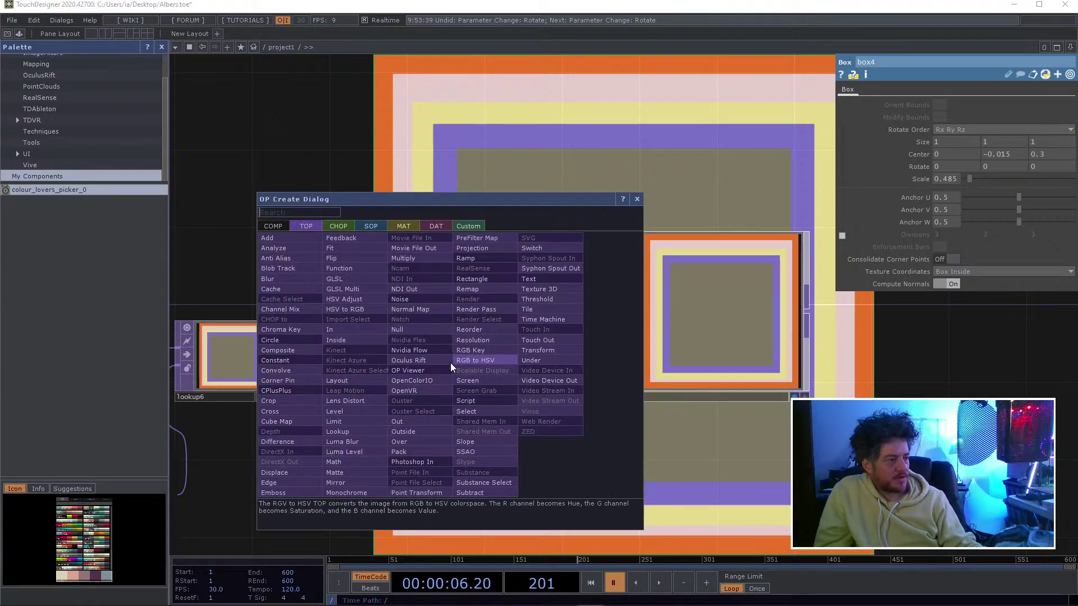
left_click(431, 250)
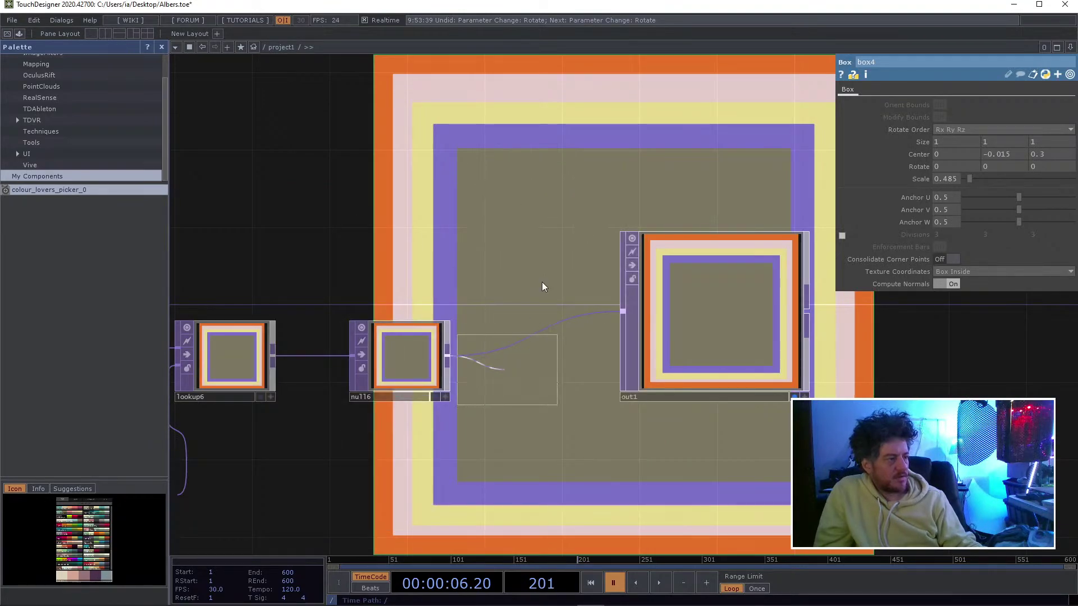
left_click(675, 160)
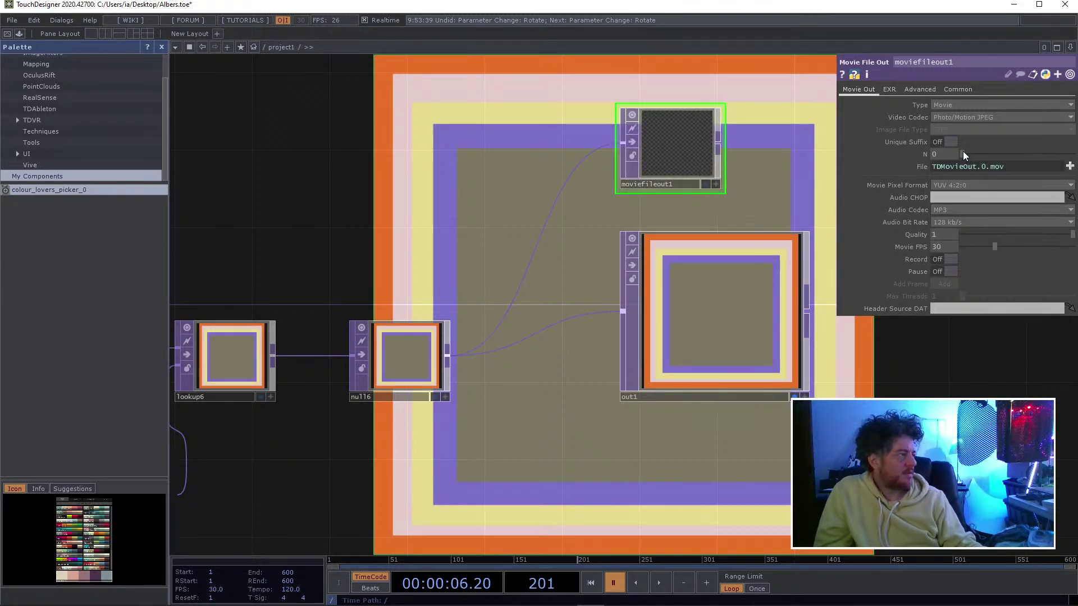
- Set moviefileout1 to export a single Image and turn on Unique Suffix
left_click(956, 102)
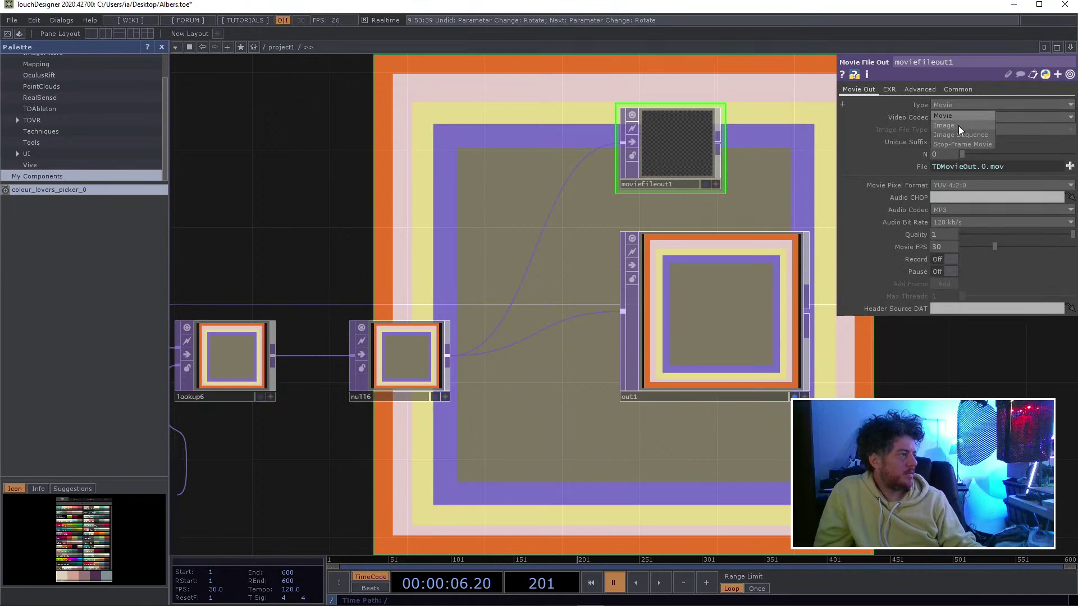
left_click(958, 126)
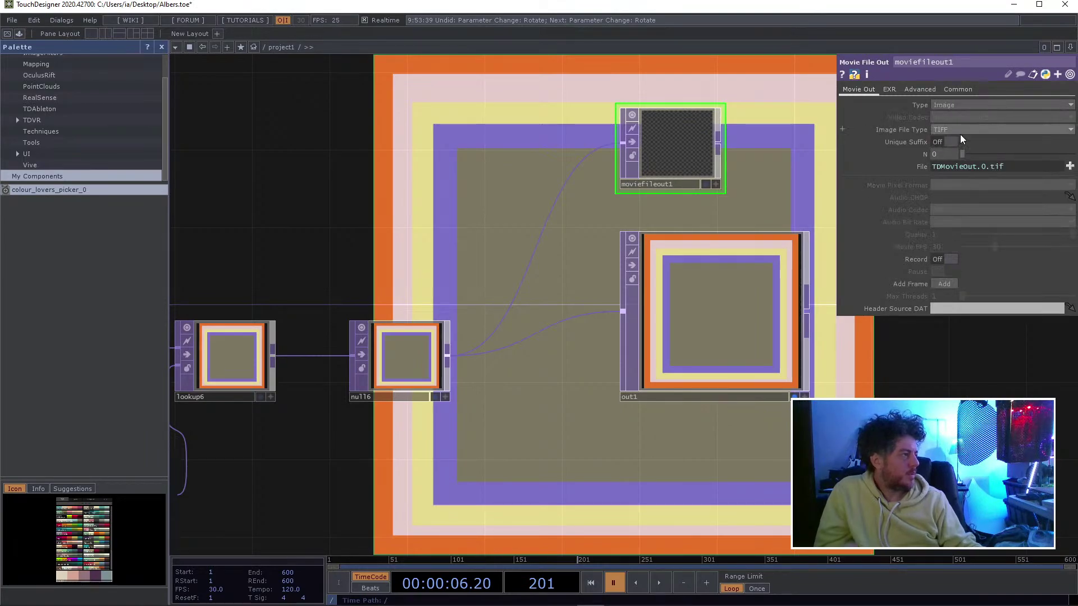
left_click(951, 142)
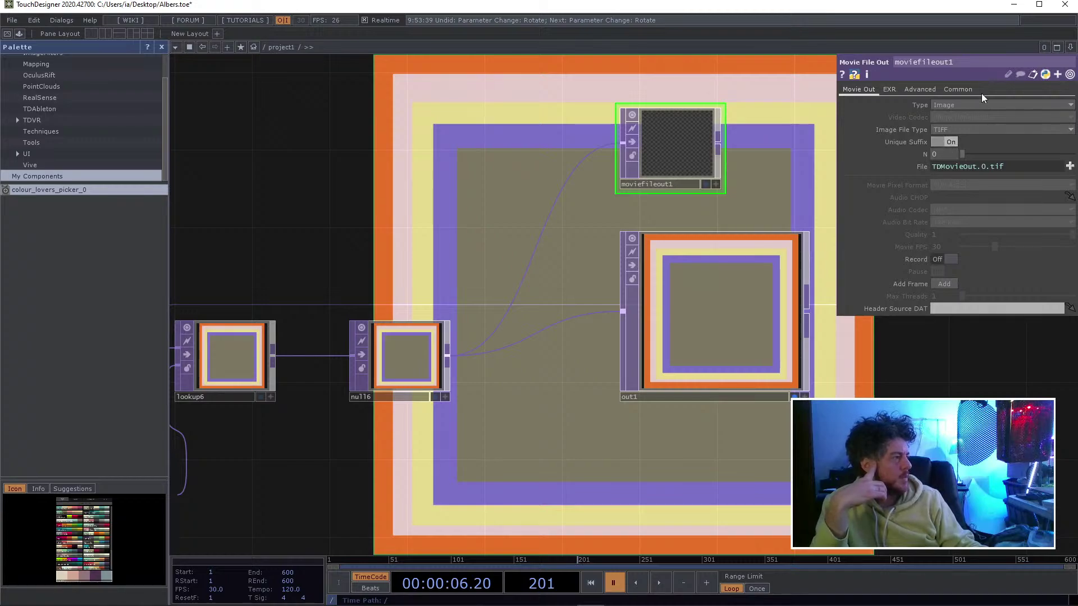
- Set the custom output resolution of fit3 to 1080 by 1080
left_click(958, 91)
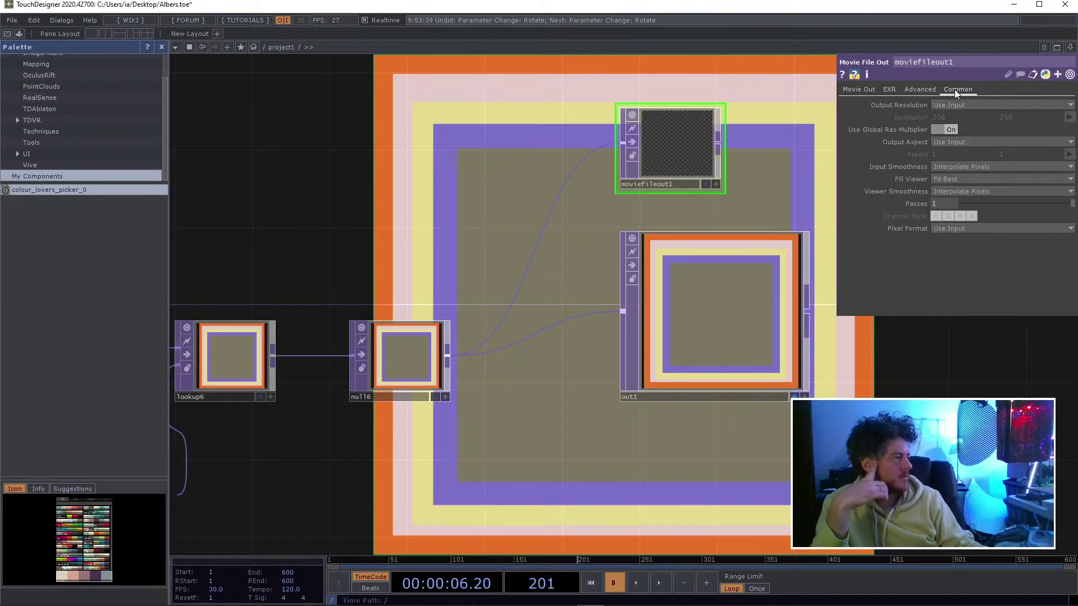
scroll(449, 223, "down", 6)
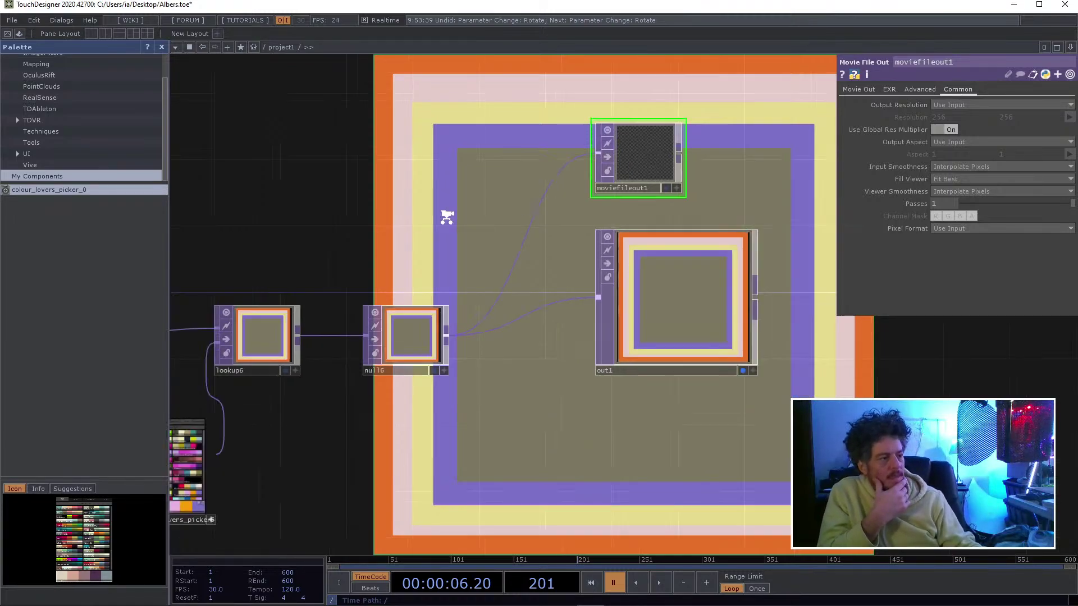
left_click_drag(443, 239, 501, 238)
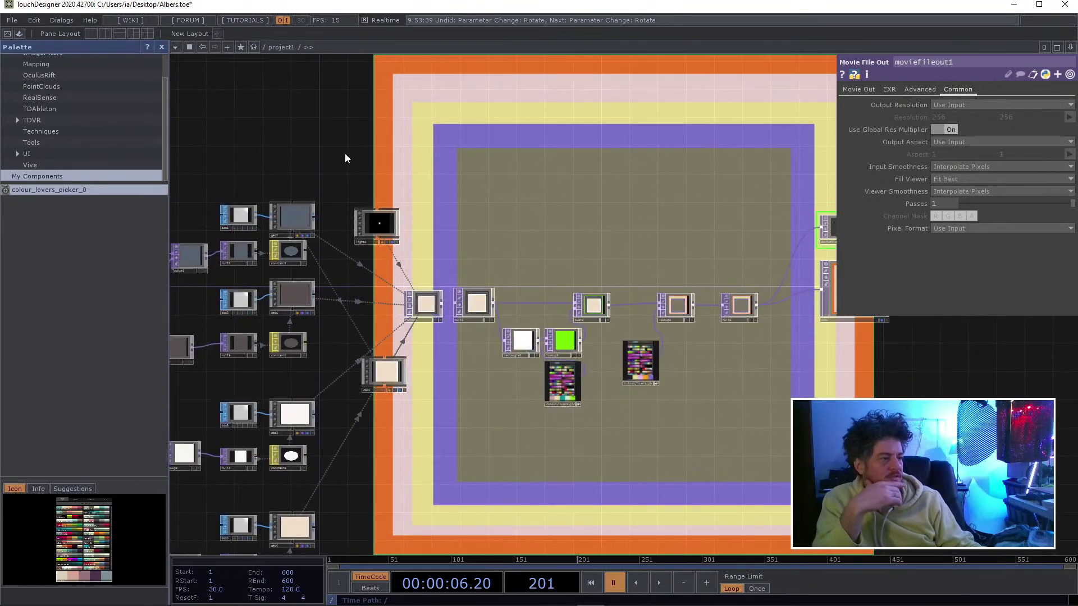
left_click_drag(344, 153, 576, 167)
scroll(364, 202, "up", 5)
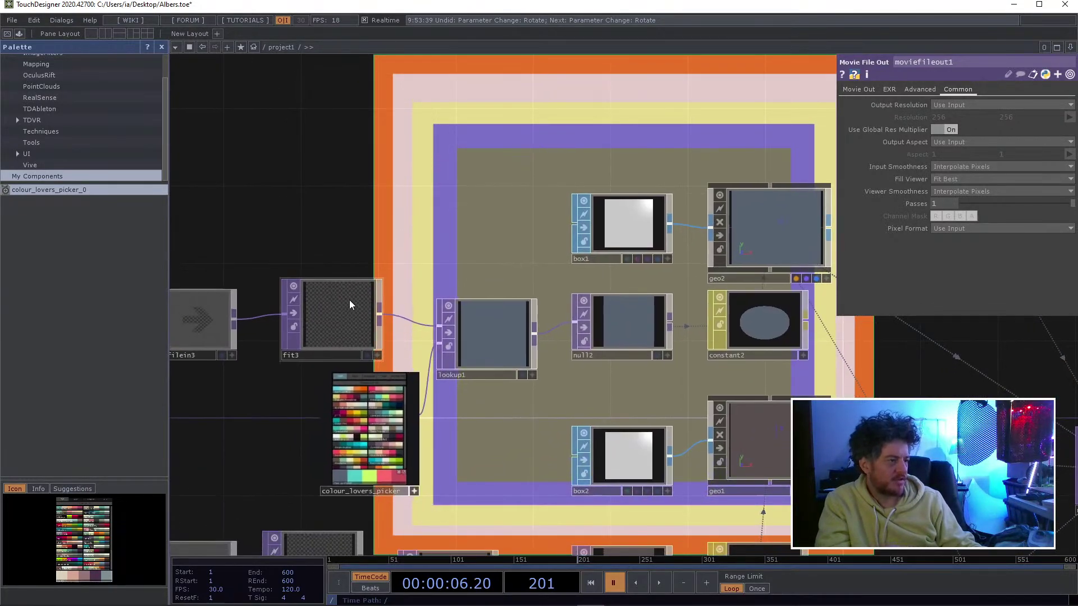
left_click(349, 299)
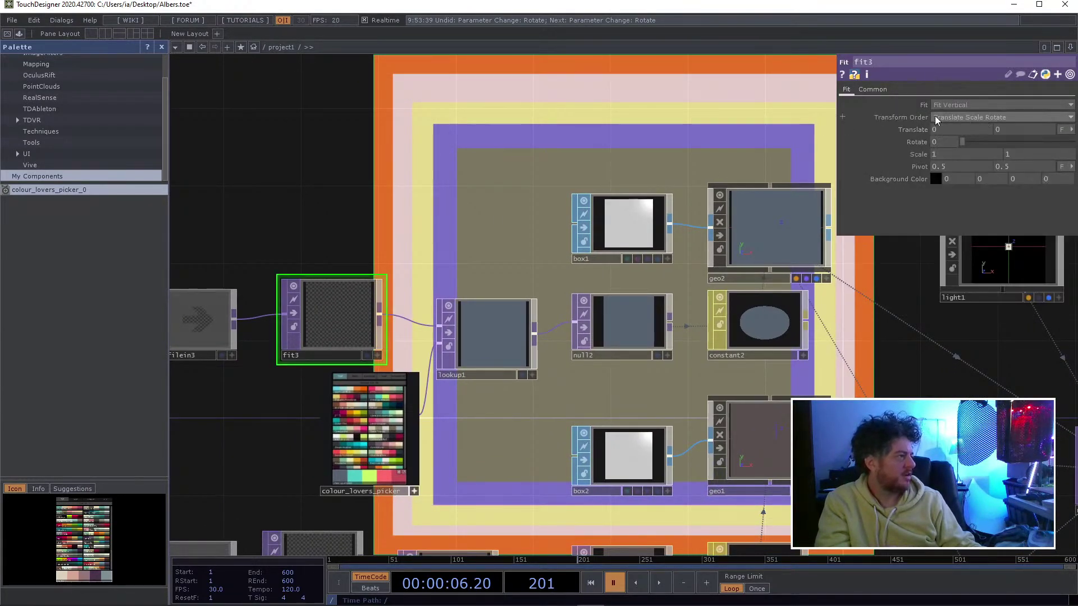
left_click(875, 90)
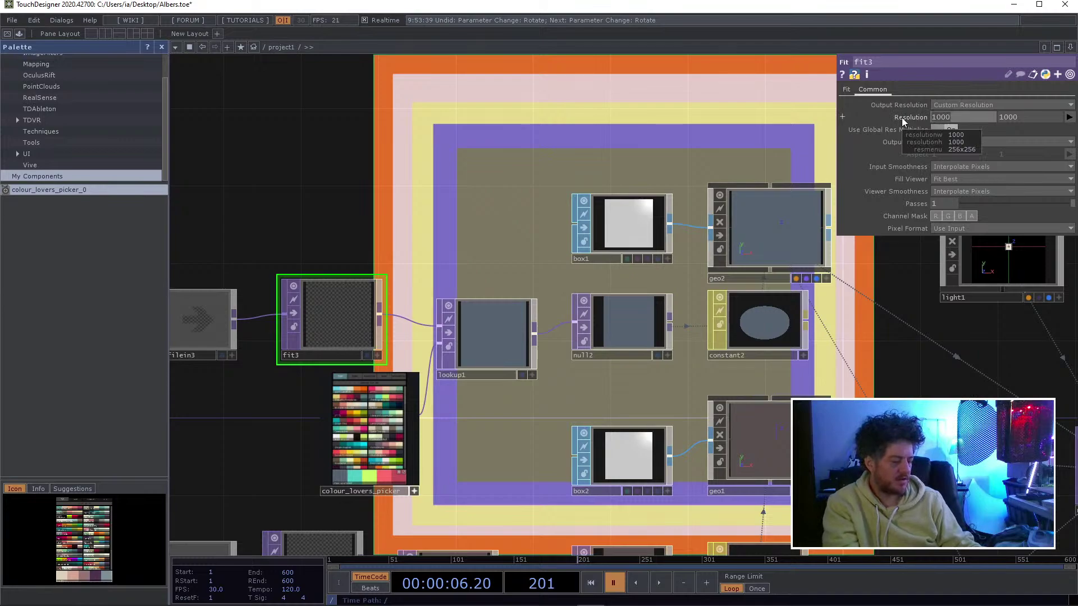
type("1080")
left_click(1015, 116)
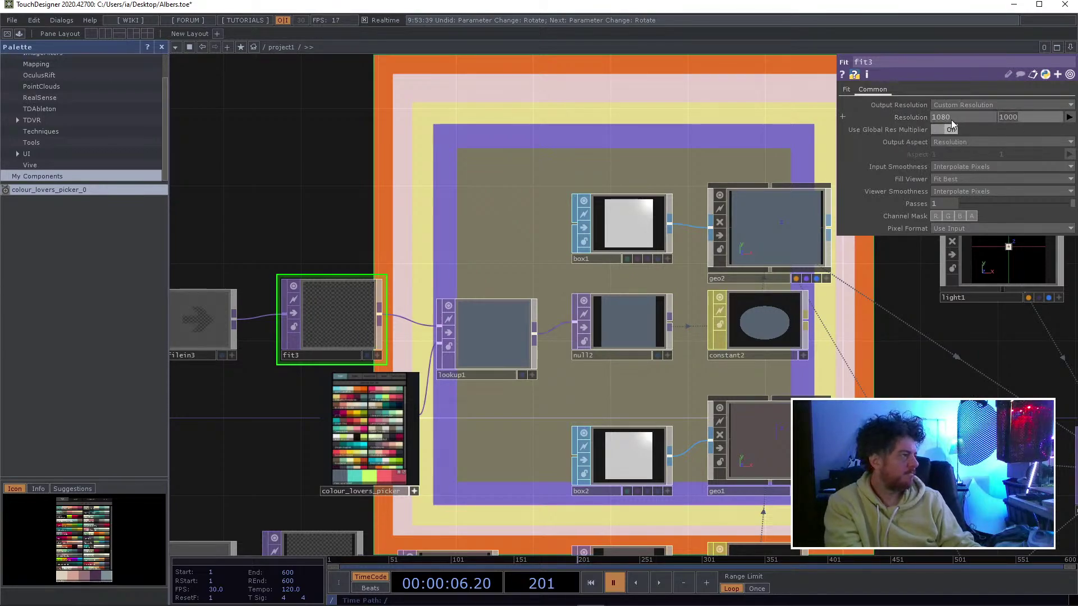
type("1080")
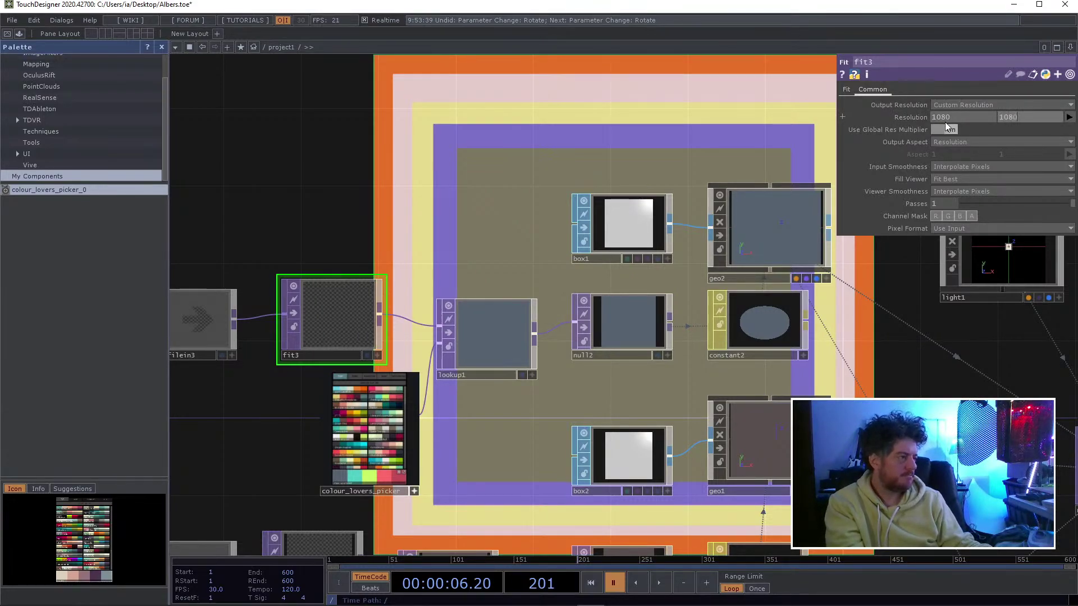
key("Return")
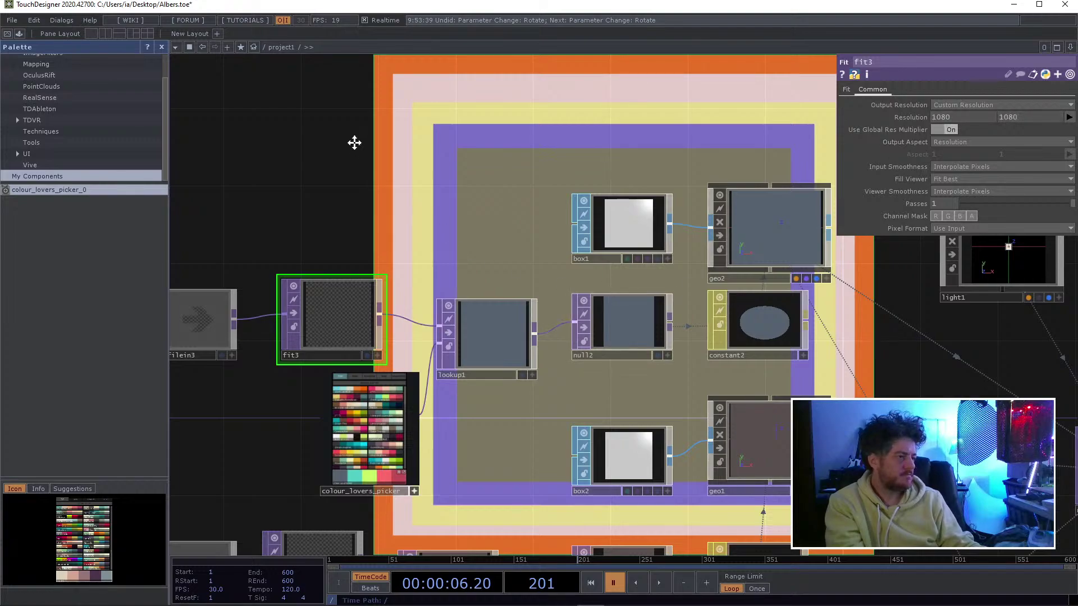
left_click_drag(354, 143, 289, 44)
left_click_drag(476, 338, 591, 219)
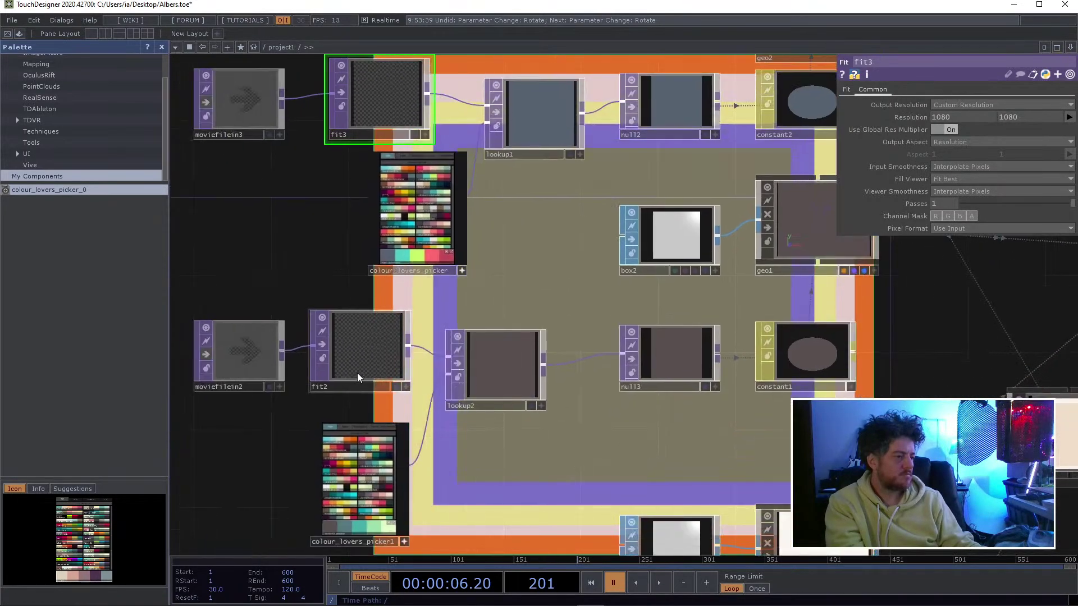
left_click(359, 366)
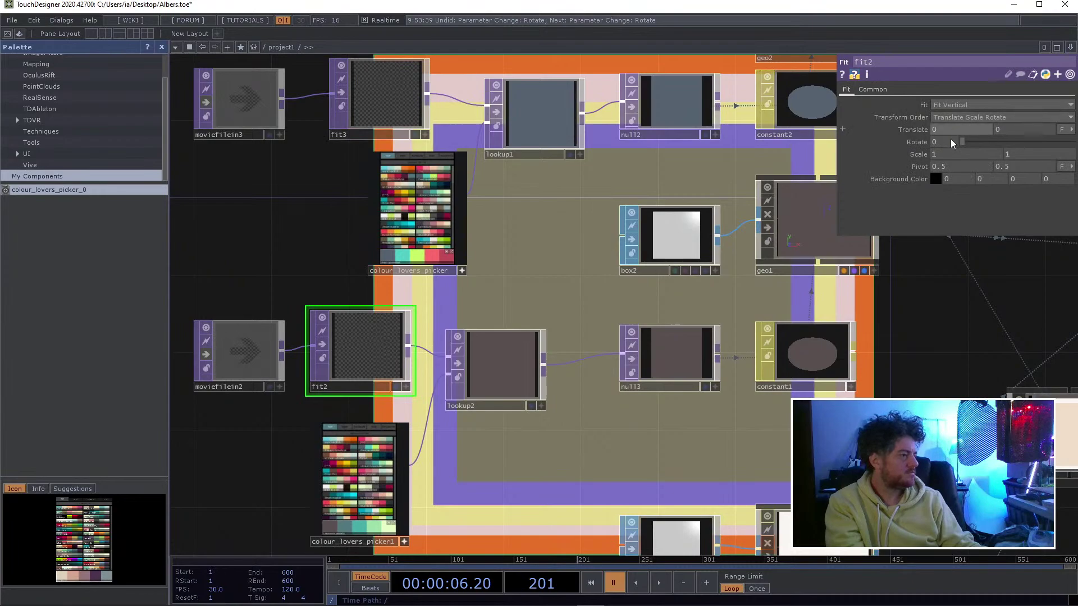
left_click(879, 89)
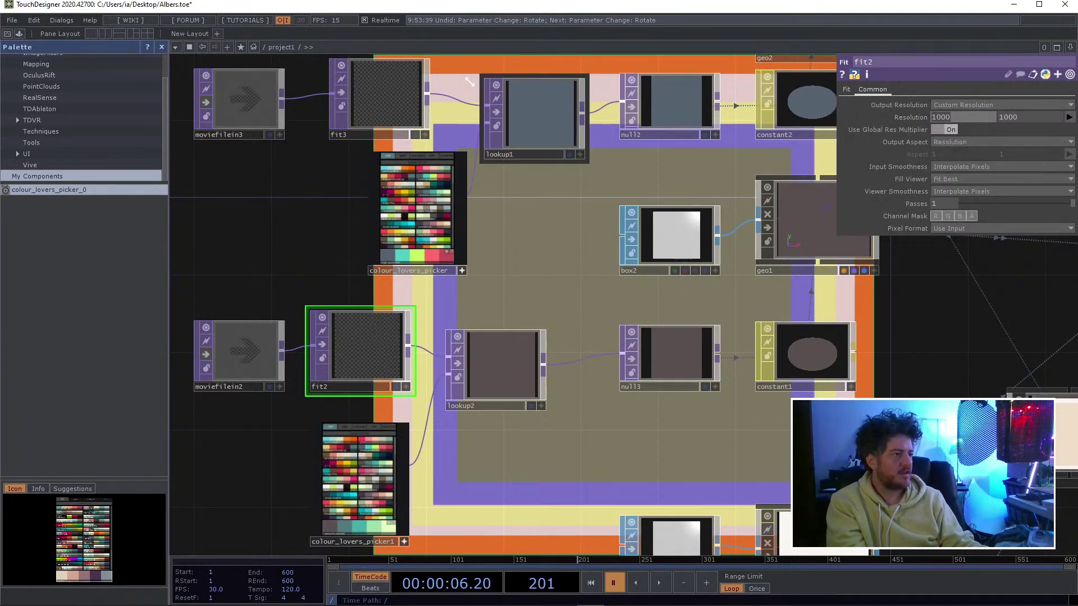
- Set the custom output resolution of fit3 to 1280 by 1280
left_click_drag(309, 194, 271, 285)
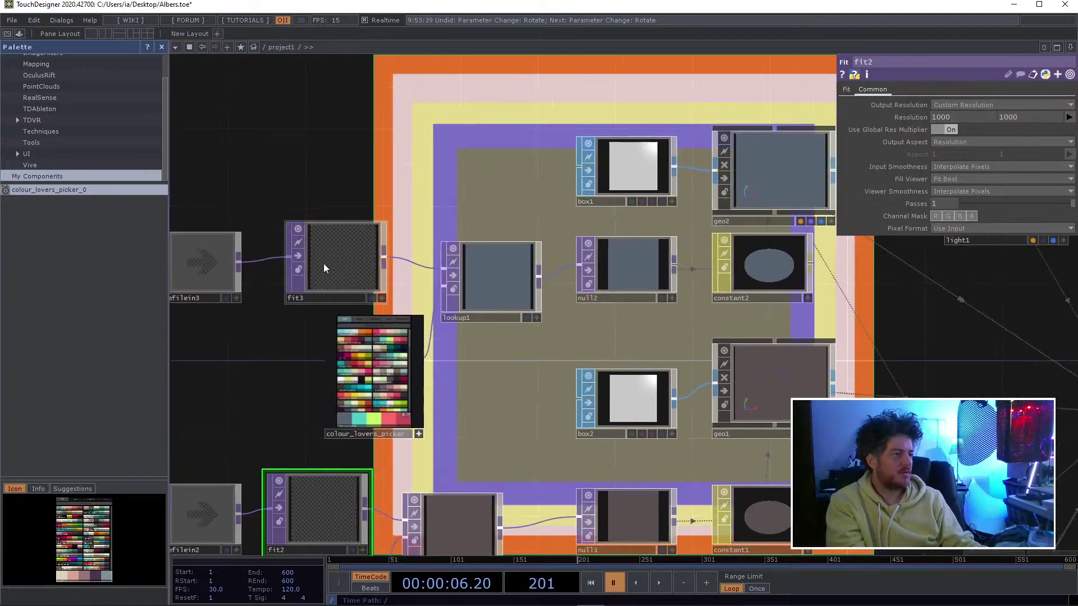
left_click(324, 264)
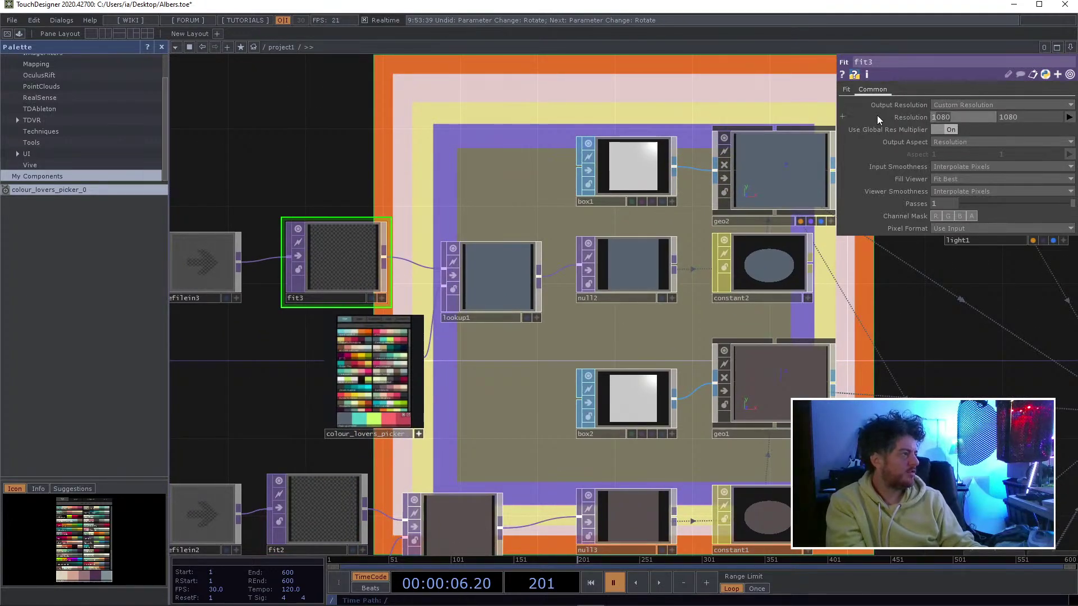
type("1280")
key("Return")
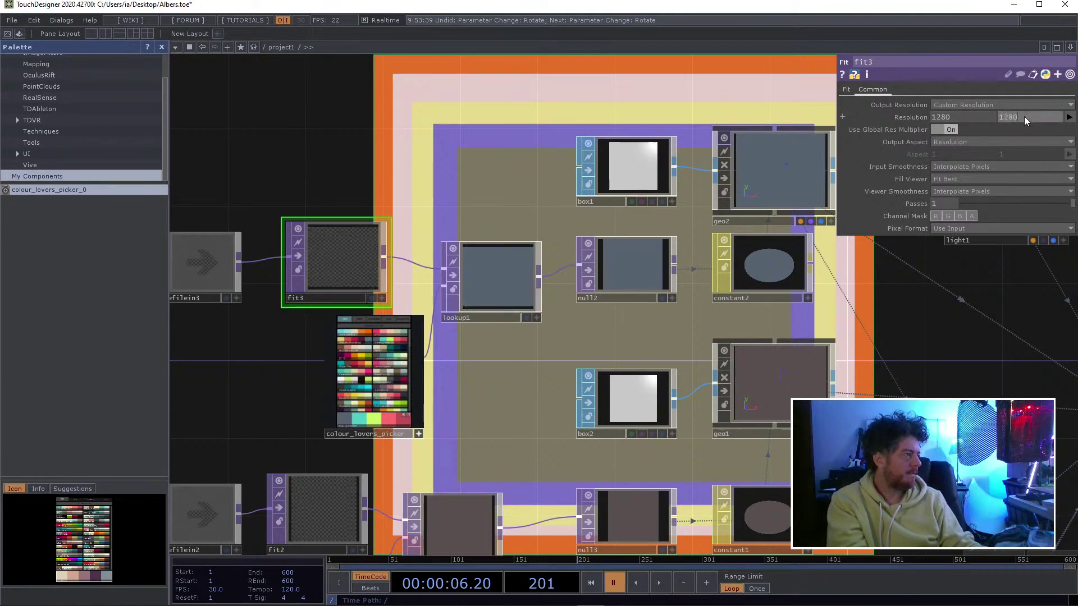
- Set the custom output resolution of fit2 to 1280 by 1280
left_click(315, 507)
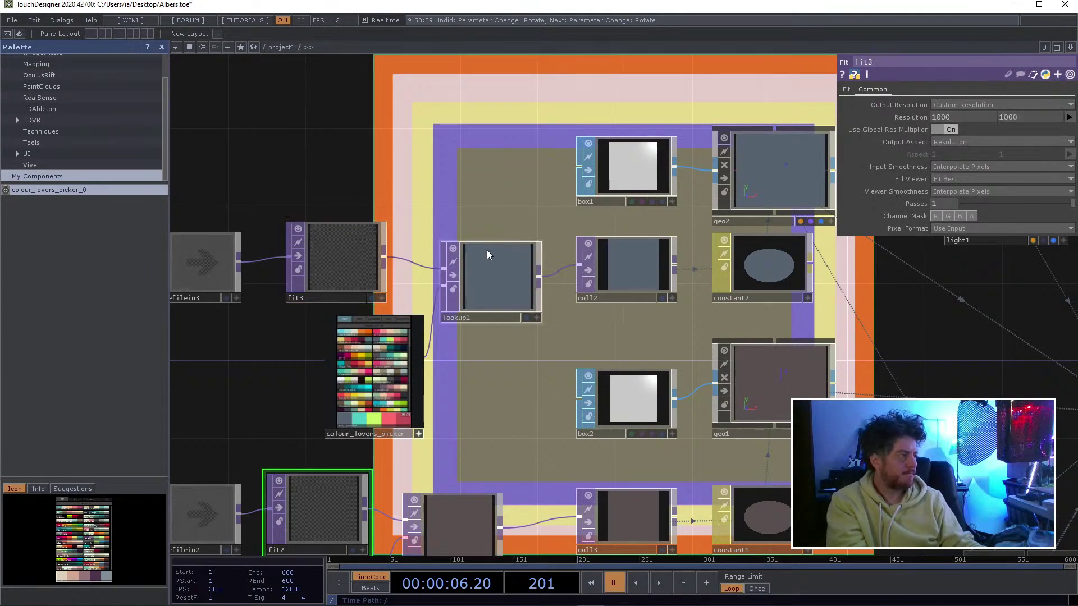
left_click(961, 118)
type("1")
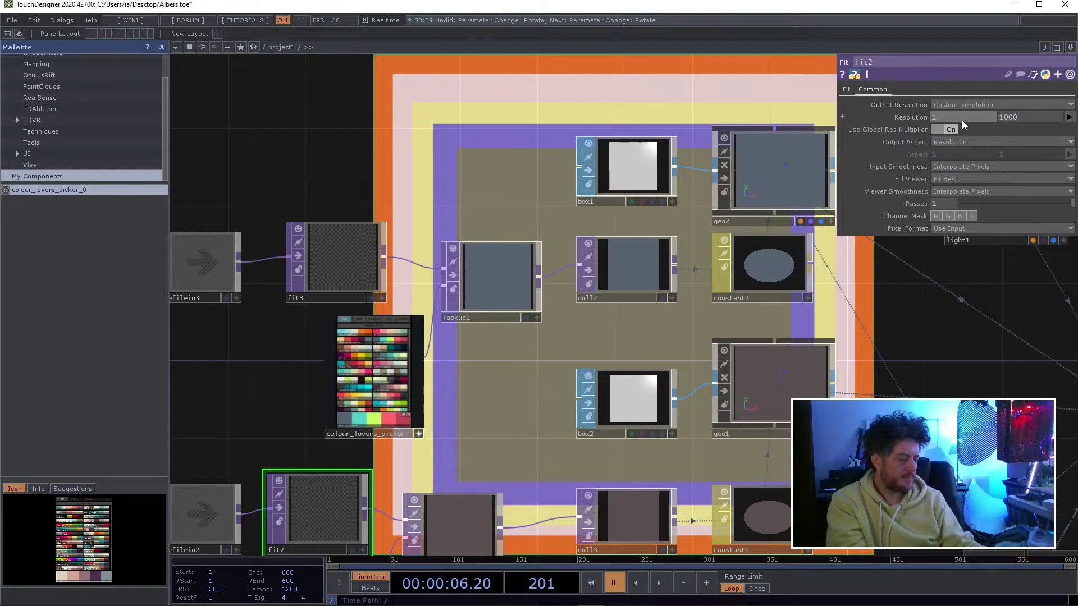
type("280")
key("Return")
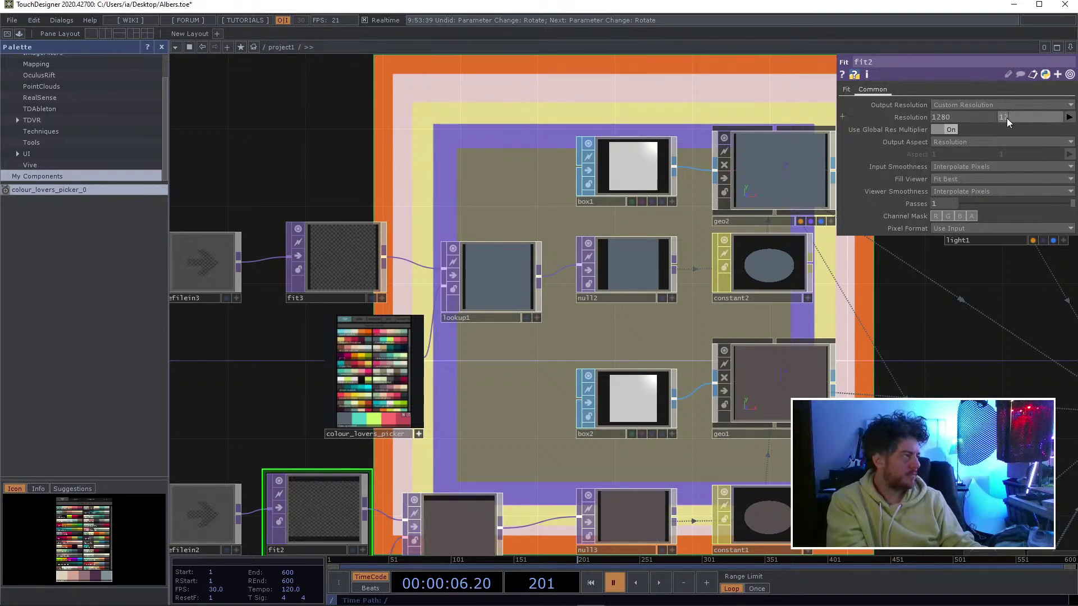
- Set the custom output resolution of fit1 to 1280 by 1280
left_click_drag(285, 407, 296, 151)
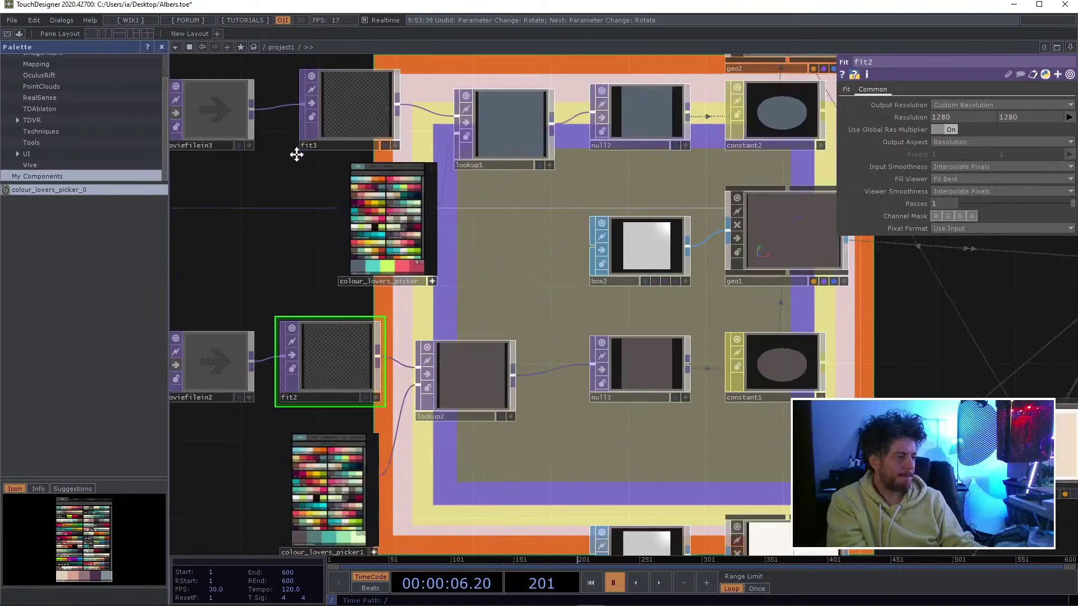
left_click_drag(269, 368, 353, 188)
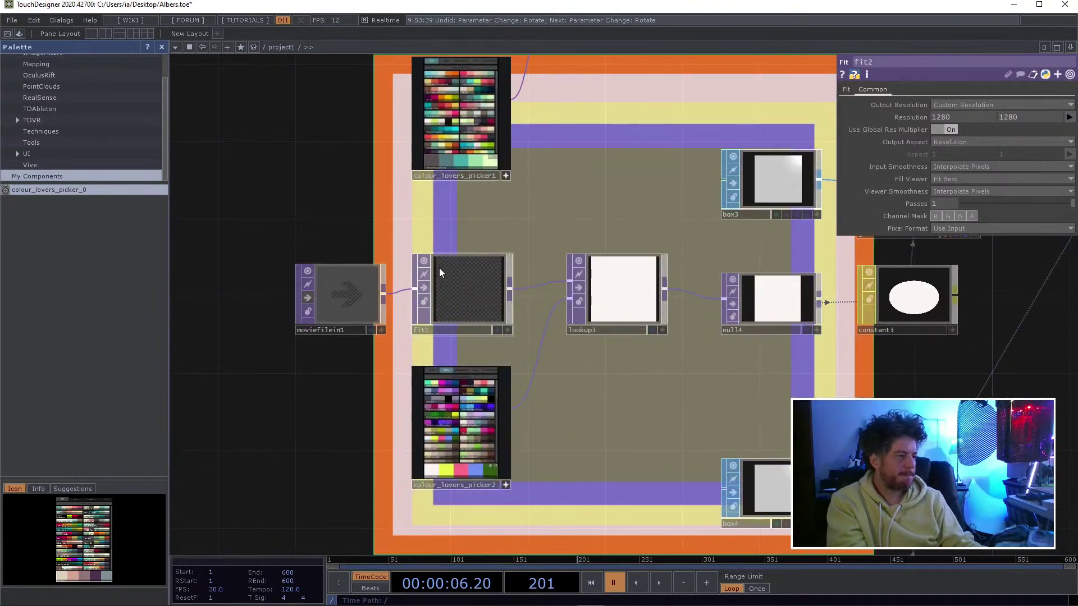
left_click(493, 277)
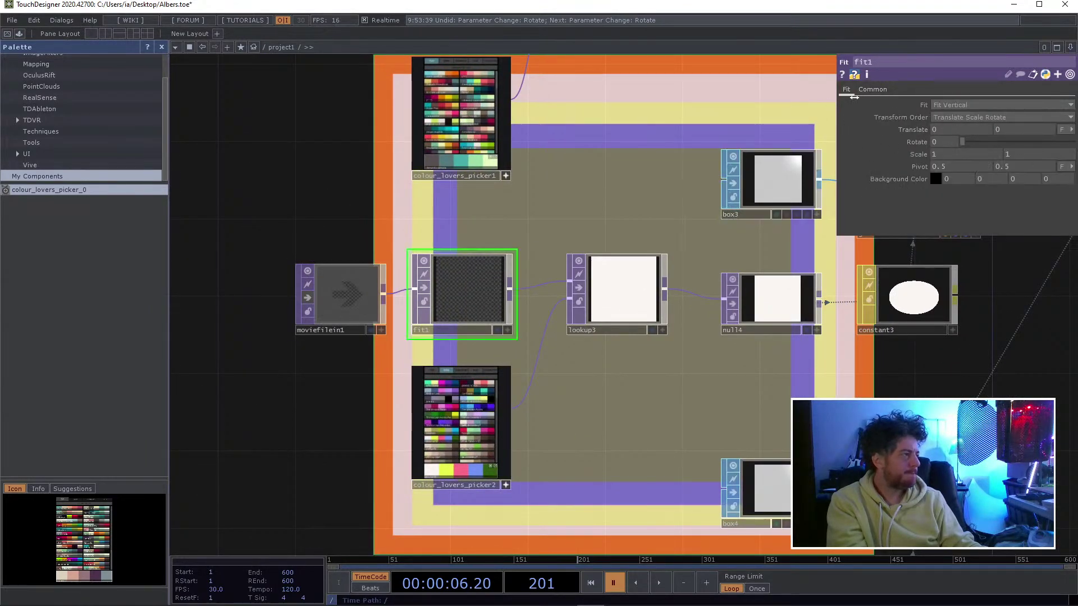
left_click(872, 89)
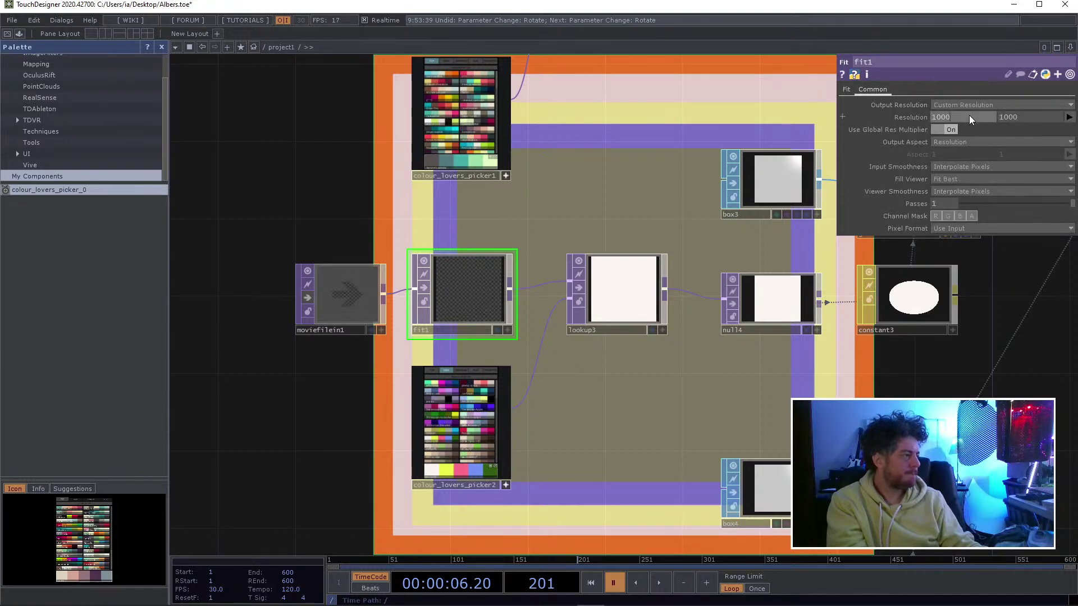
left_click(968, 116)
type("1280")
key("Return")
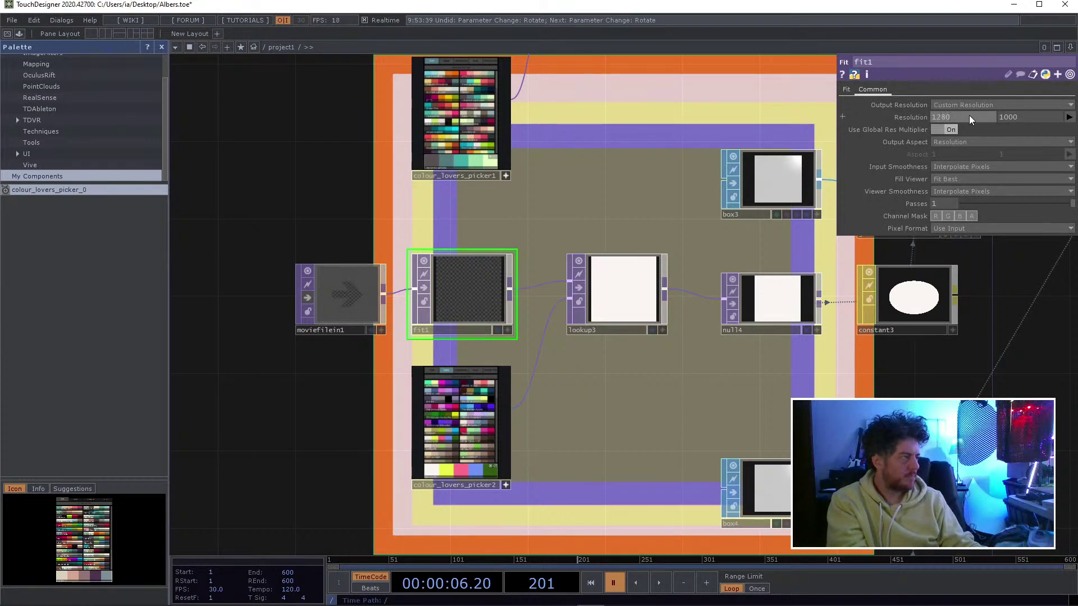
left_click(1023, 115)
type("1280")
key("Return")
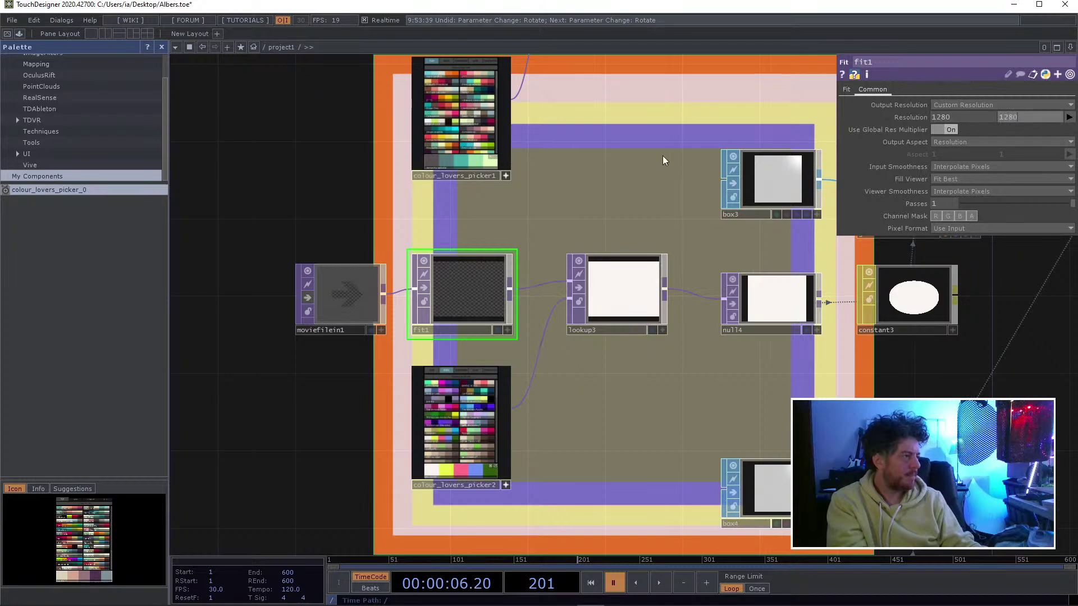
- Set the custom output resolution of fit4 to 1280 by 1280
left_click(628, 170)
left_click_drag(588, 376, 385, 143)
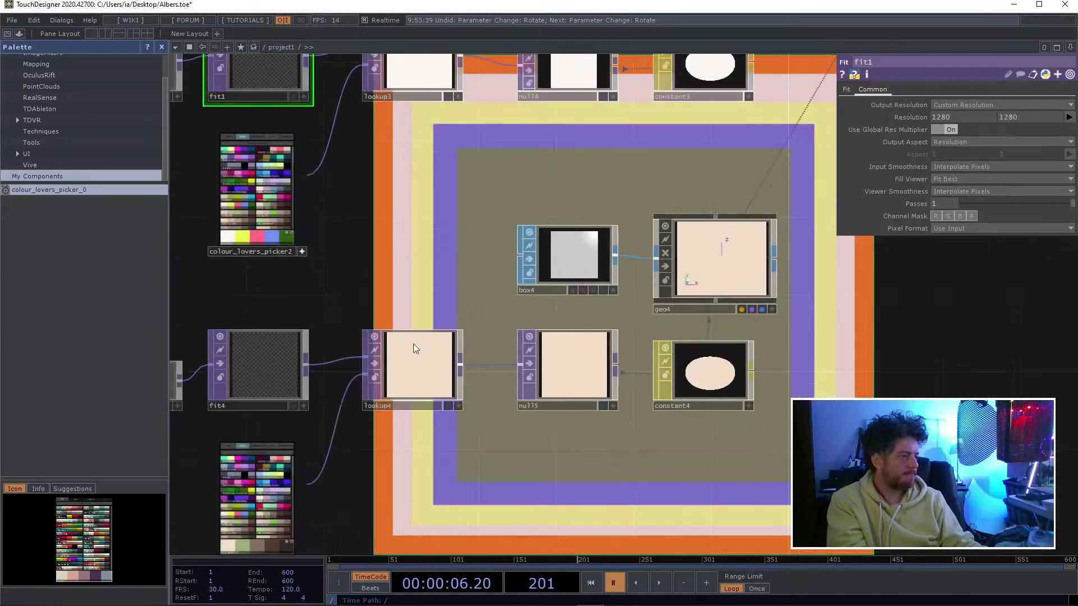
left_click(234, 355)
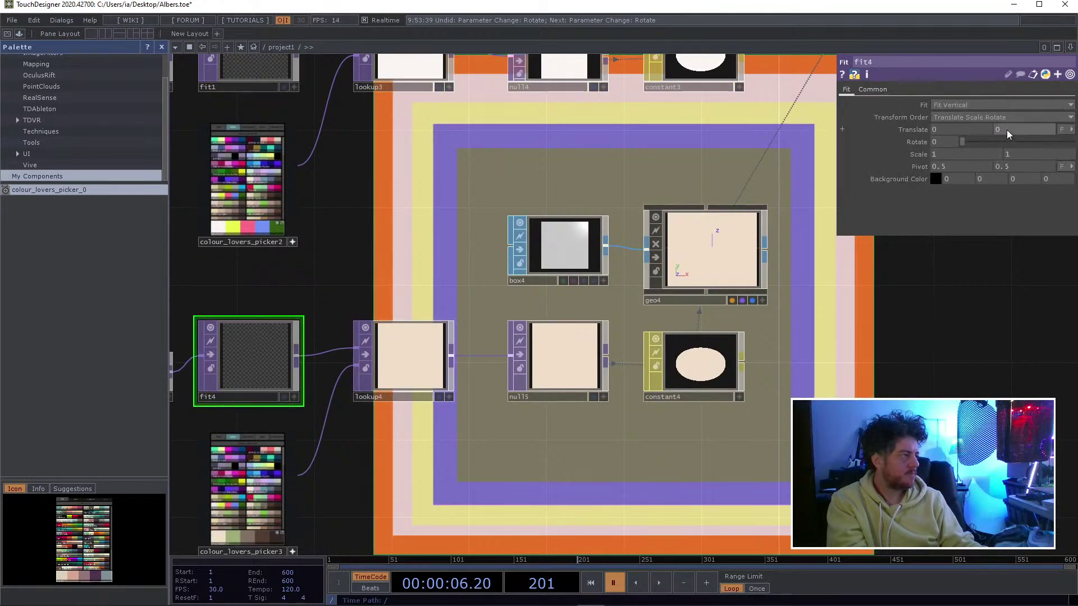
left_click(873, 89)
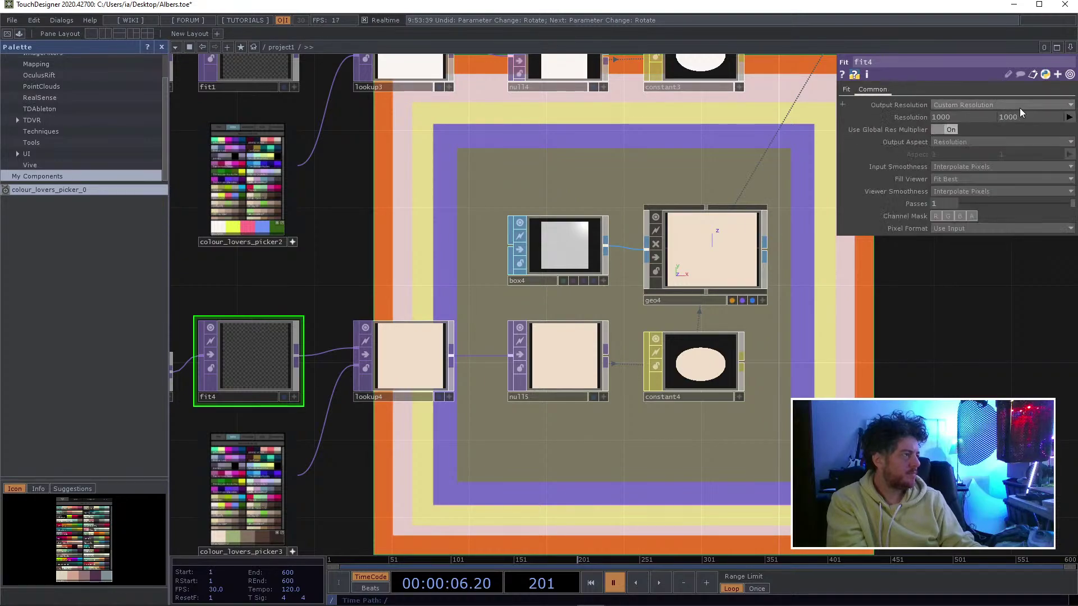
left_click(992, 116)
type("1280")
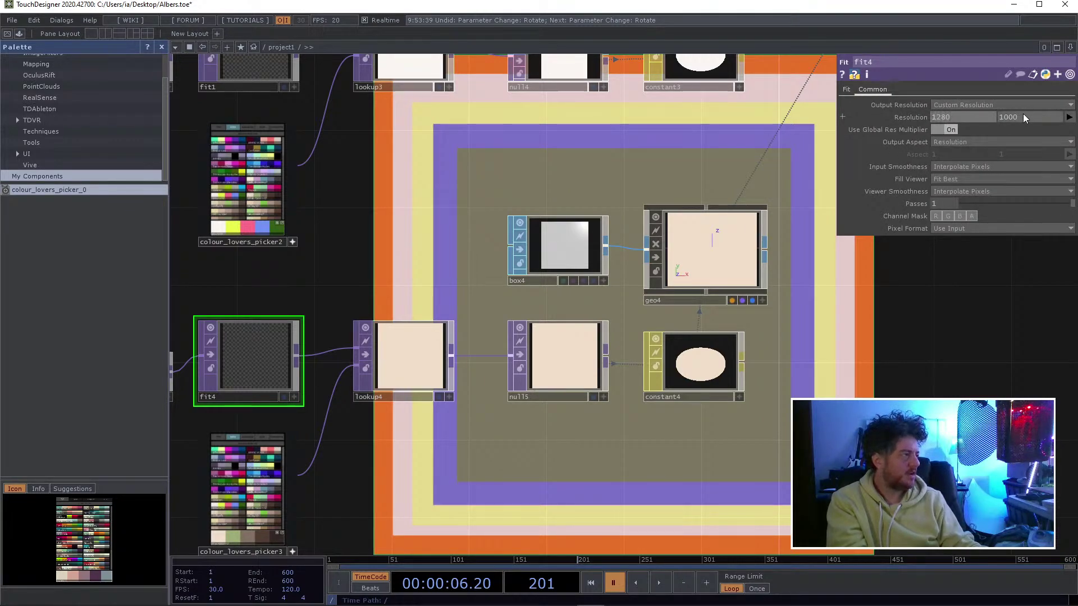
left_click(1022, 115)
type("1208")
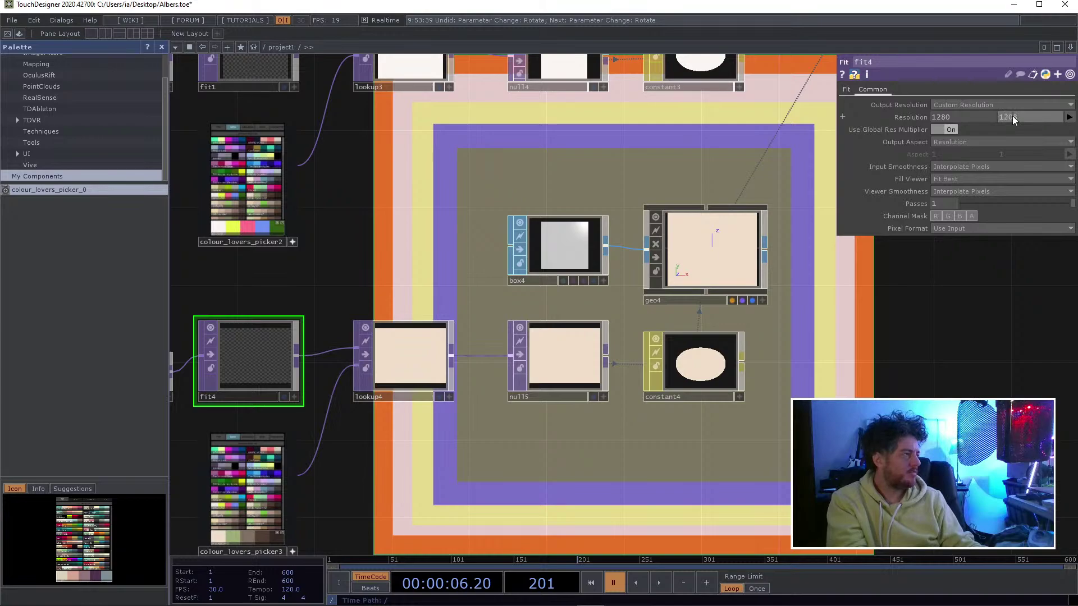
key("BackSpace")
key("BackSpace")
type("80")
key("Return")
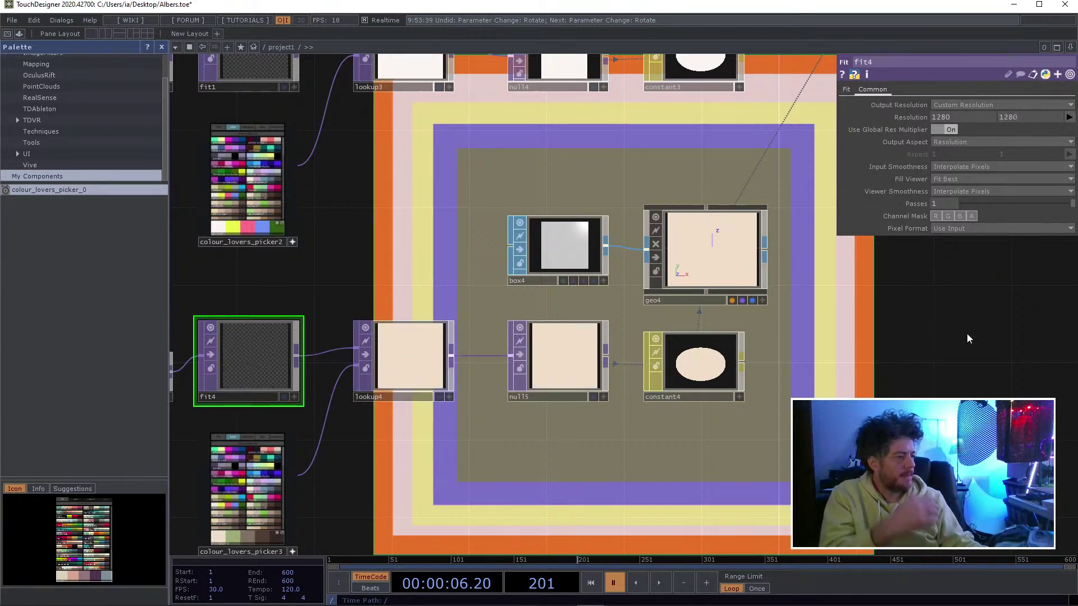
- Set the resolution of the Render TOP render1 to 1280 by 1280
scroll(895, 354, "down", 5)
left_click_drag(670, 420, 422, 499)
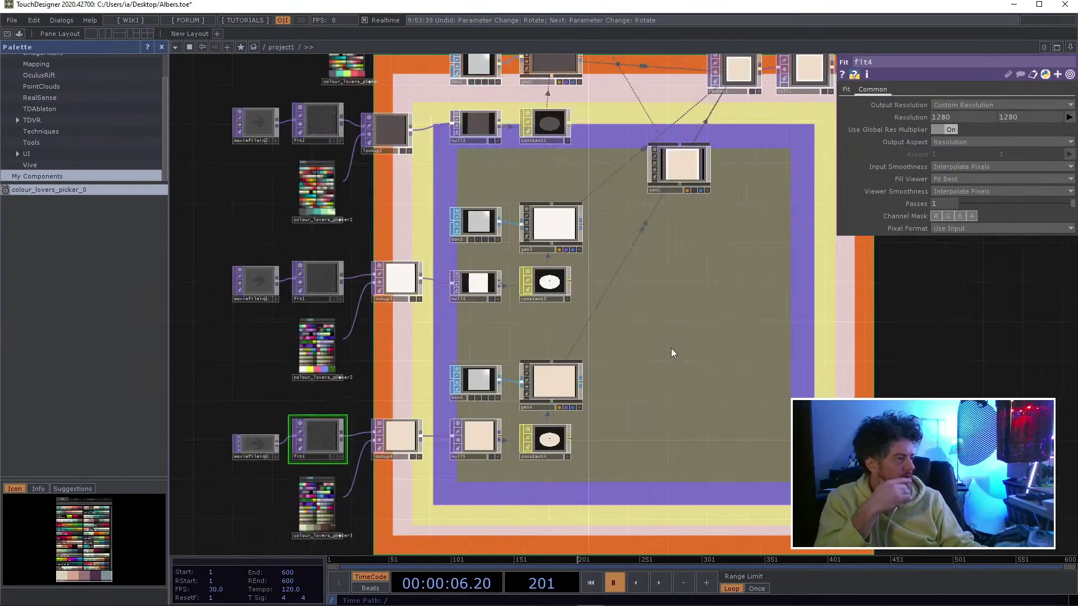
left_click_drag(671, 348, 522, 496)
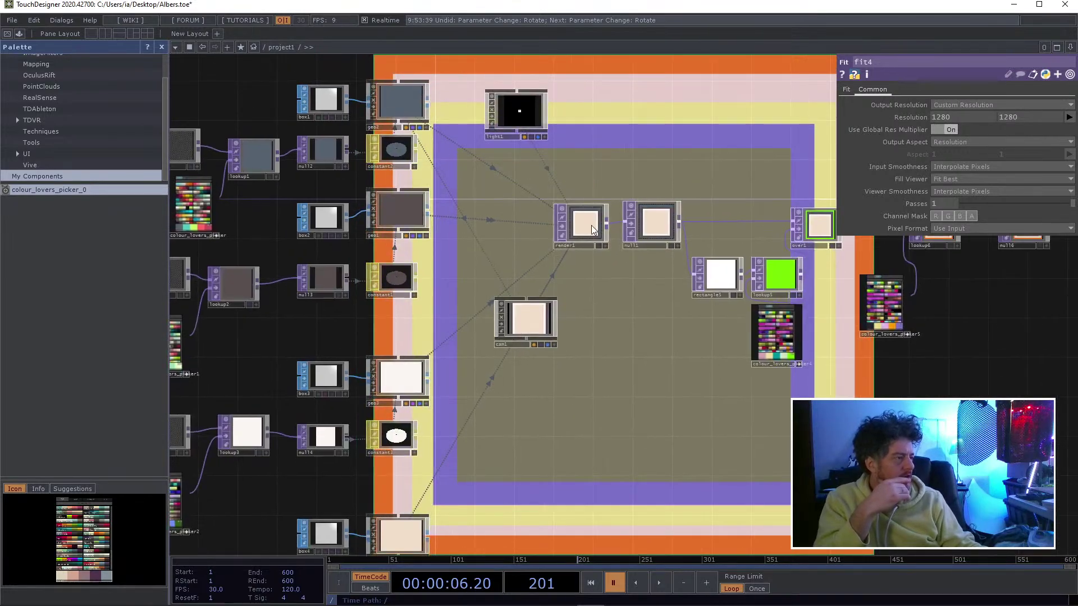
left_click(591, 225)
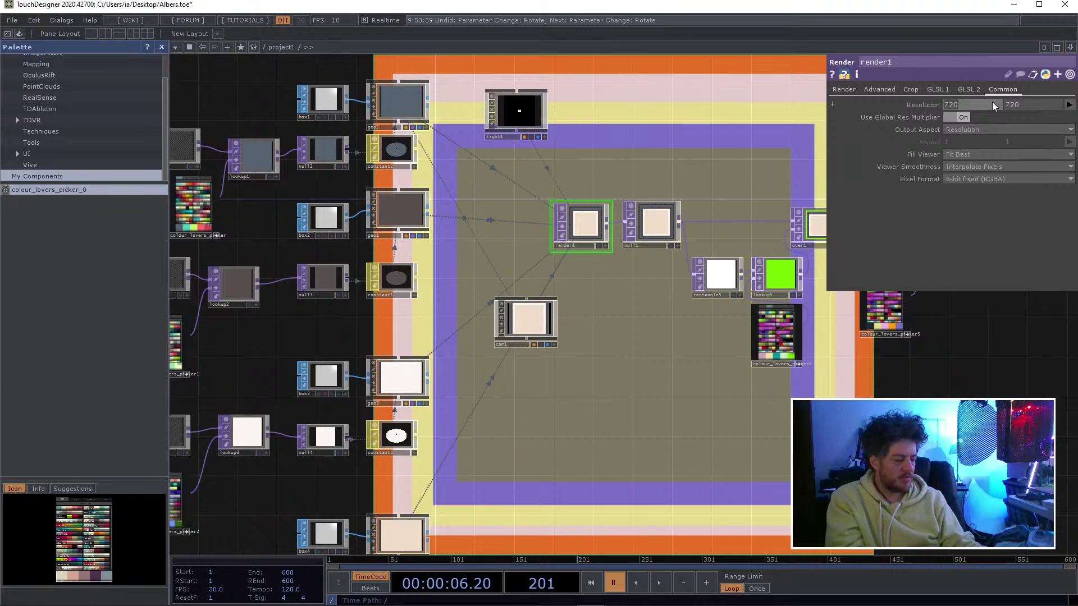
type("1280")
key("Return")
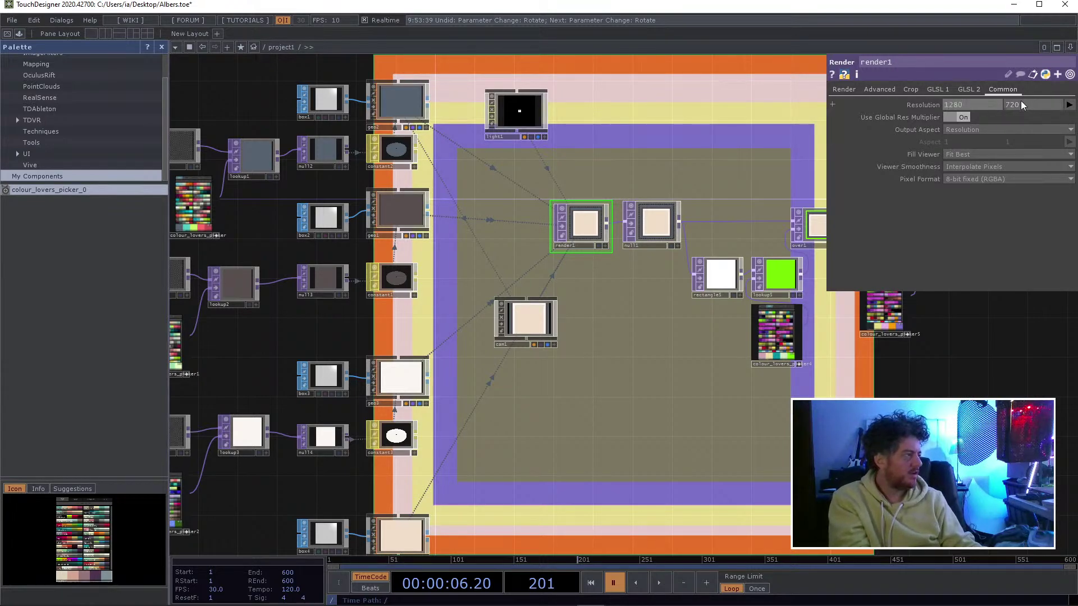
left_click(1024, 108)
type("1280")
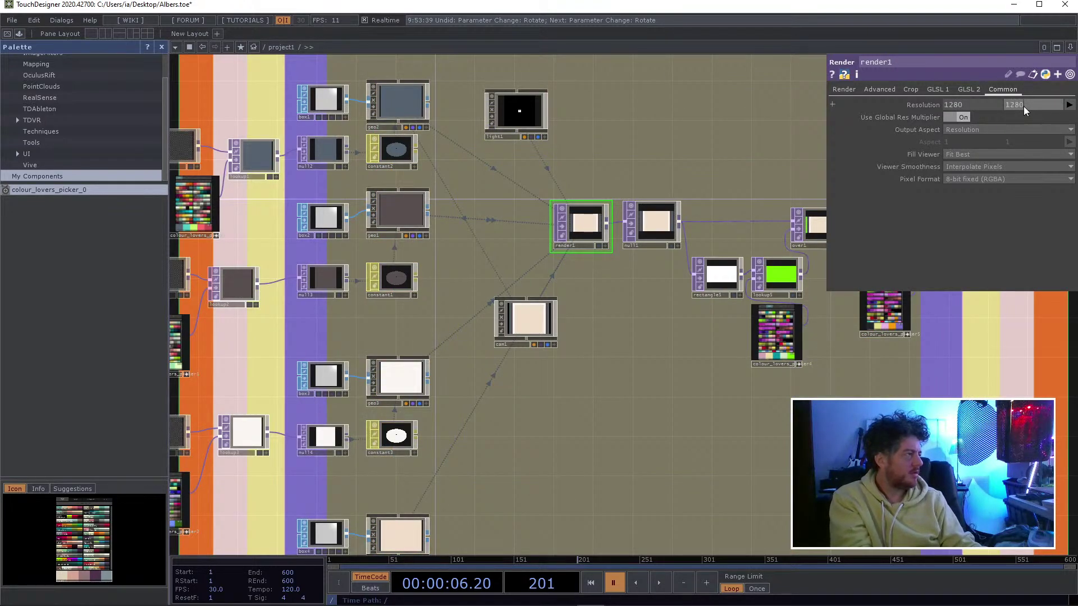
key("Return")
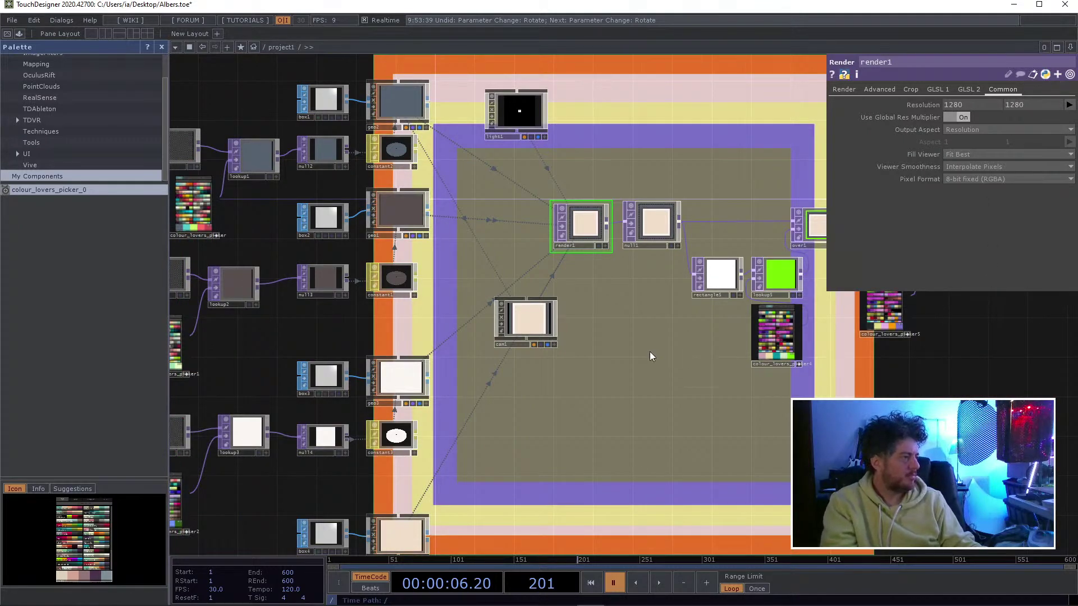
- Check the output resolution settings of the operators downstream of render1: null1, over1, lookup6, null6 and out1
left_click_drag(649, 351, 490, 439)
scroll(633, 352, "up", 5)
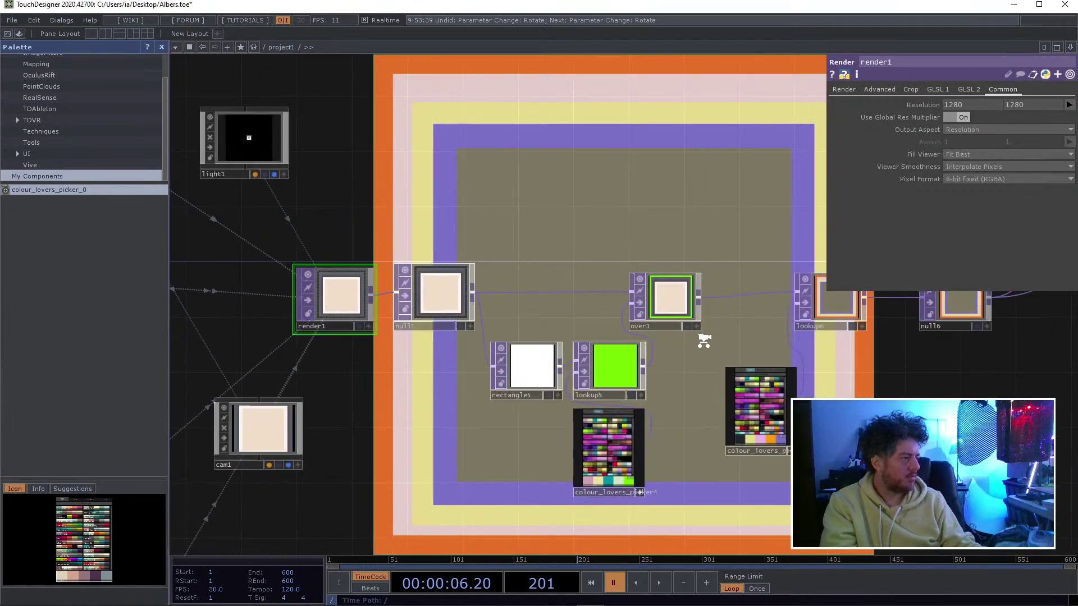
left_click_drag(736, 361, 711, 321)
left_click_drag(314, 387, 419, 390)
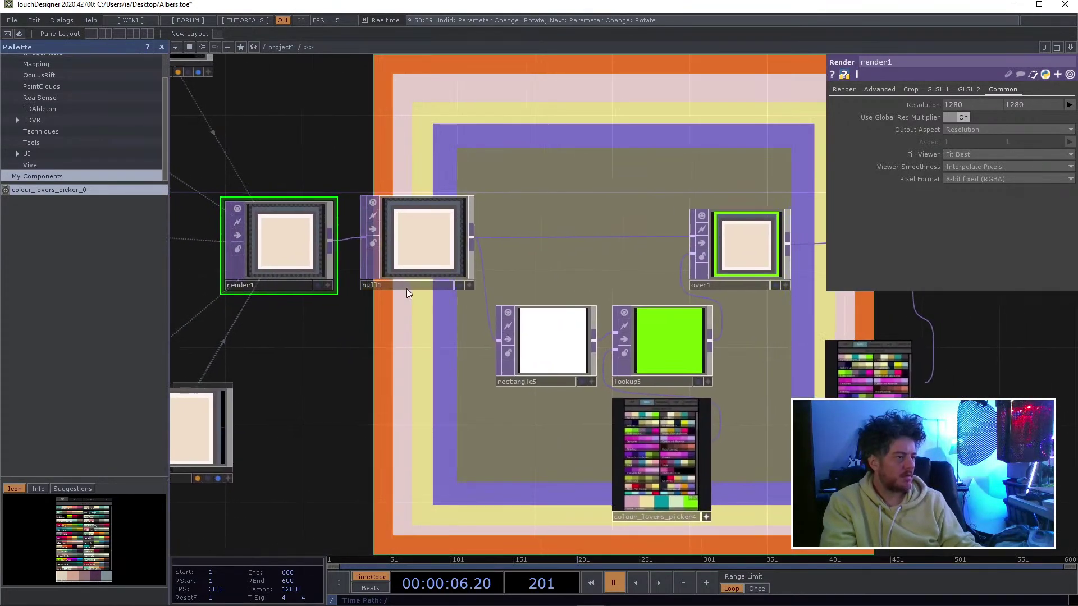
left_click(420, 245)
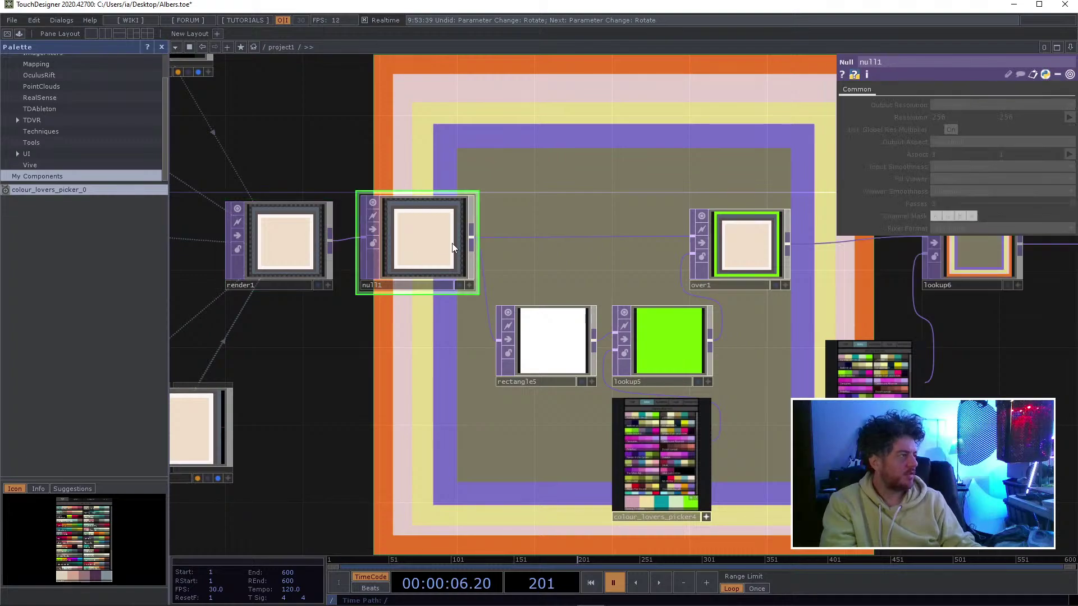
left_click_drag(746, 248, 564, 275)
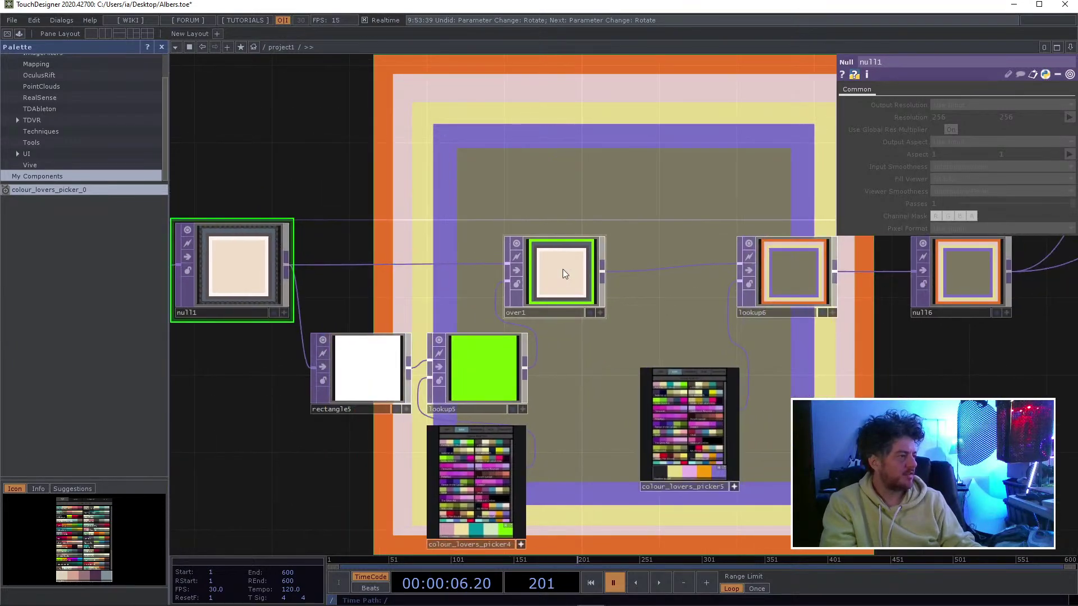
left_click(562, 268)
left_click(897, 89)
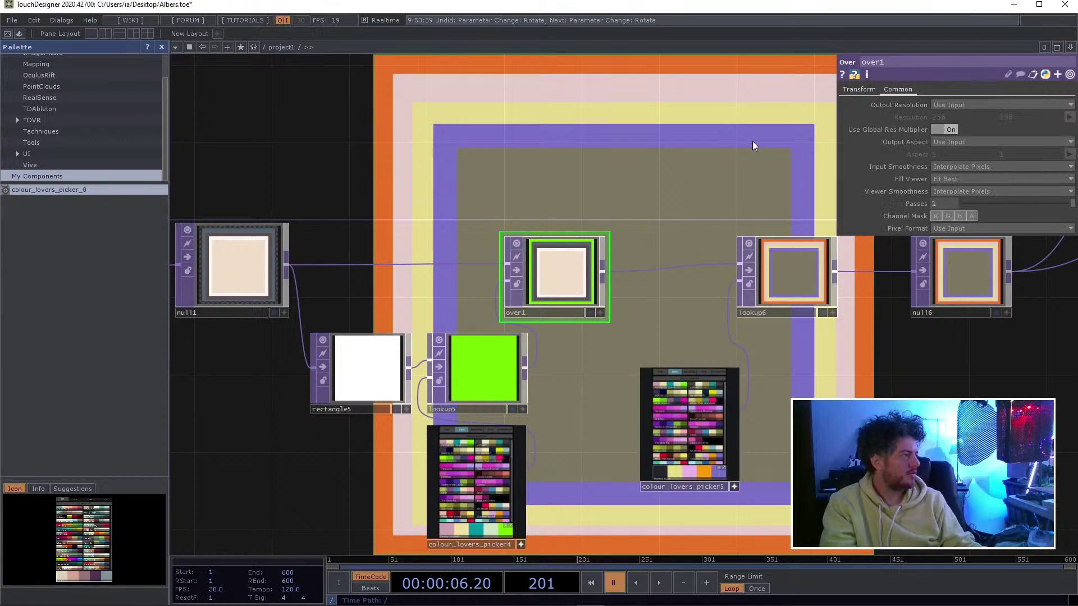
left_click_drag(752, 145, 378, 192)
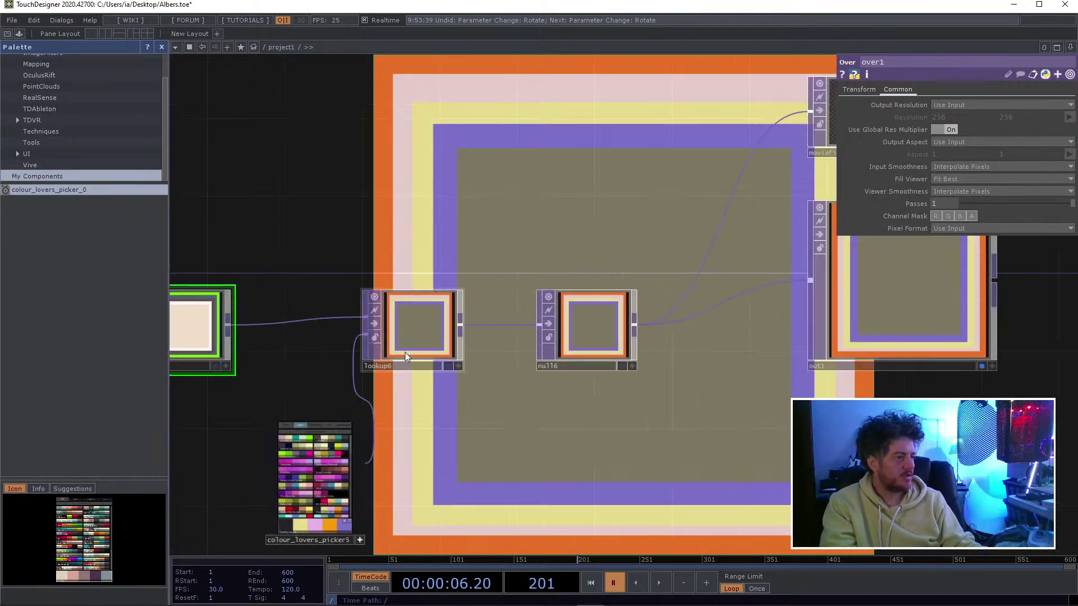
left_click(416, 346)
left_click(891, 89)
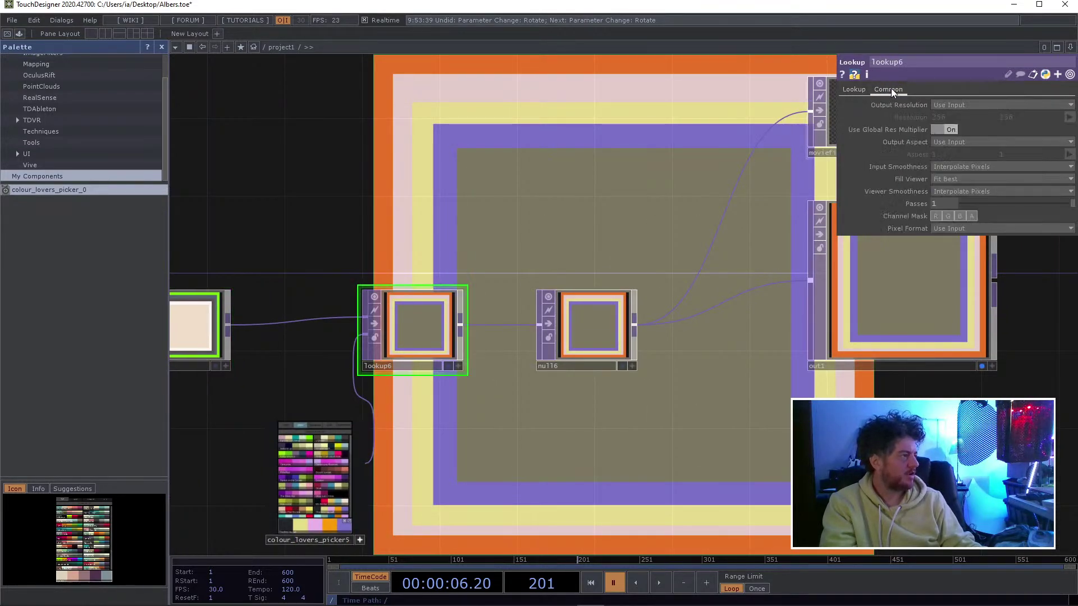
left_click(610, 318)
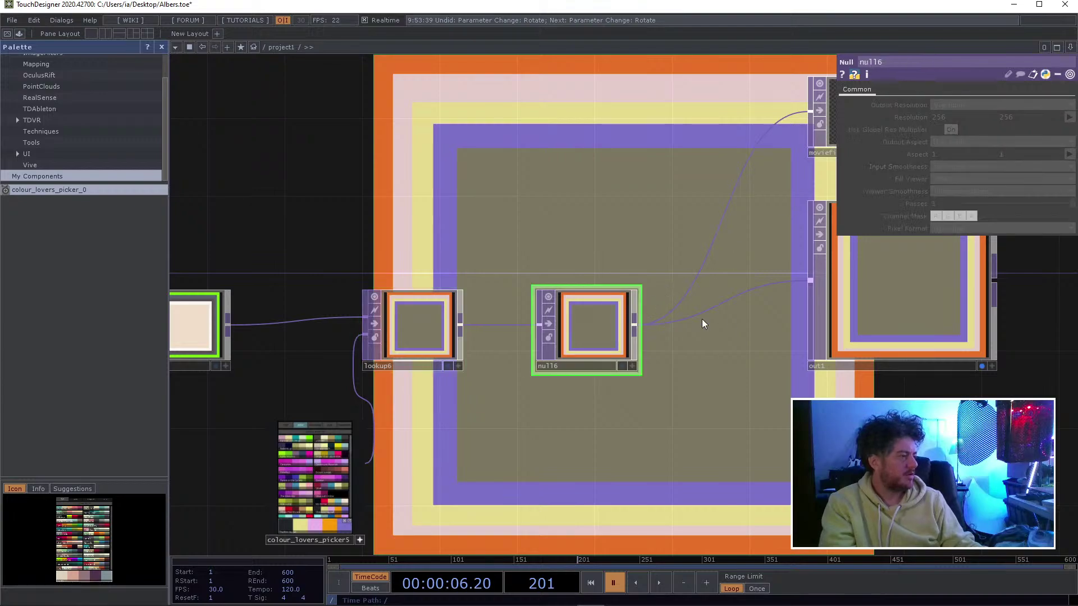
left_click(901, 298)
left_click_drag(598, 439, 320, 554)
- Export a TIFF still of the composition from moviefileout1 by switching Record on and back off
left_click(596, 250)
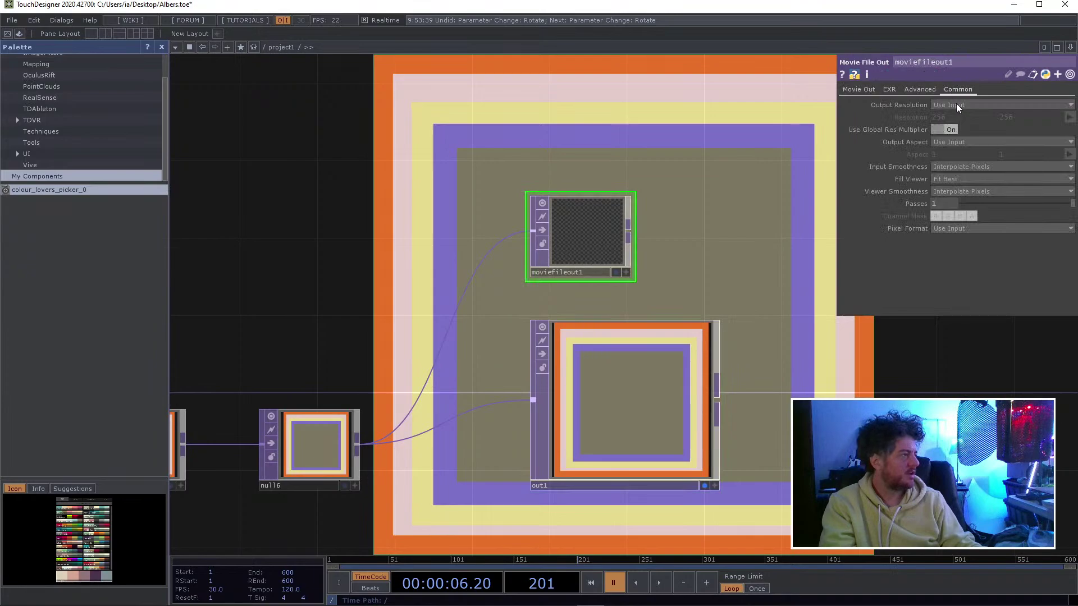
left_click(851, 88)
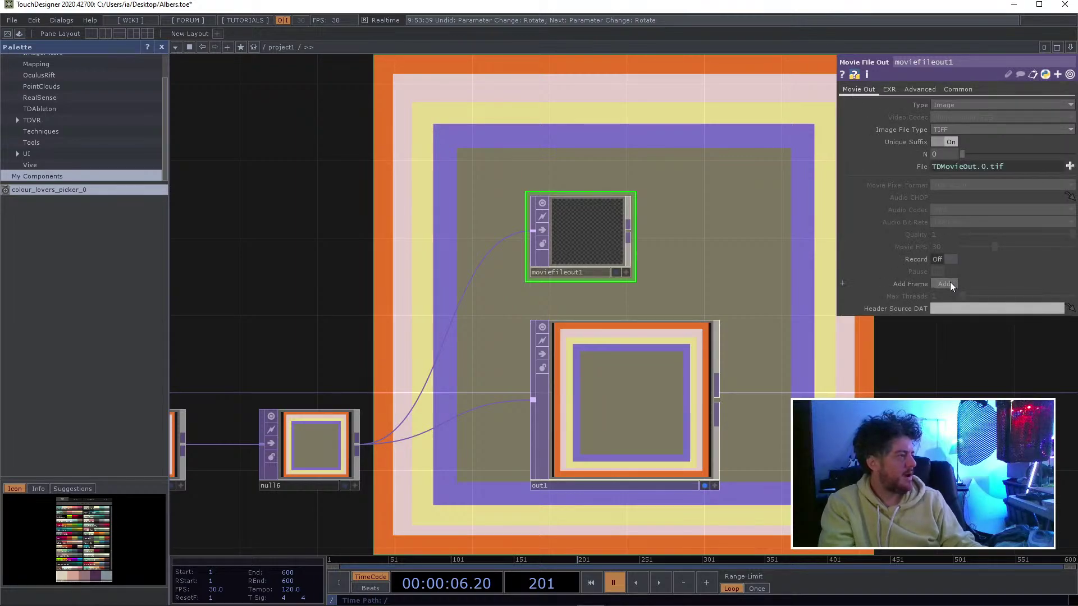
left_click(950, 259)
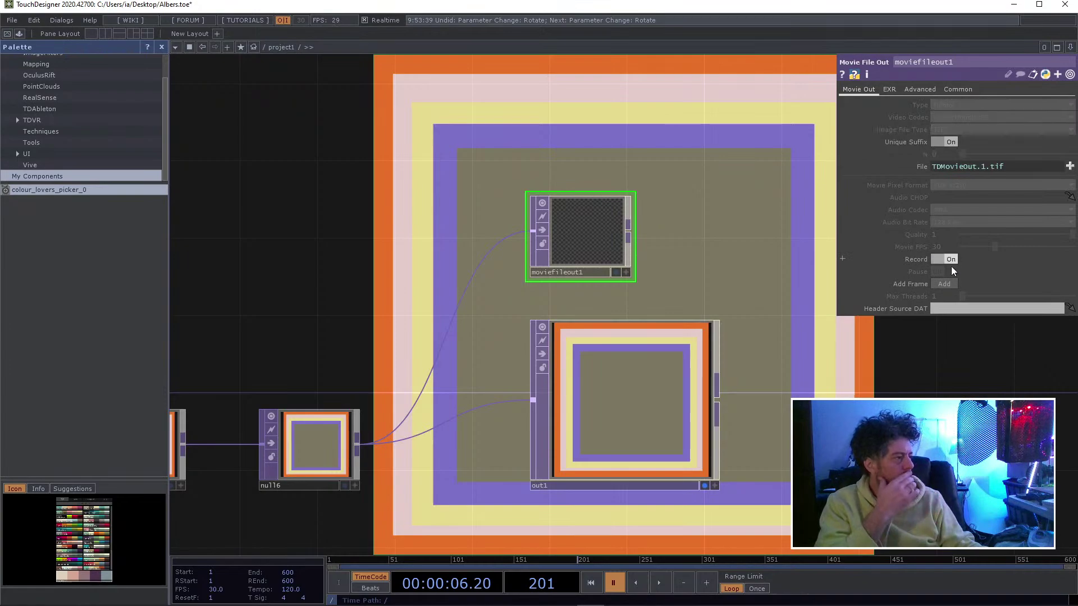
left_click(949, 256)
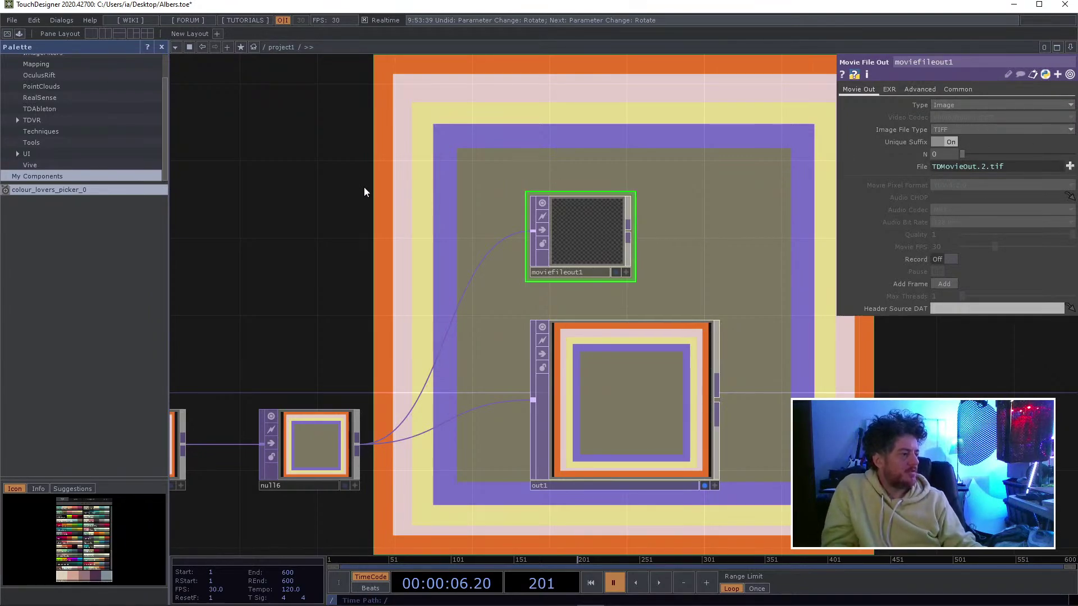
- Resume timeline playback and open the File name of moviefileout1 with its suffix expression
key("space")
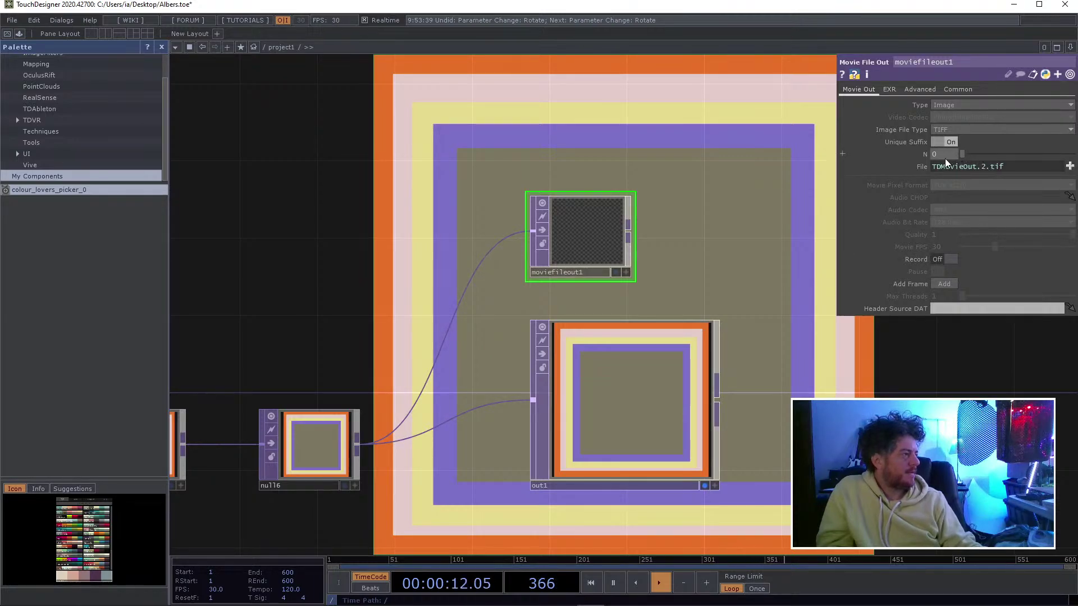
left_click(983, 166)
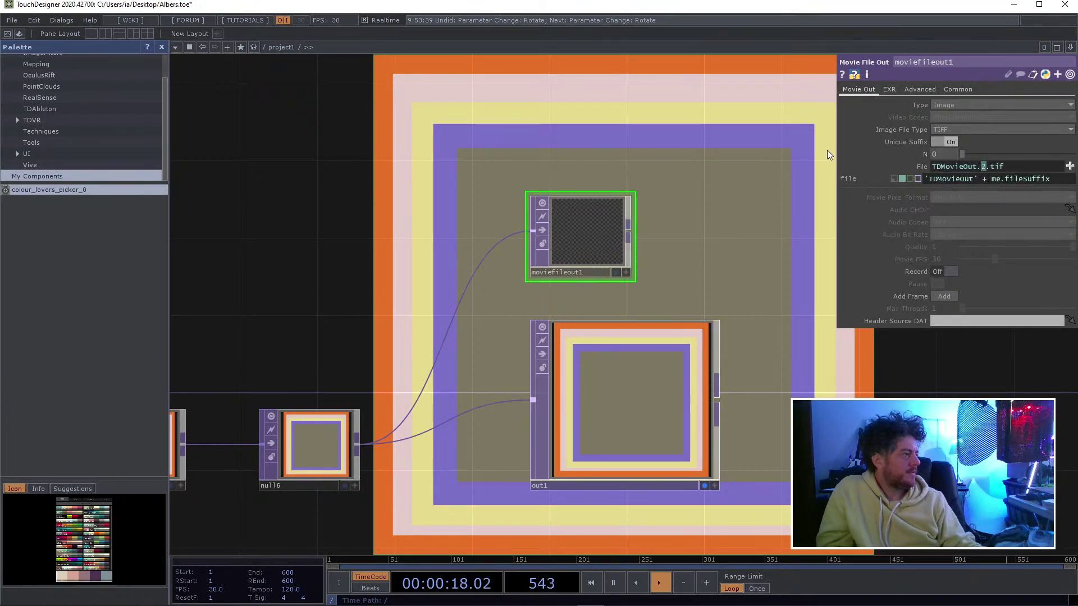
- Export another uniquely numbered TIFF still from moviefileout1 by switching Record on and back off, and dismiss the file chooser
left_click(840, 155)
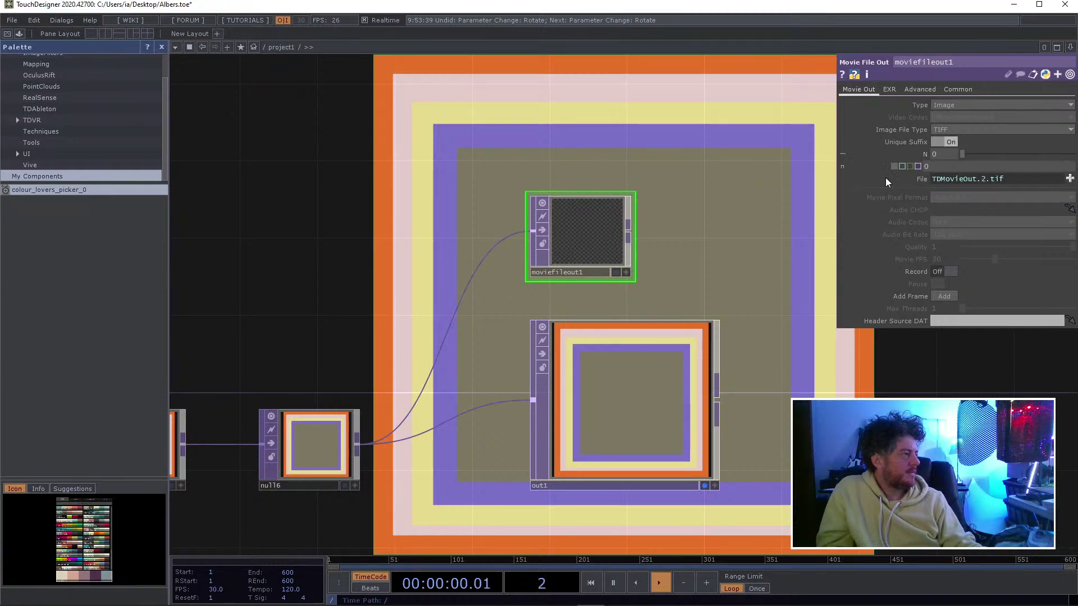
left_click(843, 154)
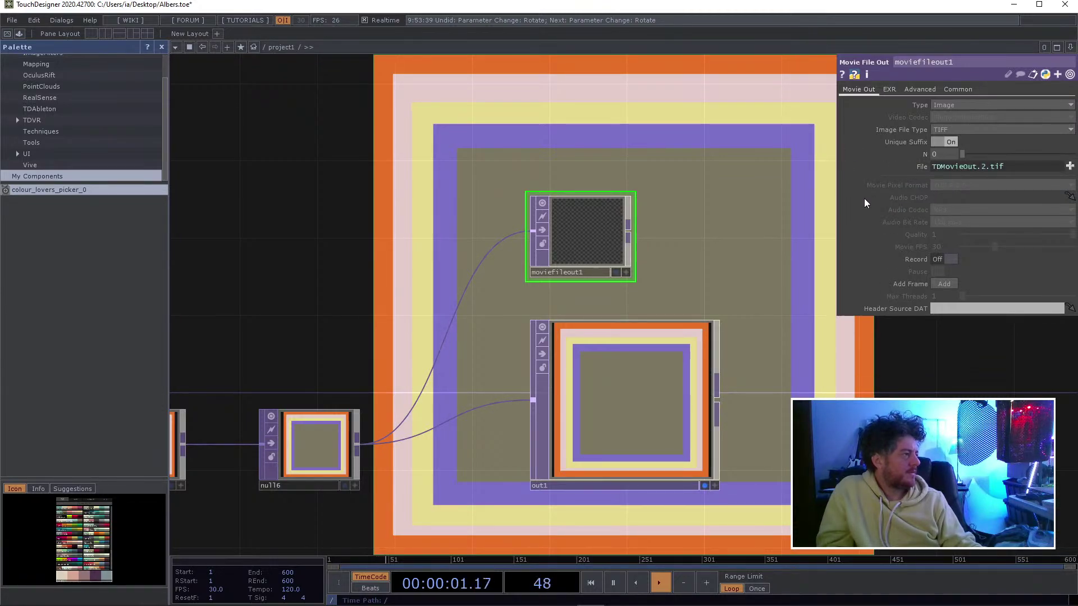
left_click(948, 259)
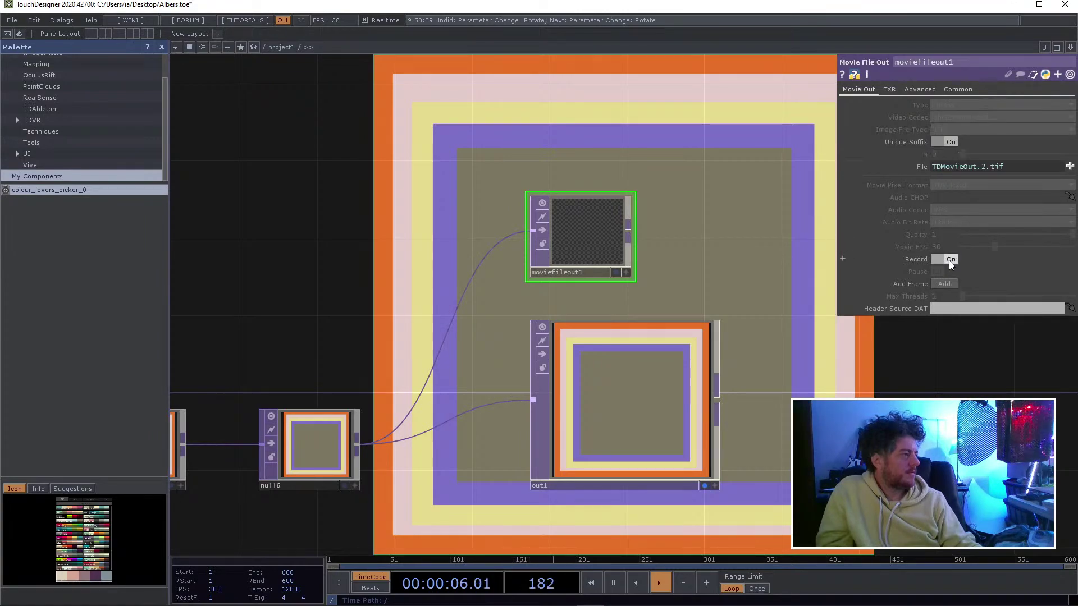
left_click(949, 259)
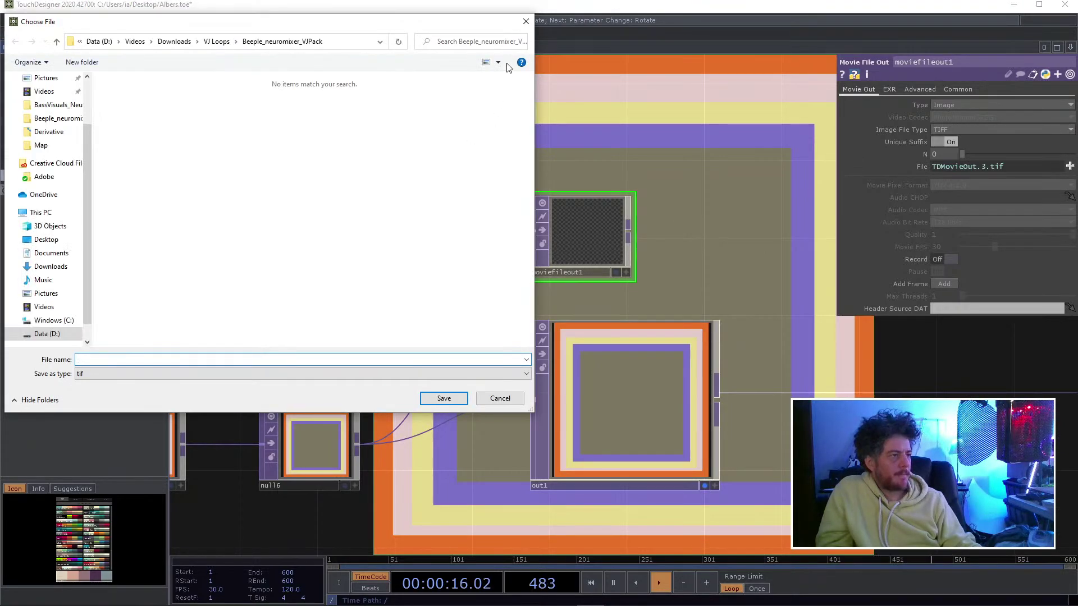
left_click(526, 22)
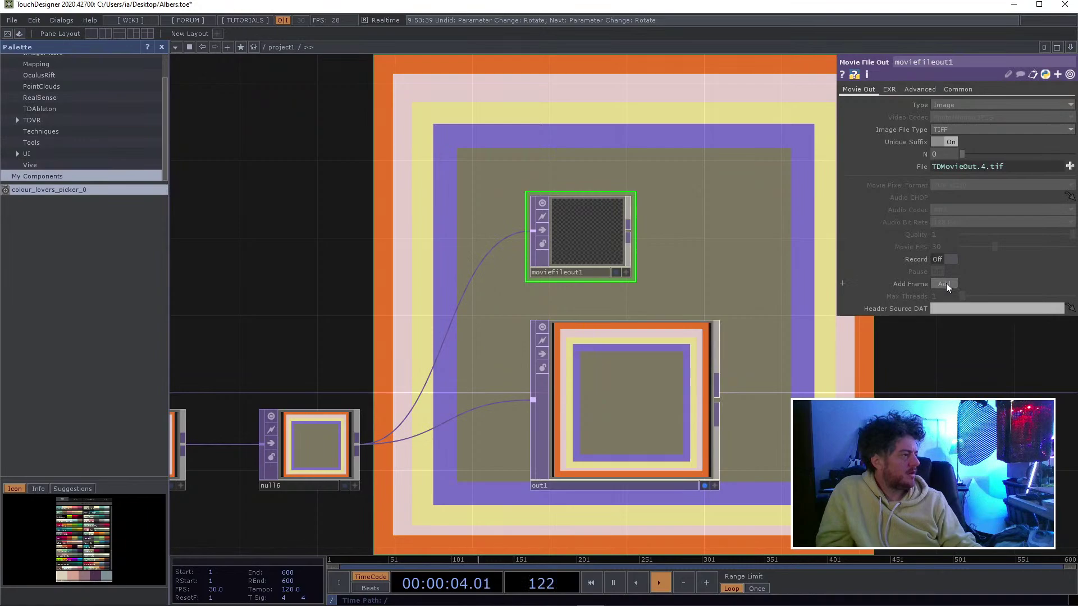
- Look through the EXR, Advanced and Common parameters of moviefileout1 and turn off its Unique Suffix
left_click(893, 89)
left_click(925, 88)
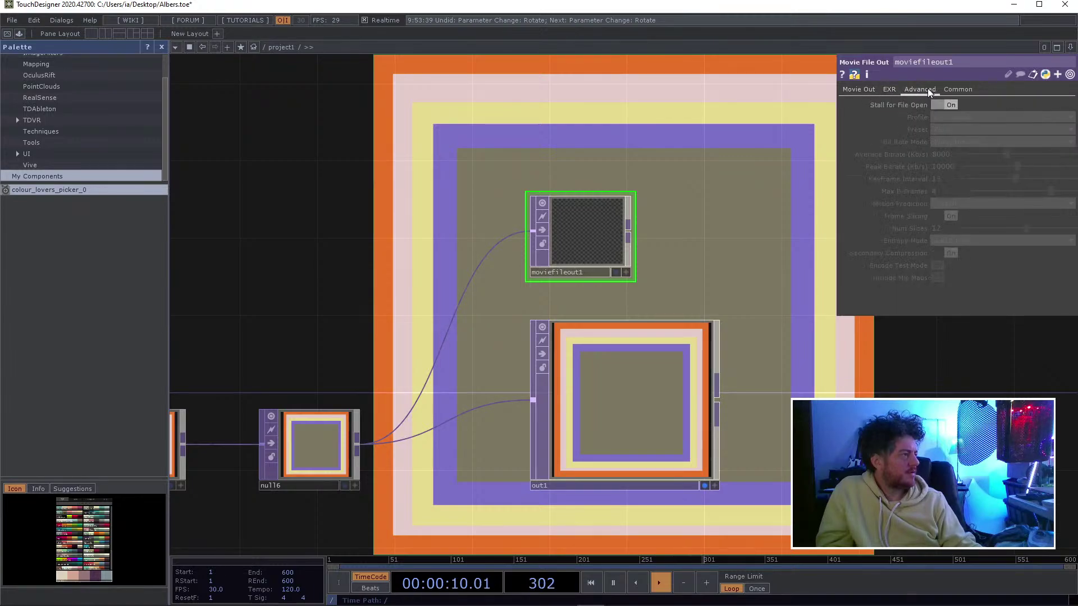
left_click(965, 93)
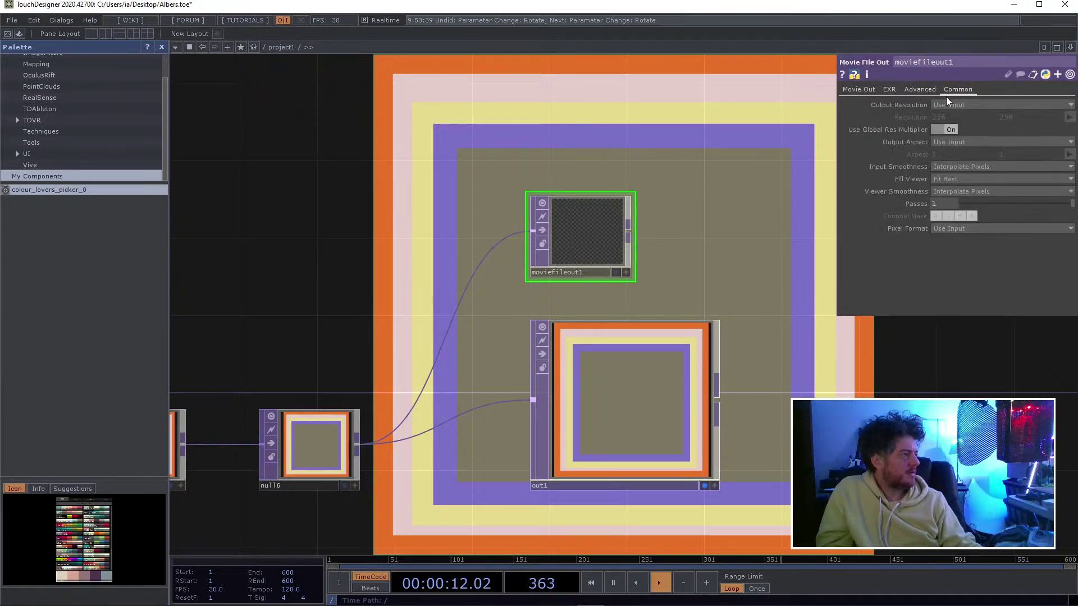
left_click(854, 91)
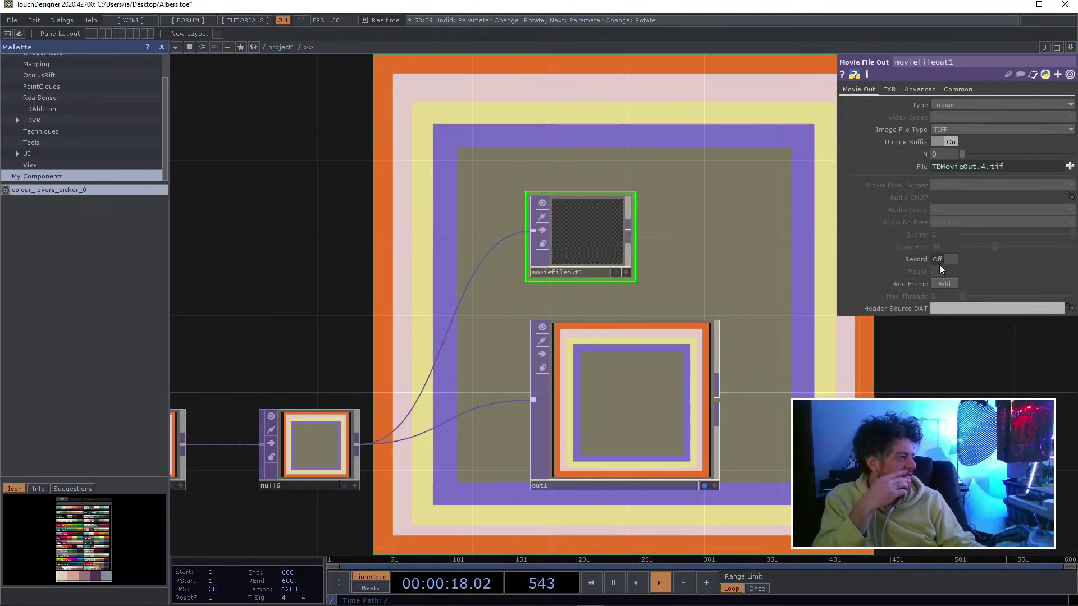
left_click(947, 143)
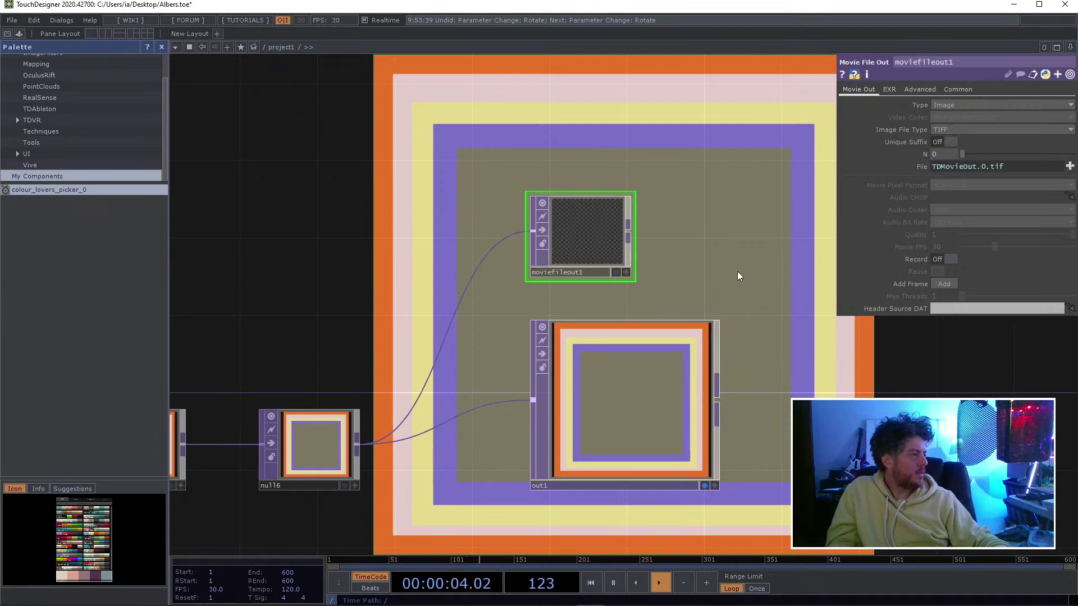
- Export the composition from moviefileout1 as TDMovieOut.0.tif by switching Record on and back off
left_click(587, 435)
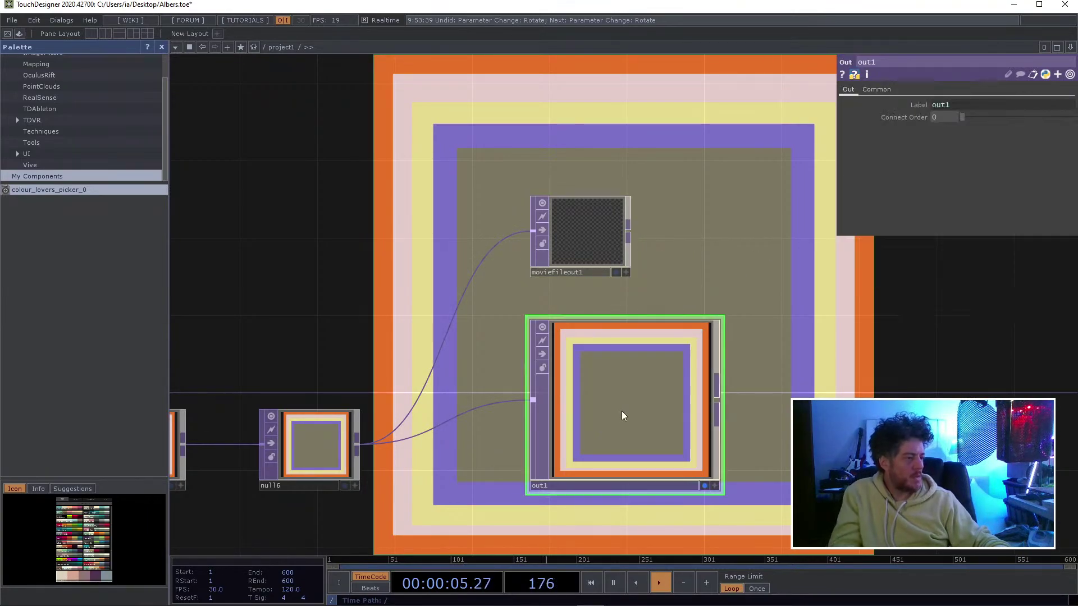
left_click(580, 239)
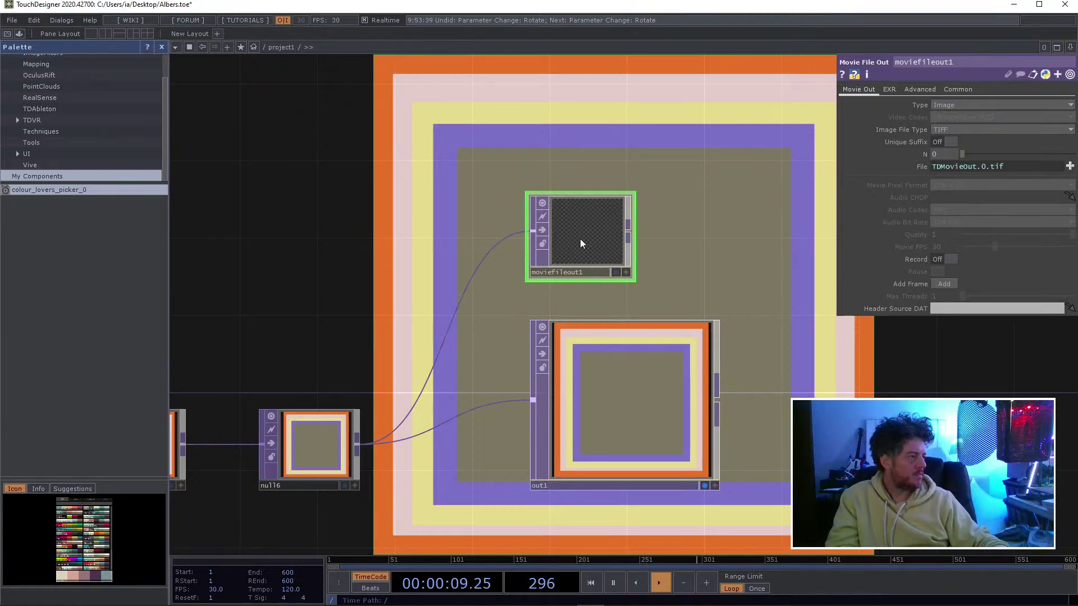
left_click(937, 259)
left_click(938, 259)
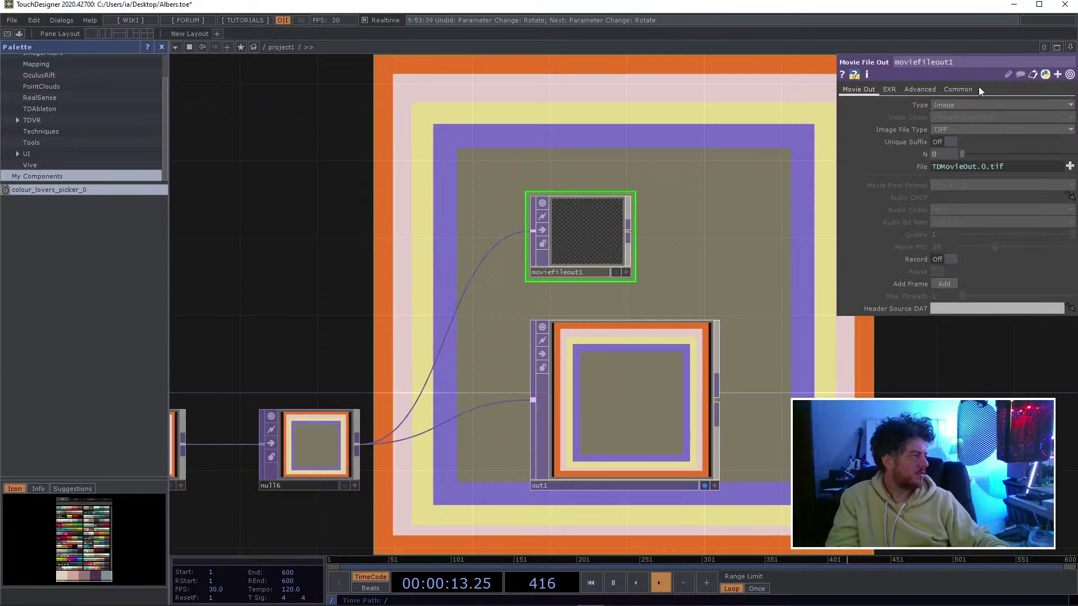
- Set the Image File Type of moviefileout1 to JPEG and export a still by switching Record on and back off
left_click(948, 132)
left_click(949, 129)
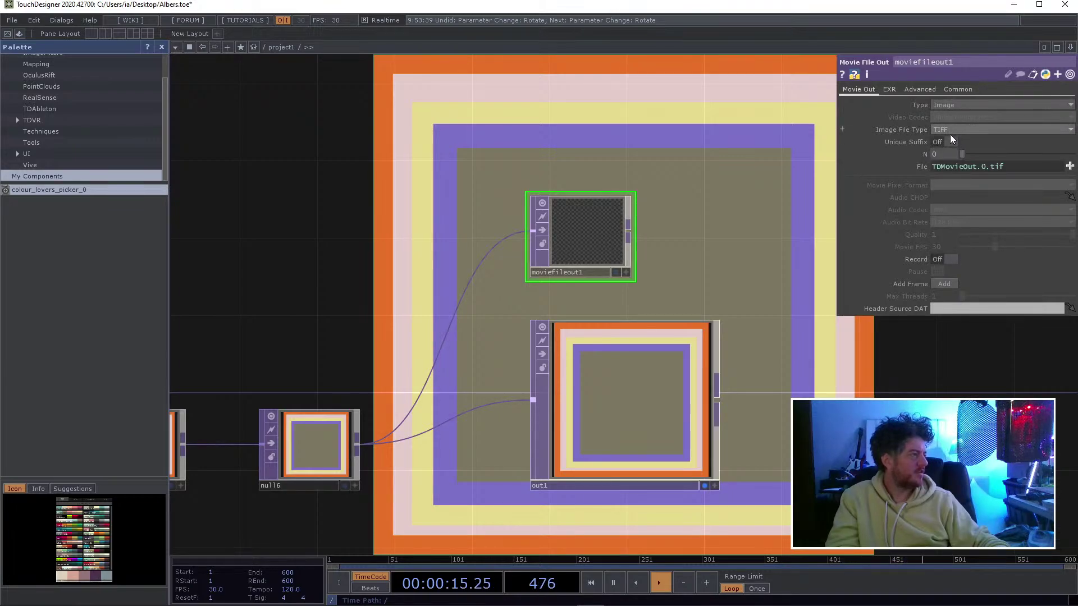
left_click(950, 128)
left_click(951, 150)
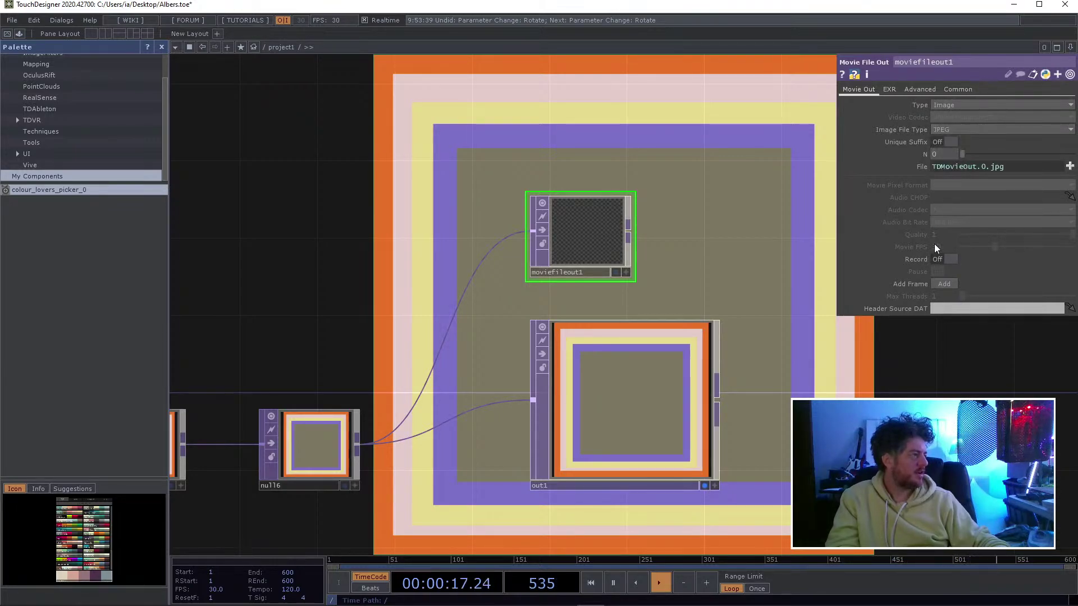
left_click(944, 260)
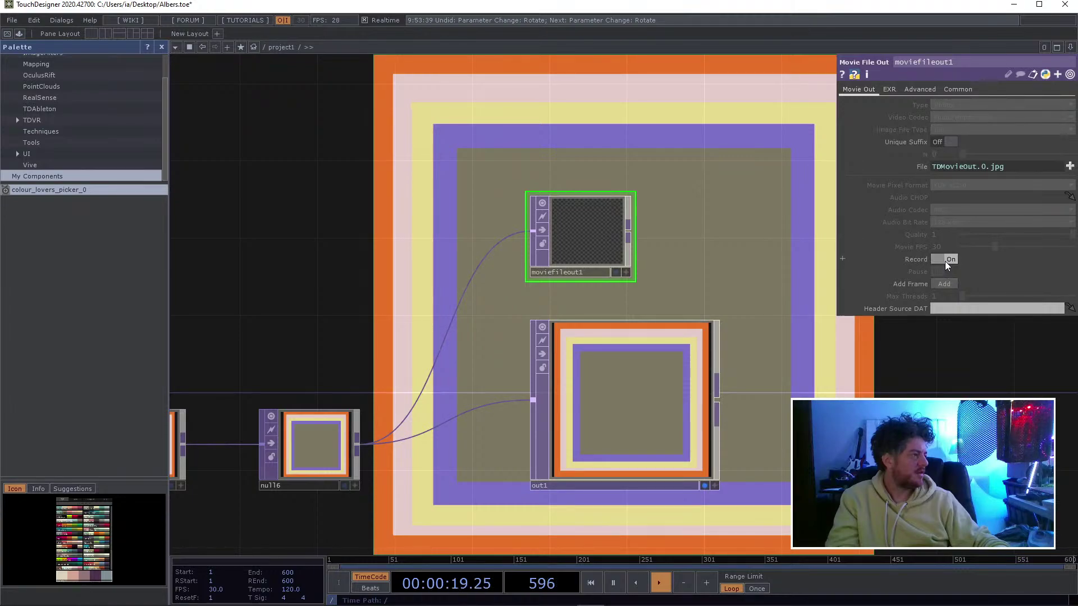
left_click(945, 260)
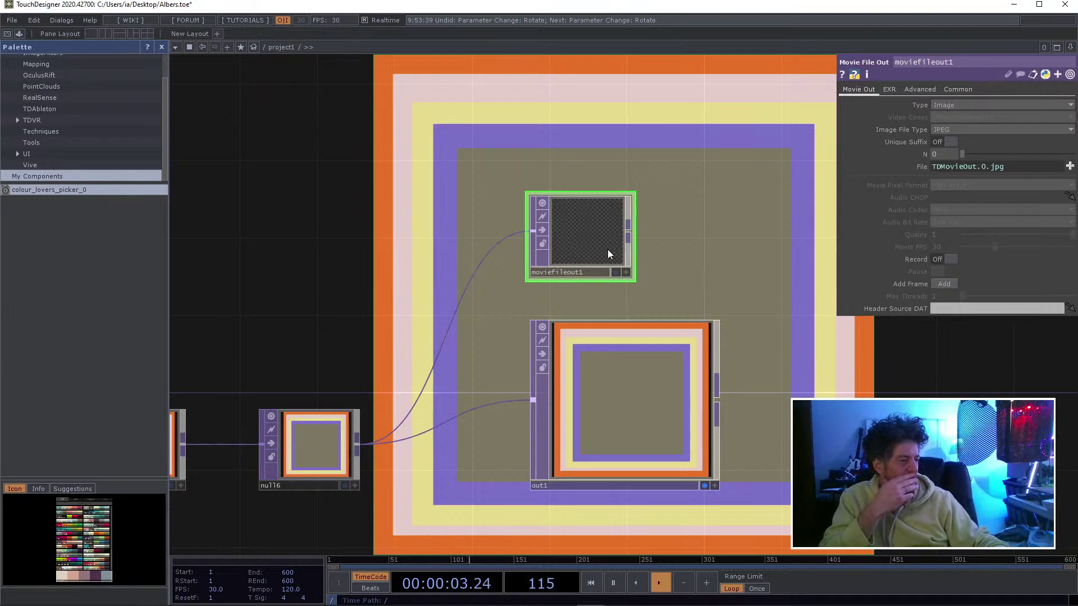
- Set the Output Resolution of moviefileout1 to Custom Resolution at 1280 by 1280
left_click(965, 88)
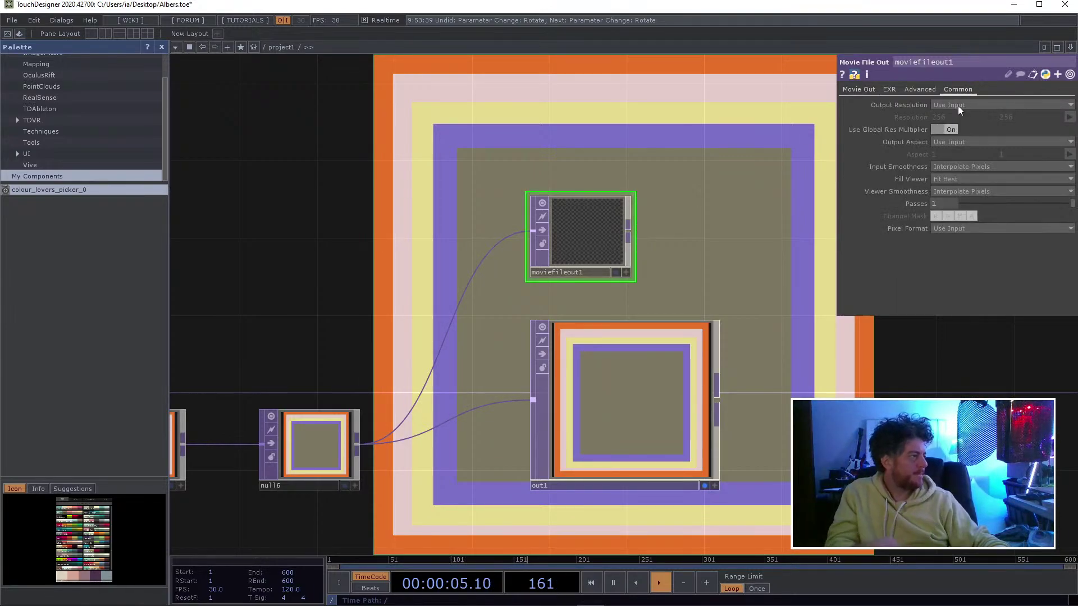
left_click(1033, 102)
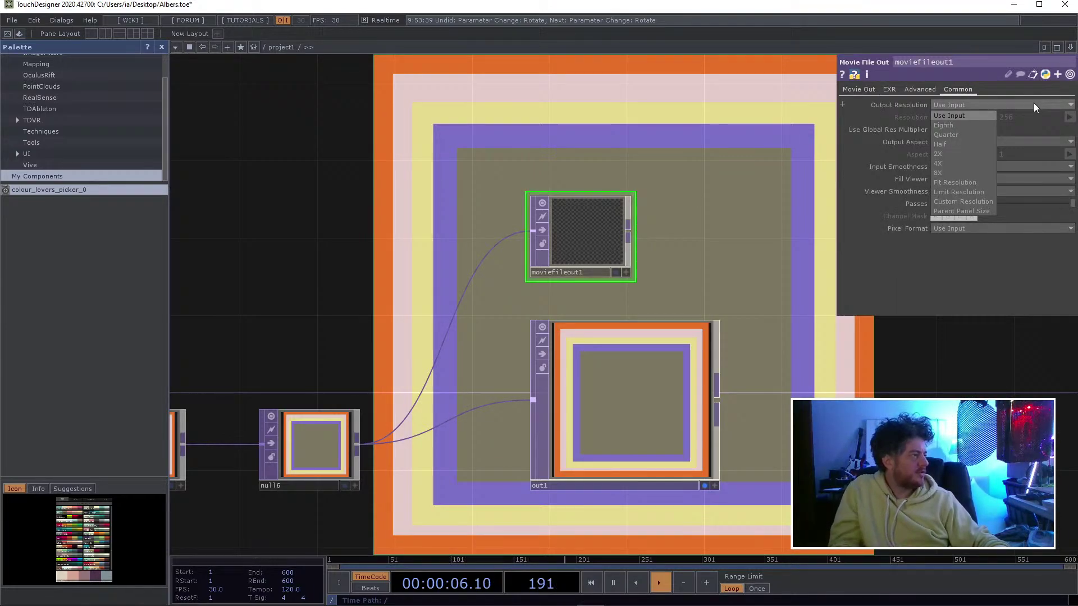
left_click(968, 203)
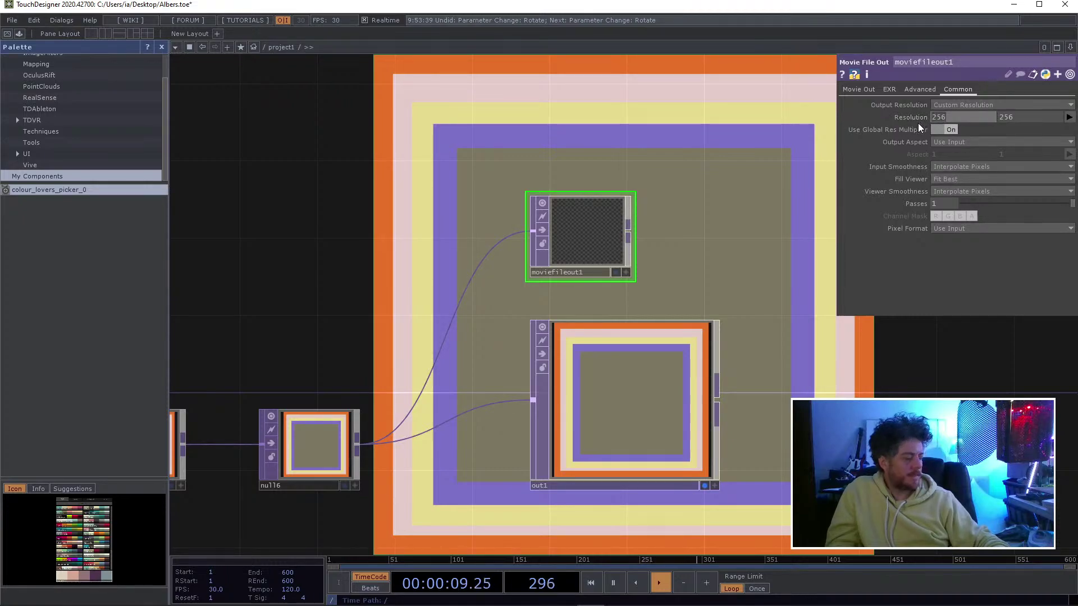
type("1280")
key("Tab")
type("12")
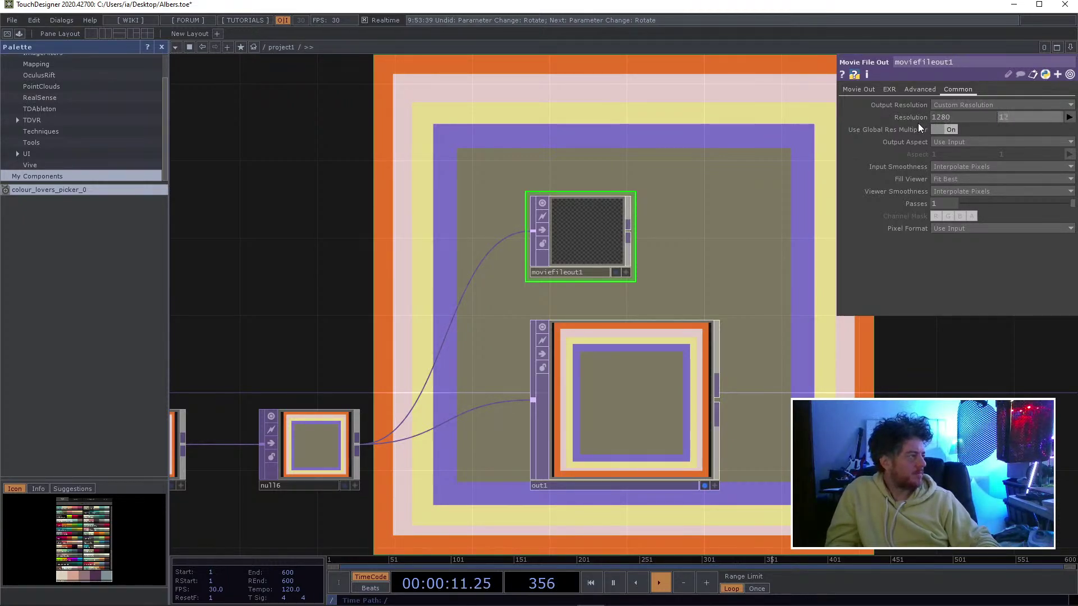
type("80")
key("Return")
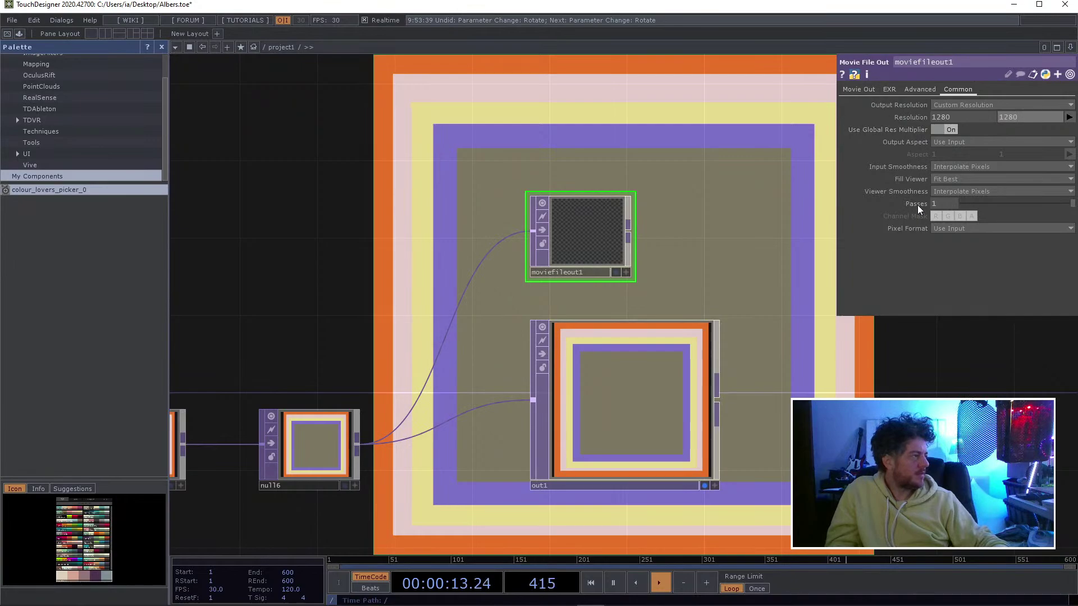
- Set the Output Aspect of moviefileout1 to Custom Aspect and check its Input Smoothness and Fill Viewer options
left_click(956, 143)
left_click(960, 172)
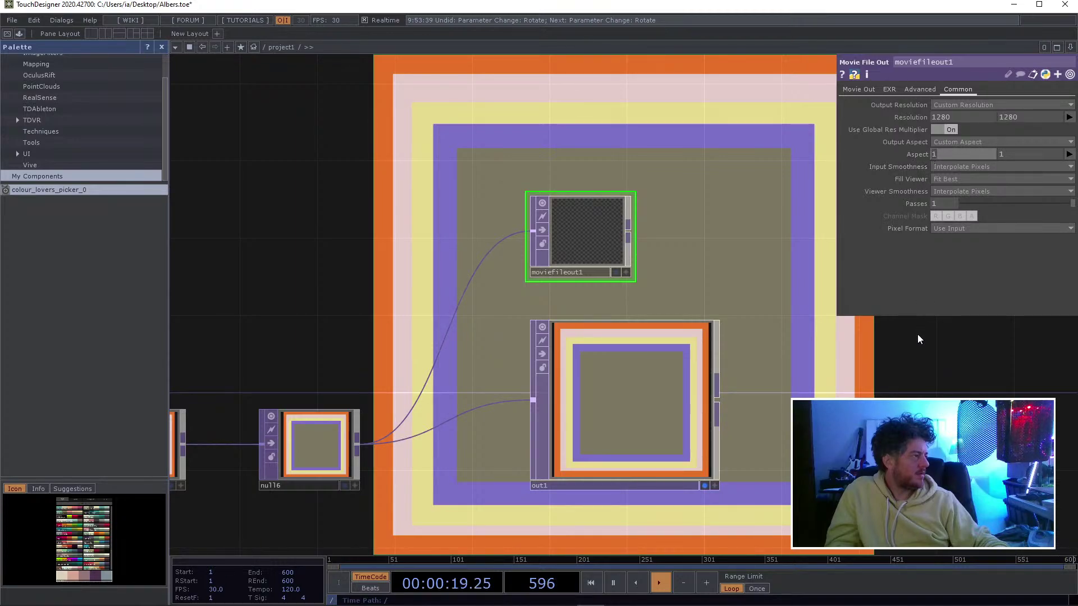
left_click(950, 168)
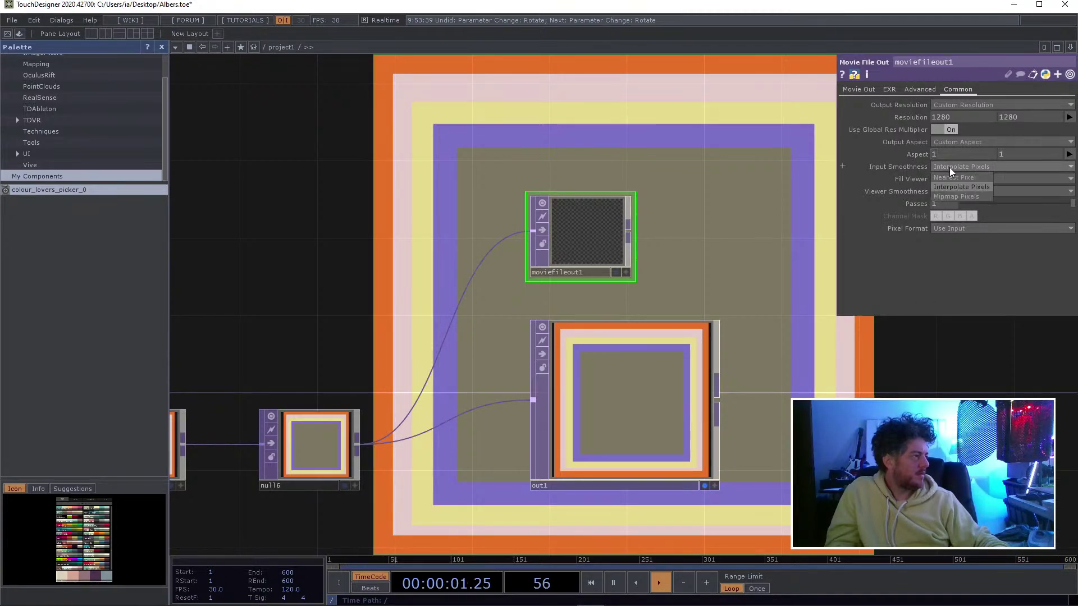
left_click(949, 166)
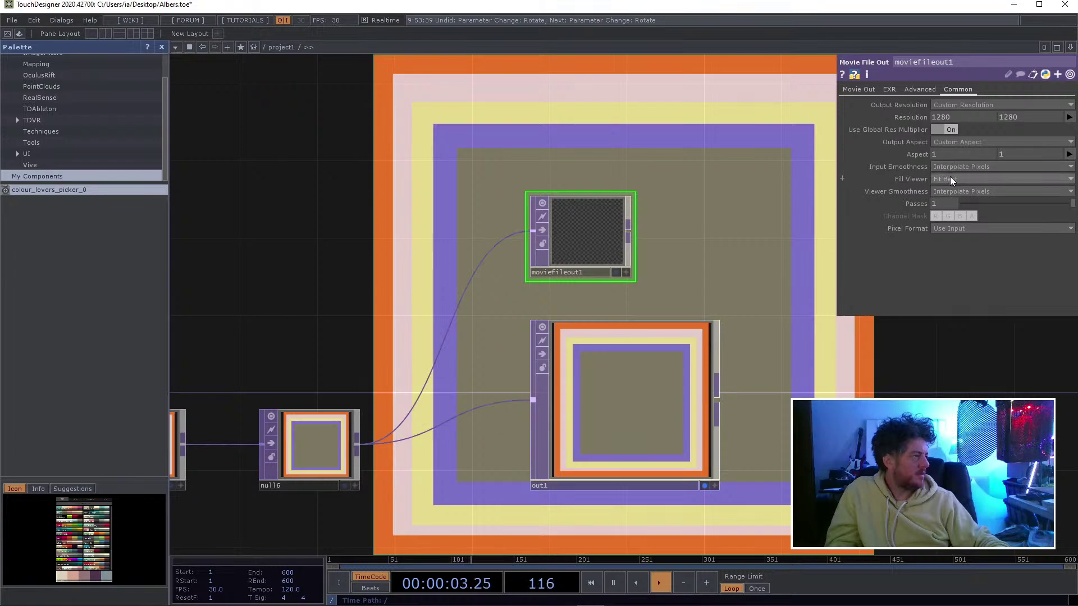
left_click(951, 179)
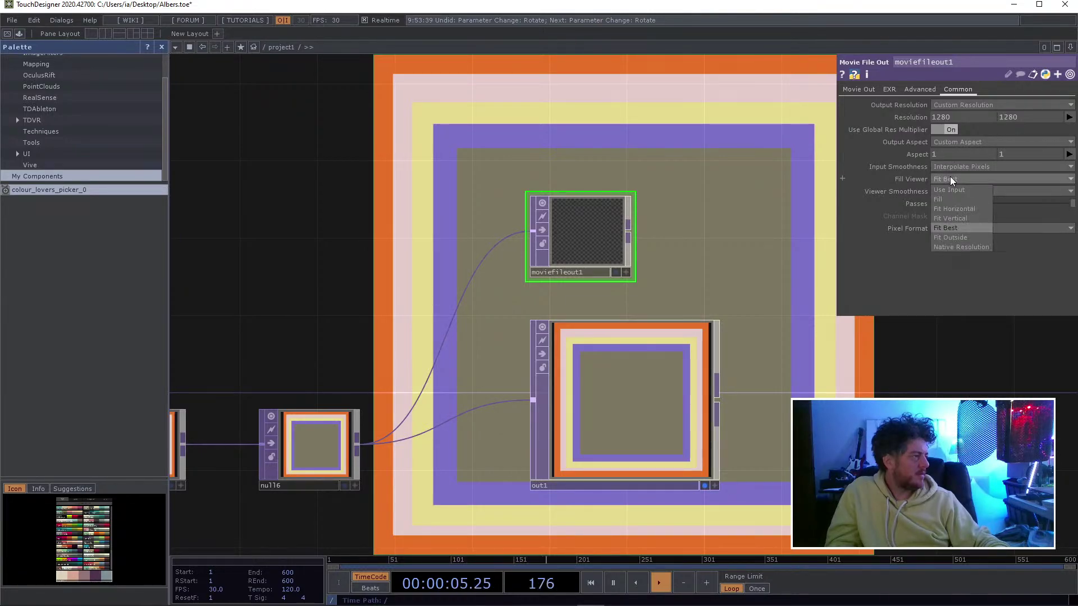
left_click(950, 180)
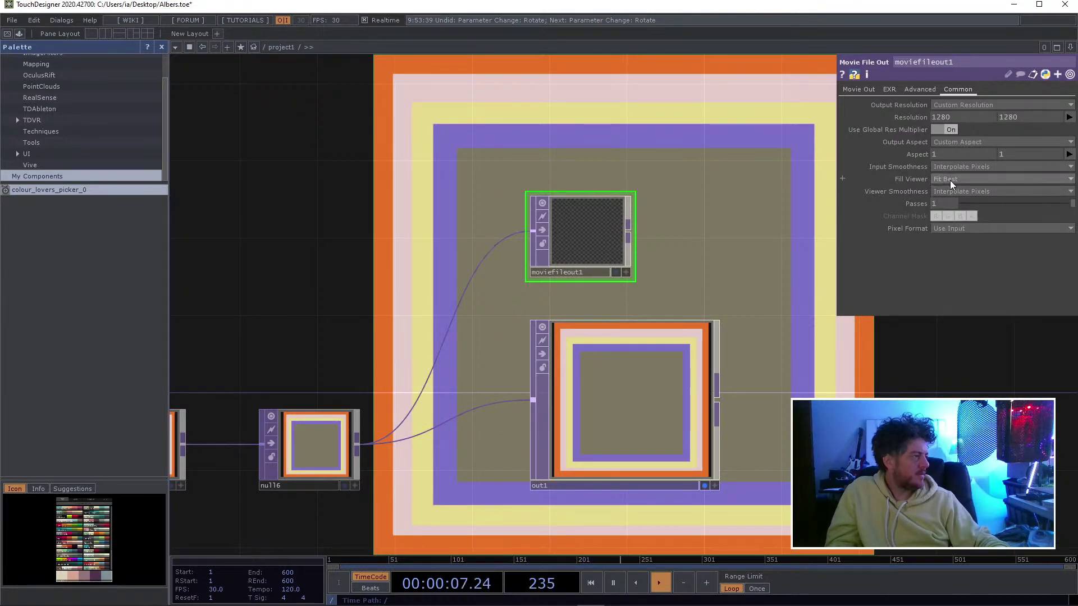
- Turn off the background display of out1 and reselect moviefileout1
left_click(631, 444)
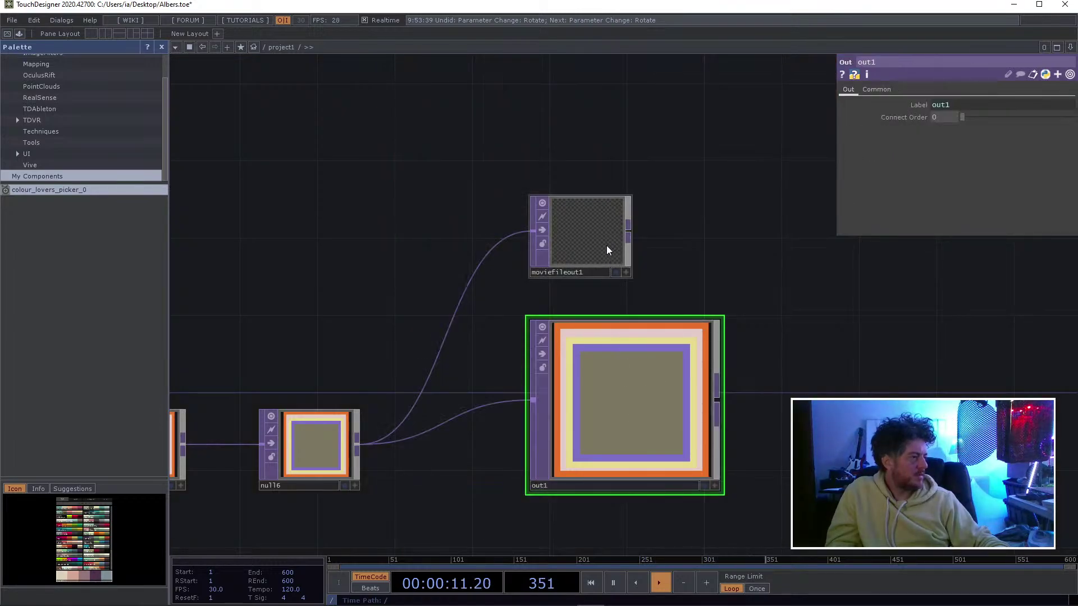
left_click(606, 245)
key("d")
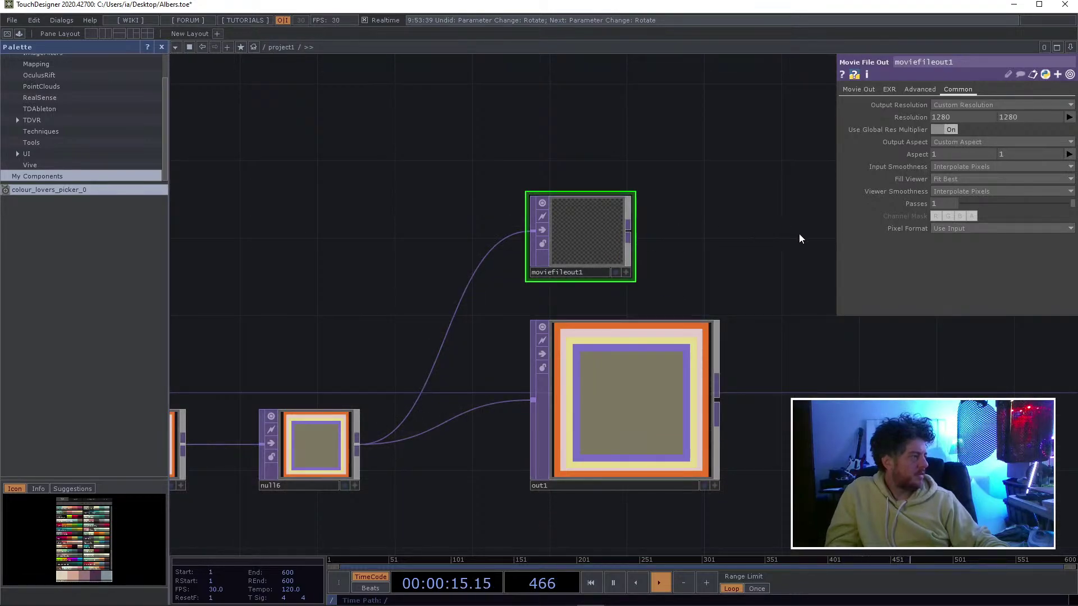
- Check the Pixel Format, Advanced and EXR options of moviefileout1 and set its Type to Image Sequence
left_click(957, 228)
left_click(957, 229)
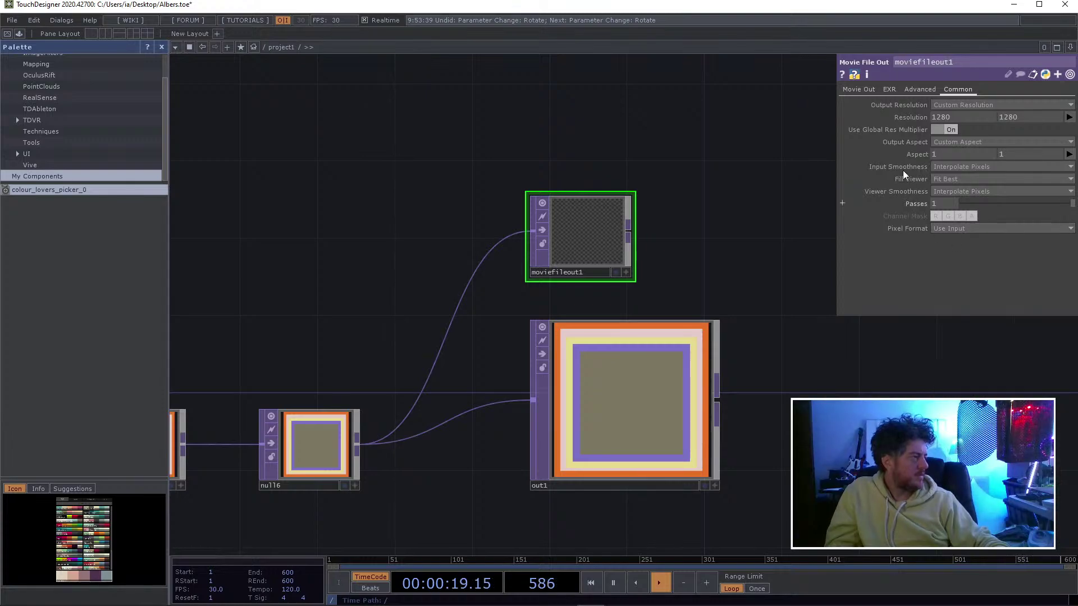
left_click(925, 89)
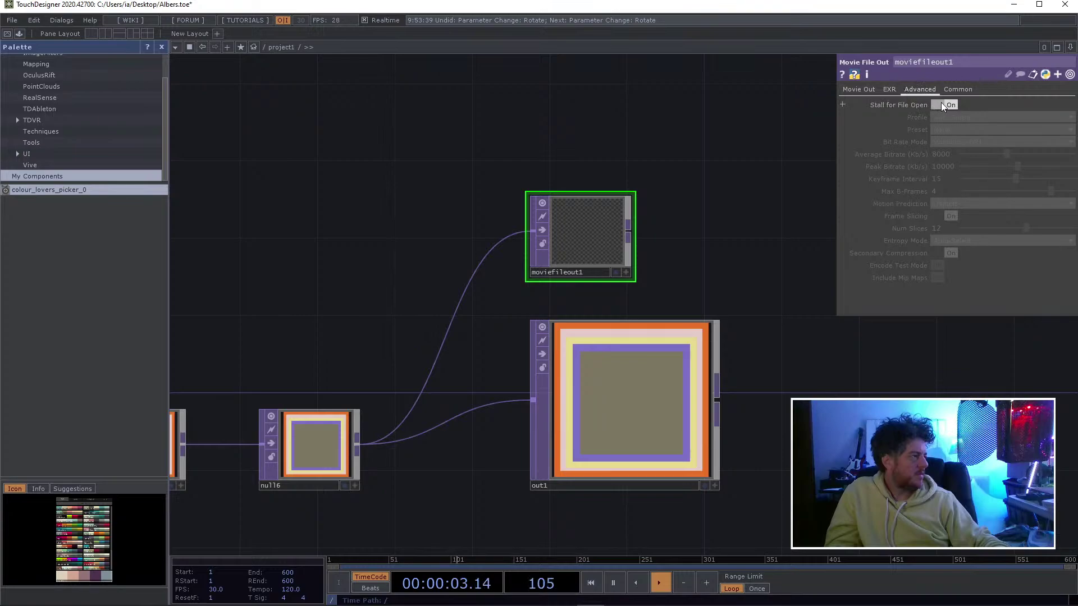
left_click(888, 87)
left_click(859, 90)
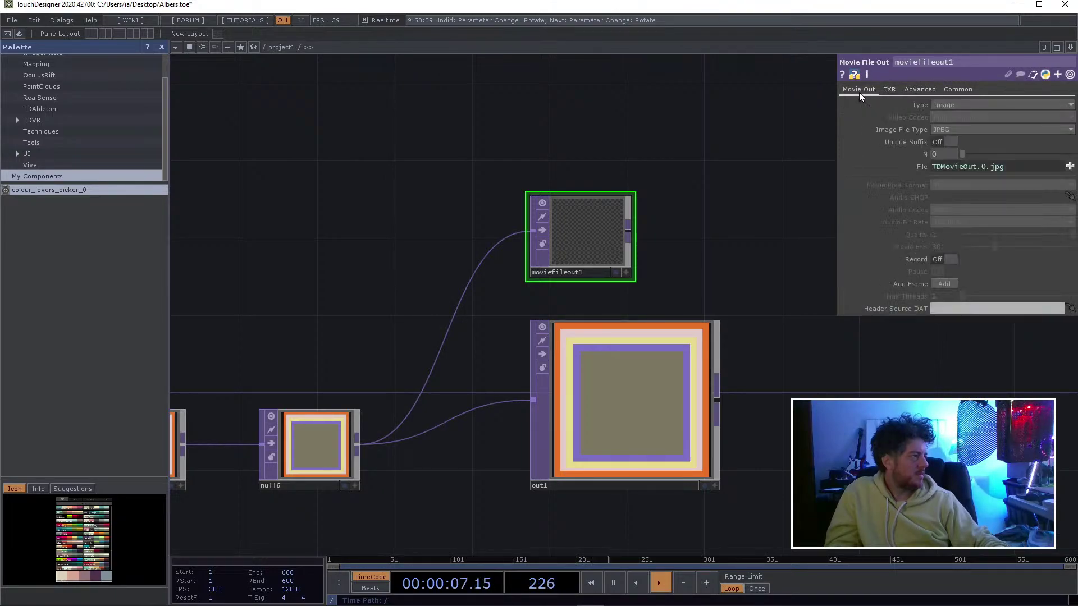
left_click(942, 105)
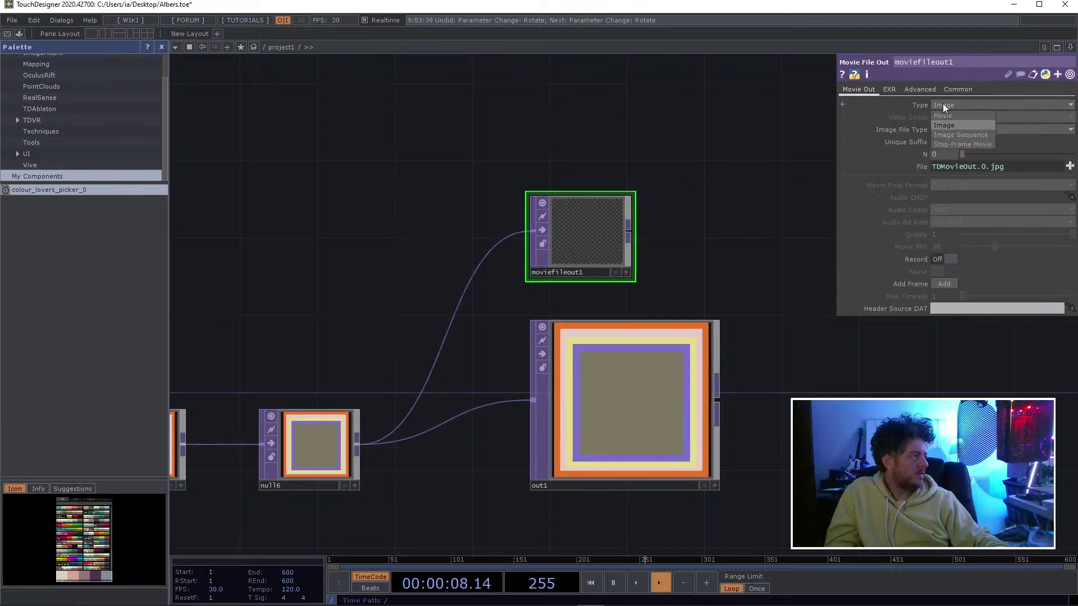
left_click(940, 133)
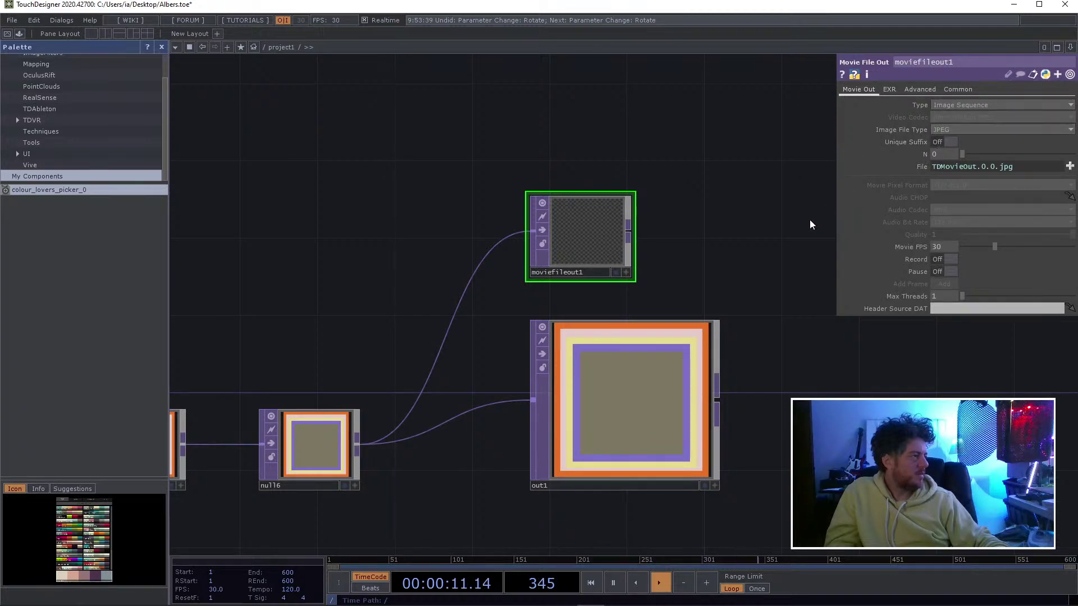
- Record a short JPEG image sequence from moviefileout1, stop recording and turn on its Pause option
left_click(945, 260)
left_click(945, 259)
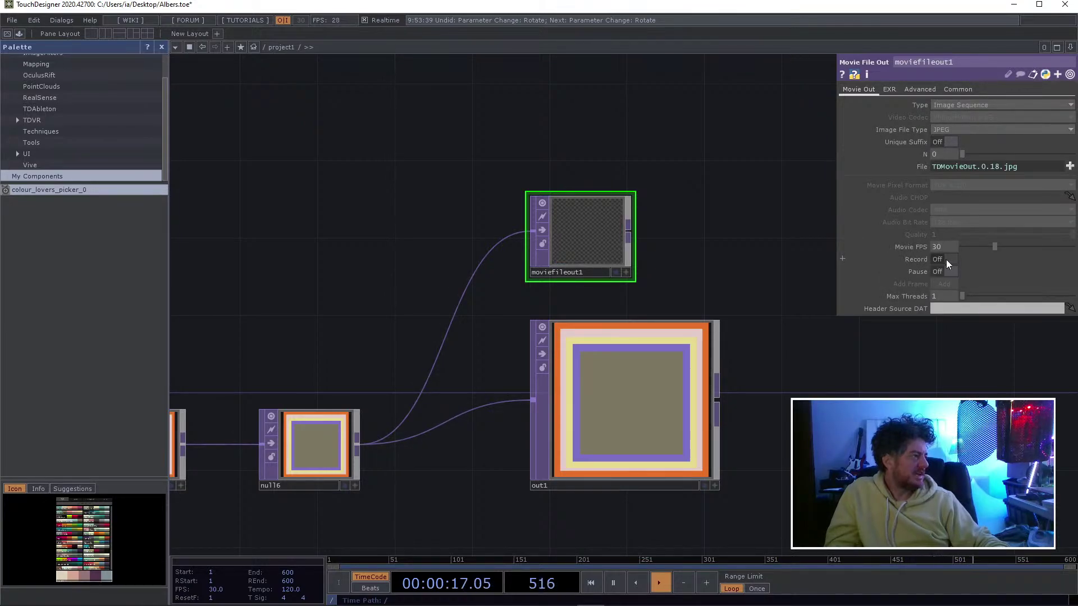
left_click(949, 270)
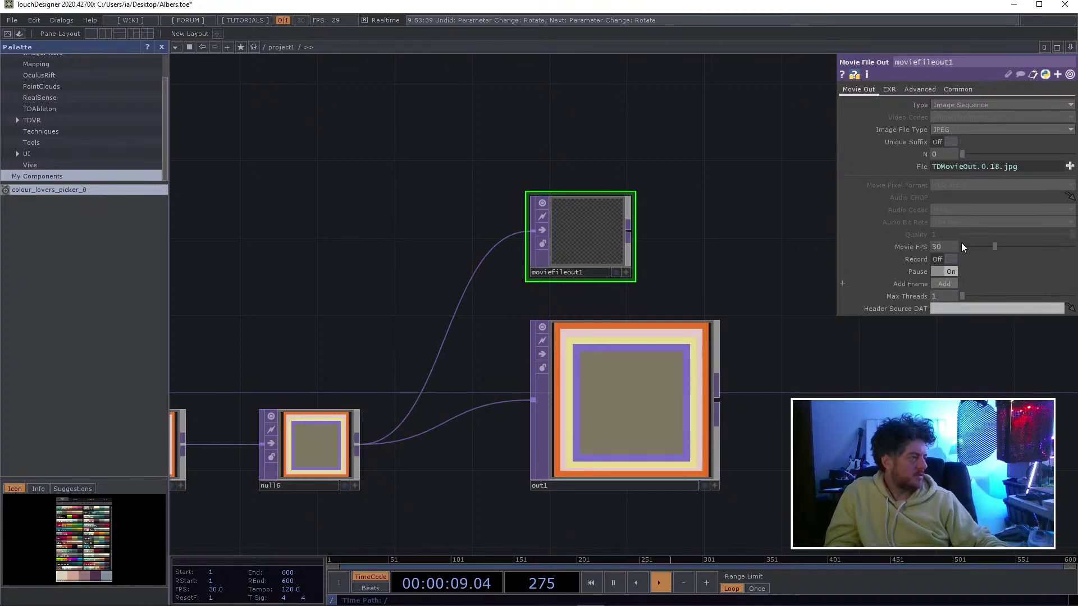
- Set the Image File Type of moviefileout1 to TIFF, switch its Type to Movie and check the available Video Codec options
left_click(946, 131)
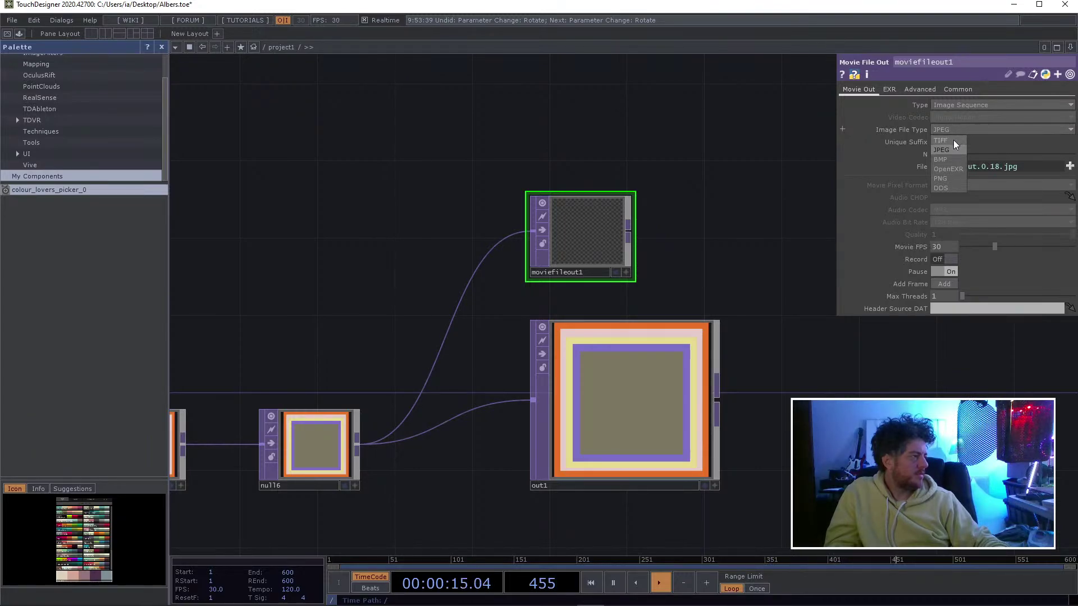
left_click(953, 141)
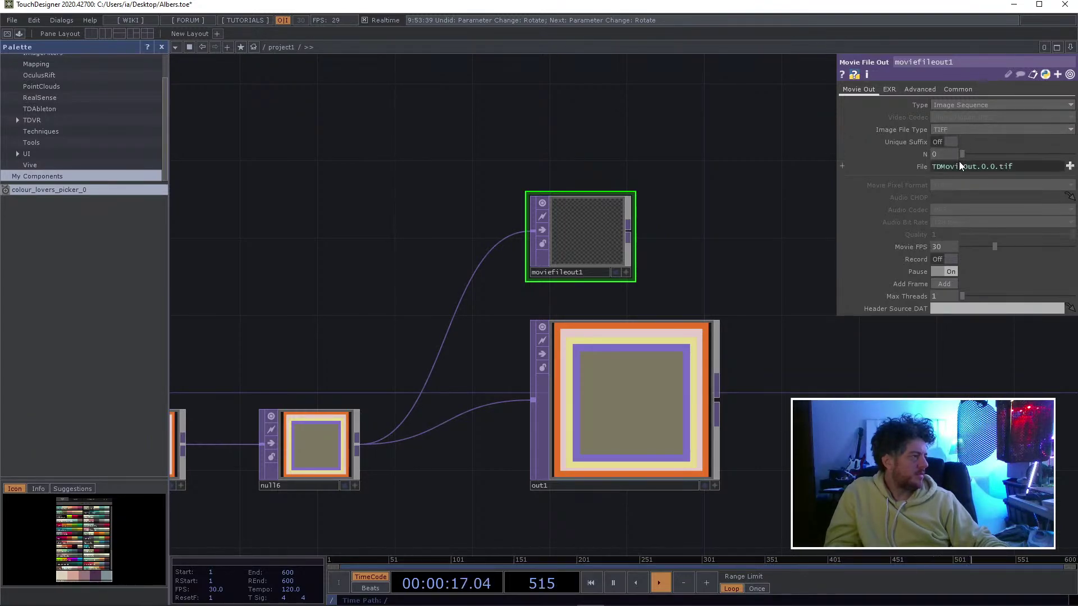
left_click(961, 104)
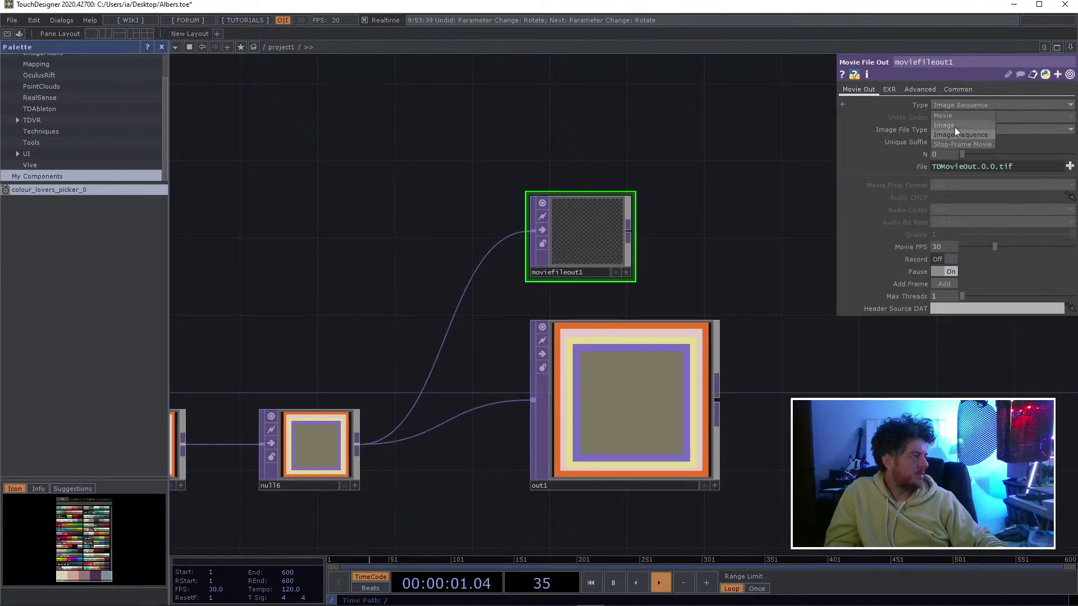
left_click(956, 116)
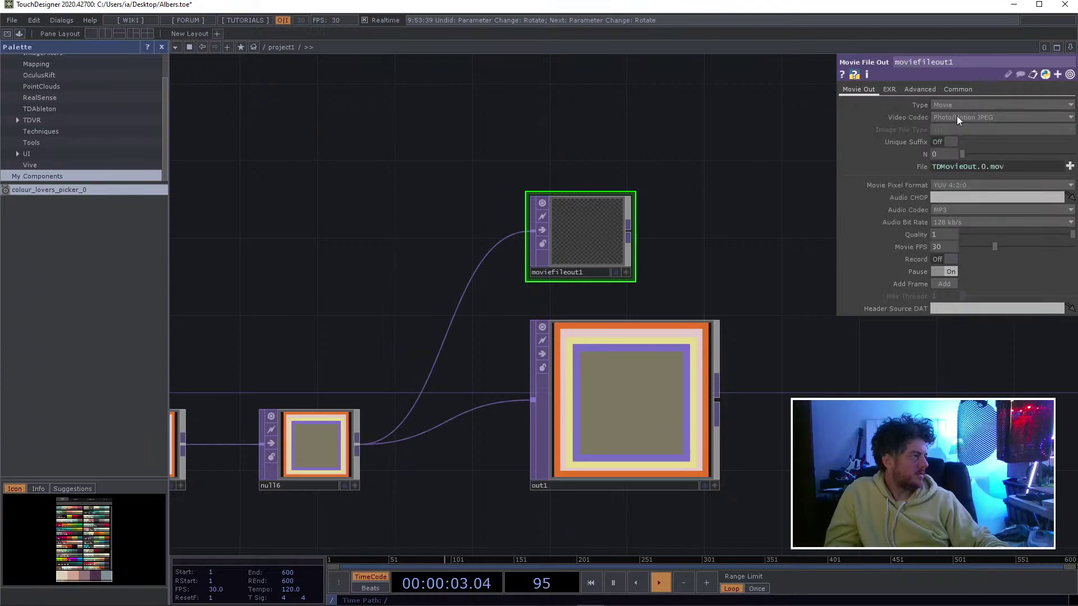
left_click(961, 117)
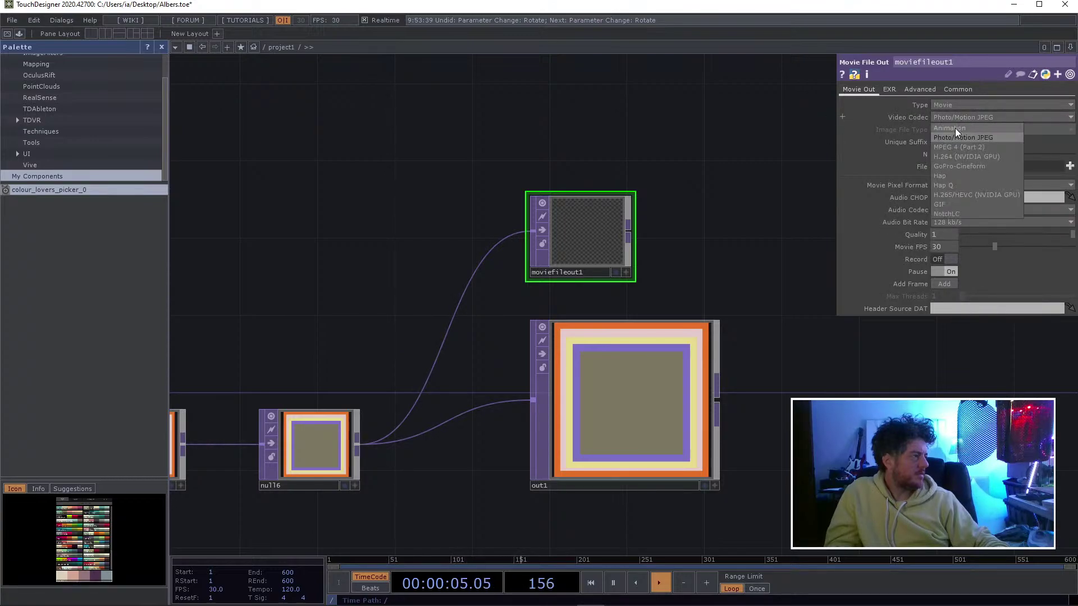
left_click(949, 114)
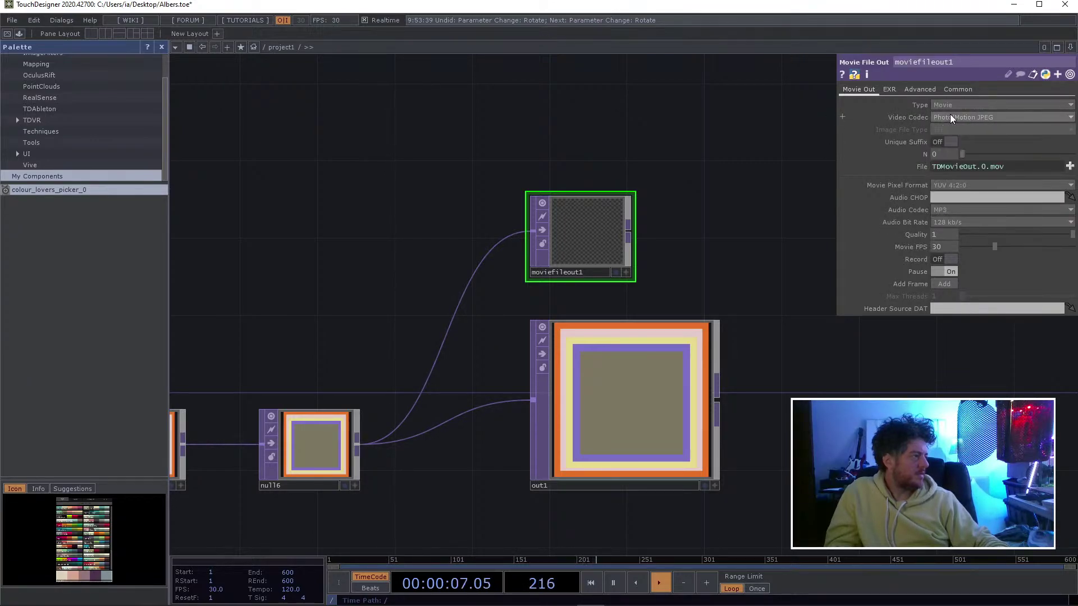
- Set the Type of moviefileout1 to Image with TIFF as Image File Type and turn on Record
left_click(952, 105)
left_click(951, 123)
left_click(952, 125)
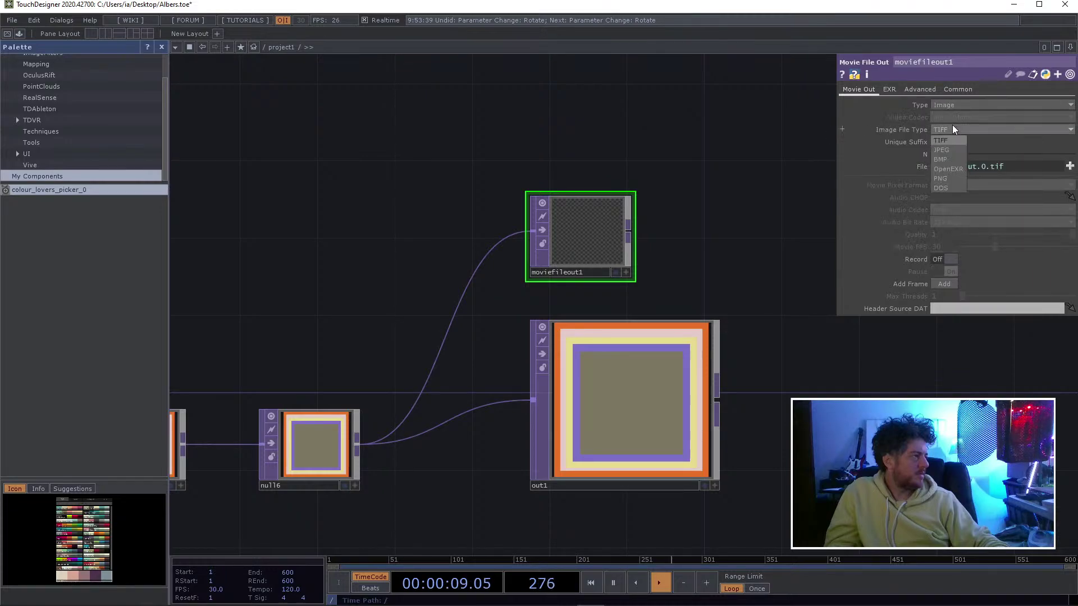
left_click(954, 140)
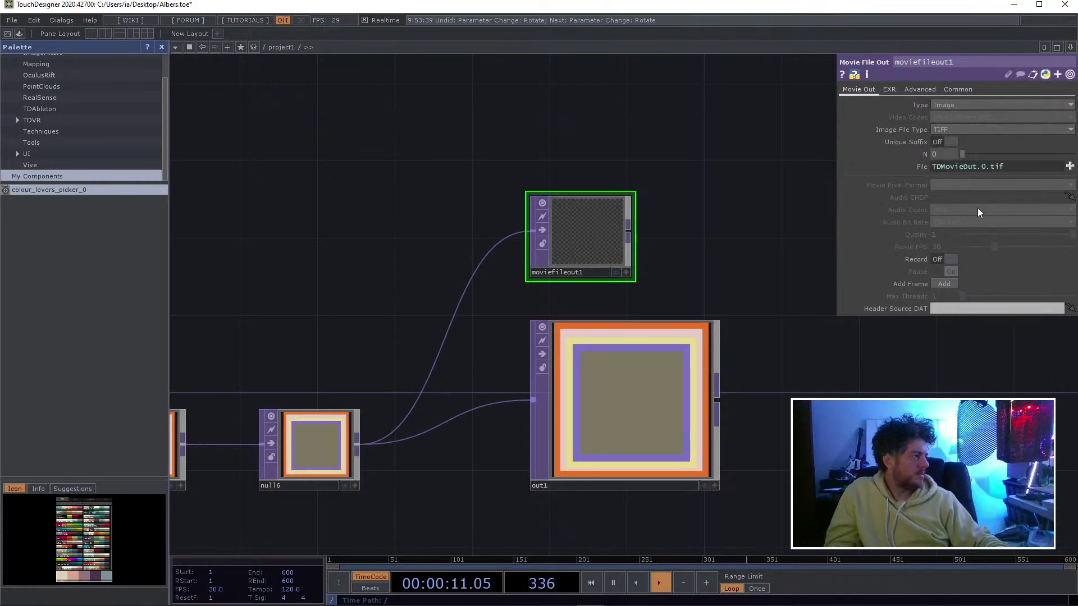
left_click(949, 260)
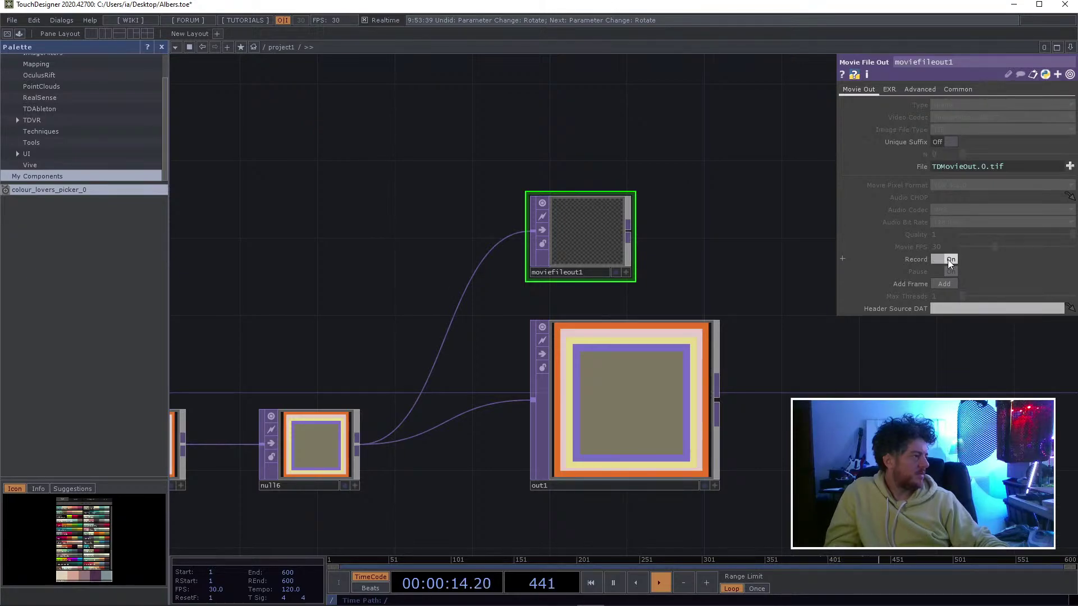
- Connect the output of out1 to the input of moviefileout1 in place of the connection from null6
left_click_drag(312, 365, 515, 356)
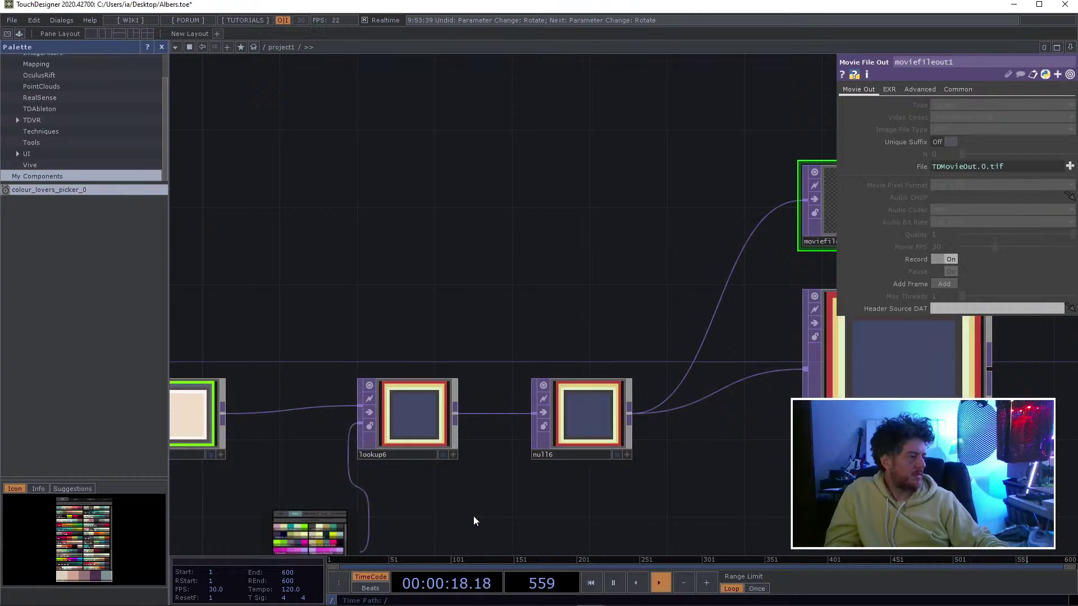
left_click_drag(392, 509, 368, 440)
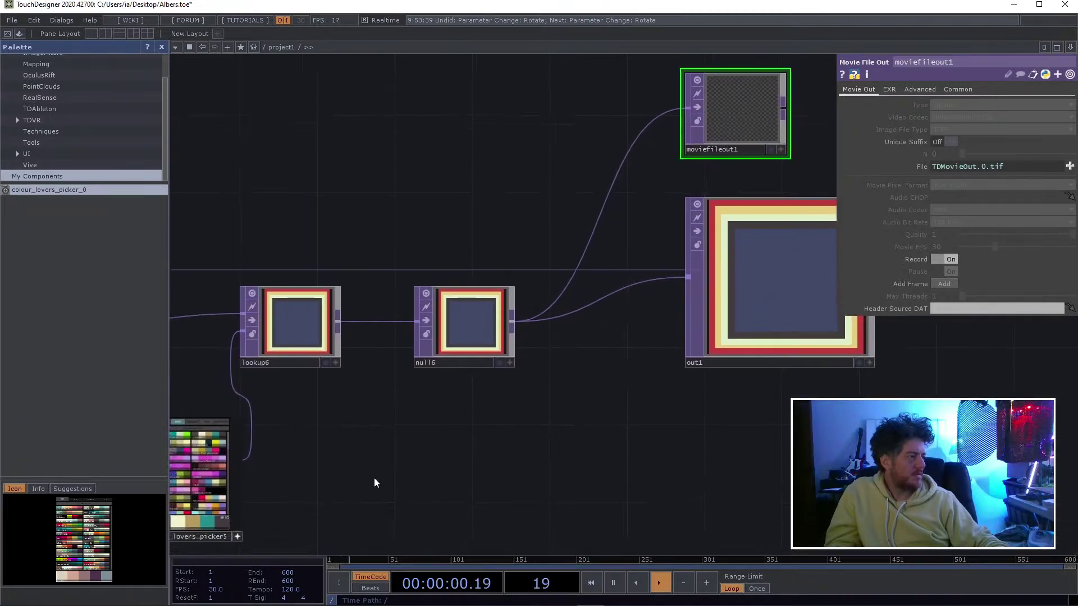
left_click_drag(535, 466, 261, 515)
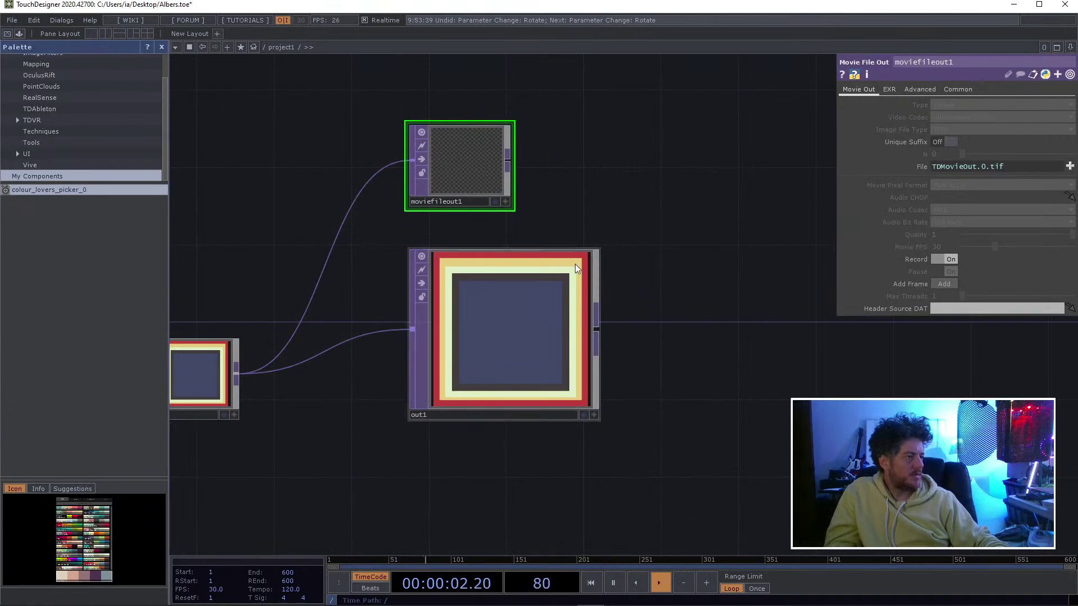
left_click_drag(595, 355, 410, 164)
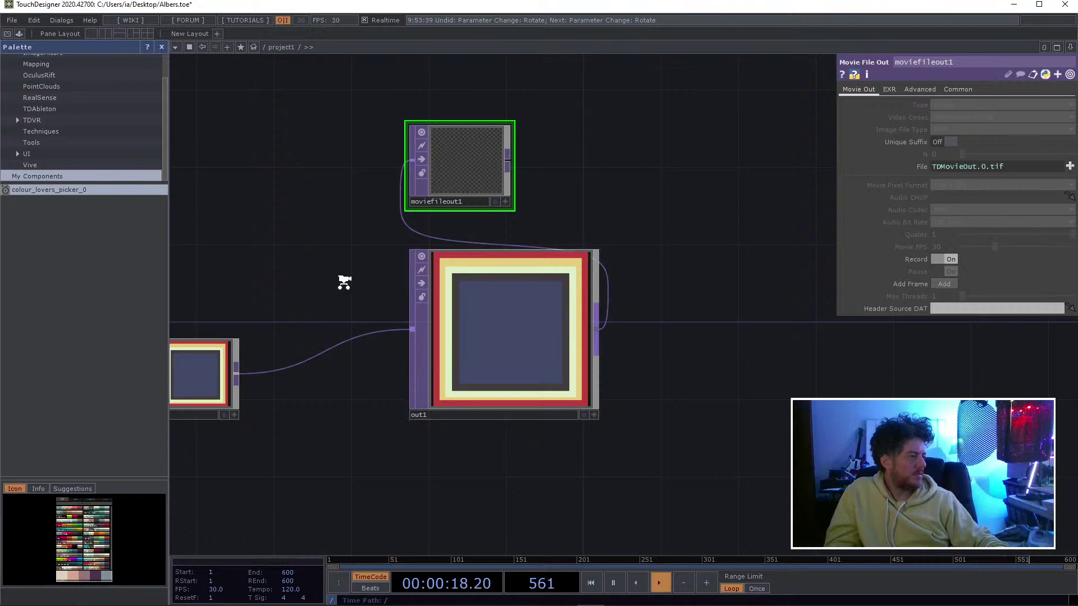
scroll(344, 282, "down", 5)
scroll(344, 282, "up", 5)
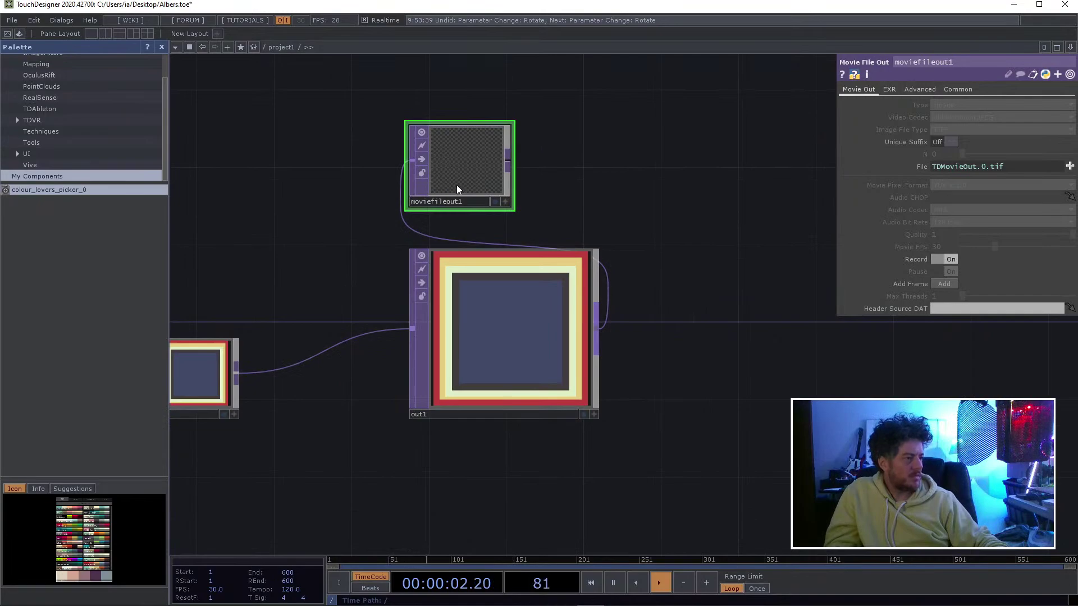
scroll(456, 184, "up", 3)
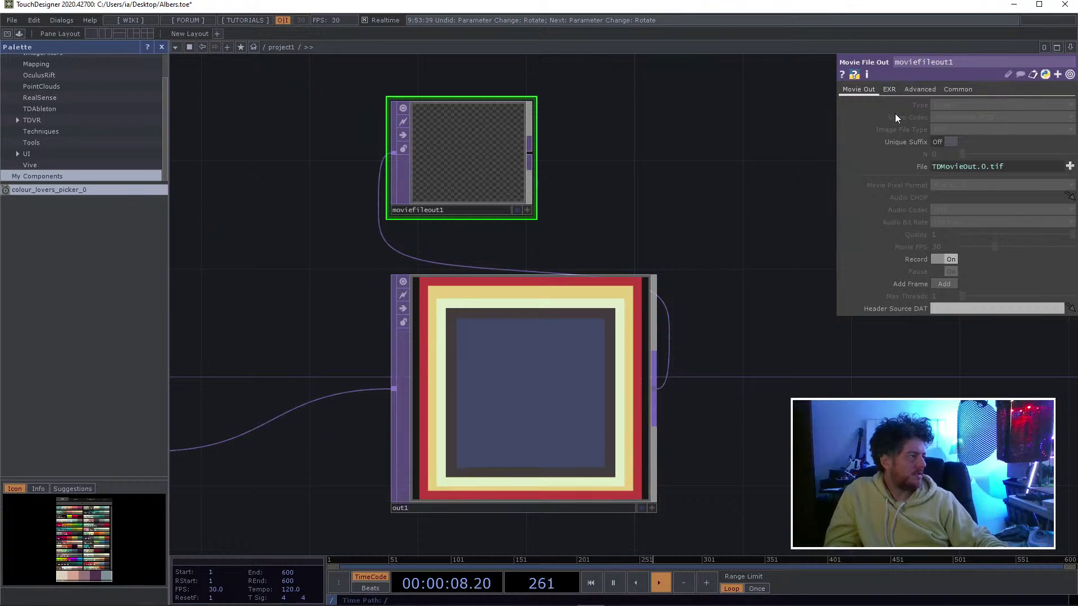
- Turn off Record on moviefileout1 and undo the recent changes back through the rewired connection from out1
left_click(947, 259)
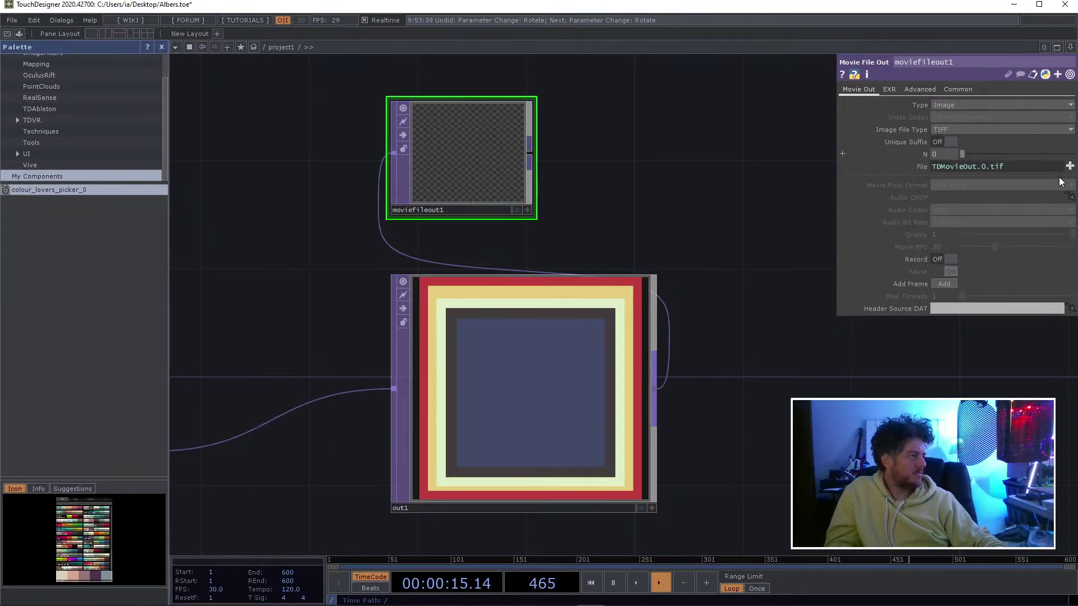
key("ctrl+z")
key("ctrl+z")
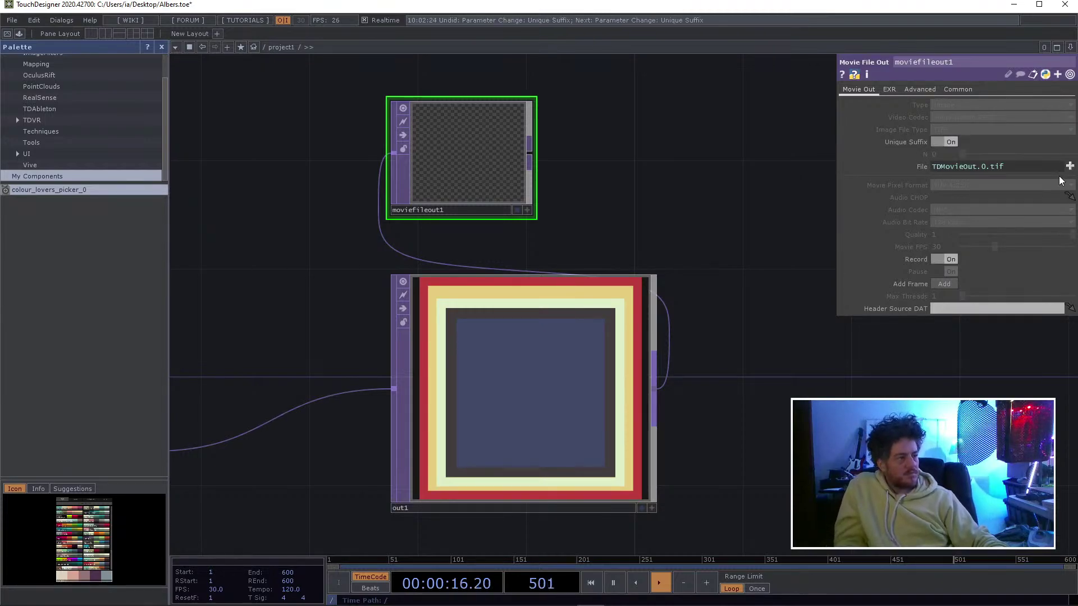
key("ctrl+z")
key("ctrl+z")
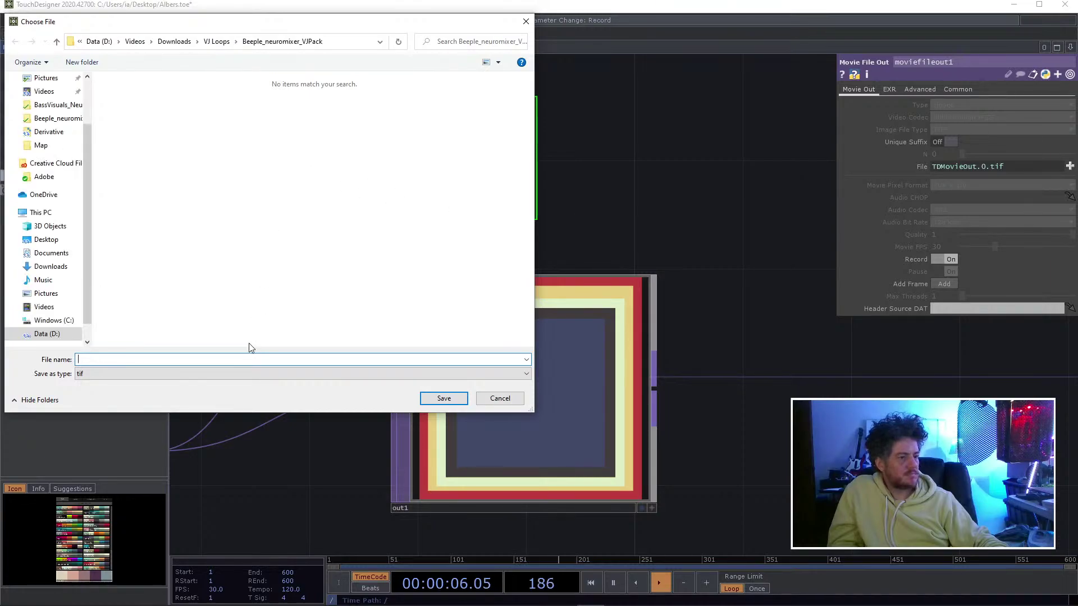
- Set the output file of moviefileout1 to TDMovieOut.0.tif on the Desktop, replacing the existing file, and turn off Record
left_click(247, 375)
left_click(246, 376)
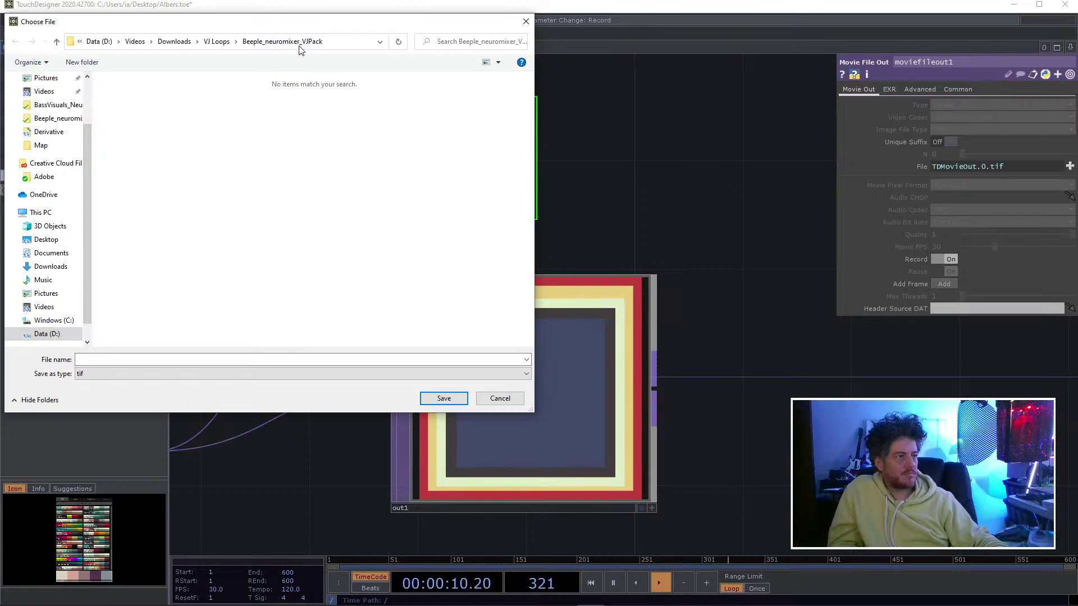
left_click(526, 23)
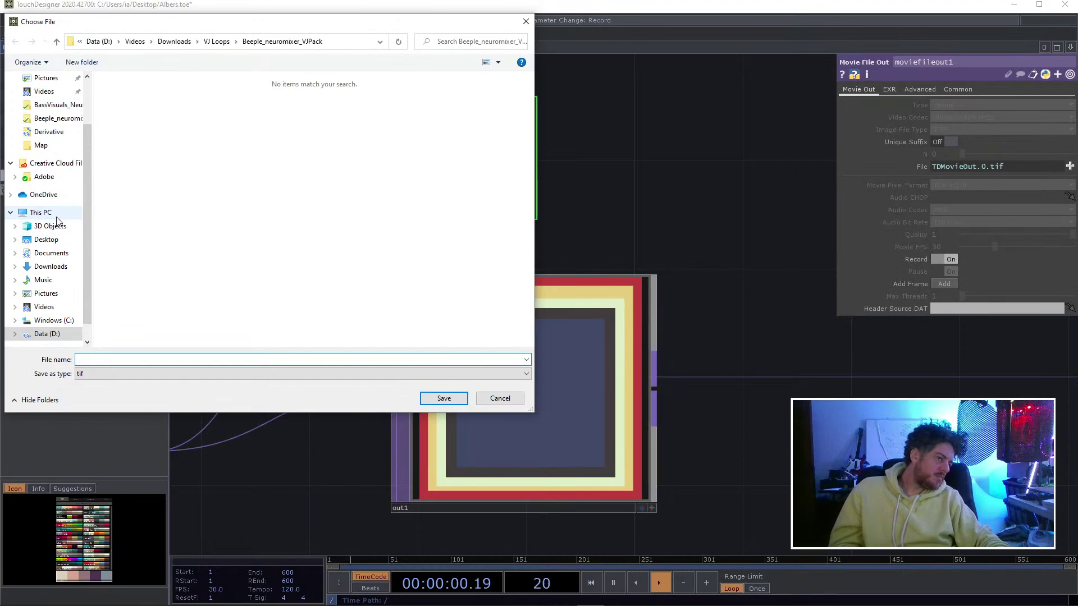
left_click(53, 240)
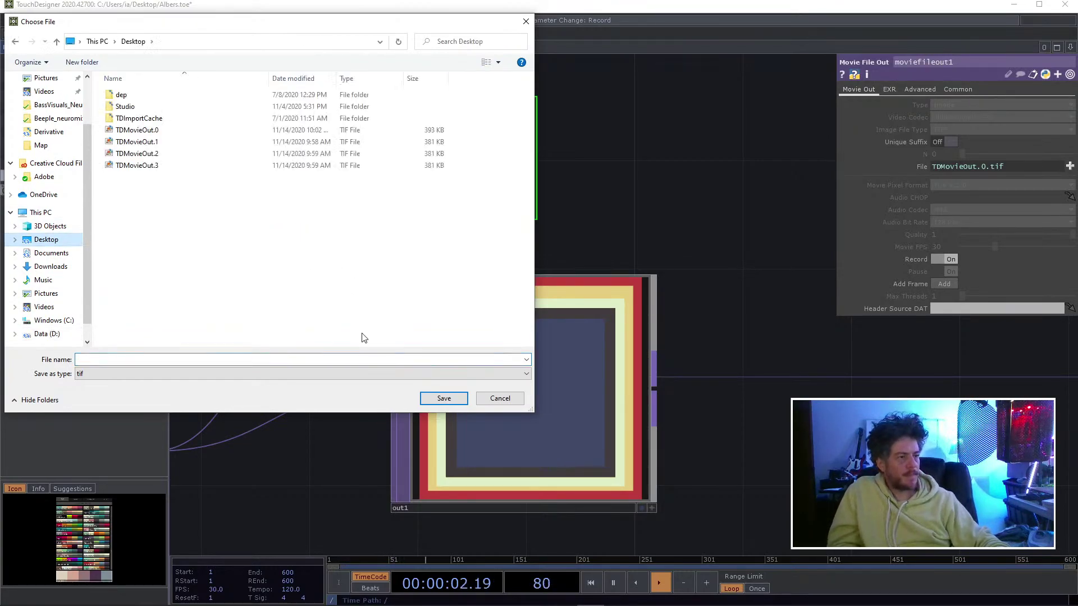
left_click(442, 398)
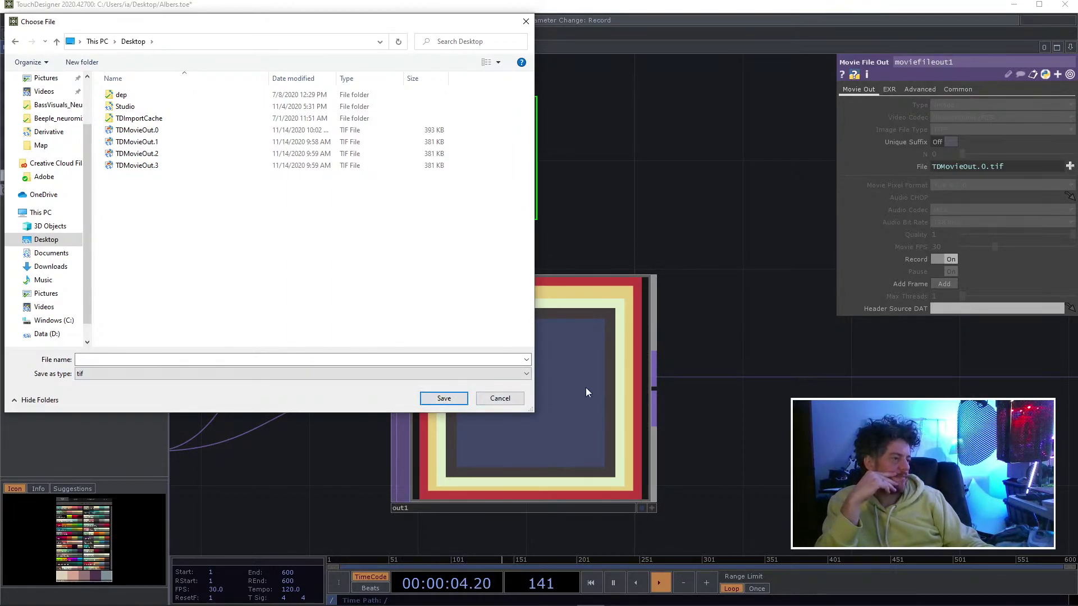
left_click_drag(395, 29, 807, 174)
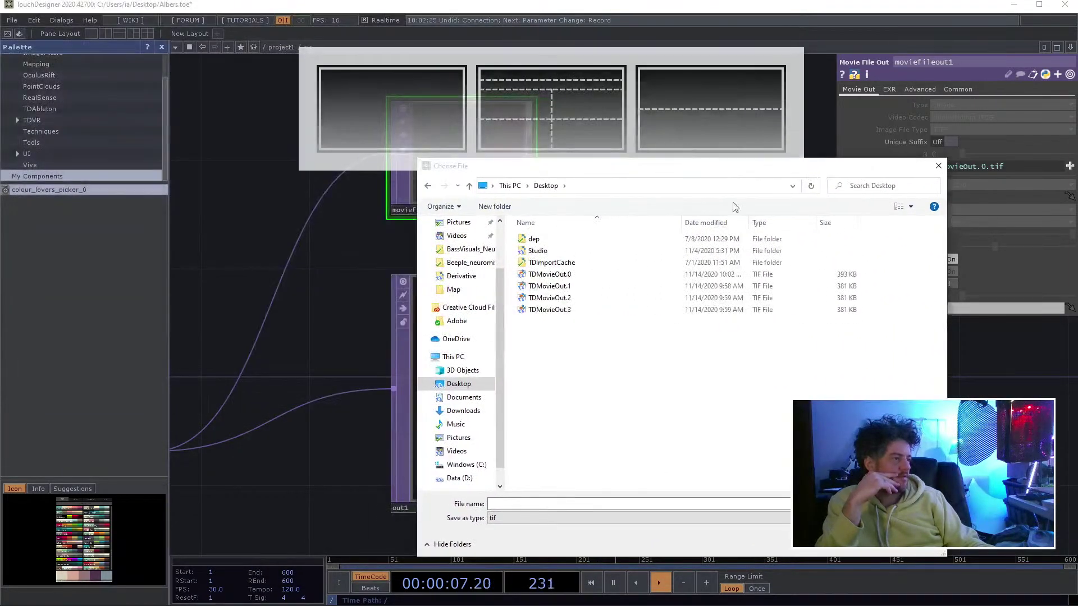
left_click(556, 277)
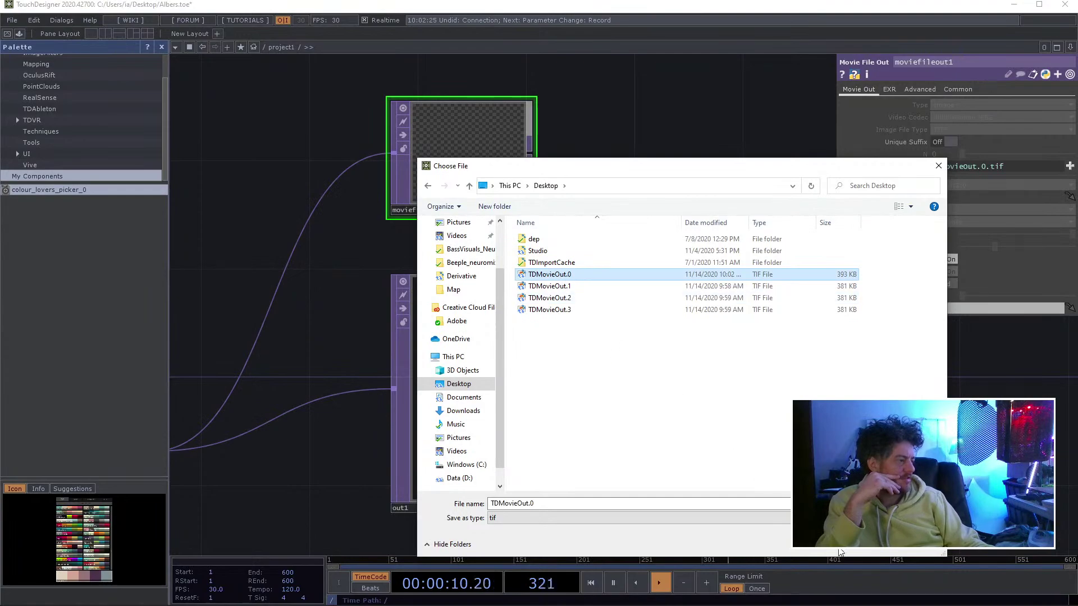
left_click(858, 545)
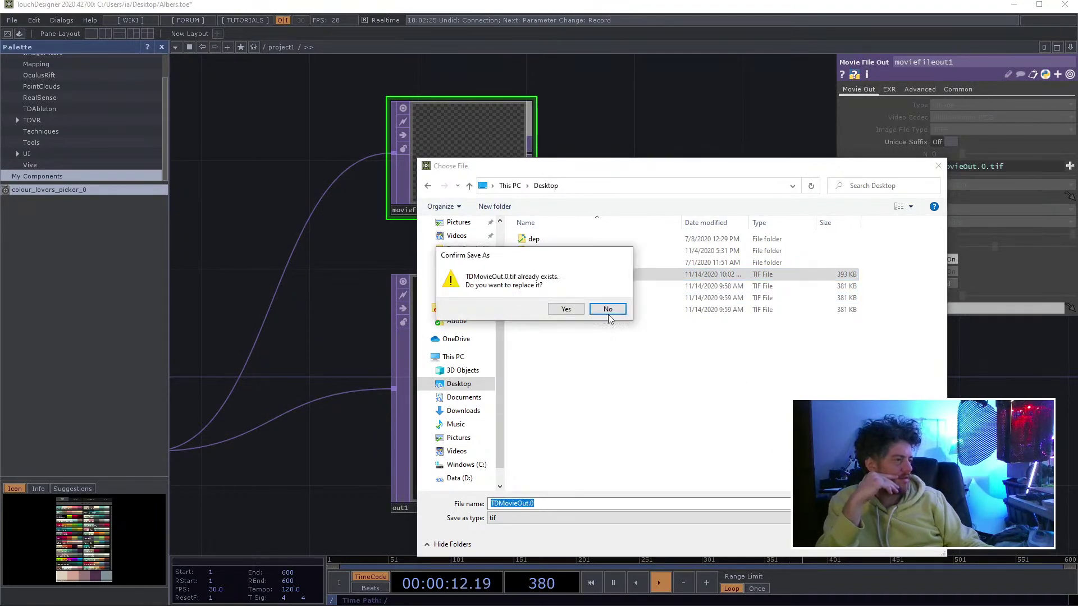
left_click(554, 309)
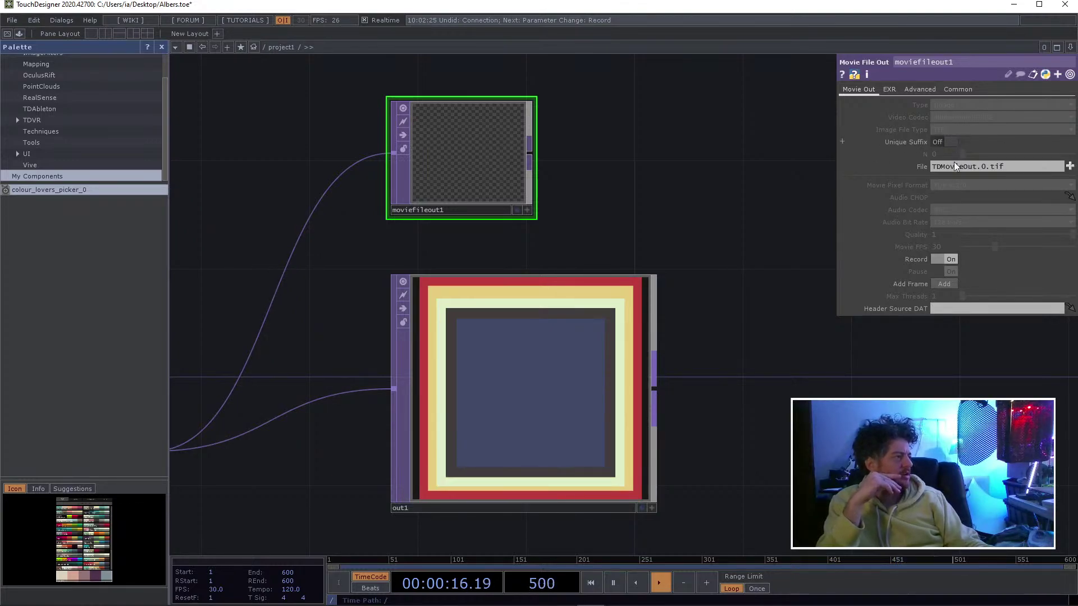
left_click(948, 259)
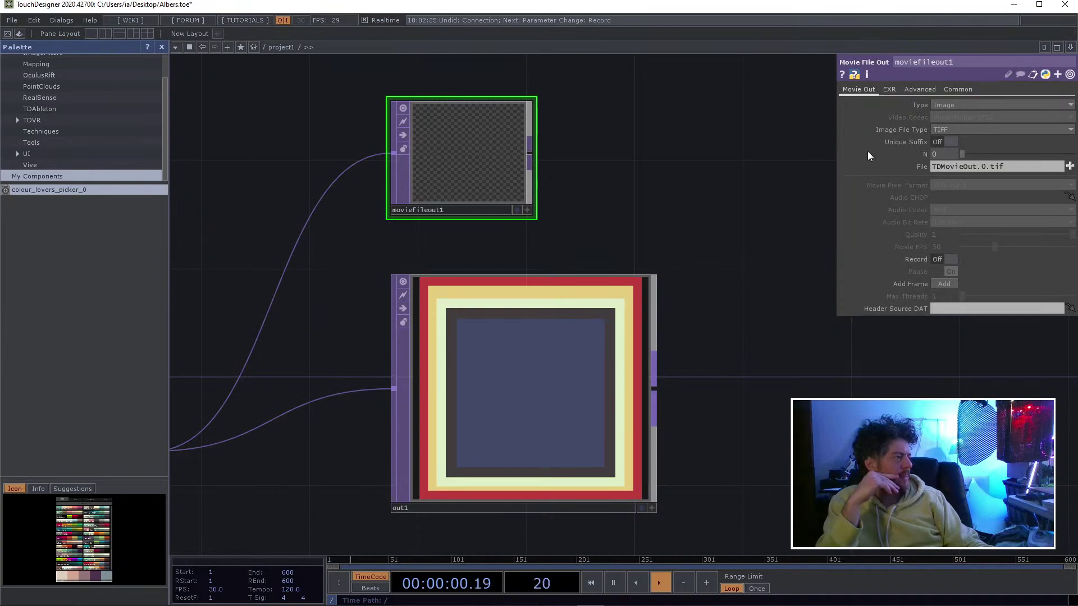
- Open the exported TDMovieOut.0.tif from the Desktop in Photos, inspect the image at large size and close it
left_click(1070, 166)
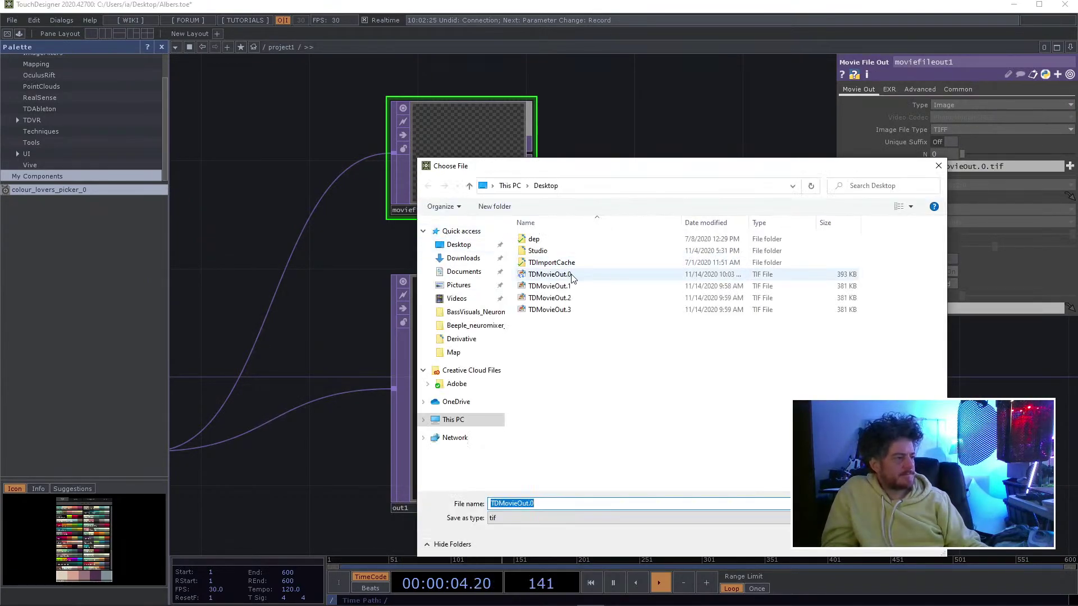
left_click(556, 275)
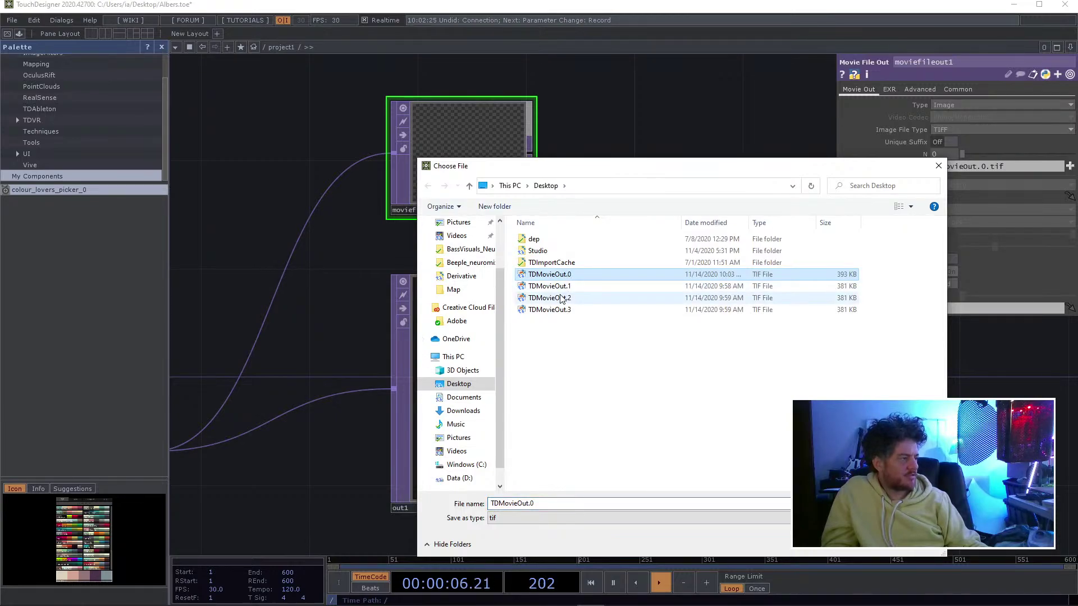
right_click(559, 275)
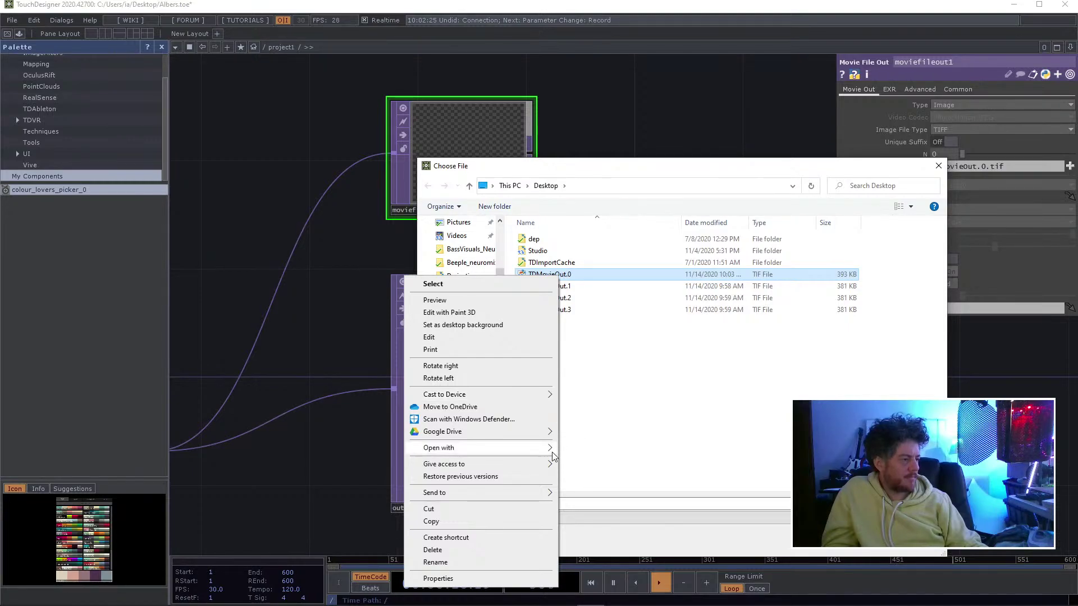
mouse_move(553, 452)
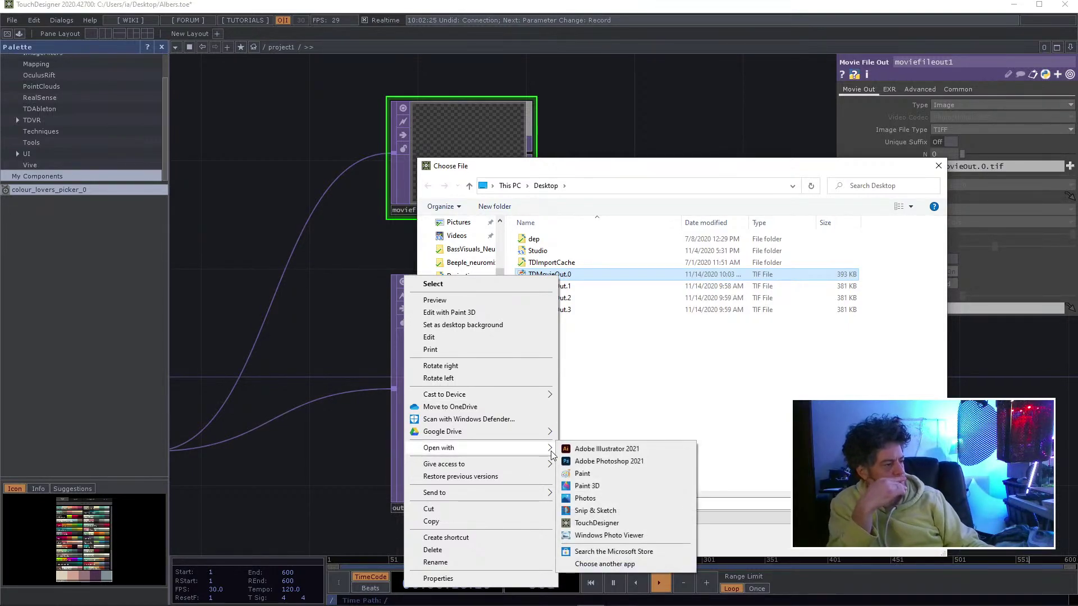
left_click(620, 501)
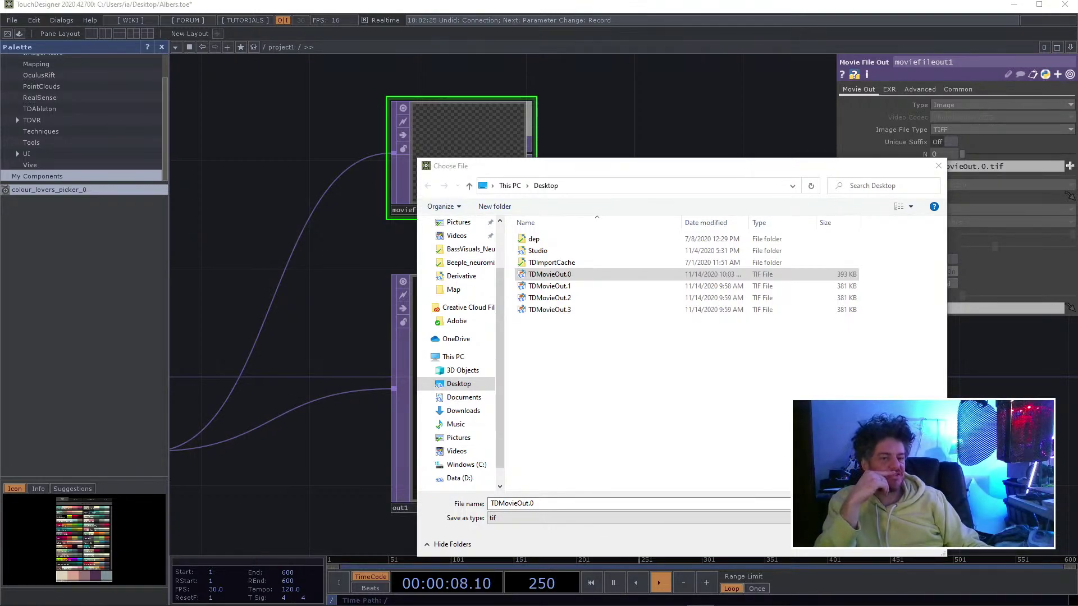
left_click_drag(0, 62, 544, 5)
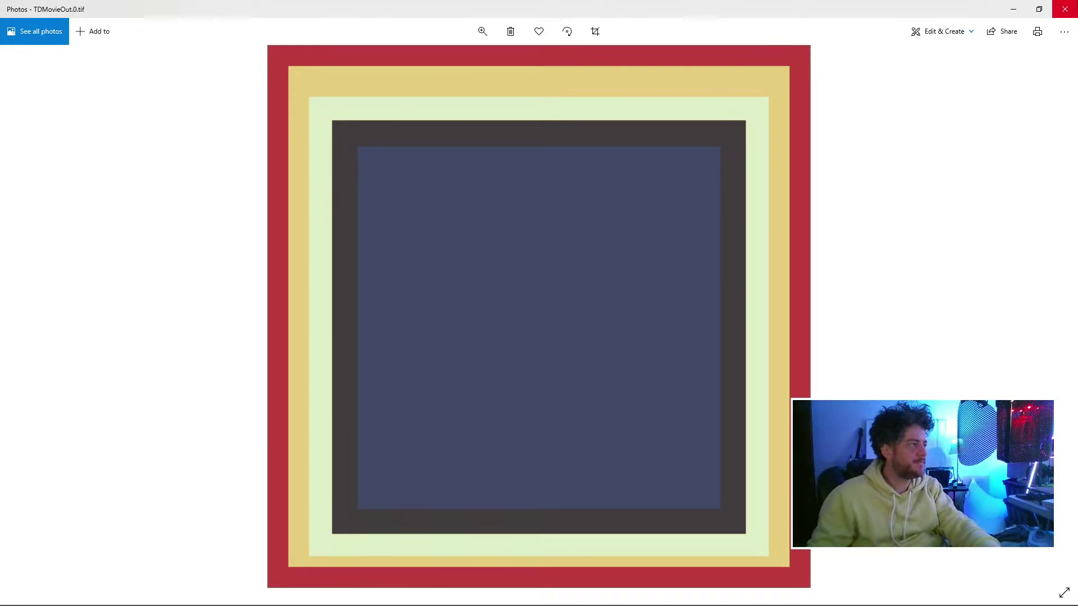
left_click(1064, 9)
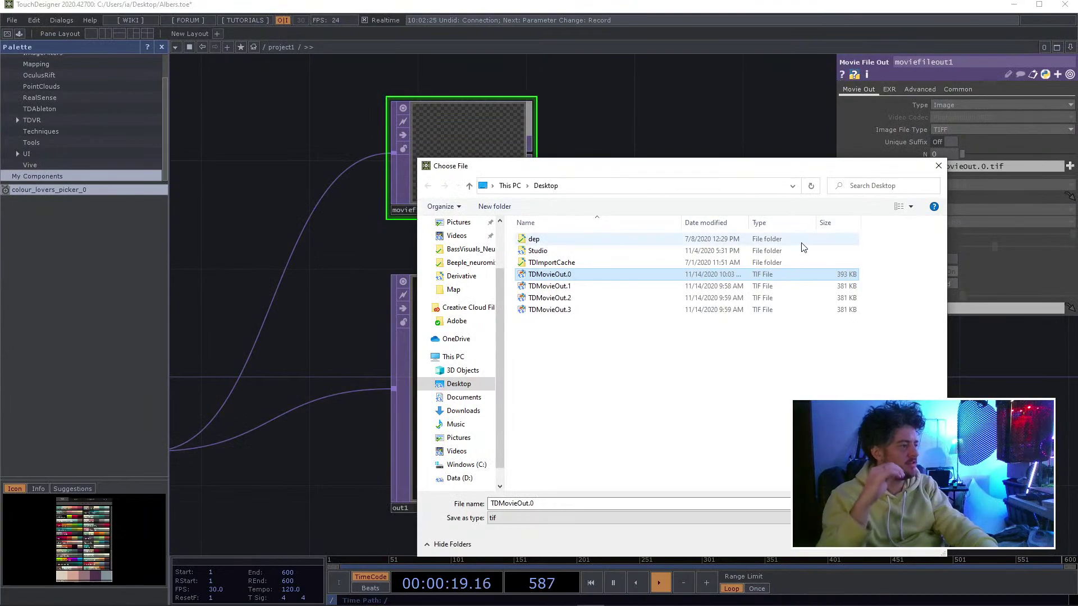
- Close the output file selection without changing the file and raise N of moviefileout1 to 5
left_click(603, 290)
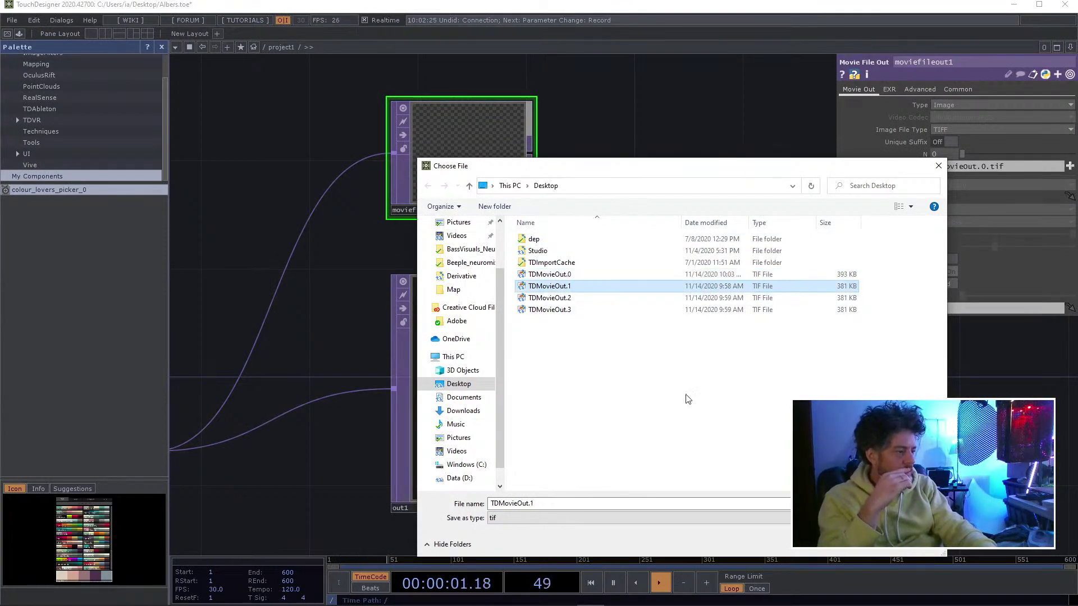
left_click(924, 545)
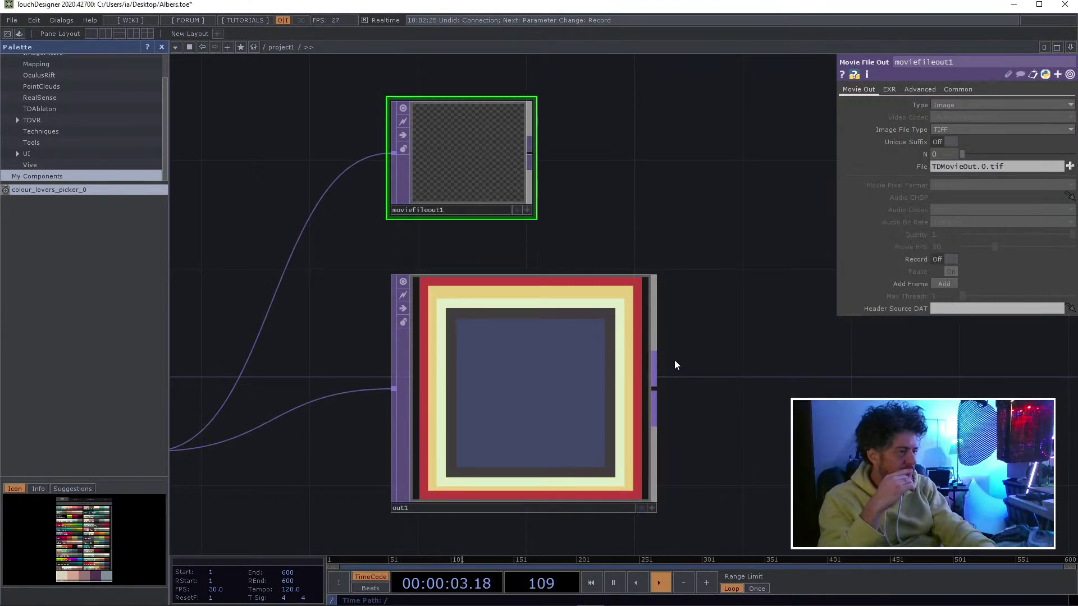
left_click_drag(591, 198, 726, 210)
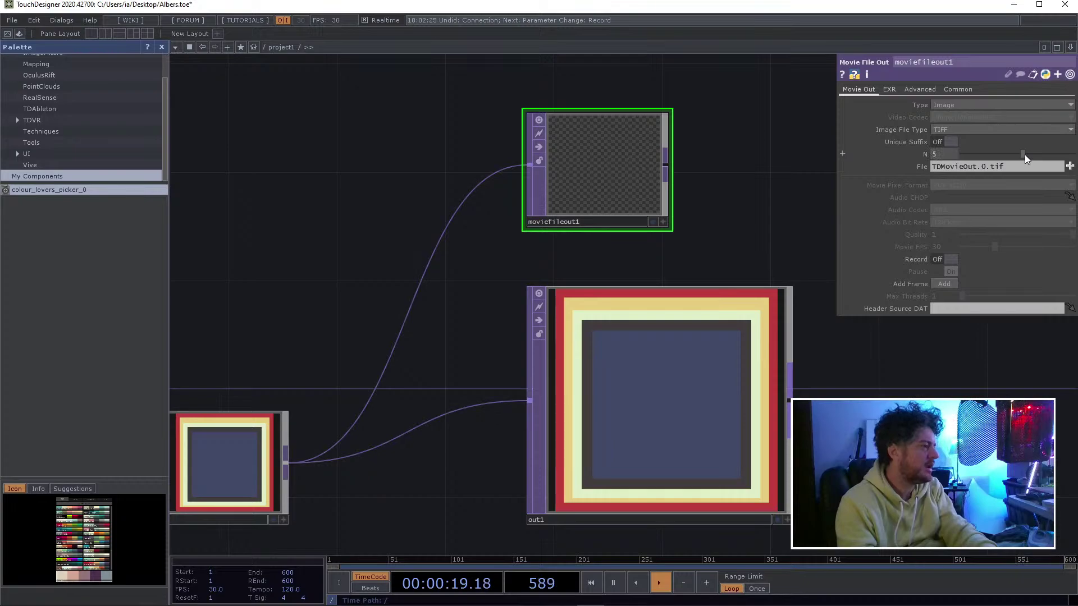
- Try three different palettes from the current category of colour_lovers_picker5 on the nested squares
left_click_drag(304, 304, 684, 188)
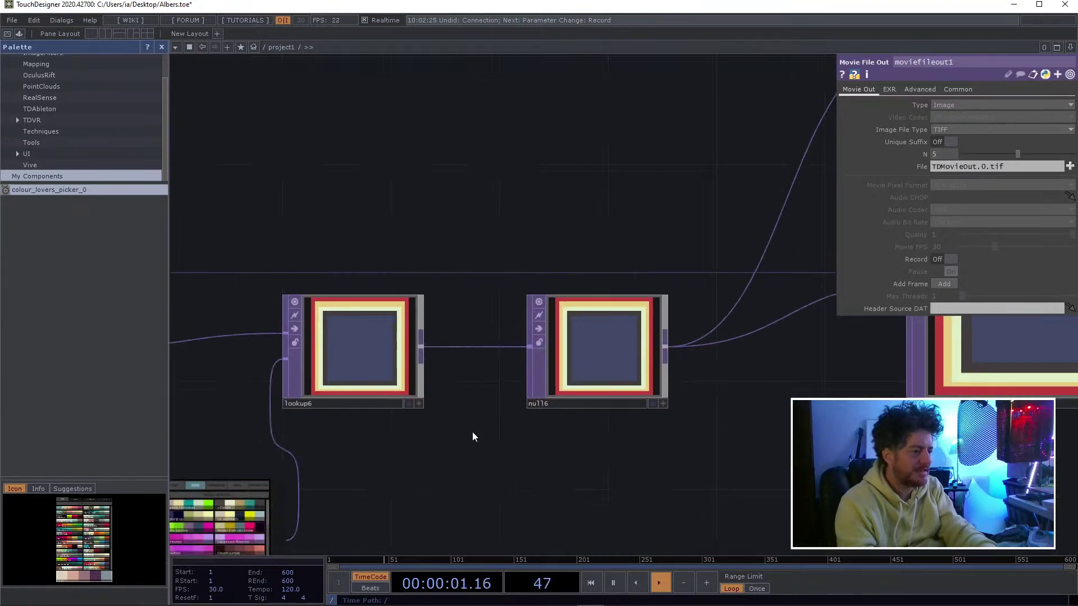
left_click_drag(374, 472, 488, 333)
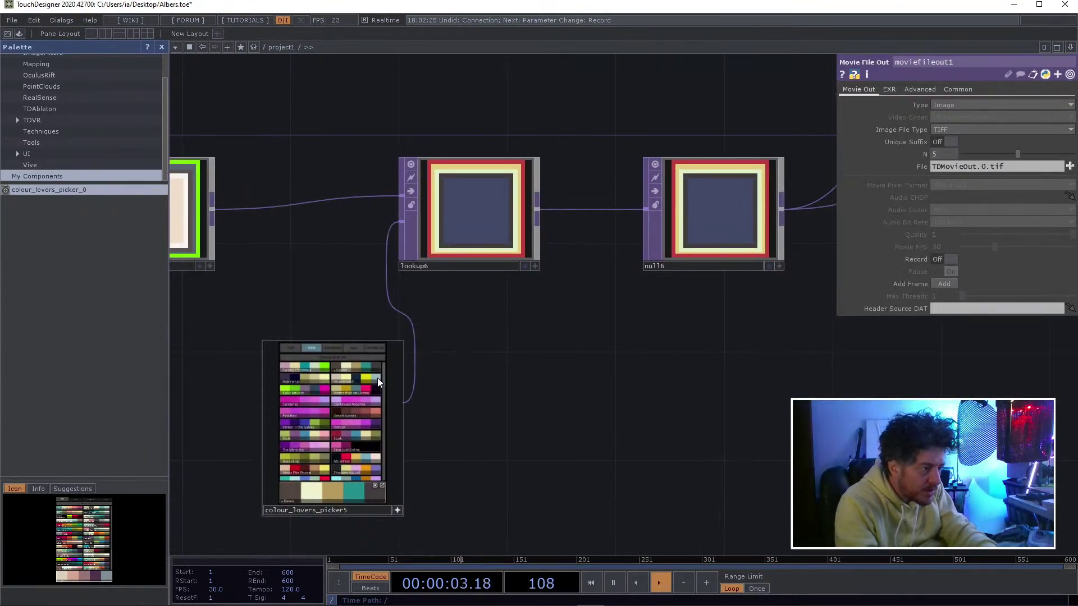
left_click(378, 382)
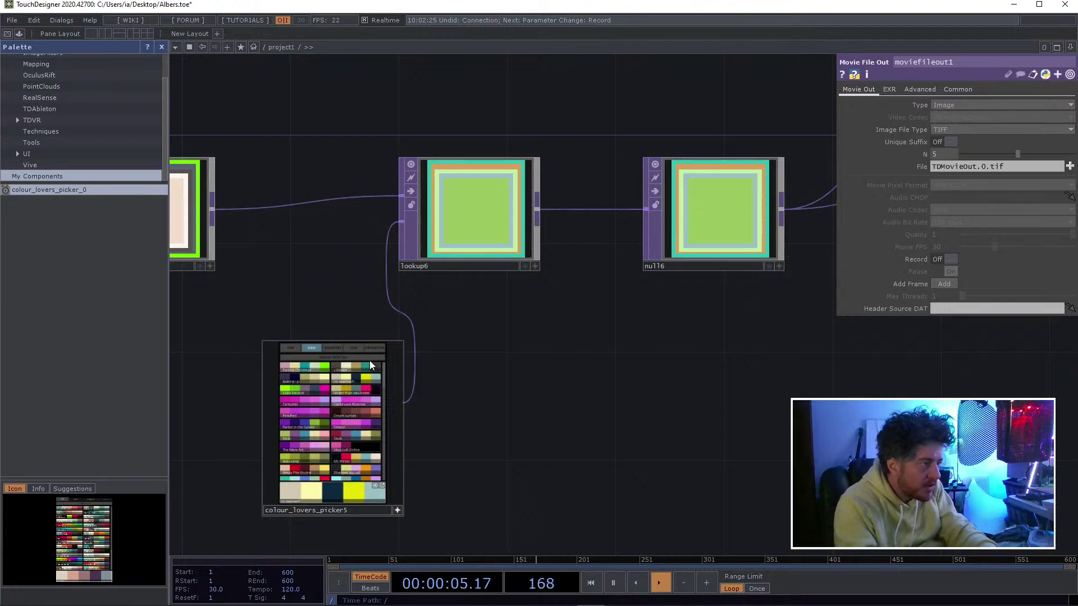
left_click(369, 365)
left_click(312, 364)
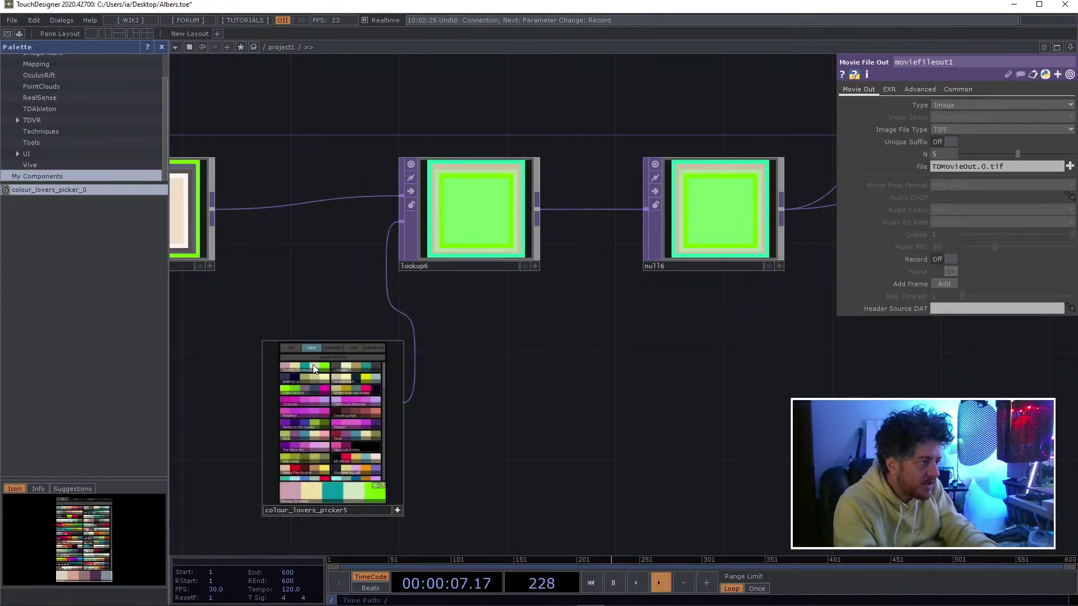
- Switch colour_lovers_picker5 to its first palette category, try a few palettes and settle on the teal, brown, red and yellow one
left_click(291, 348)
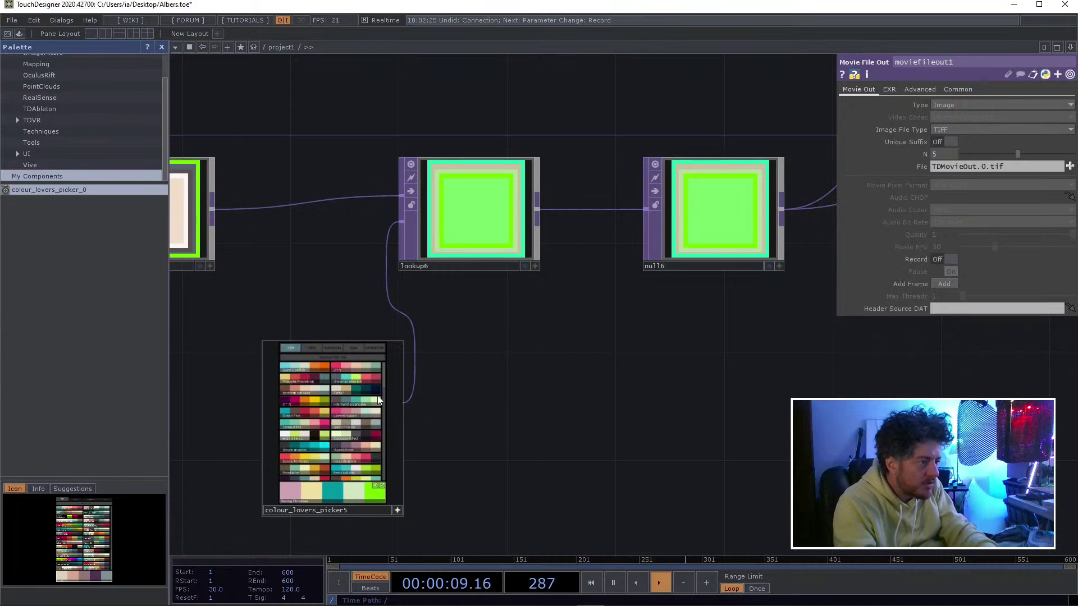
left_click(371, 378)
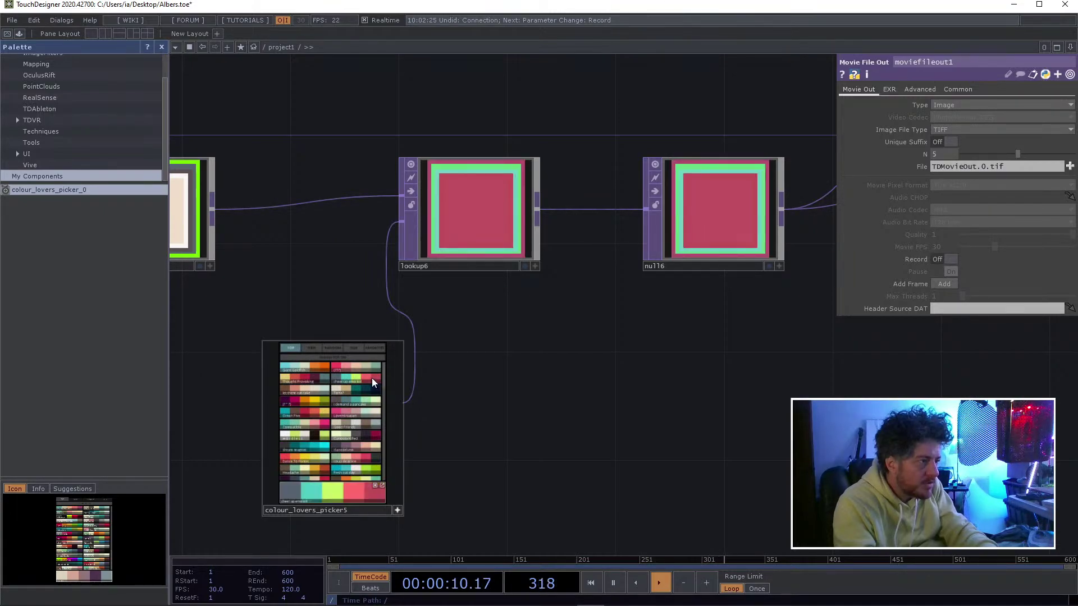
left_click(312, 381)
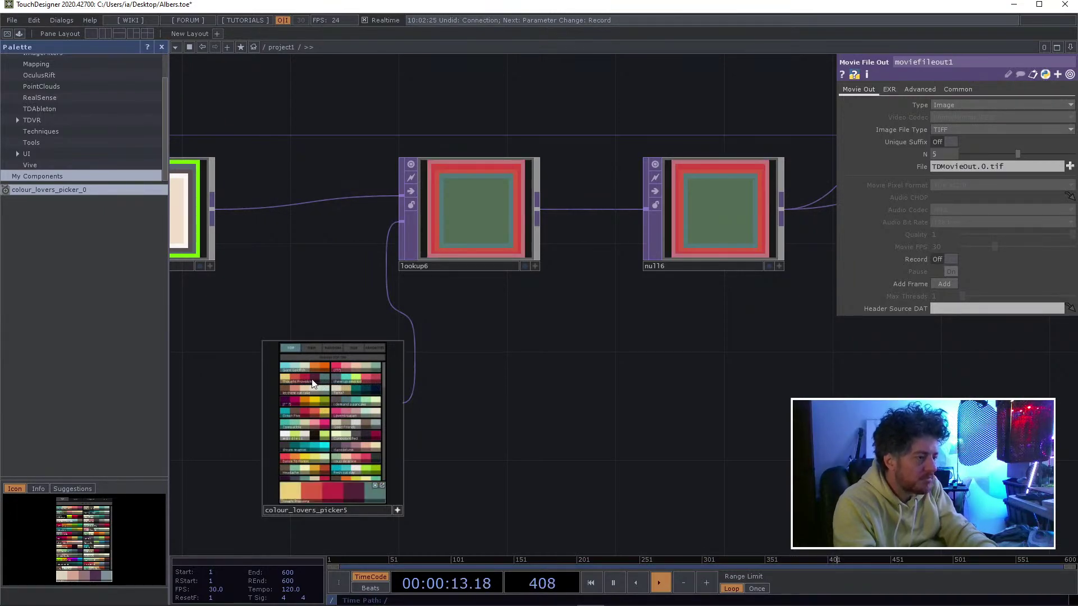
left_click(315, 413)
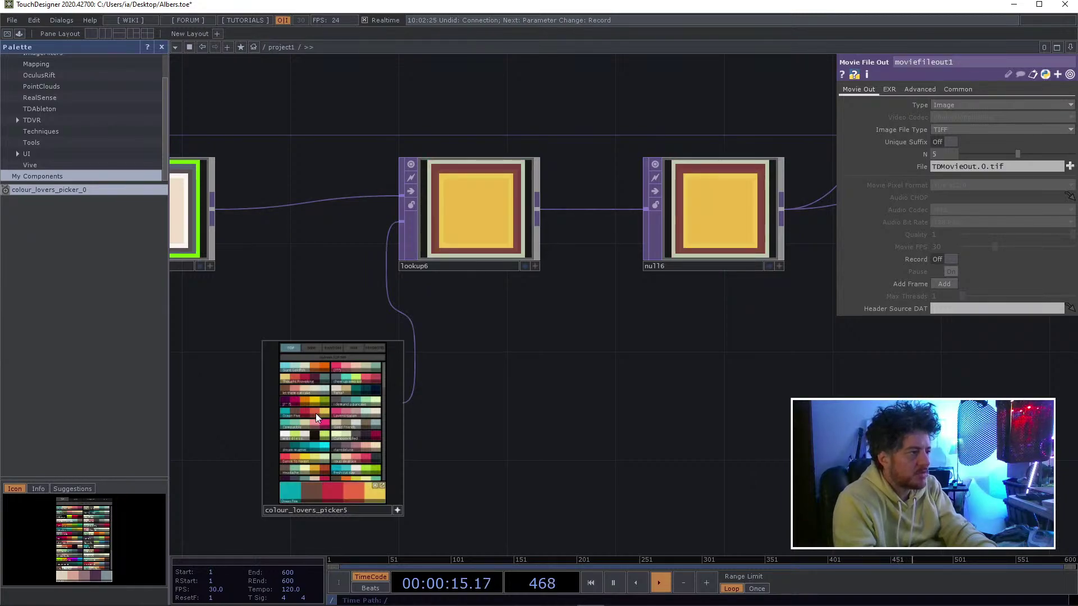
- Examine the recoloured squares in null6 up close and follow its connections to out1 and moviefileout1
left_click_drag(560, 415, 318, 458)
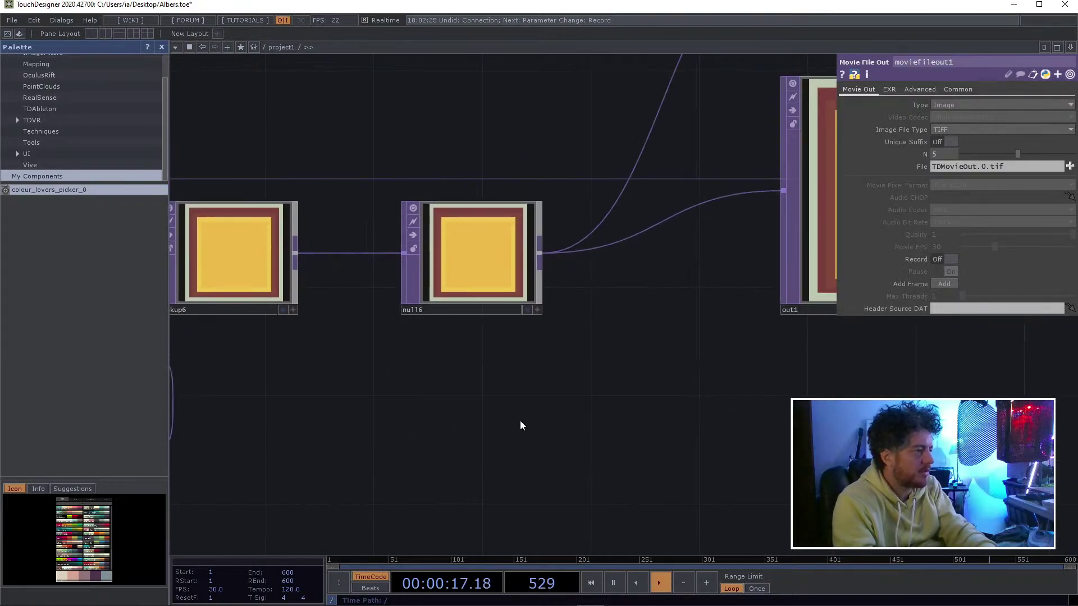
scroll(473, 344, "up", 4)
scroll(473, 348, "up", 4)
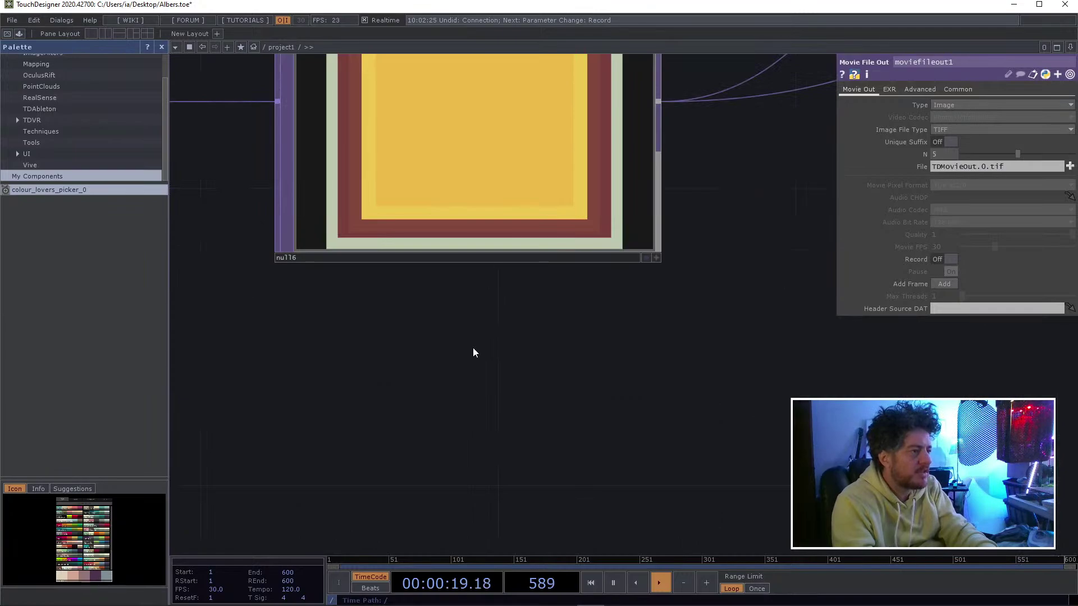
left_click_drag(478, 338, 525, 431)
scroll(525, 431, "down", 5)
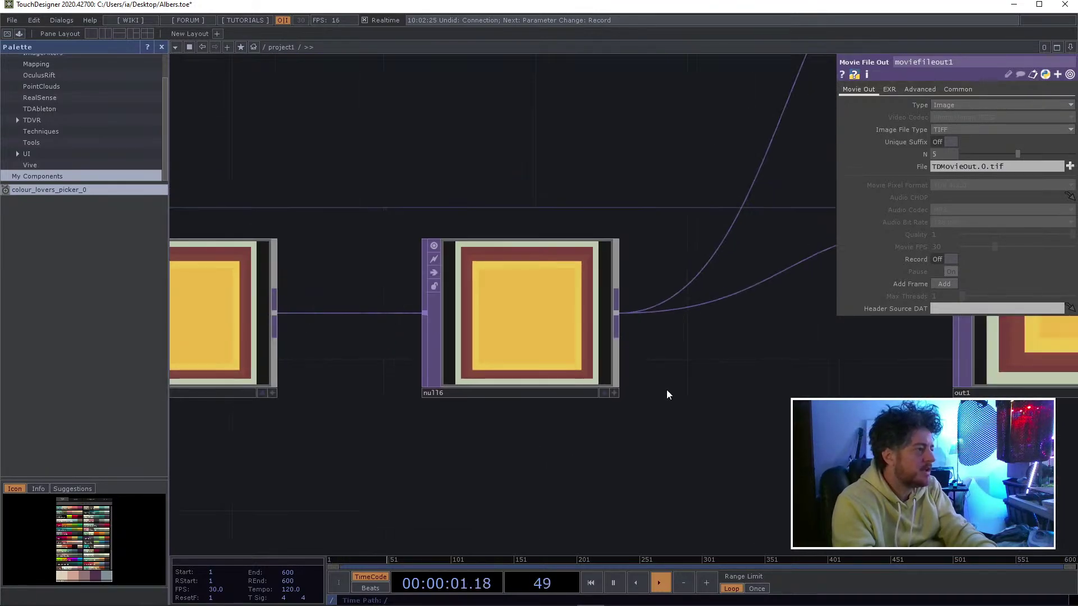
left_click_drag(665, 389, 415, 483)
scroll(605, 265, "down", 4)
scroll(638, 219, "up", 2)
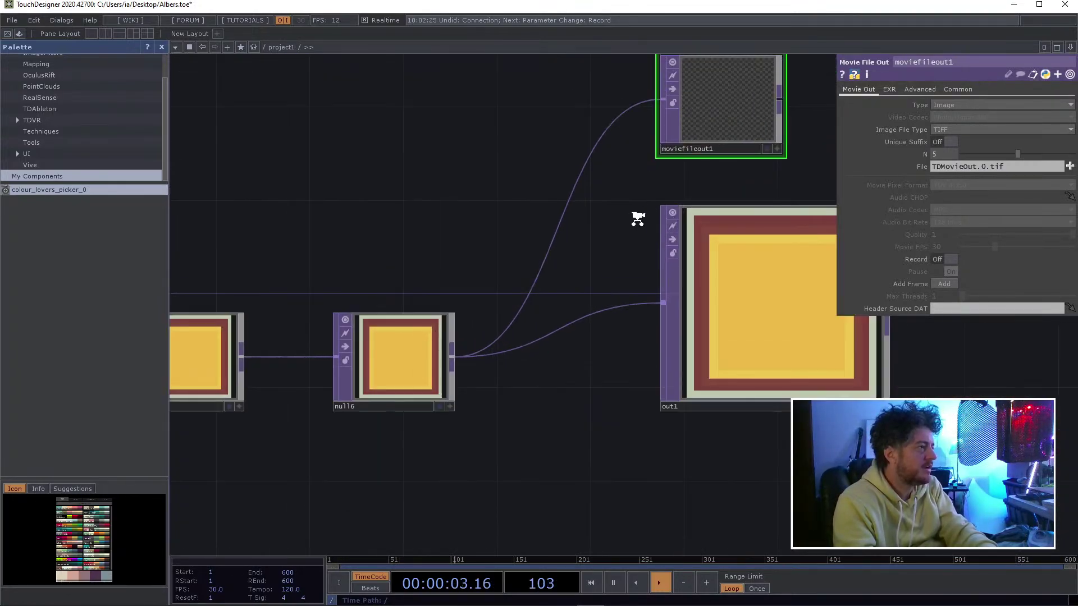
left_click_drag(649, 209, 433, 315)
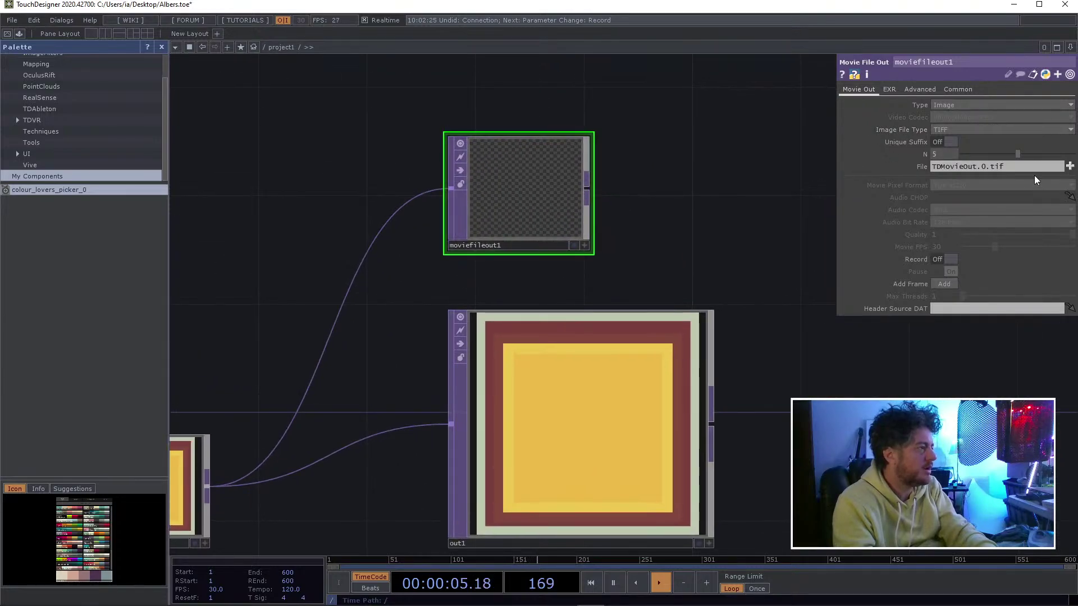
- Record the image with moviefileout1, enable Unique Suffix, and record once more, leaving Record off
left_click(943, 261)
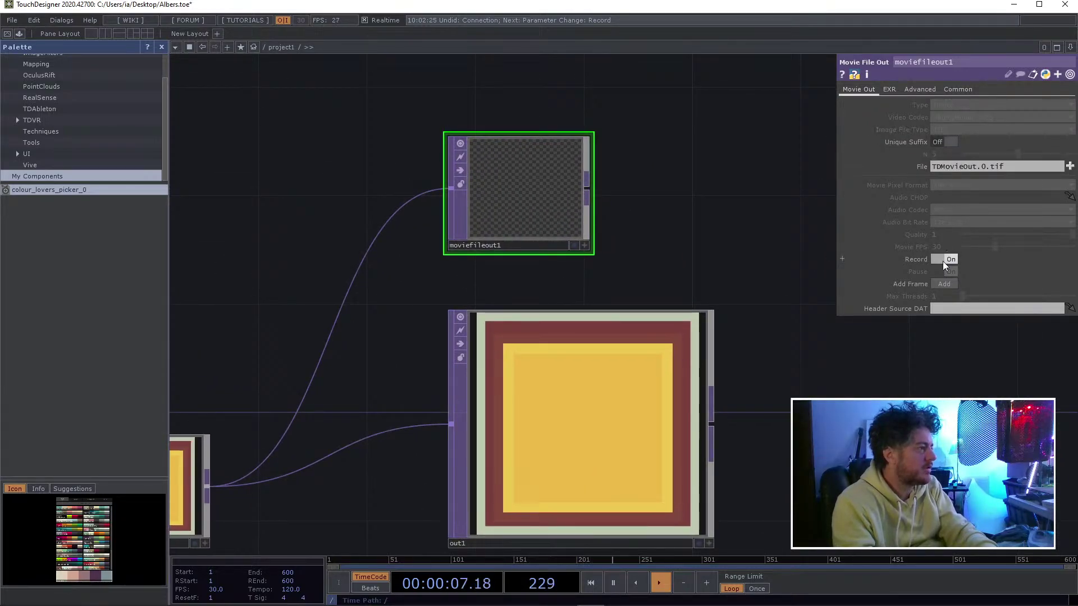
left_click(942, 260)
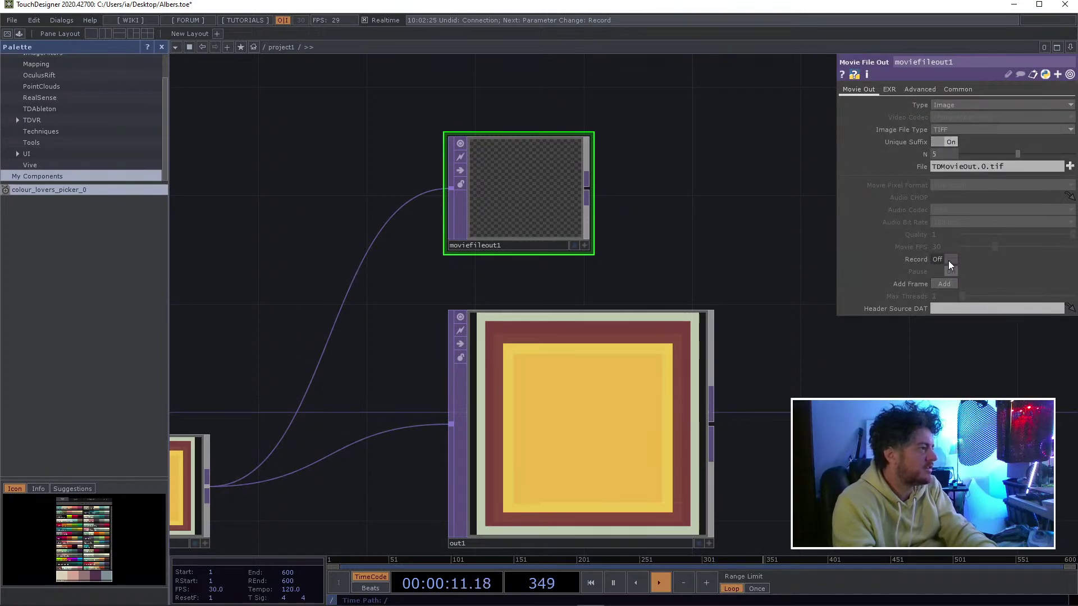
left_click(949, 259)
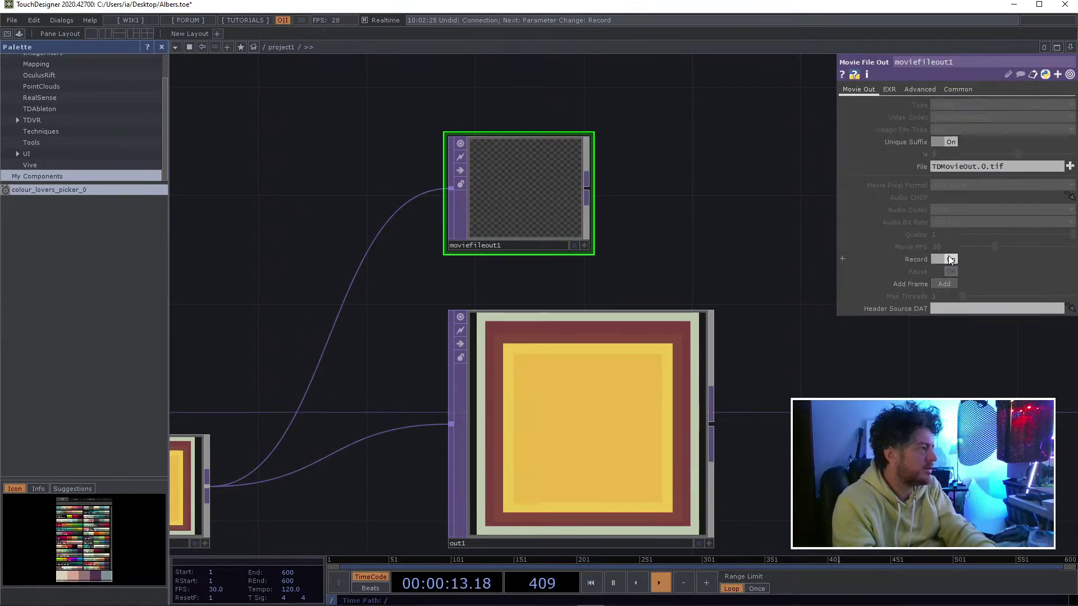
left_click(950, 259)
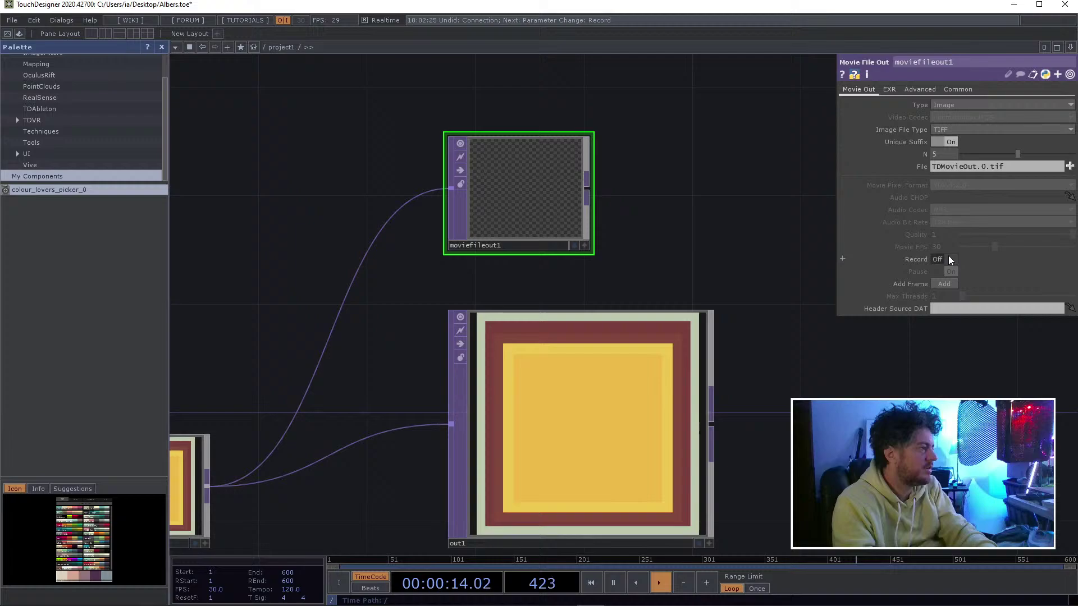
- Open the exported TDMovieOut.0 image from the Desktop file selection, view it, and close both the image and the file selection
left_click(1069, 166)
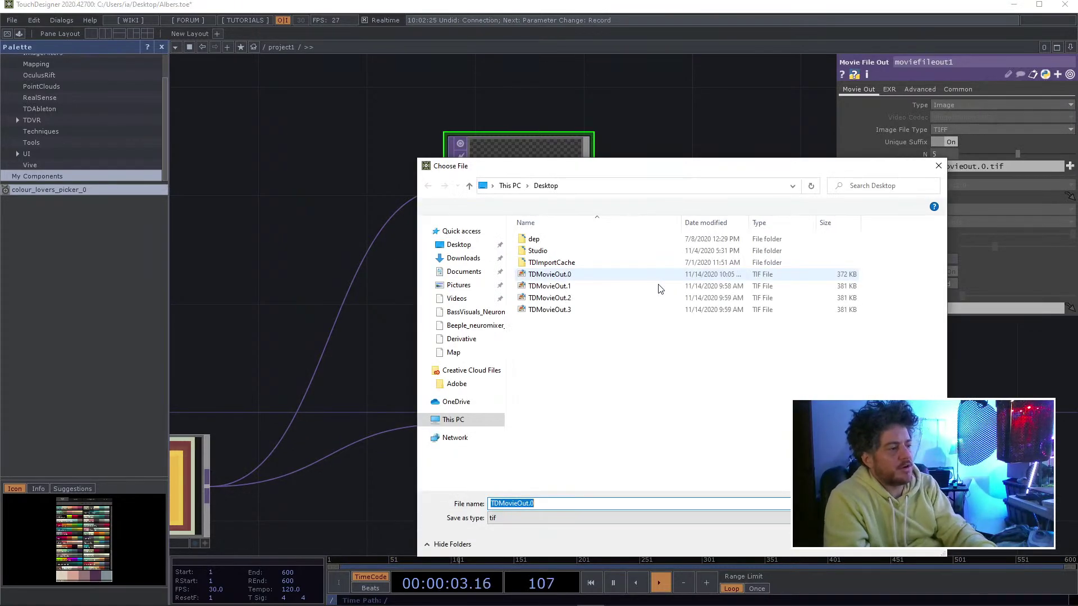
left_click(555, 274)
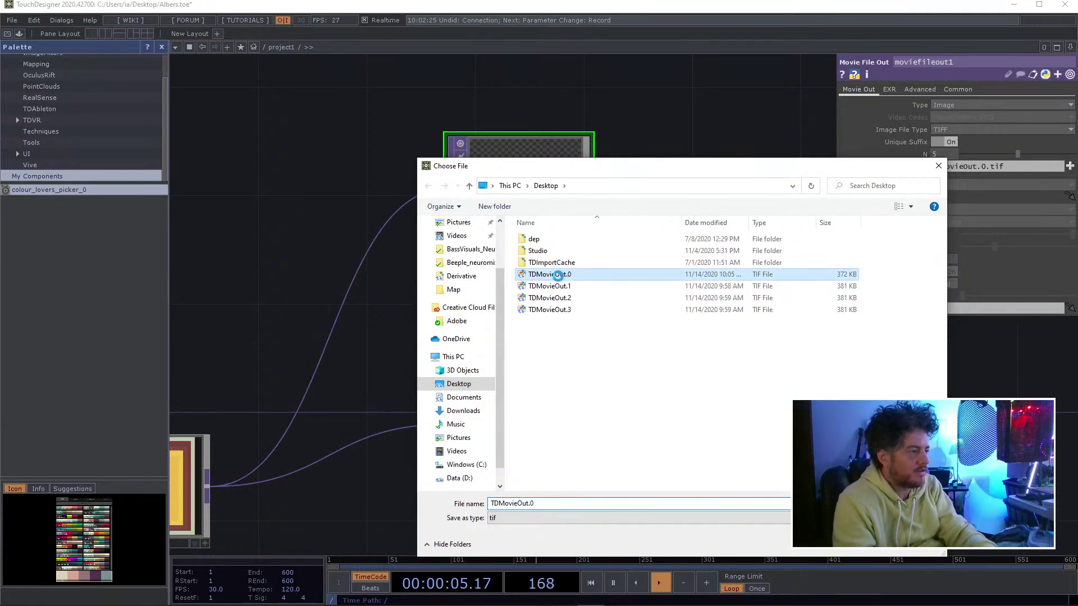
right_click(558, 278)
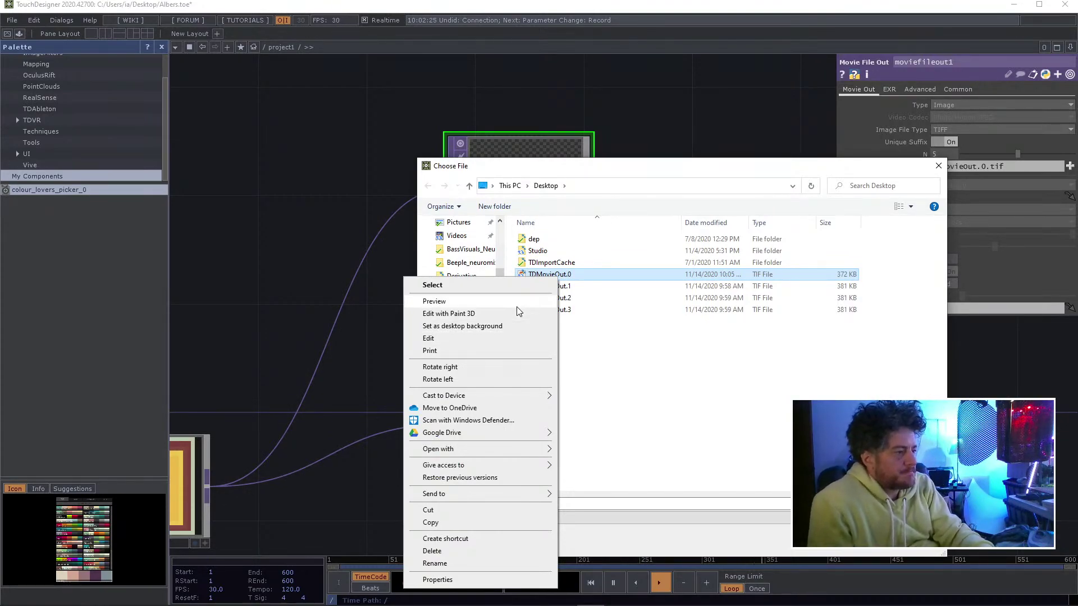
key("Escape")
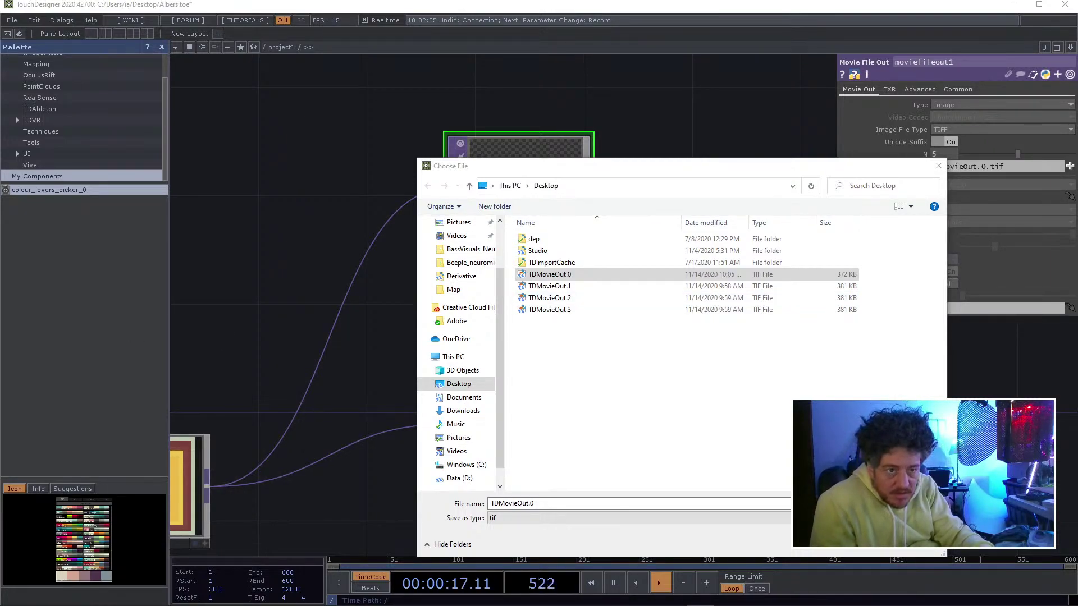
left_click_drag(0, 79, 630, 262)
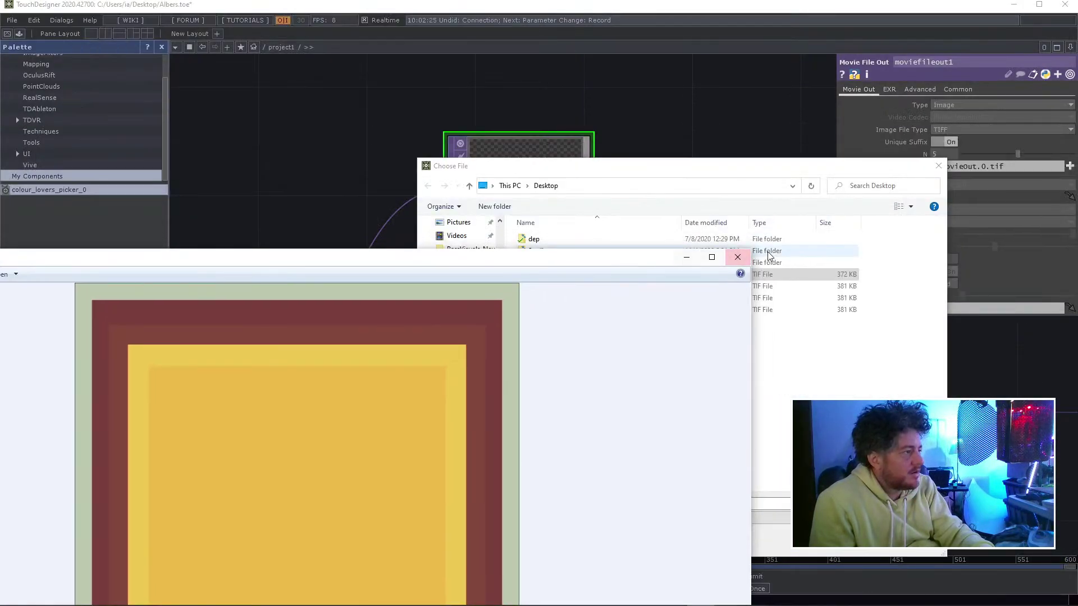
left_click(741, 259)
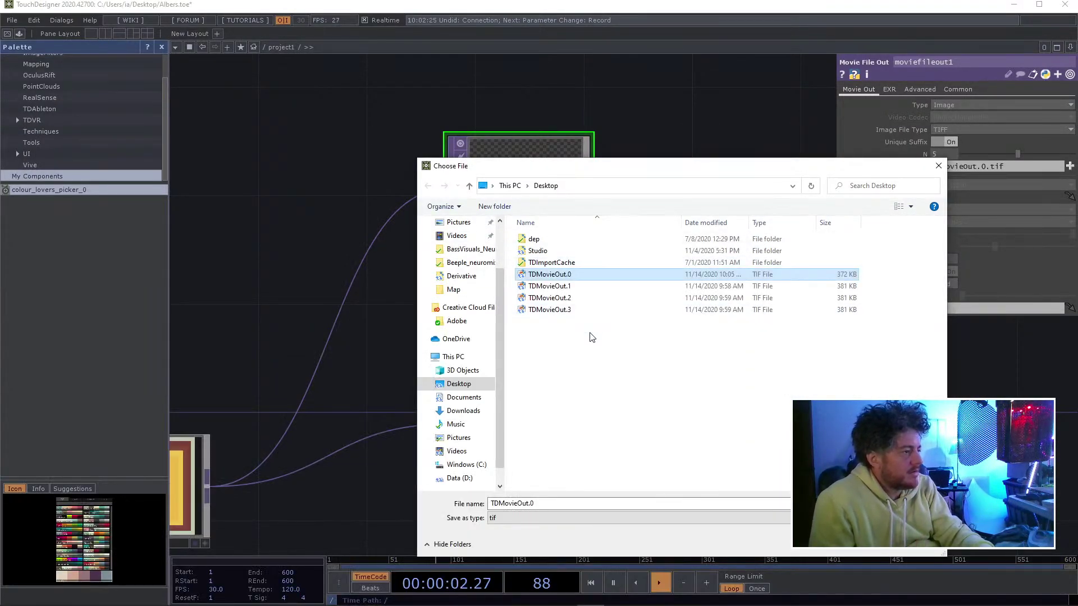
right_click(578, 286)
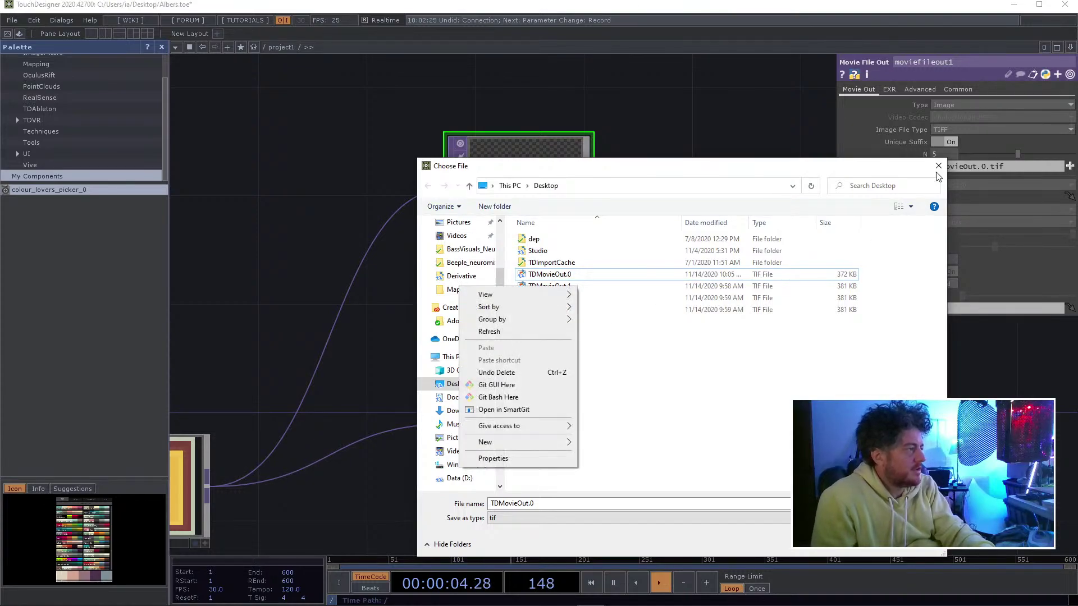
left_click(938, 168)
left_click(938, 168)
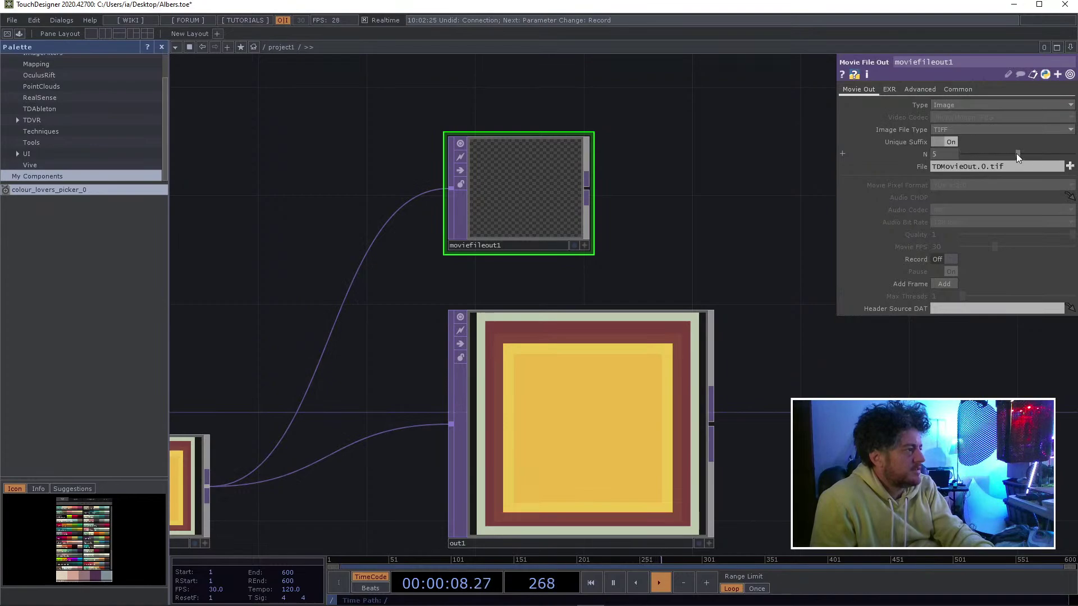
- Turn off Unique Suffix on moviefileout1 and set N to 0
left_click_drag(1016, 155, 937, 152)
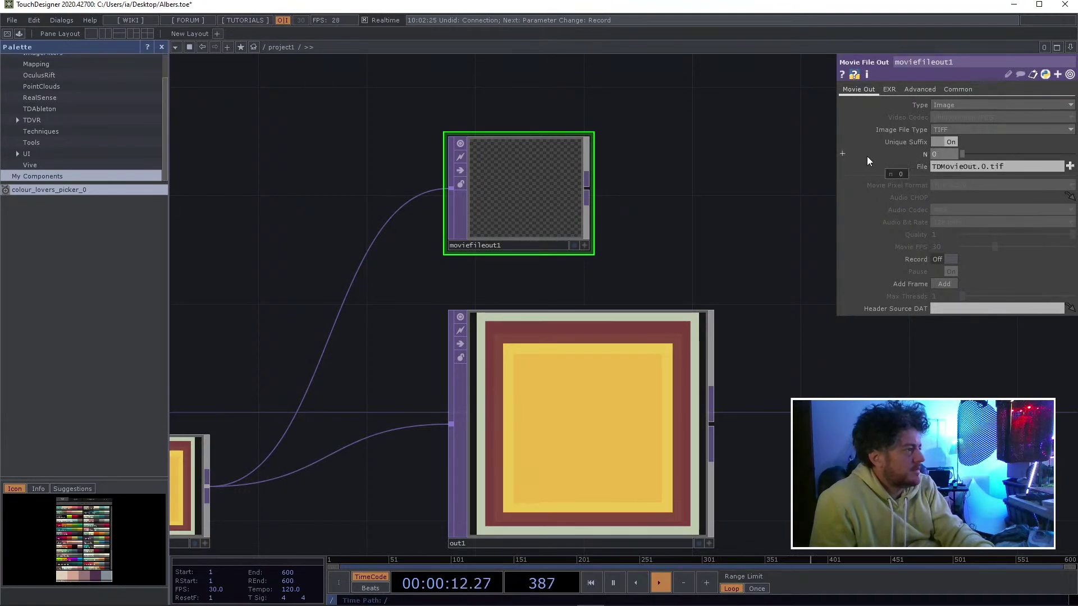
left_click(945, 143)
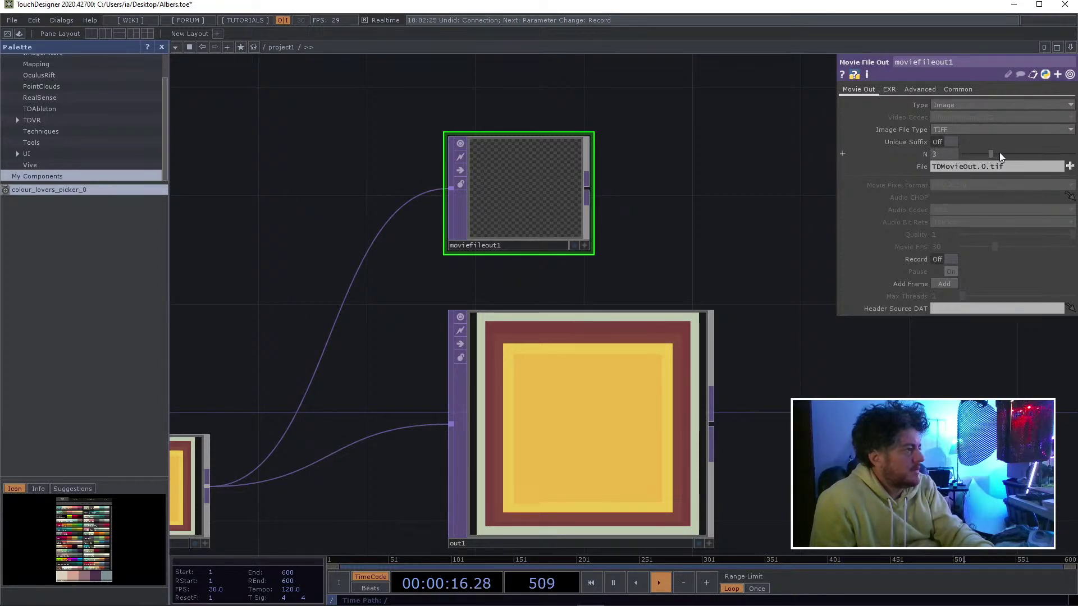
left_click_drag(999, 152, 901, 165)
- Switch the File parameter of moviefileout1 to its expression 'TDMovieOut' + me.fileSuffix
left_click(884, 168)
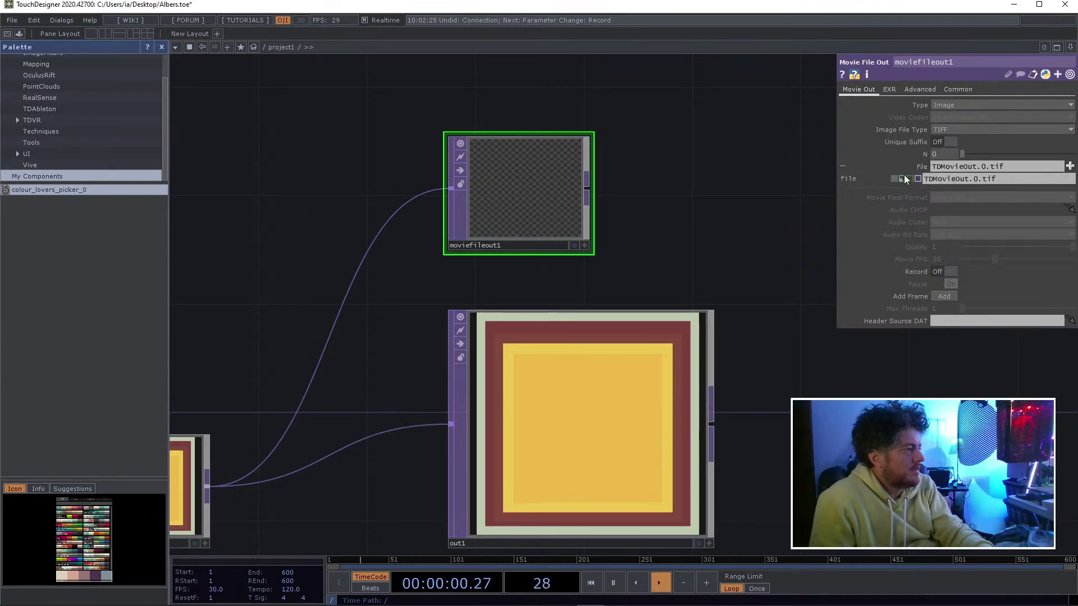
left_click(901, 179)
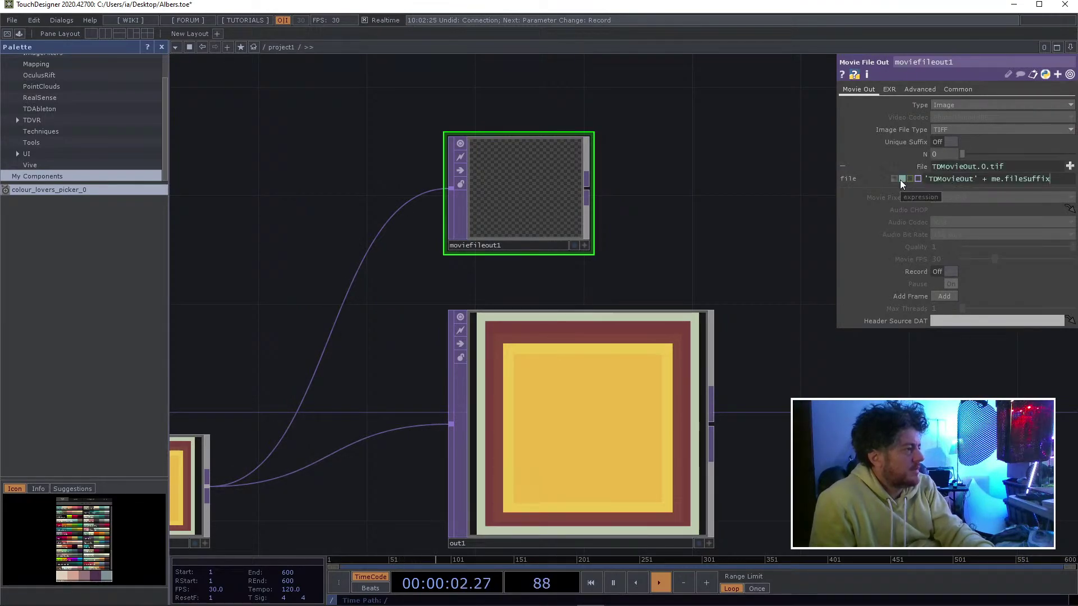
left_click(842, 166)
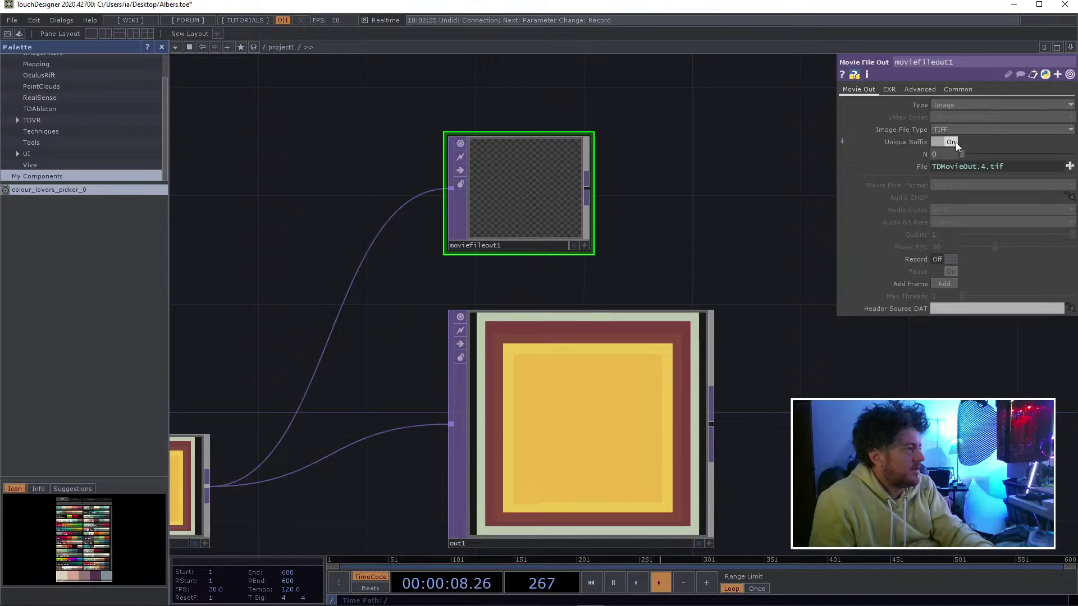
- Test N on moviefileout1 with Unique Suffix enabled, and return to N 0 with Unique Suffix off
left_click_drag(960, 154, 1023, 154)
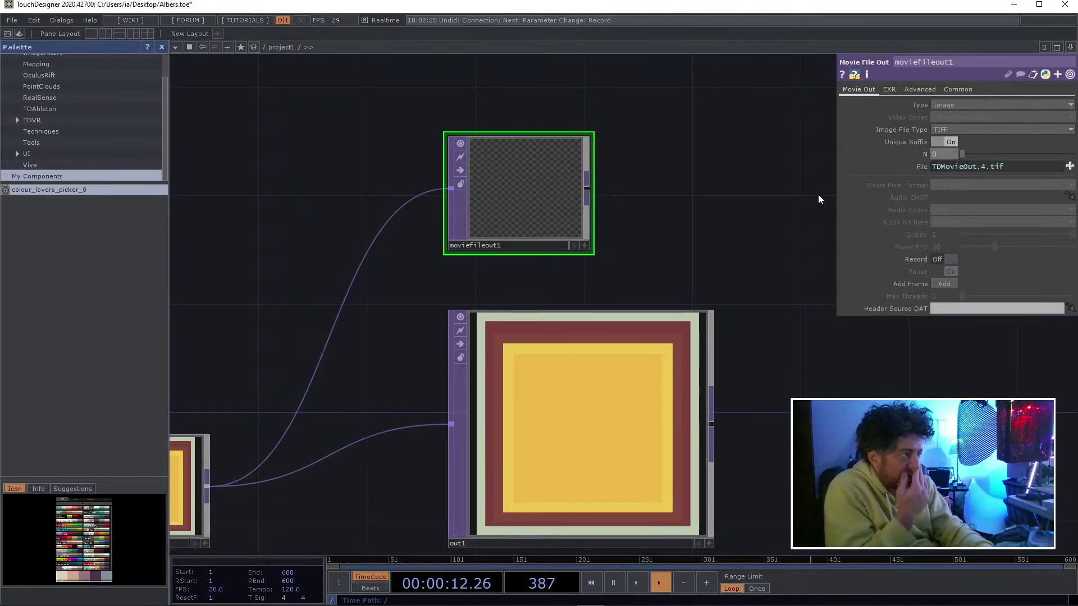
scroll(696, 233, "down", 4)
scroll(696, 233, "up", 3)
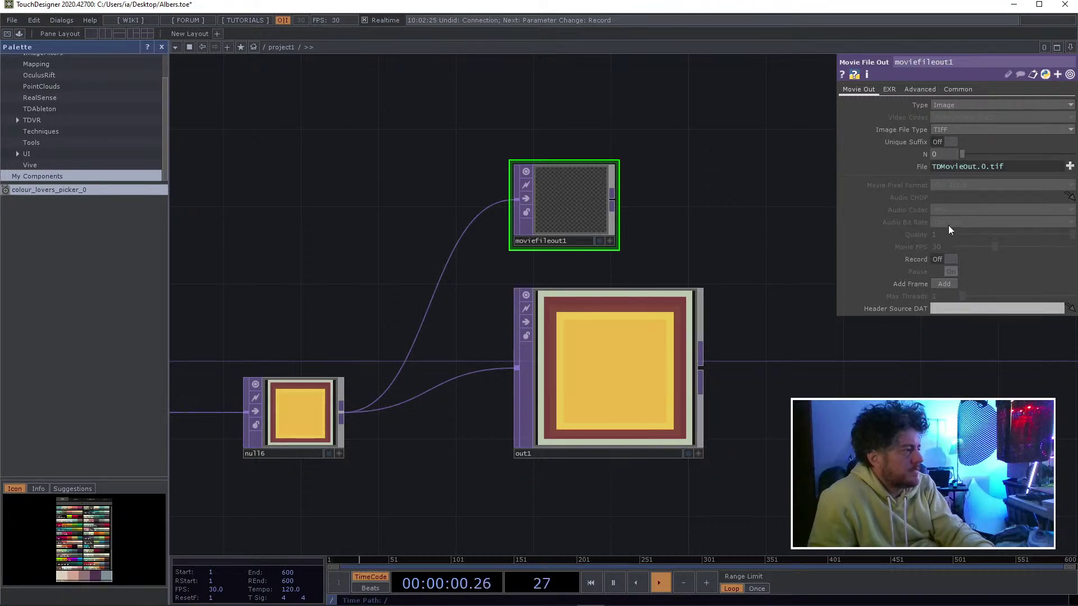
- Record a TIFF still through moviefileout1 before and after switching colour_lovers_picker5 to the palette that gives green, pink and orange squares
left_click(942, 259)
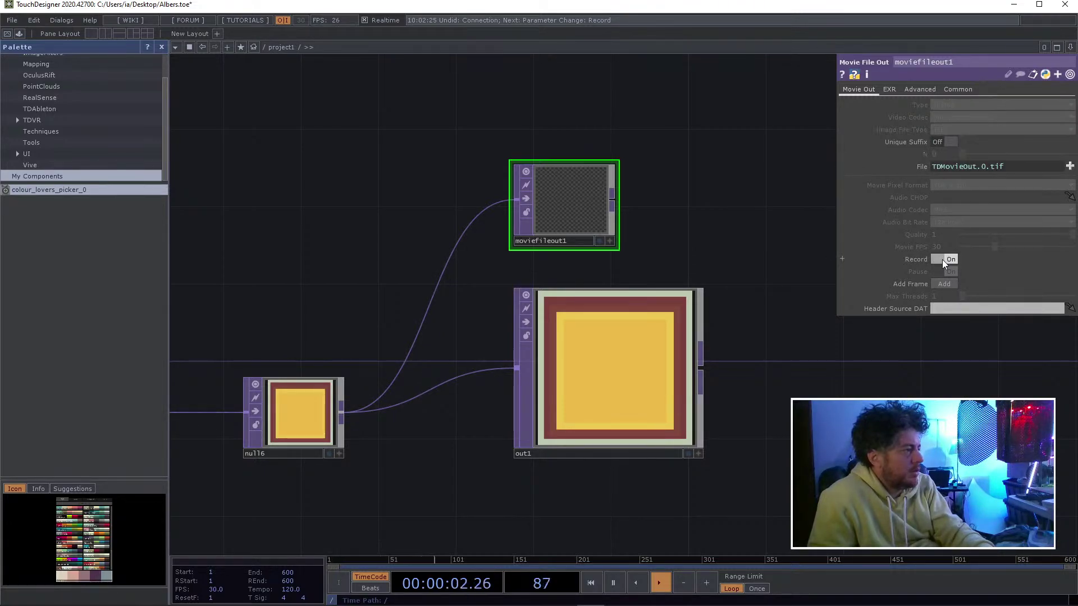
left_click(942, 260)
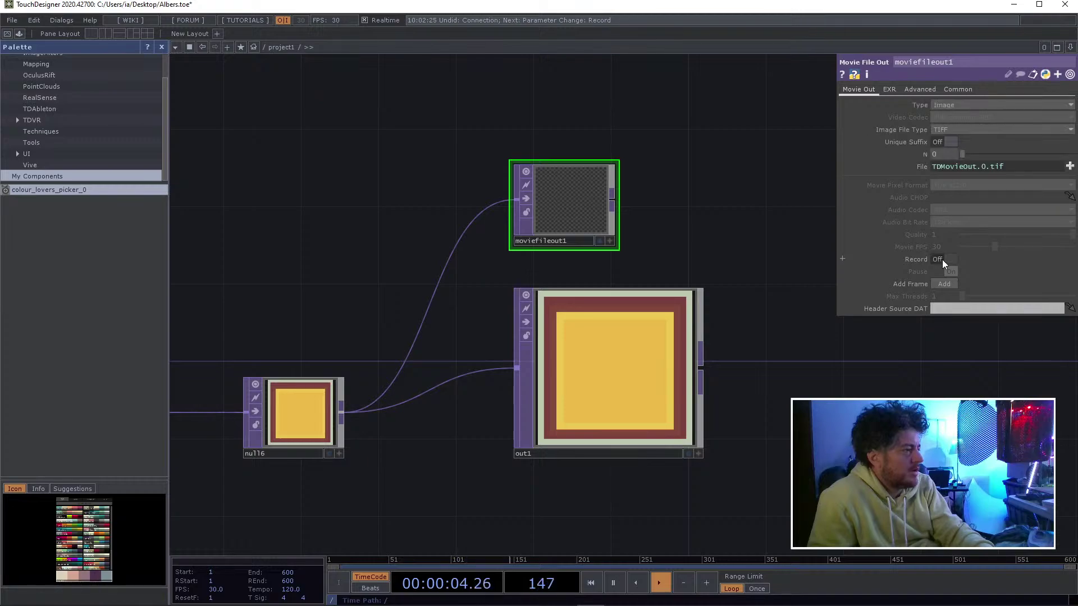
left_click_drag(393, 306, 690, 260)
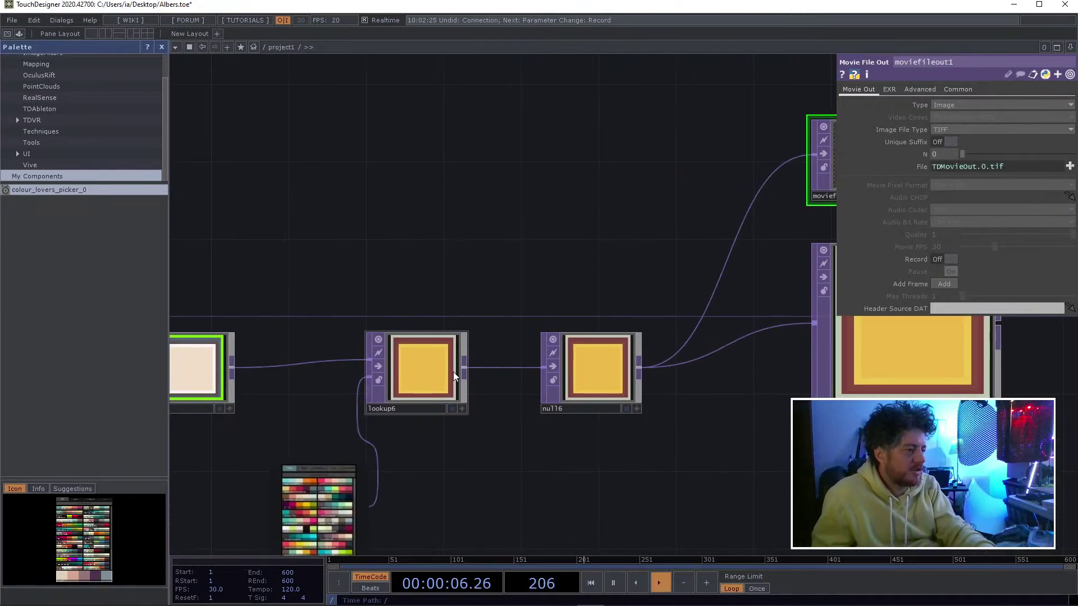
left_click(338, 480)
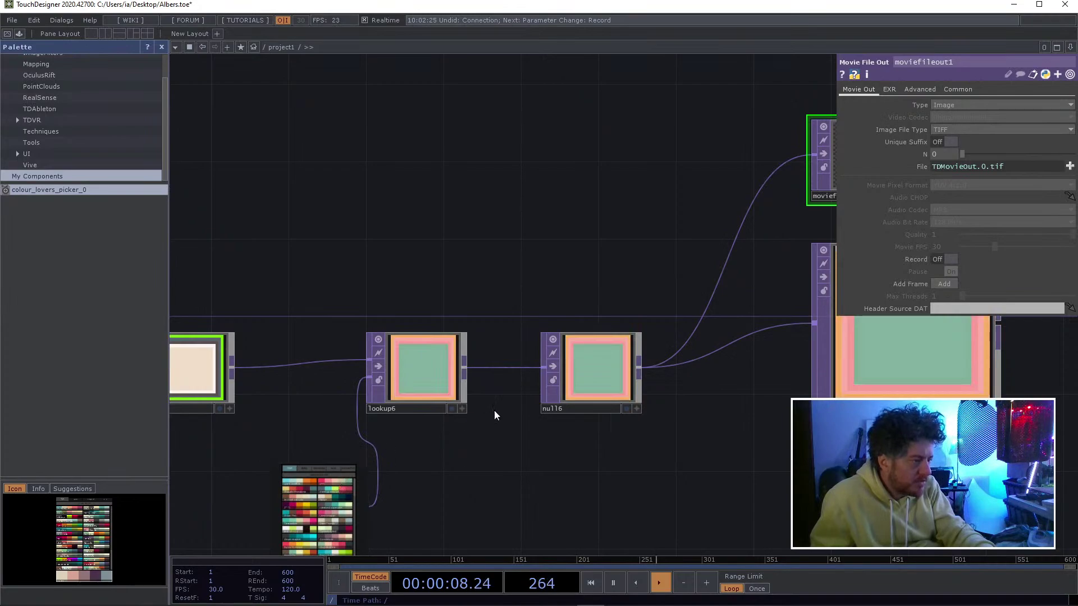
left_click_drag(684, 305, 432, 378)
left_click(947, 259)
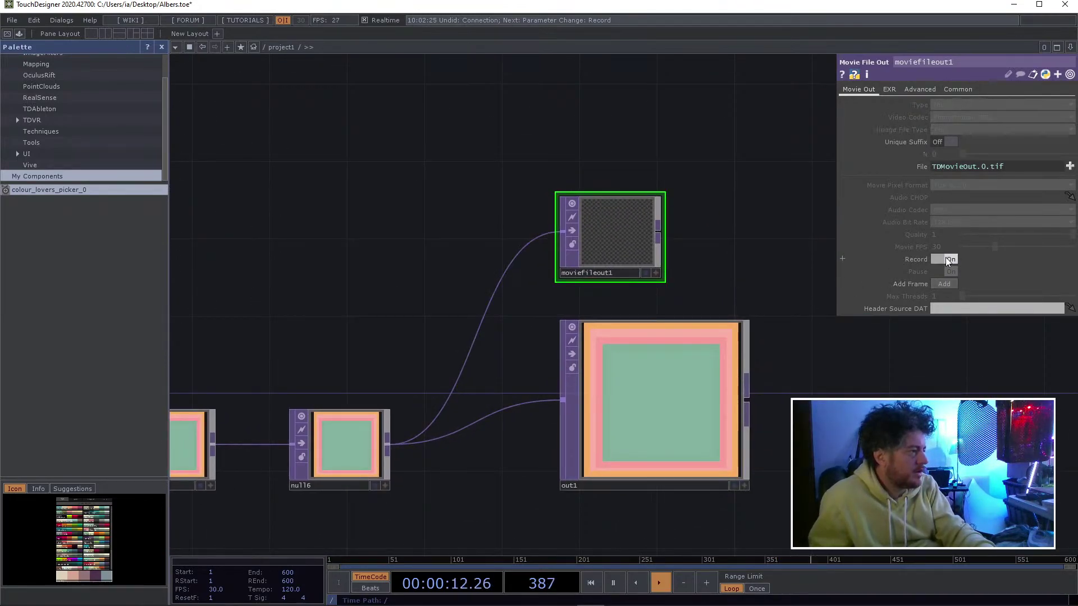
left_click(947, 258)
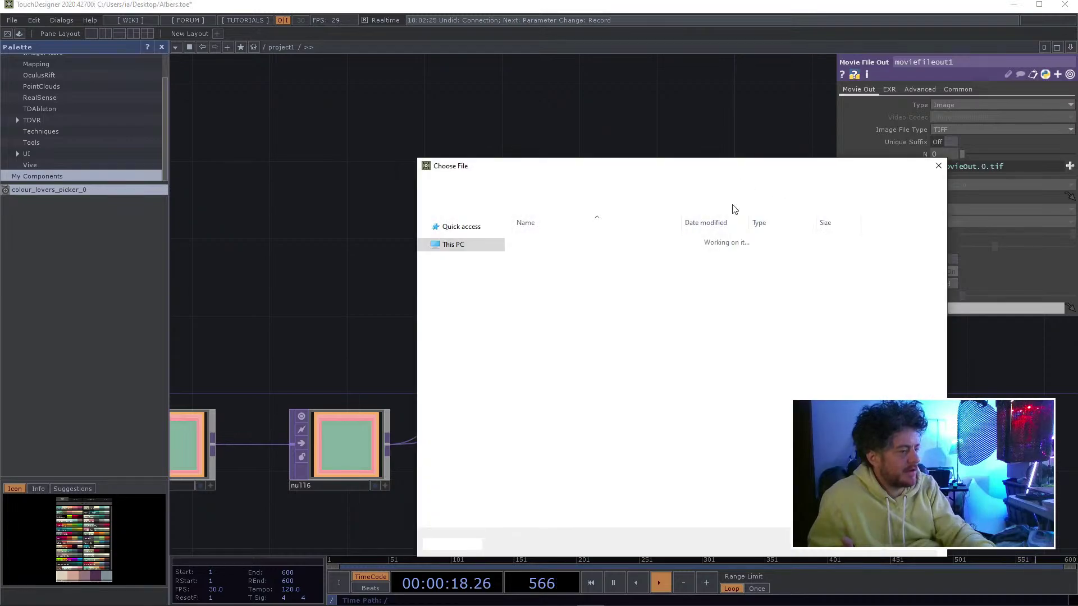
- View the recorded TDMovieOut.0 image from the Desktop file selection, and close both the image and the file selection
left_click(553, 274)
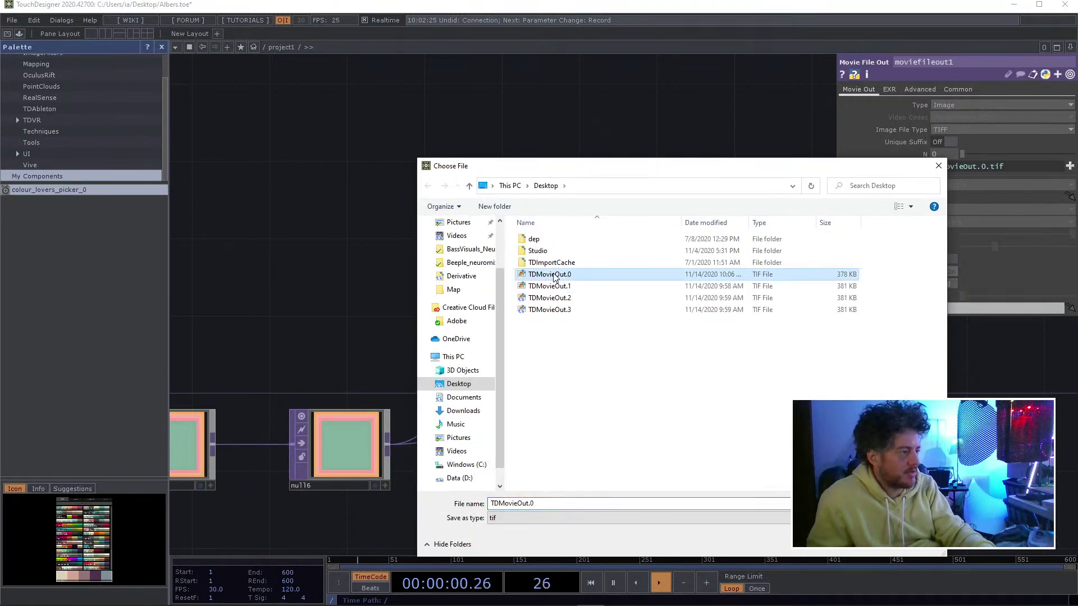
right_click(553, 274)
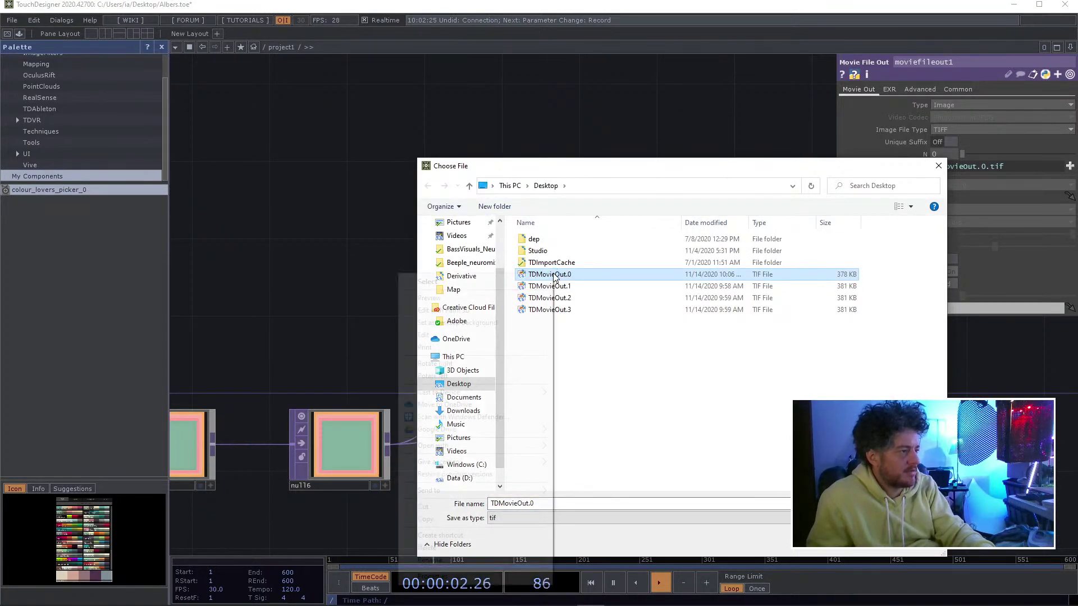
left_click(501, 300)
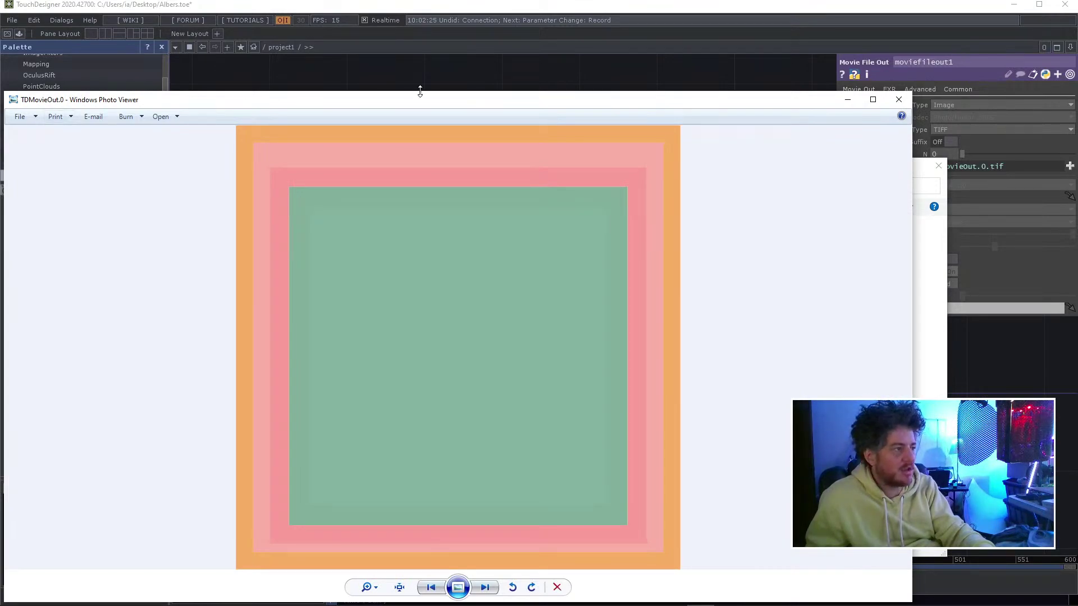
left_click(903, 103)
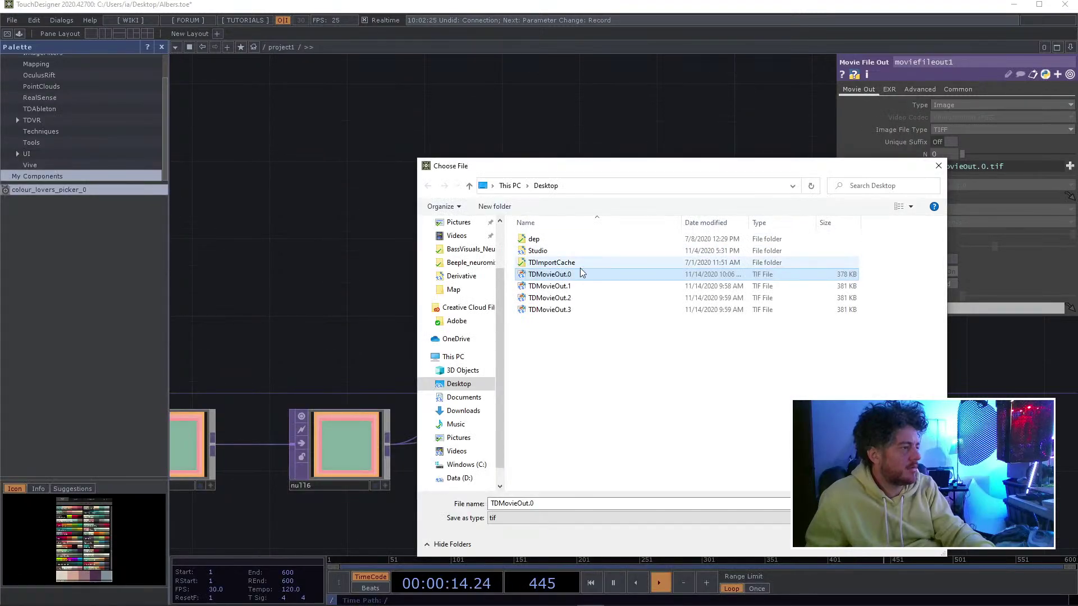
left_click_drag(734, 166, 564, 140)
left_click(767, 142)
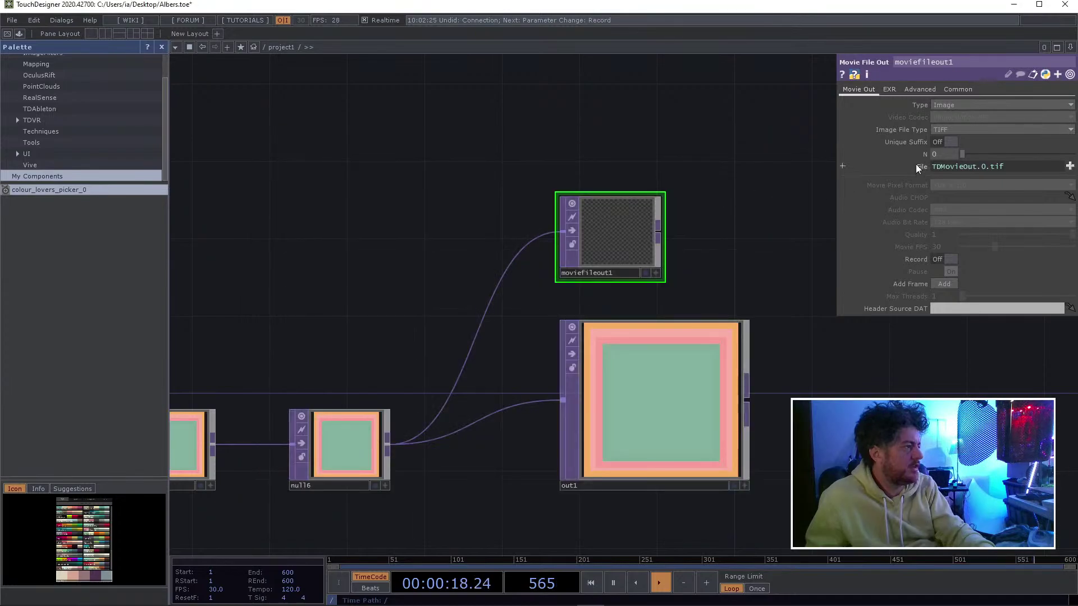
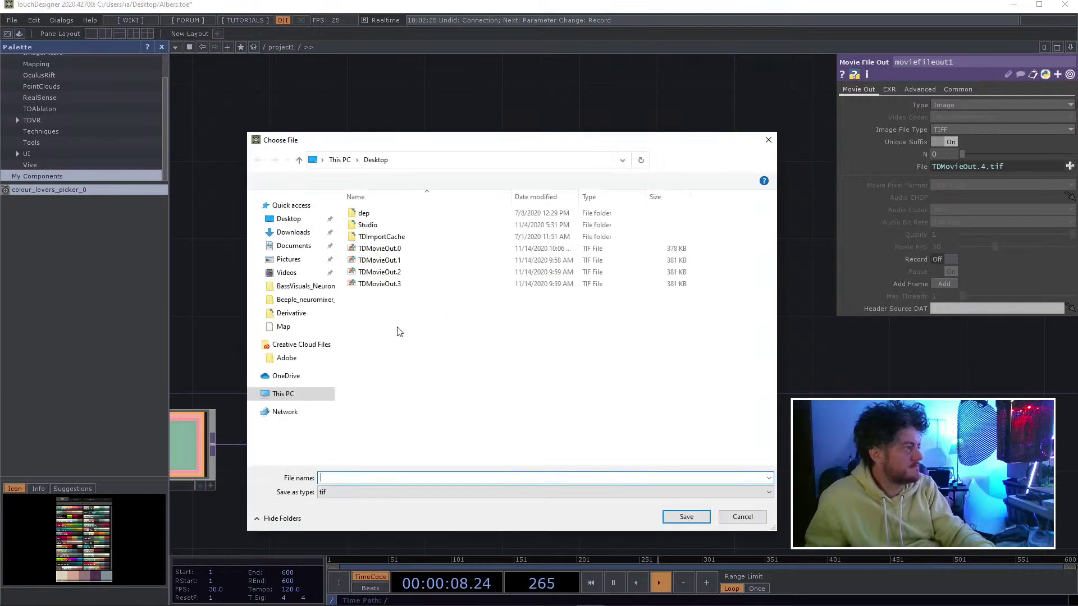
- Close the file selection and record the still TDMovieOut.4.tif through moviefileout1 with Unique Suffix on
key("Escape")
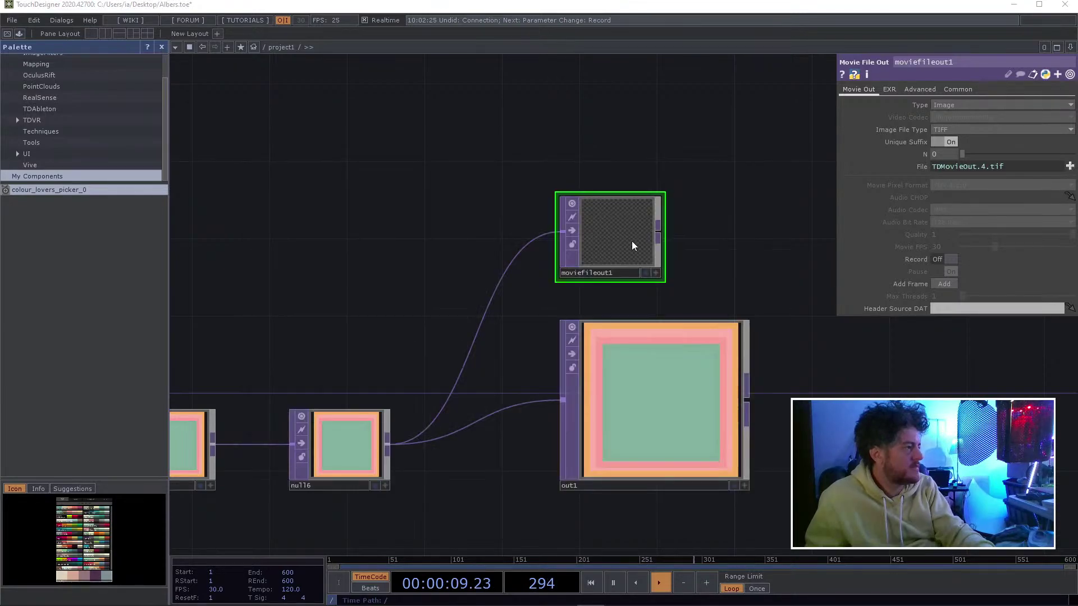
left_click(939, 258)
left_click(940, 259)
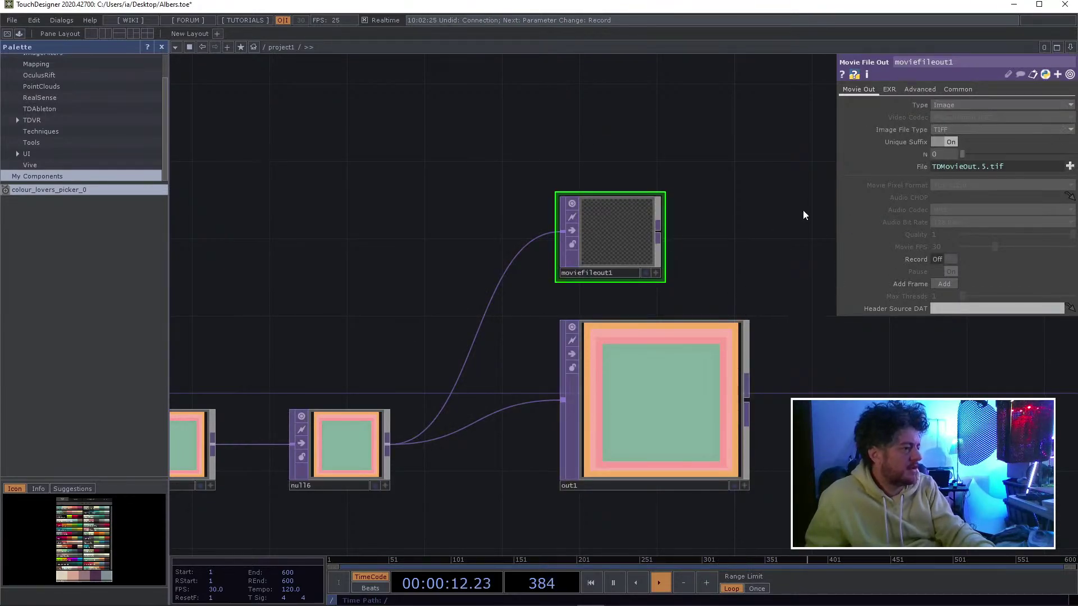
- Apply the purple, magenta, orange, yellow and green palette in colour_lovers_picker5 and record the result as TDMovieOut.5.tif
left_click_drag(359, 376, 508, 222)
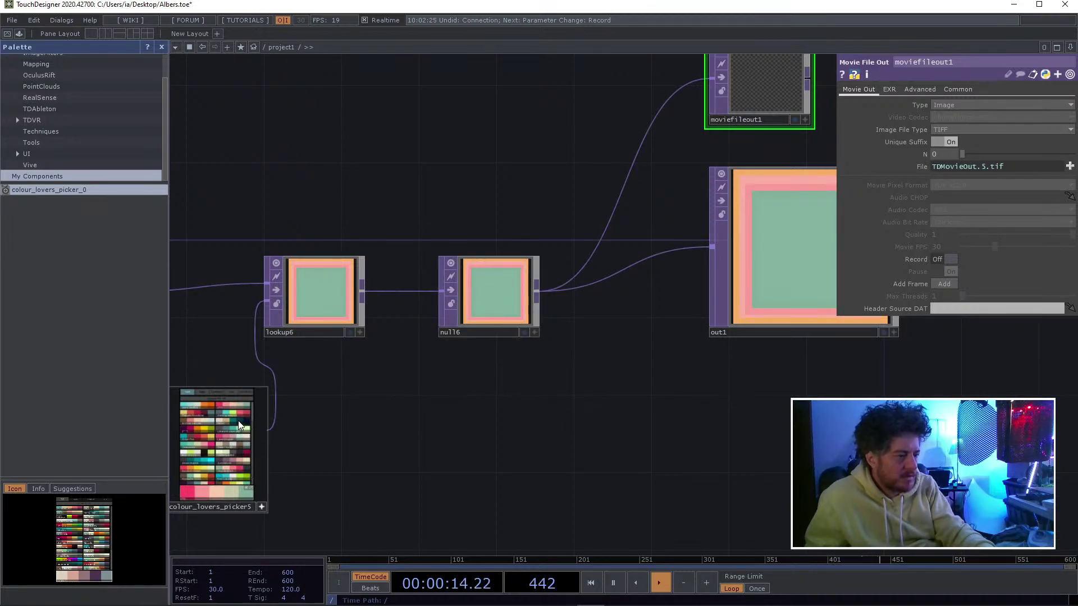
left_click(201, 426)
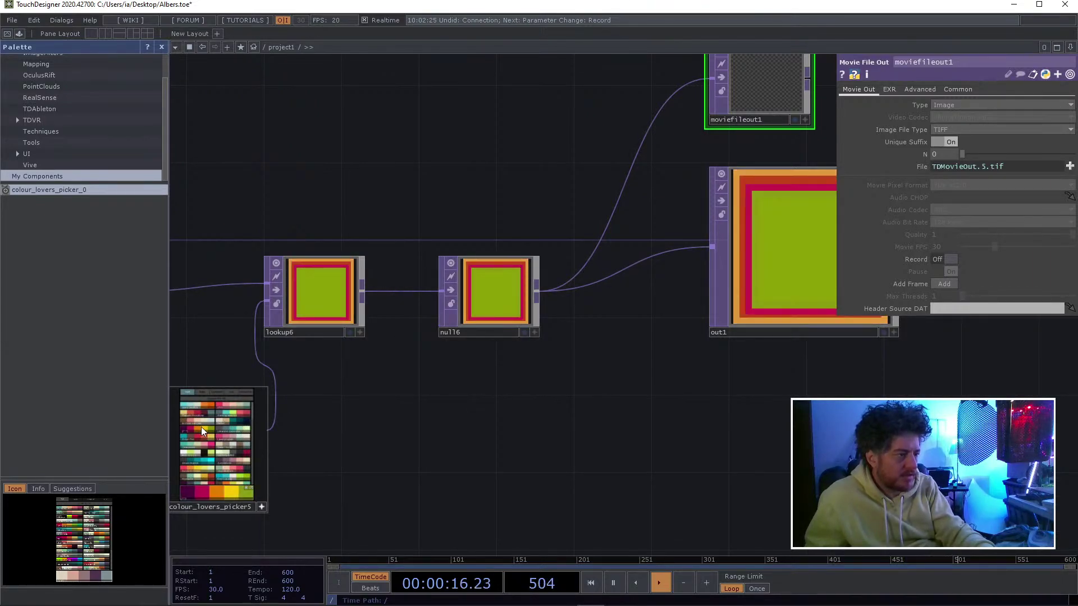
left_click(947, 259)
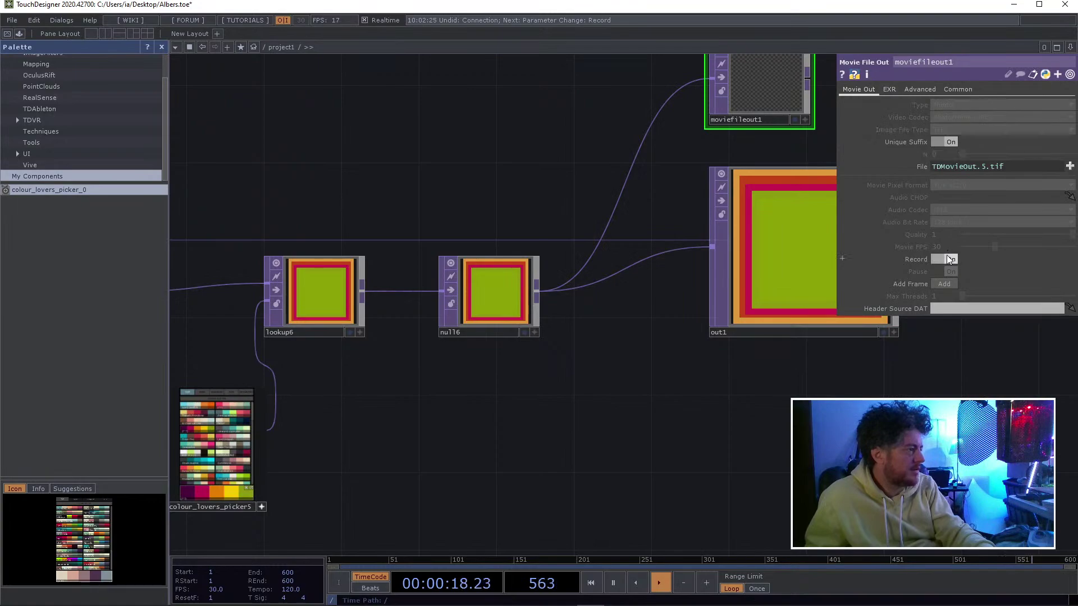
left_click(947, 259)
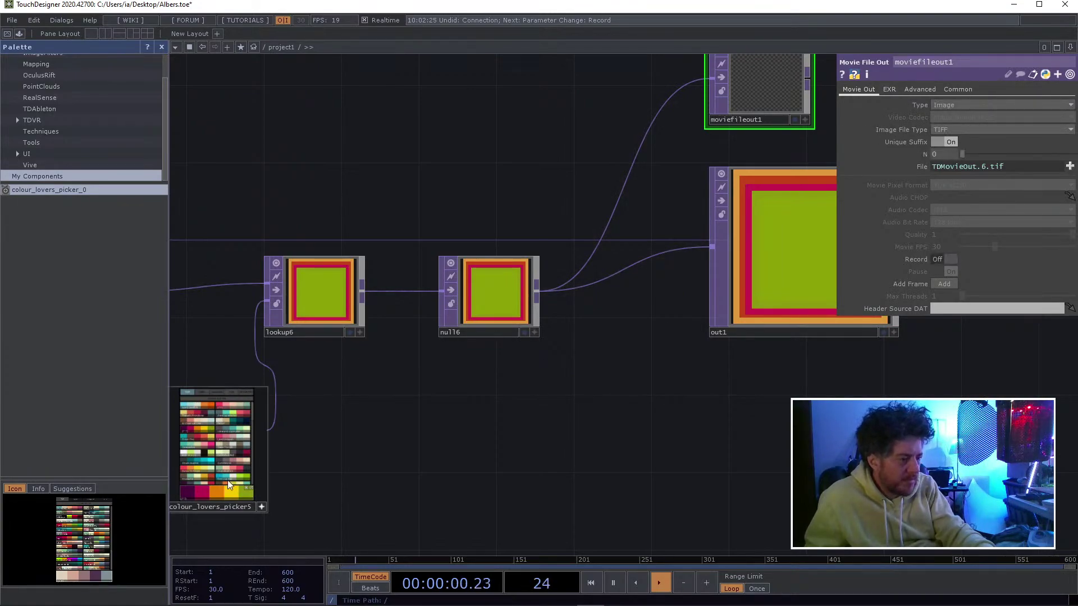
- Apply the Headache palette in colour_lovers_picker5 and record the result as TDMovieOut.6.tif
left_click(200, 473)
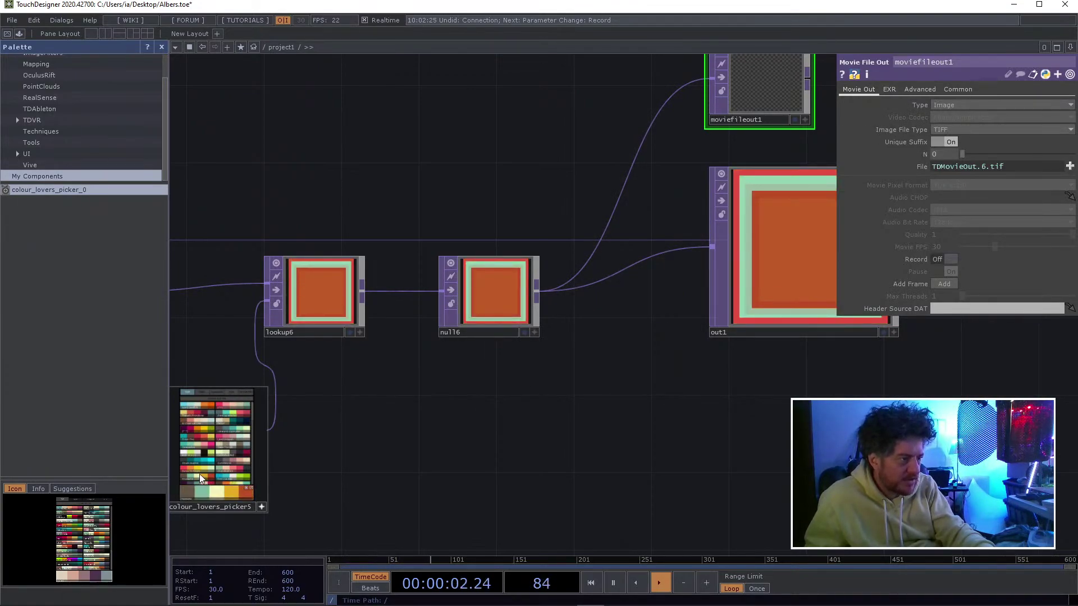
left_click(955, 260)
left_click(952, 258)
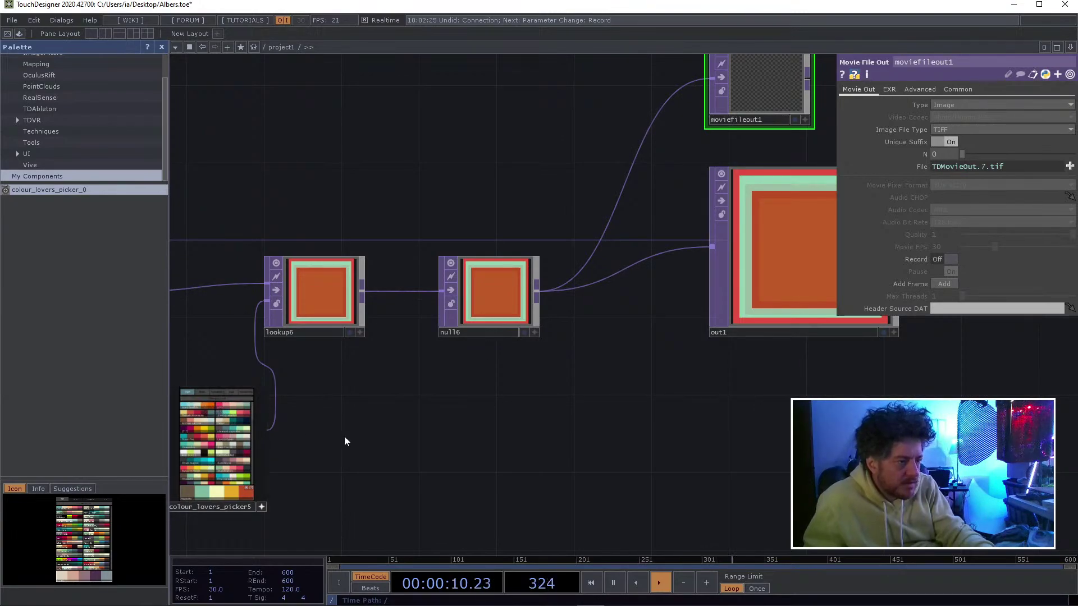
- Apply the Curiosity Killed palette in colour_lovers_picker5
scroll(345, 436, "up", 5)
left_click_drag(581, 438, 597, 279)
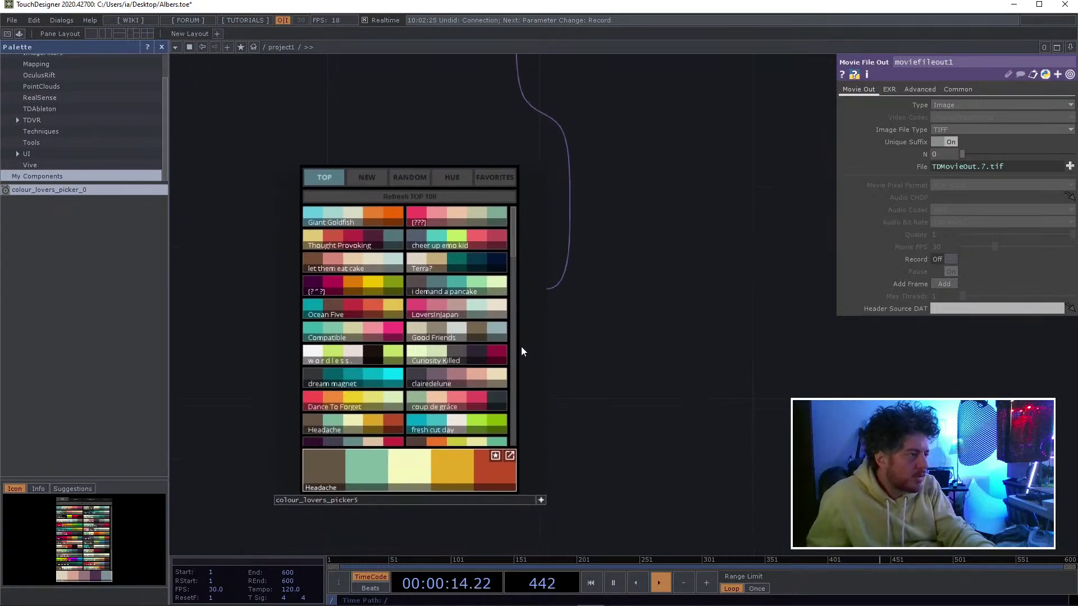
left_click(473, 350)
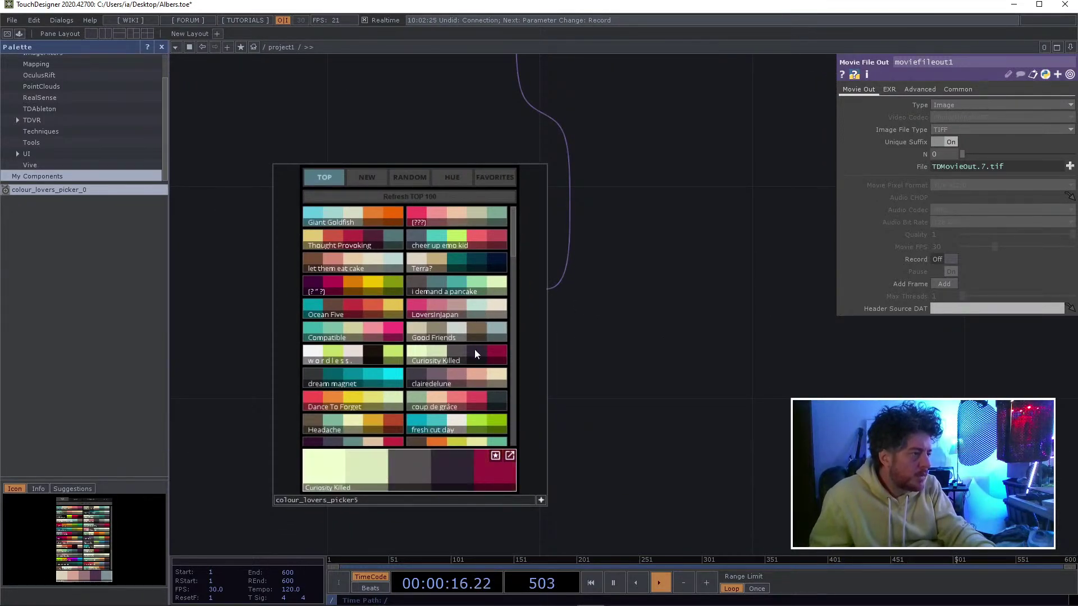
- Display the output of null6 as the network background
left_click_drag(688, 355, 317, 428)
scroll(491, 400, "down", 2)
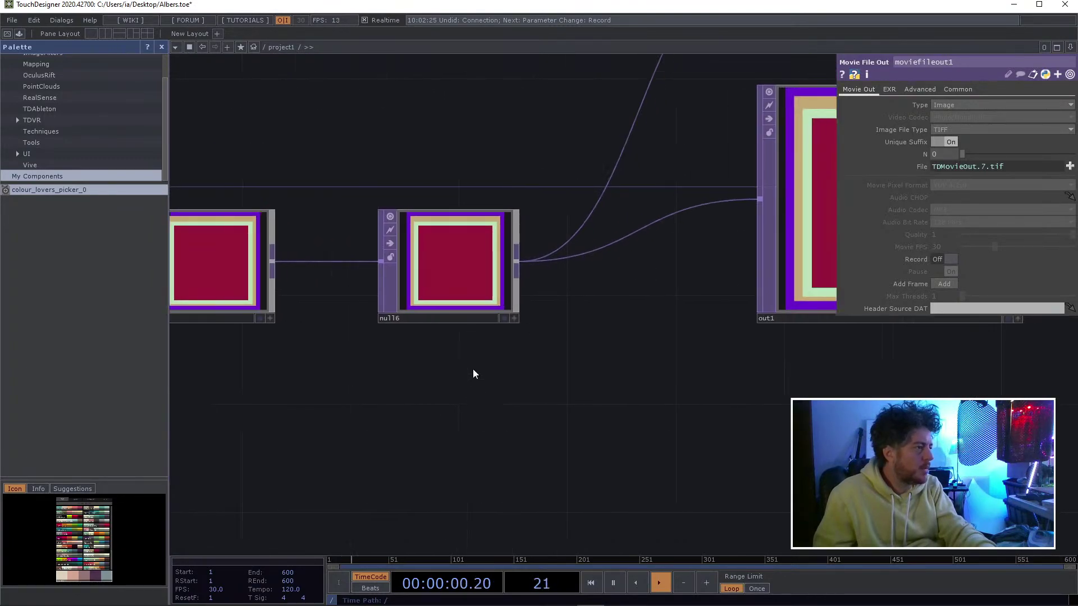
left_click(465, 284)
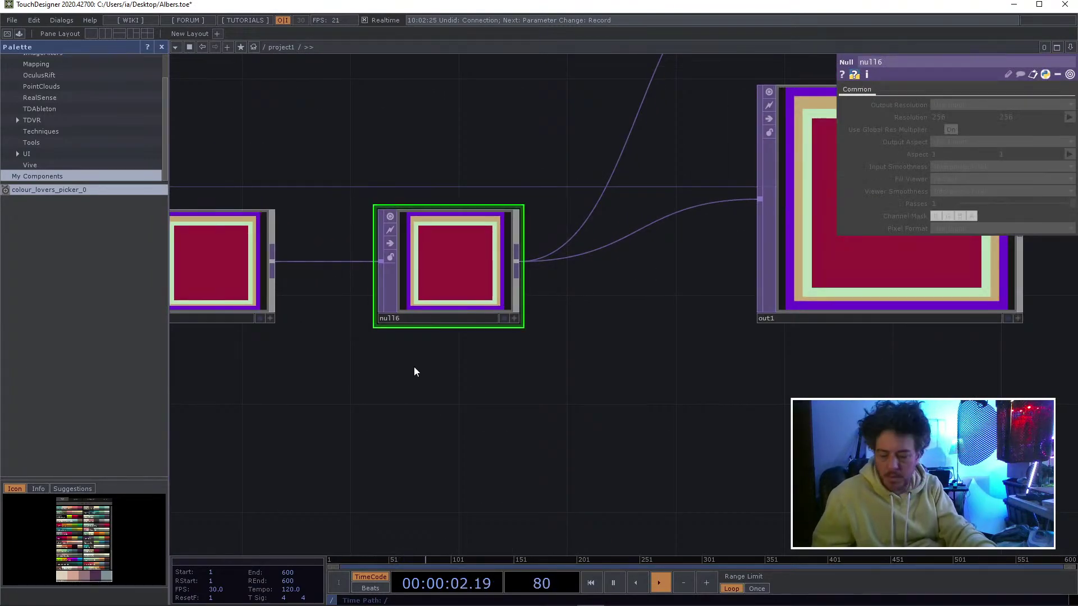
key("d")
- Go further down the TOP palette list in colour_lovers_picker5 and apply the Koi Carp palette
left_click_drag(559, 346, 896, 232)
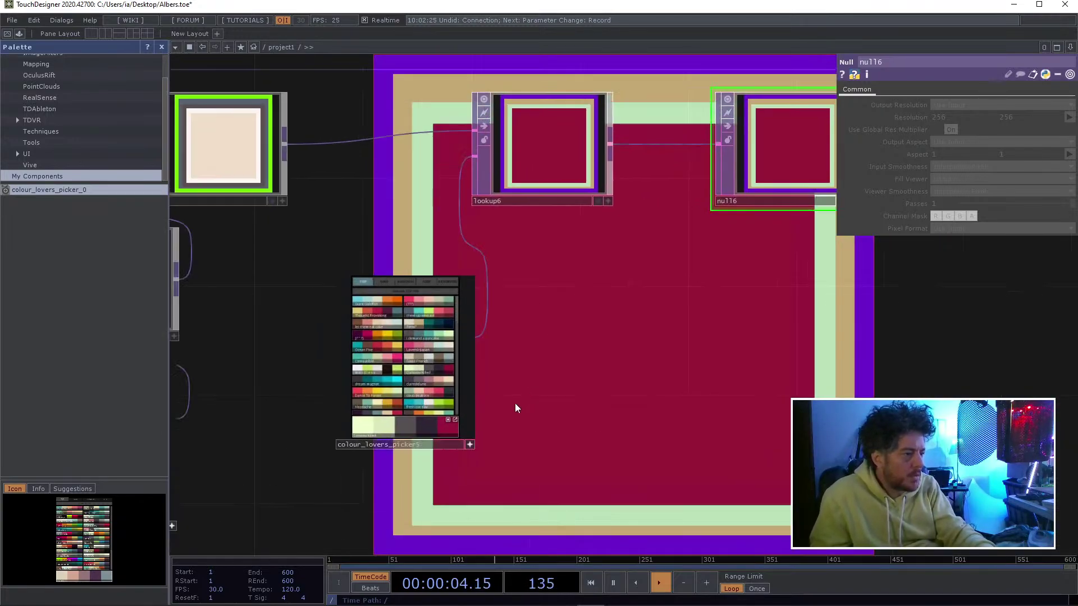
left_click_drag(616, 376, 685, 353)
left_click_drag(566, 384, 588, 380)
scroll(587, 380, "up", 5)
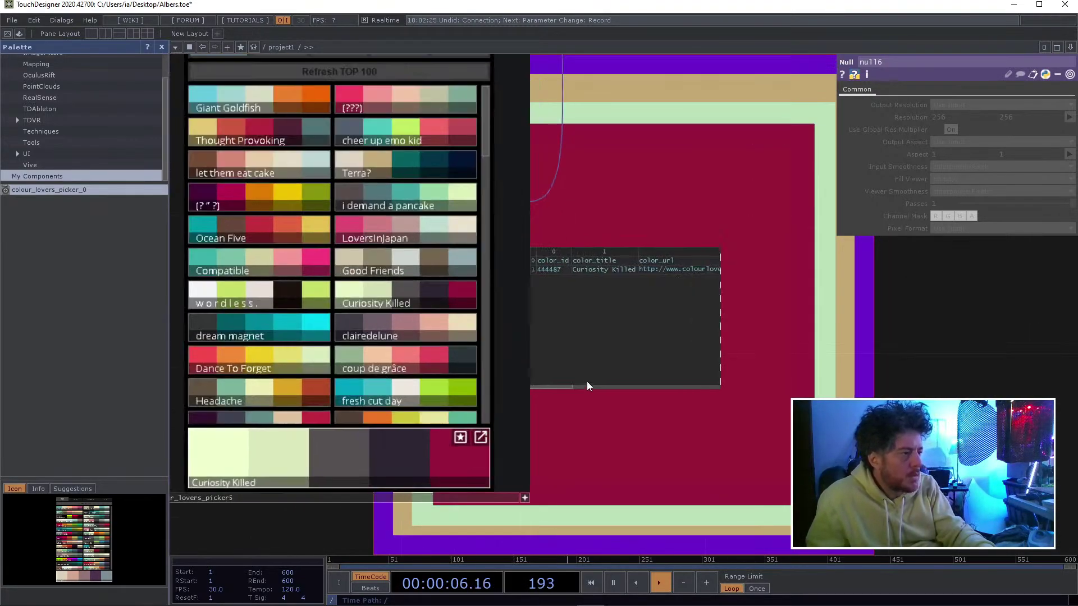
left_click_drag(597, 310, 722, 404)
scroll(715, 396, "down", 5)
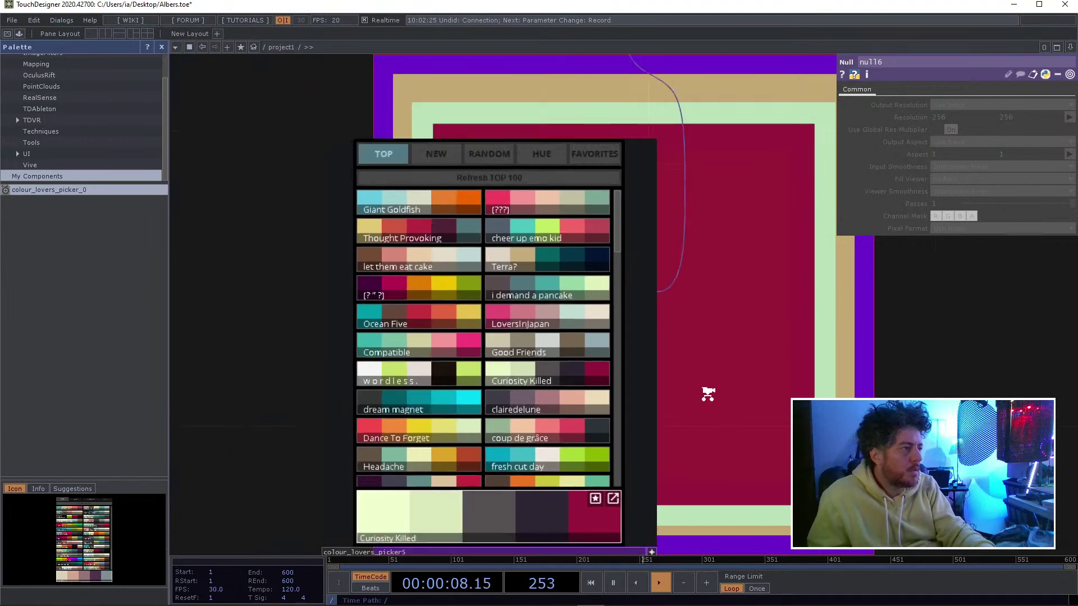
left_click_drag(635, 372, 528, 334)
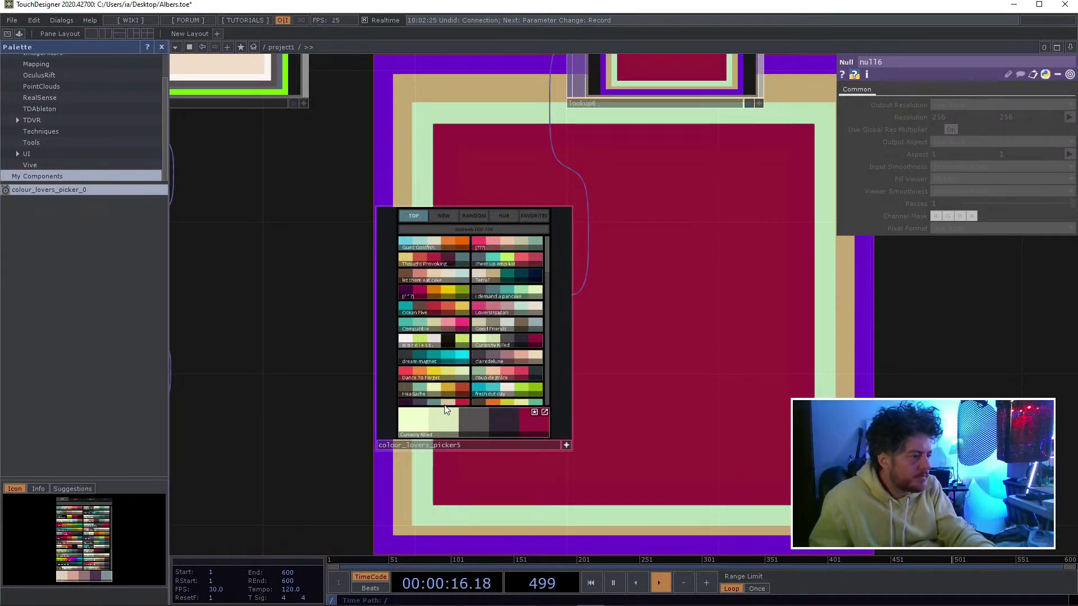
left_click_drag(547, 244, 540, 292)
left_click(537, 279)
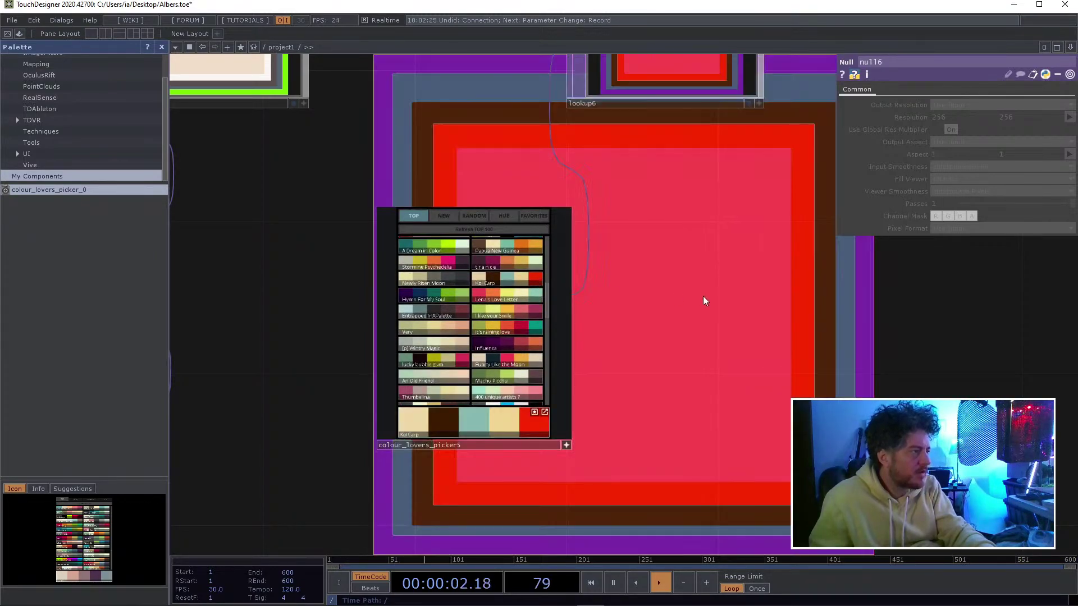
- Try the Hymn For My Soul, Entrapped InAPalette, Very and Wintry Magic palettes, and settle on lucky bubble gum
left_click(442, 294)
left_click(444, 308)
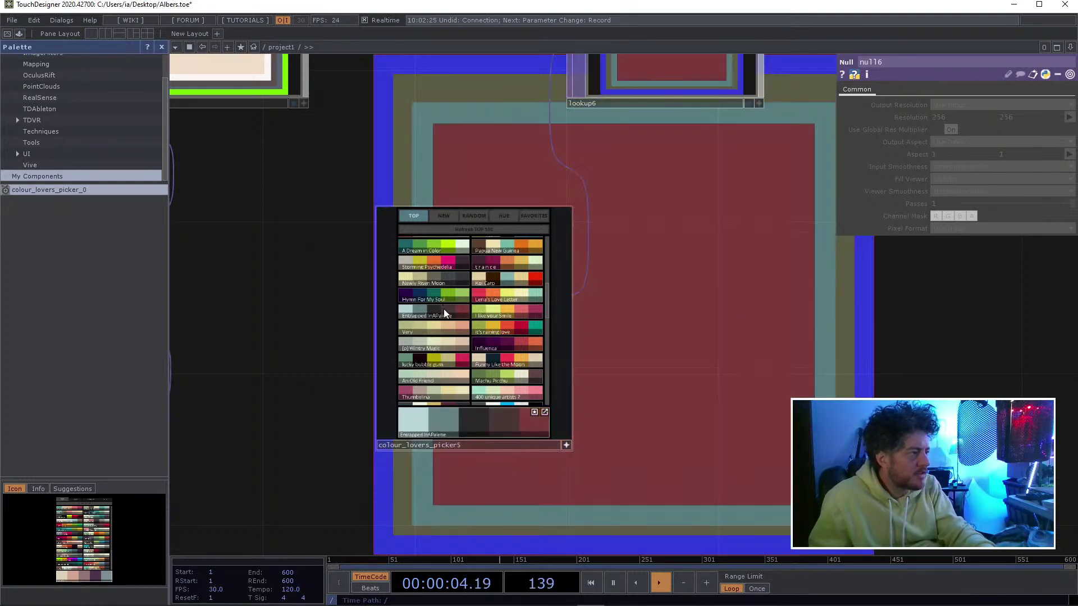
left_click(441, 329)
left_click(438, 345)
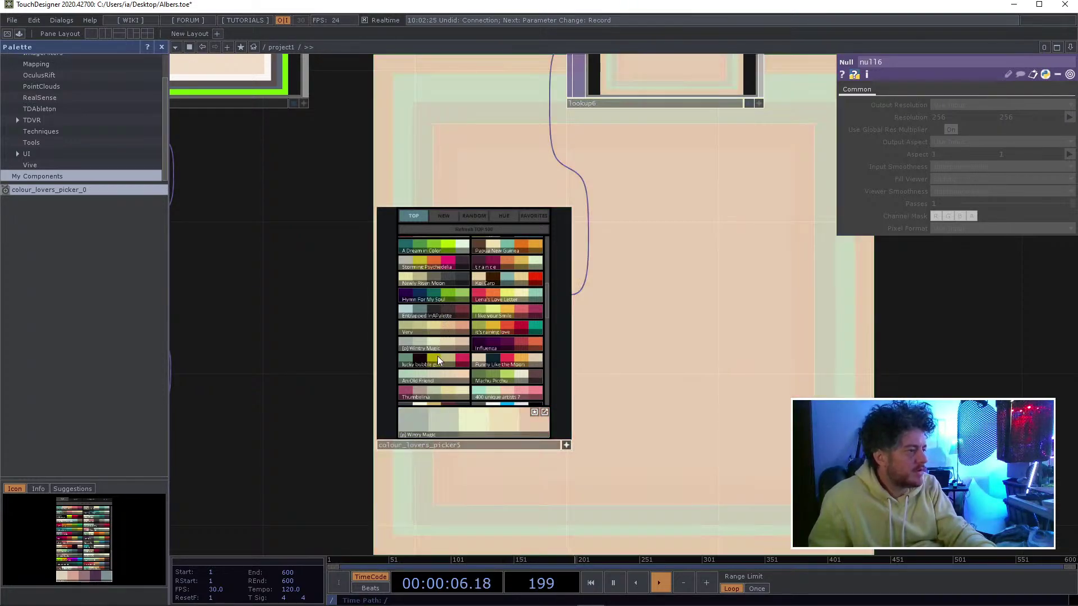
left_click(437, 356)
- Add a Keyboard In CHOP to the network near moviefileout1, above null6
left_click_drag(641, 312, 438, 348)
scroll(501, 345, "down", 5)
left_click_drag(724, 347, 491, 427)
left_click(652, 96)
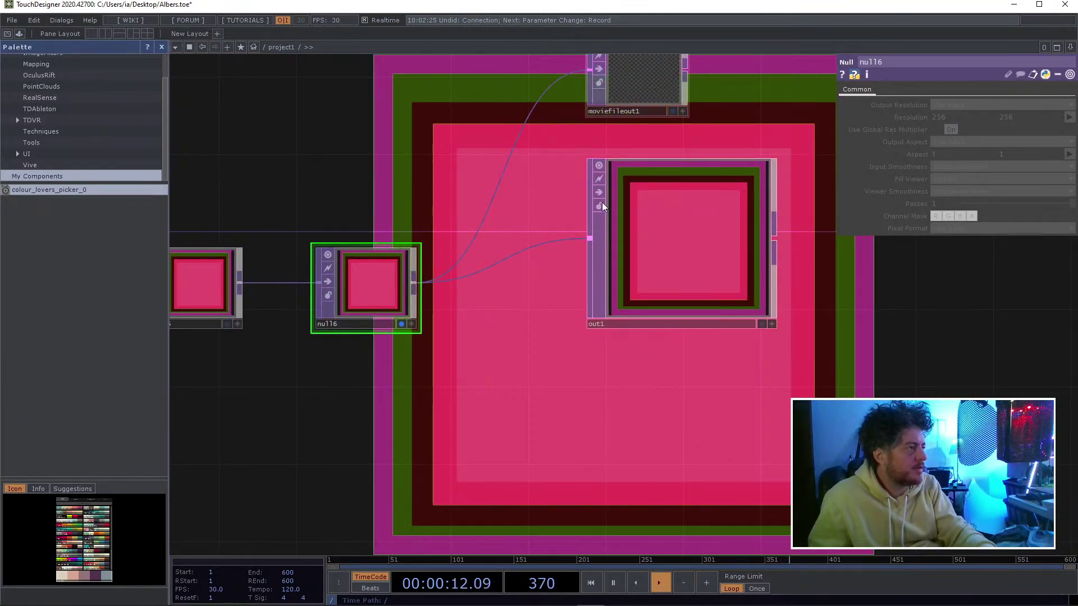
left_click_drag(530, 200, 579, 349)
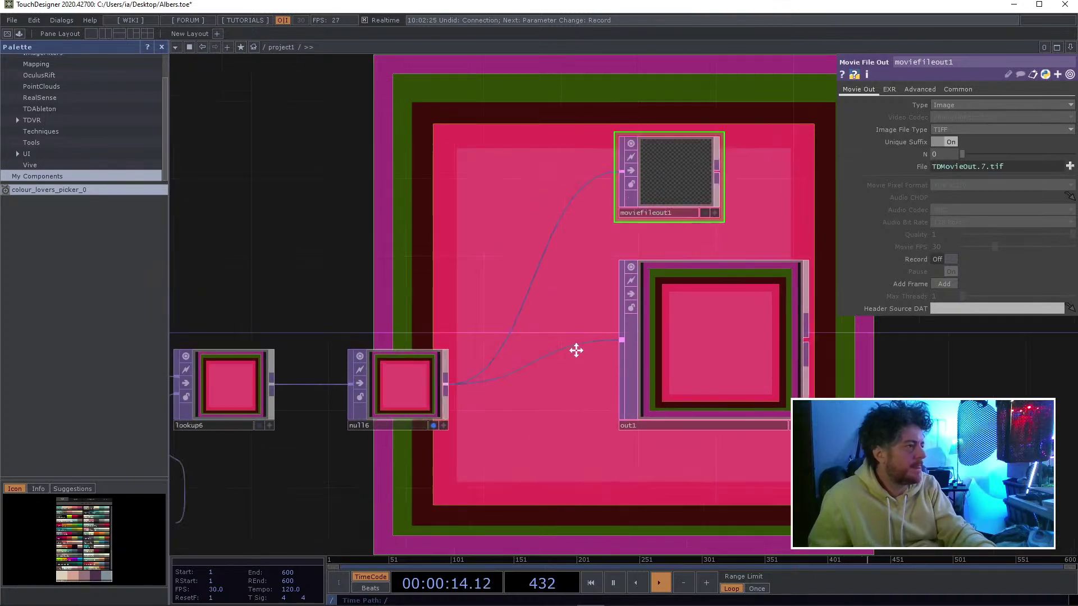
key("Tab")
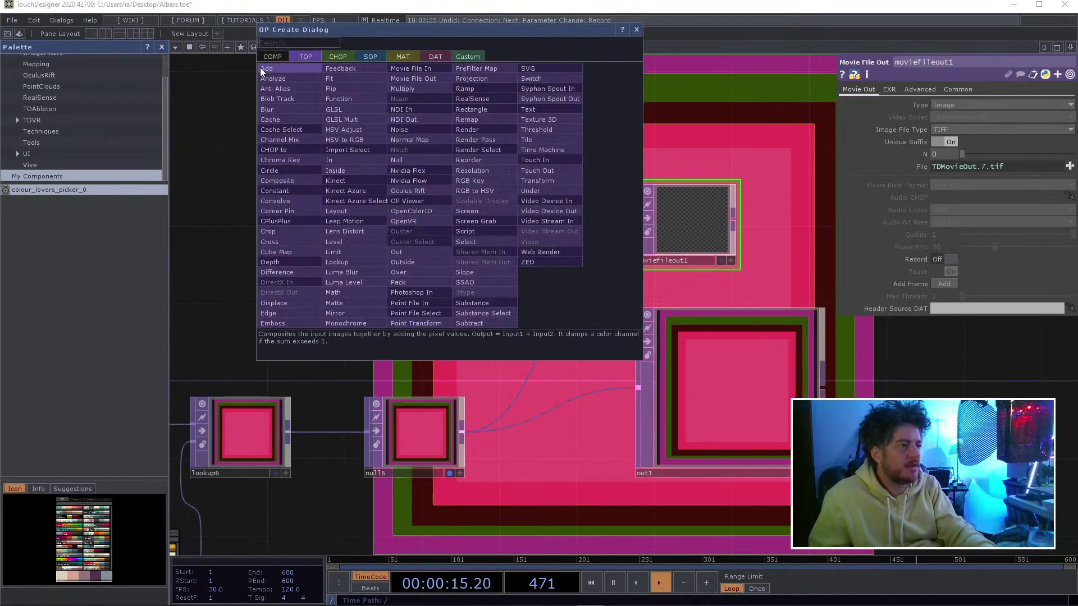
left_click(338, 56)
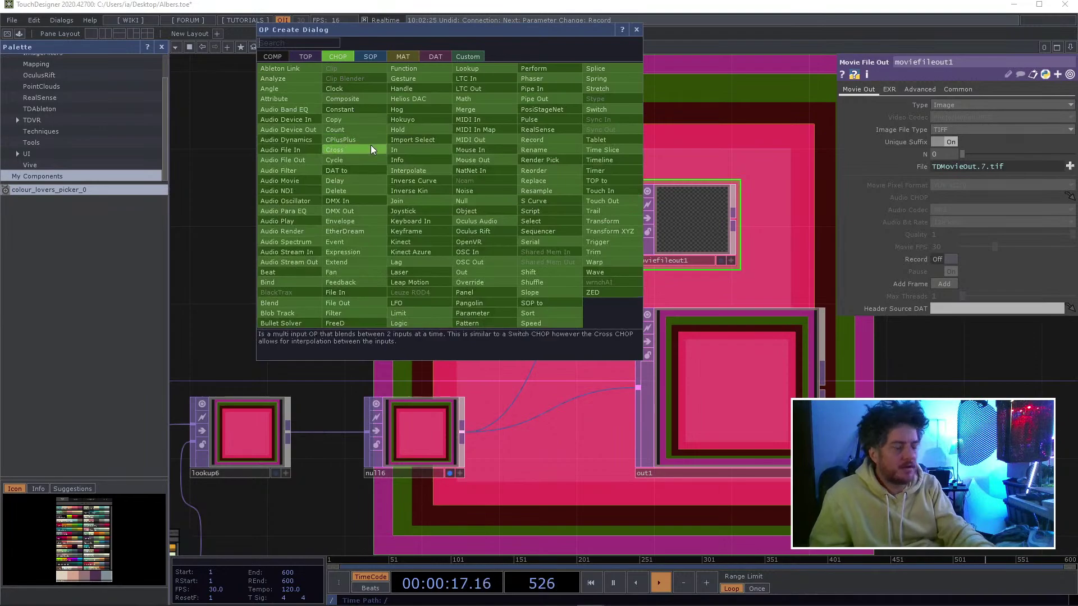
type("keybo")
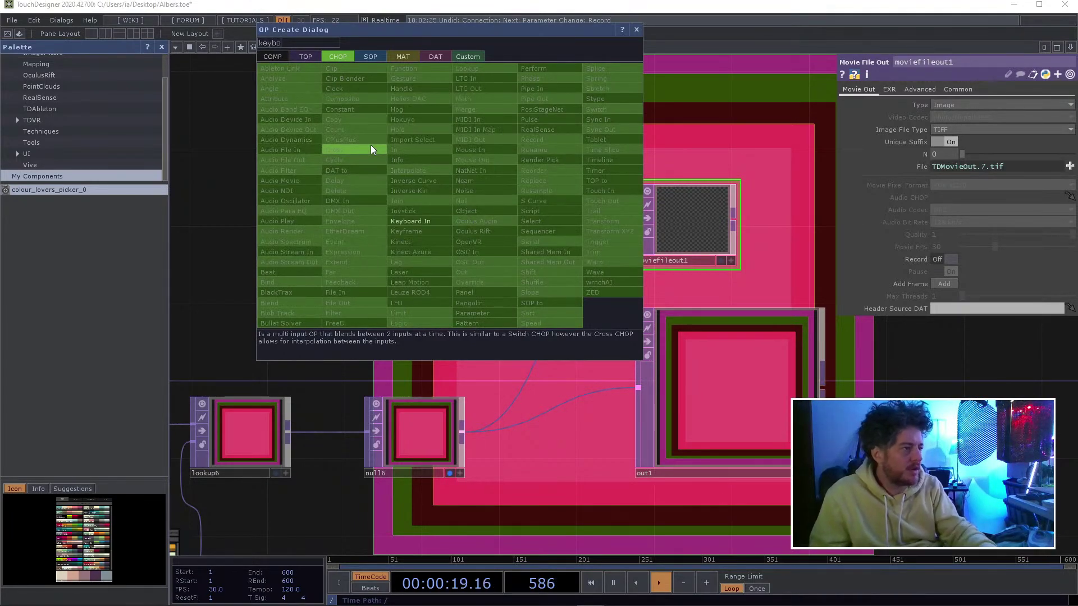
left_click(420, 222)
left_click(443, 215)
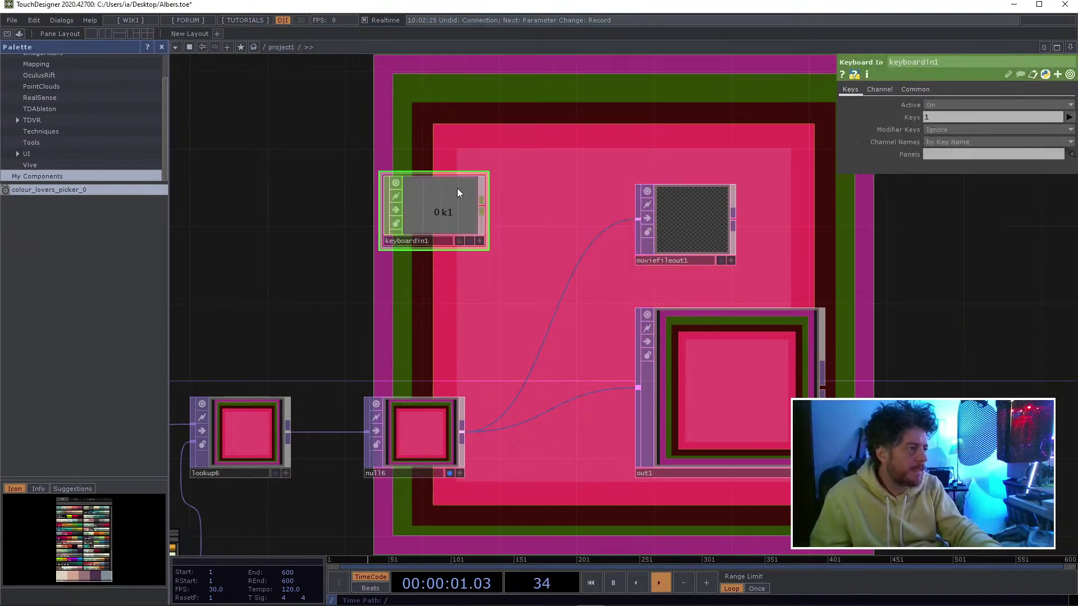
- Append a Null CHOP to keyboardin1 and move keyboardin1 further away from it to space the two nodes
left_click(955, 117)
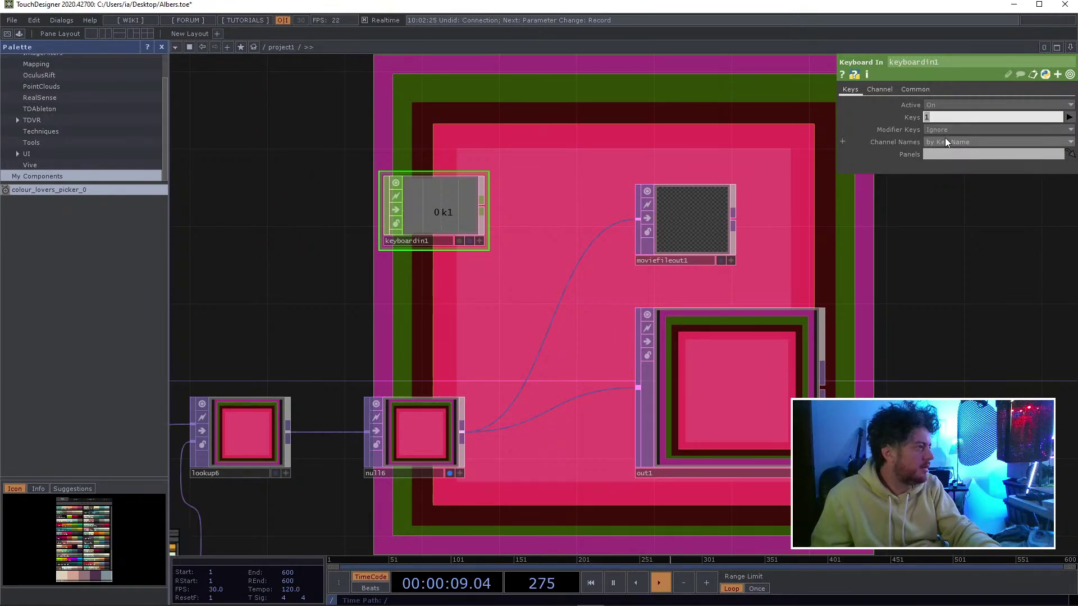
right_click(482, 213)
type("nul")
key("Return")
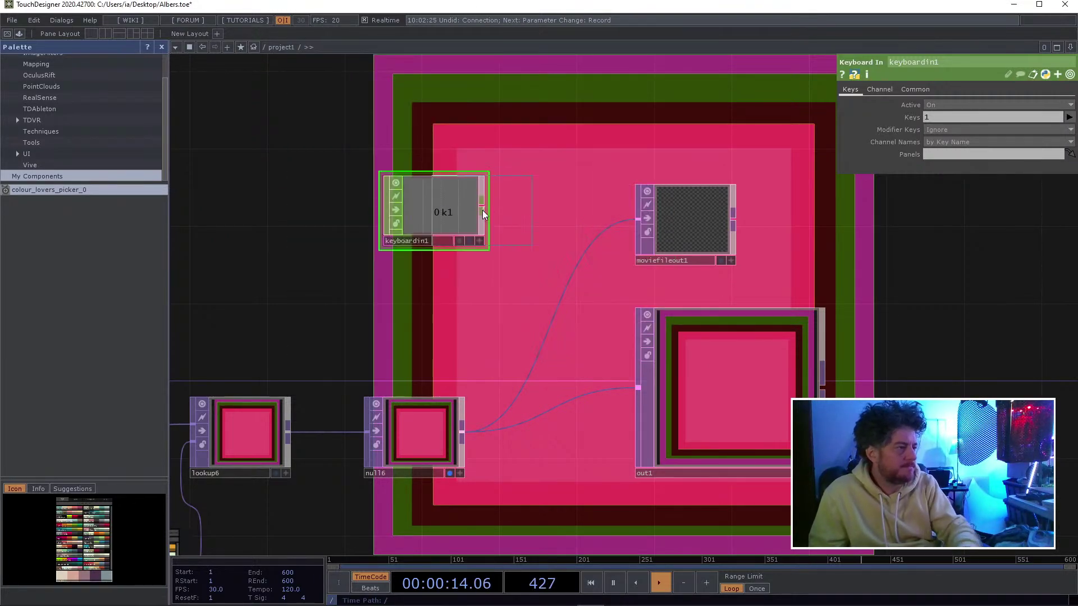
left_click_drag(329, 216, 327, 217)
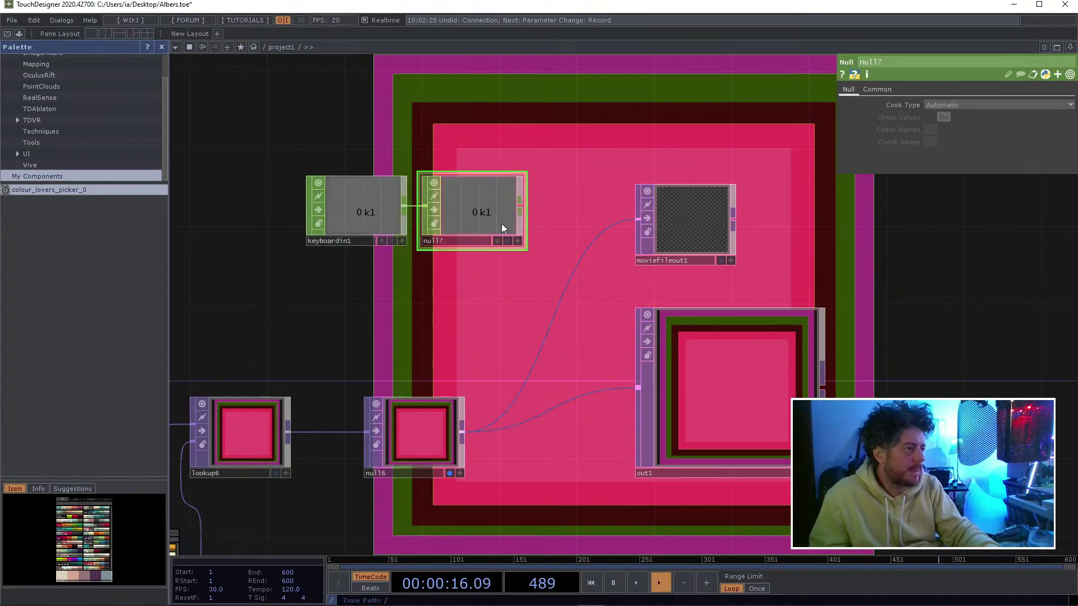
- Export the k1 channel of null7 to the Record parameter of moviefileout1
left_click(678, 223)
left_click_drag(497, 242, 953, 259)
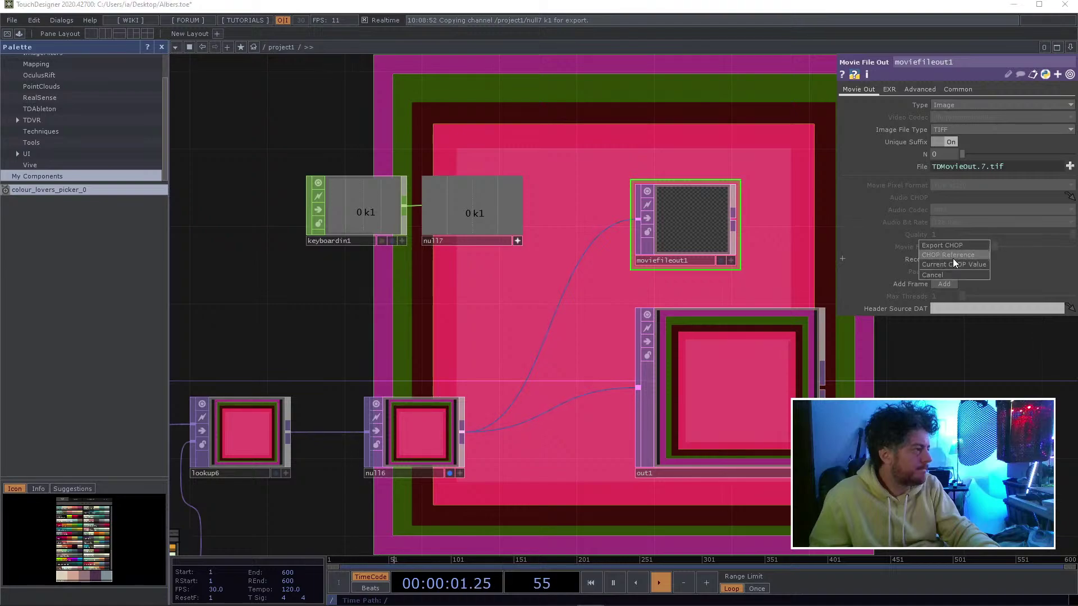
left_click(942, 242)
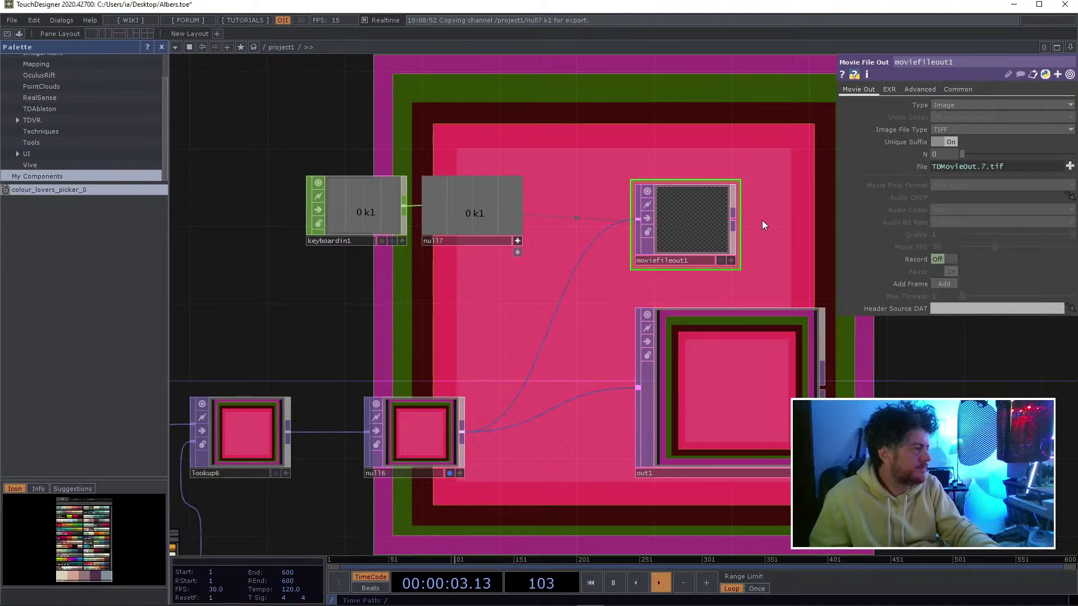
- In colour_lovers_picker5, try the Good Friends, LoversInJapan, Terra? and i demand a pancake palettes, and settle on Headache
middle_click_drag(586, 344, 530, 489)
left_click_drag(597, 389, 736, 275)
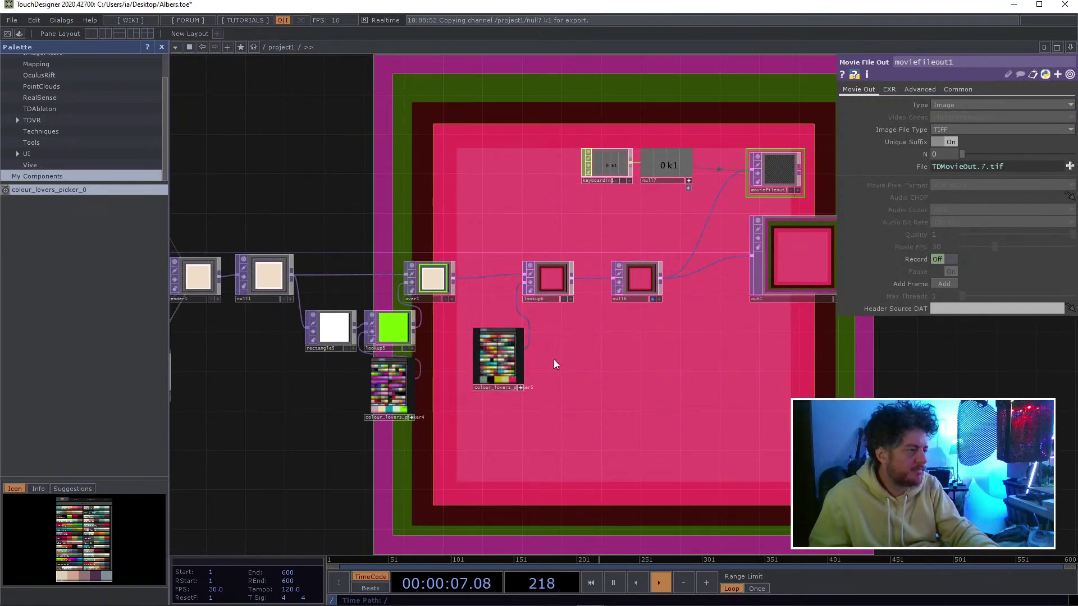
scroll(554, 359, "up", 4)
left_click_drag(500, 355, 583, 432)
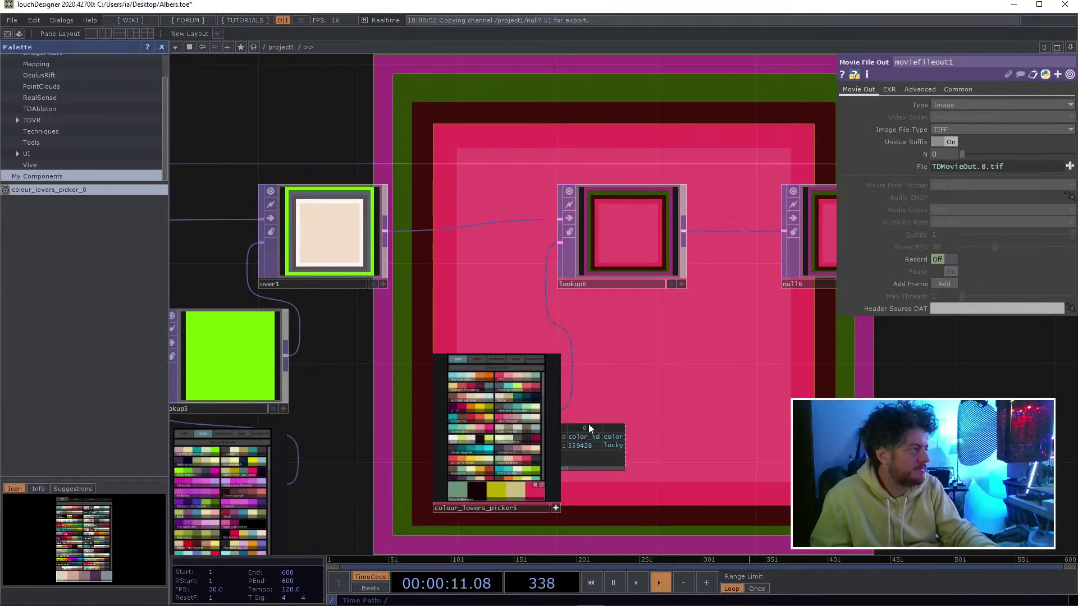
scroll(629, 443, "up", 5)
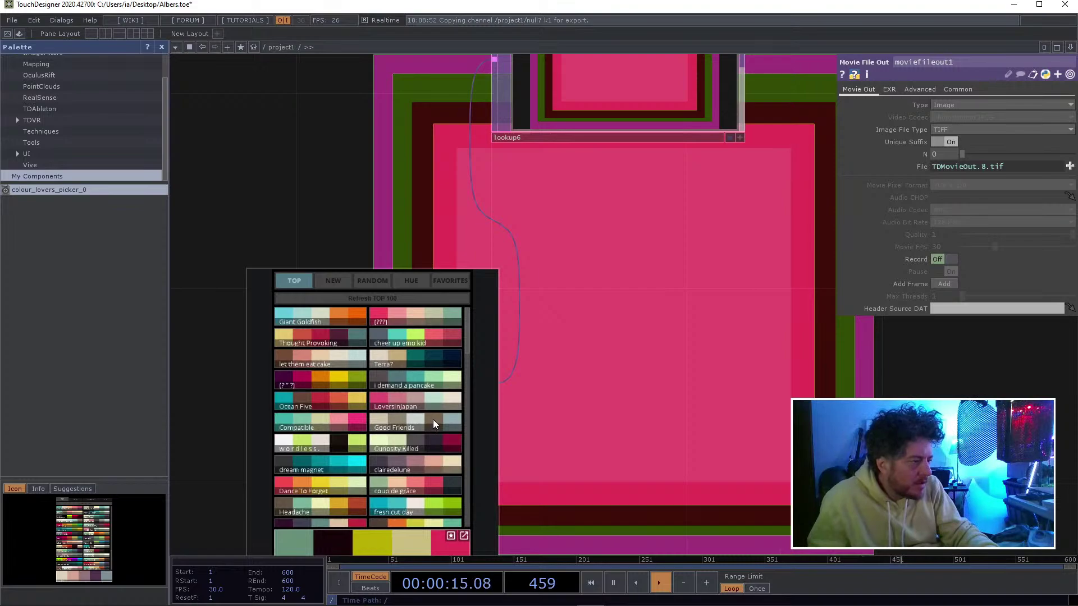
left_click(433, 419)
left_click(432, 403)
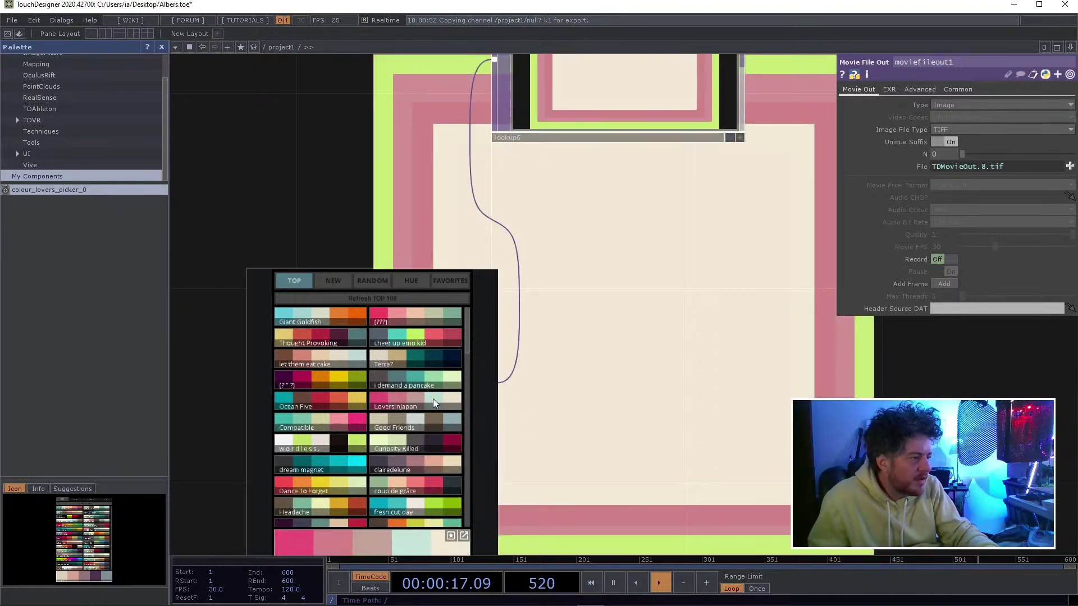
left_click(432, 354)
left_click(432, 382)
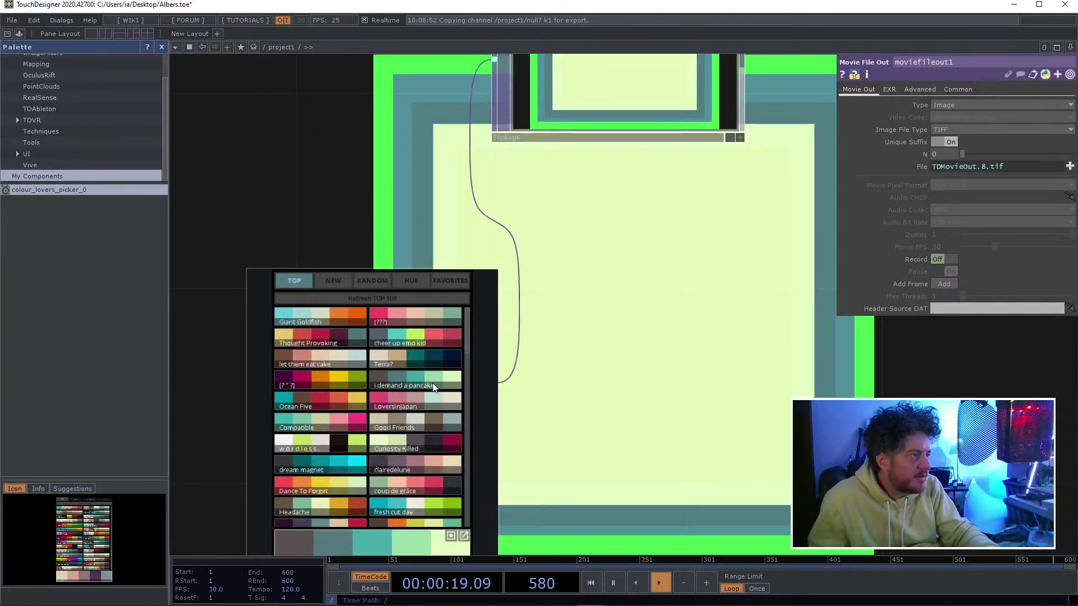
left_click(339, 503)
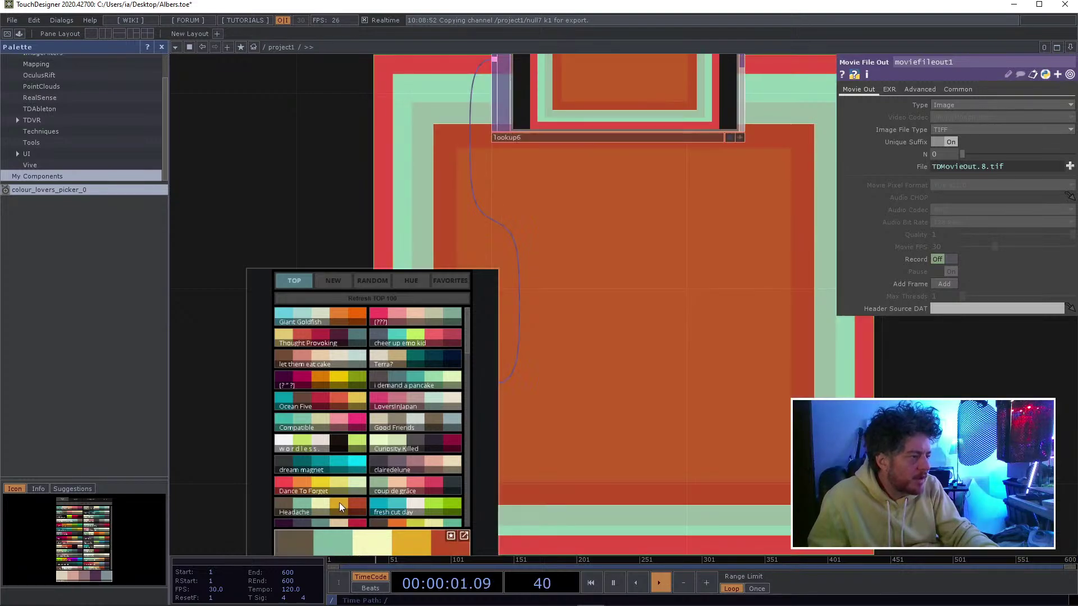
- Go further down the TOP palettes and apply Influenza, lucky bubble gum and Very, ending on it's raining love
scroll(376, 507, "down", 5)
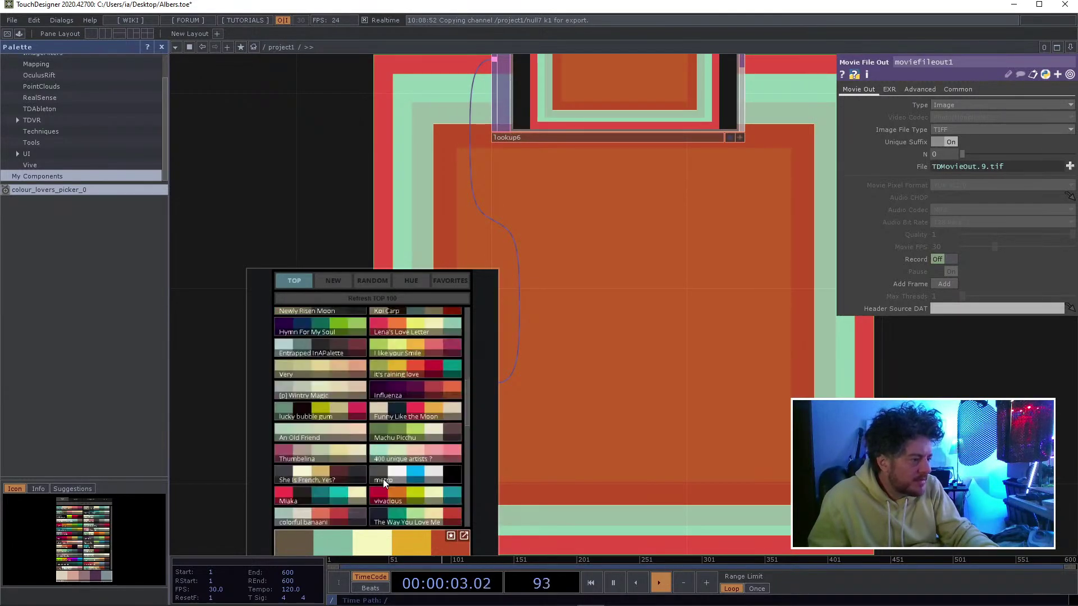
left_click(433, 394)
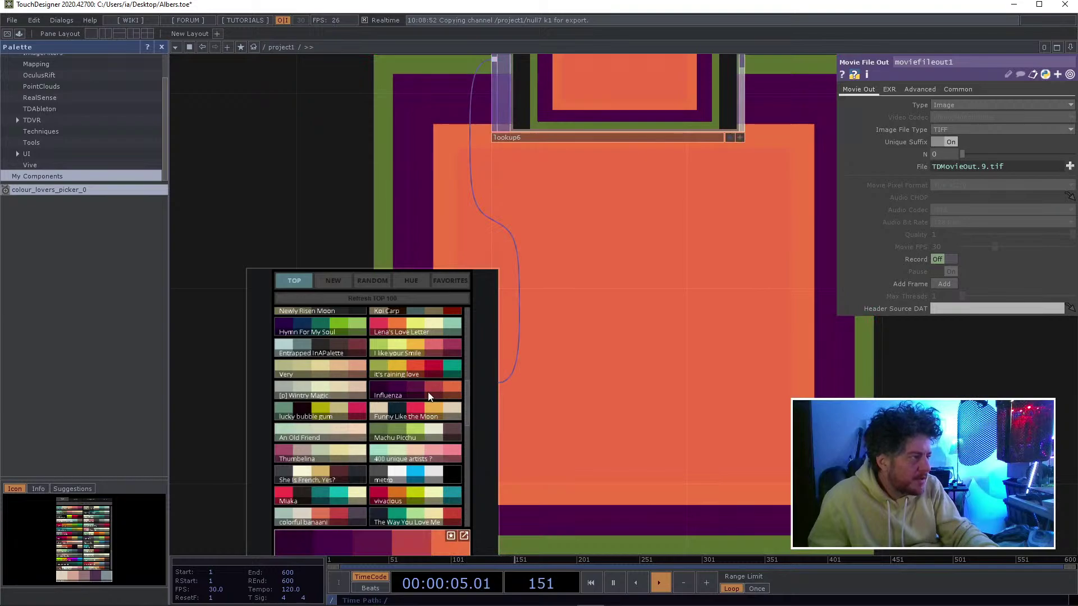
left_click(335, 405)
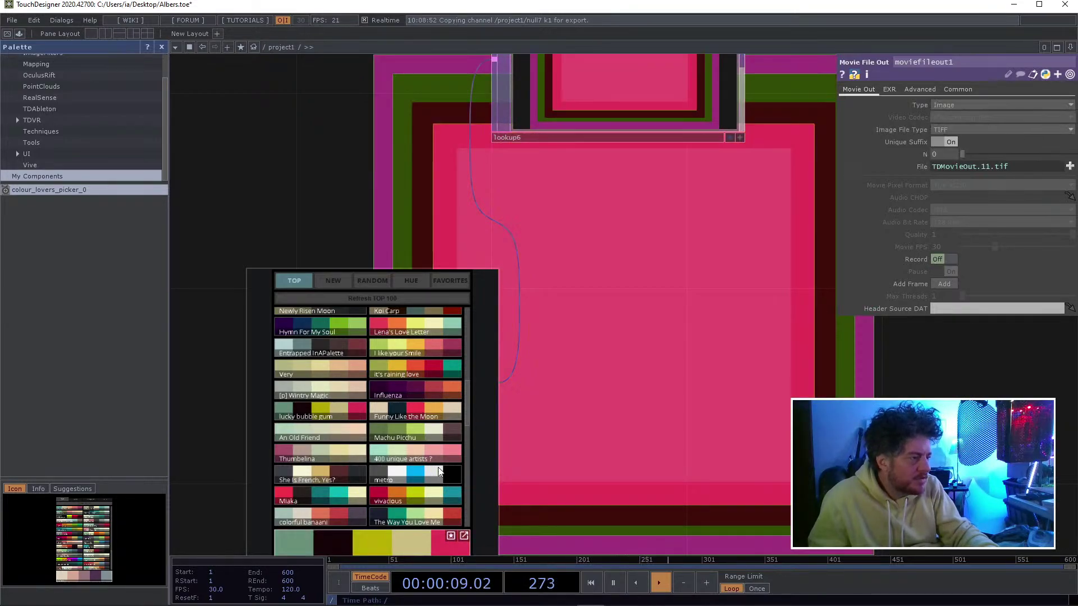
left_click(416, 366)
left_click(342, 370)
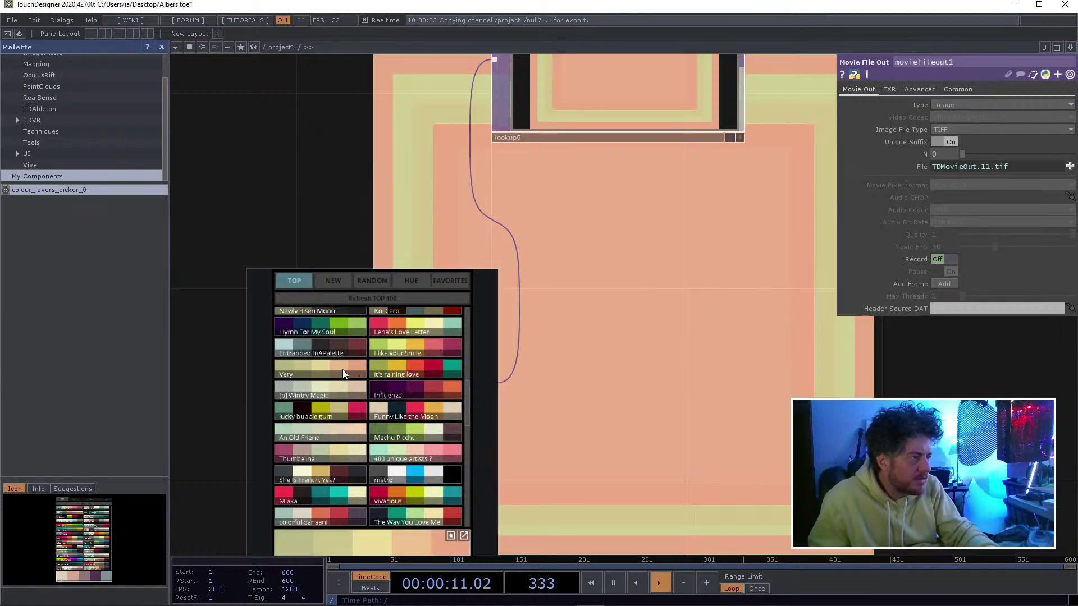
left_click(392, 375)
- Near the end of the TOP palettes, try 400 Lovers, Sweet Lolly, mai and Christina, settle on Carrot Cafe, and save the project
scroll(392, 459, "down", 5)
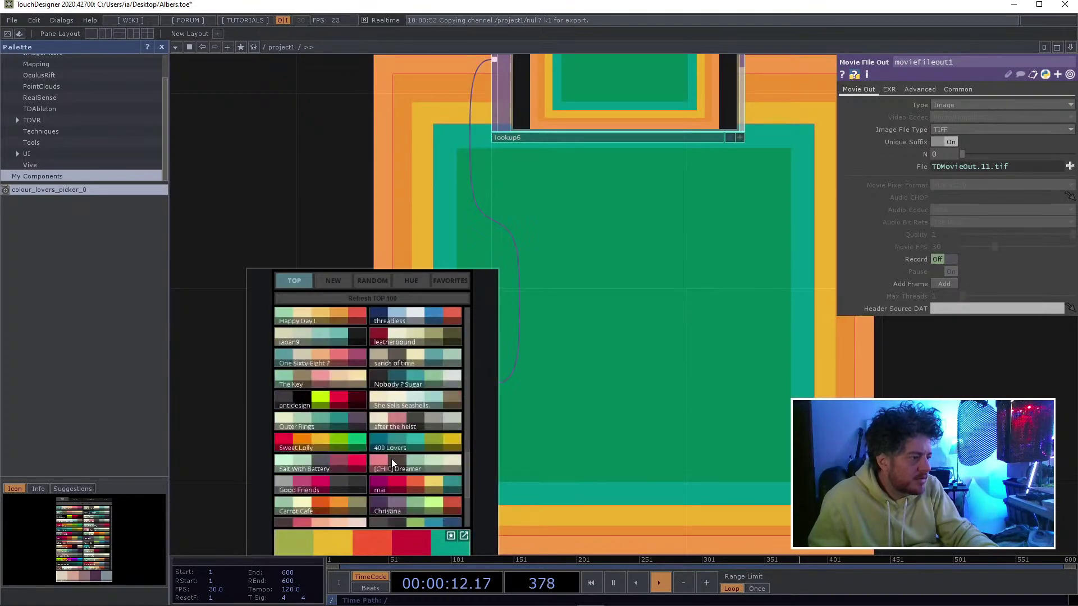
left_click(436, 446)
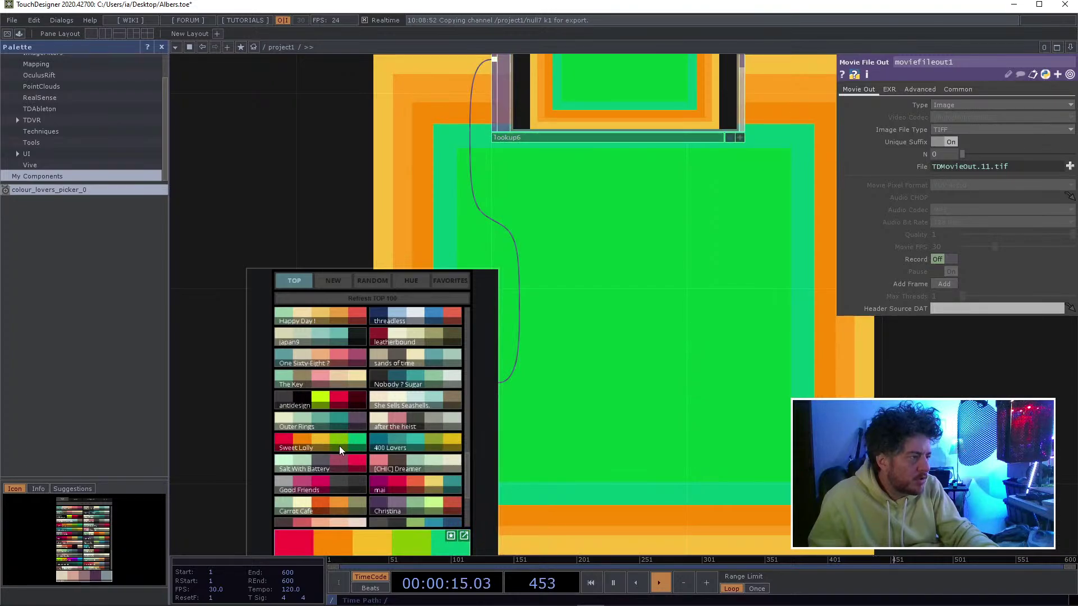
left_click(454, 481)
left_click(444, 503)
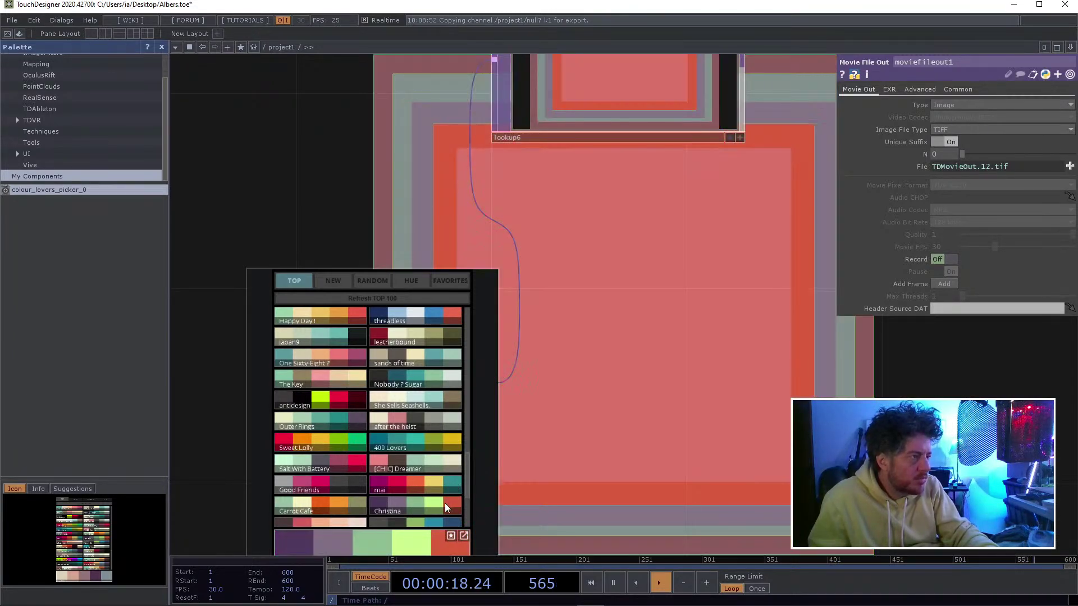
left_click(335, 500)
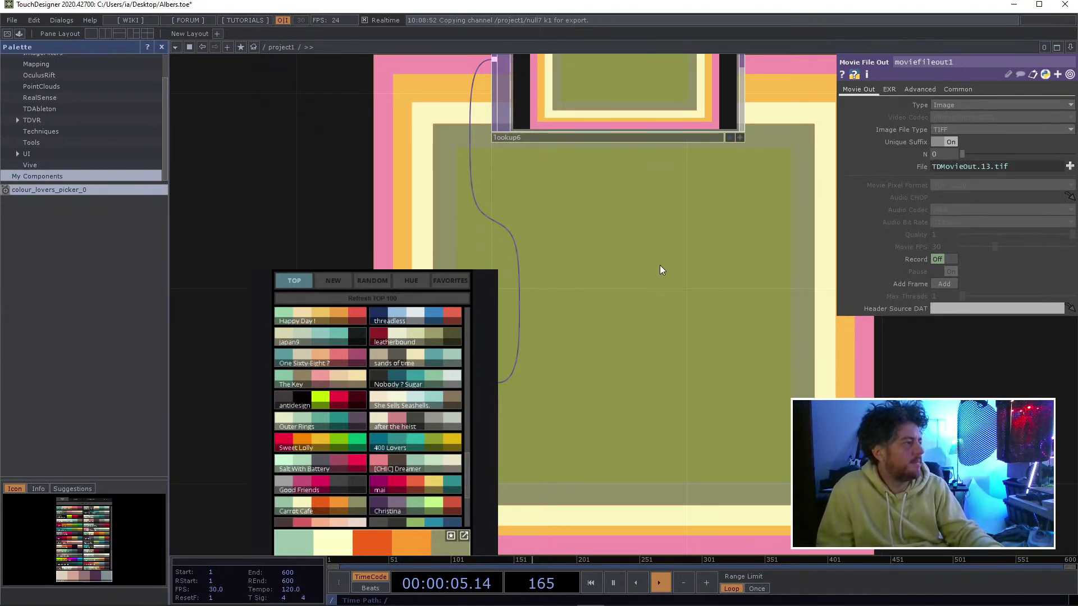
key("ctrl+s")
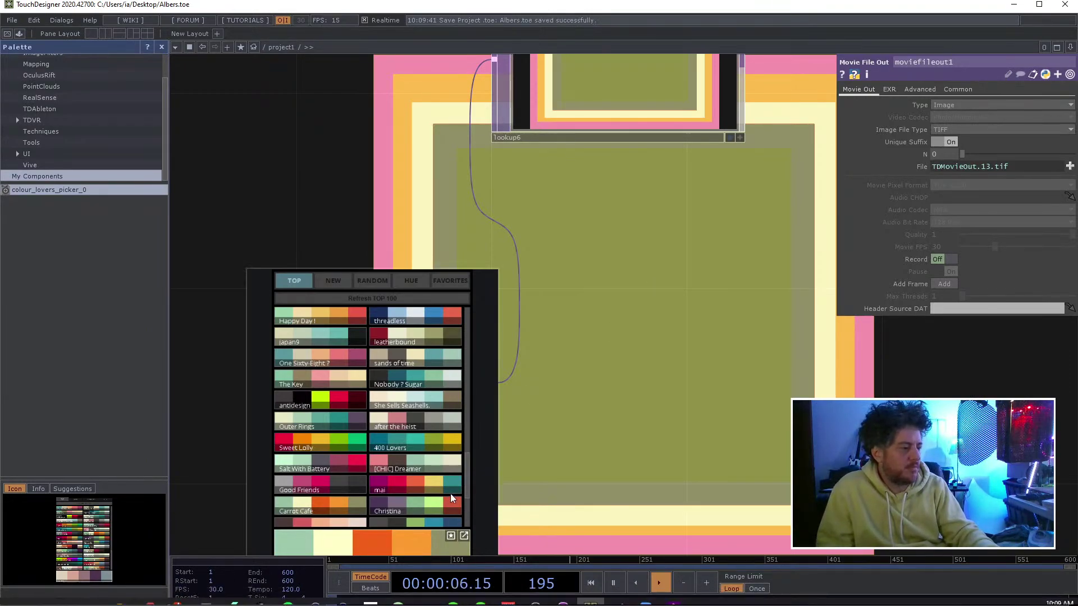
- Browse for moviefileout1's output file and look through the exported TDMovieOut TIFF files on the Desktop
mouse_move(126, 600)
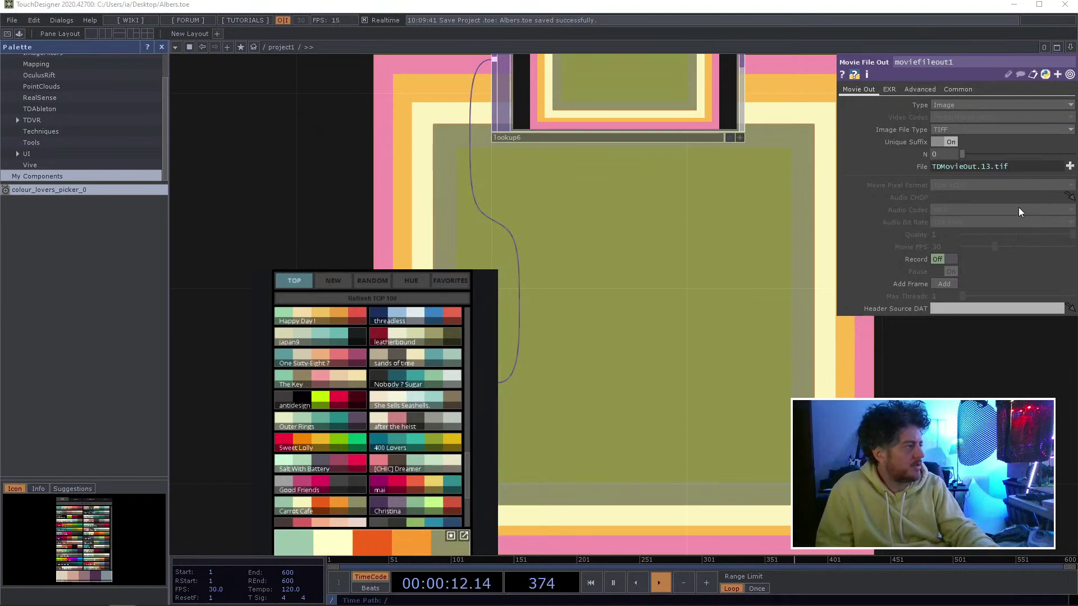
left_click(1069, 167)
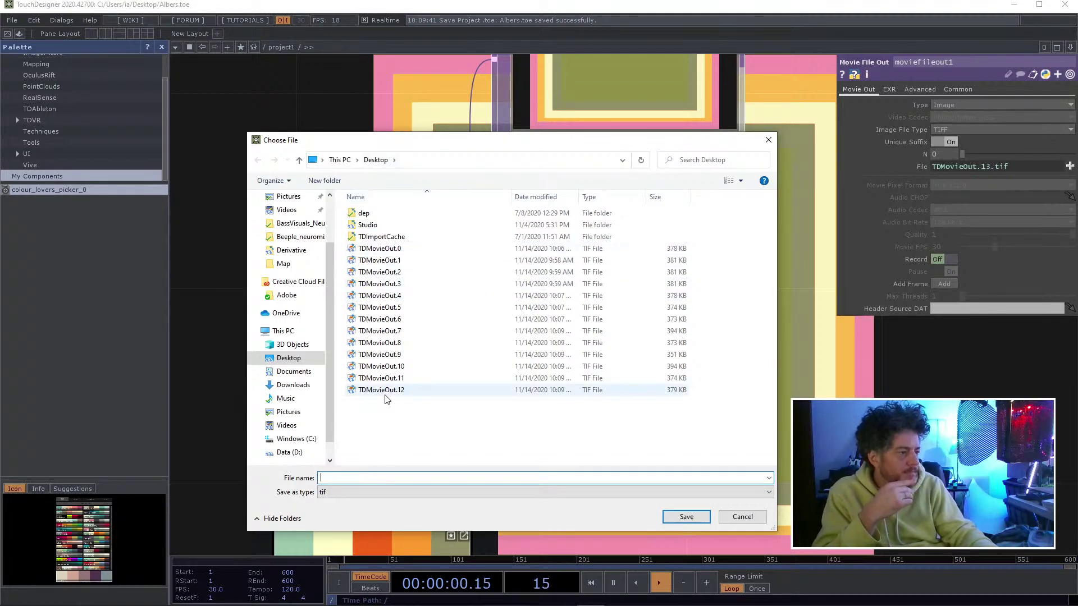
left_click(391, 251)
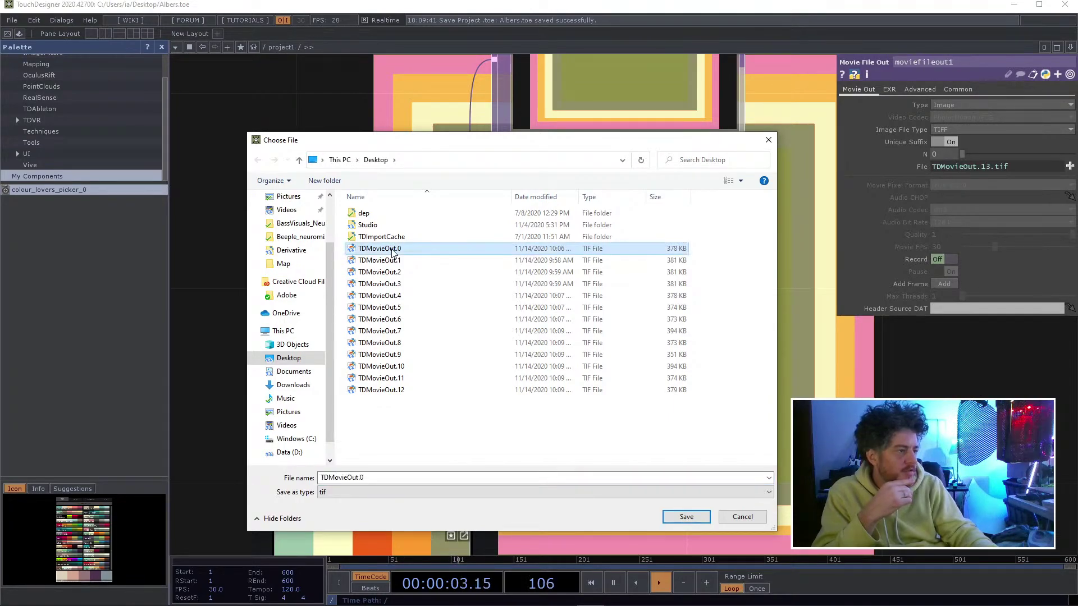
left_click(391, 356)
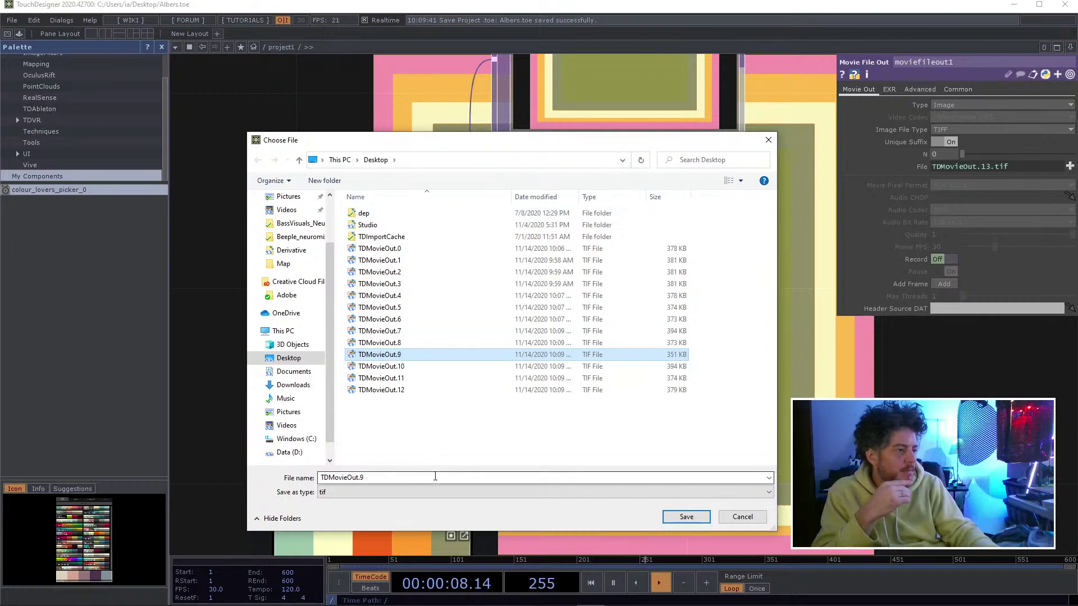
- Display the Desktop files as medium and finally large icons to compare the exported stills
left_click(420, 433)
right_click(420, 431)
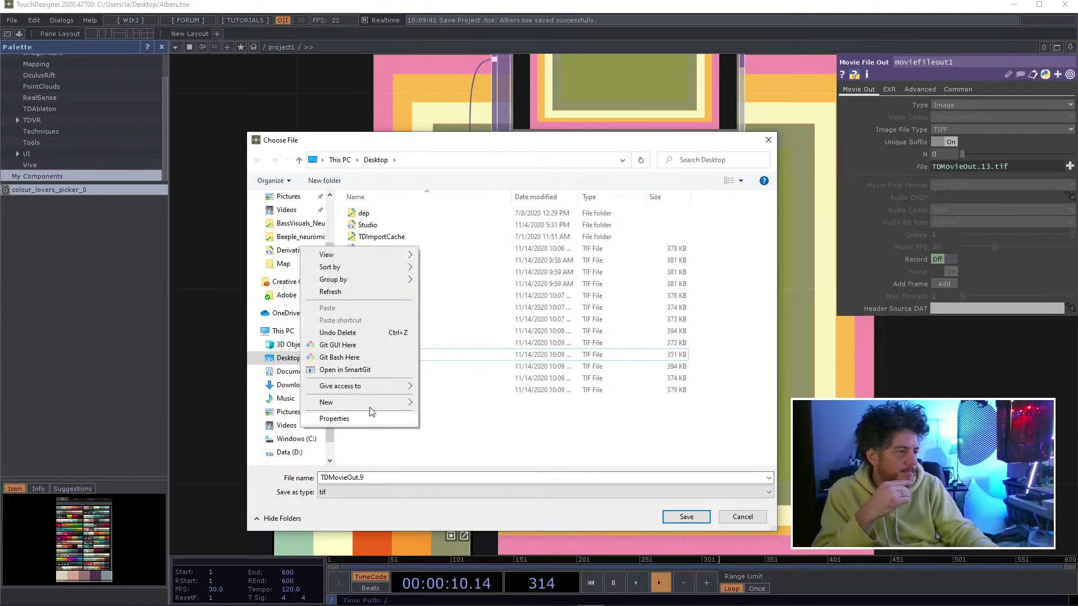
mouse_move(388, 254)
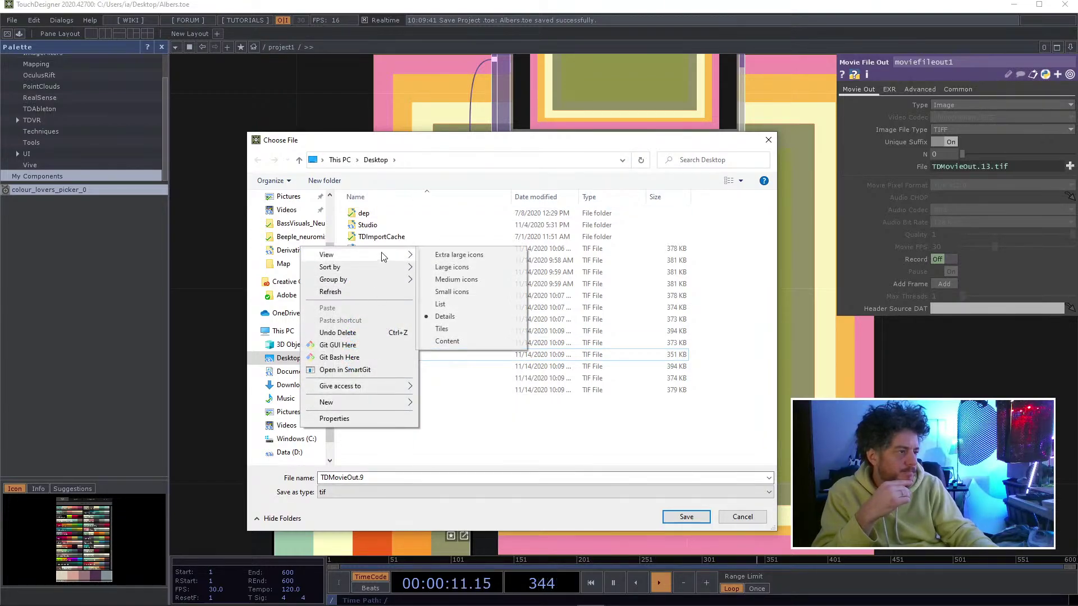
left_click(434, 280)
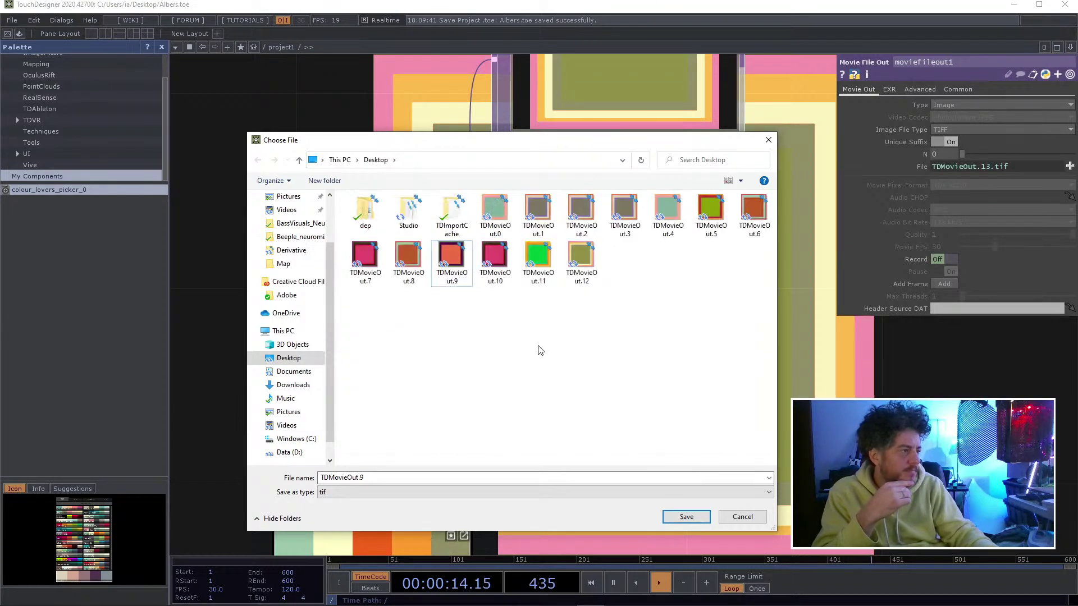
right_click(380, 339)
mouse_move(358, 365)
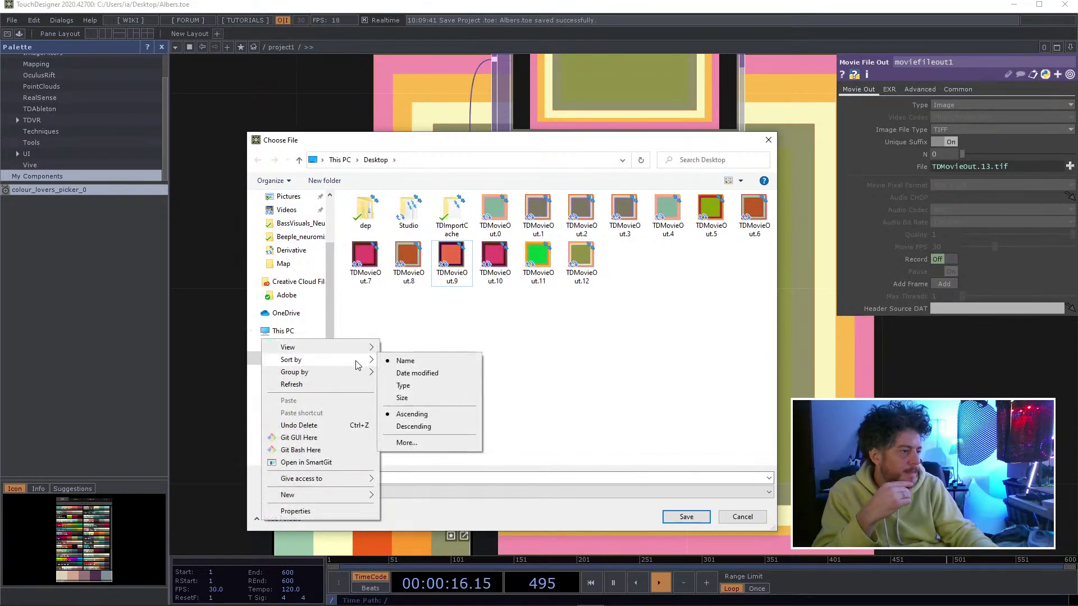
left_click(422, 358)
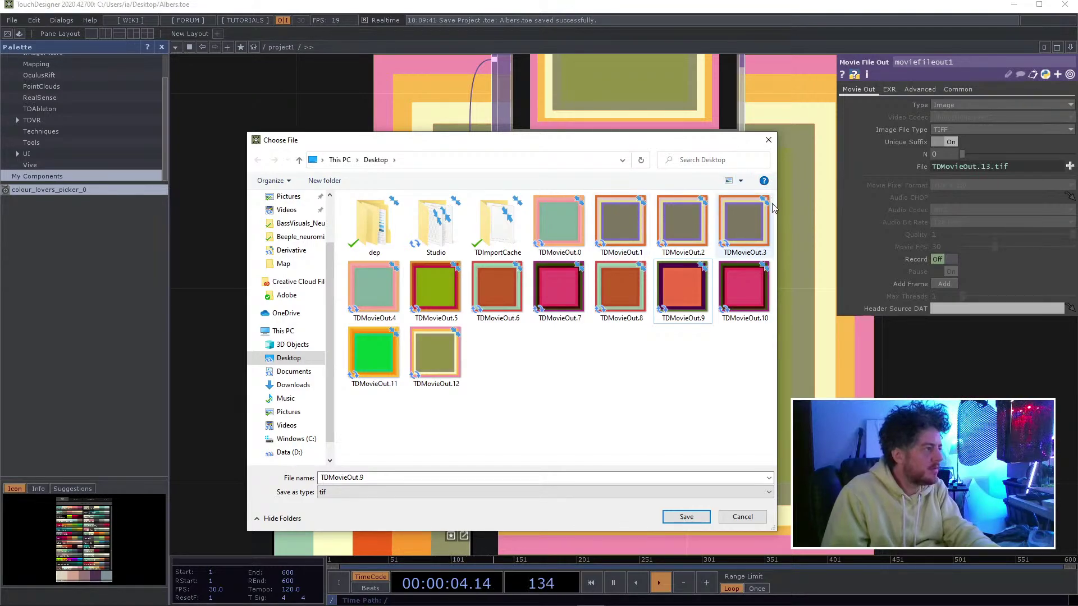
- Compare the similar stills and delete TDMovieOut.0, TDMovieOut.2 and TDMovieOut.3 from the Desktop
left_click(701, 230)
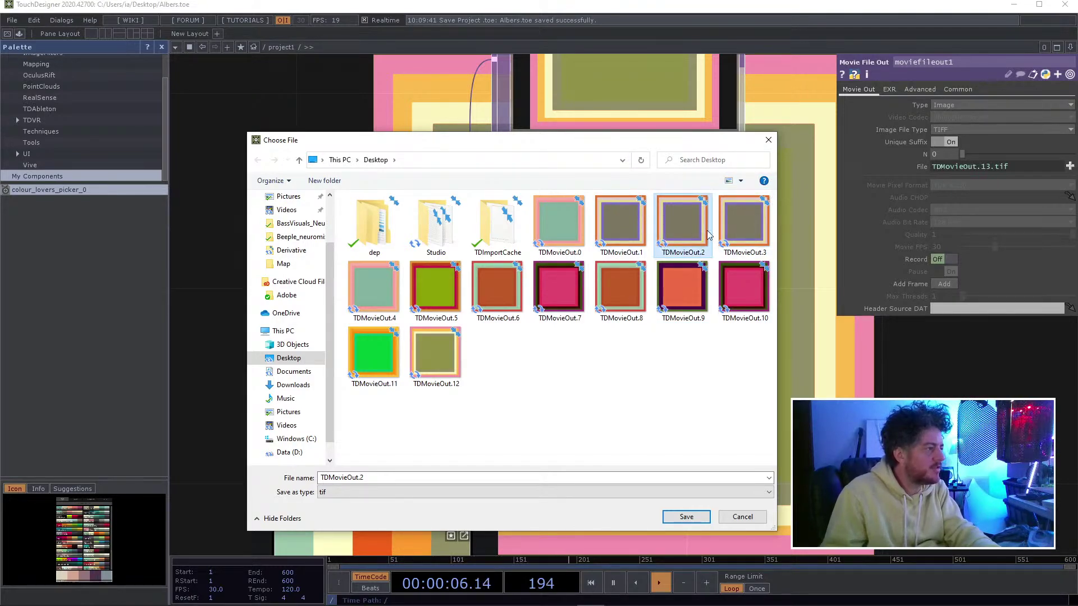
left_click(561, 241)
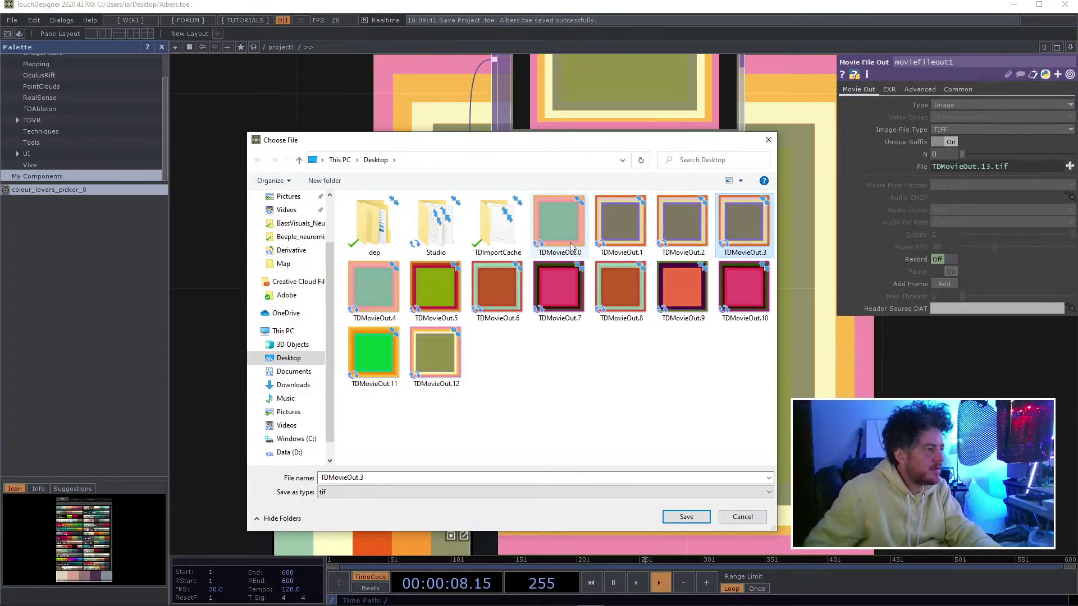
double_click(561, 242)
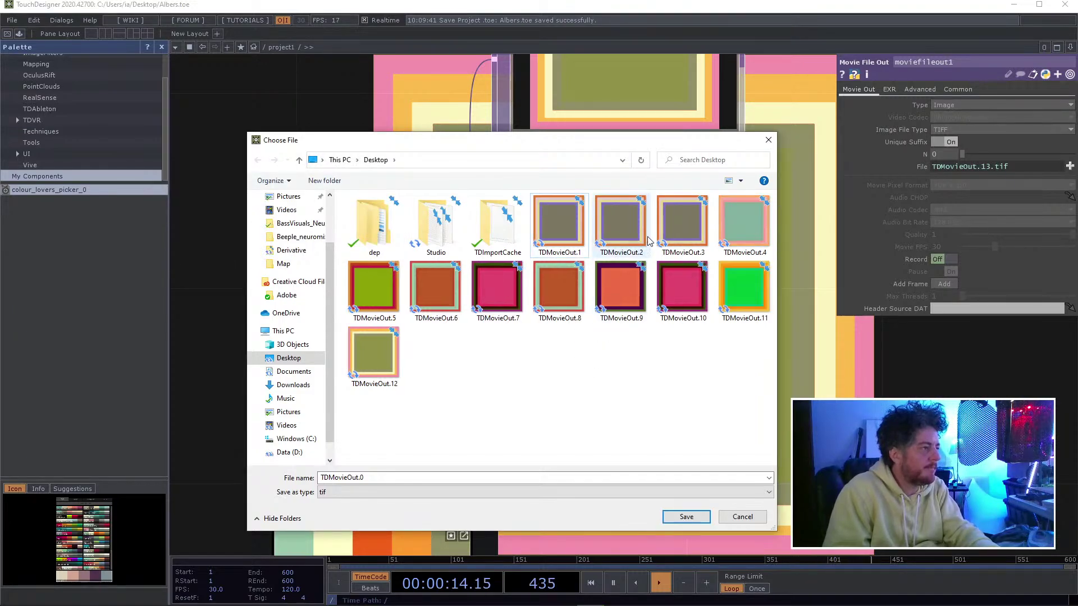
left_click(619, 235)
key("Delete")
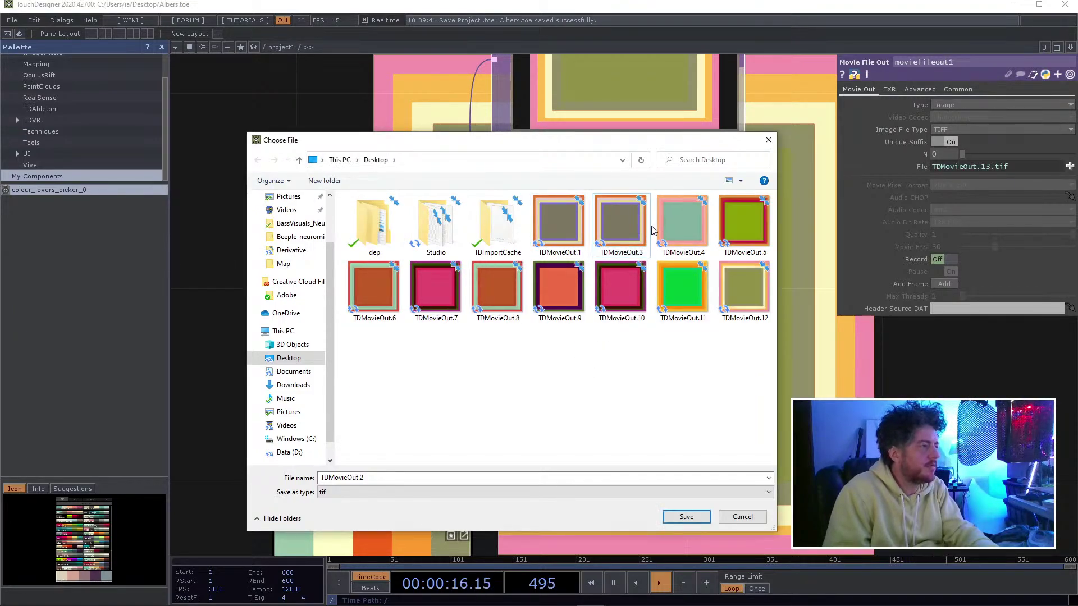
left_click(627, 224)
key("Delete")
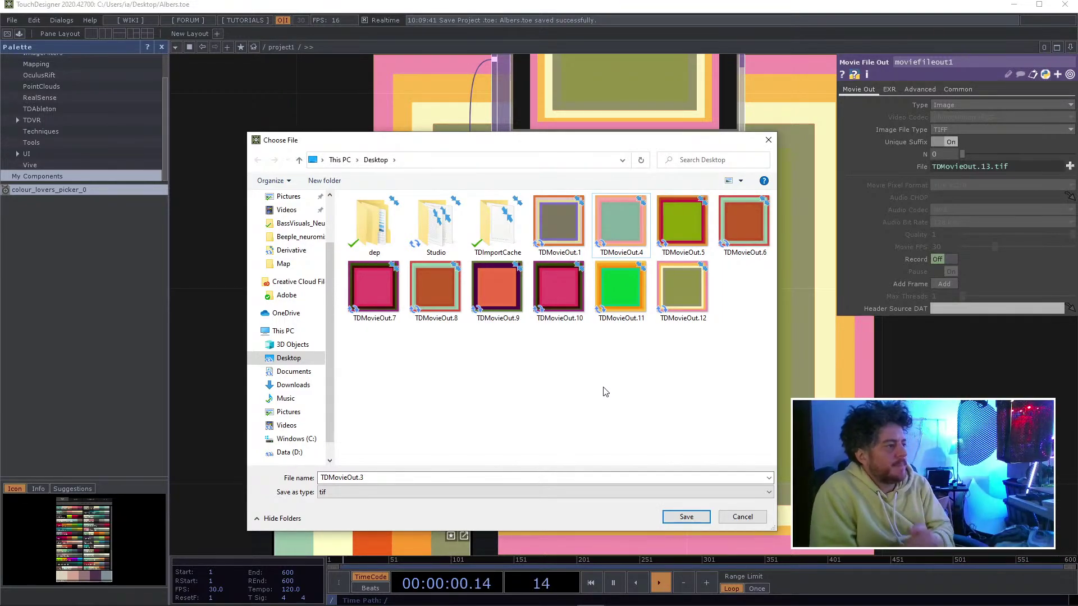
- Display the Desktop files as extra large icons and inspect the remaining TDMovieOut stills
right_click(604, 391)
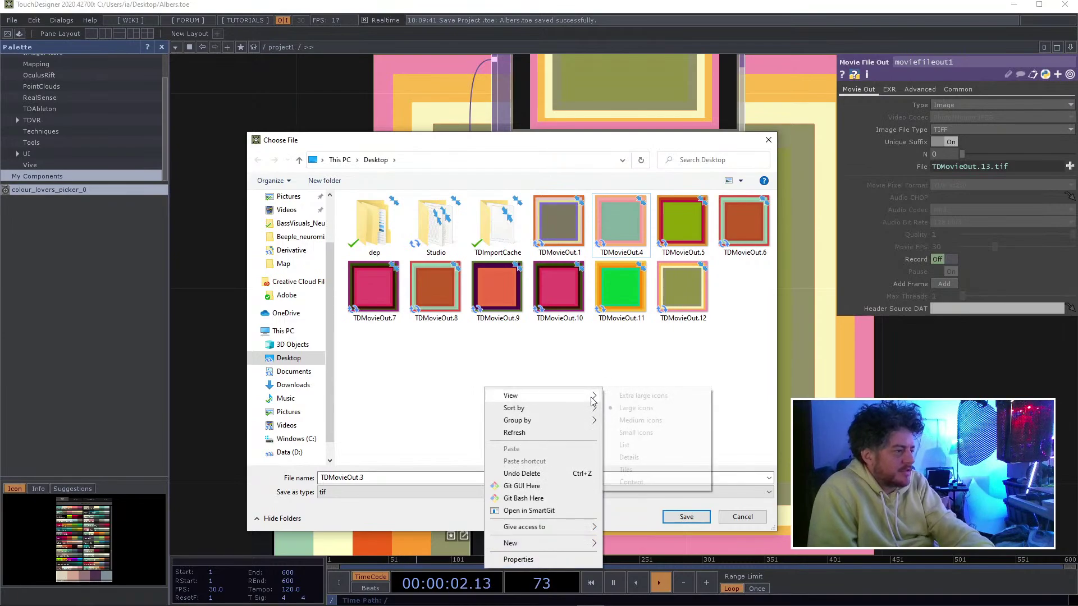
left_click(613, 395)
scroll(597, 331, "down", 6)
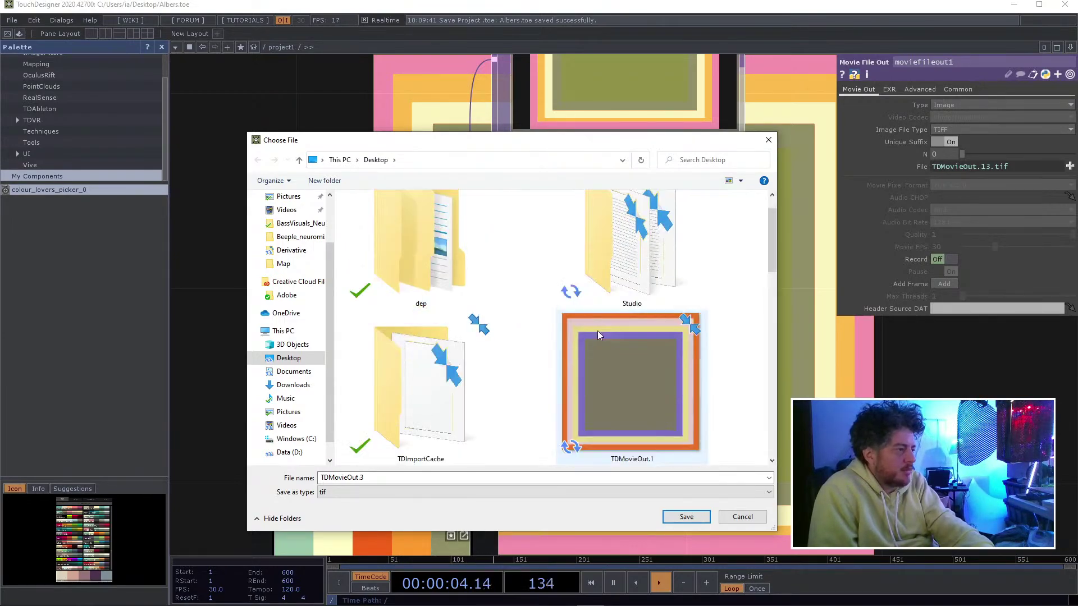
scroll(598, 334, "up", 3)
scroll(599, 335, "up", 2)
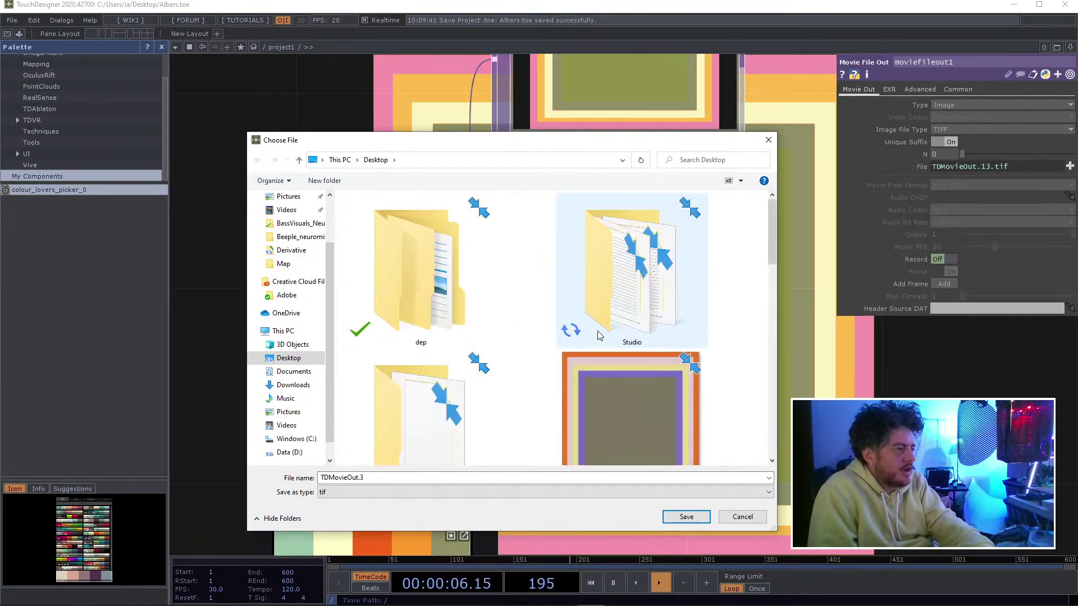
scroll(576, 339, "down", 4)
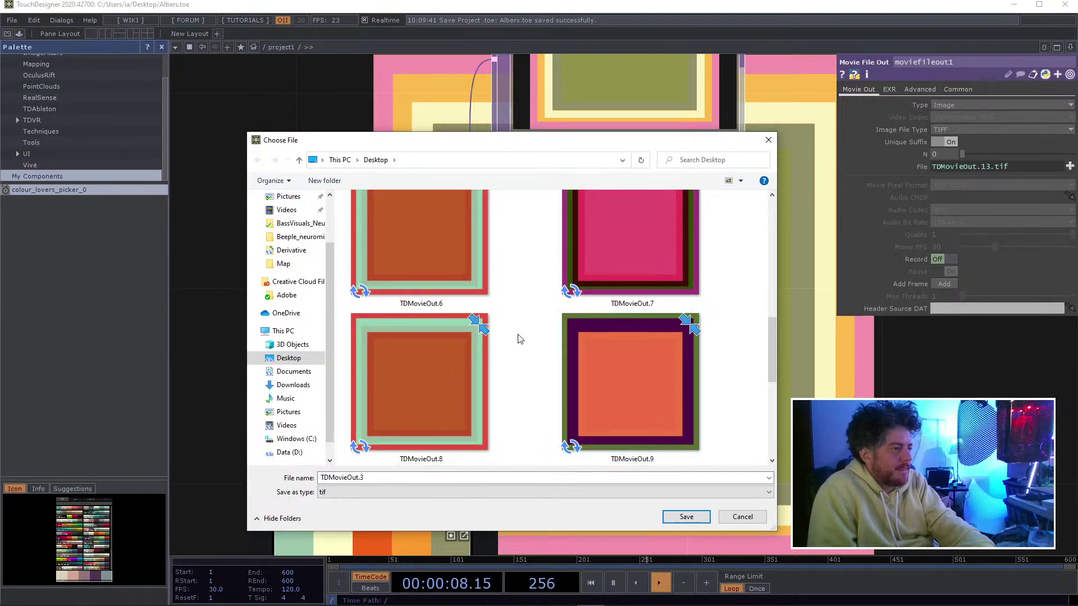
- Delete the duplicate still TDMovieOut.6 and look through the remaining exports
left_click(443, 245)
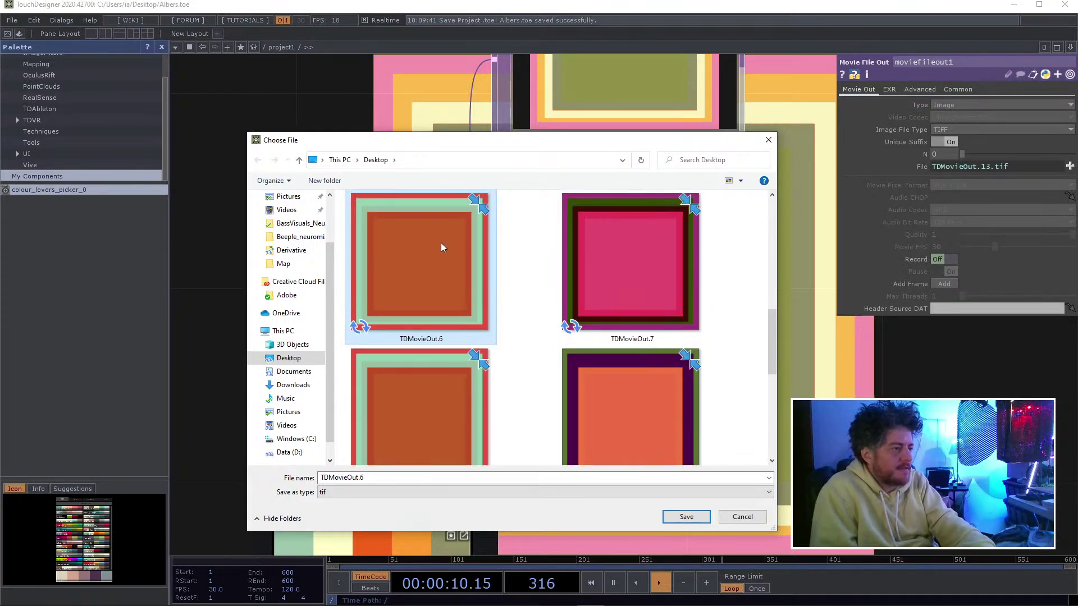
key("alt+Tab")
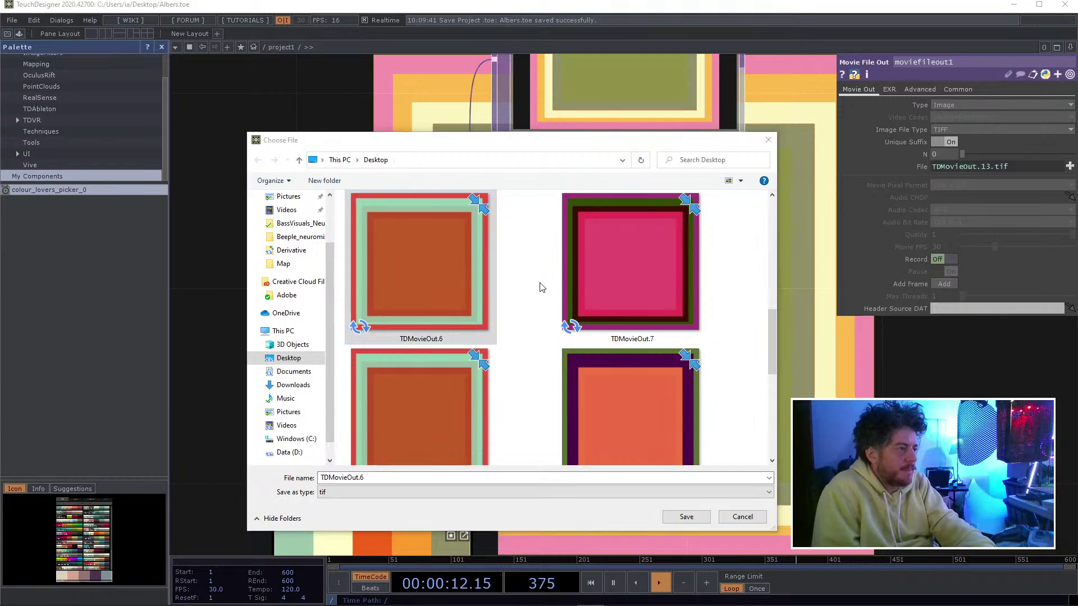
key("Return")
scroll(542, 288, "down", 2)
scroll(542, 287, "up", 5)
scroll(542, 287, "down", 3)
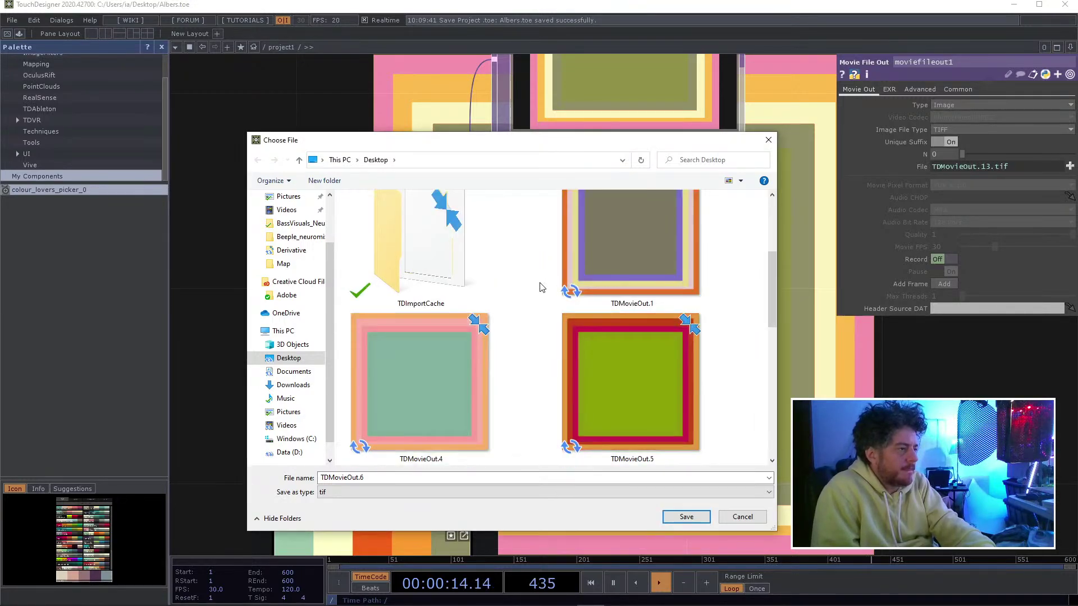
- Return the file view to large icons and delete the similar still TDMovieOut.7
right_click(541, 287)
mouse_move(525, 290)
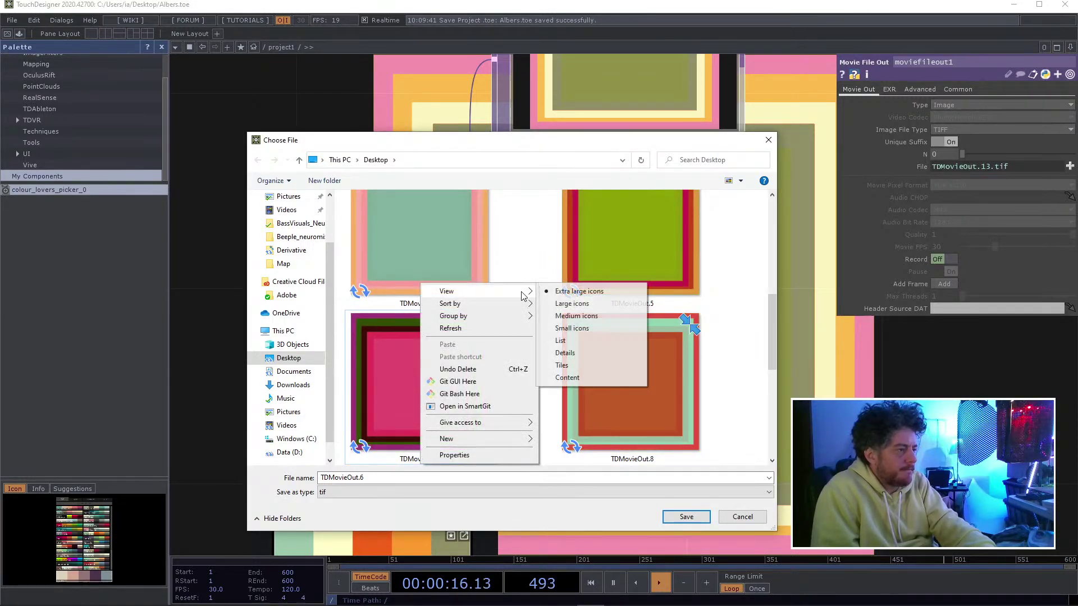
left_click(560, 303)
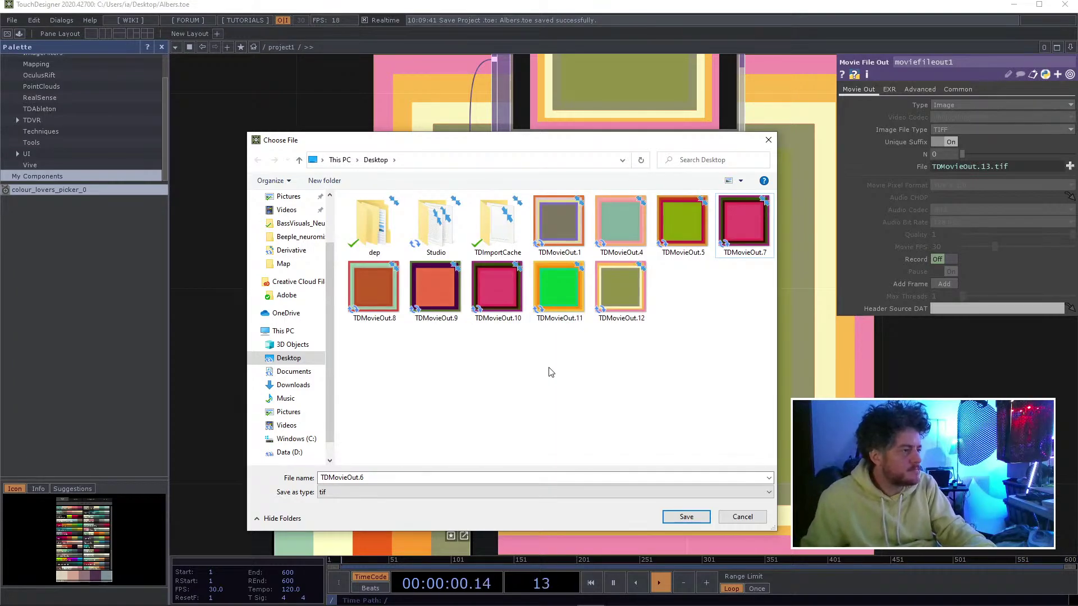
left_click(498, 289)
left_click(746, 226)
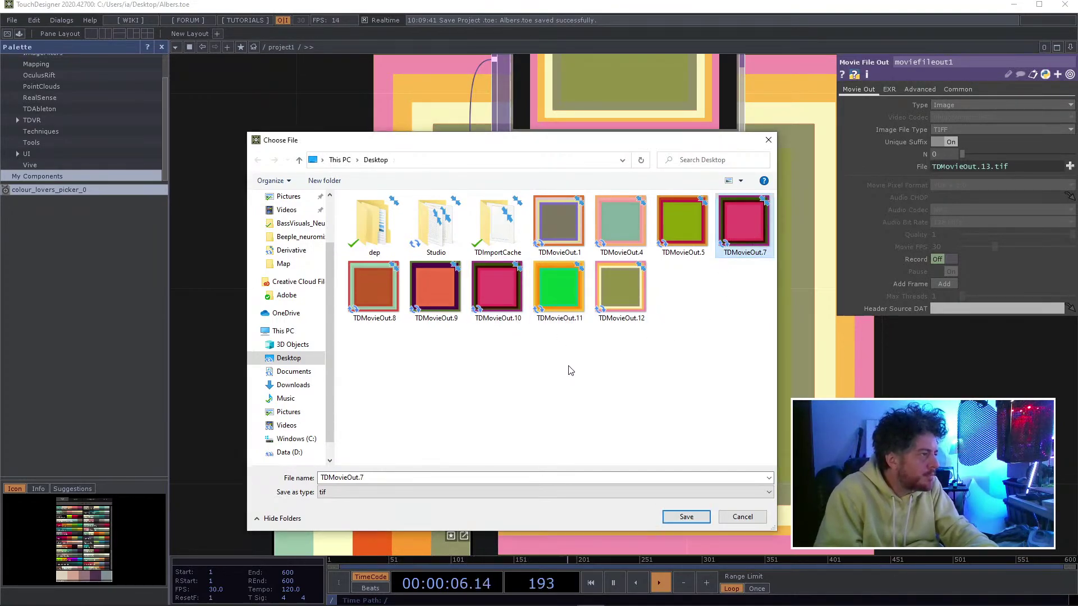
key("Delete")
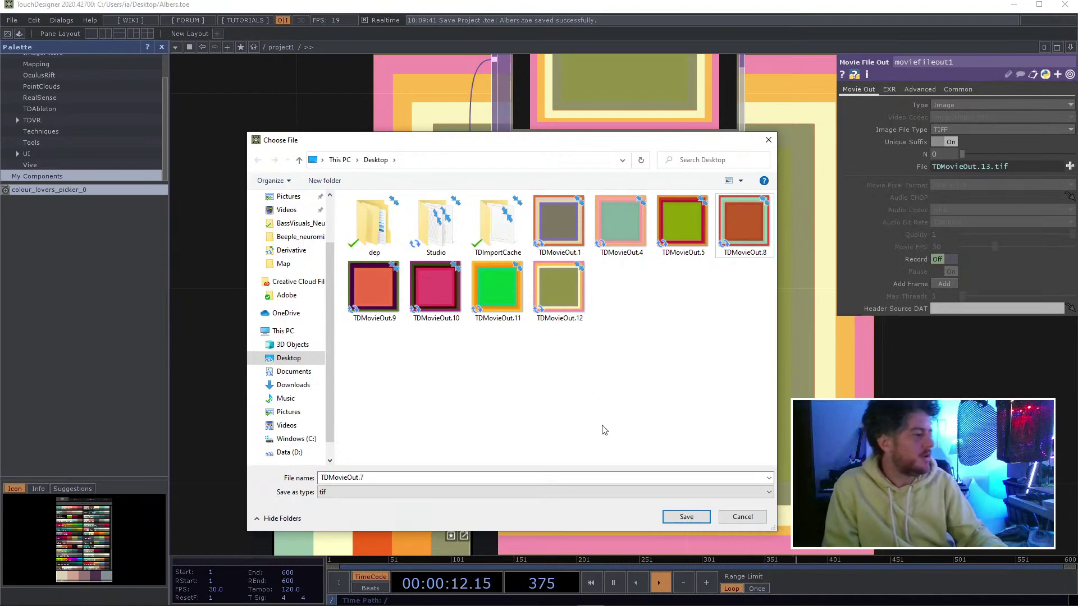
- Dismiss the file dialog without saving and show the nested squares in the perform window
left_click(741, 516)
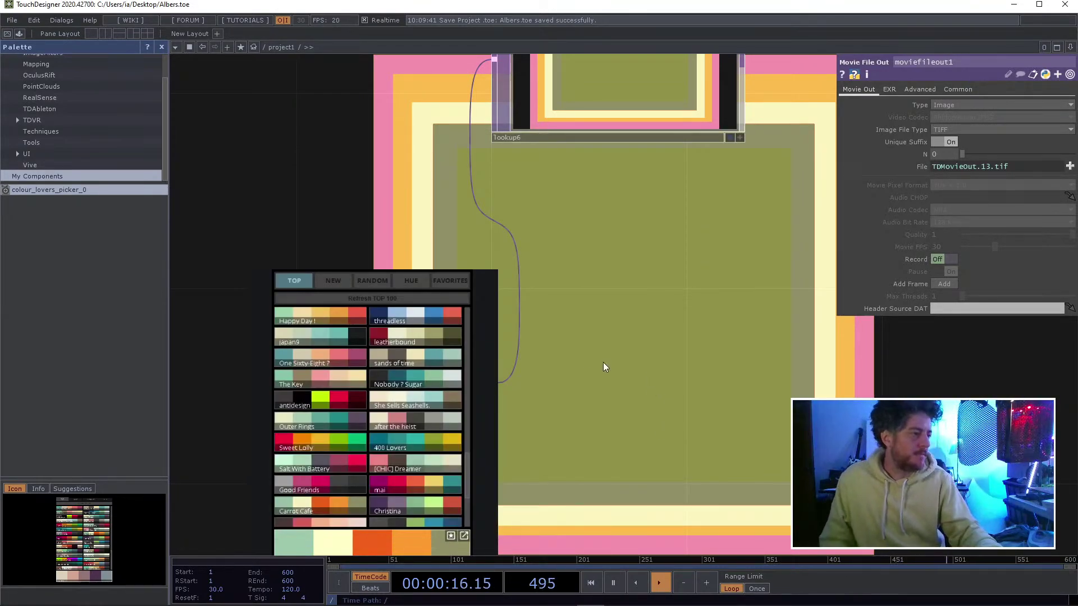
left_click_drag(603, 362, 491, 368)
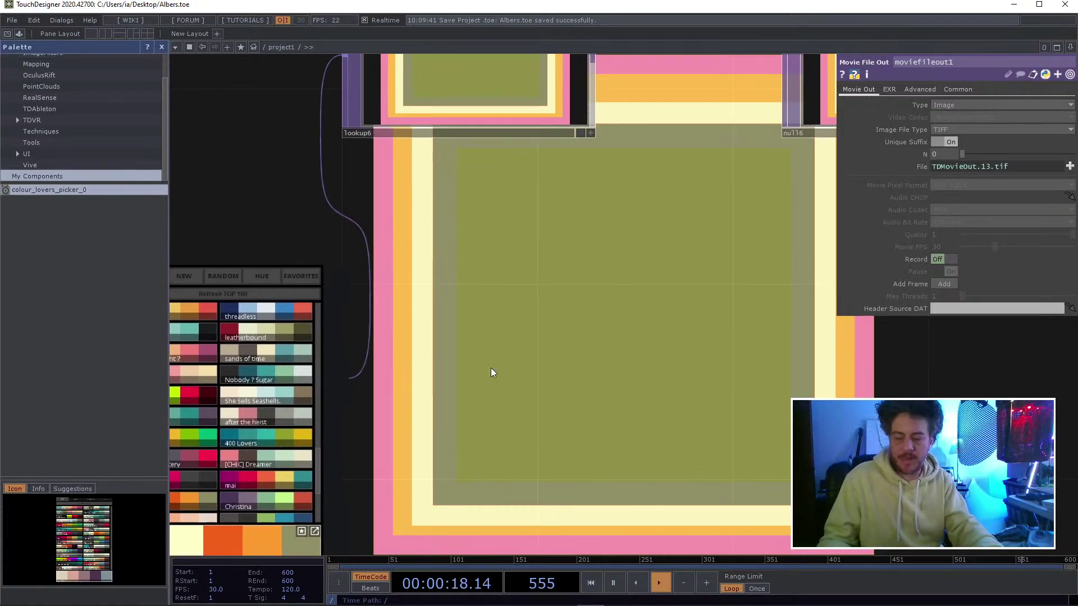
key("F1")
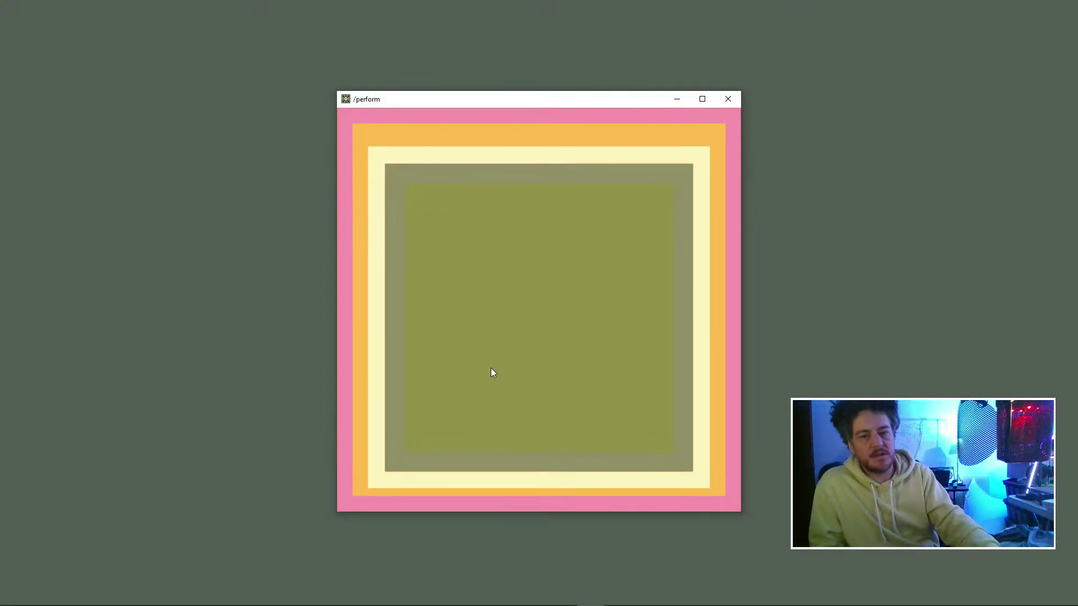